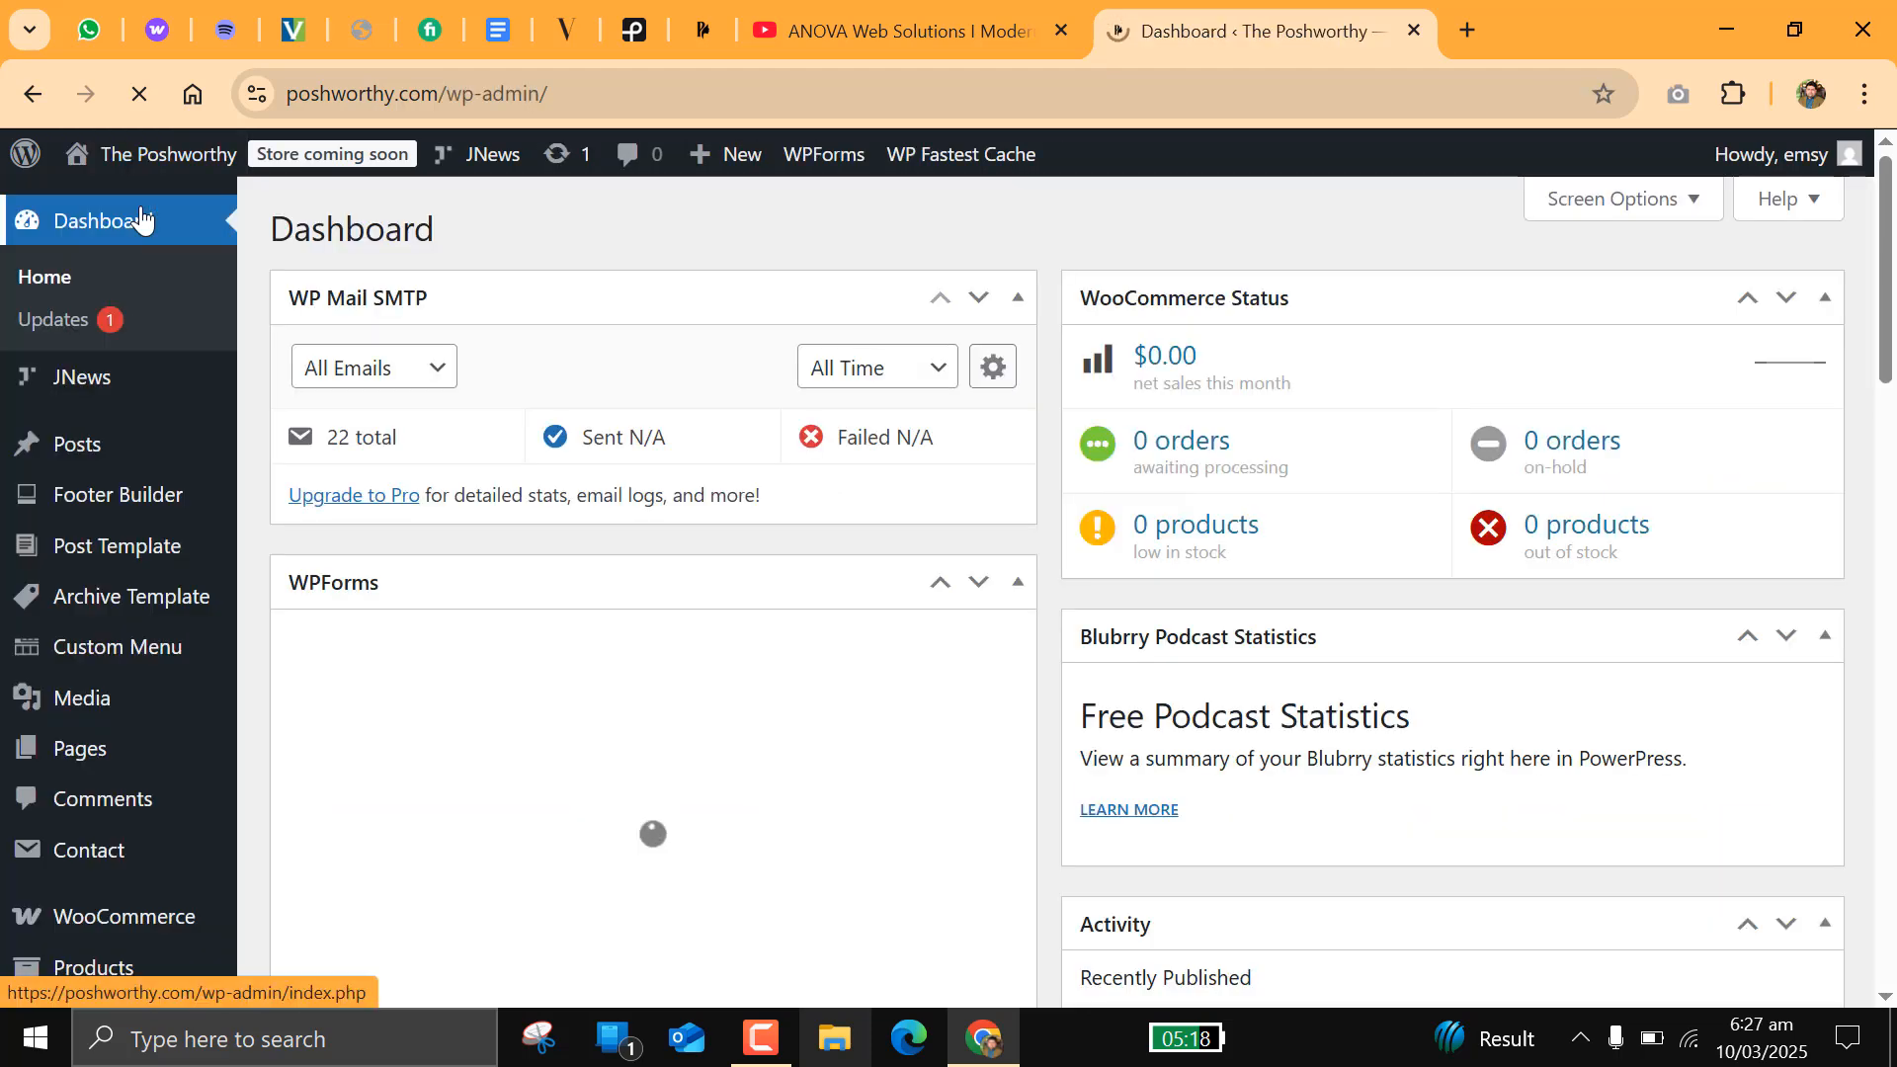
Step: Open the podcast series management page for posts and name a new series "The Postworthy Show"
mouse_move(161, 457)
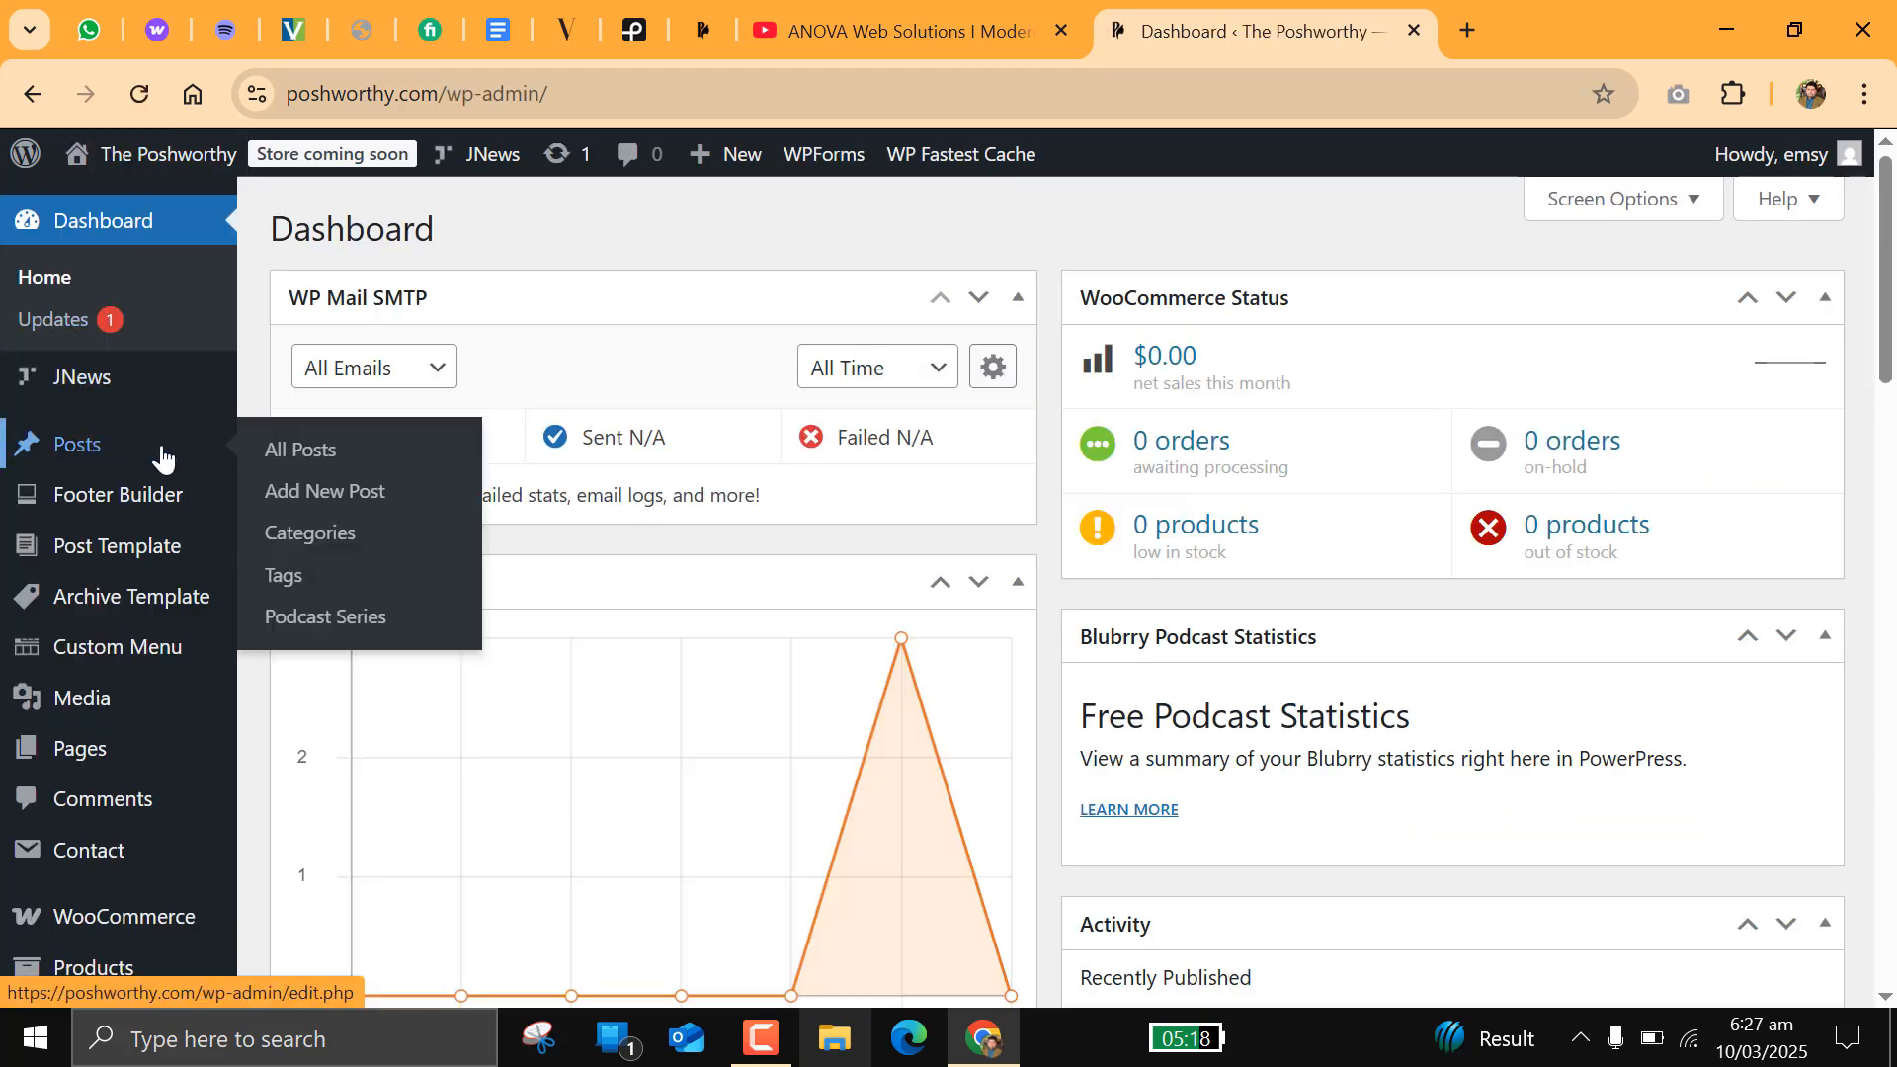
click(351, 628)
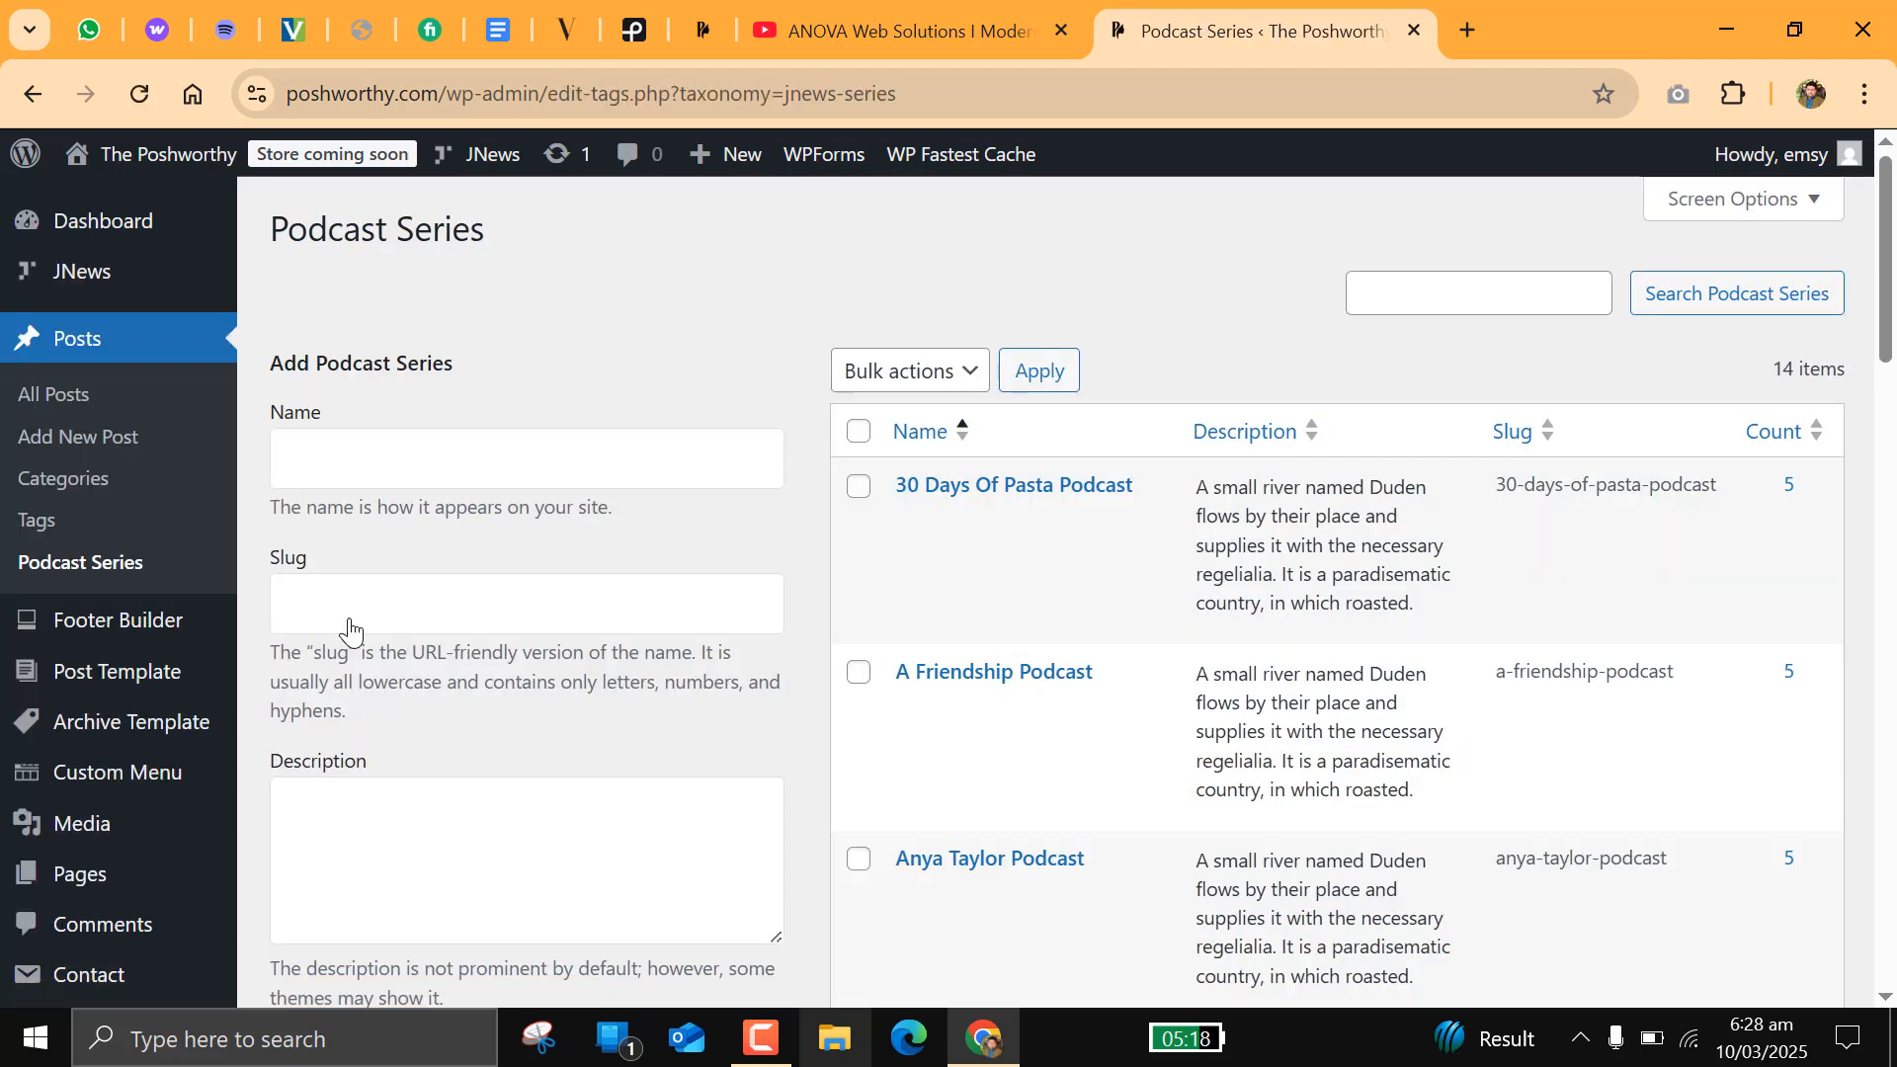
click(428, 469)
text(The Post)
key(BackSpace)
text(wotrthy How)
key(BackSpace)
key(BackSpace)
key(BackSpace)
text(Show)
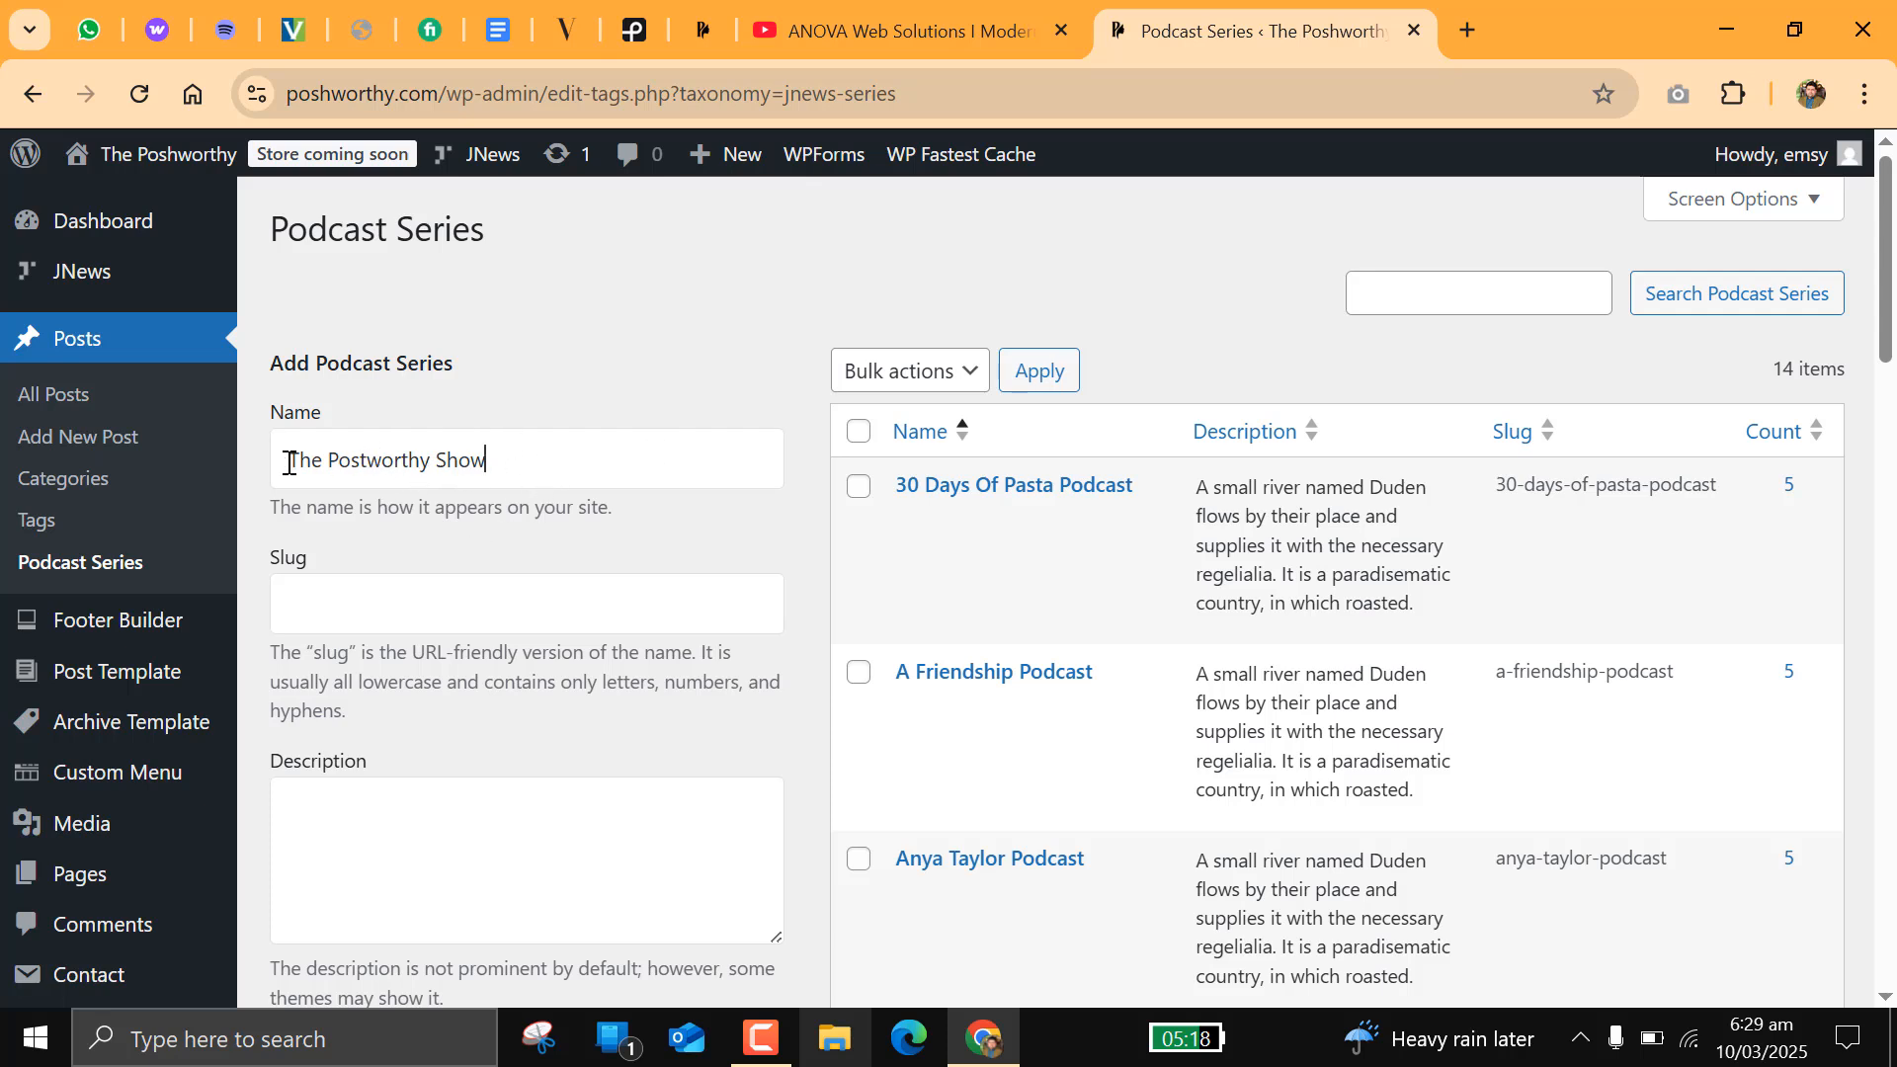
Step: Copy the series name into its slug so that the slug reads "The Postworthy Show"
triple_click(395, 464)
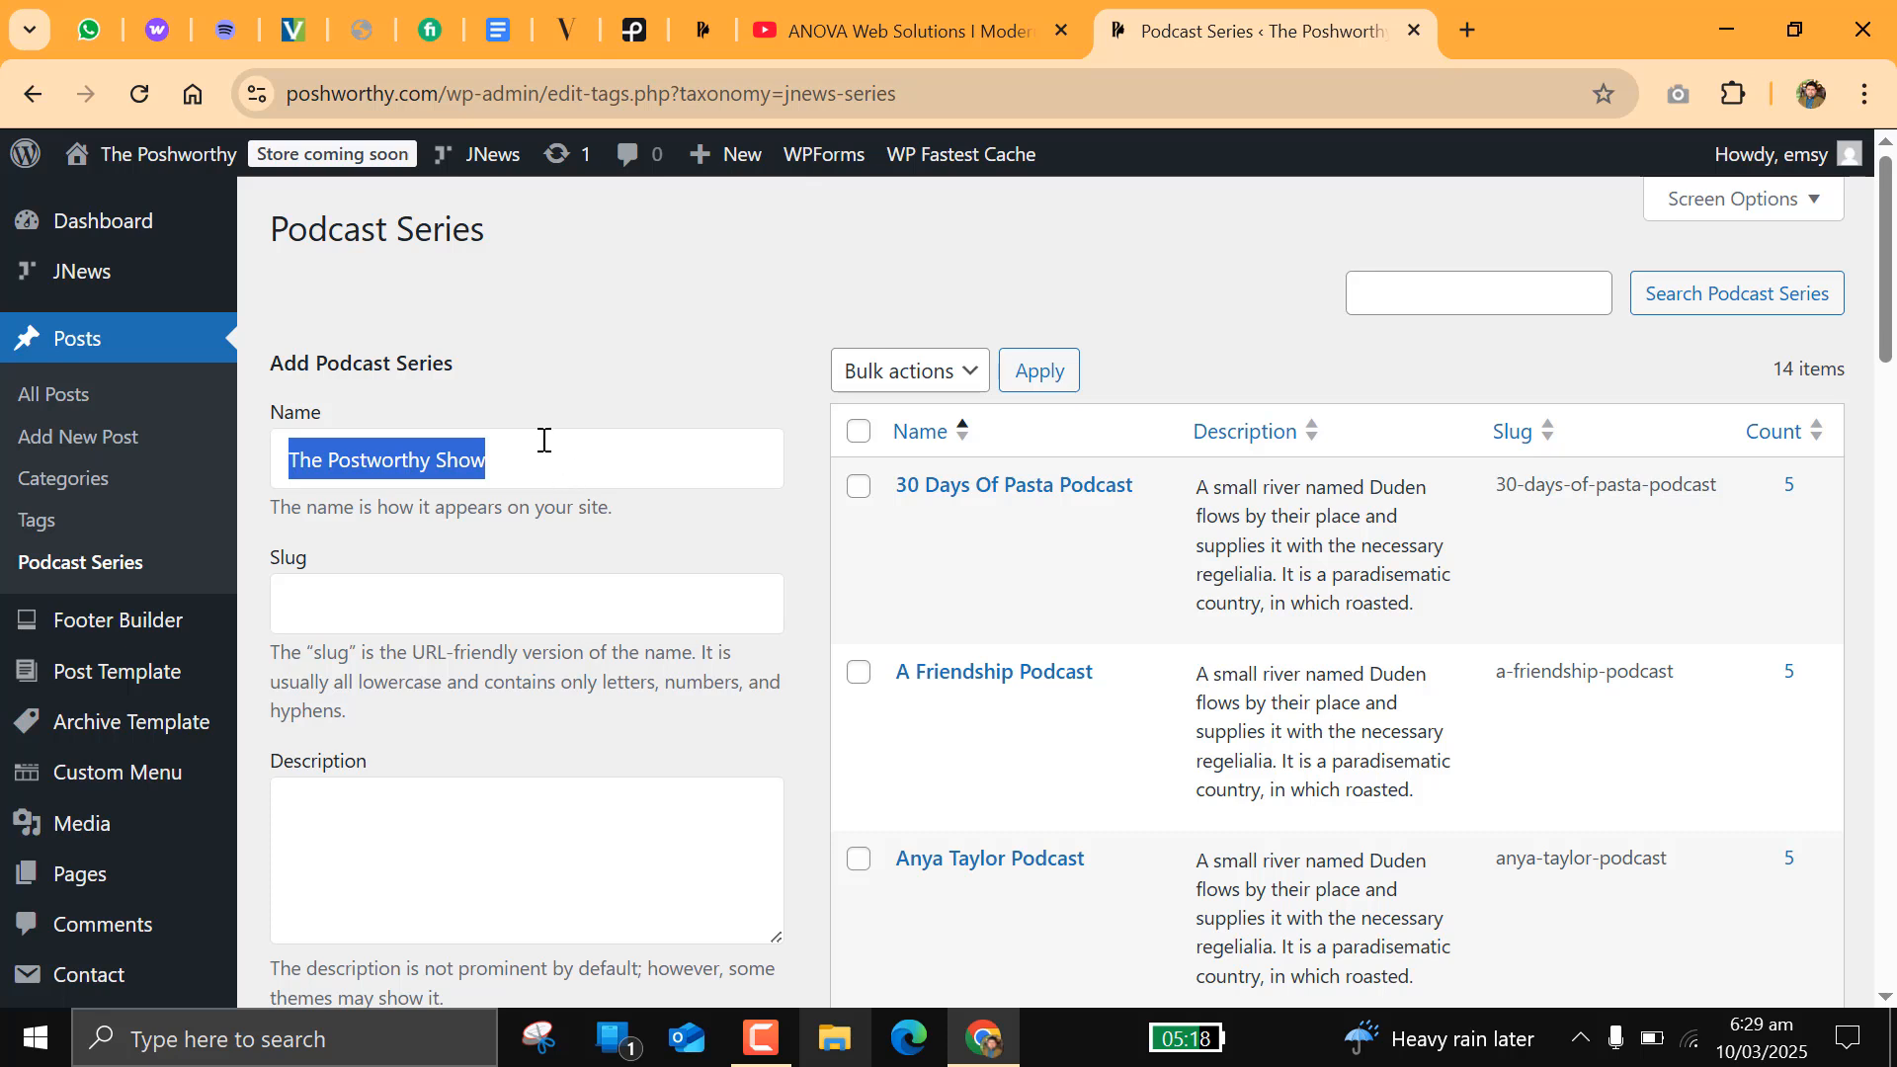
click(529, 601)
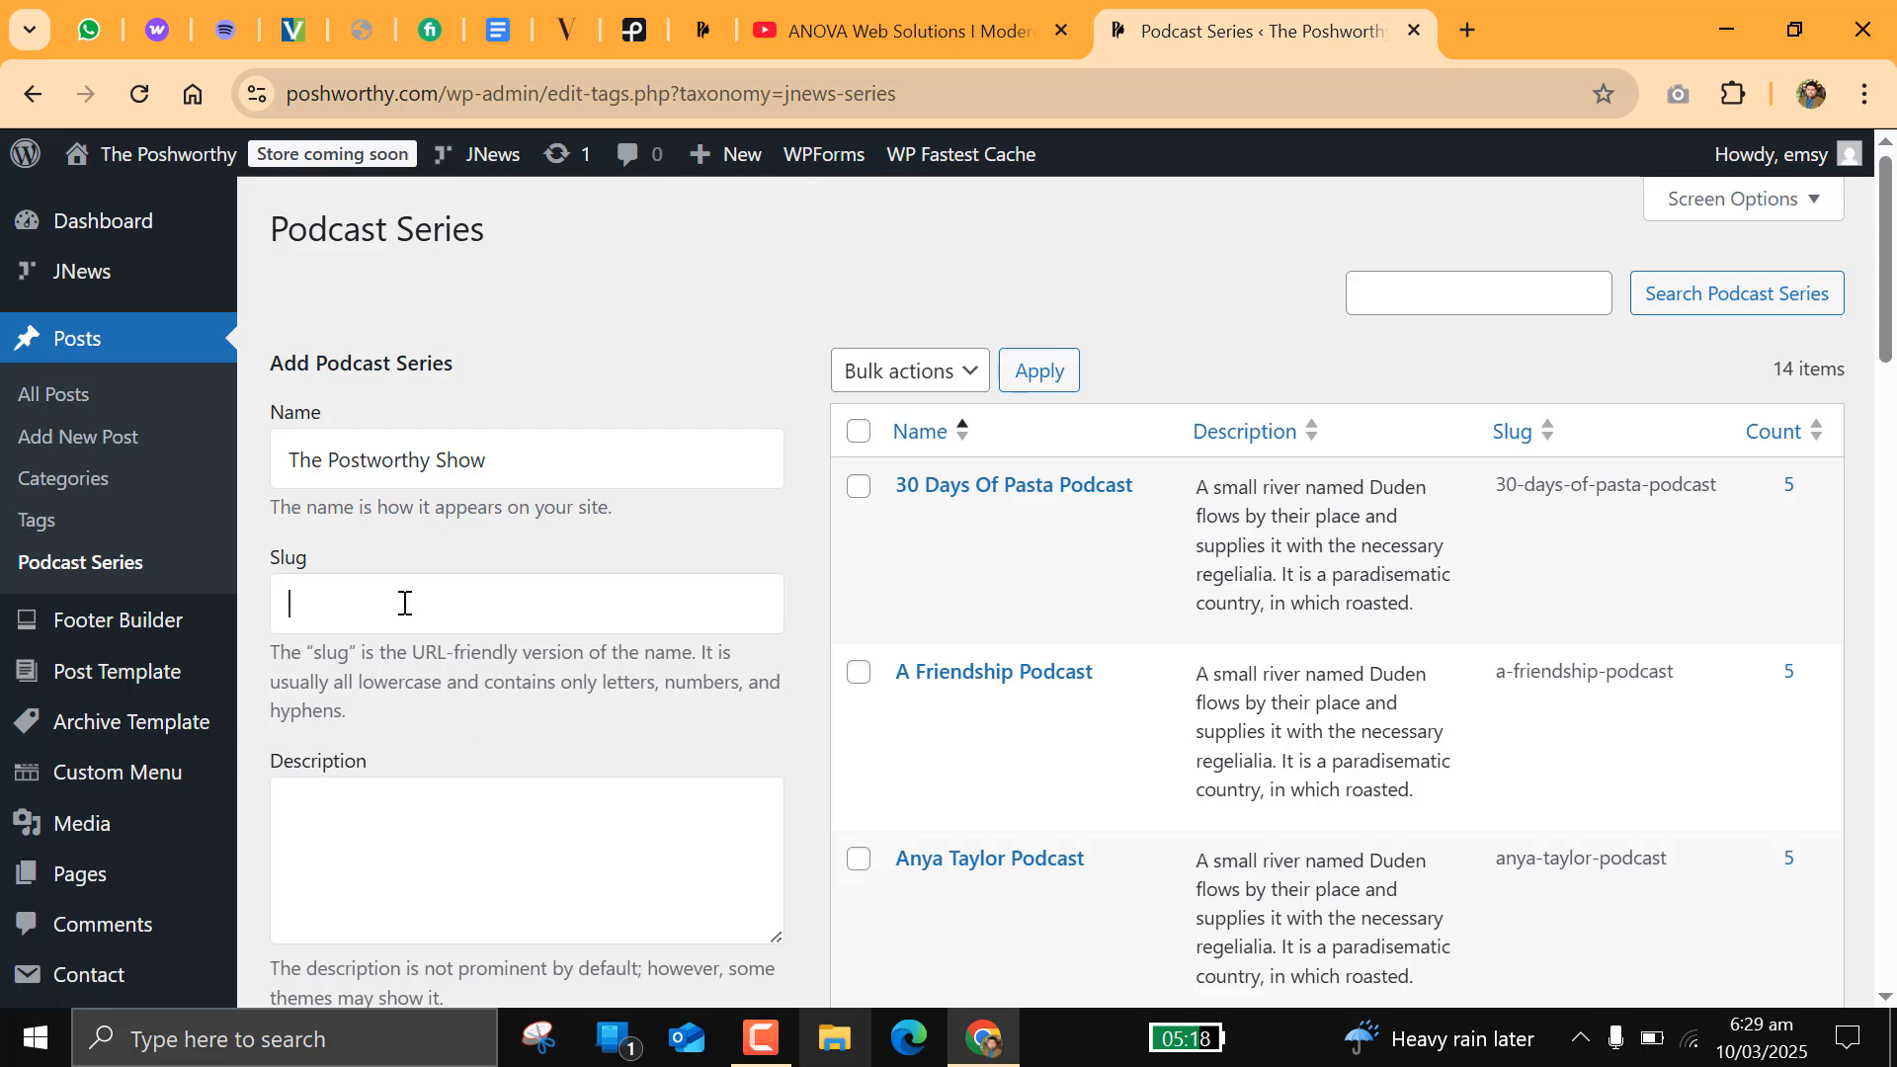
triple_click(400, 456)
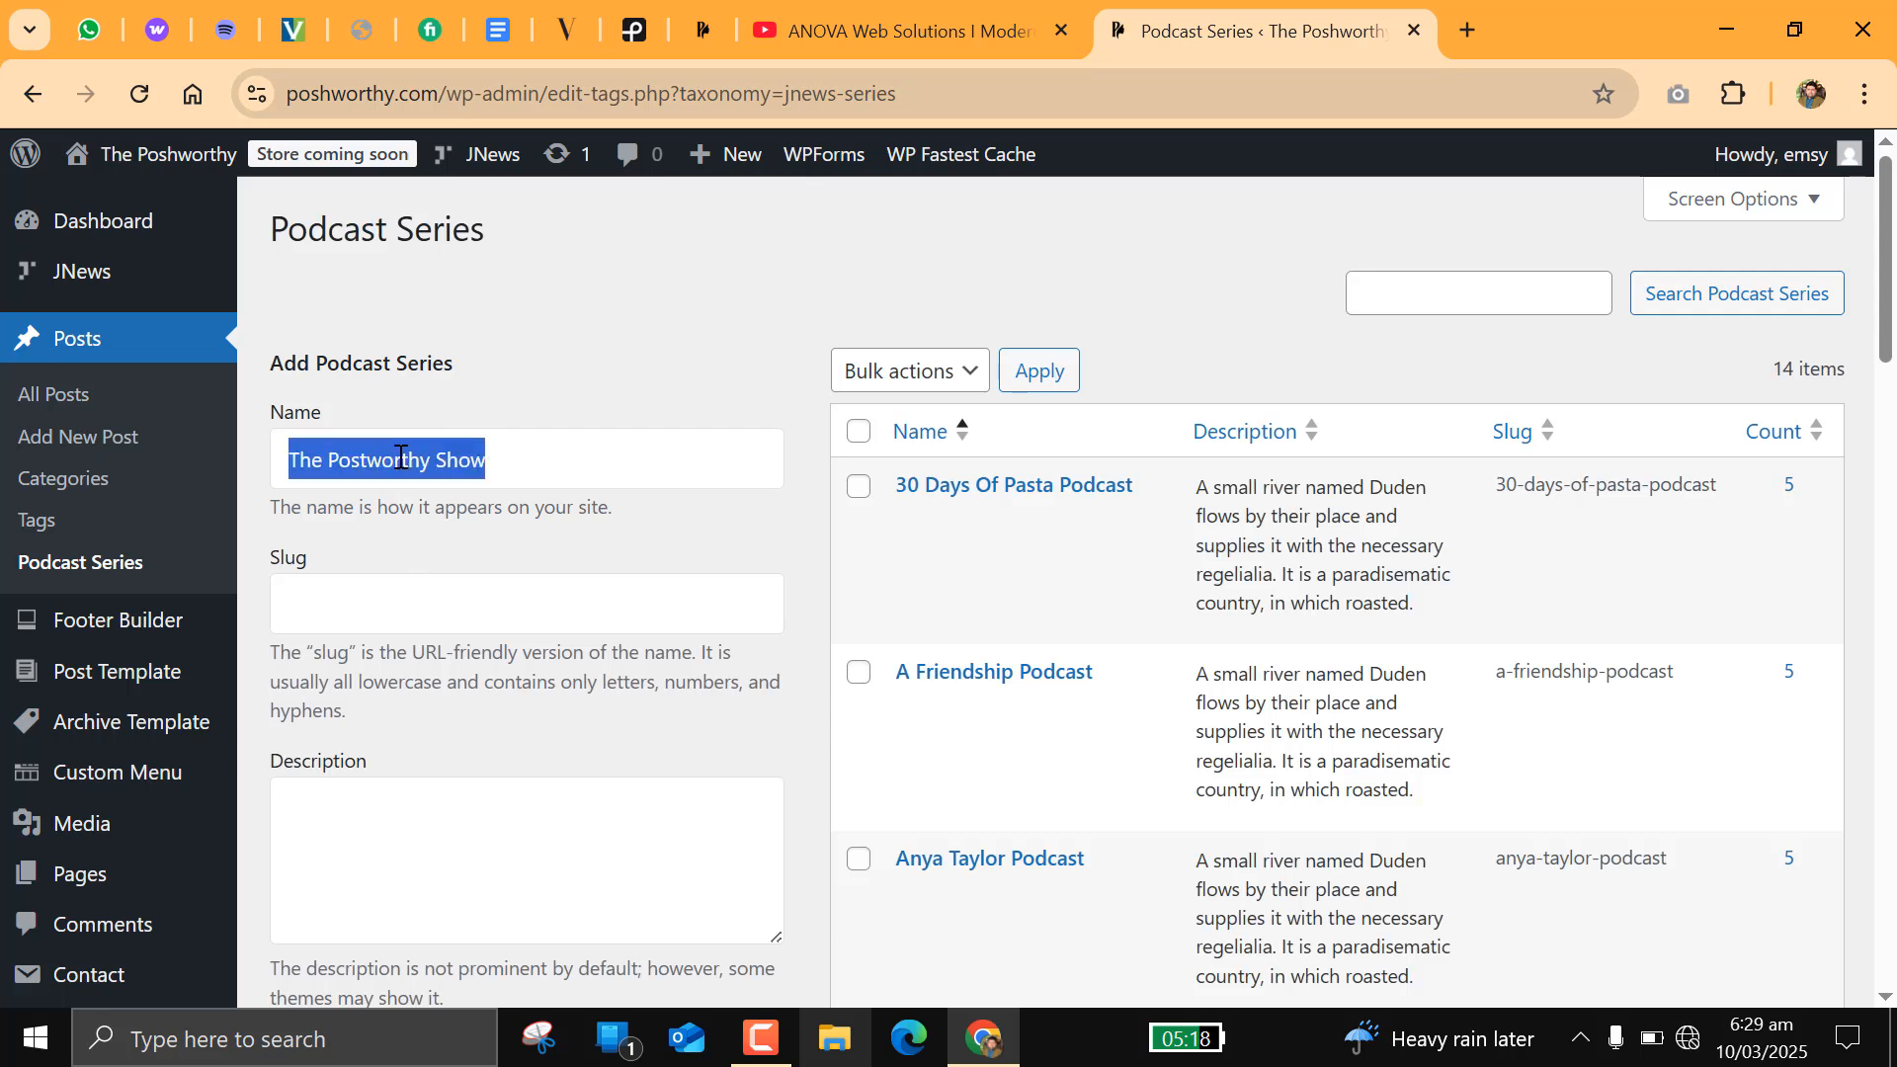
right_click(400, 456)
click(444, 356)
click(400, 602)
right_click(400, 603)
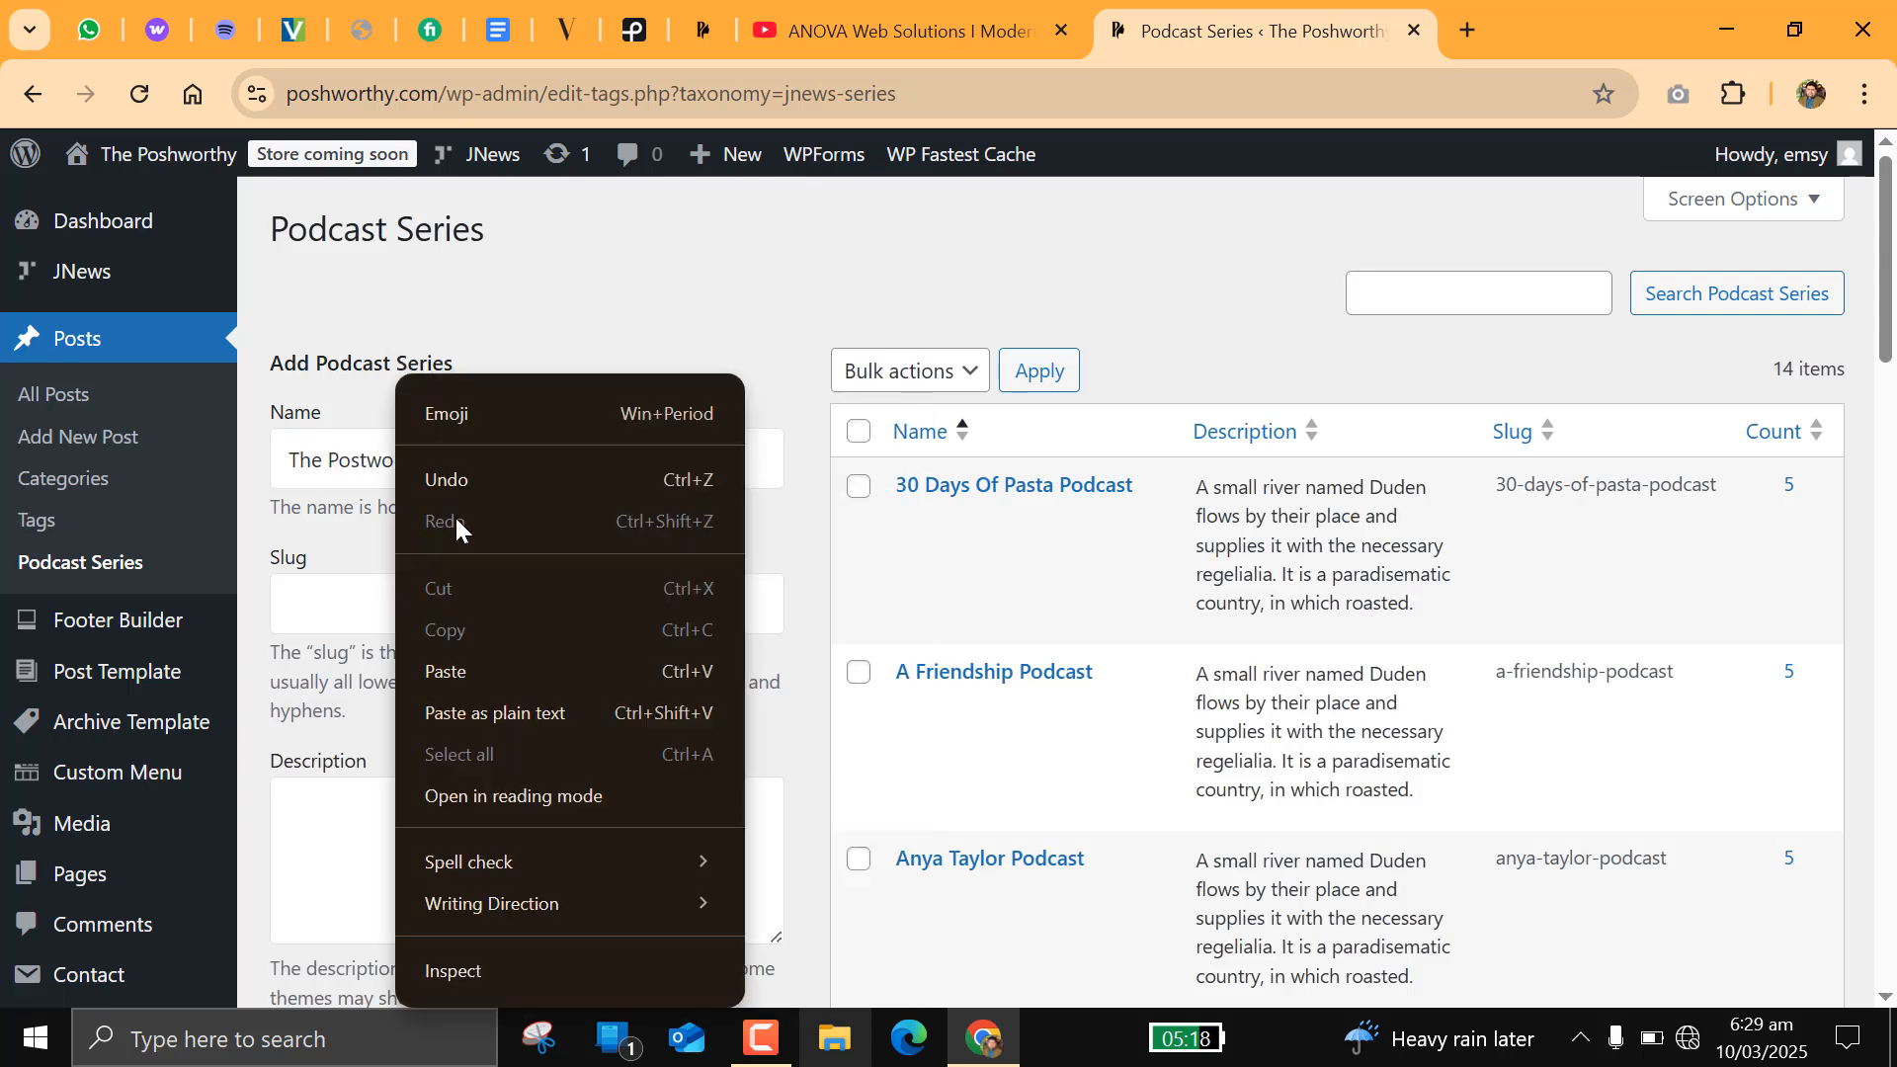
click(456, 671)
Step: Paste the show summary starting "Post Worthy is a dynamic and engaging show" as the description and add the podcast series
click(415, 804)
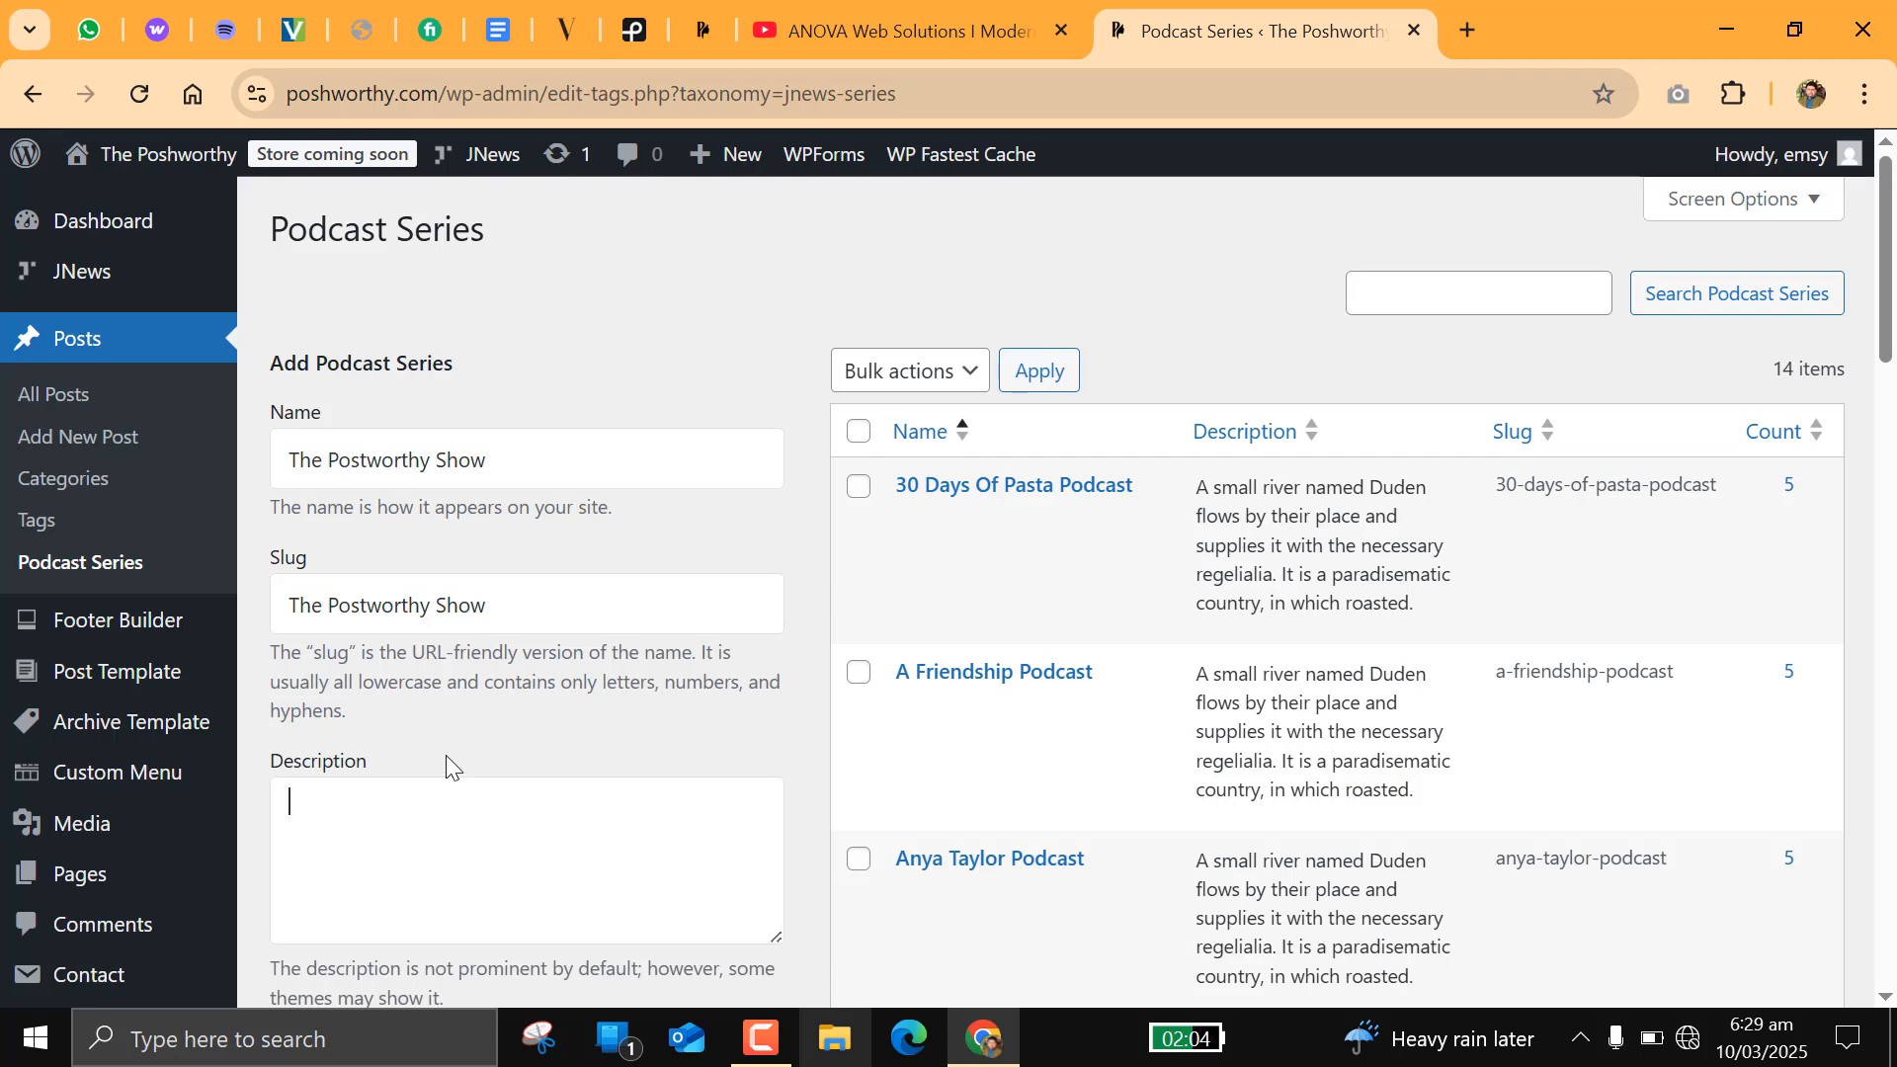
scroll(457, 636, down, 3)
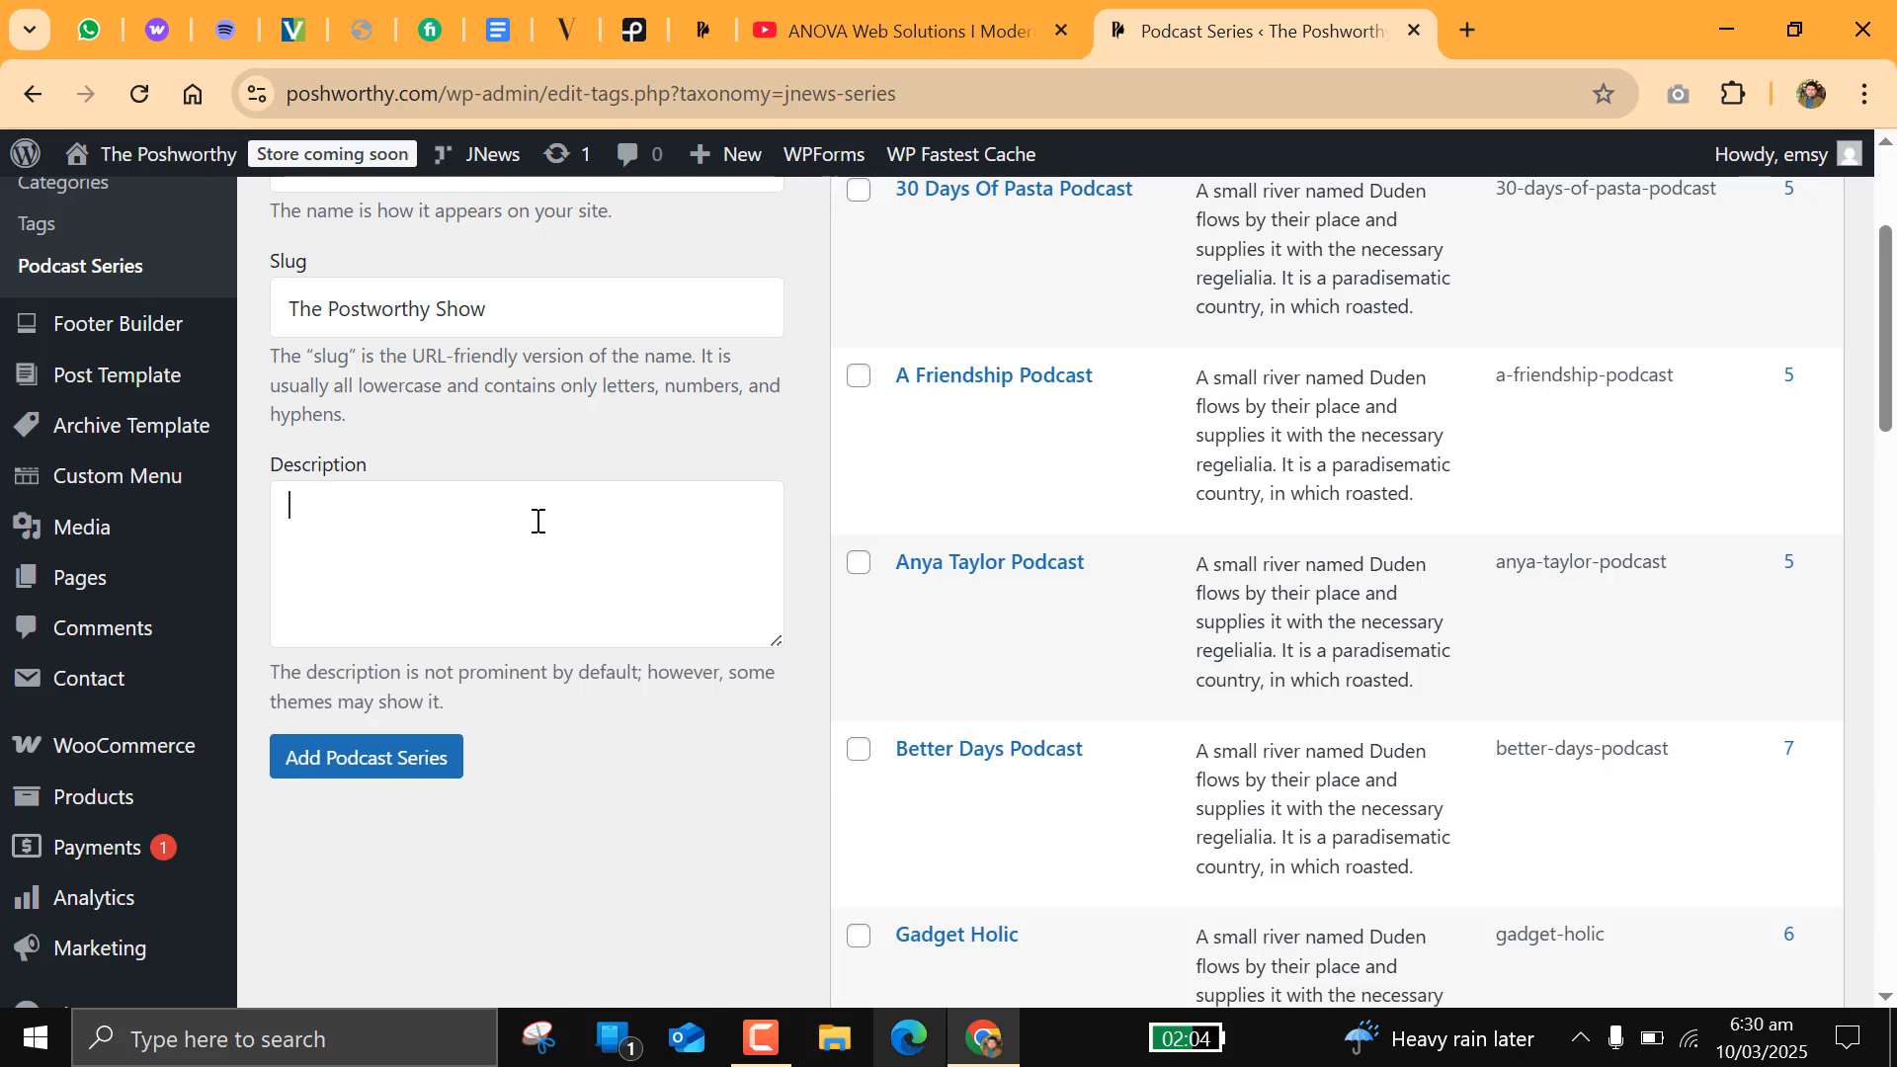
key(ctrl+v)
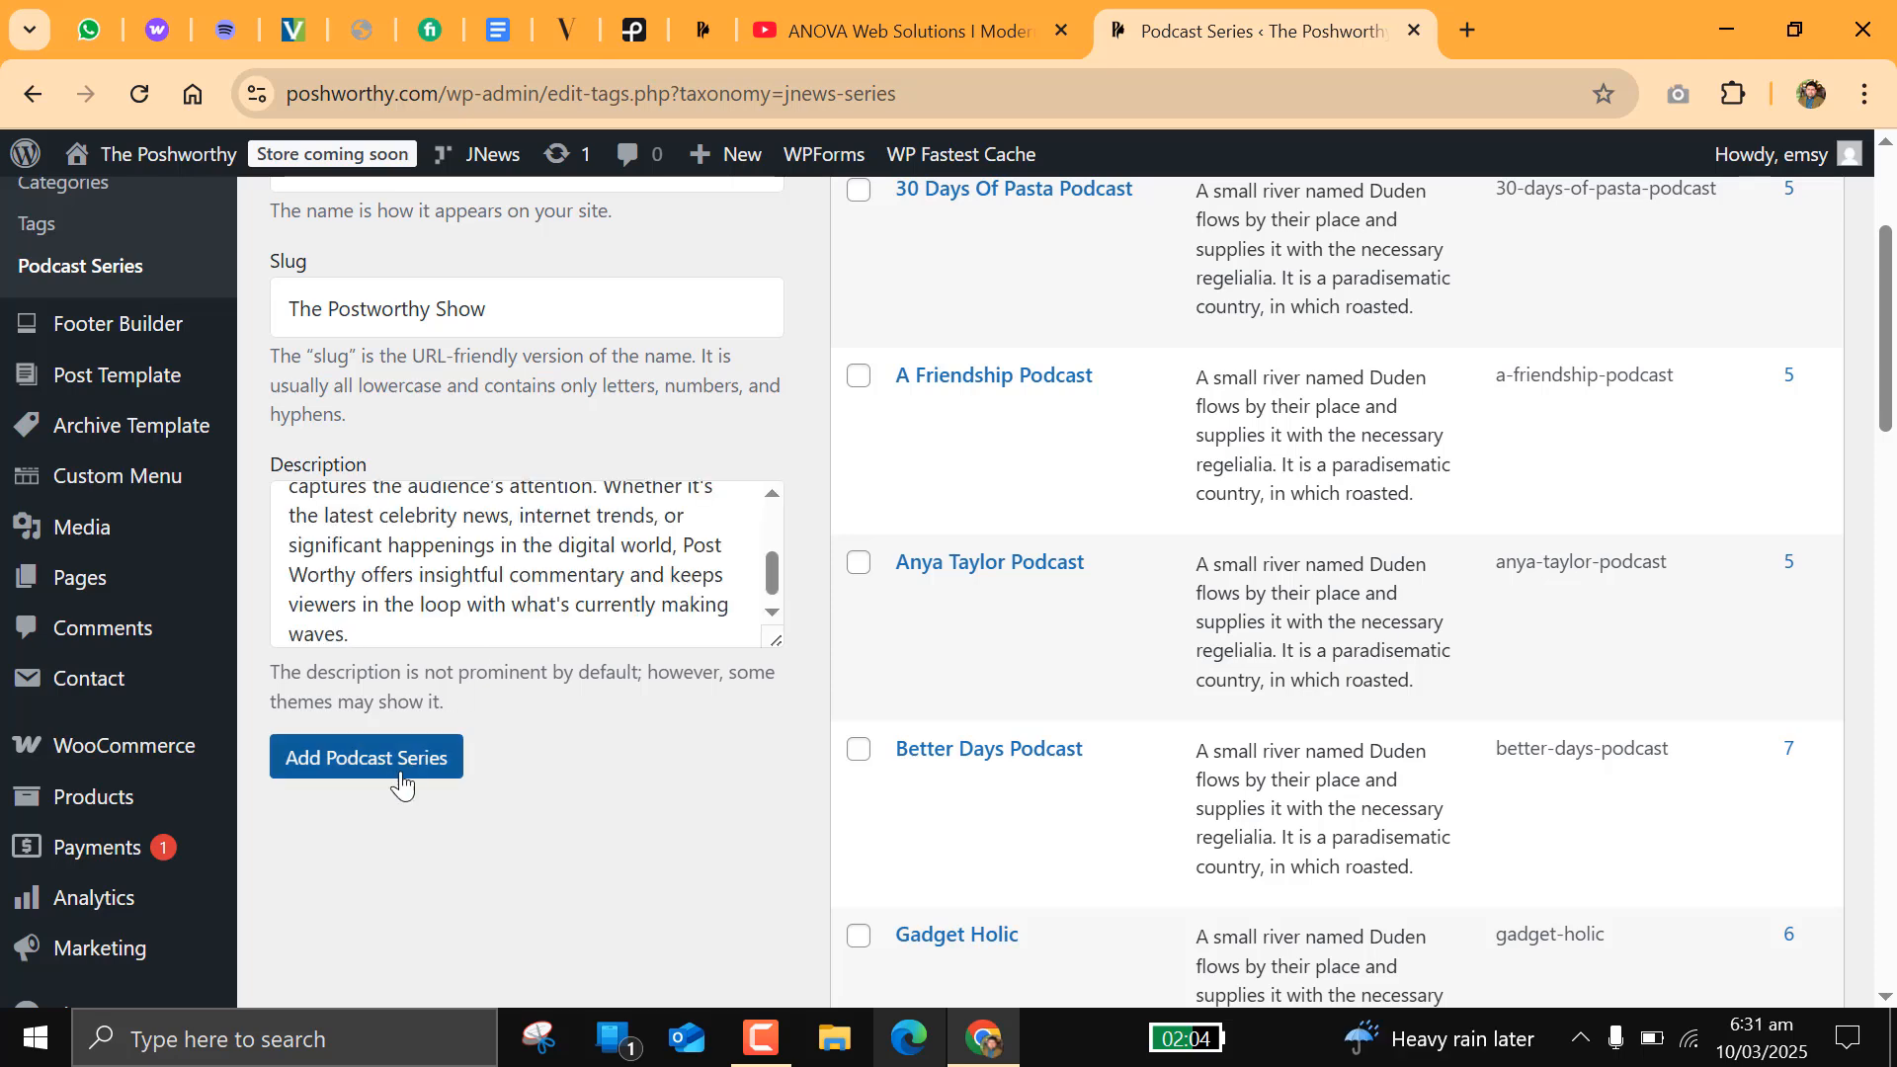
scroll(532, 664, up, 2)
scroll(530, 652, down, 4)
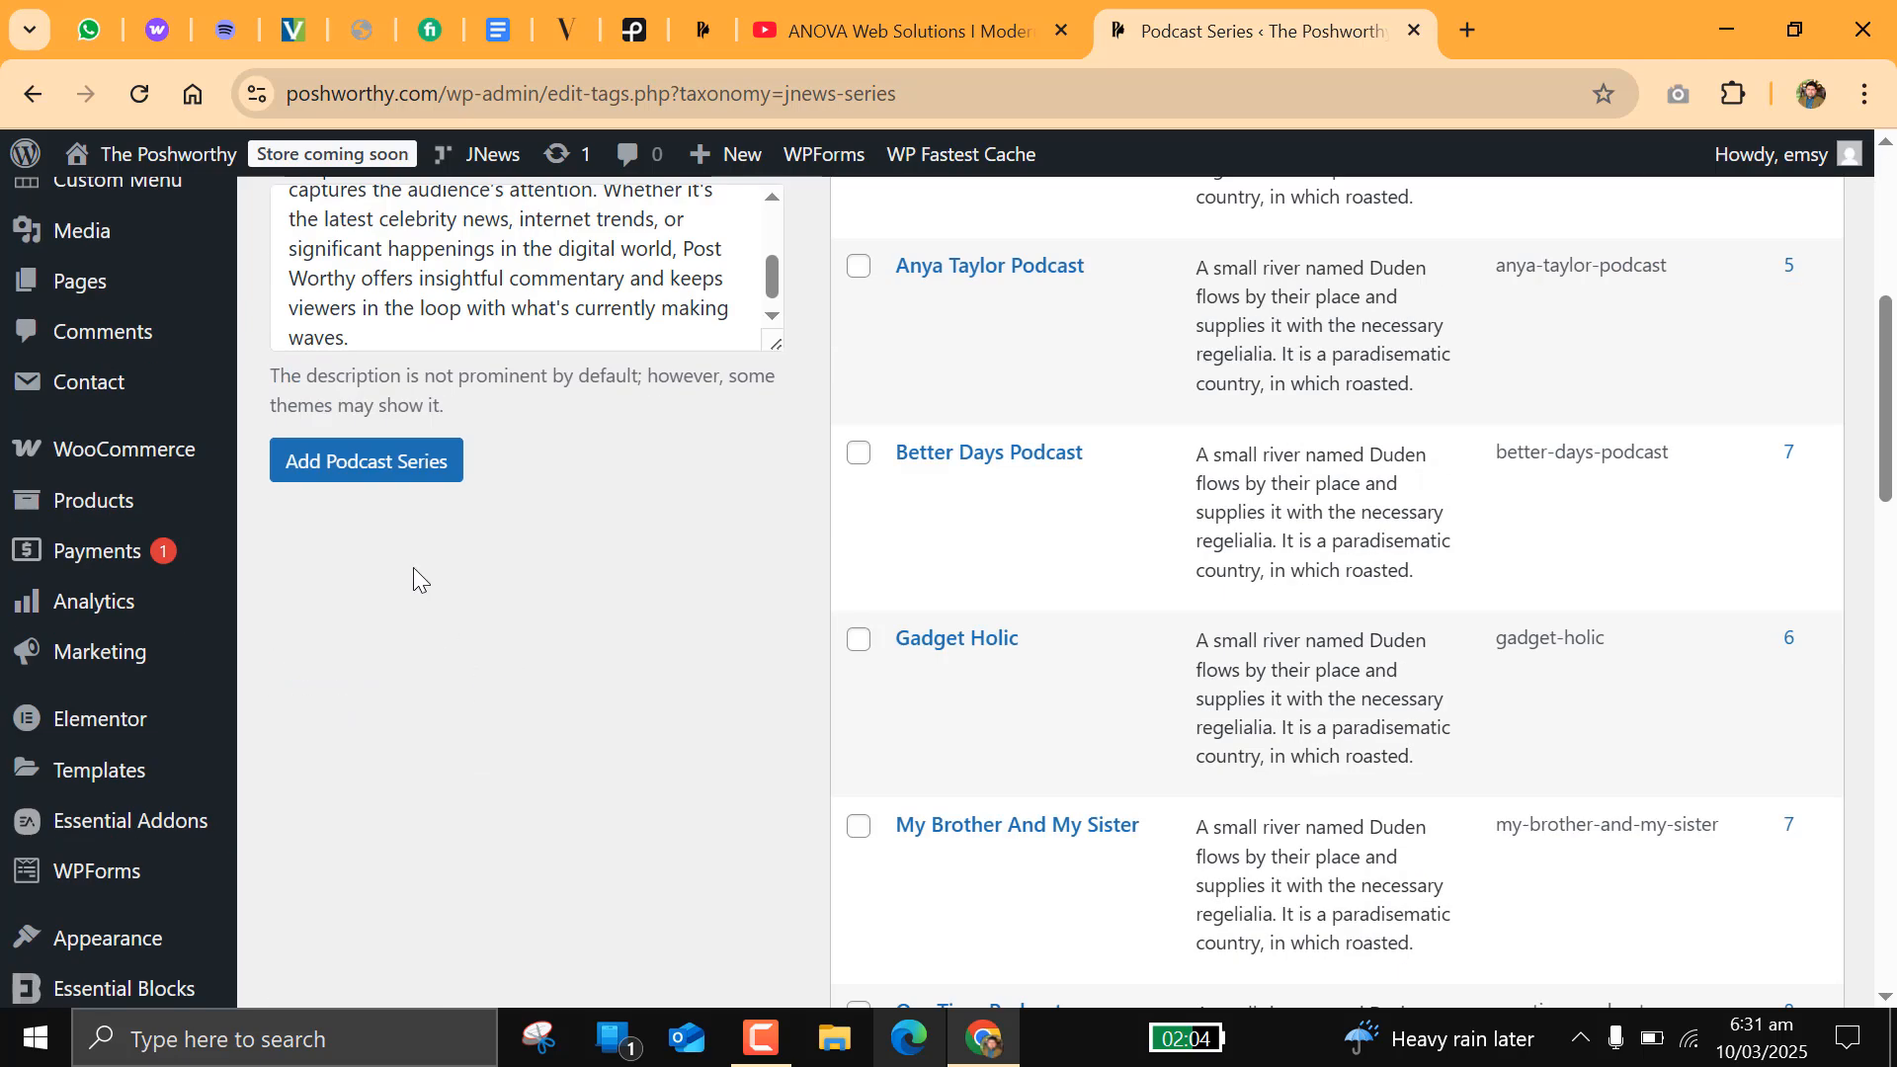
click(385, 479)
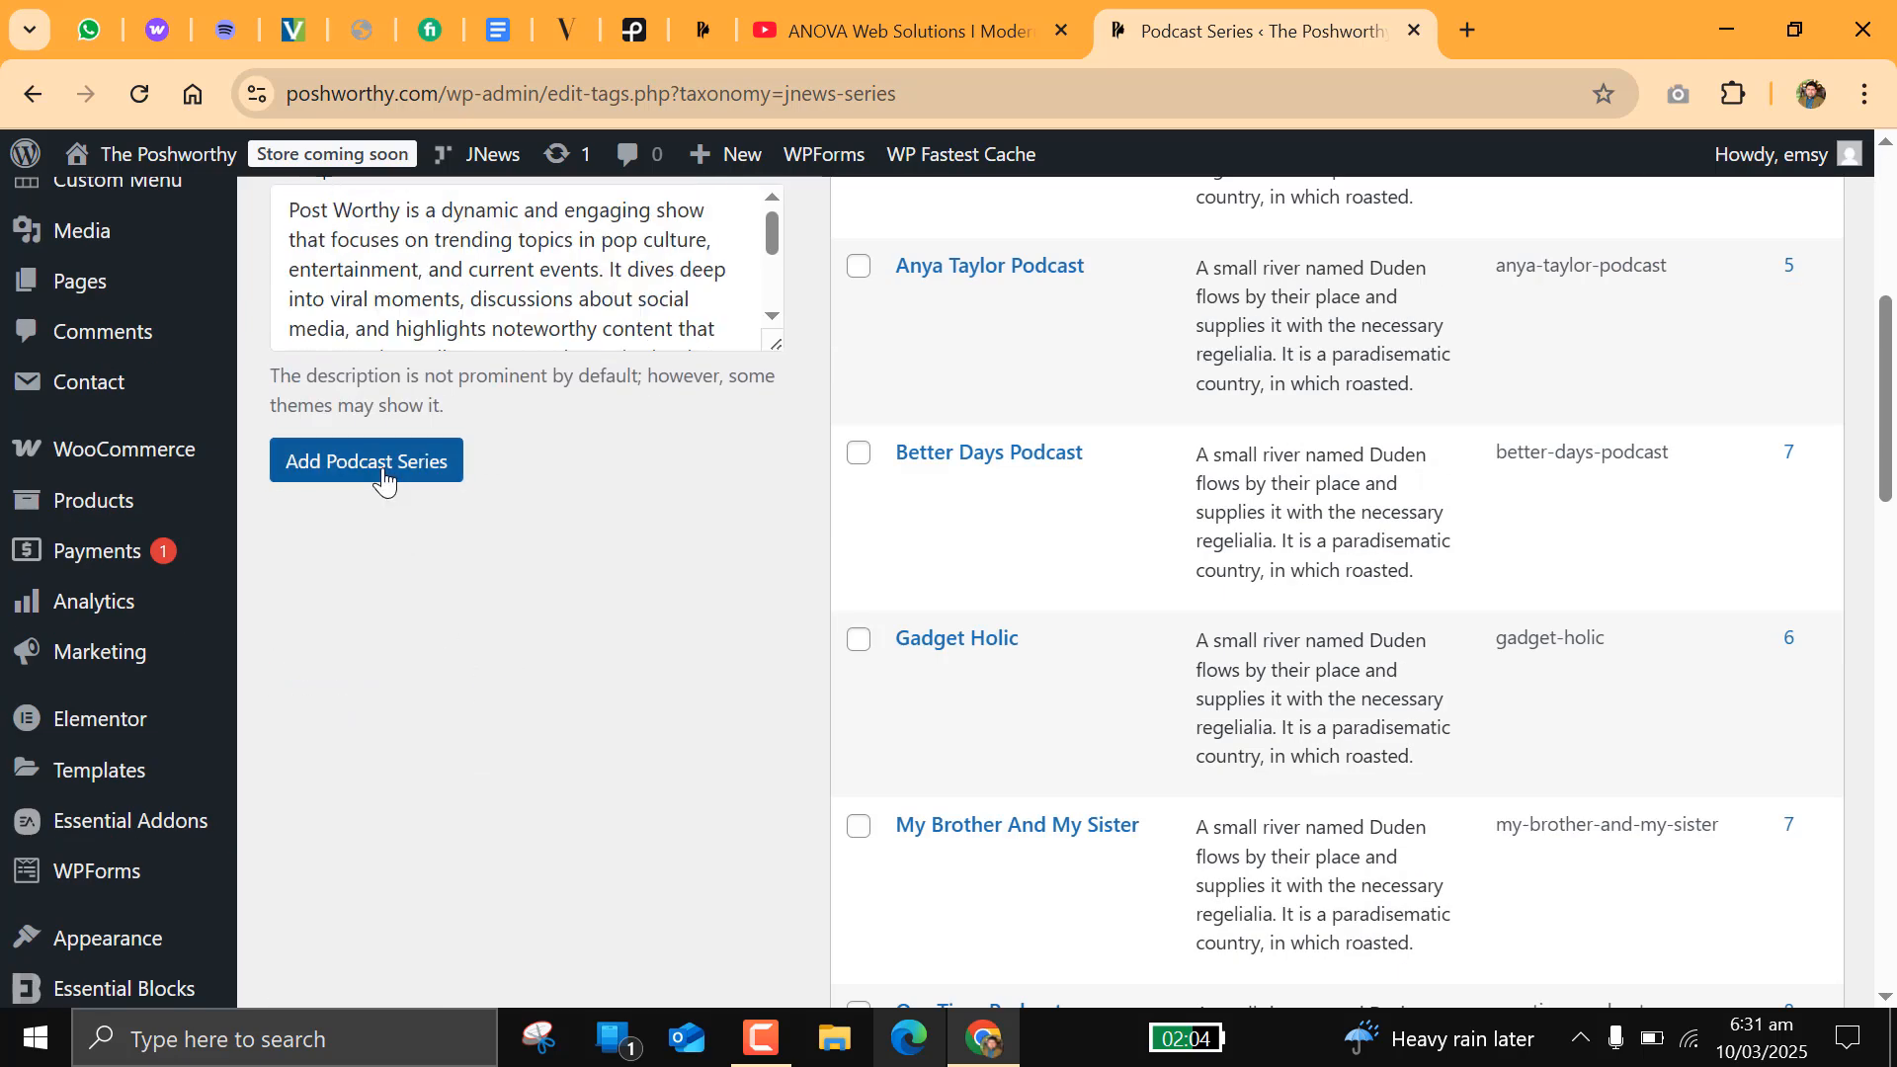
scroll(533, 548, up, 5)
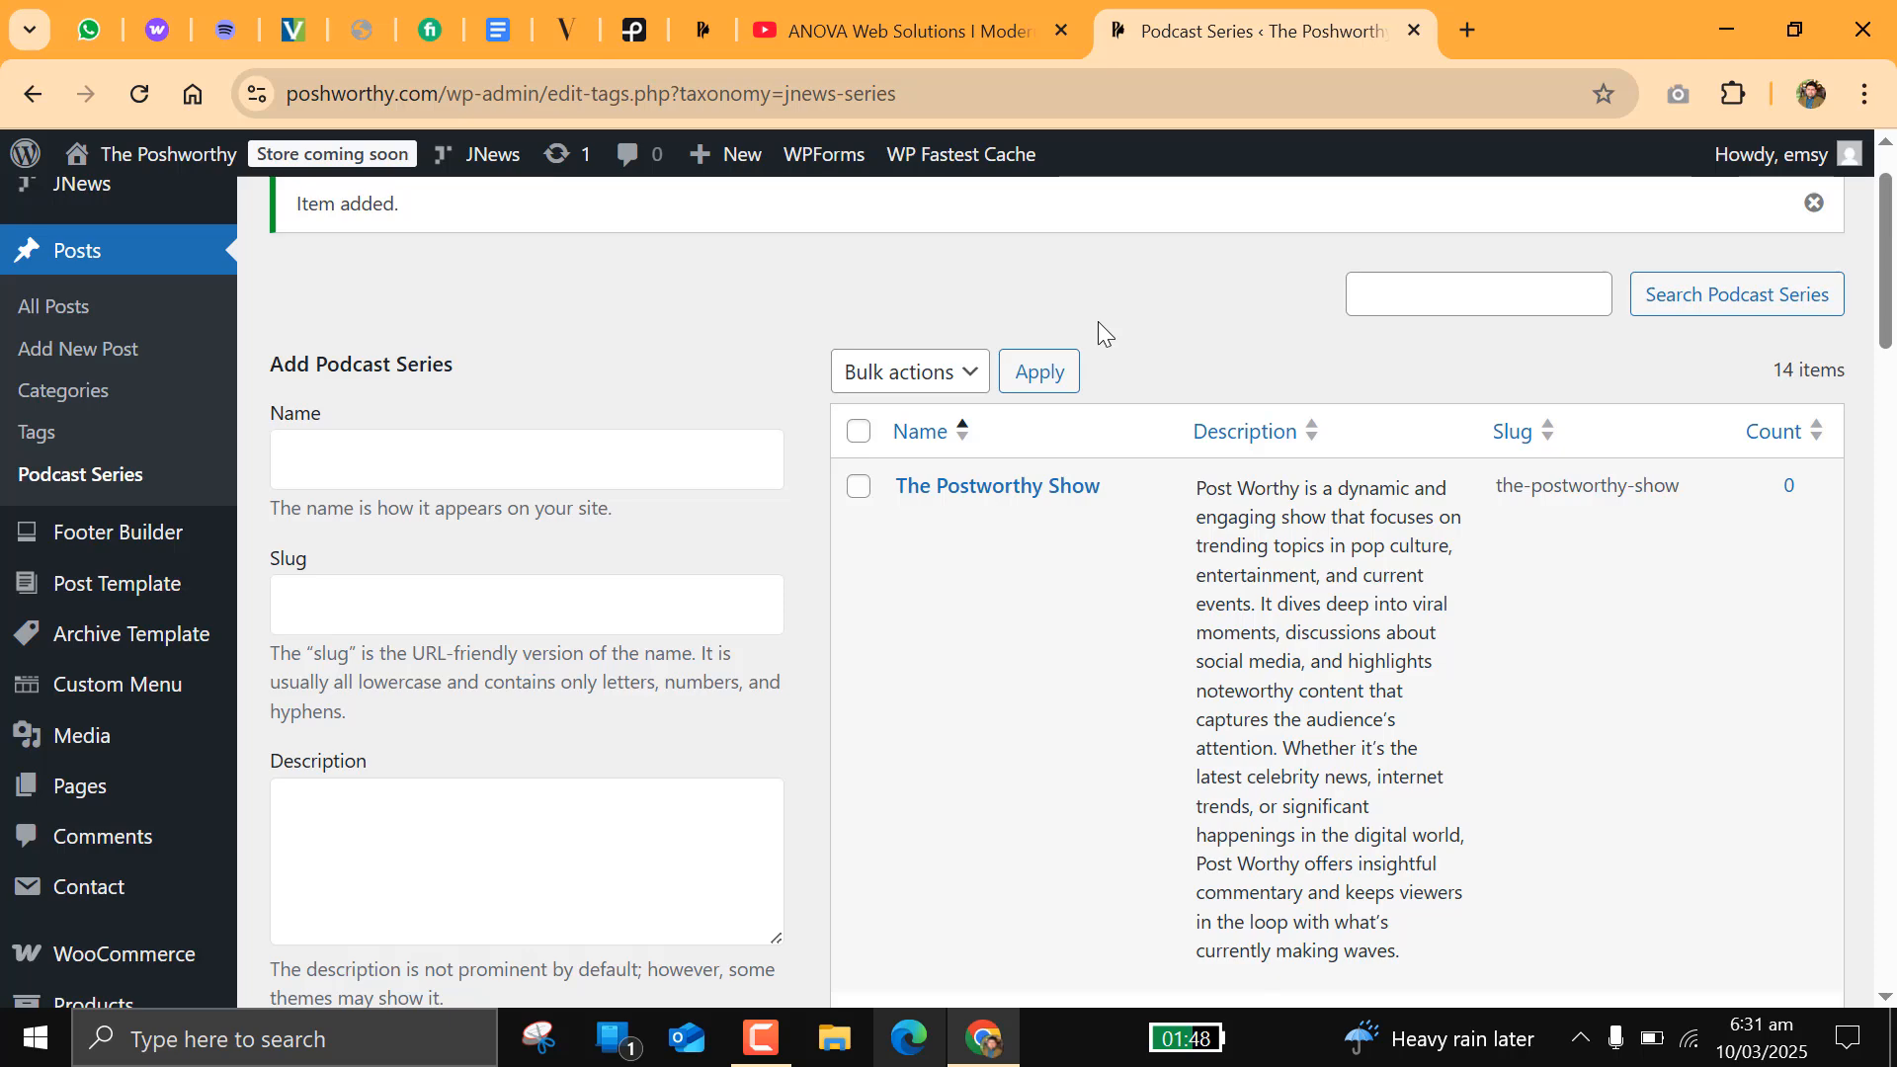
Step: Open the post categories page and enter "The Postworthy Show" as both name and slug of a new category
click(59, 308)
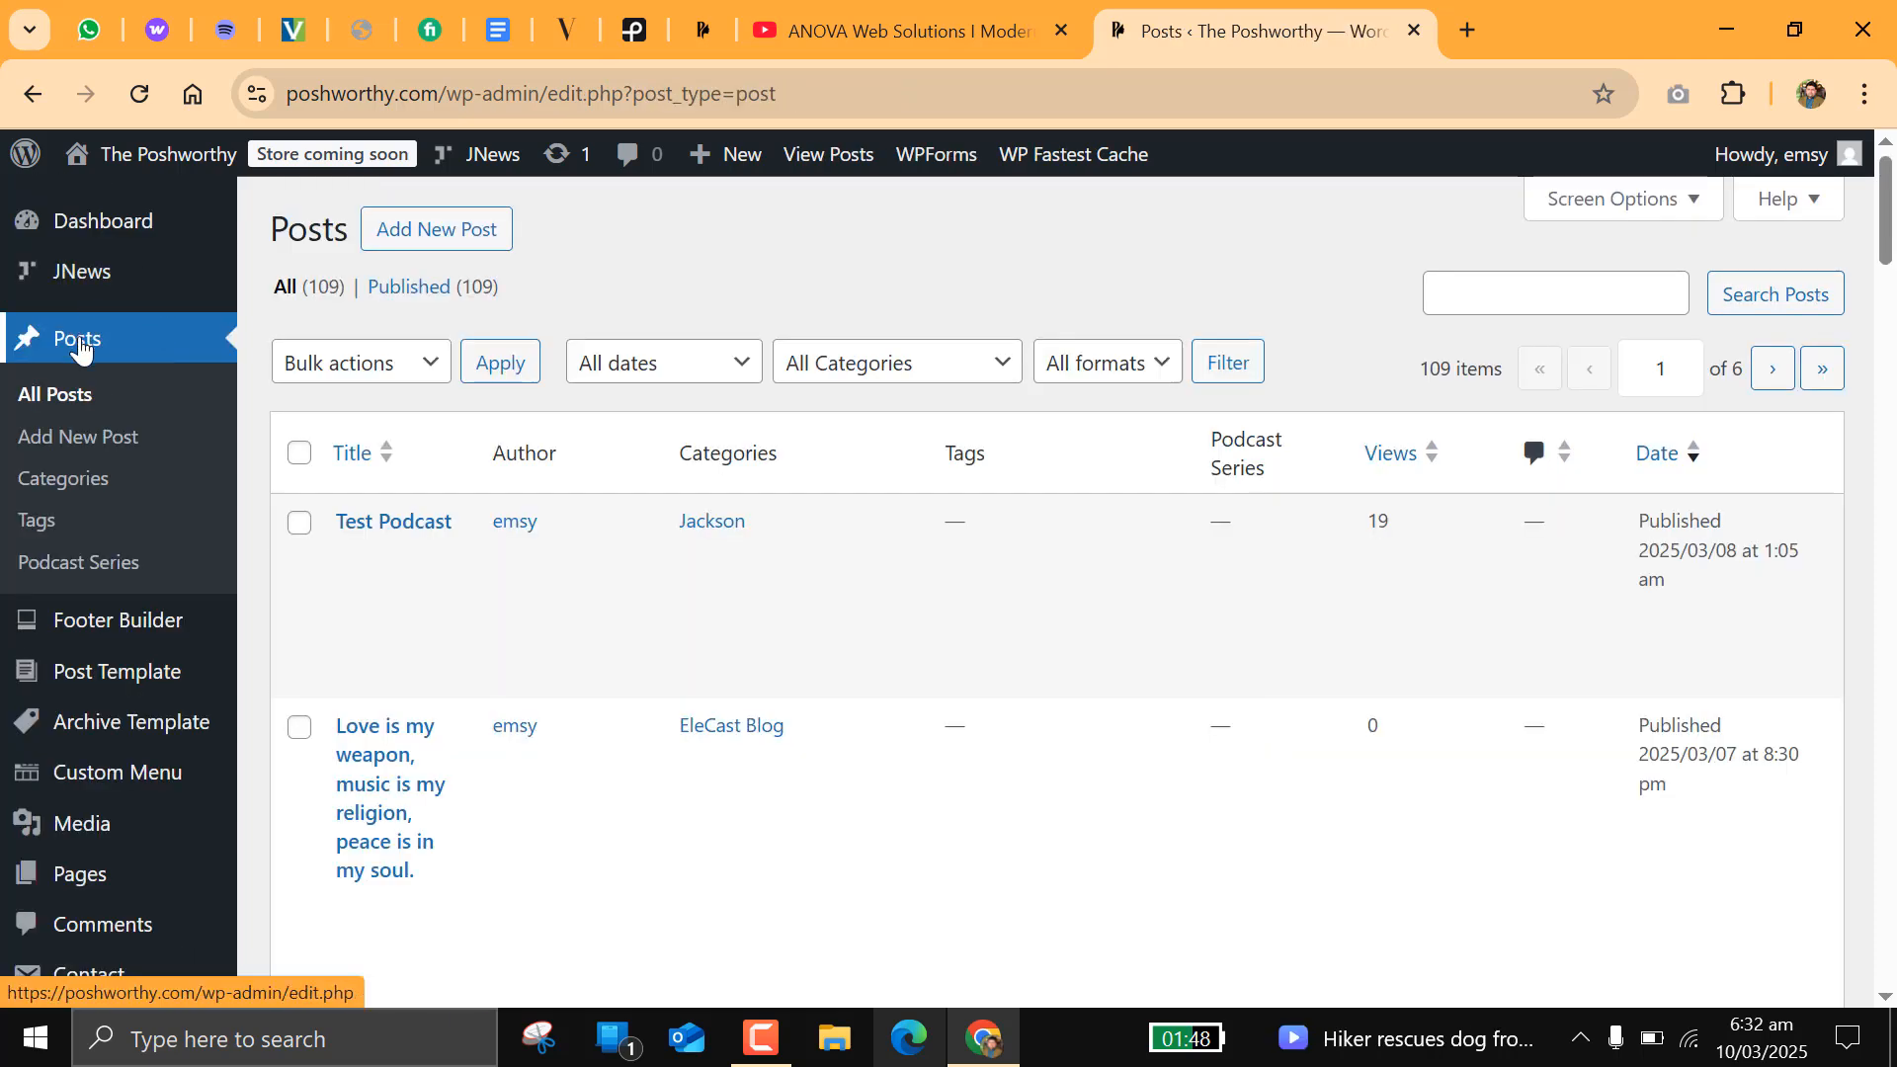
click(61, 479)
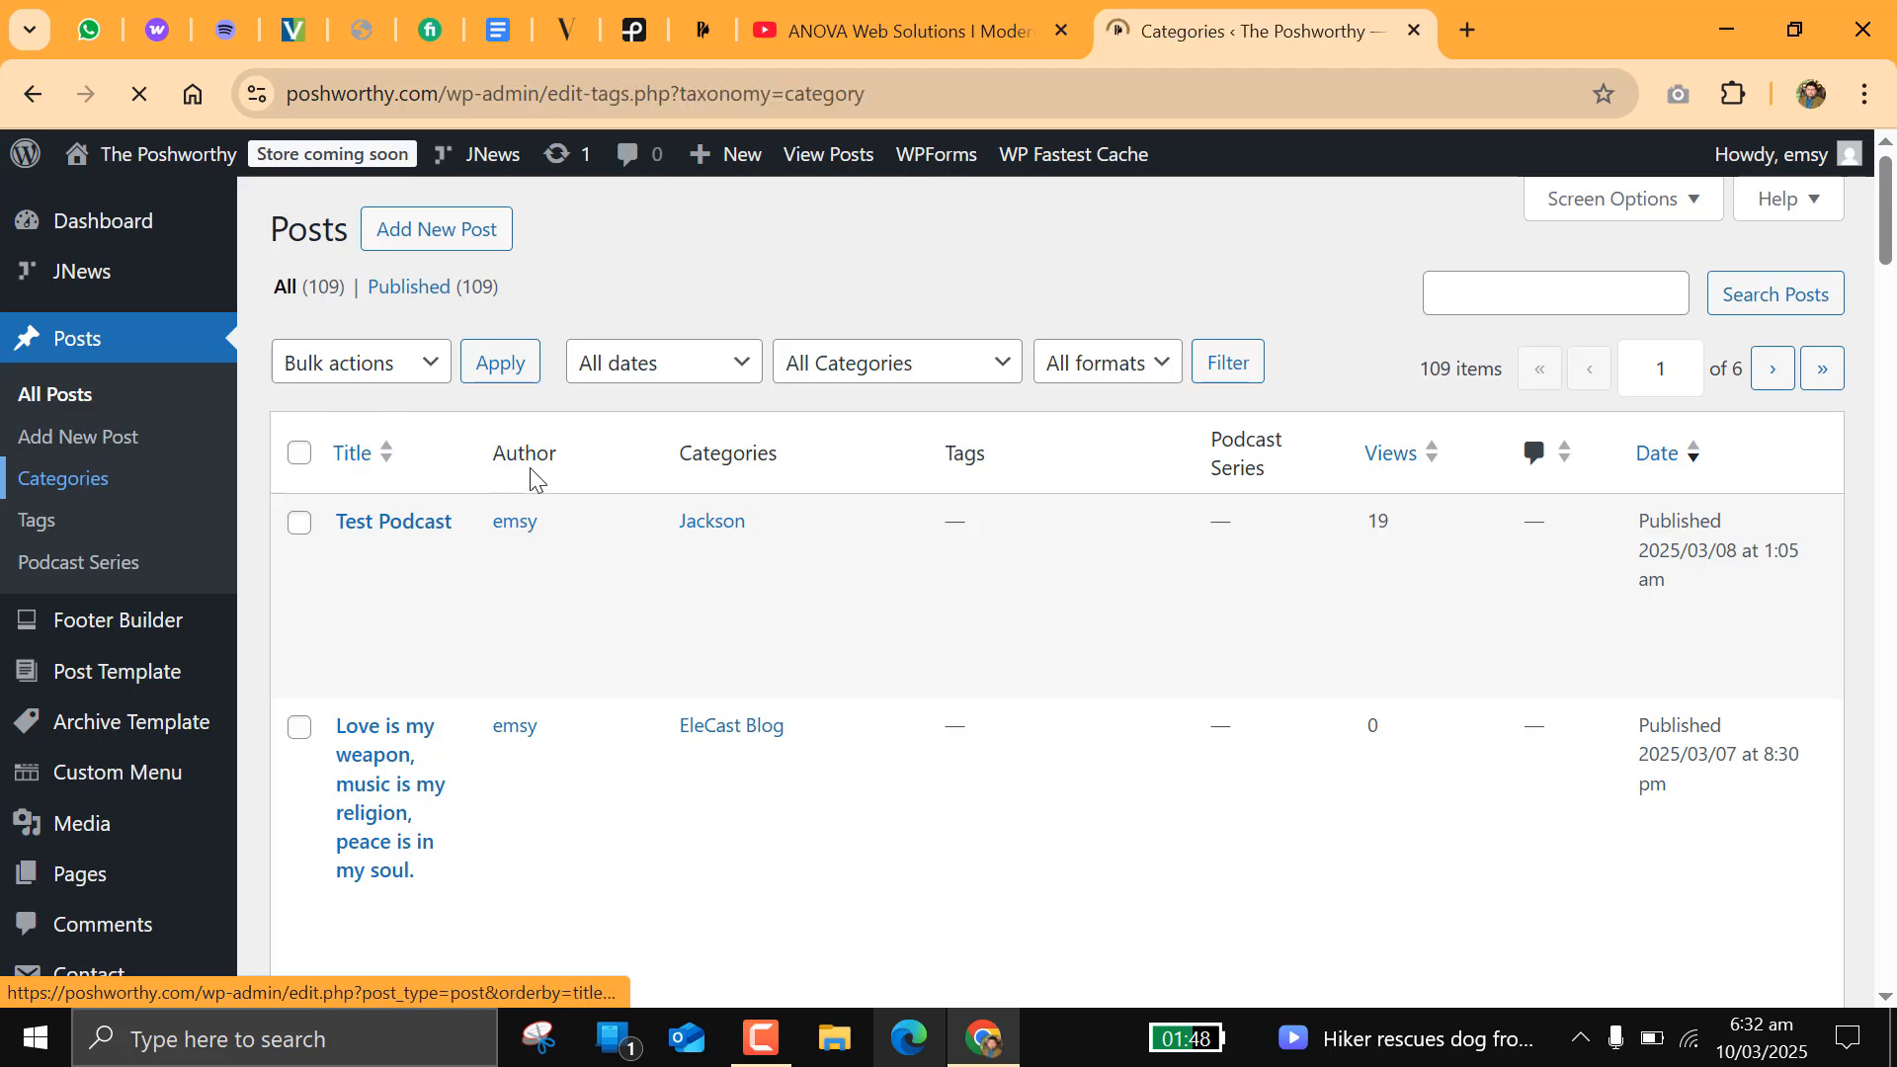
text(The )
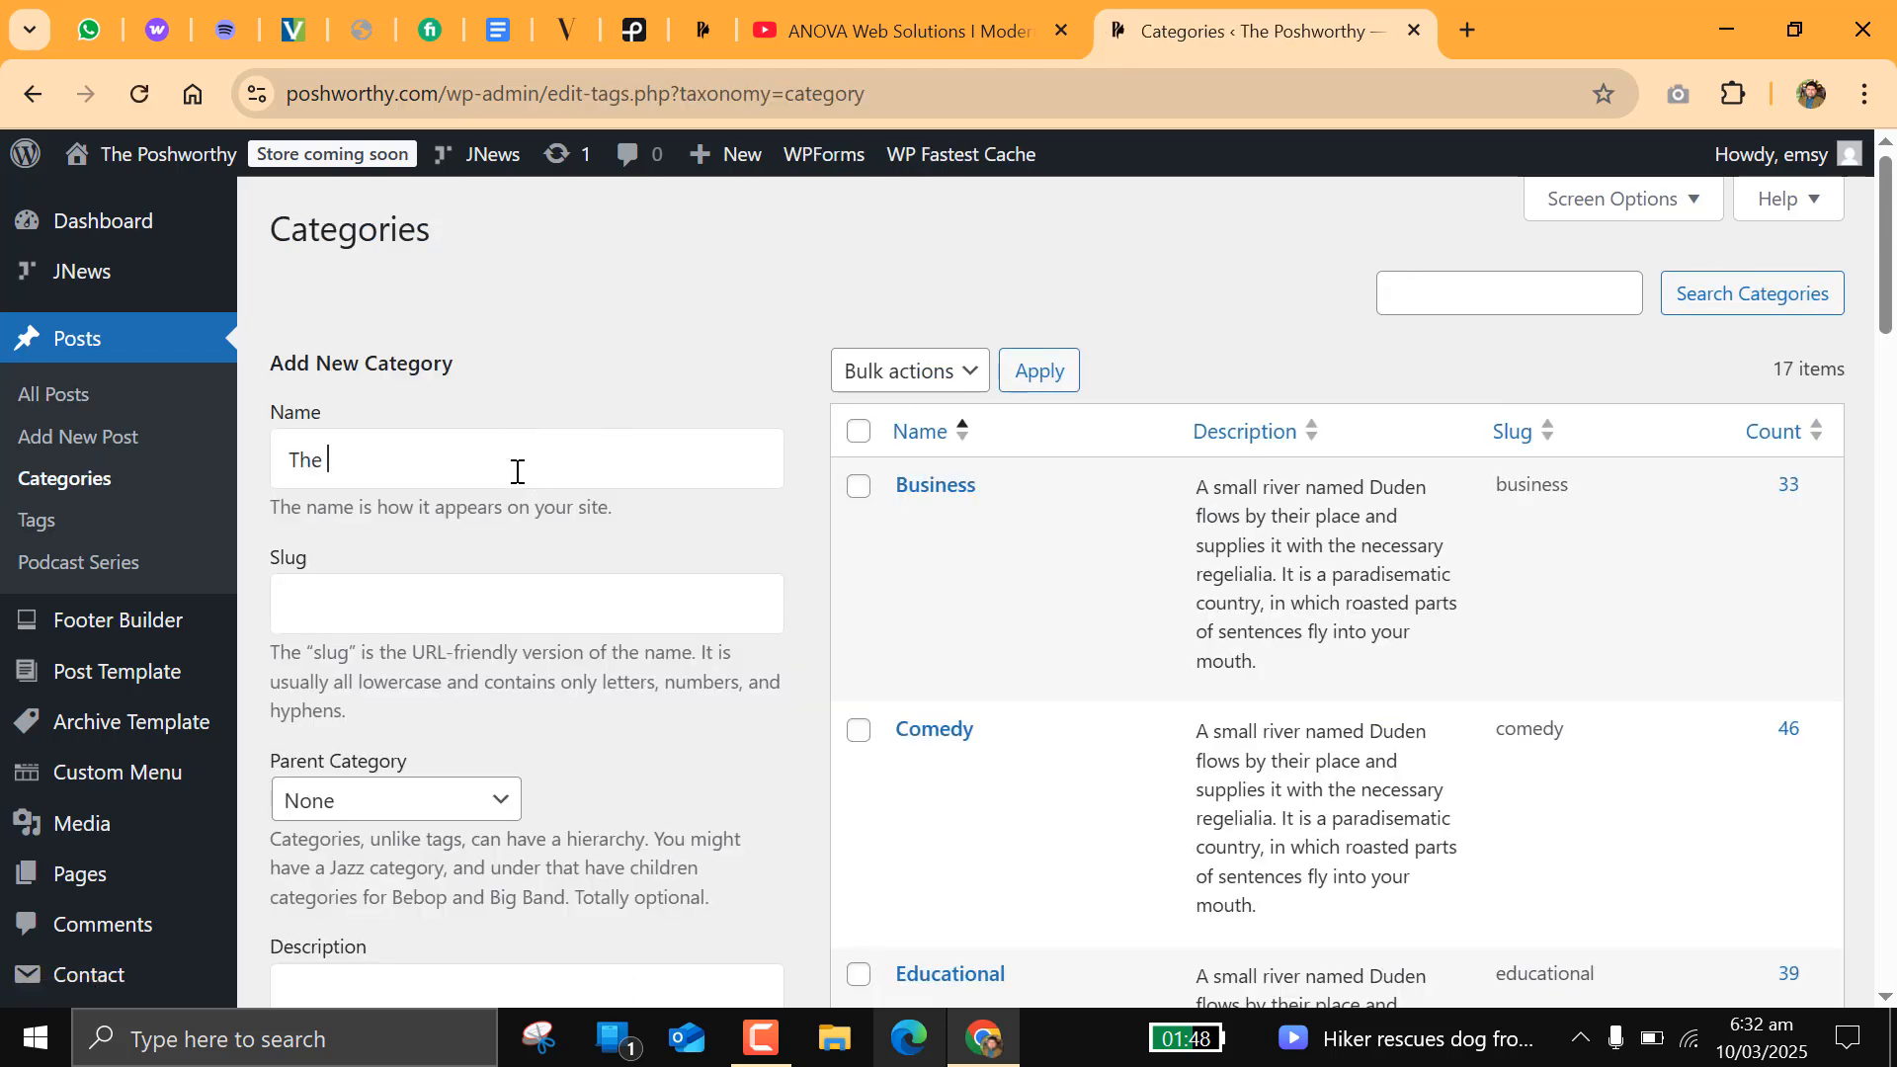
text(Post Wor)
key(BackSpace)
key(BackSpace)
key(BackSpace)
text(Worth)
key(BackSpace)
key(BackSpace)
key(BackSpace)
key(BackSpace)
key(BackSpace)
text(worthy Show)
key(ctrl+v)
Step: Paste the promo text starting "Get ready for the ultimate entertainment experience!" as the category description and add the category
scroll(516, 471, down, 3)
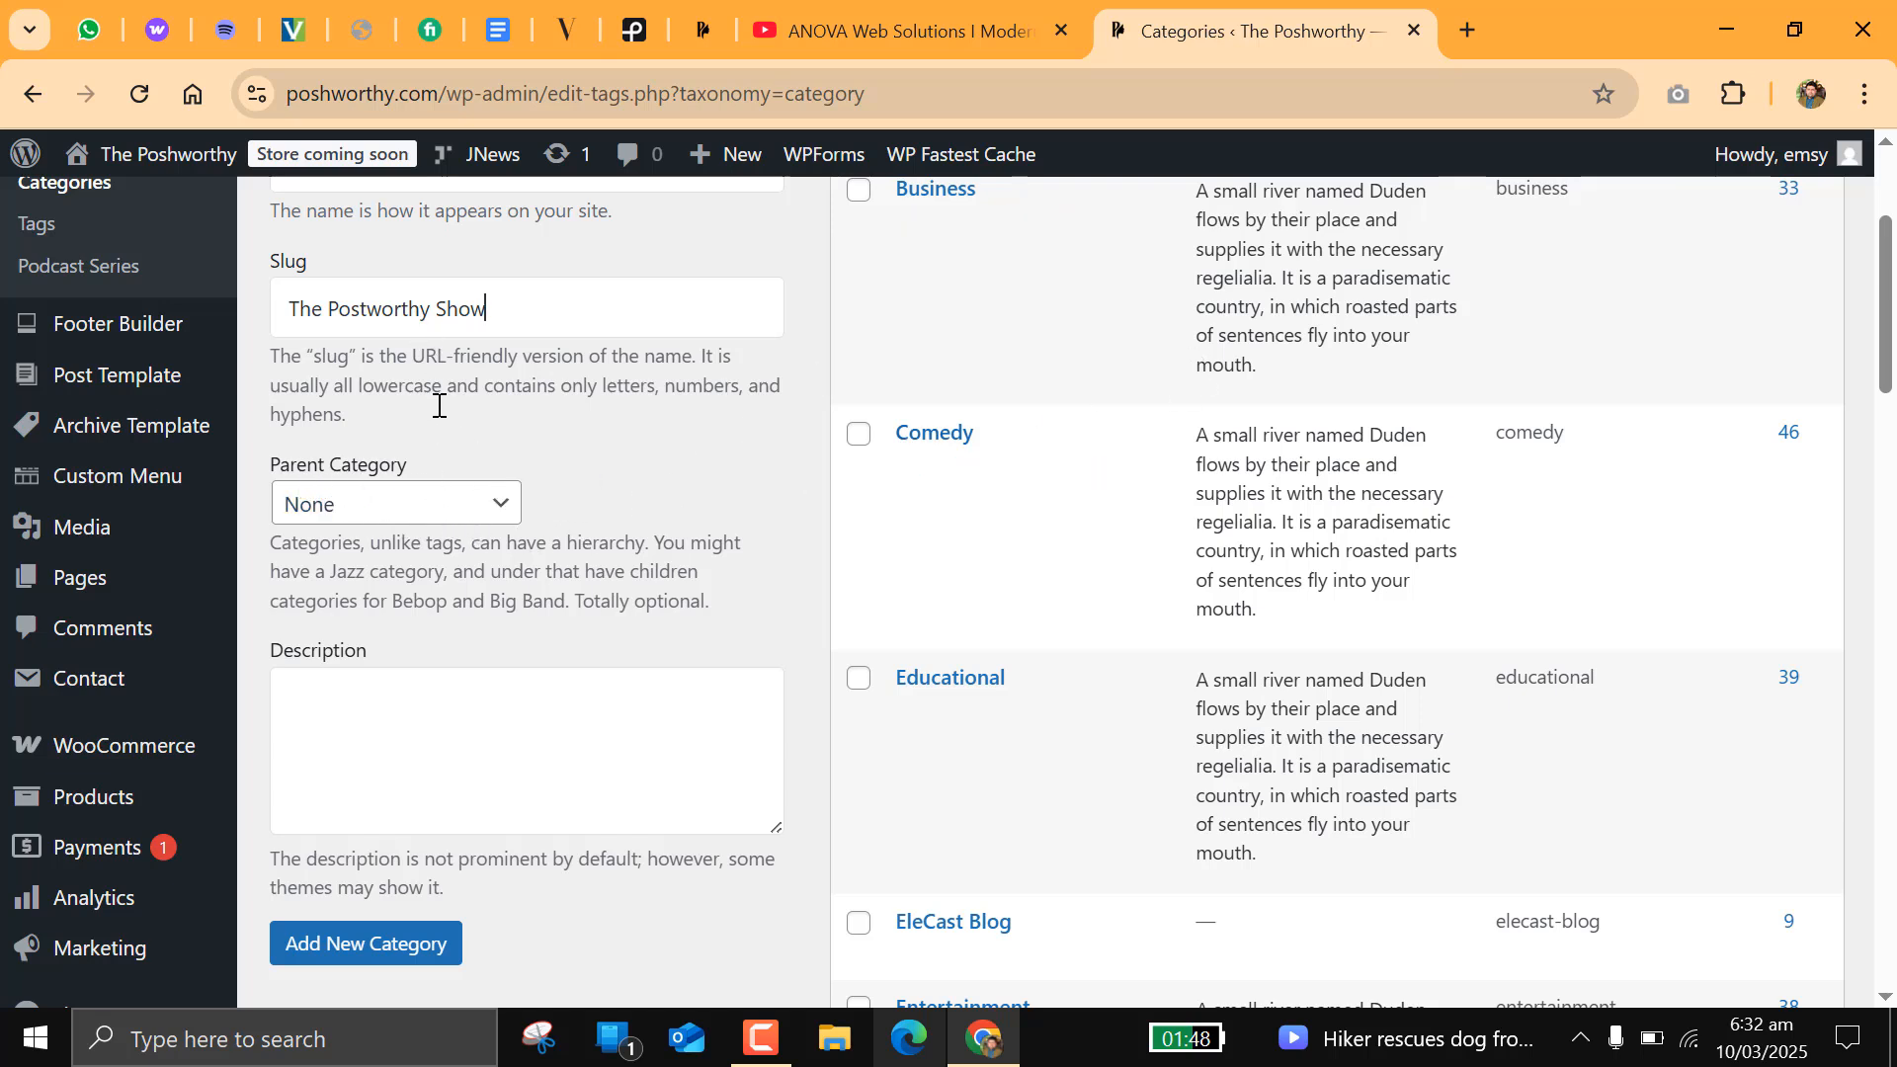
click(372, 695)
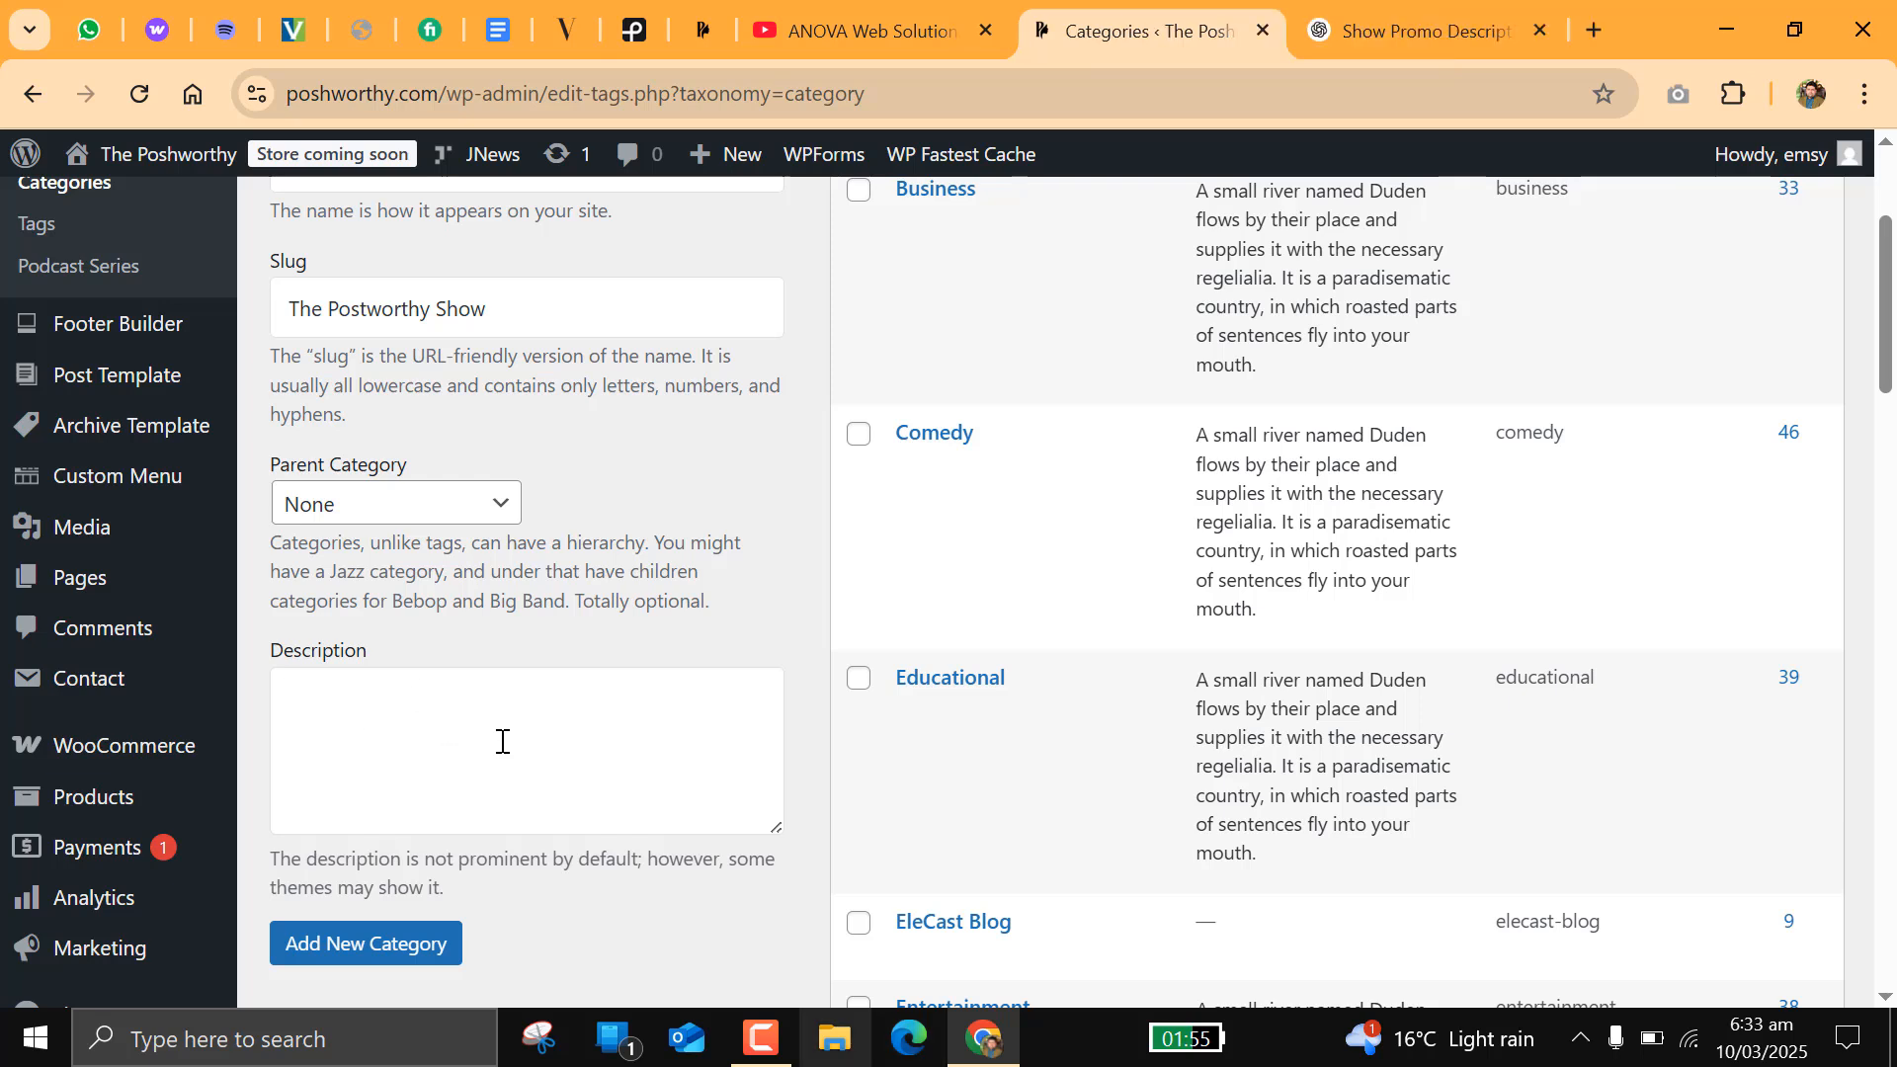
key(ctrl+v)
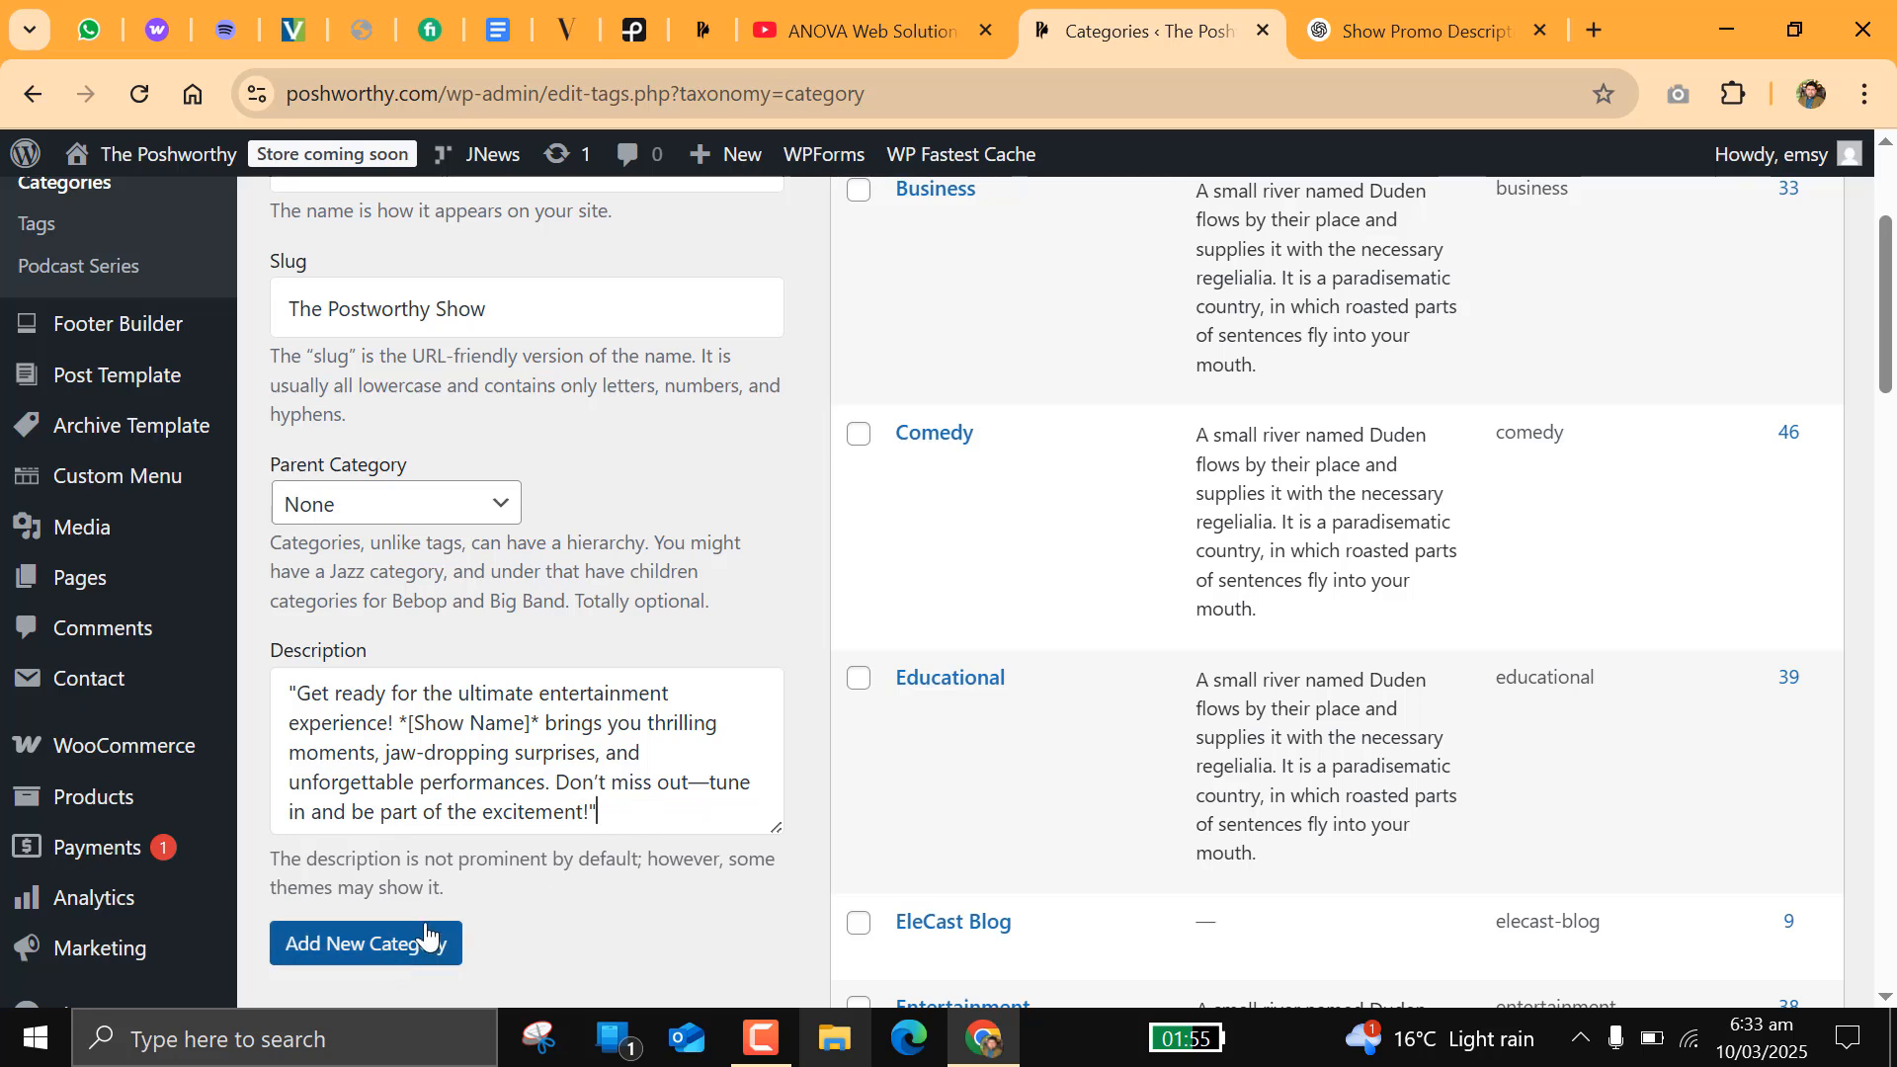
click(395, 949)
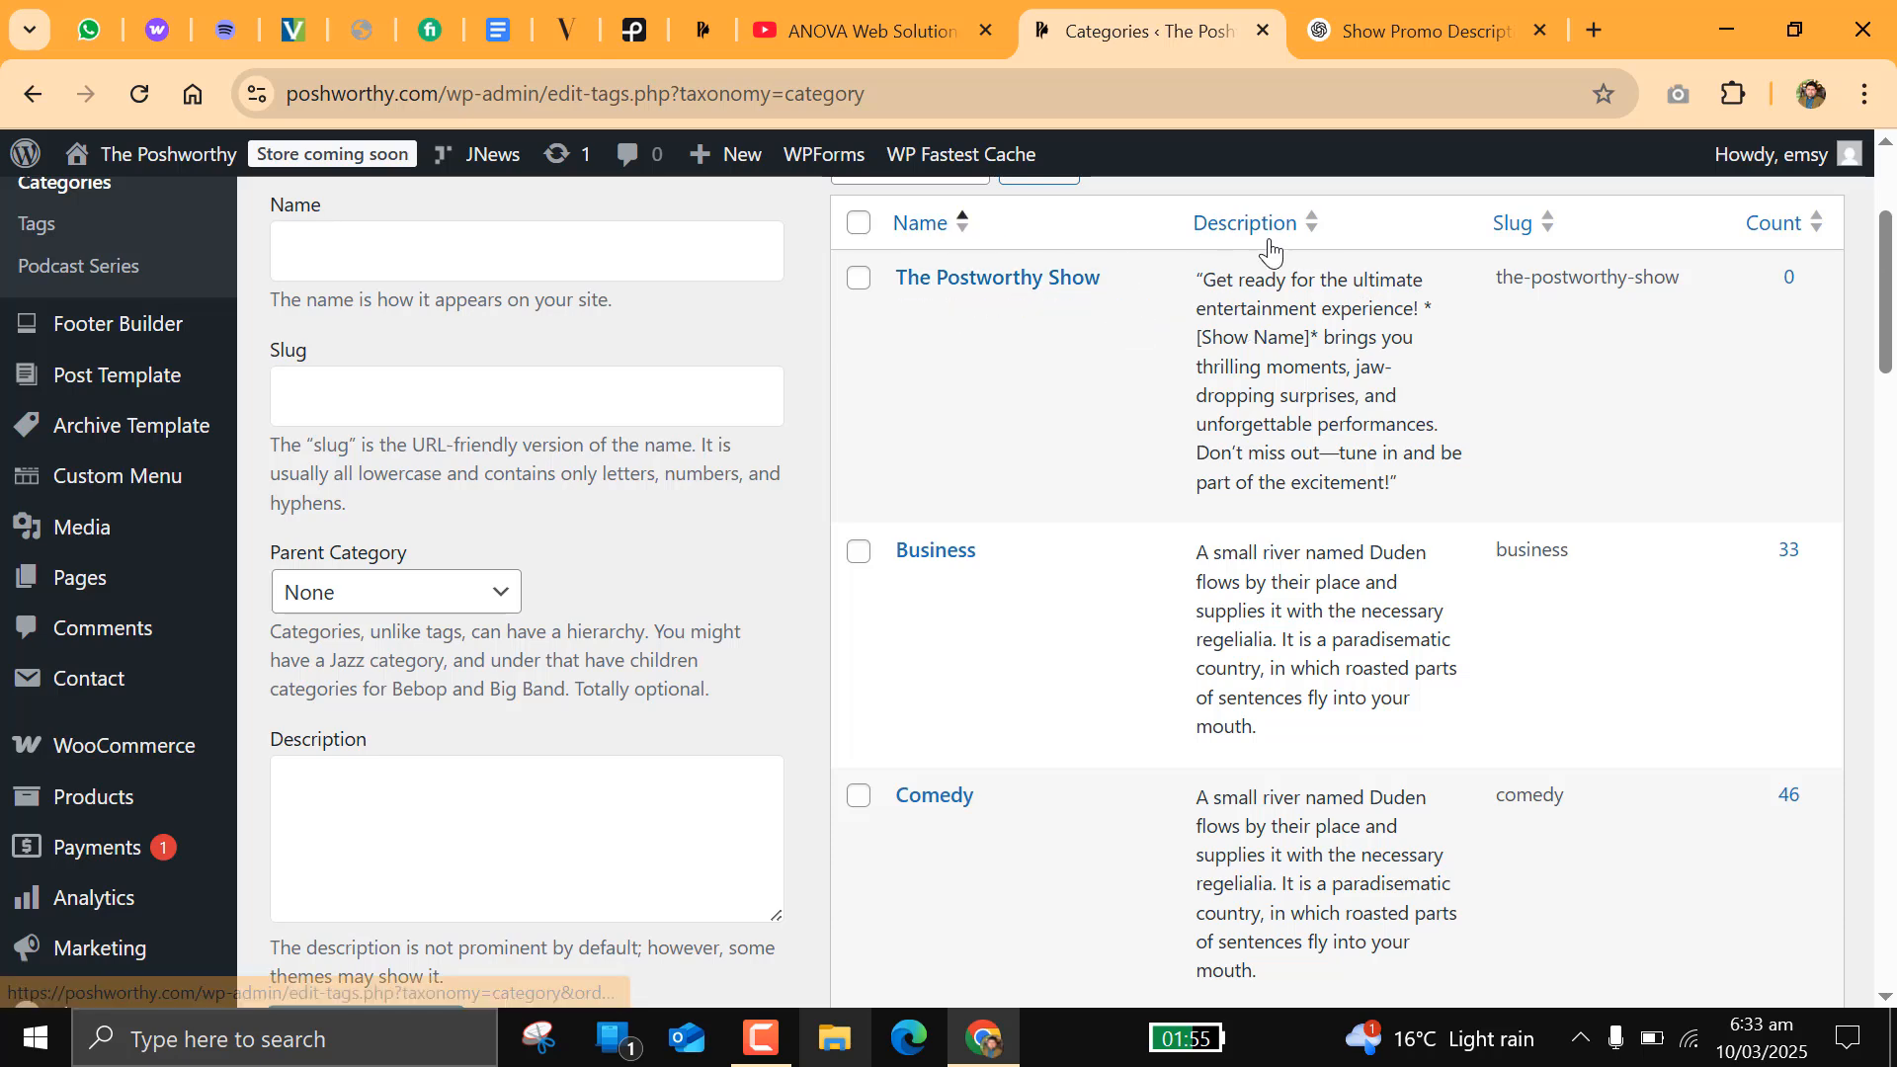
scroll(1146, 417, up, 3)
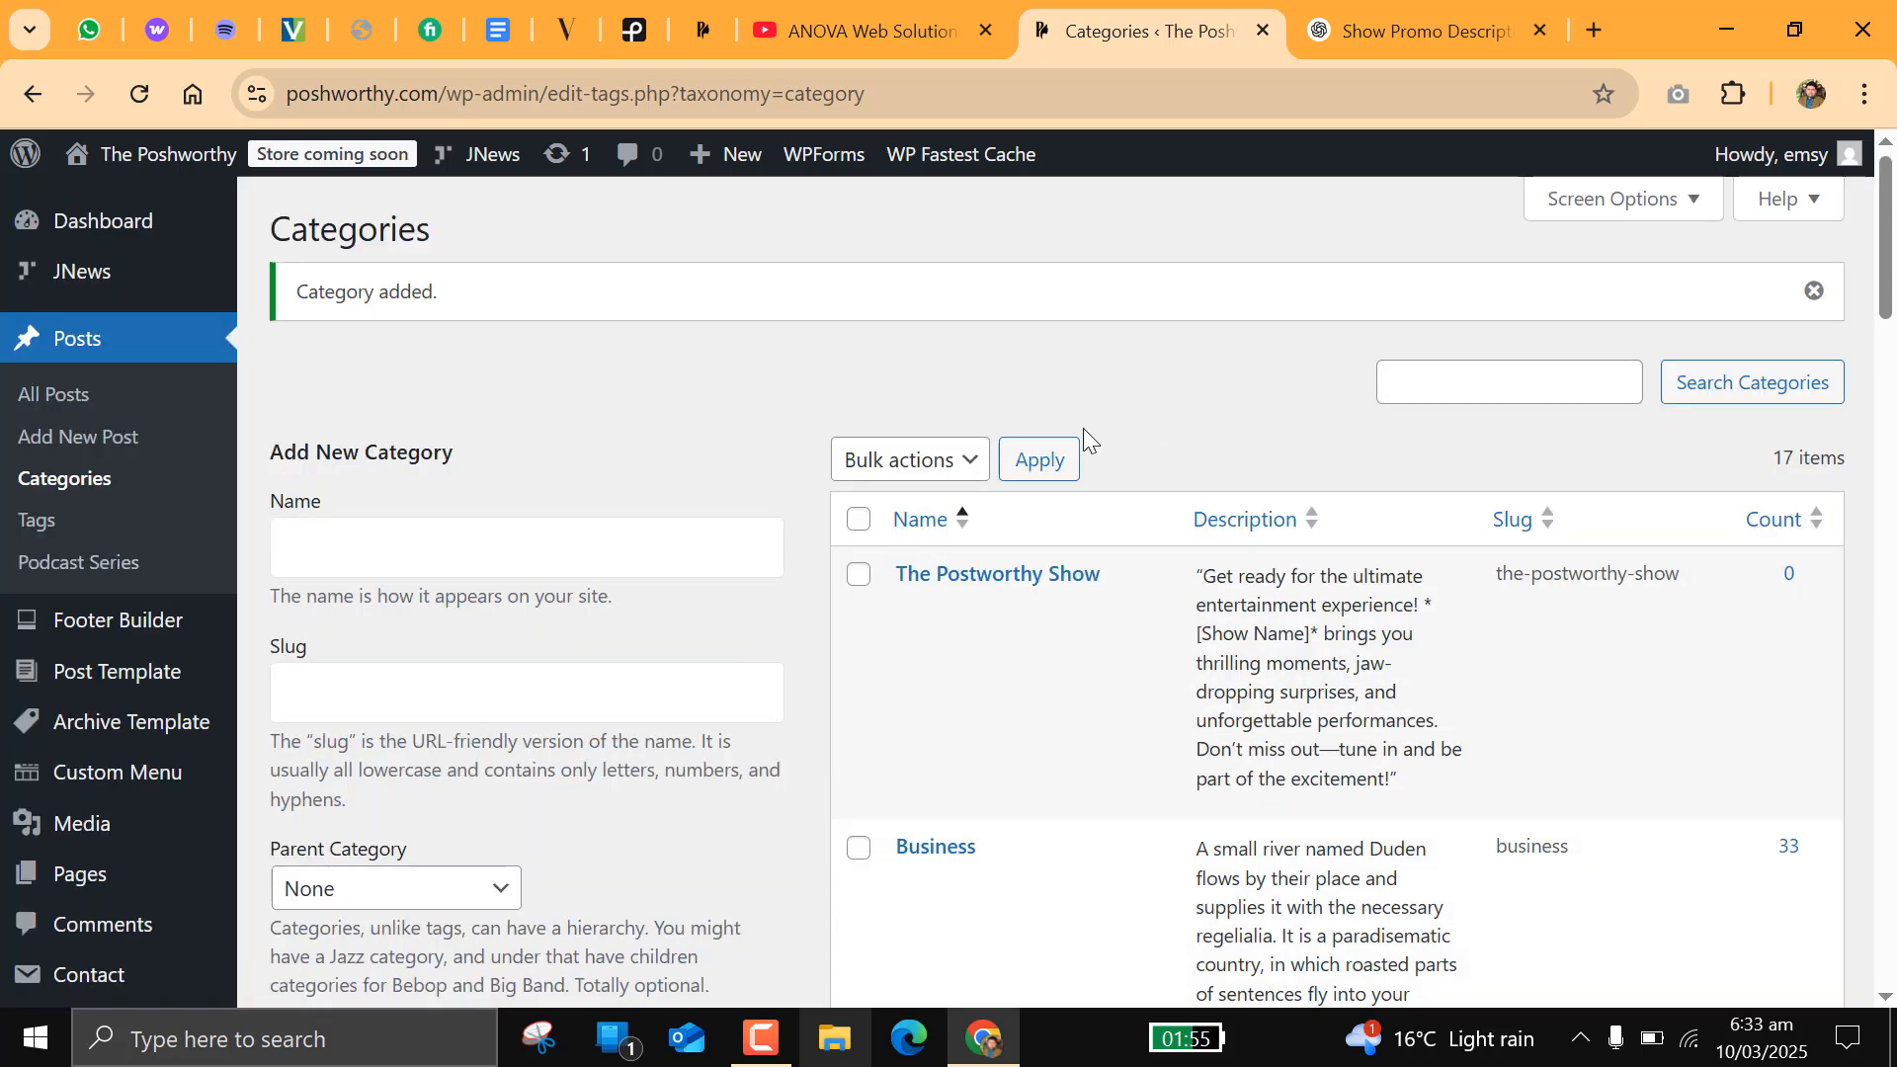
Step: Return to the podcast series list and examine the entry for The Postworthy Show
click(84, 570)
scroll(745, 459, down, 5)
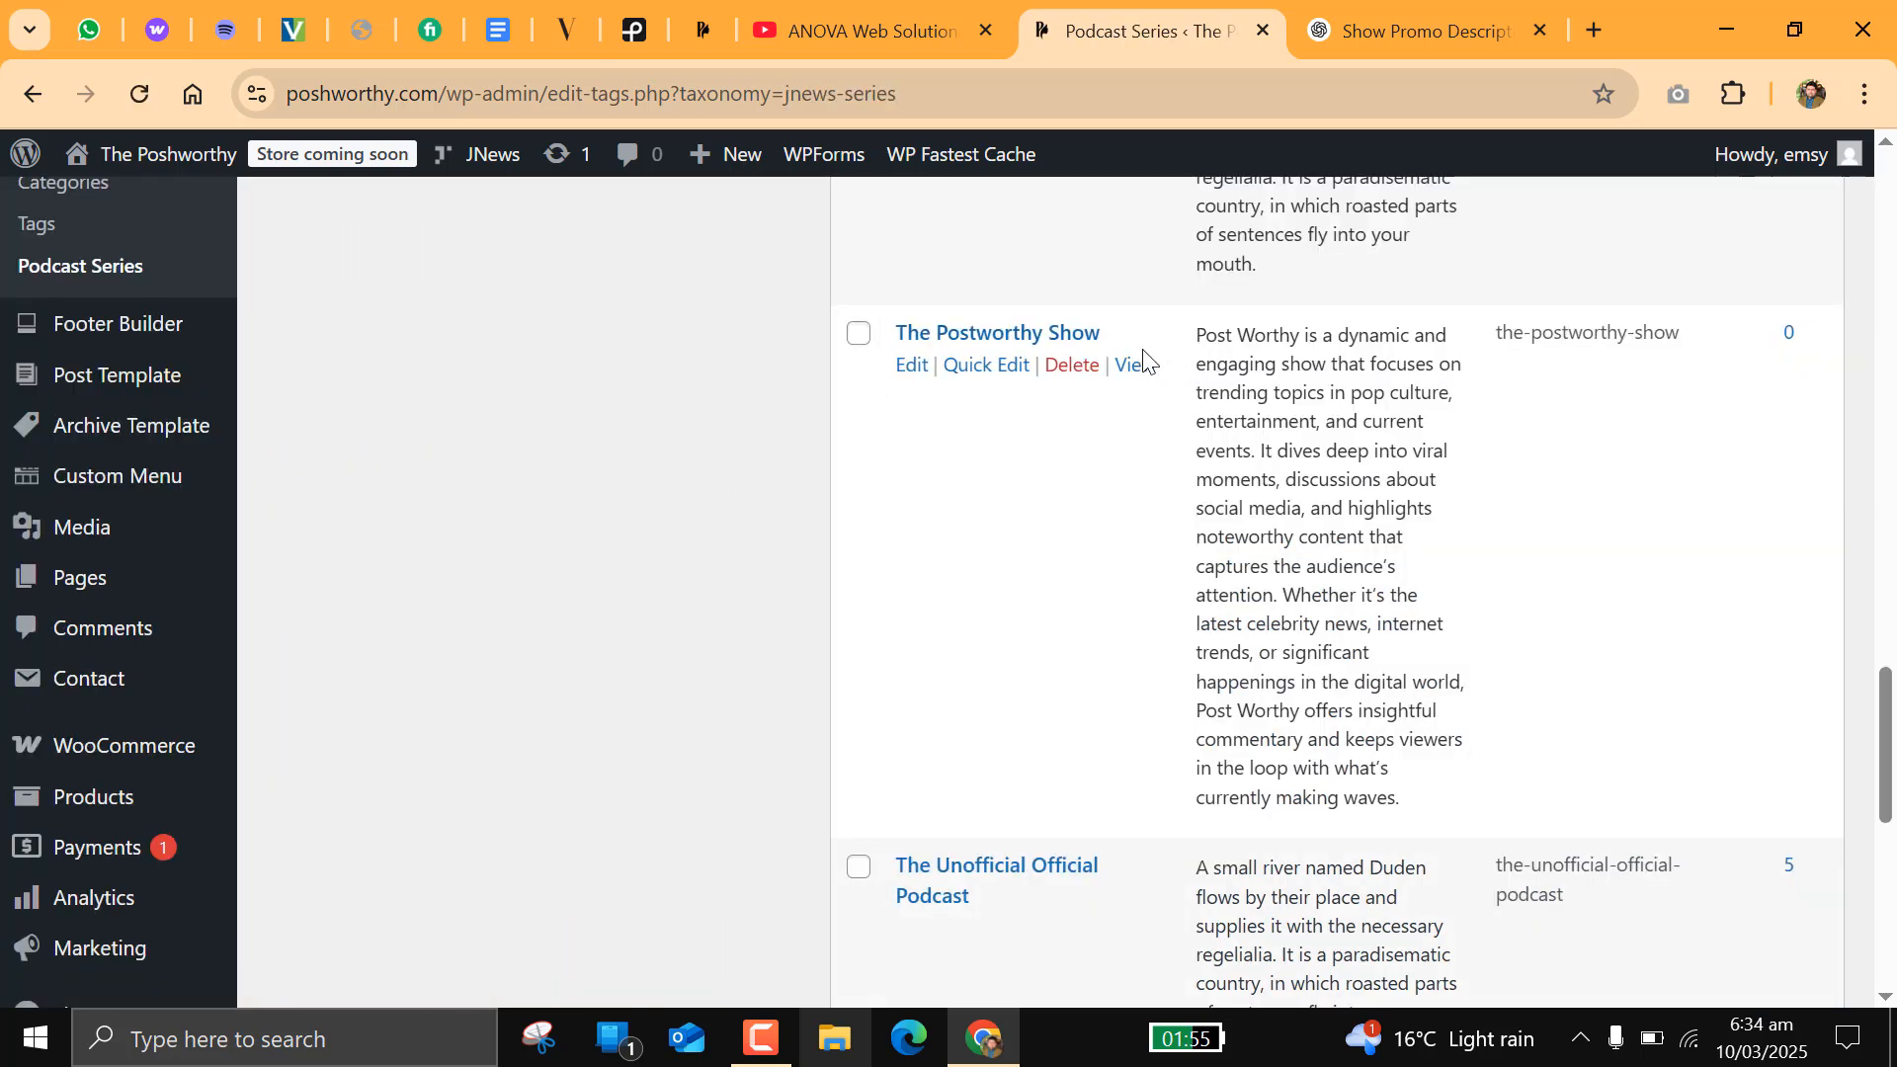
scroll(907, 552, up, 5)
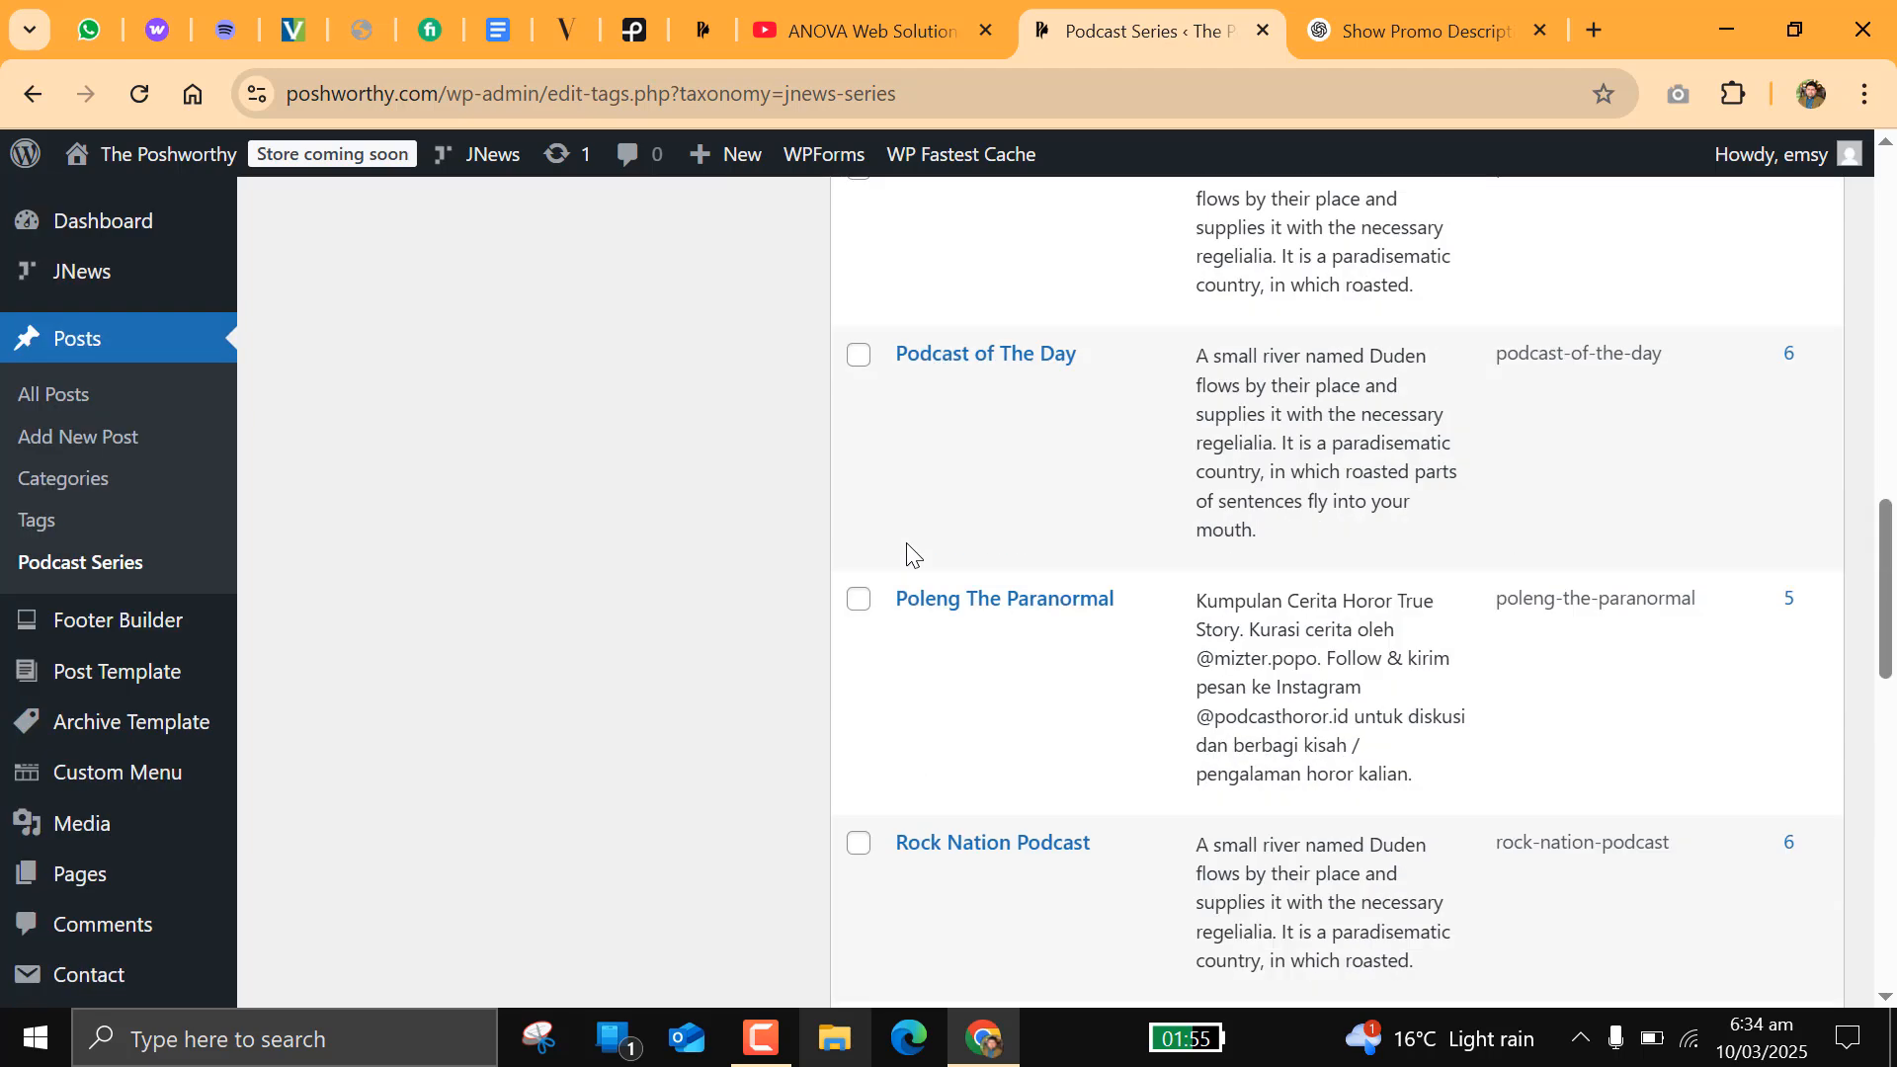
mouse_move(907, 551)
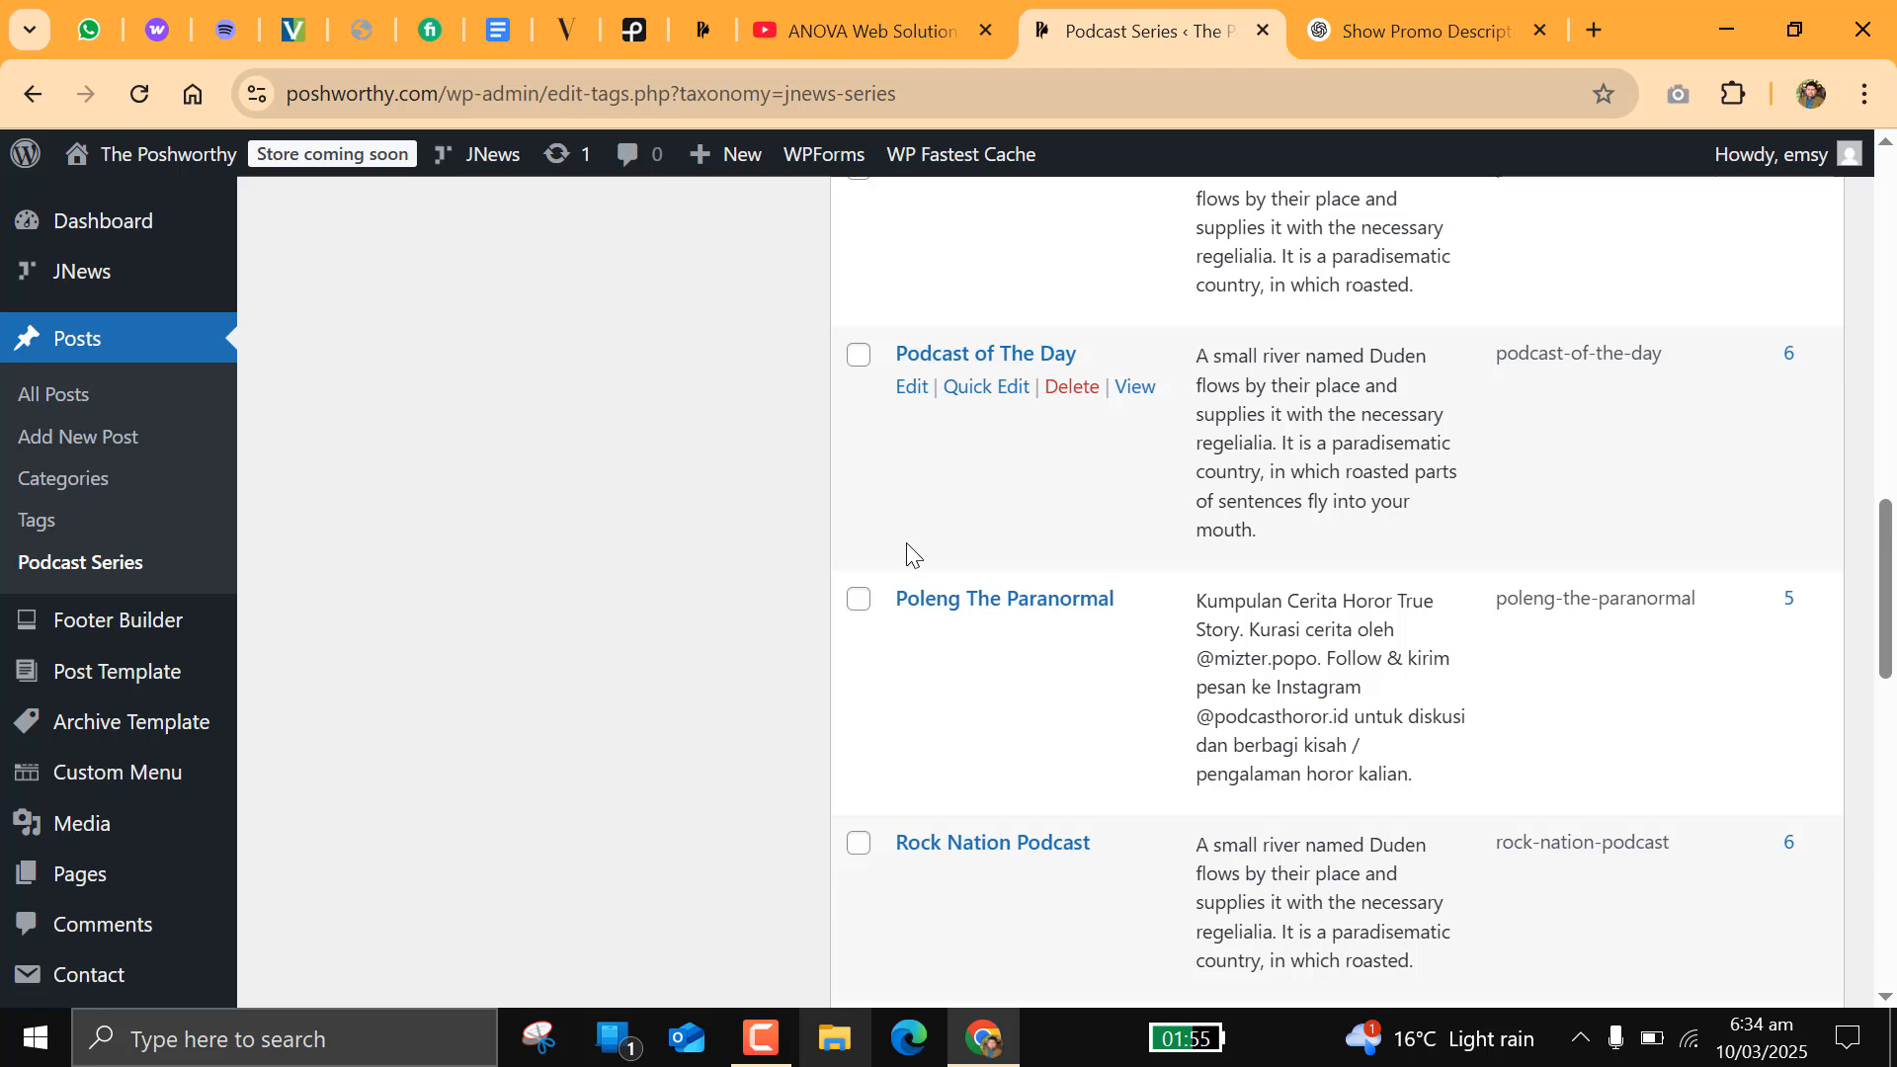
scroll(832, 525, up, 15)
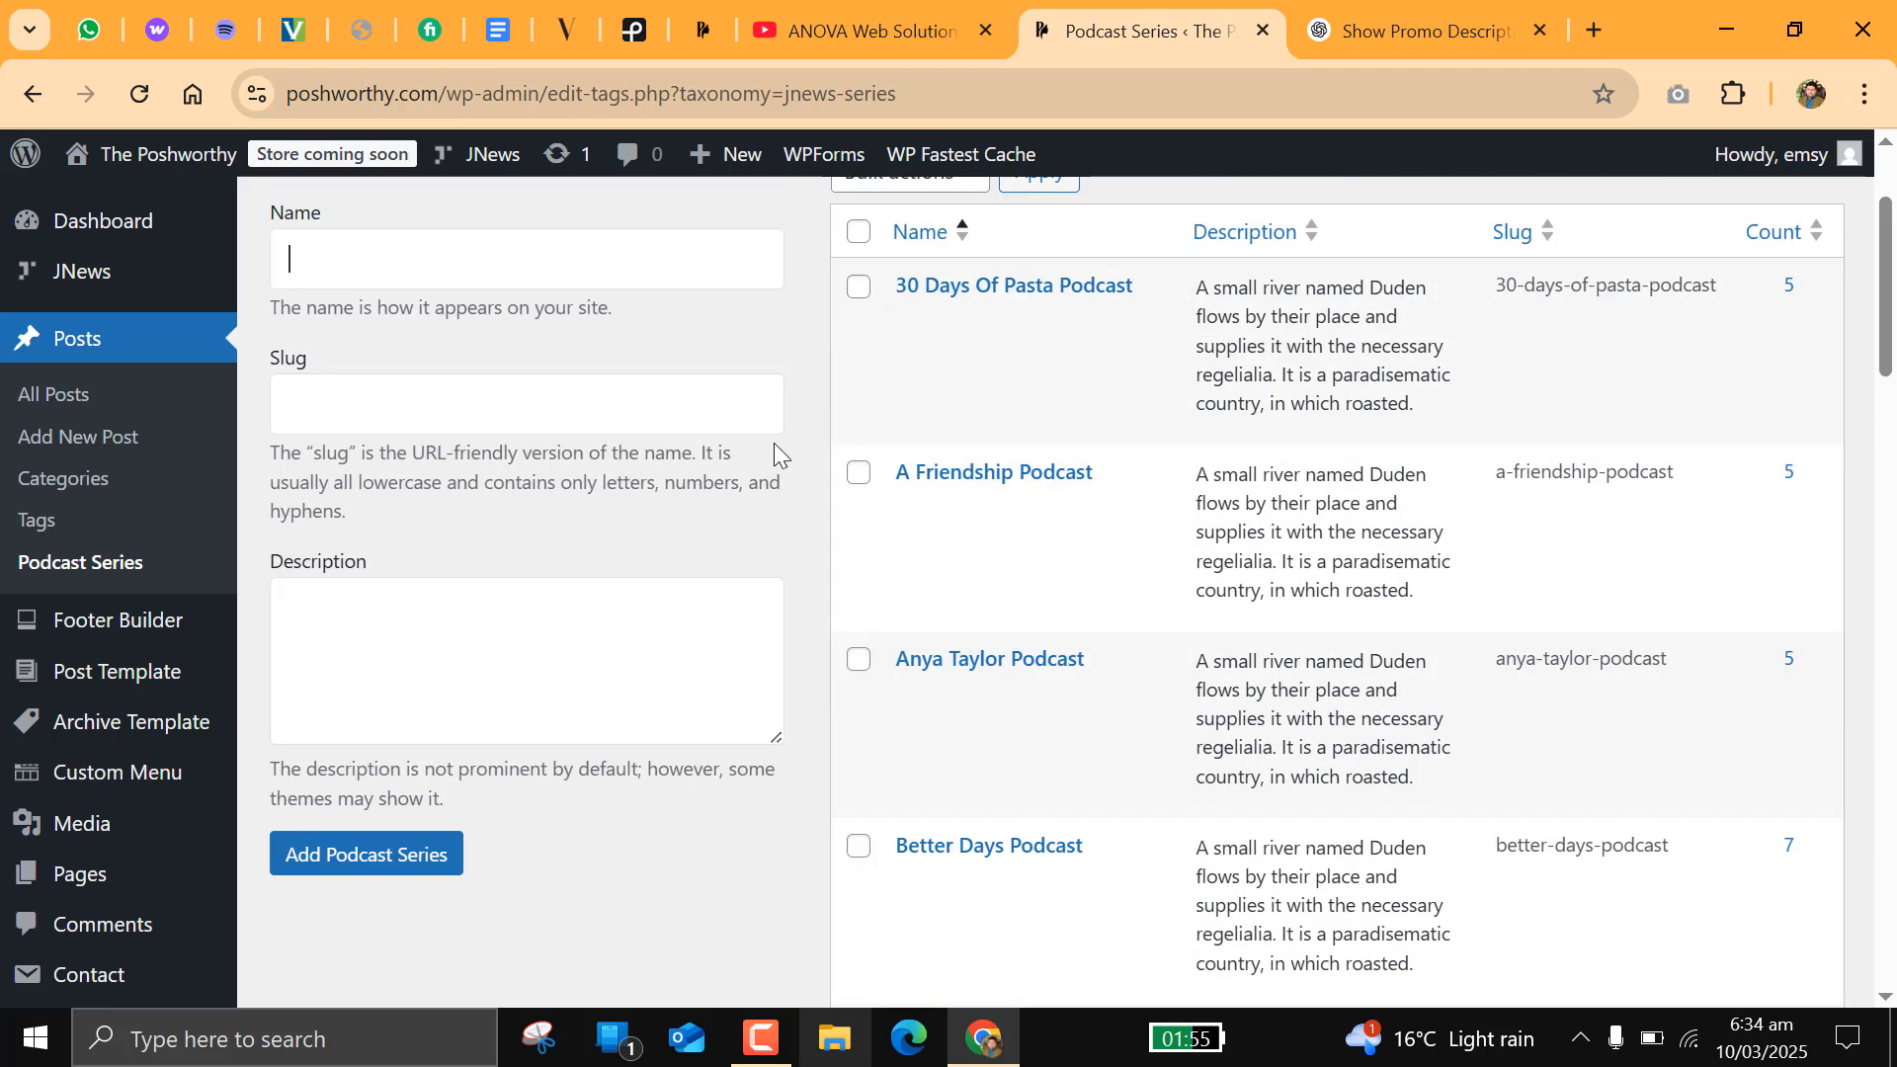
Step: Start a new post and title it "The Sleep Edits /Episode-01"
click(89, 439)
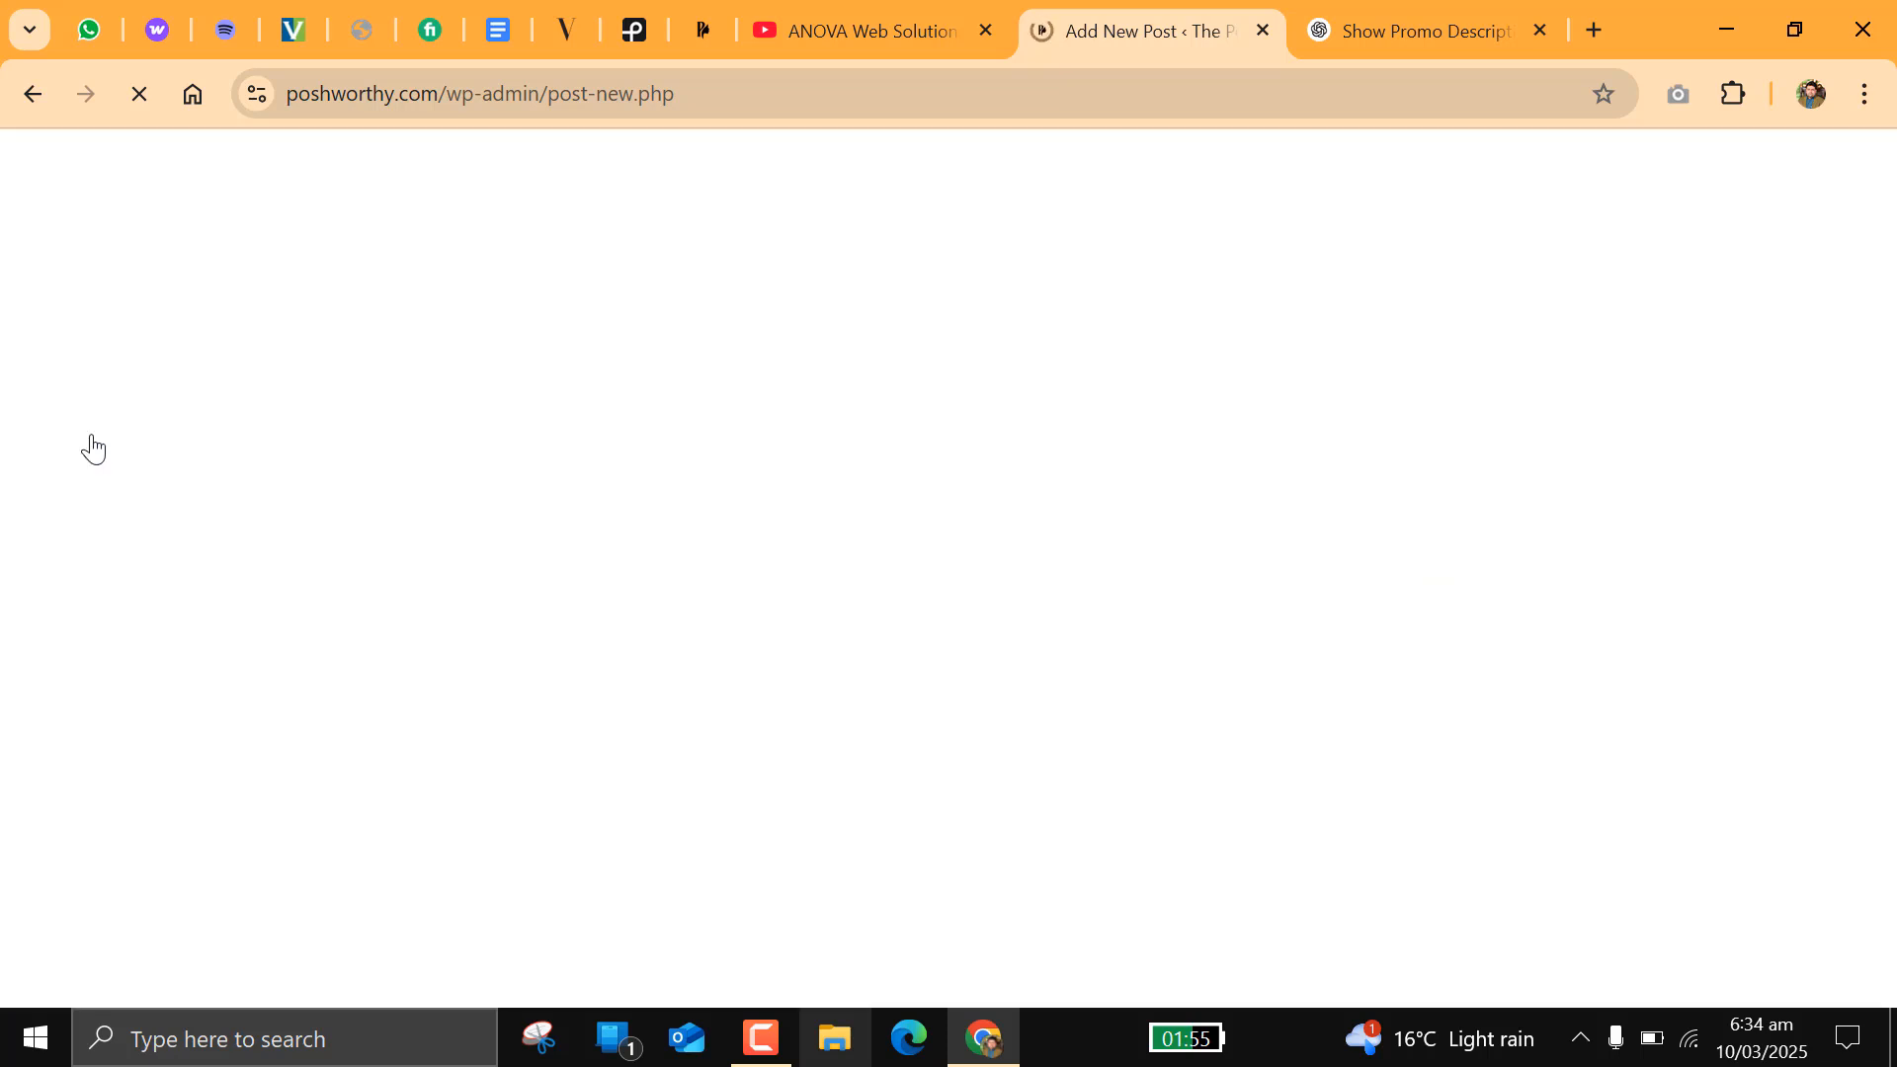
click(276, 374)
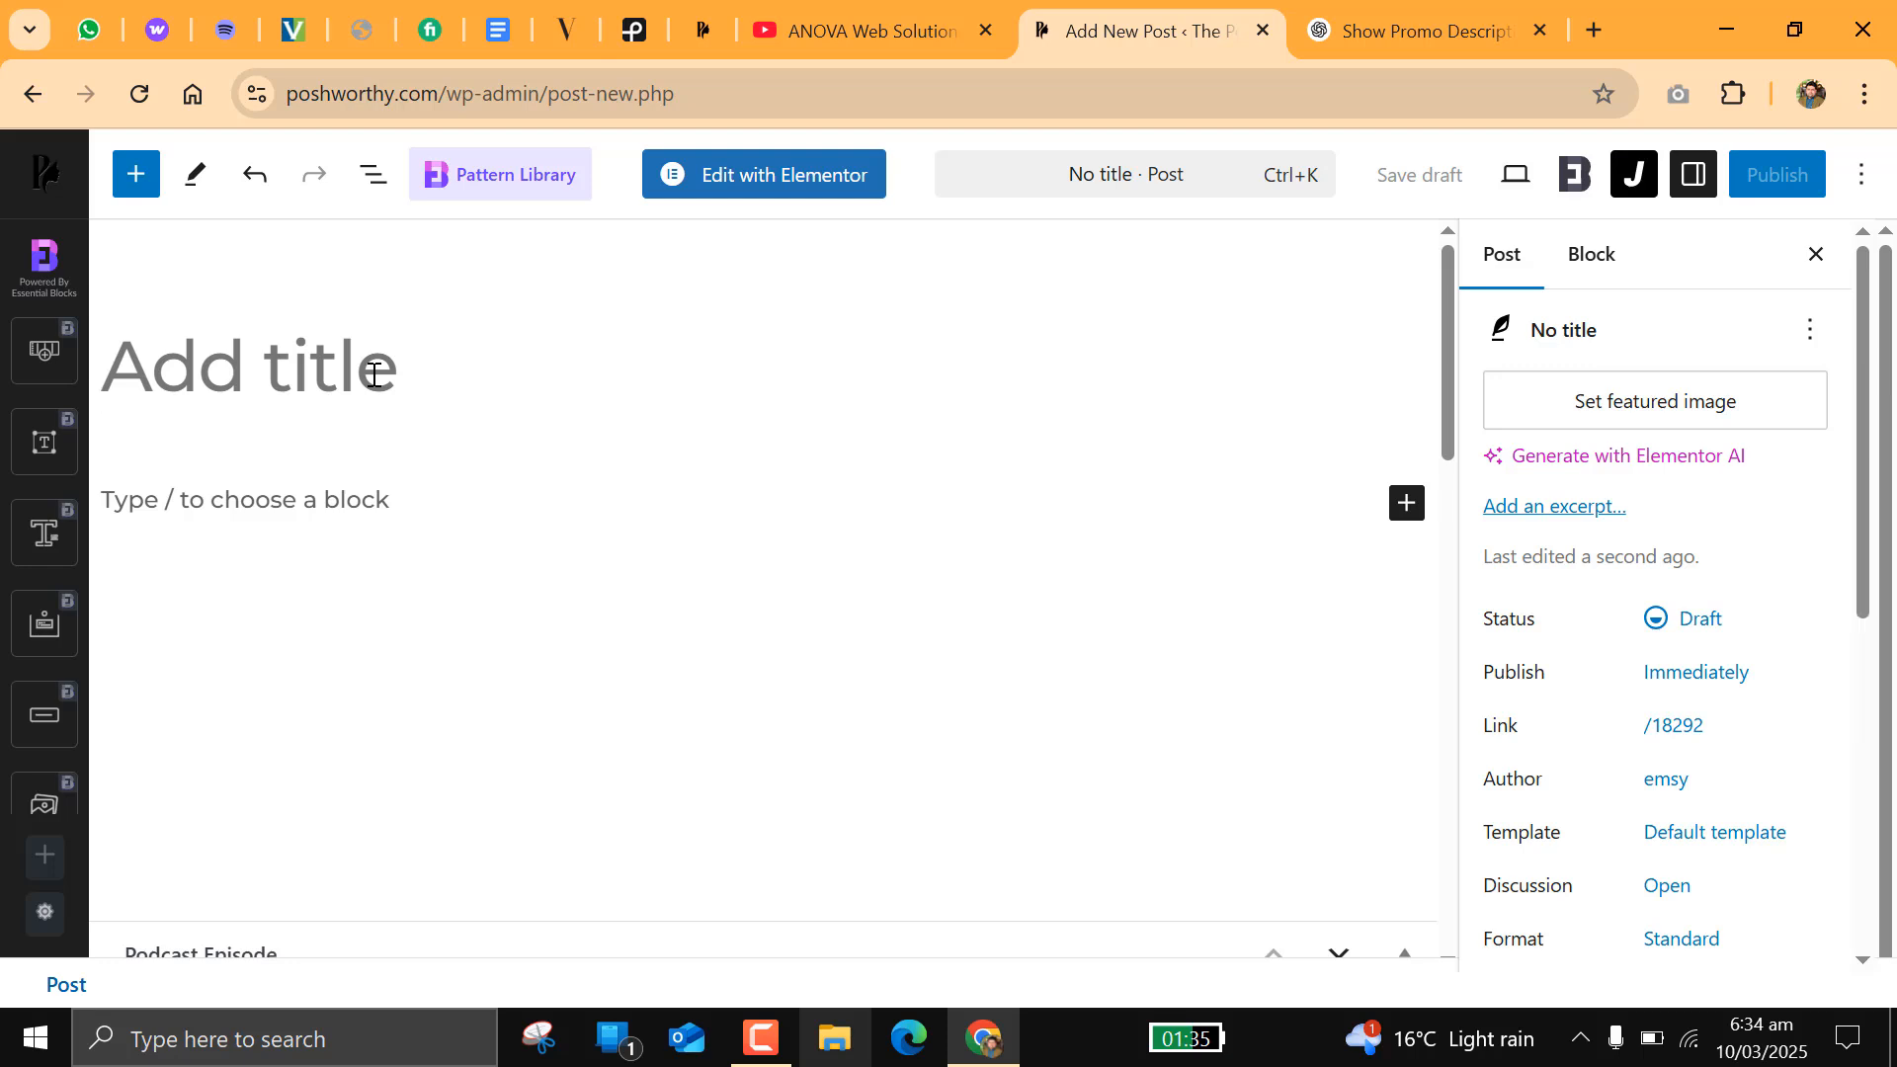
text(Episode)
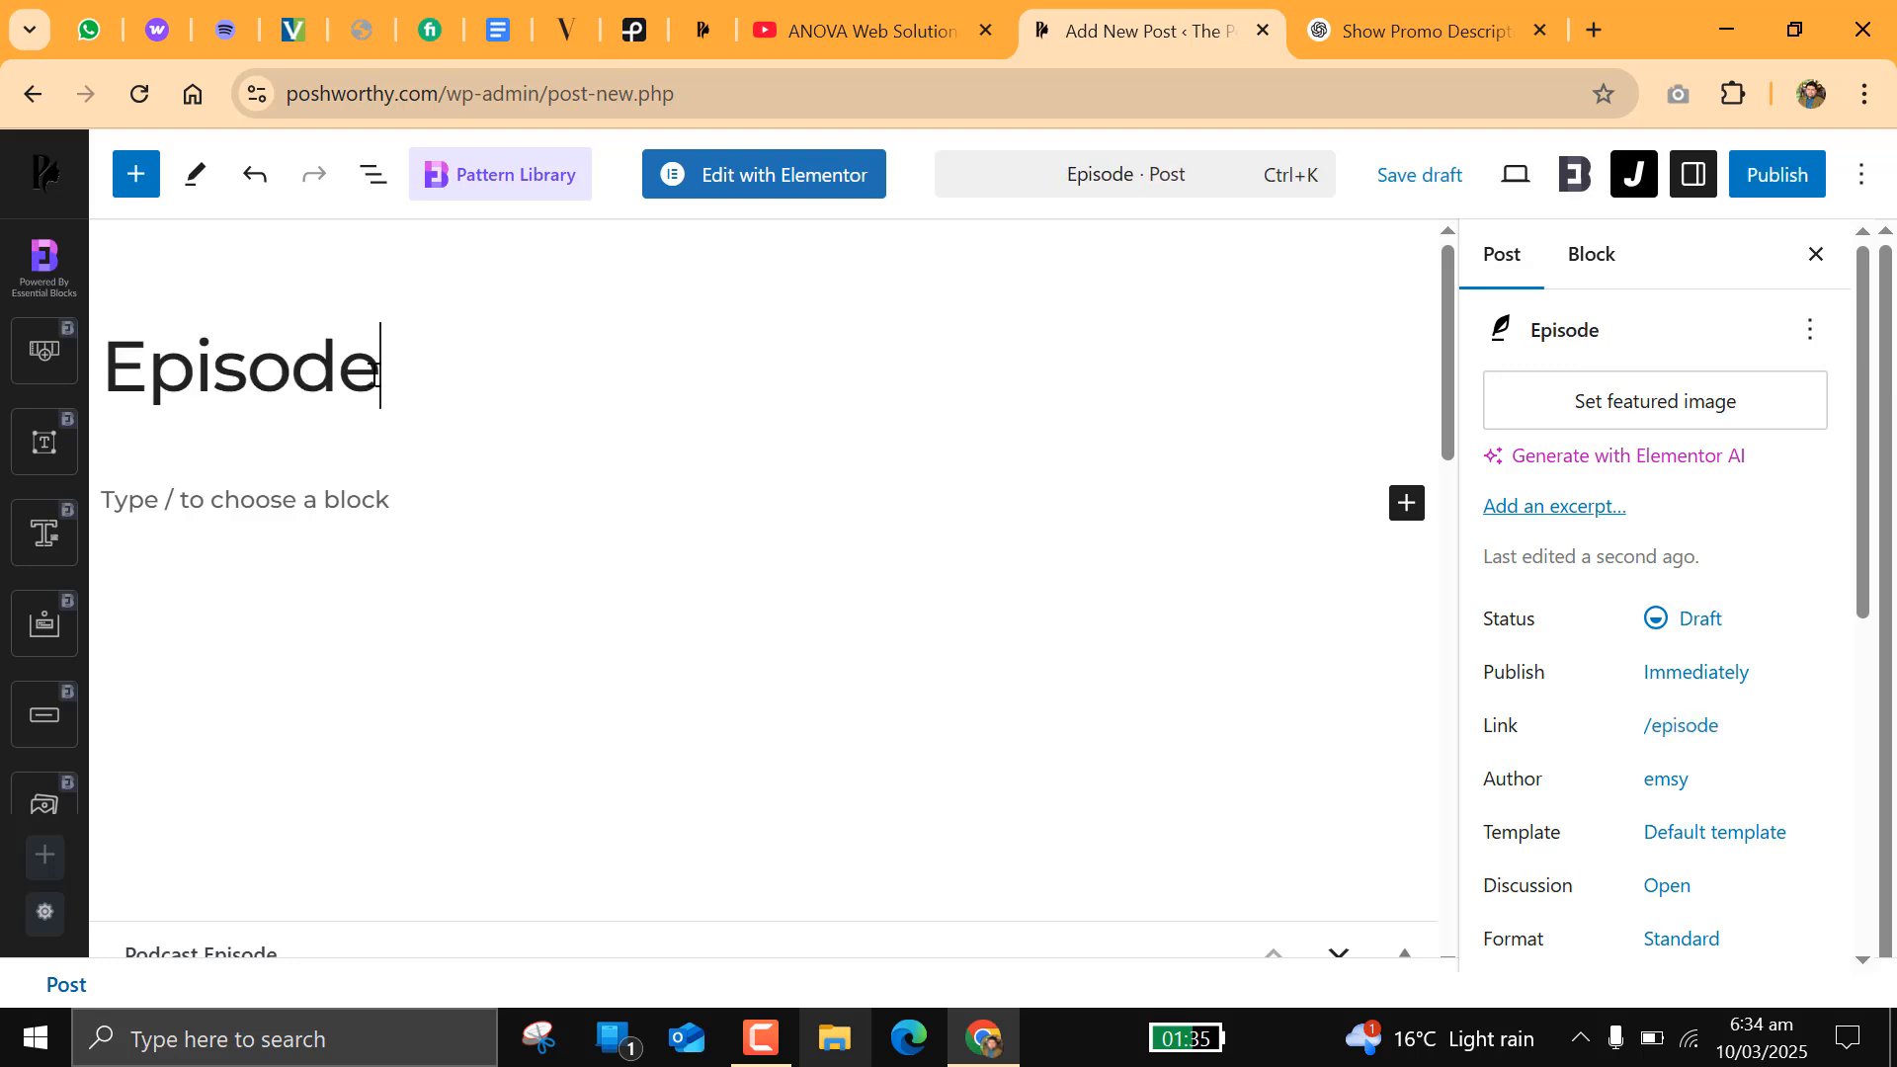
text(-01)
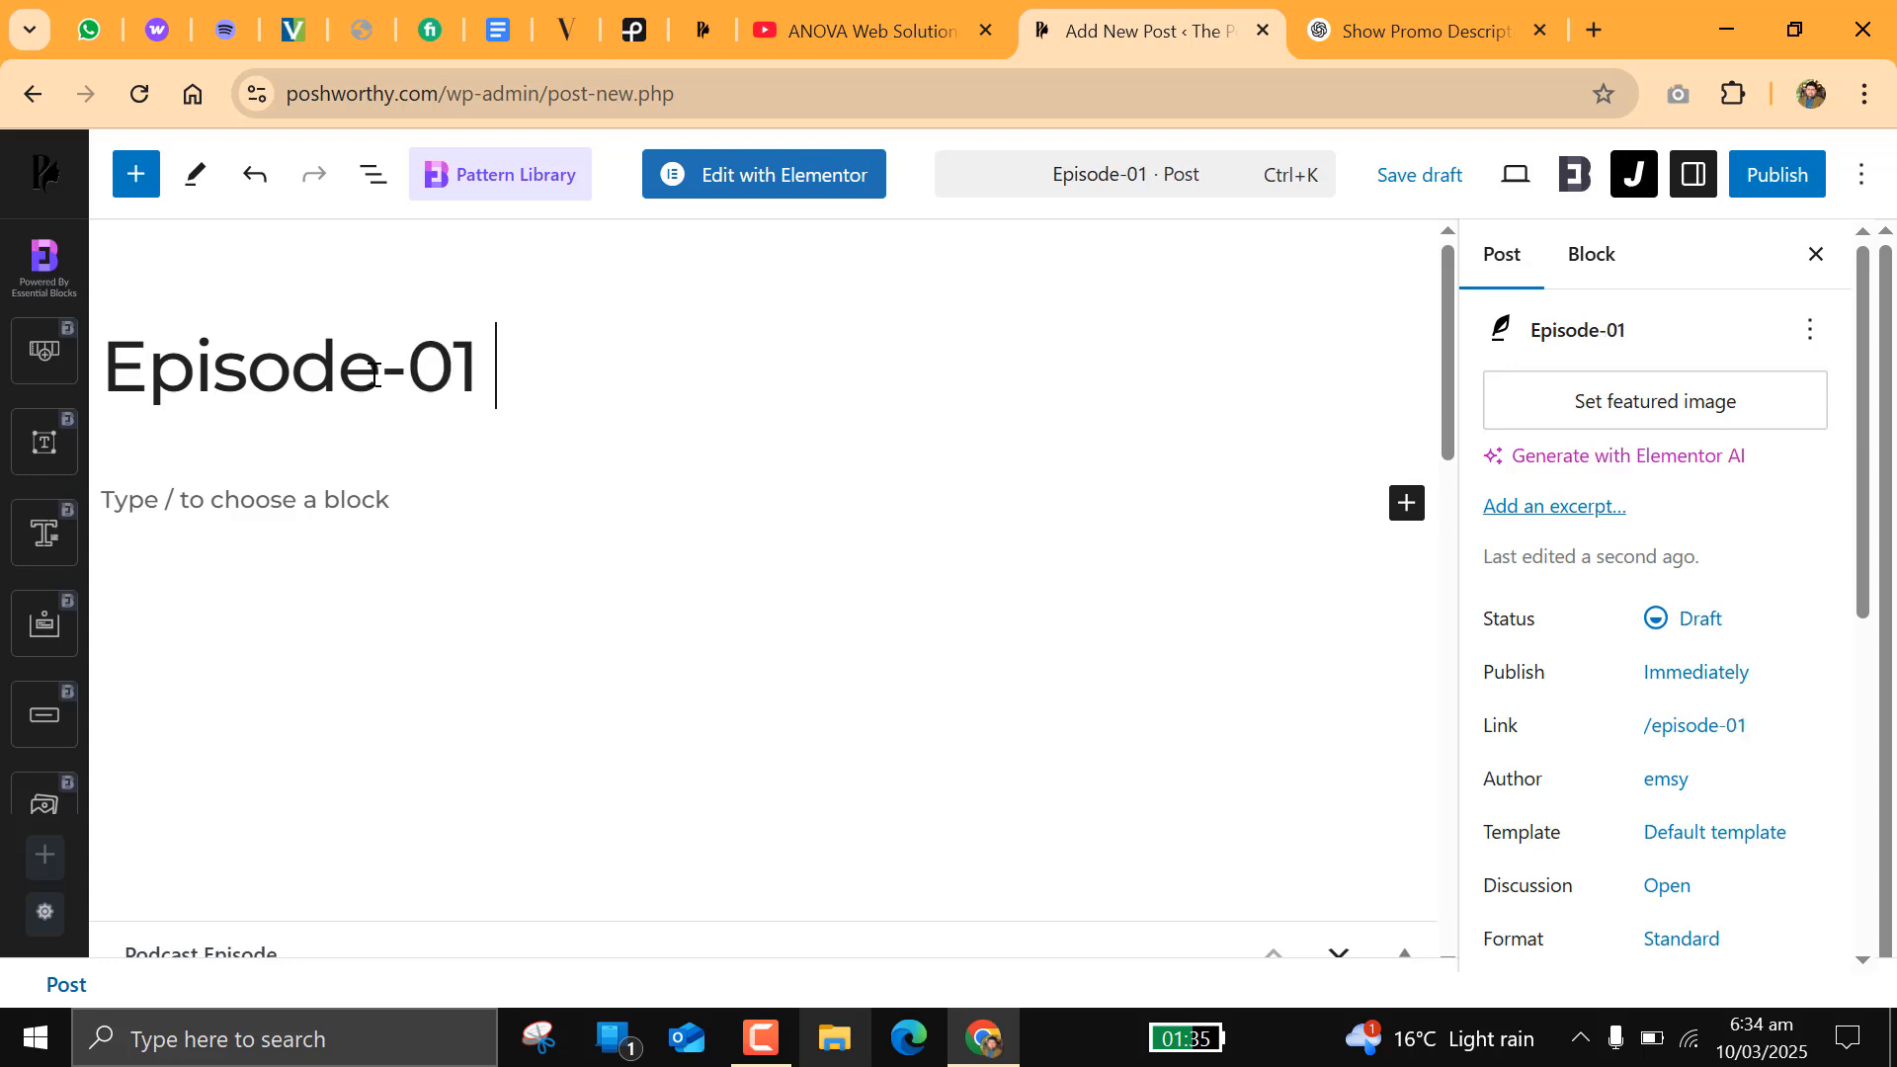
text( PO)
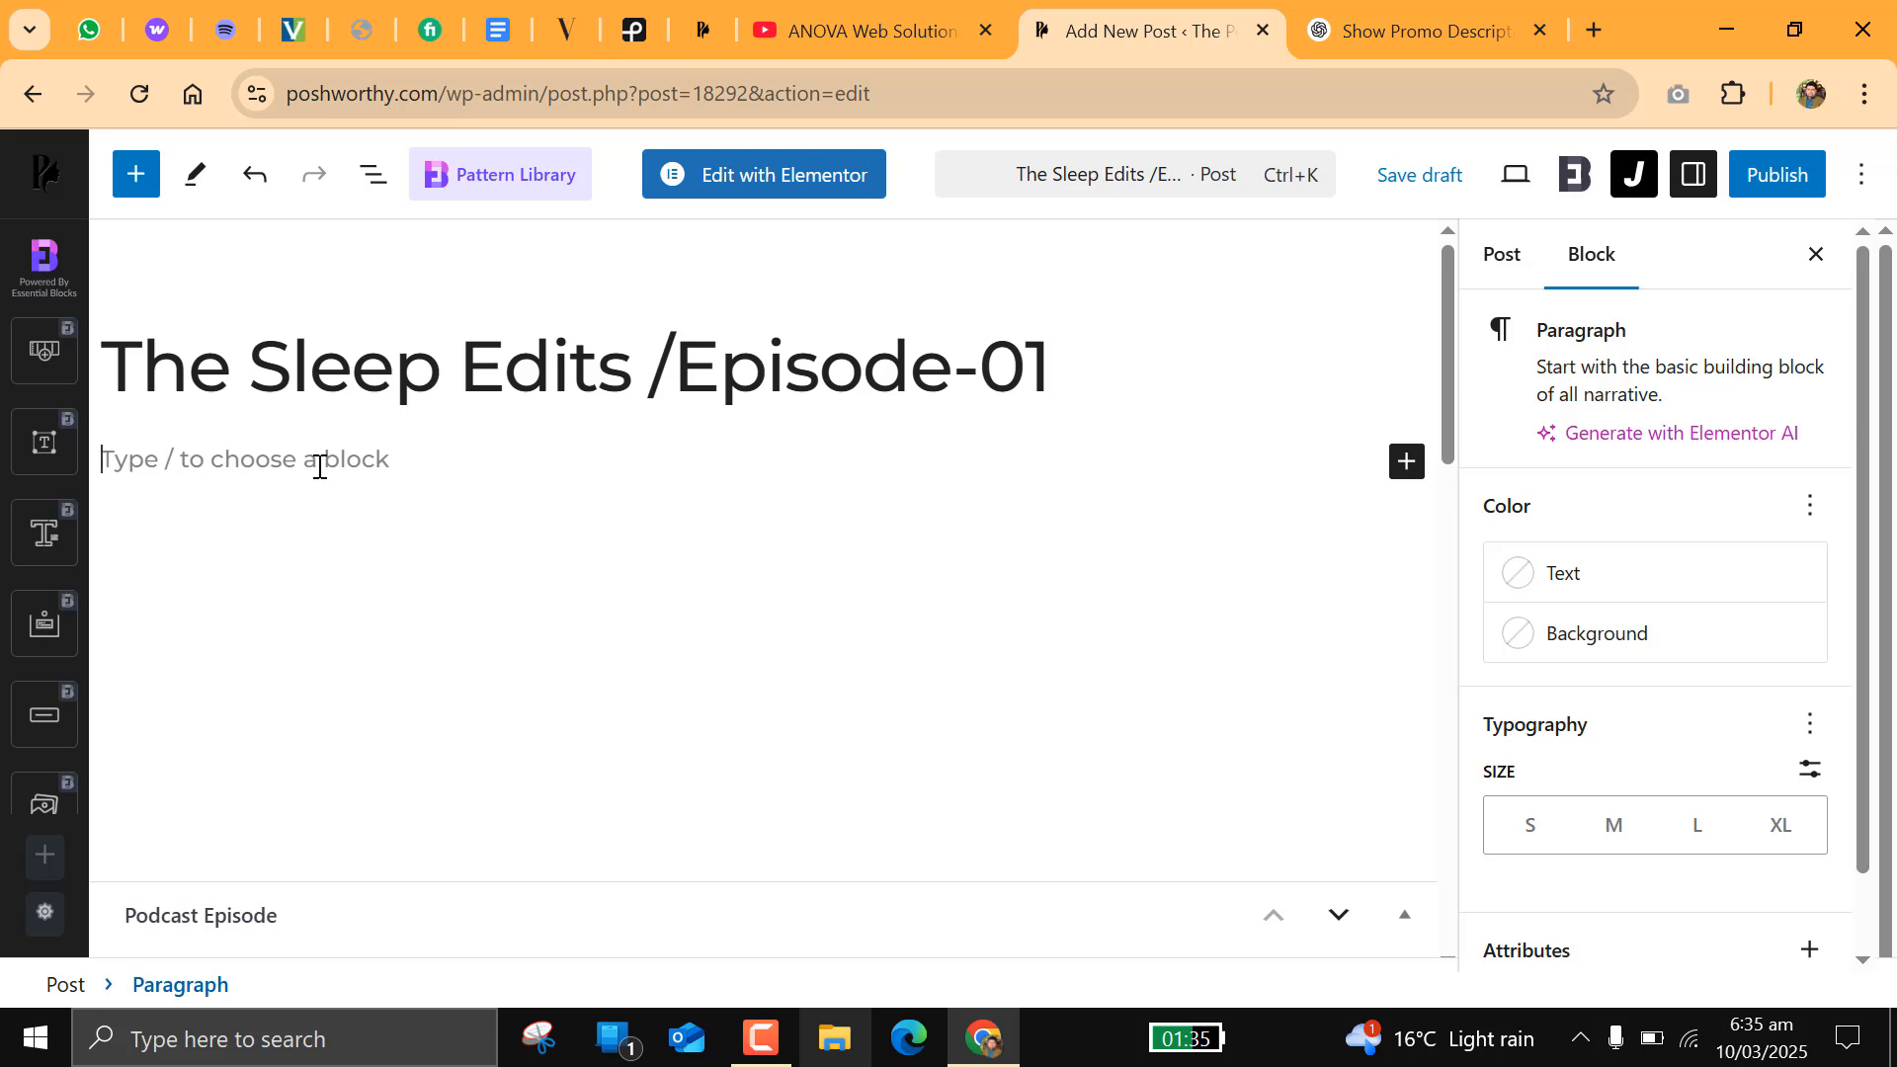
Step: Write "short description about the episode." as the post's first paragraph and begin a new paragraph below it
text(short d)
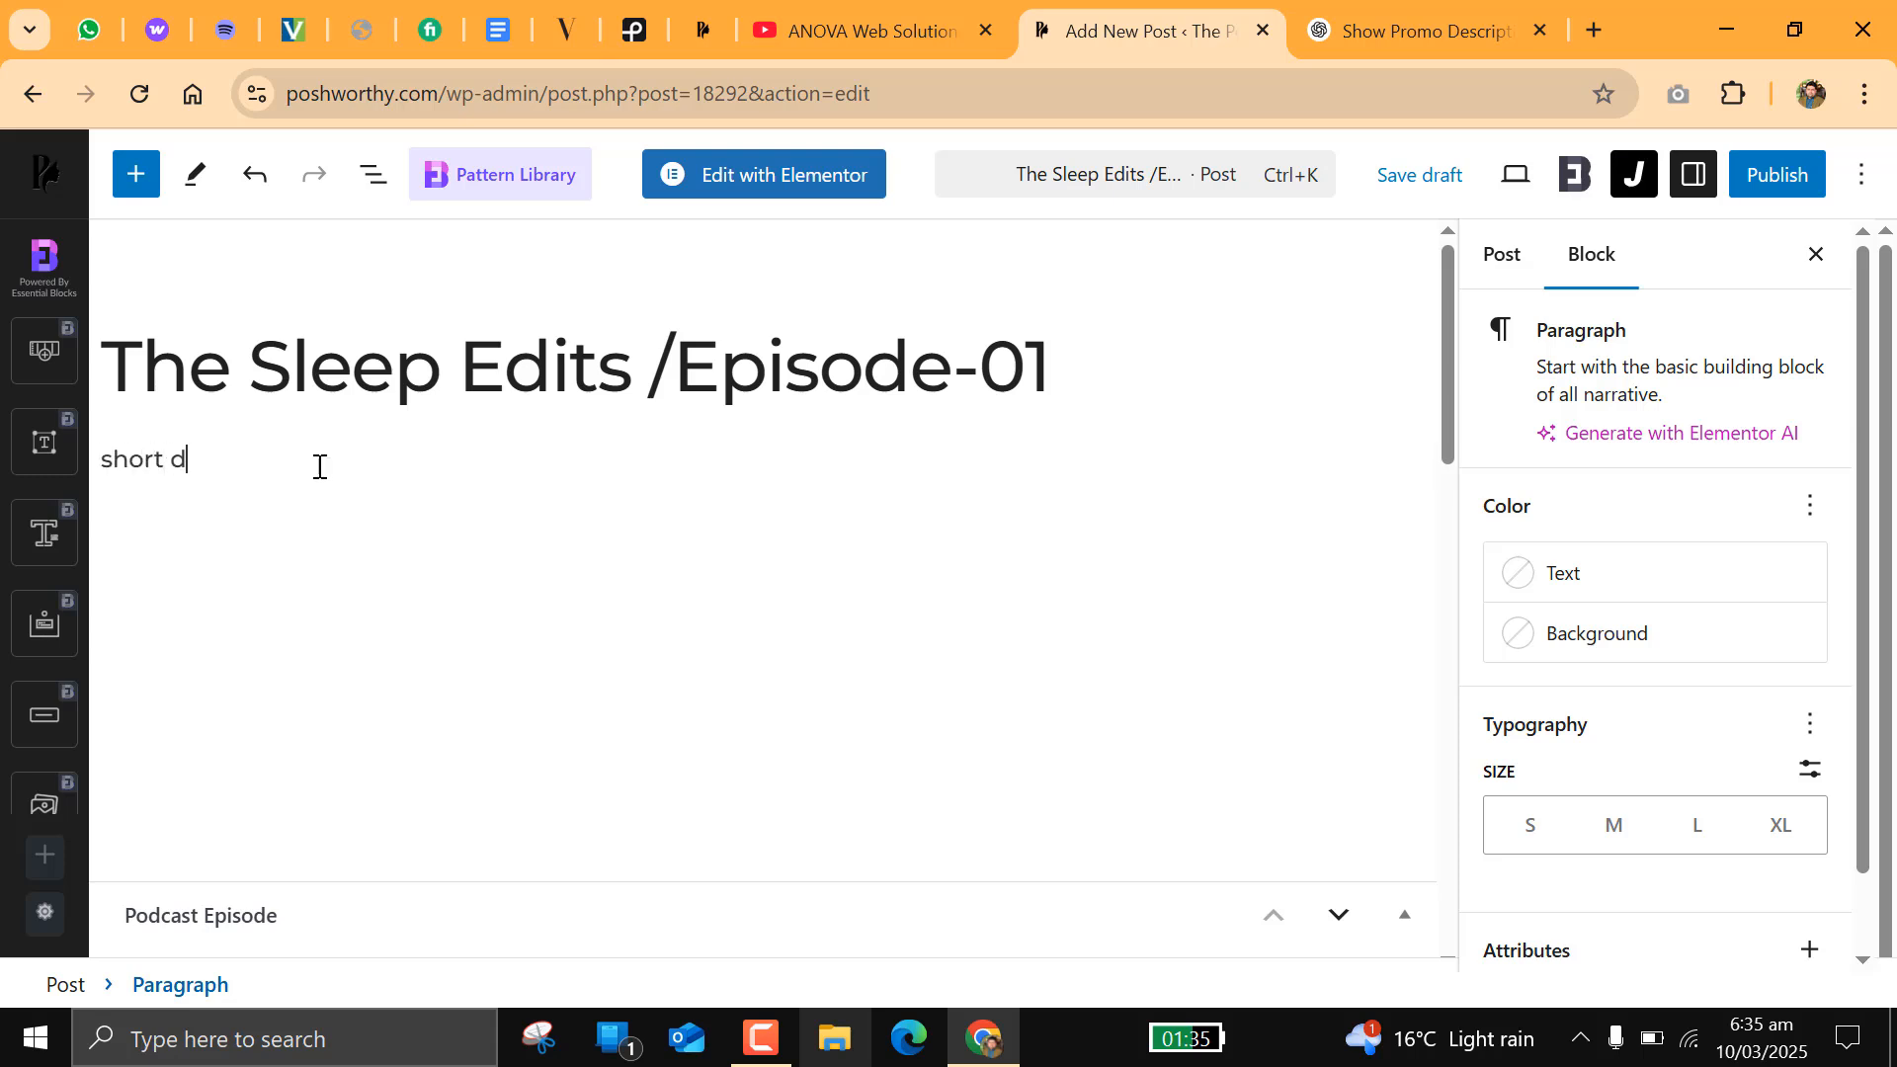
text(escription about he)
key(BackSpace)
key(BackSpace)
key(BackSpace)
text(the episode)
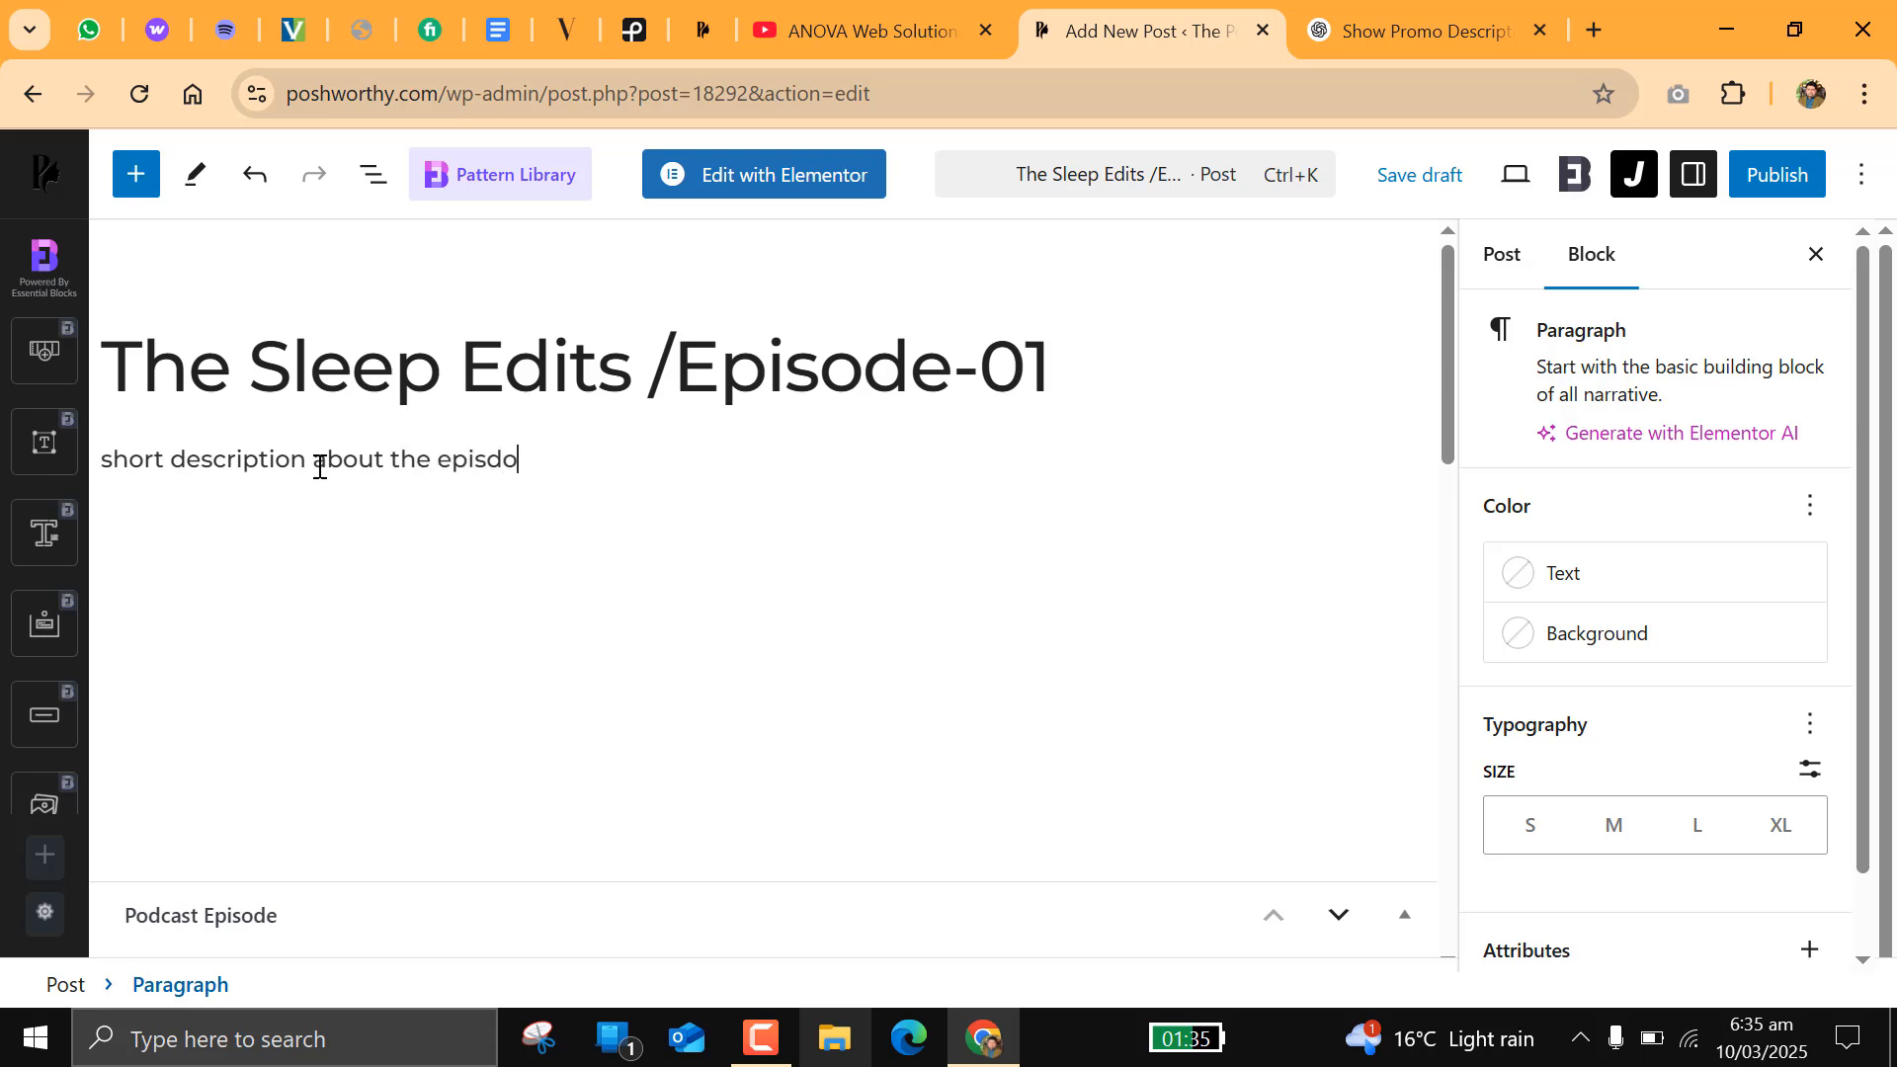
key(BackSpace)
key(BackSpace)
key(BackSpace)
text(ode.)
key(Return)
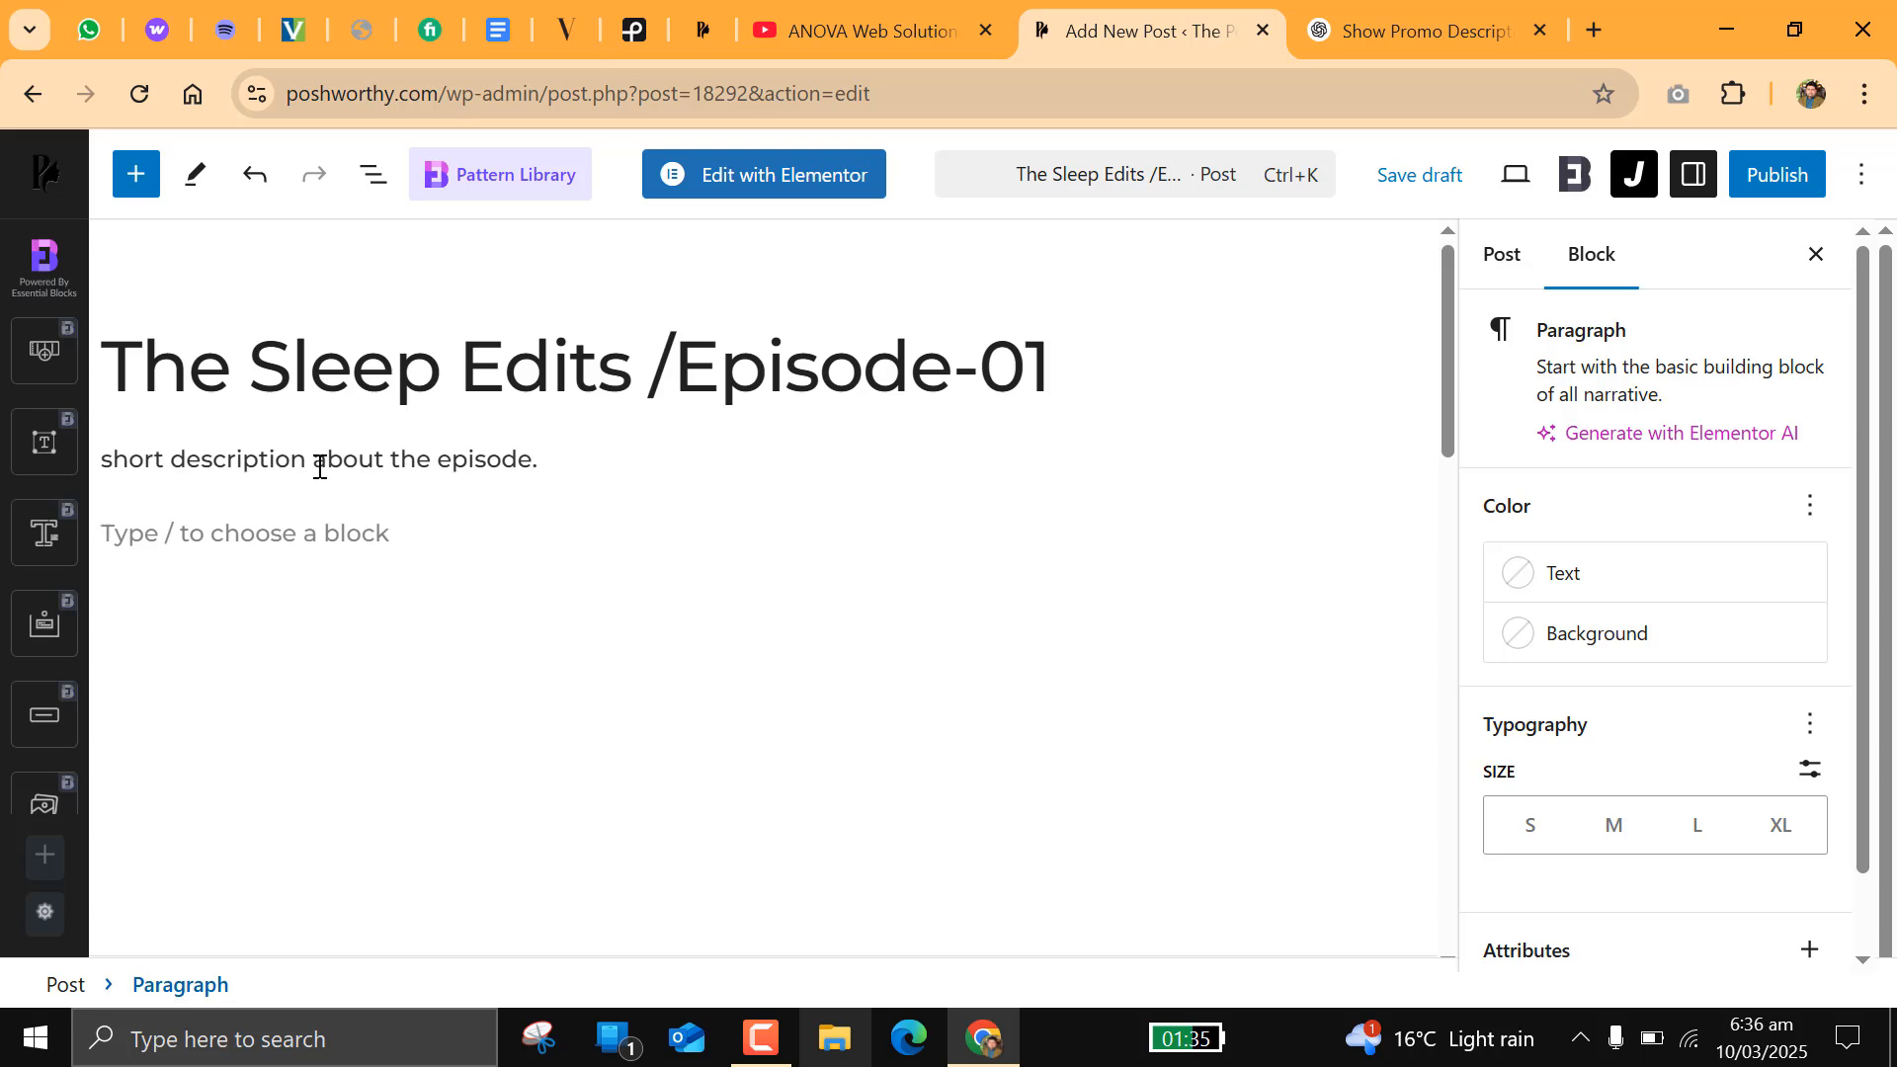
Step: Write "Key discussion points." as the post's second paragraph and begin another paragraph below it
text(Key )
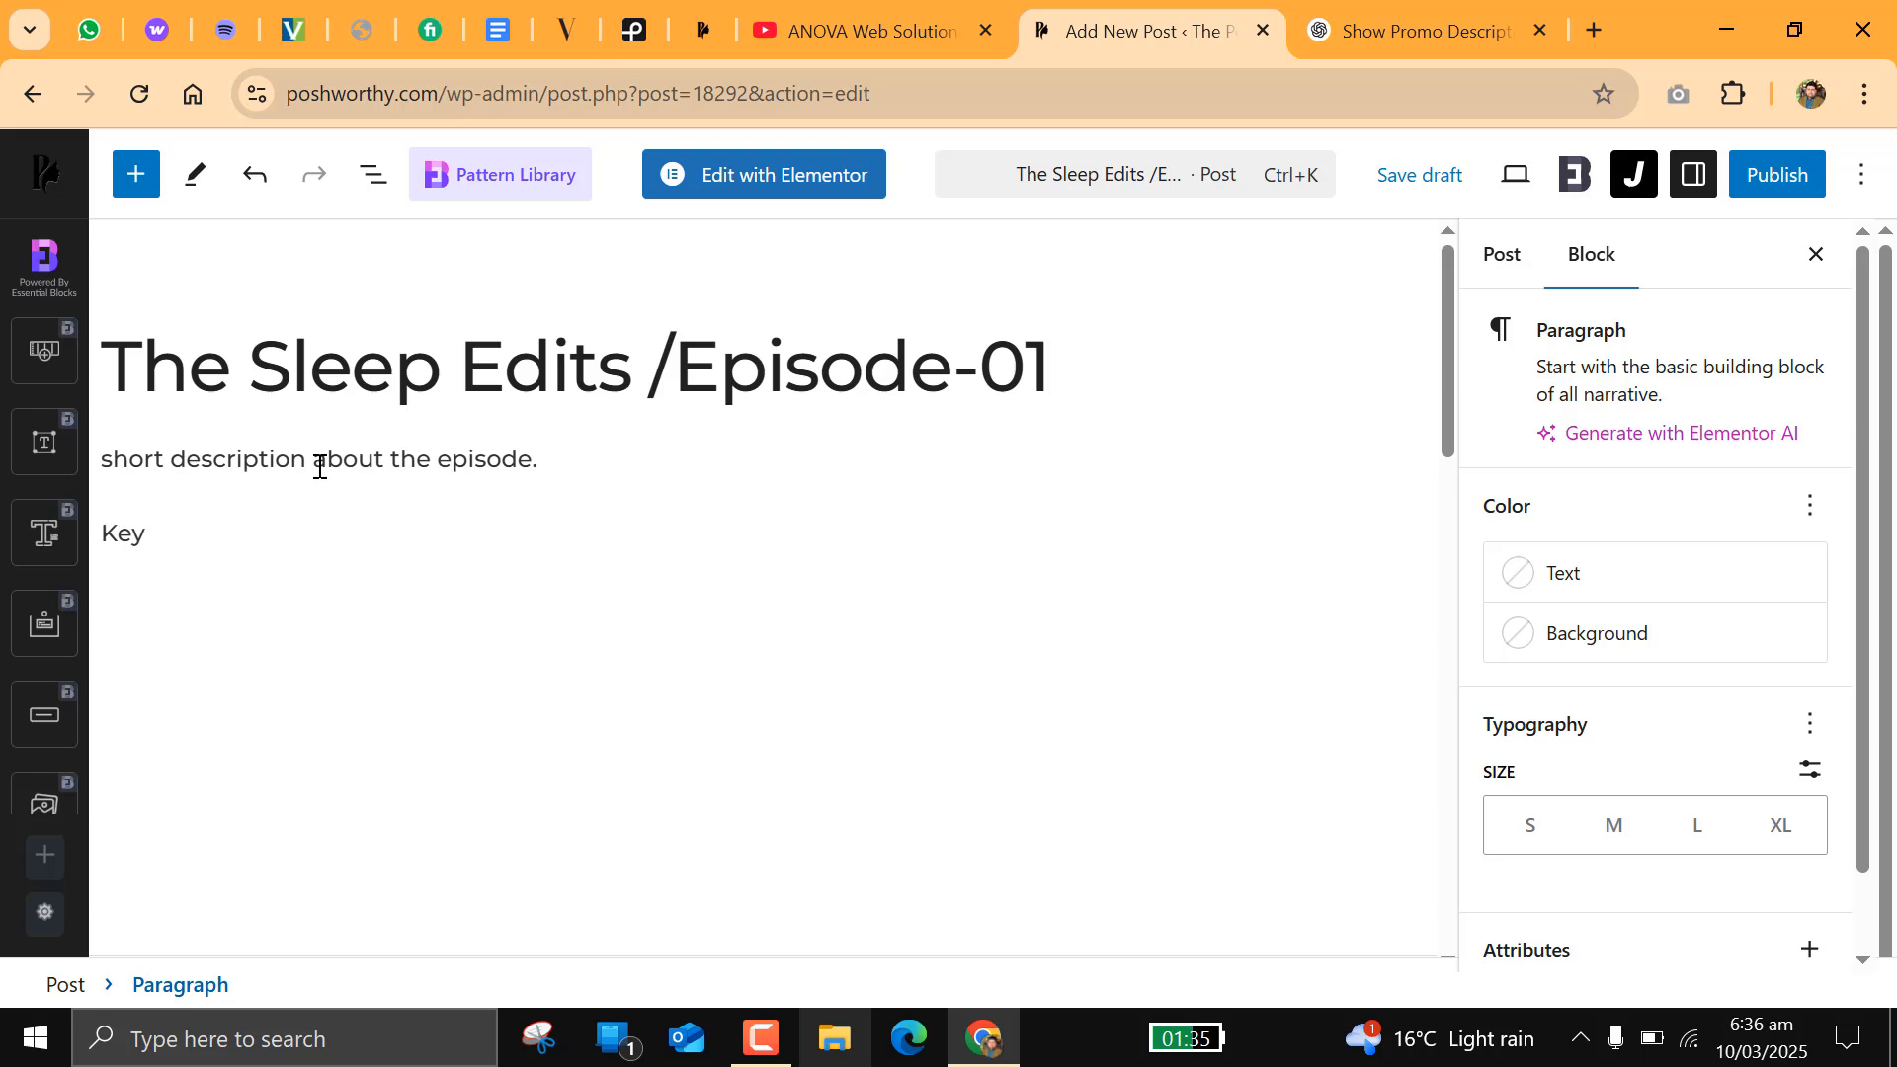
text(pon)
key(BackSpace)
text(ints )
text(de)
key(BackSpace)
key(BackSpace)
key(BackSpace)
key(BackSpace)
key(BackSpace)
key(BackSpace)
key(BackSpace)
key(BackSpace)
key(BackSpace)
text(descri)
key(BackSpace)
key(BackSpace)
text(iscussion points.)
key(Return)
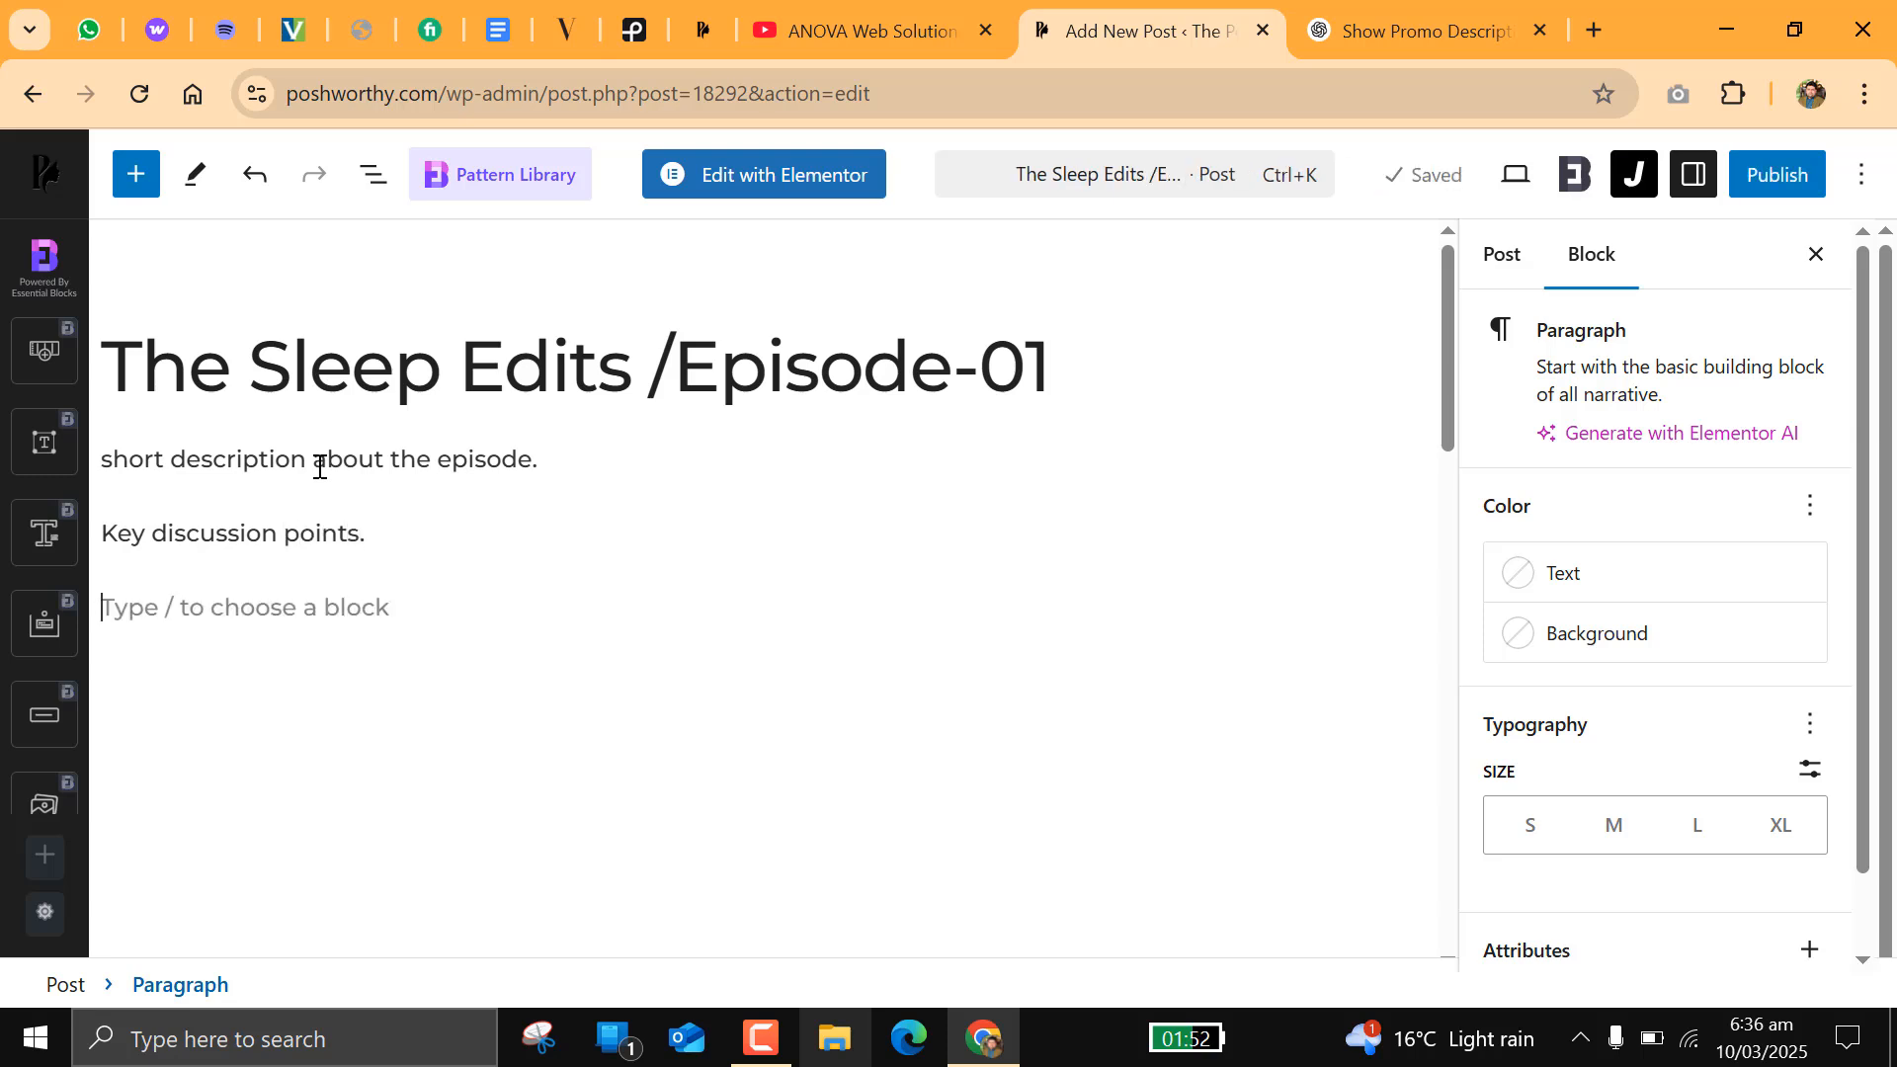
Step: Write "a call to action button, or subscribe for more." as the post's third paragraph
text(a call t)
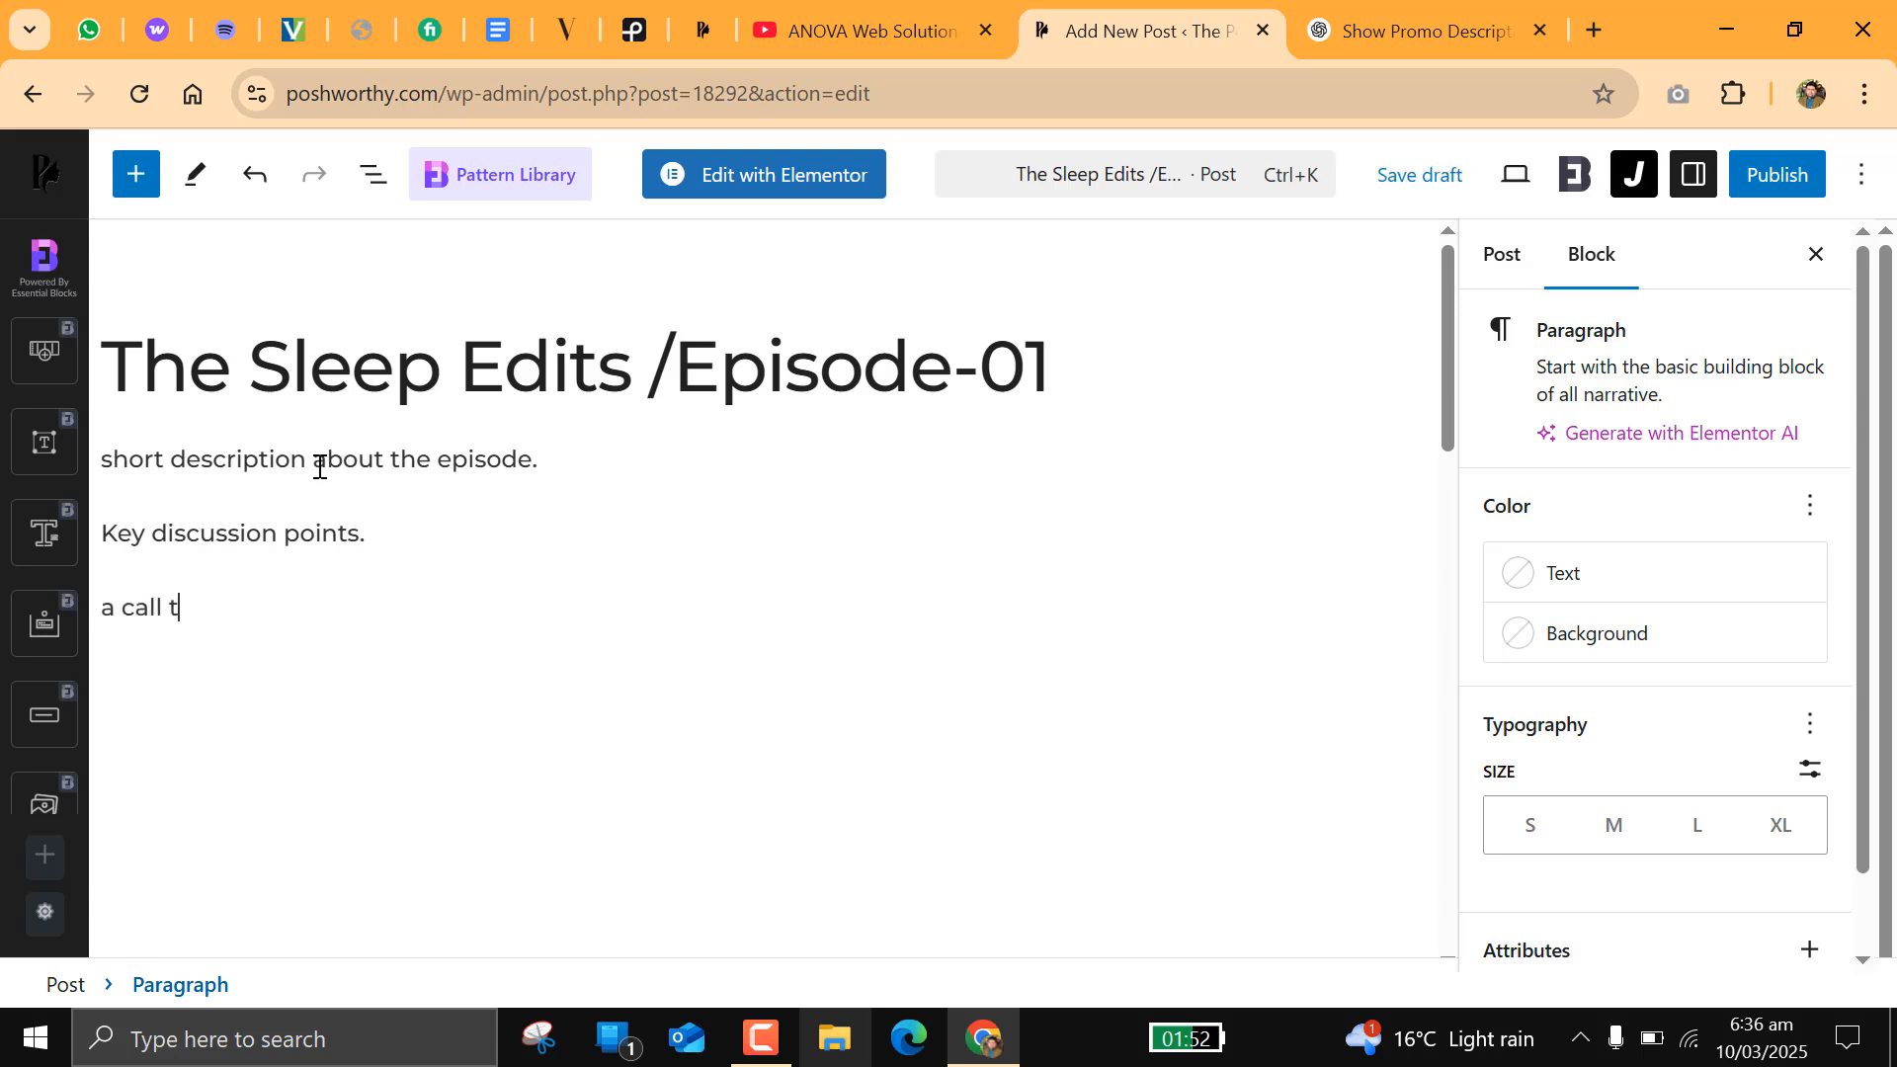
text(o action button, or)
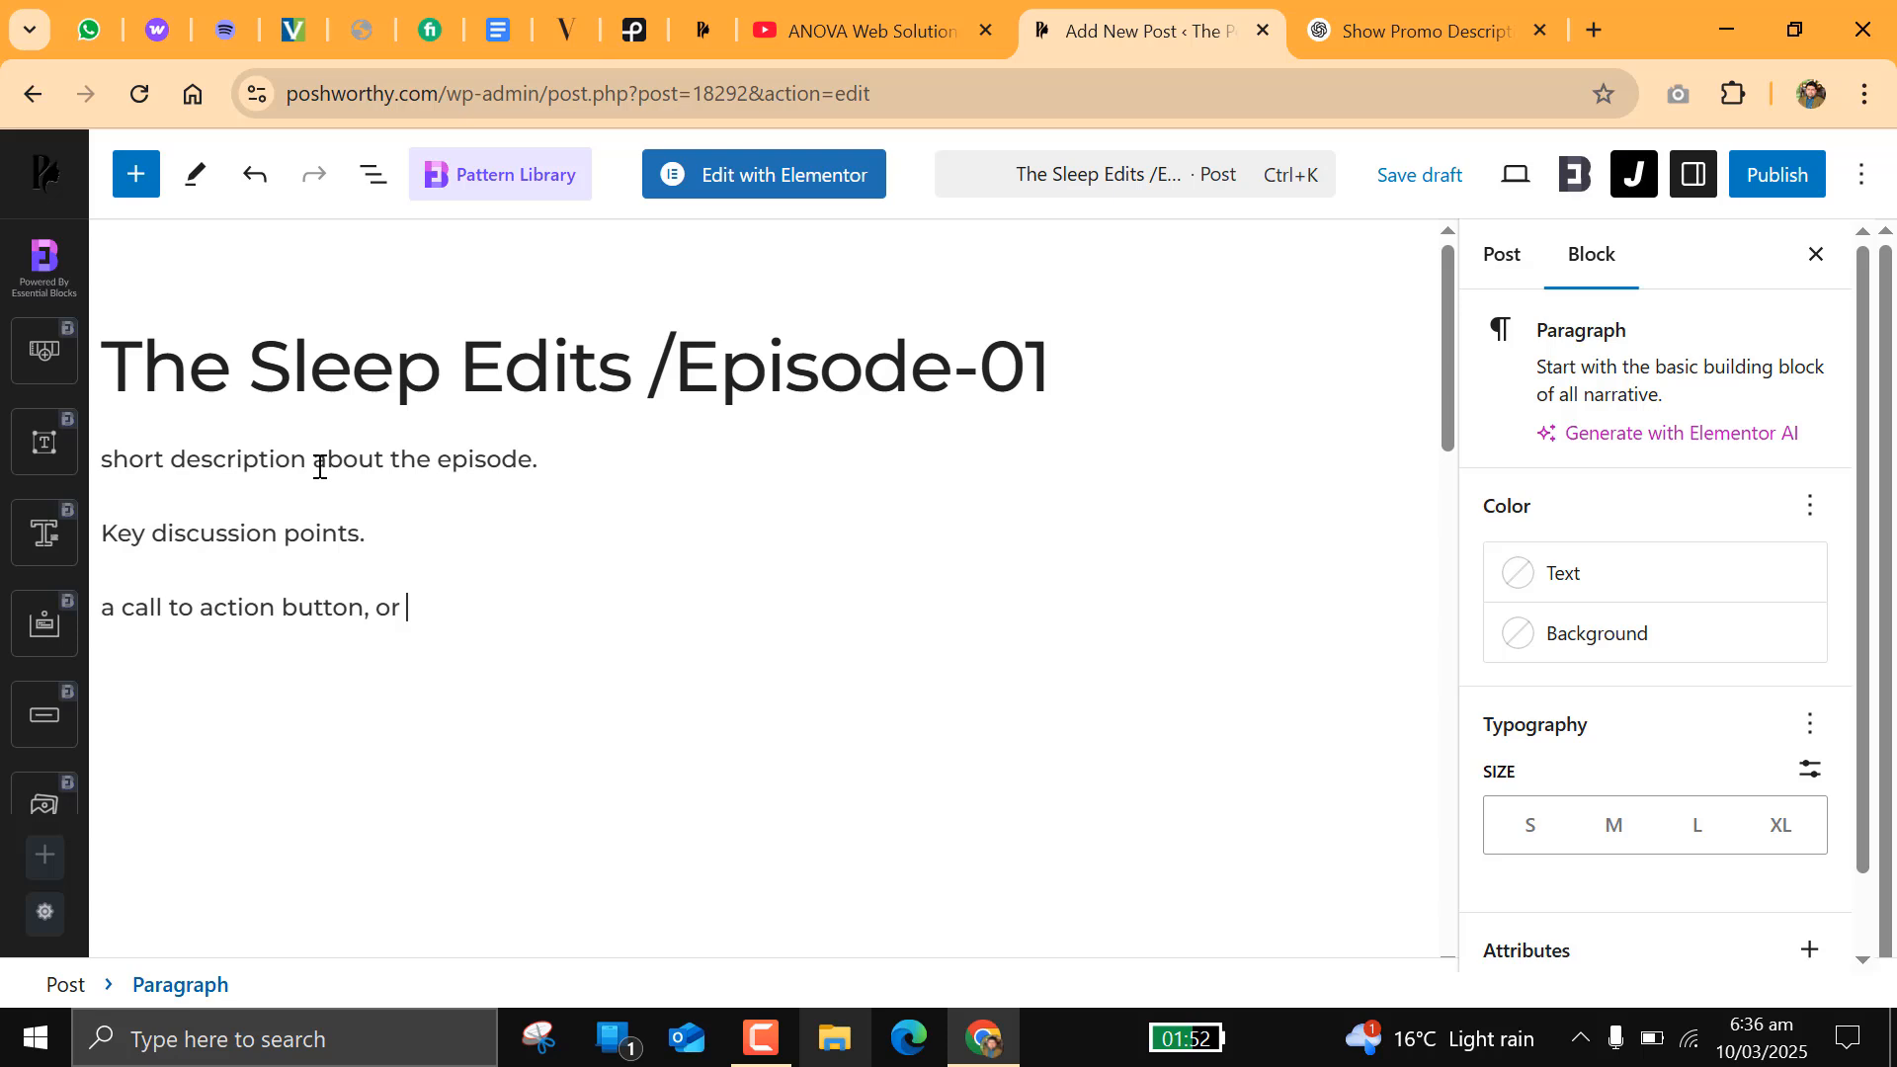
text( subsccribe for )
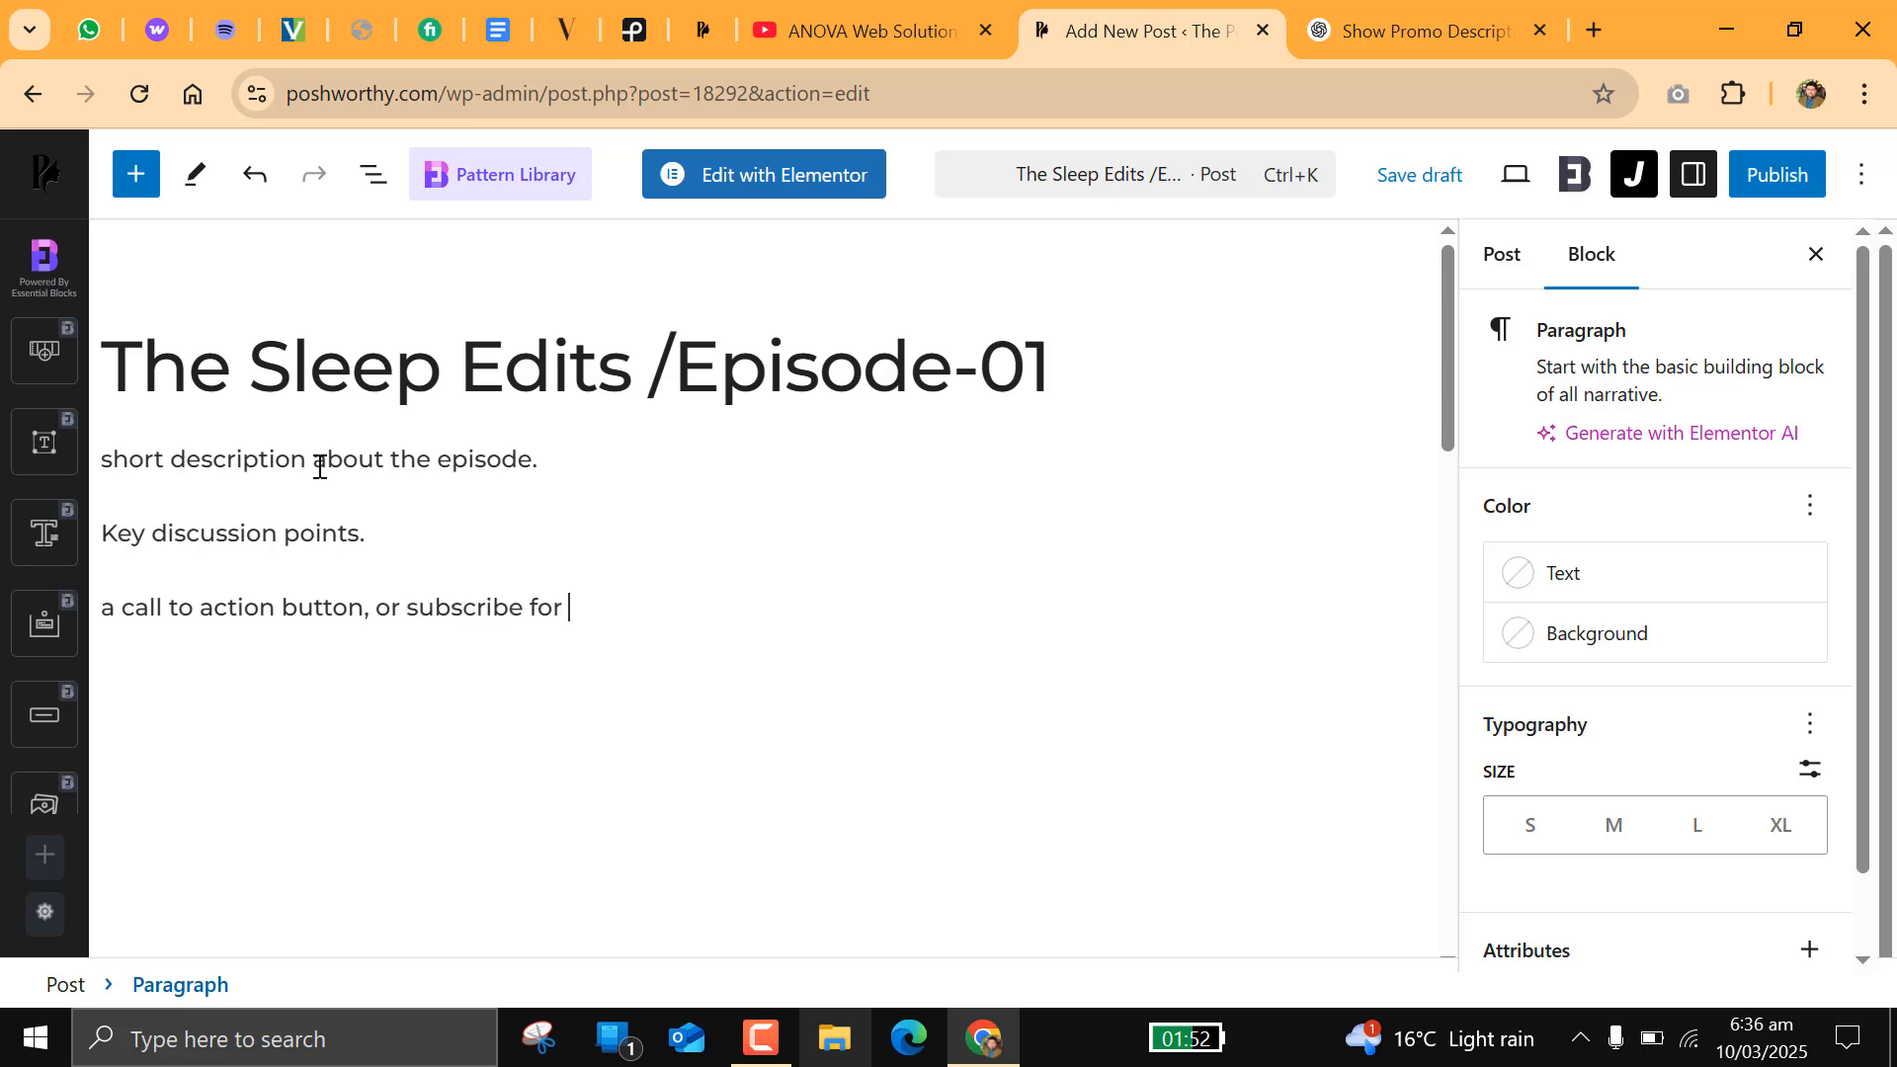
text(more.)
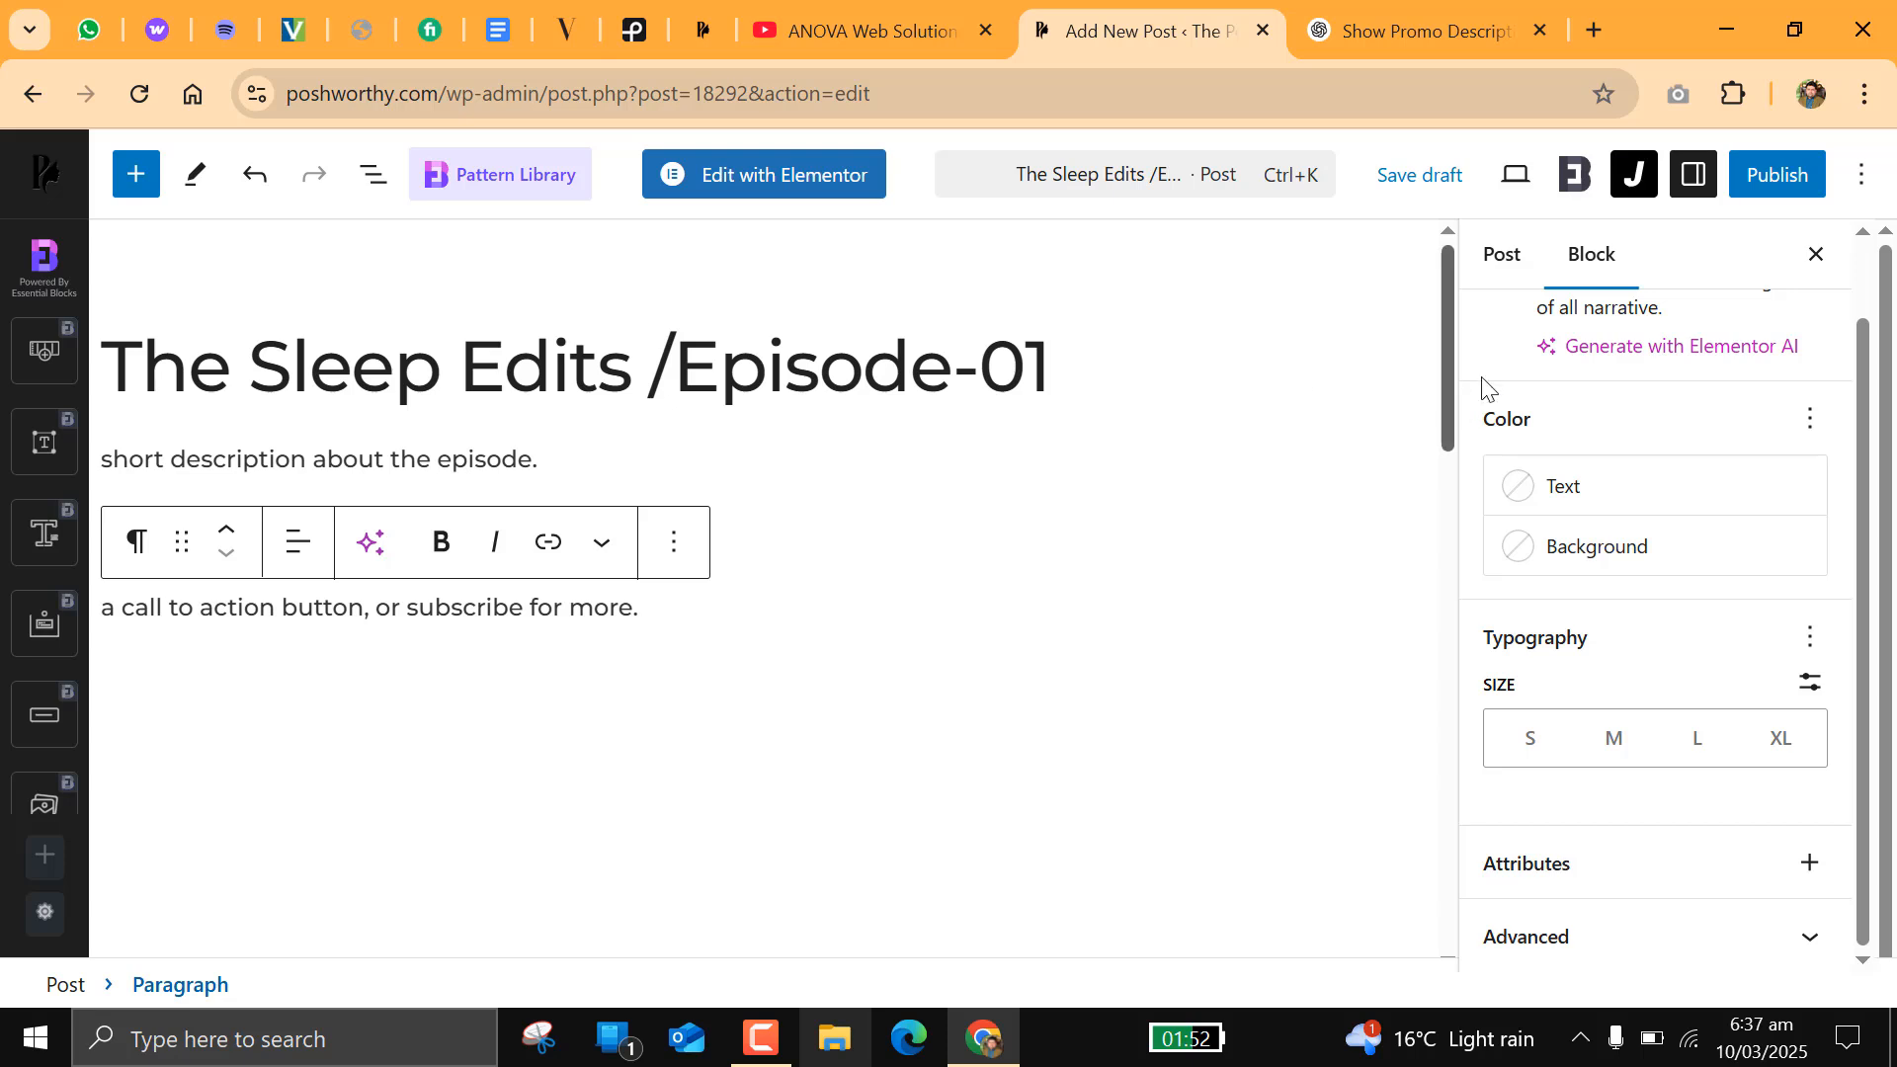
Step: Assign the post to the existing category "The Post worthy show" and collapse the category list
click(1504, 260)
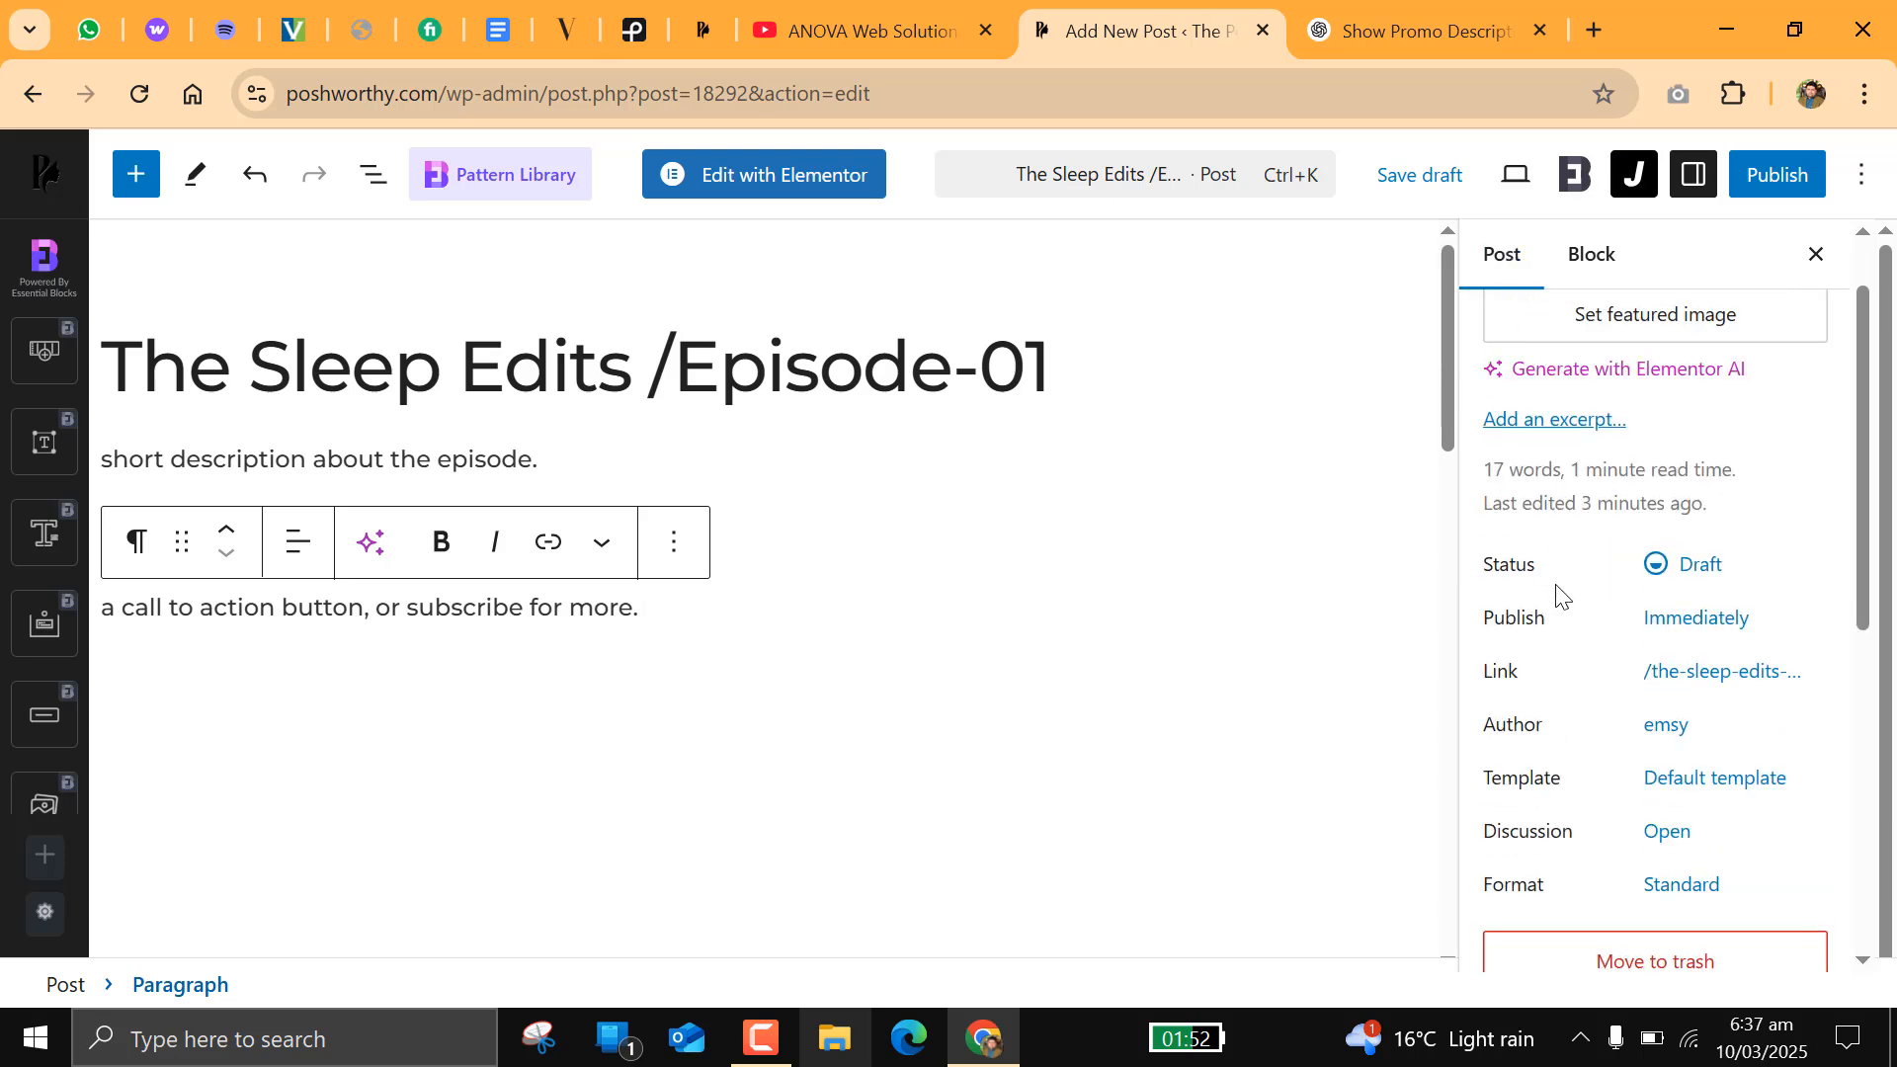
scroll(1558, 597, down, 7)
scroll(1574, 584, up, 3)
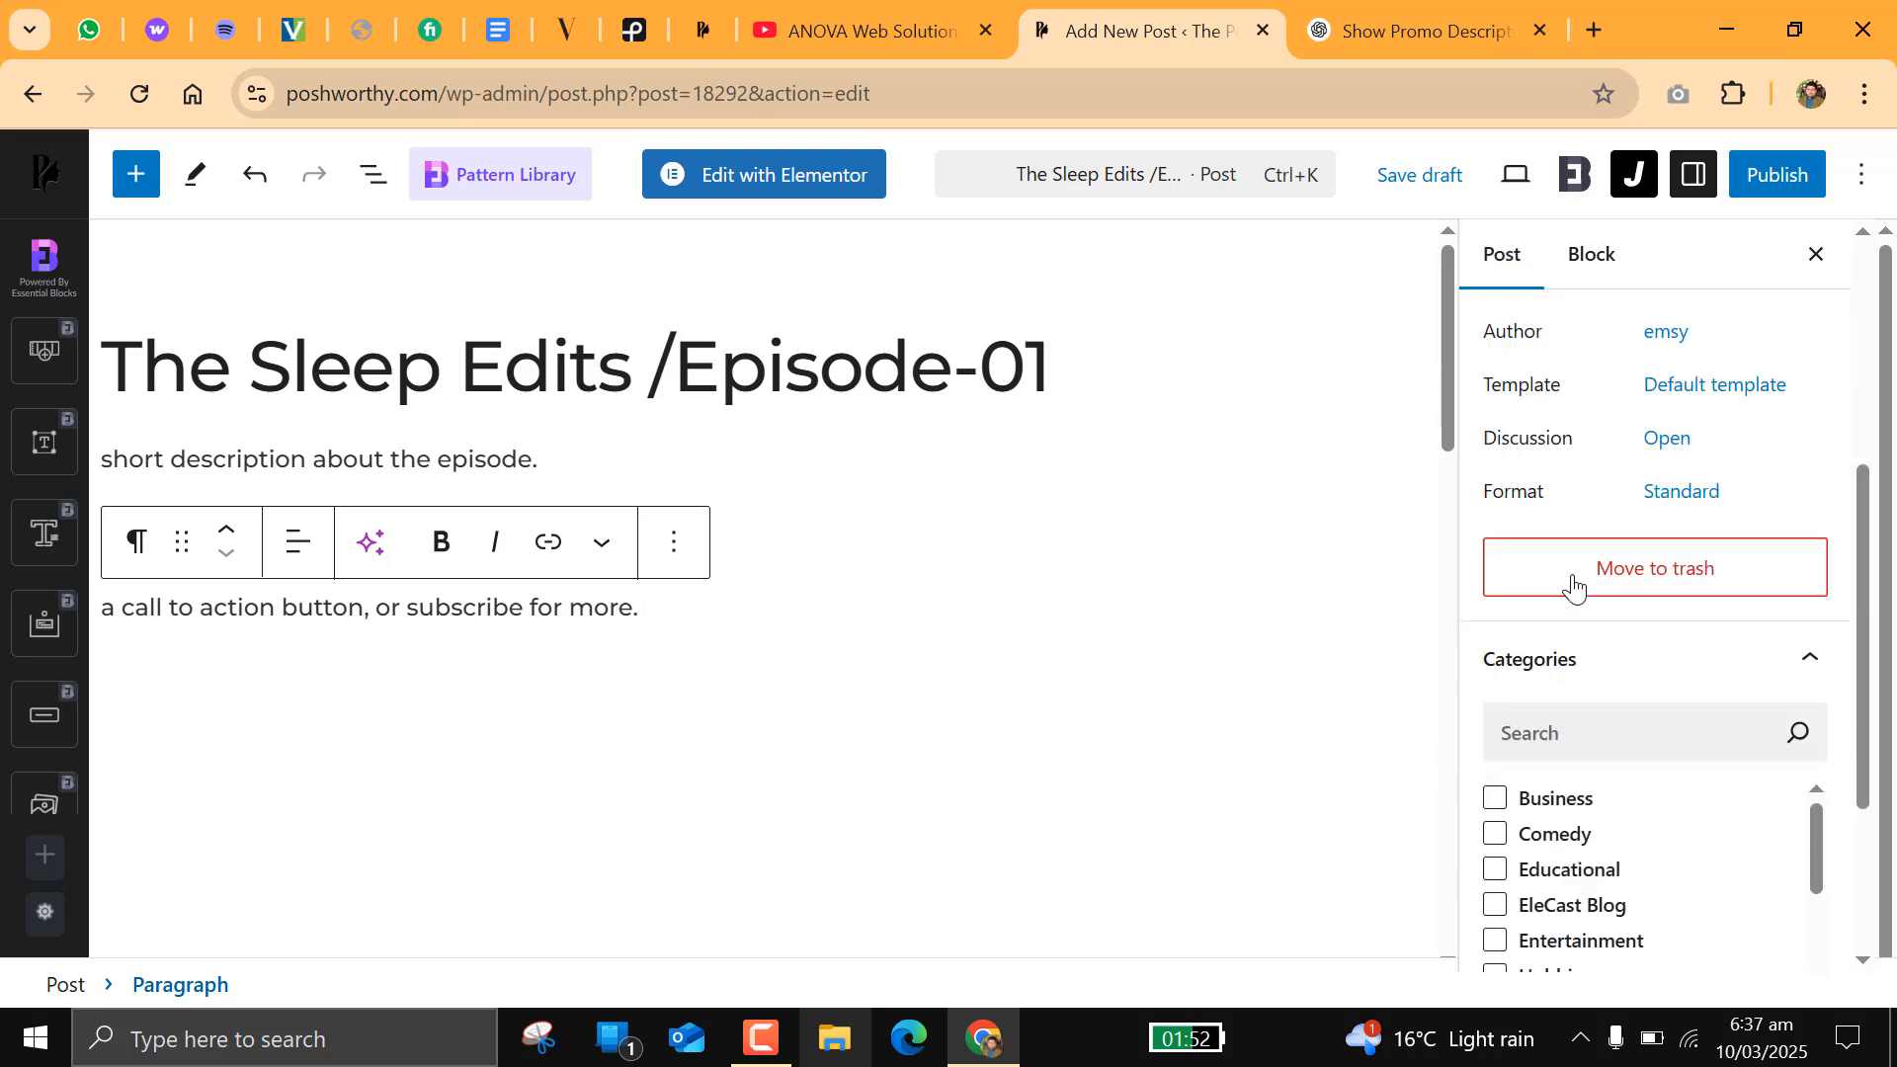
click(1594, 678)
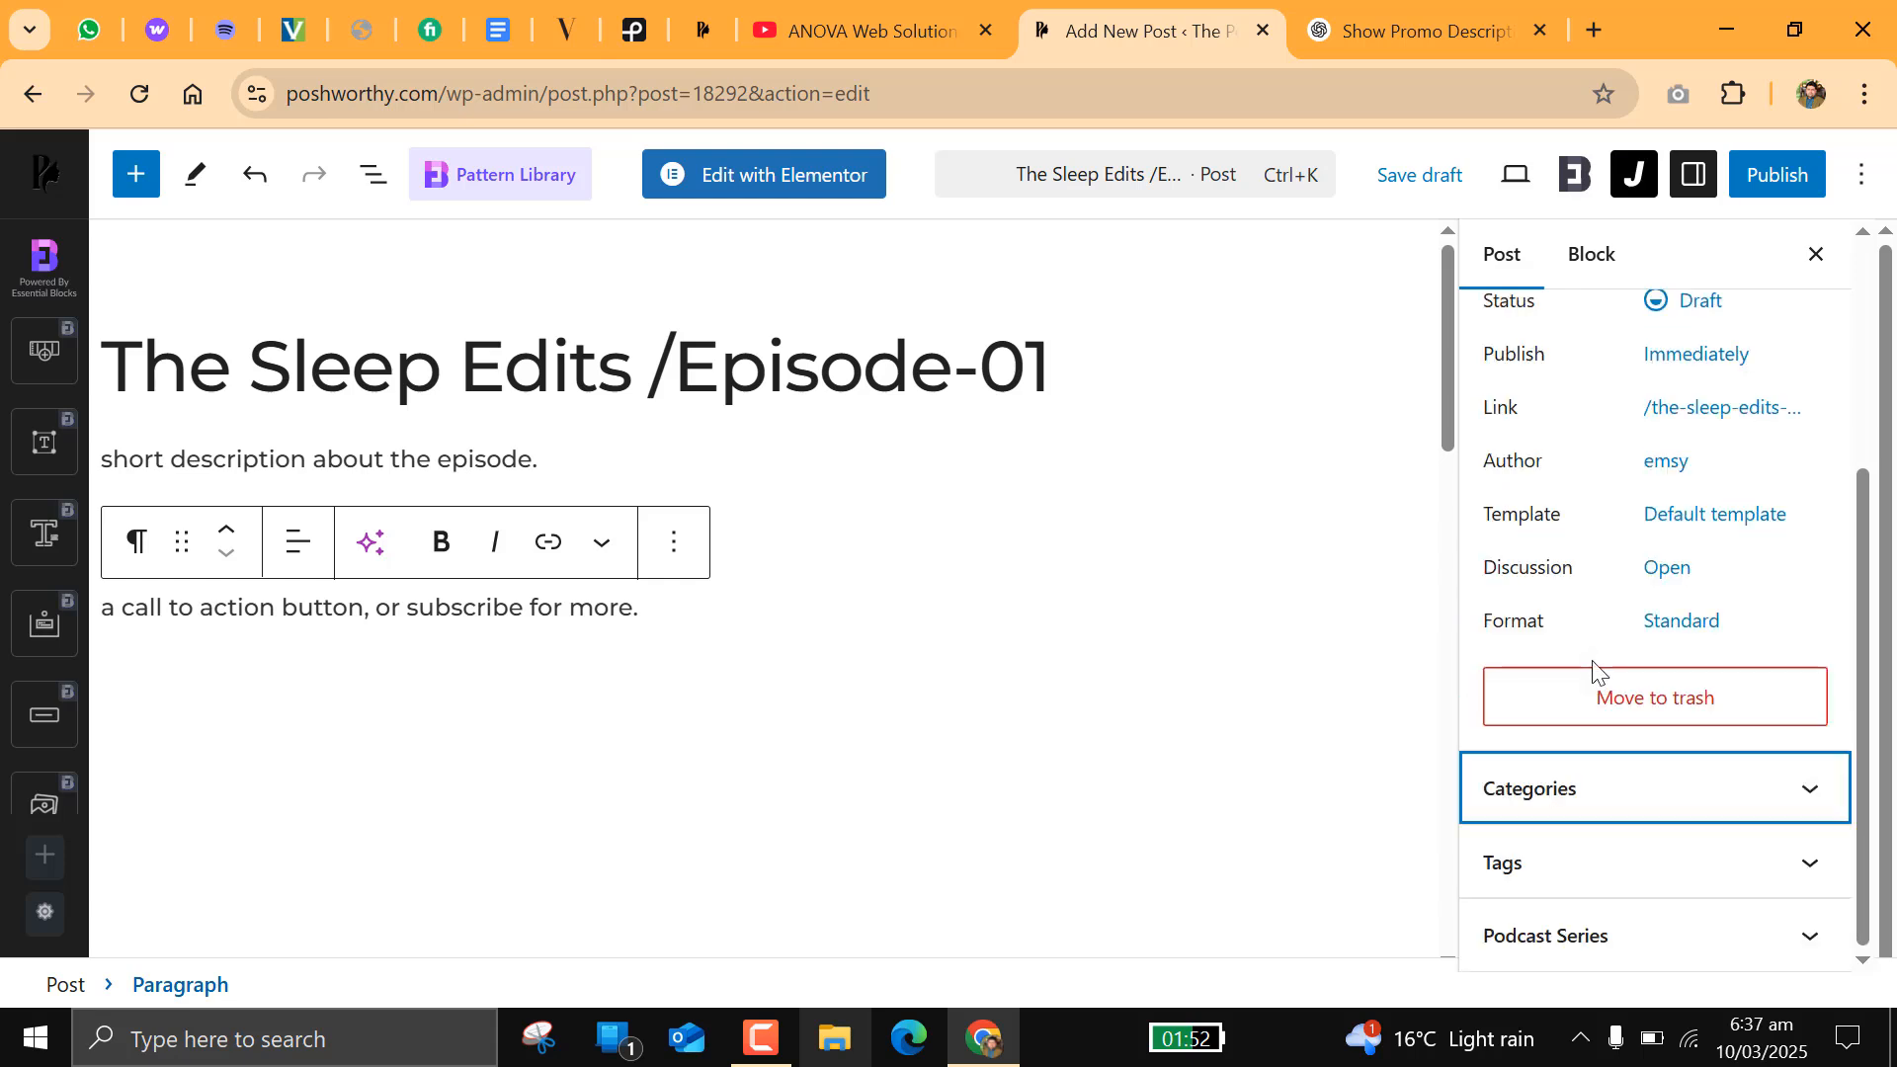
click(1579, 795)
scroll(1587, 751, down, 3)
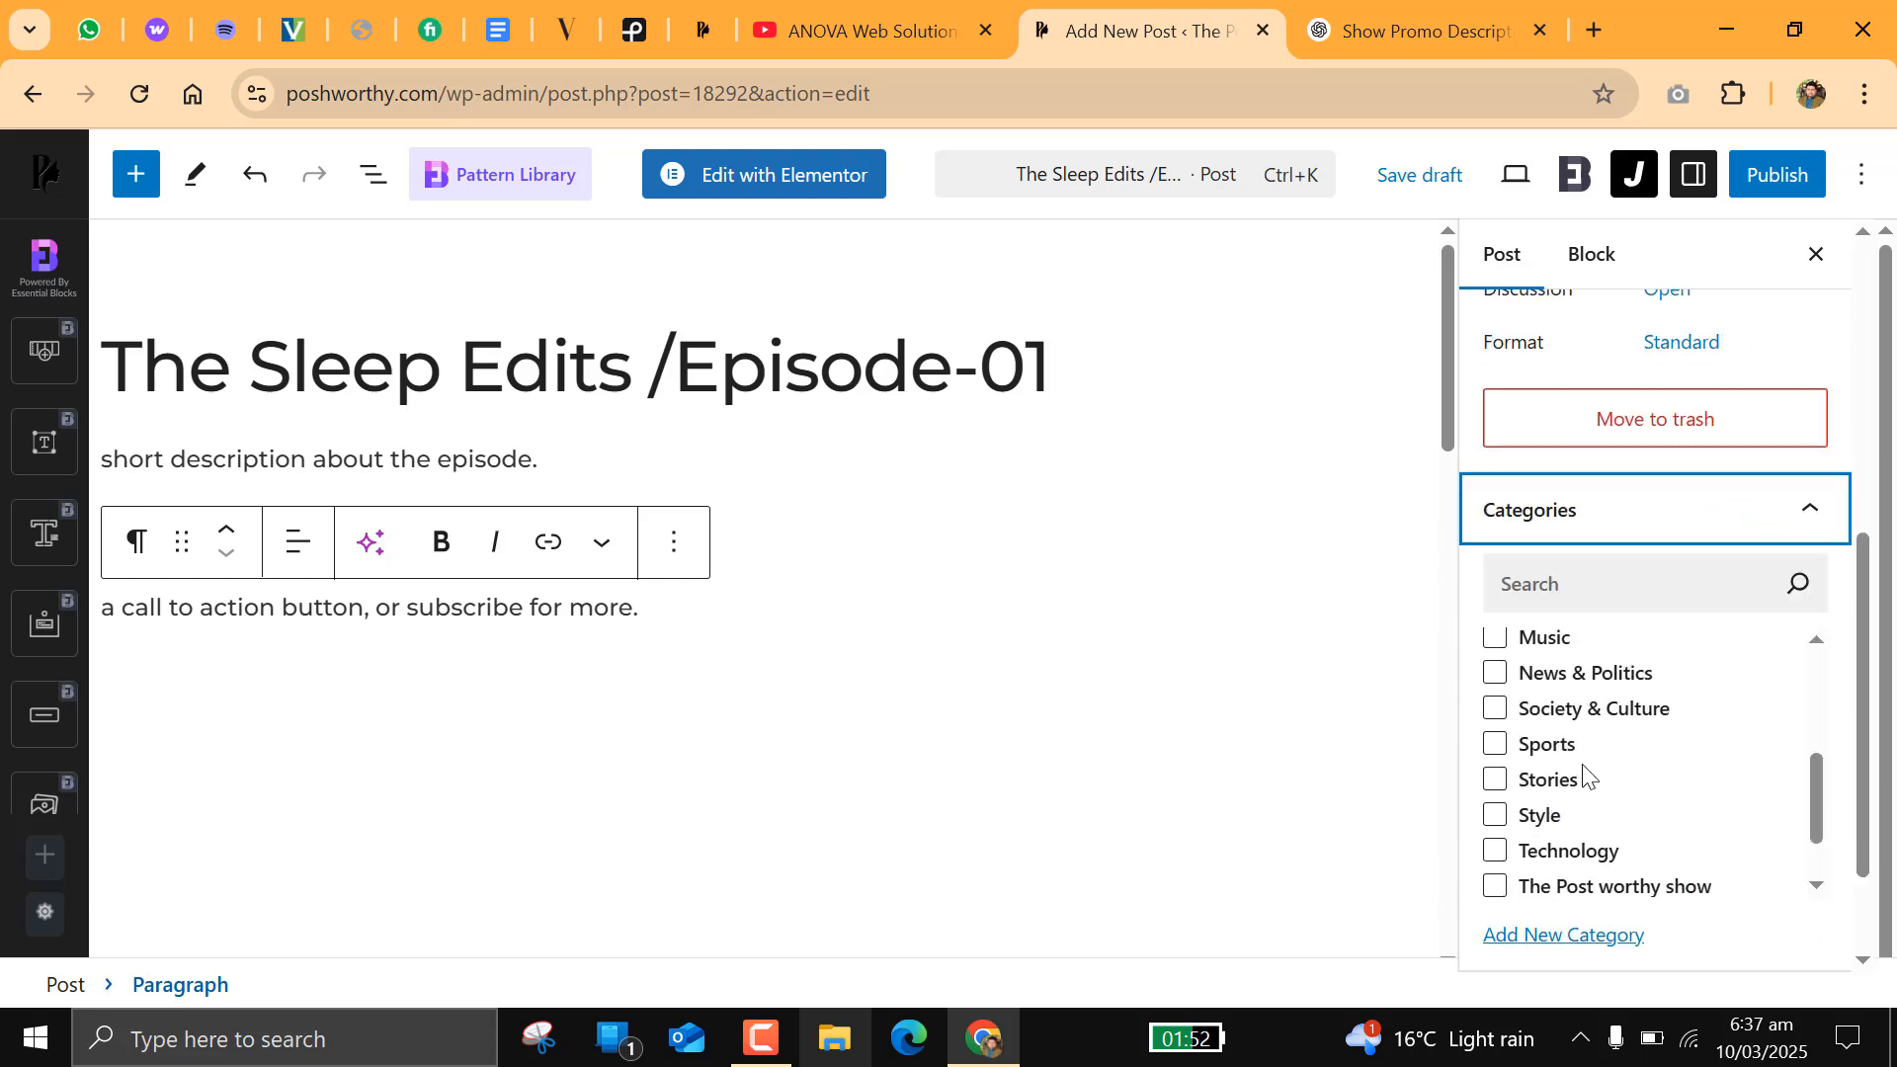
click(1609, 892)
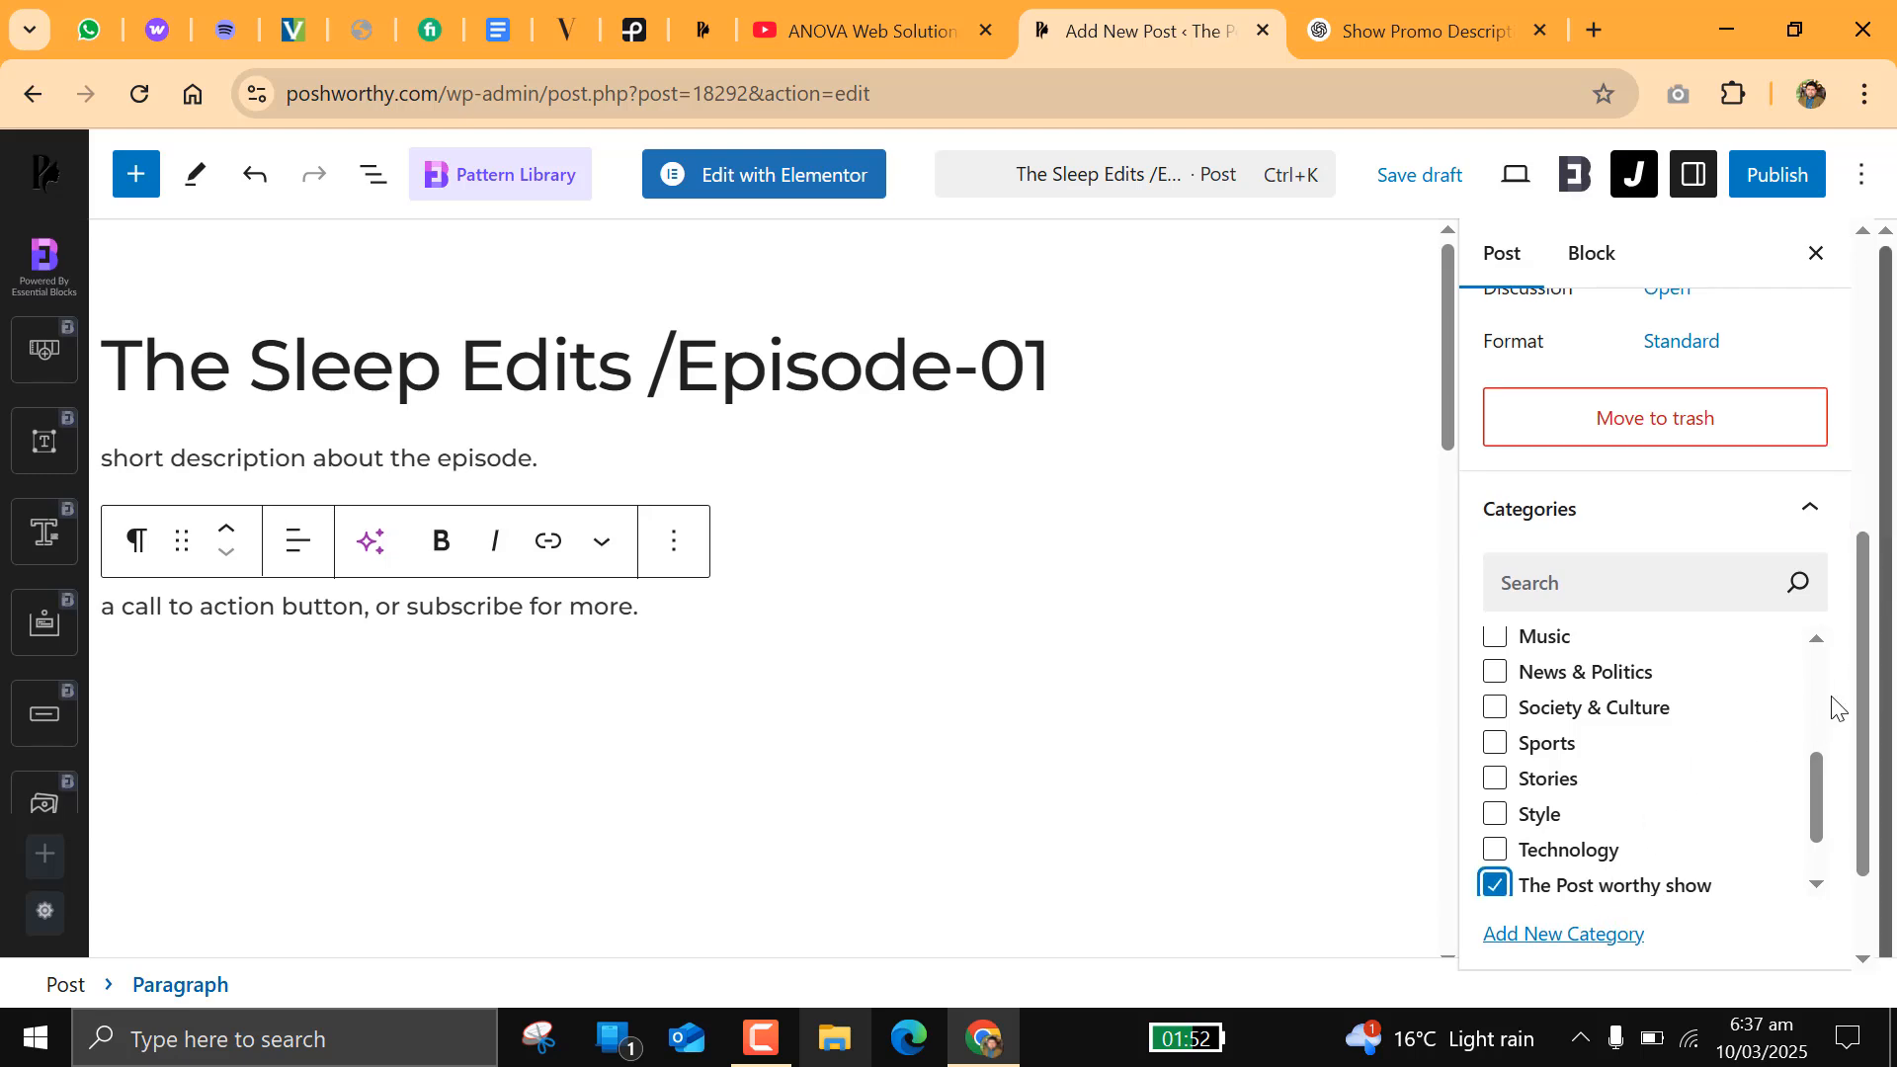
scroll(1676, 721, down, 1)
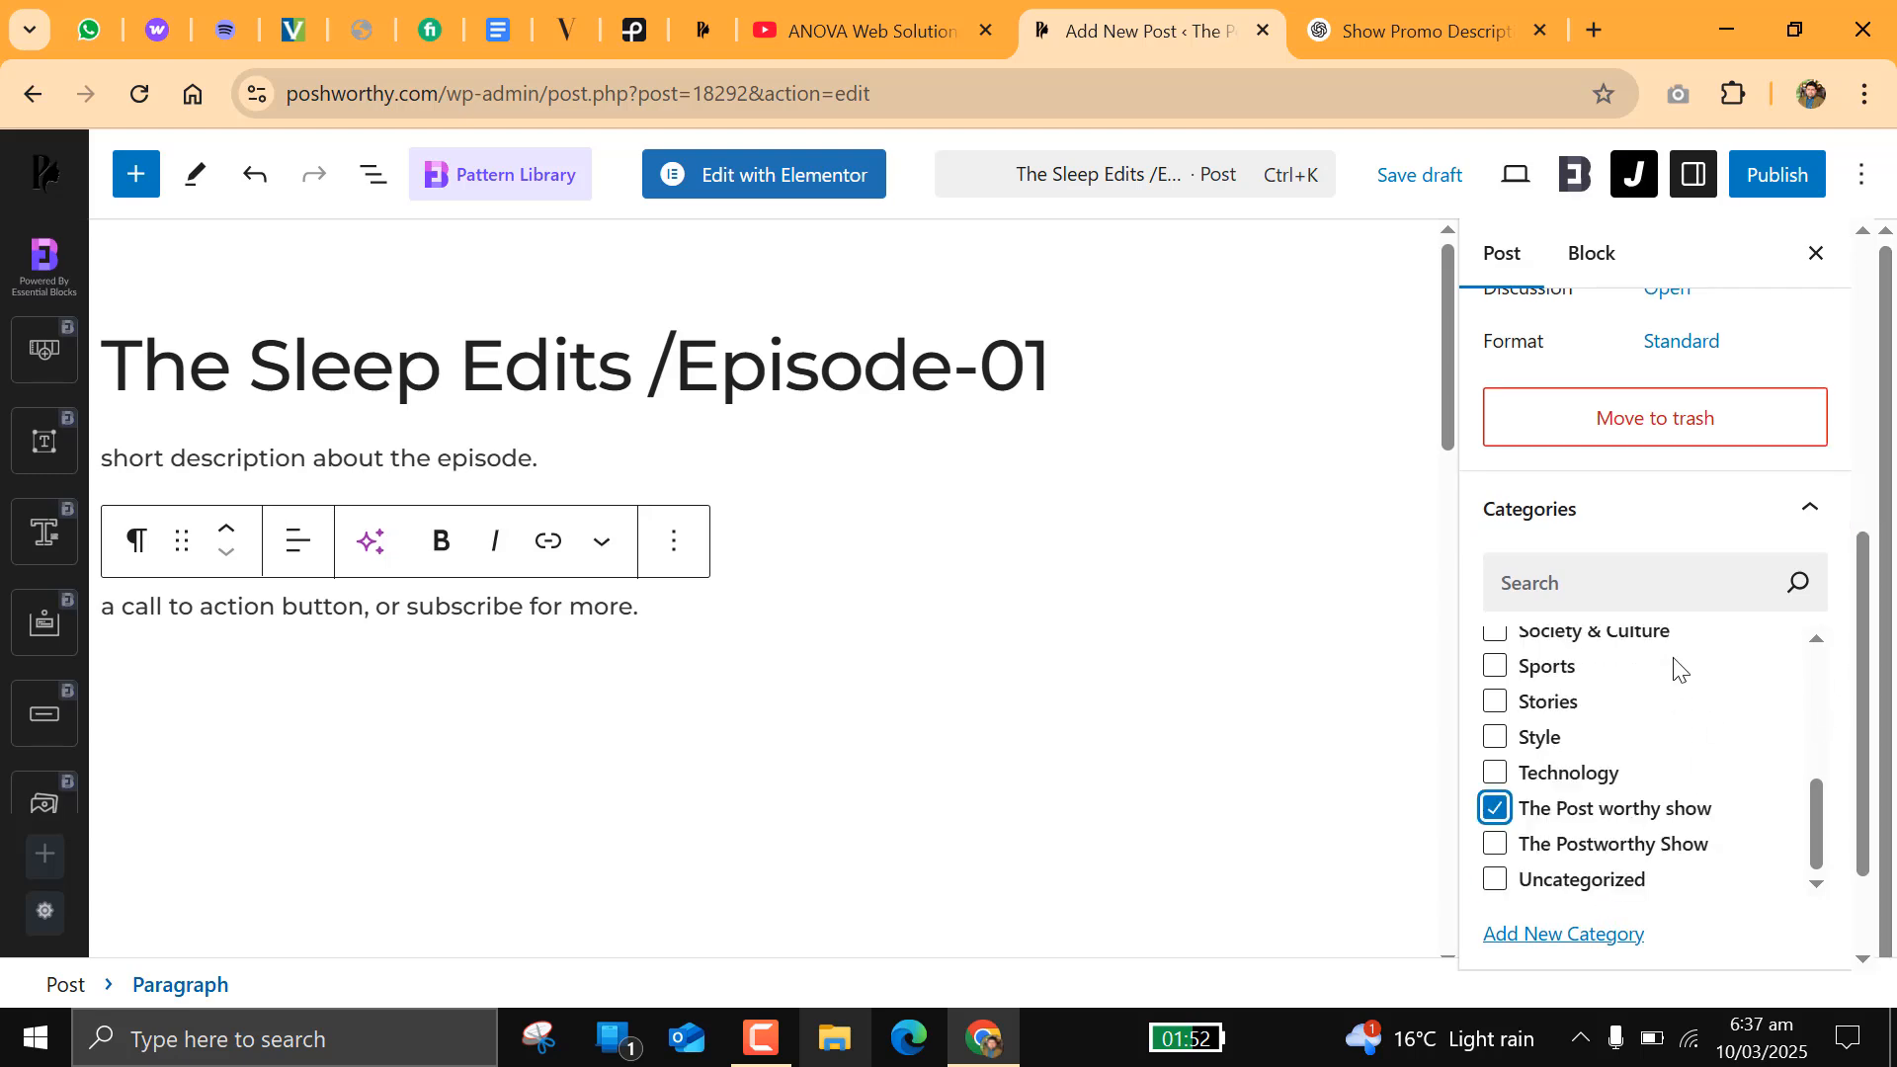
click(1628, 534)
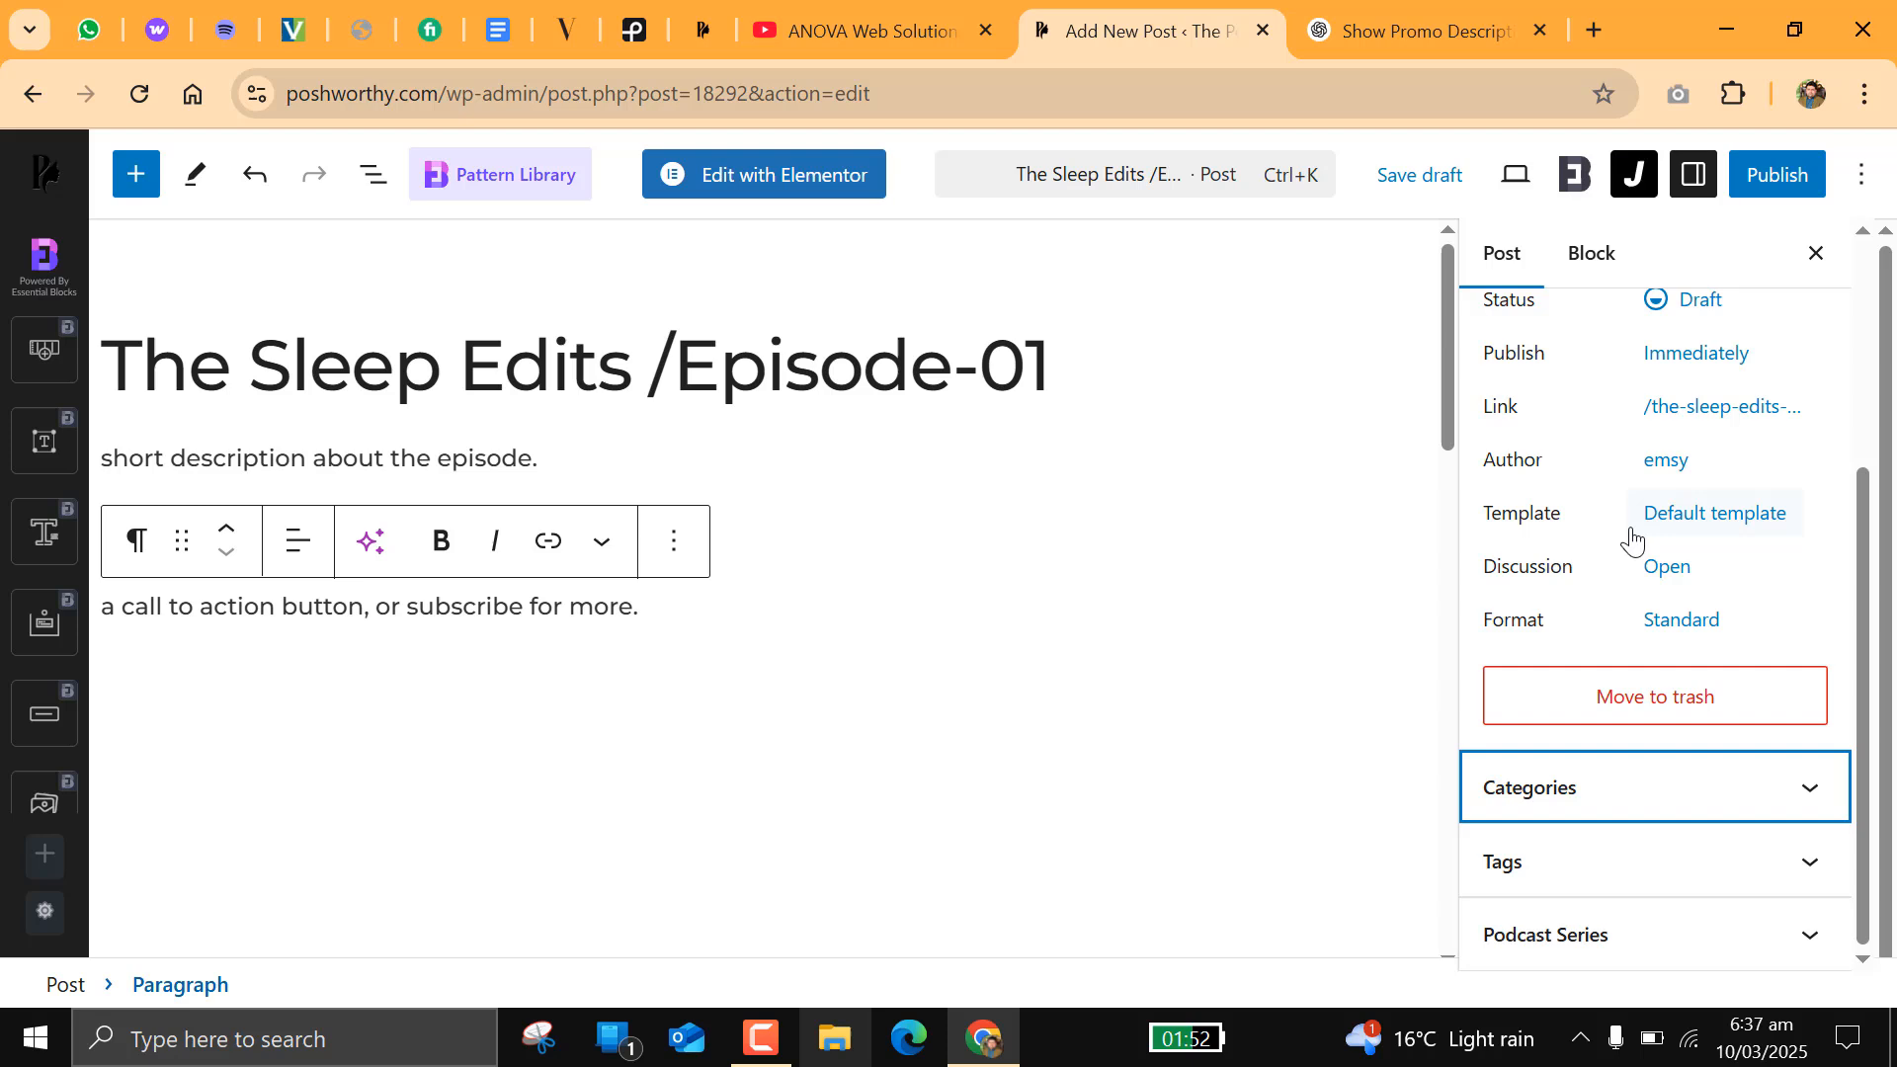
Step: Assign the post to the podcast series "The Postworthy Show" and collapse the series settings
click(1586, 939)
click(1582, 894)
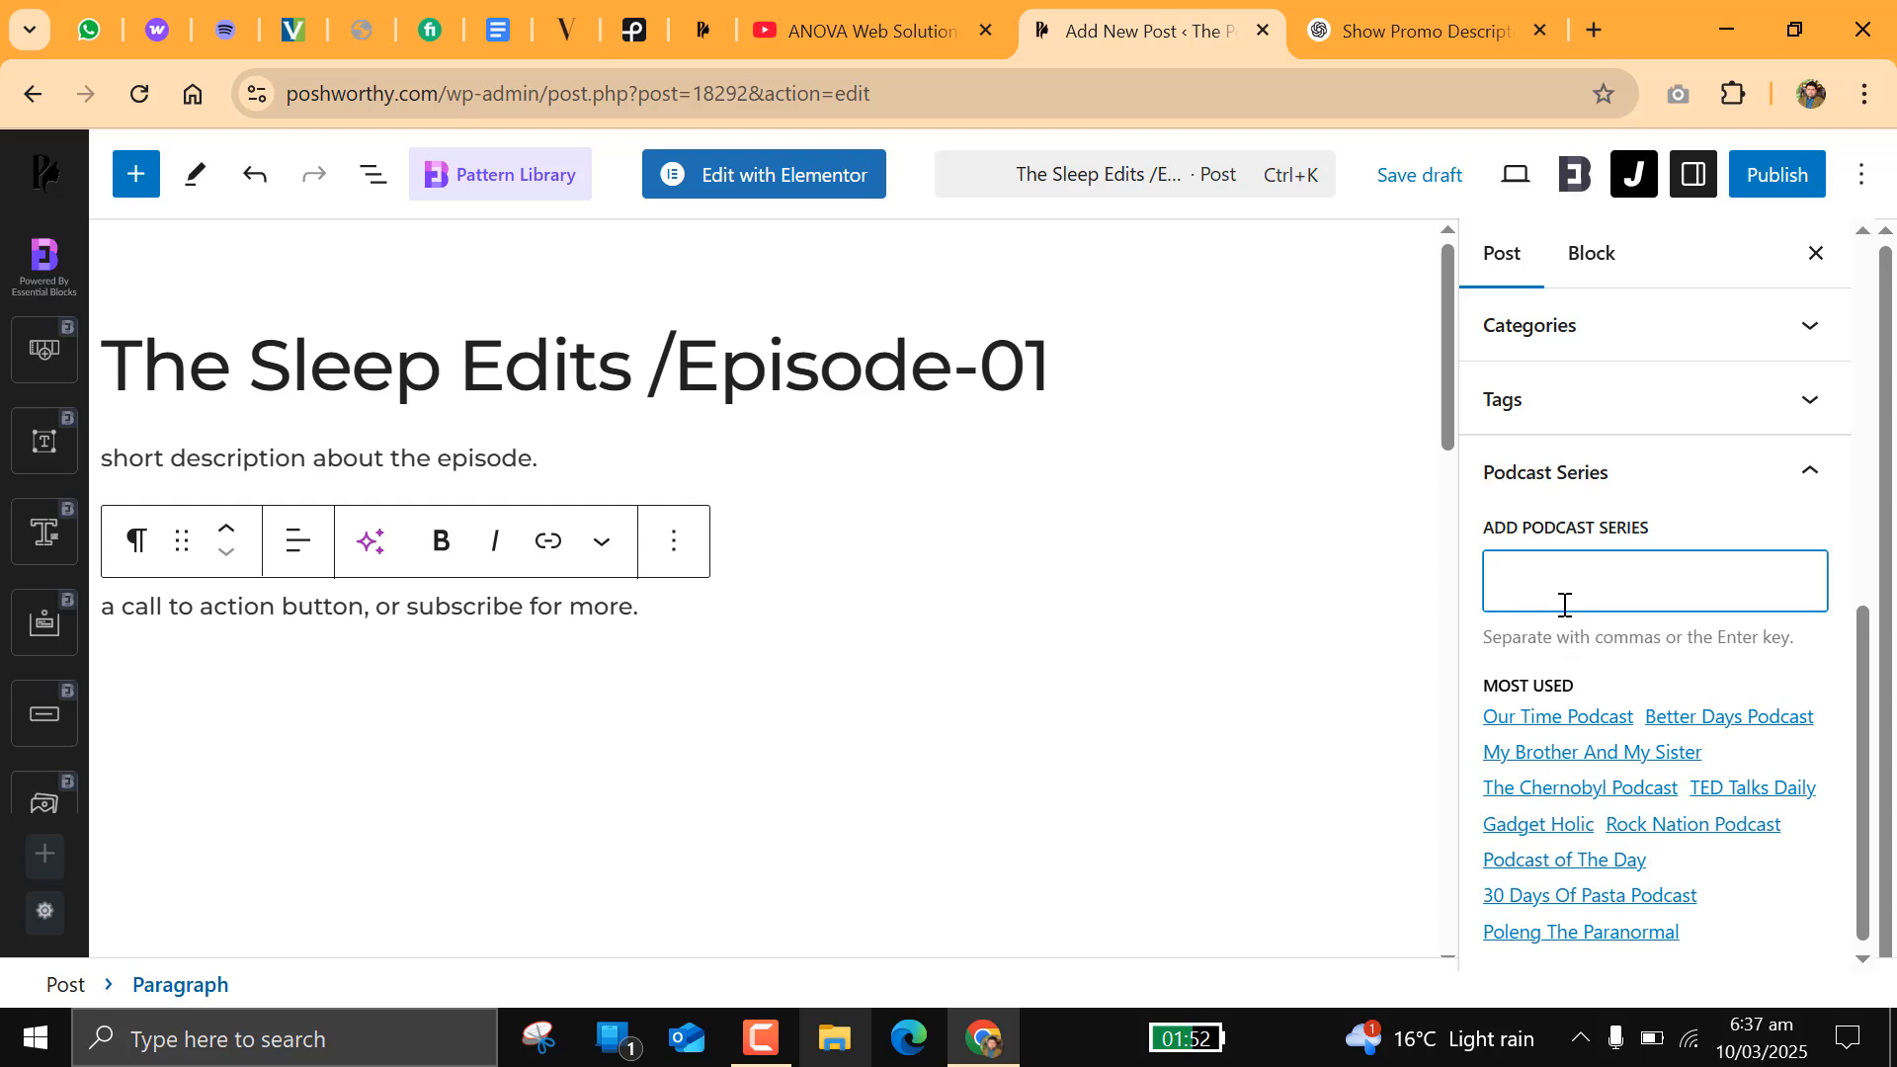
text(pos)
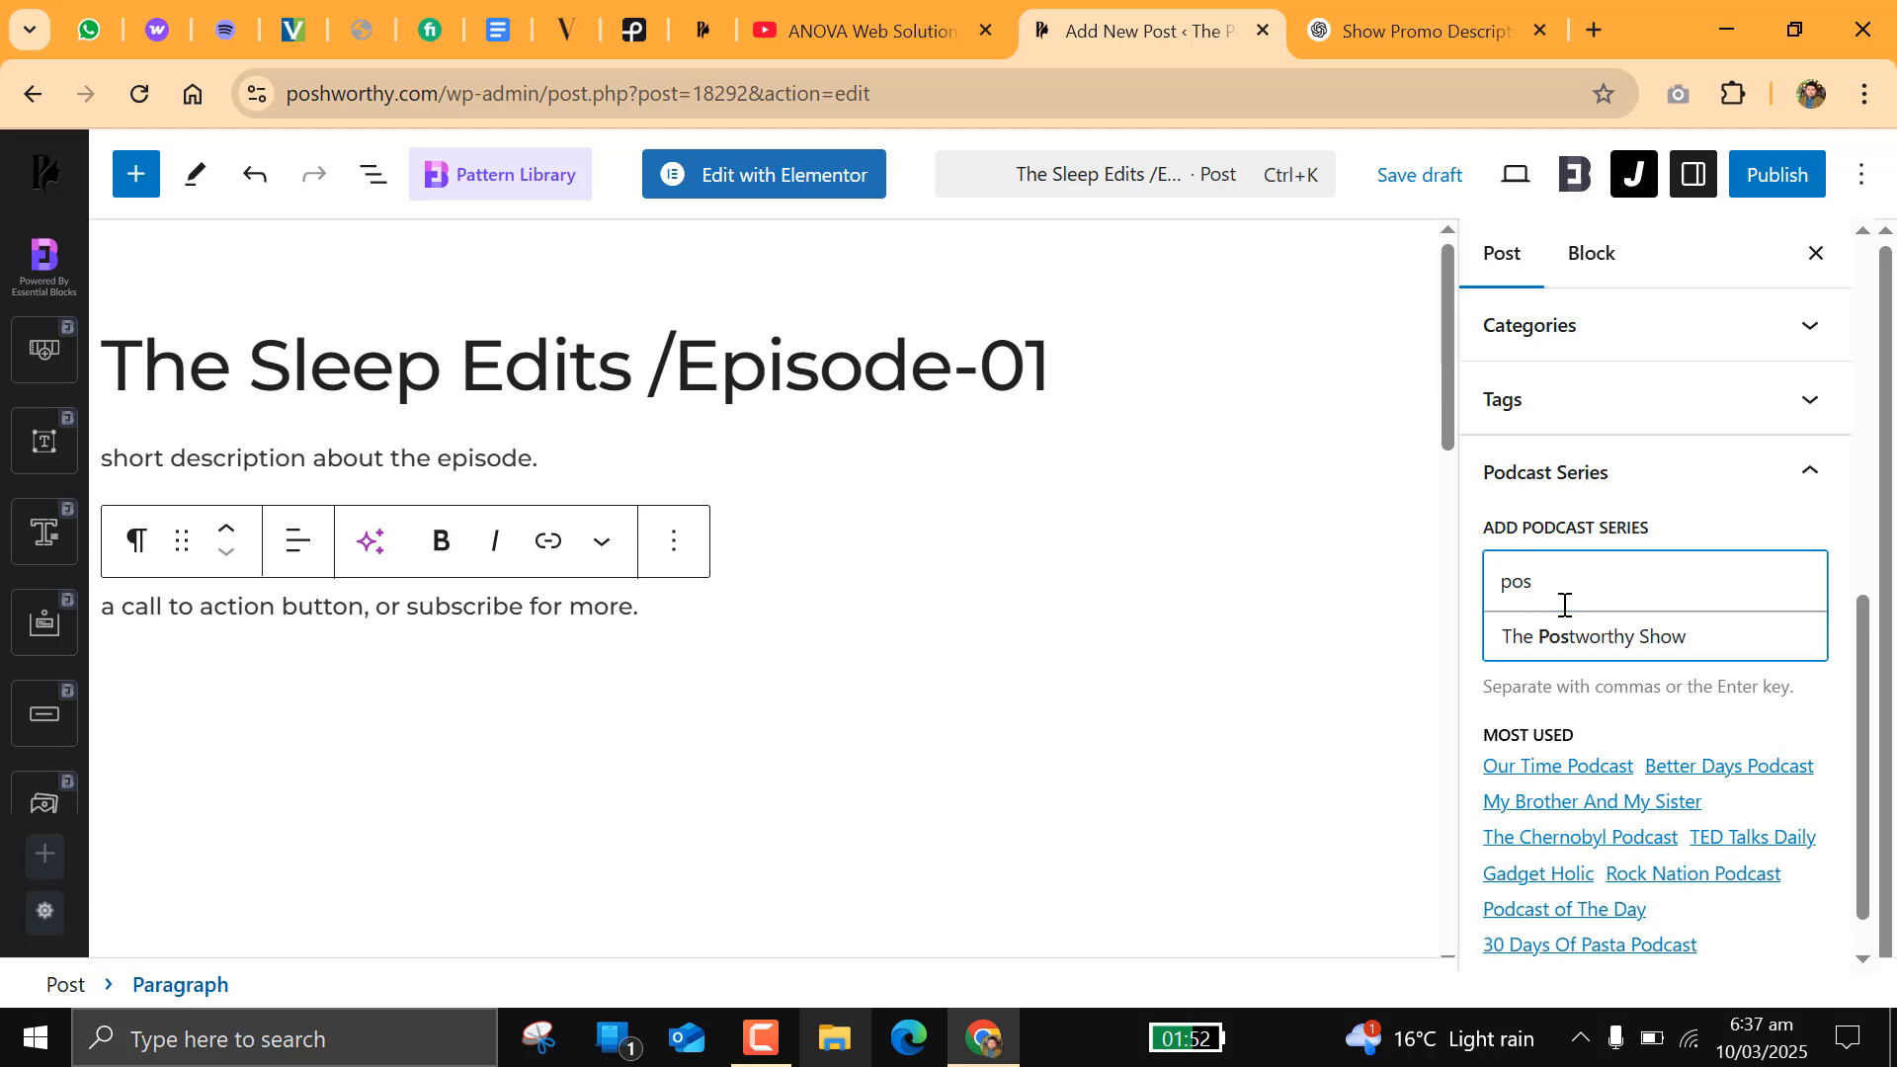
click(1604, 641)
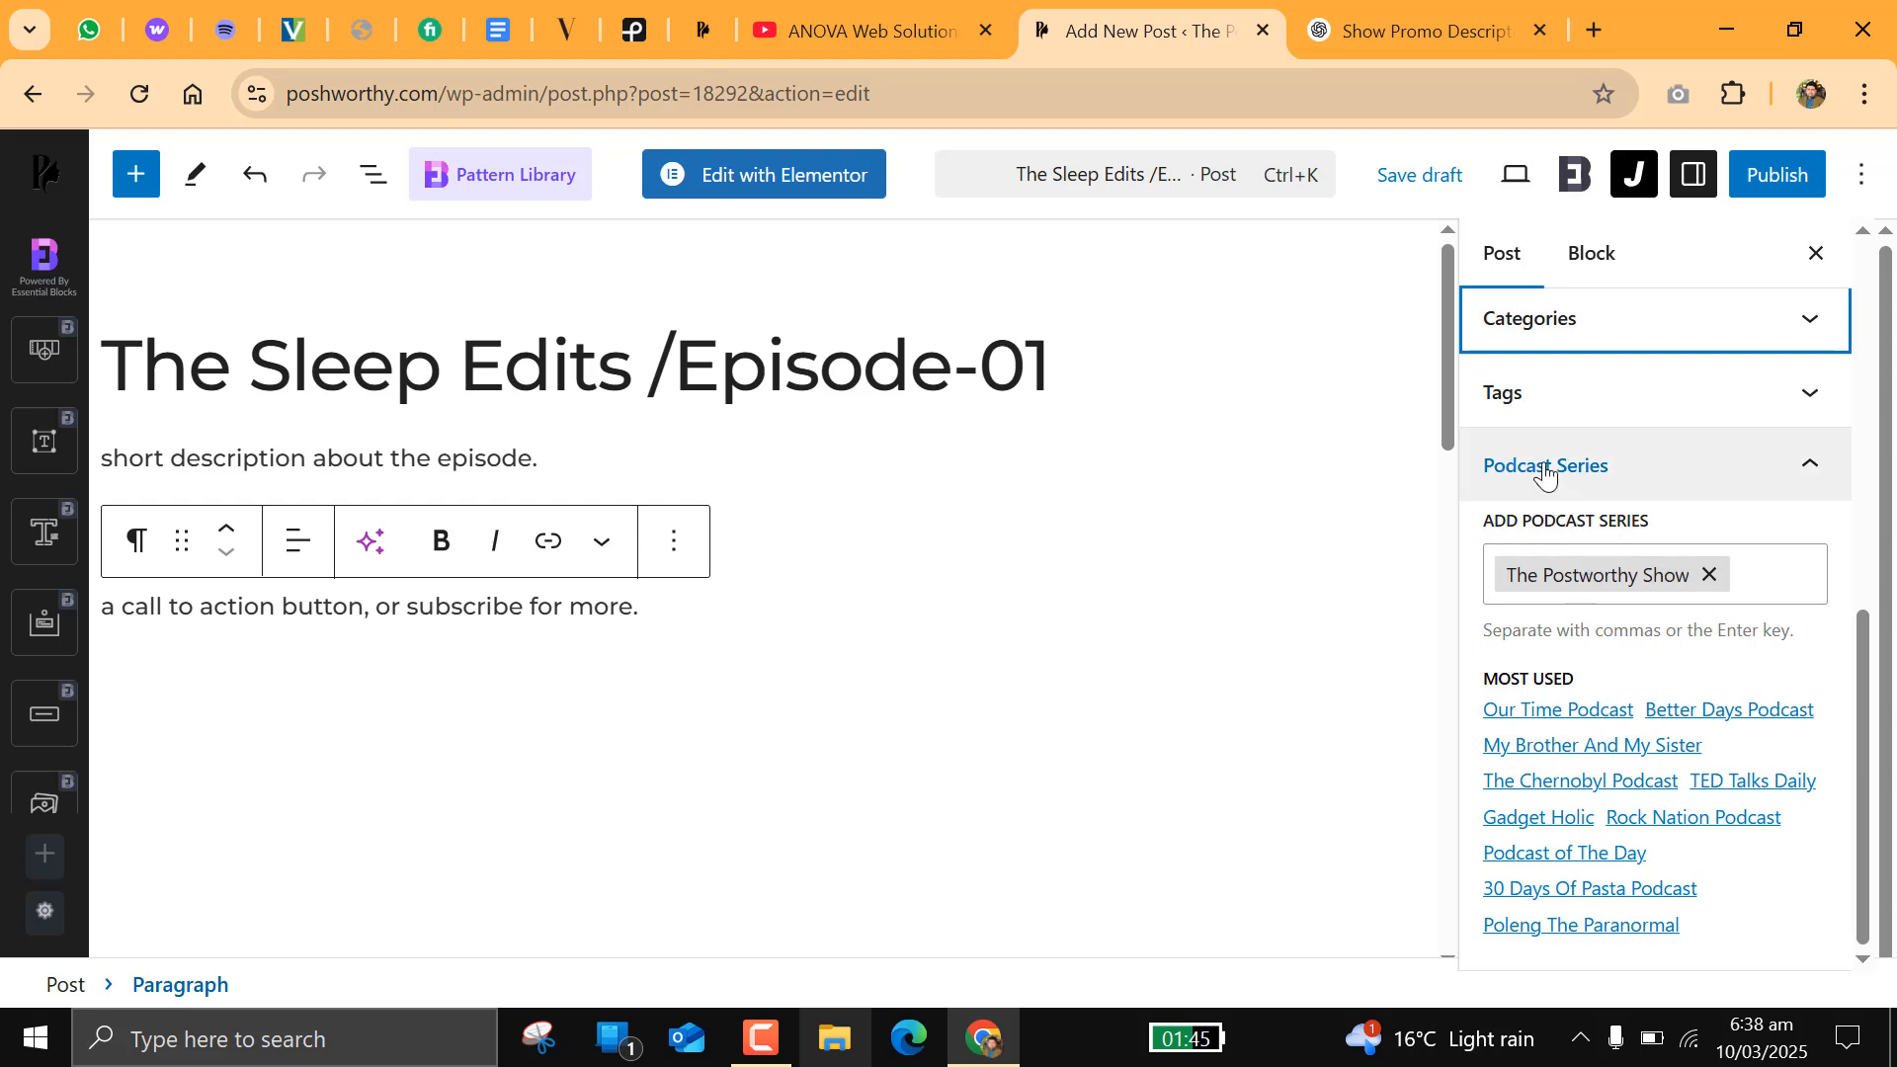
click(1621, 474)
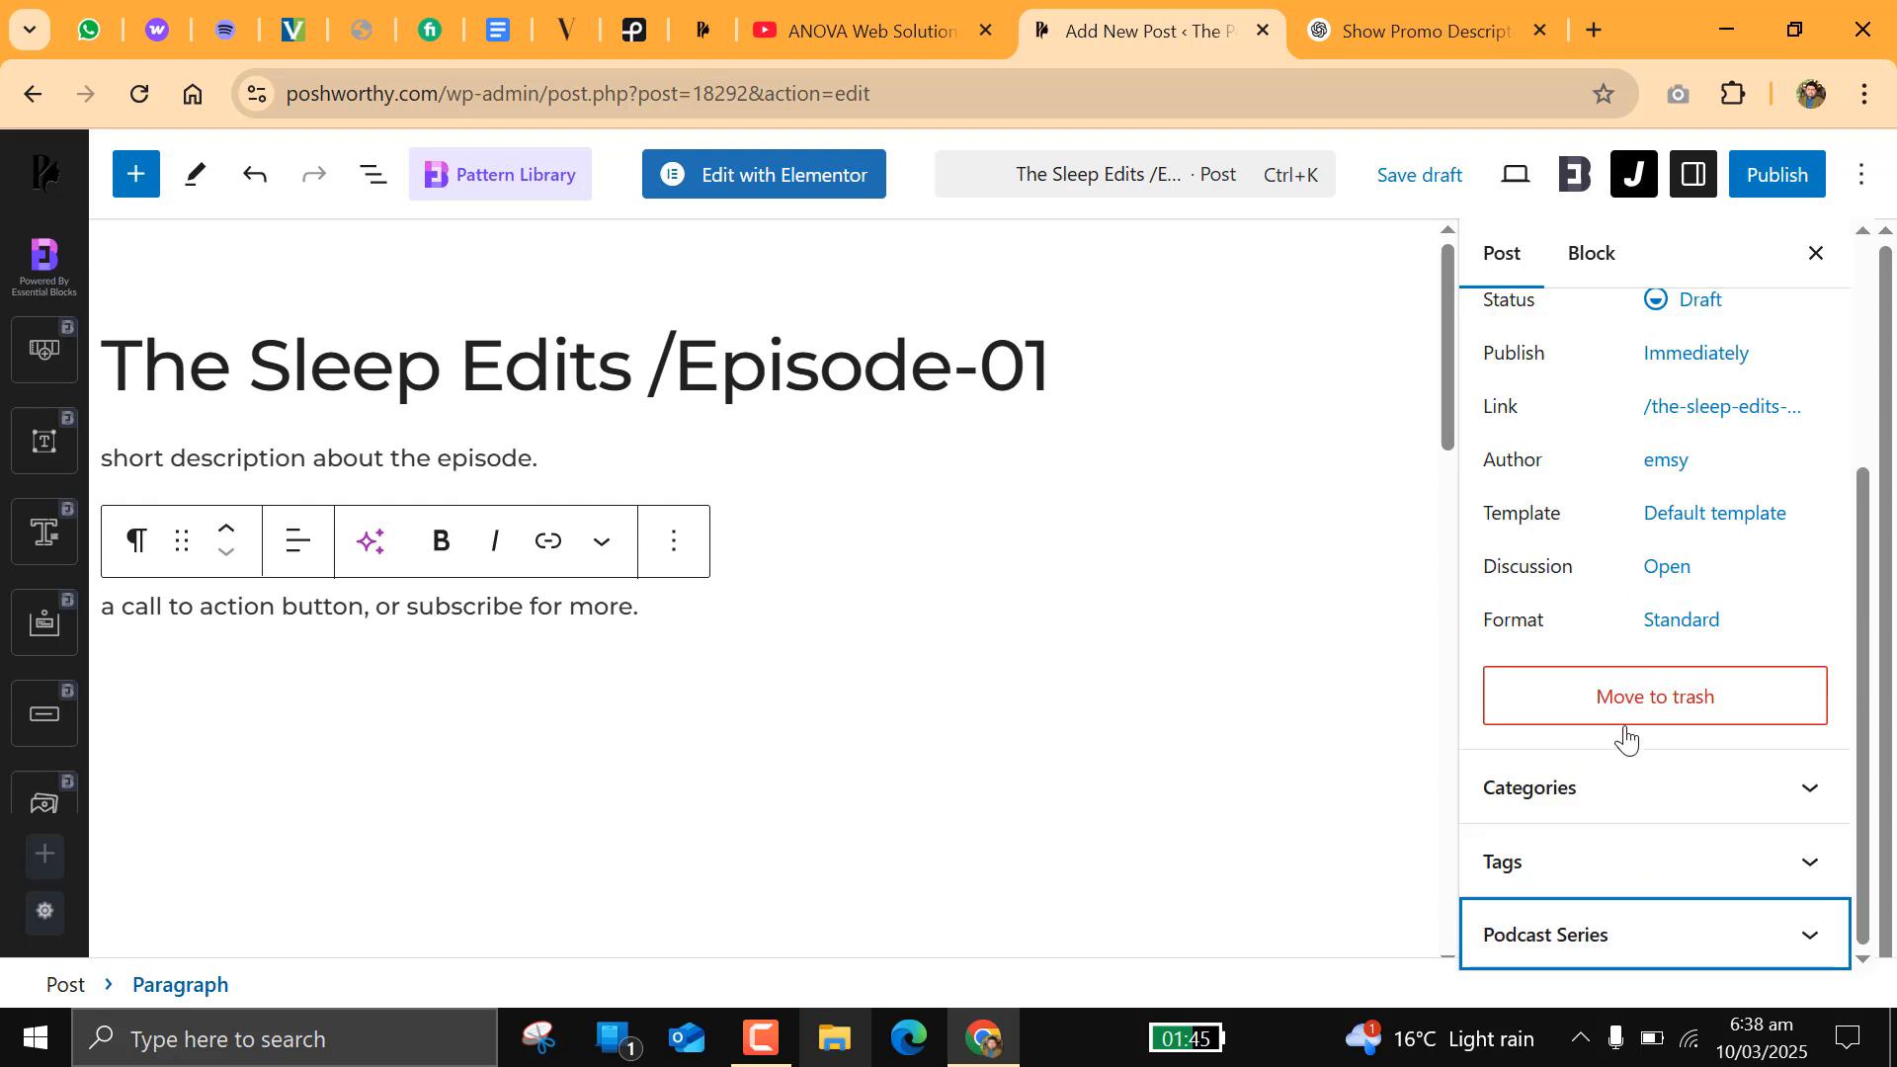
Step: Add the tags "postworthy" and "show" to the post
click(1650, 852)
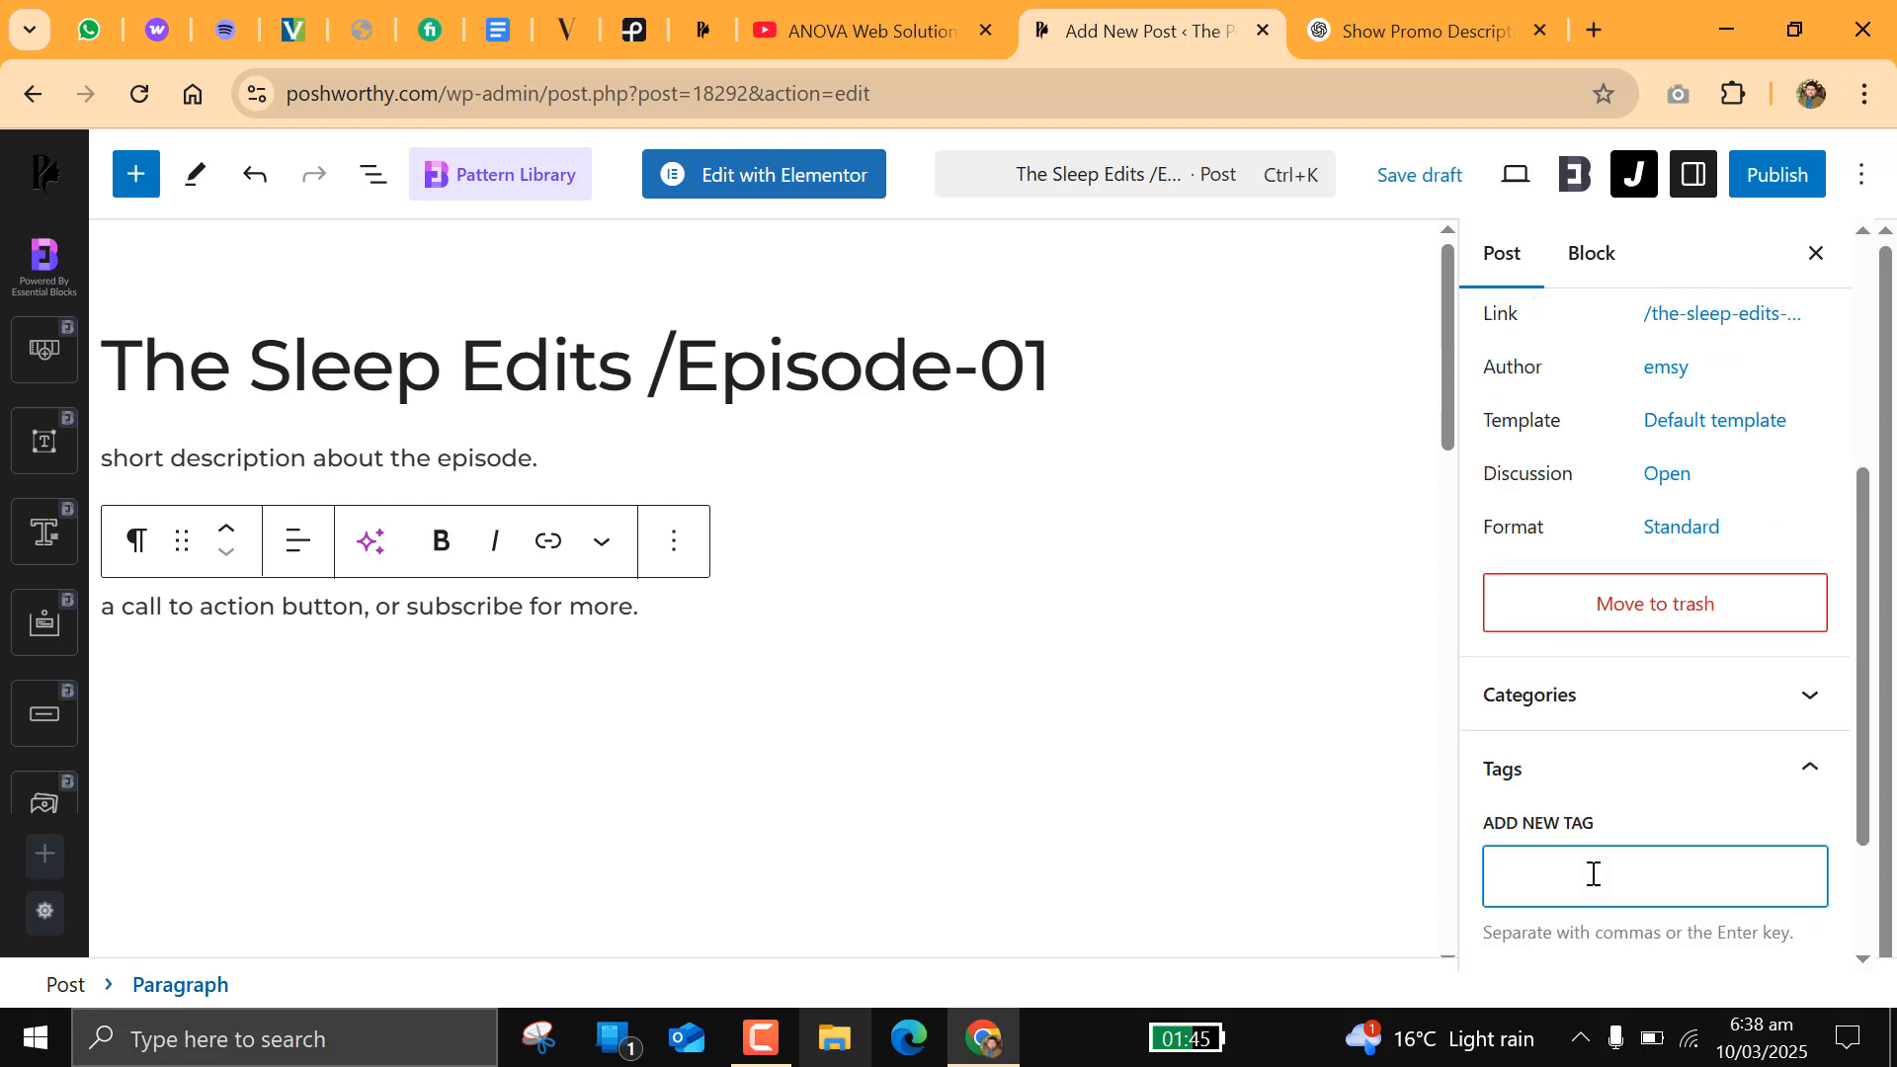
text(postwroth)
text(orthy)
key(Return)
text(show)
key(Return)
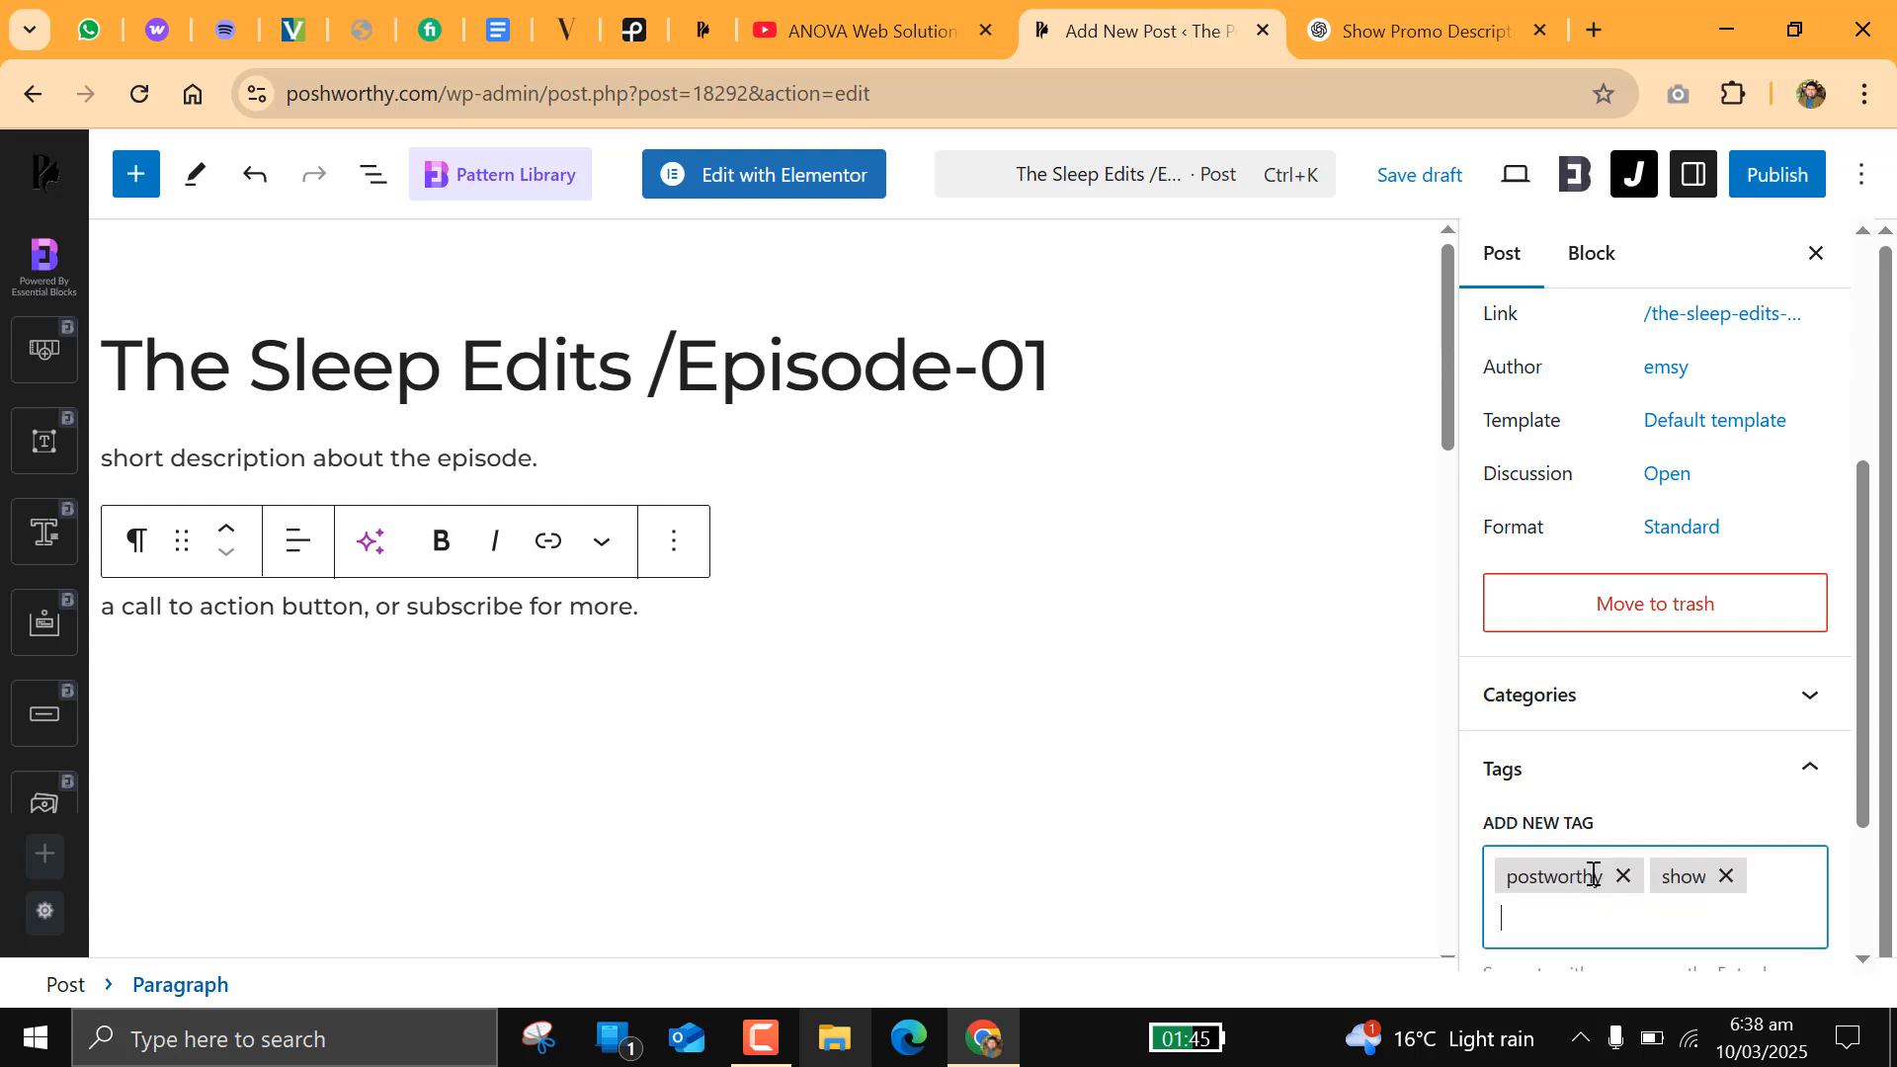
Step: Add the tags "sleep edits" and "episode01" to the post
key(BackSpace)
text(selee)
text(ep edits)
key(Return)
text(episode01)
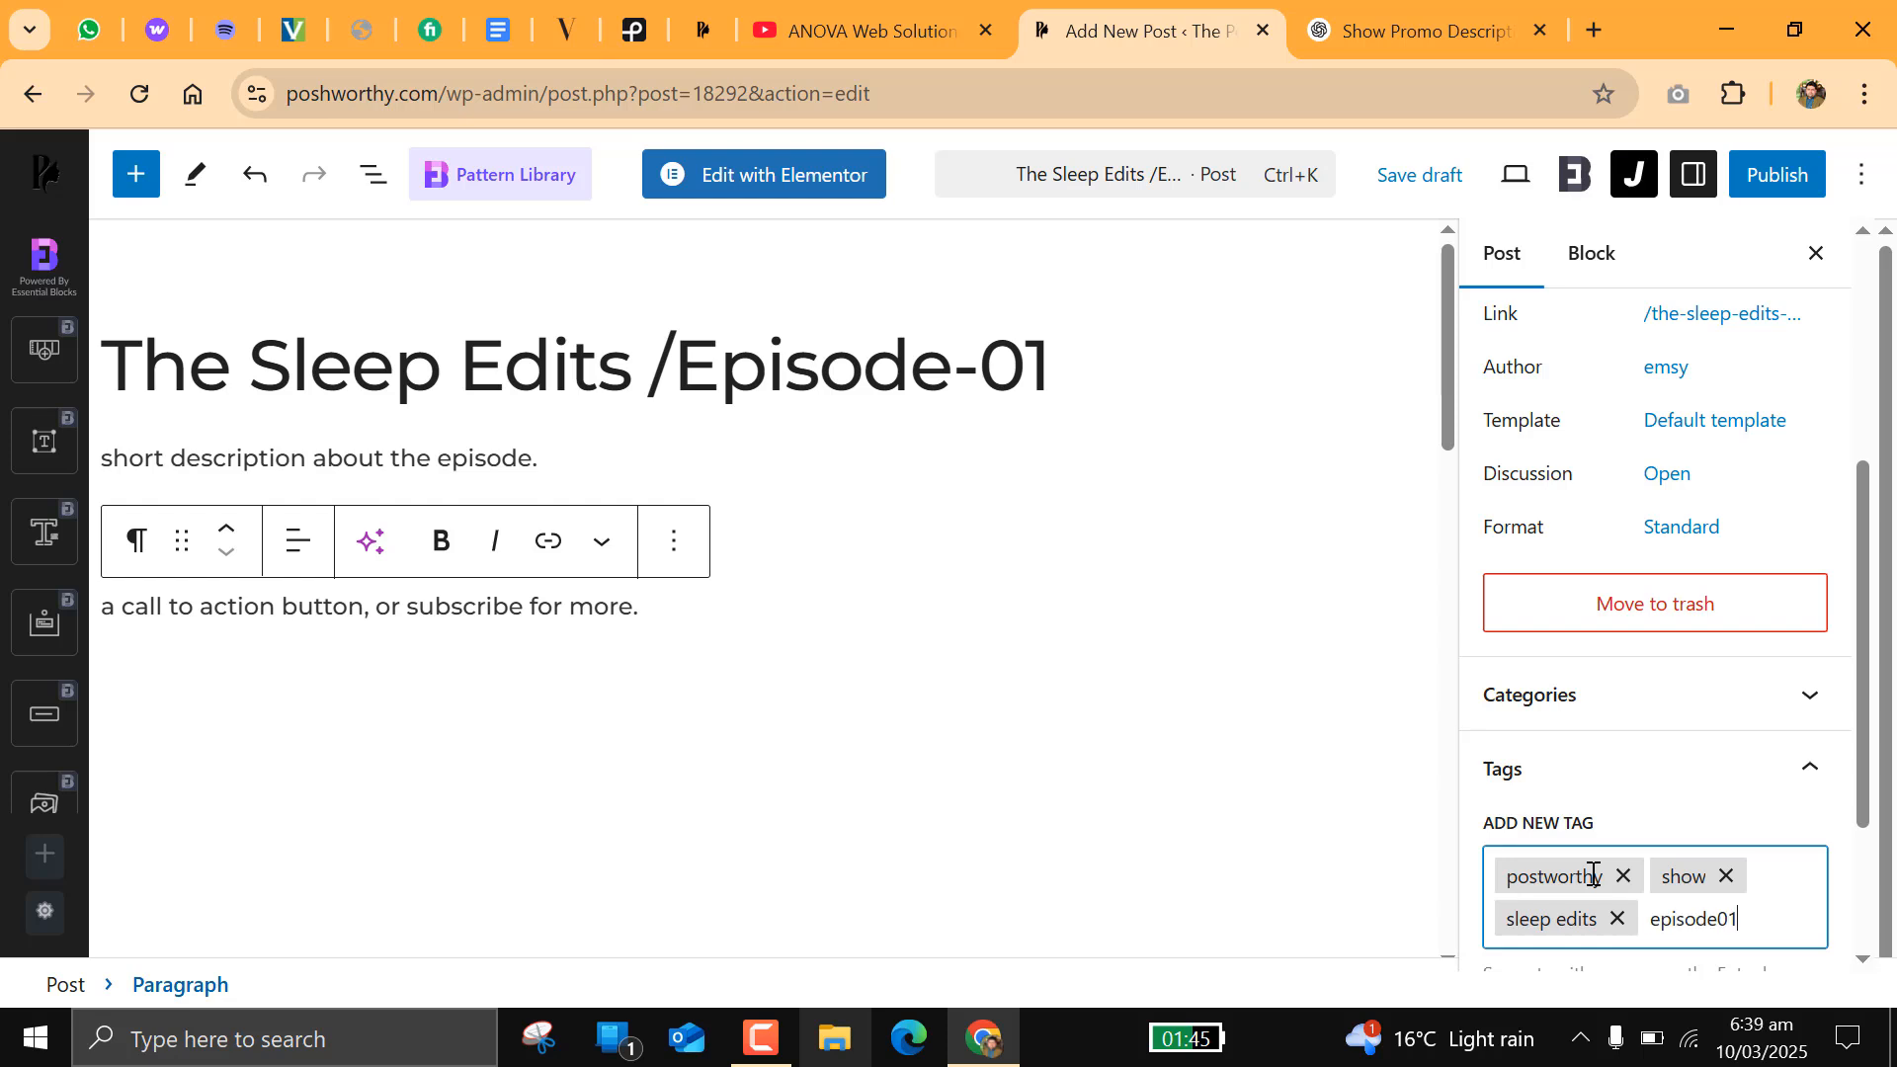
key(Return)
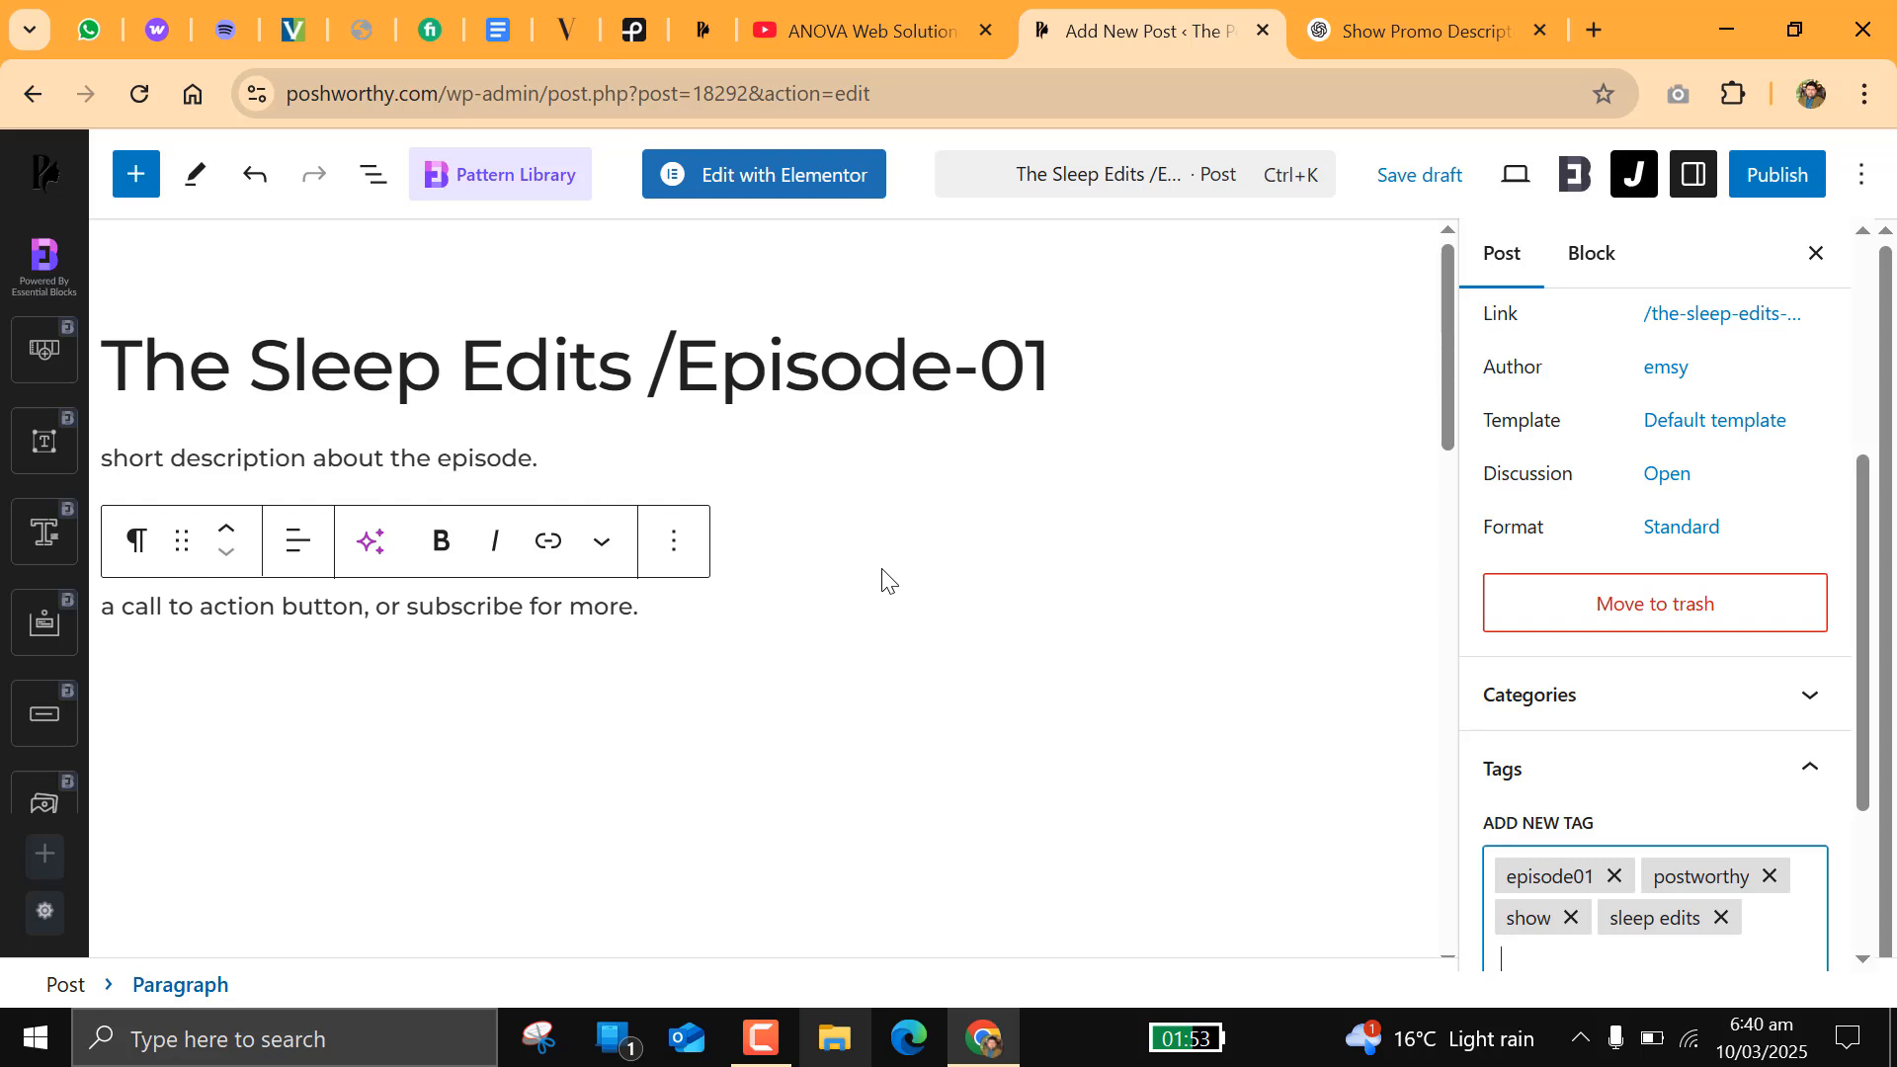
Step: Search the available blocks for "audio" and insert an Audio block below the post's last paragraph
scroll(902, 600, down, 6)
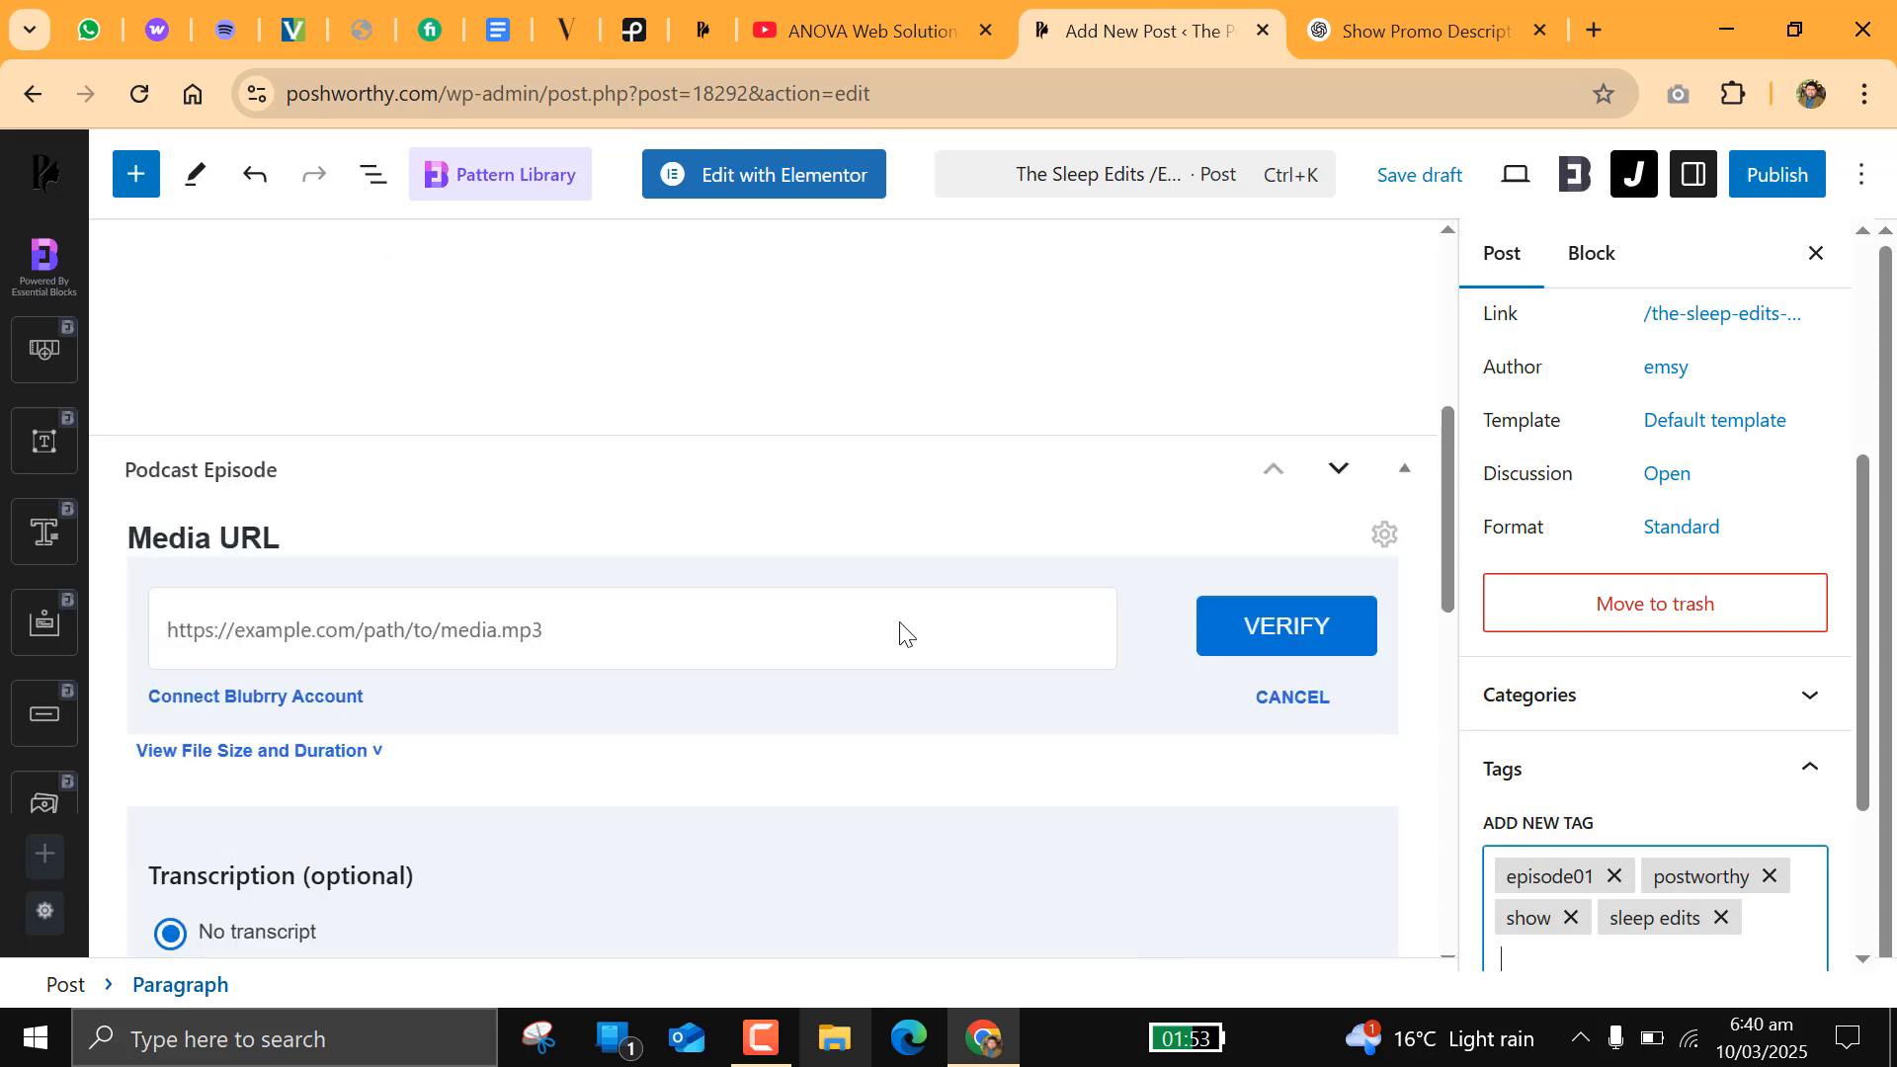
scroll(234, 232, up, 3)
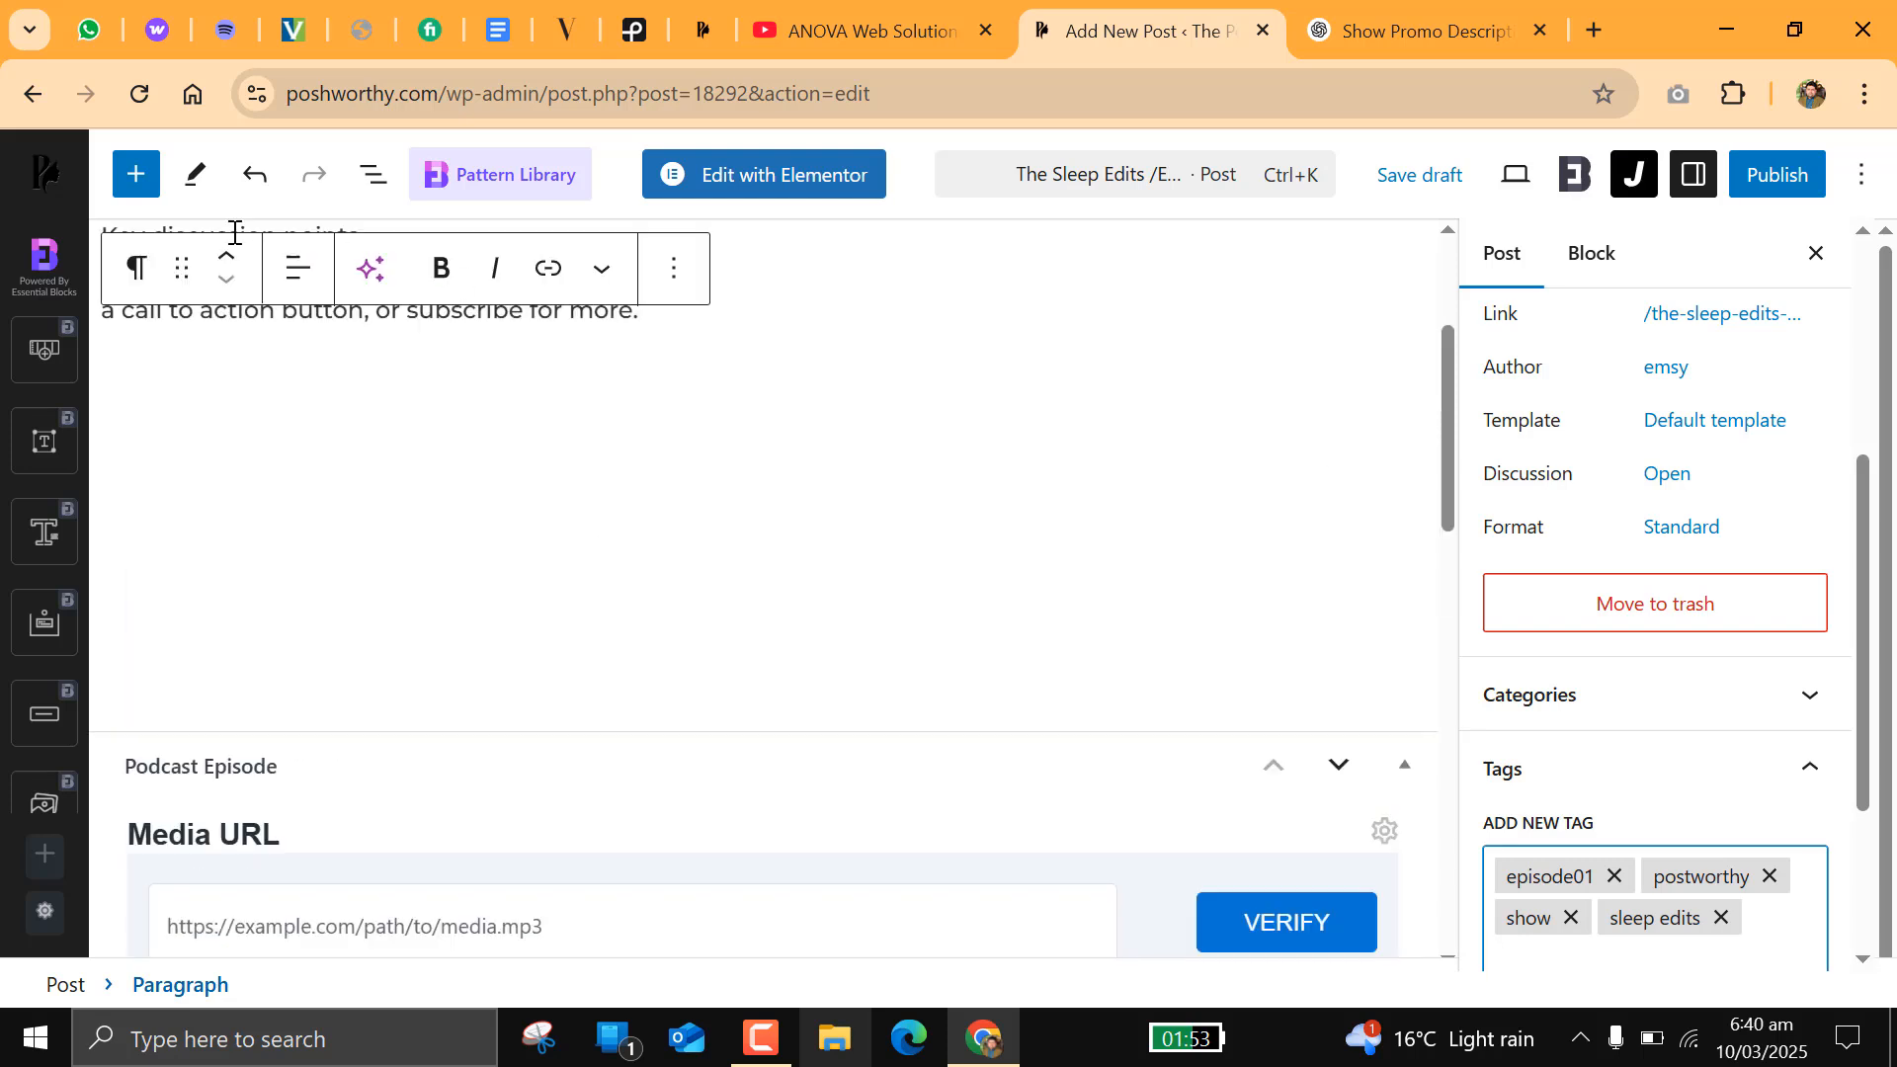
click(131, 186)
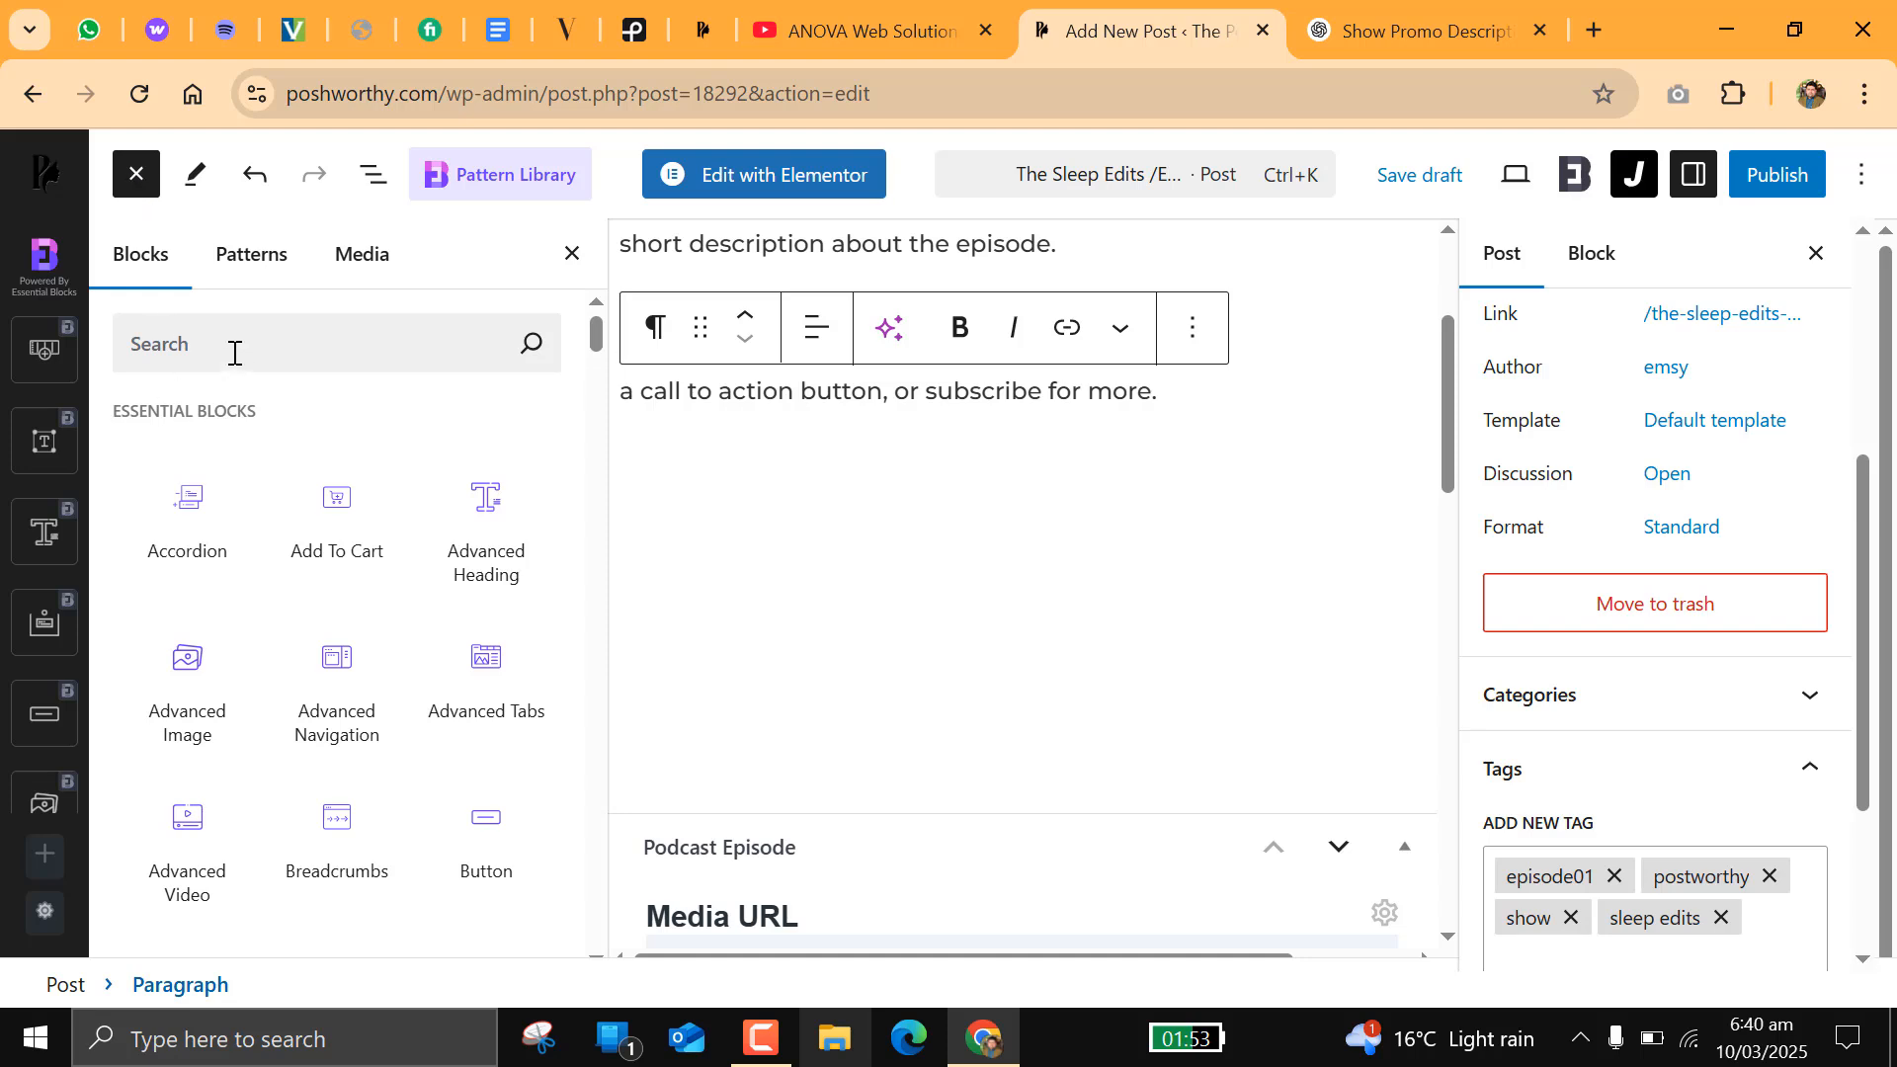
click(372, 343)
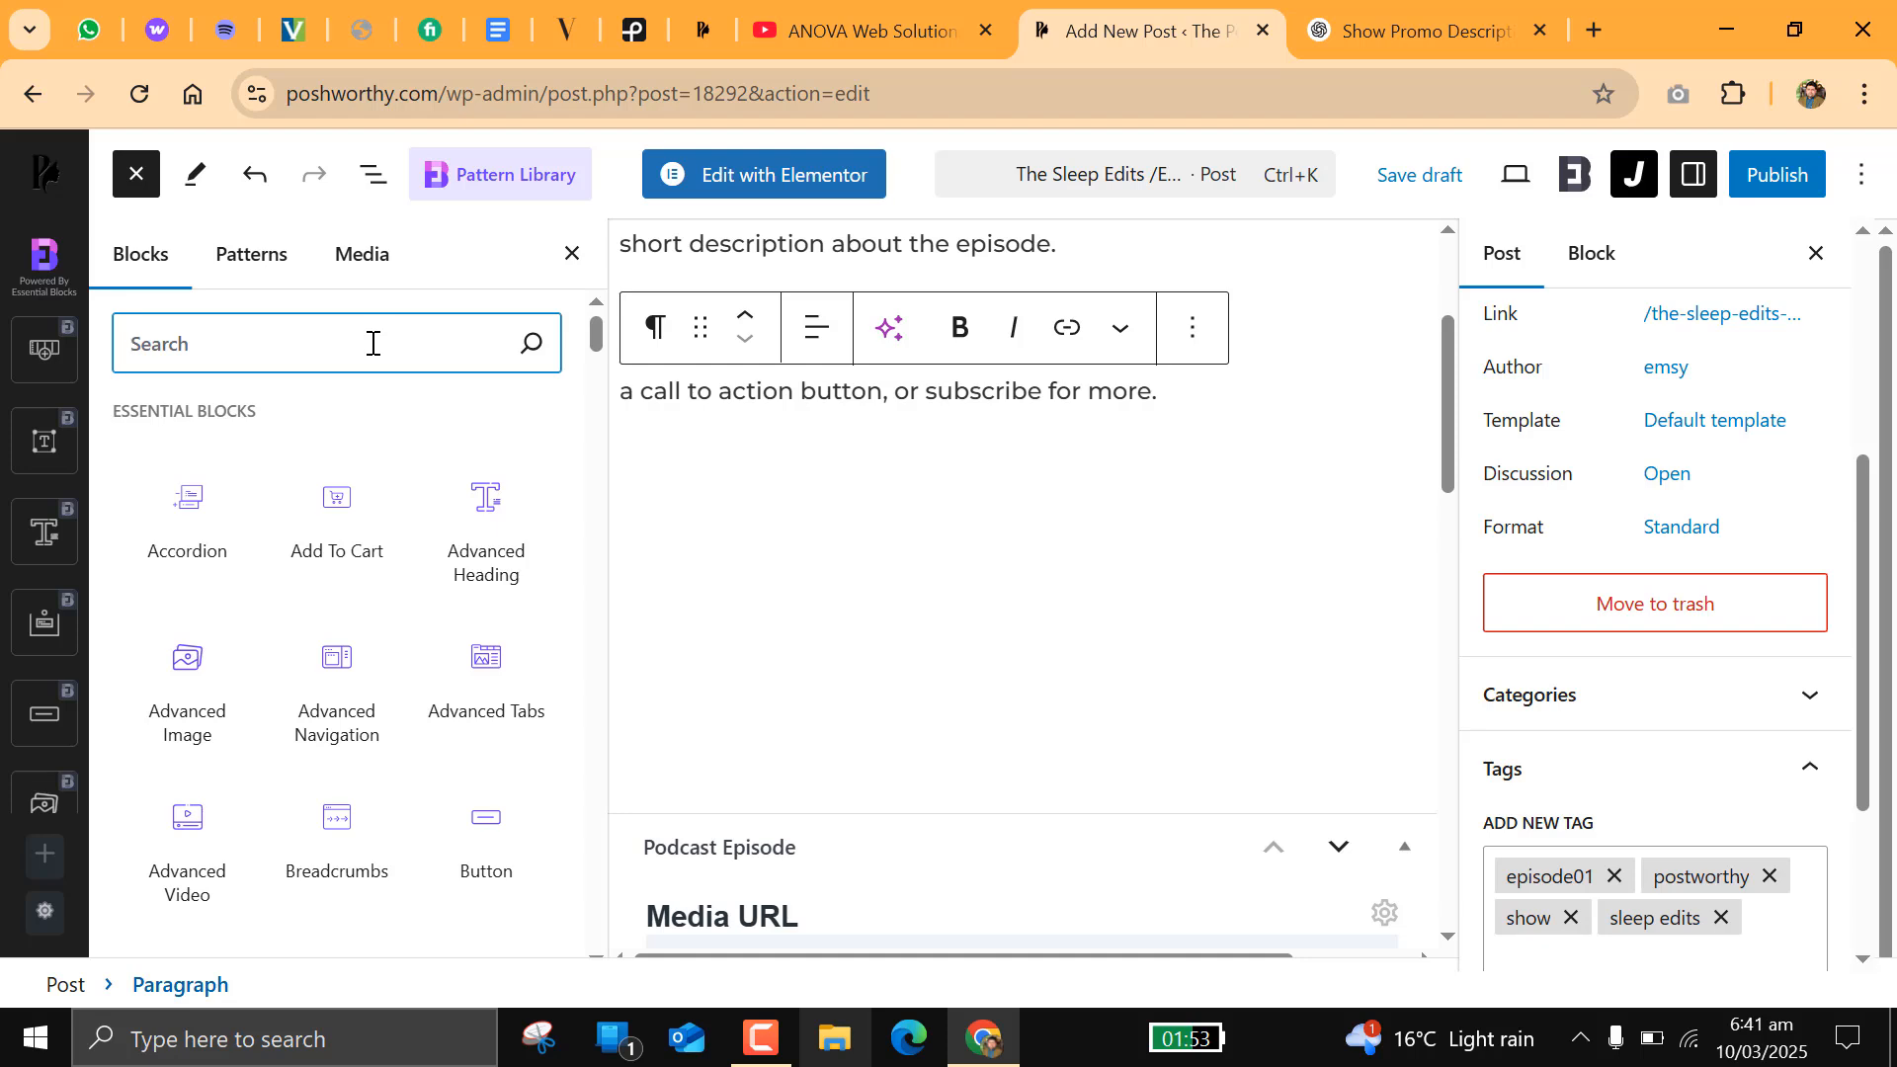
text(audio)
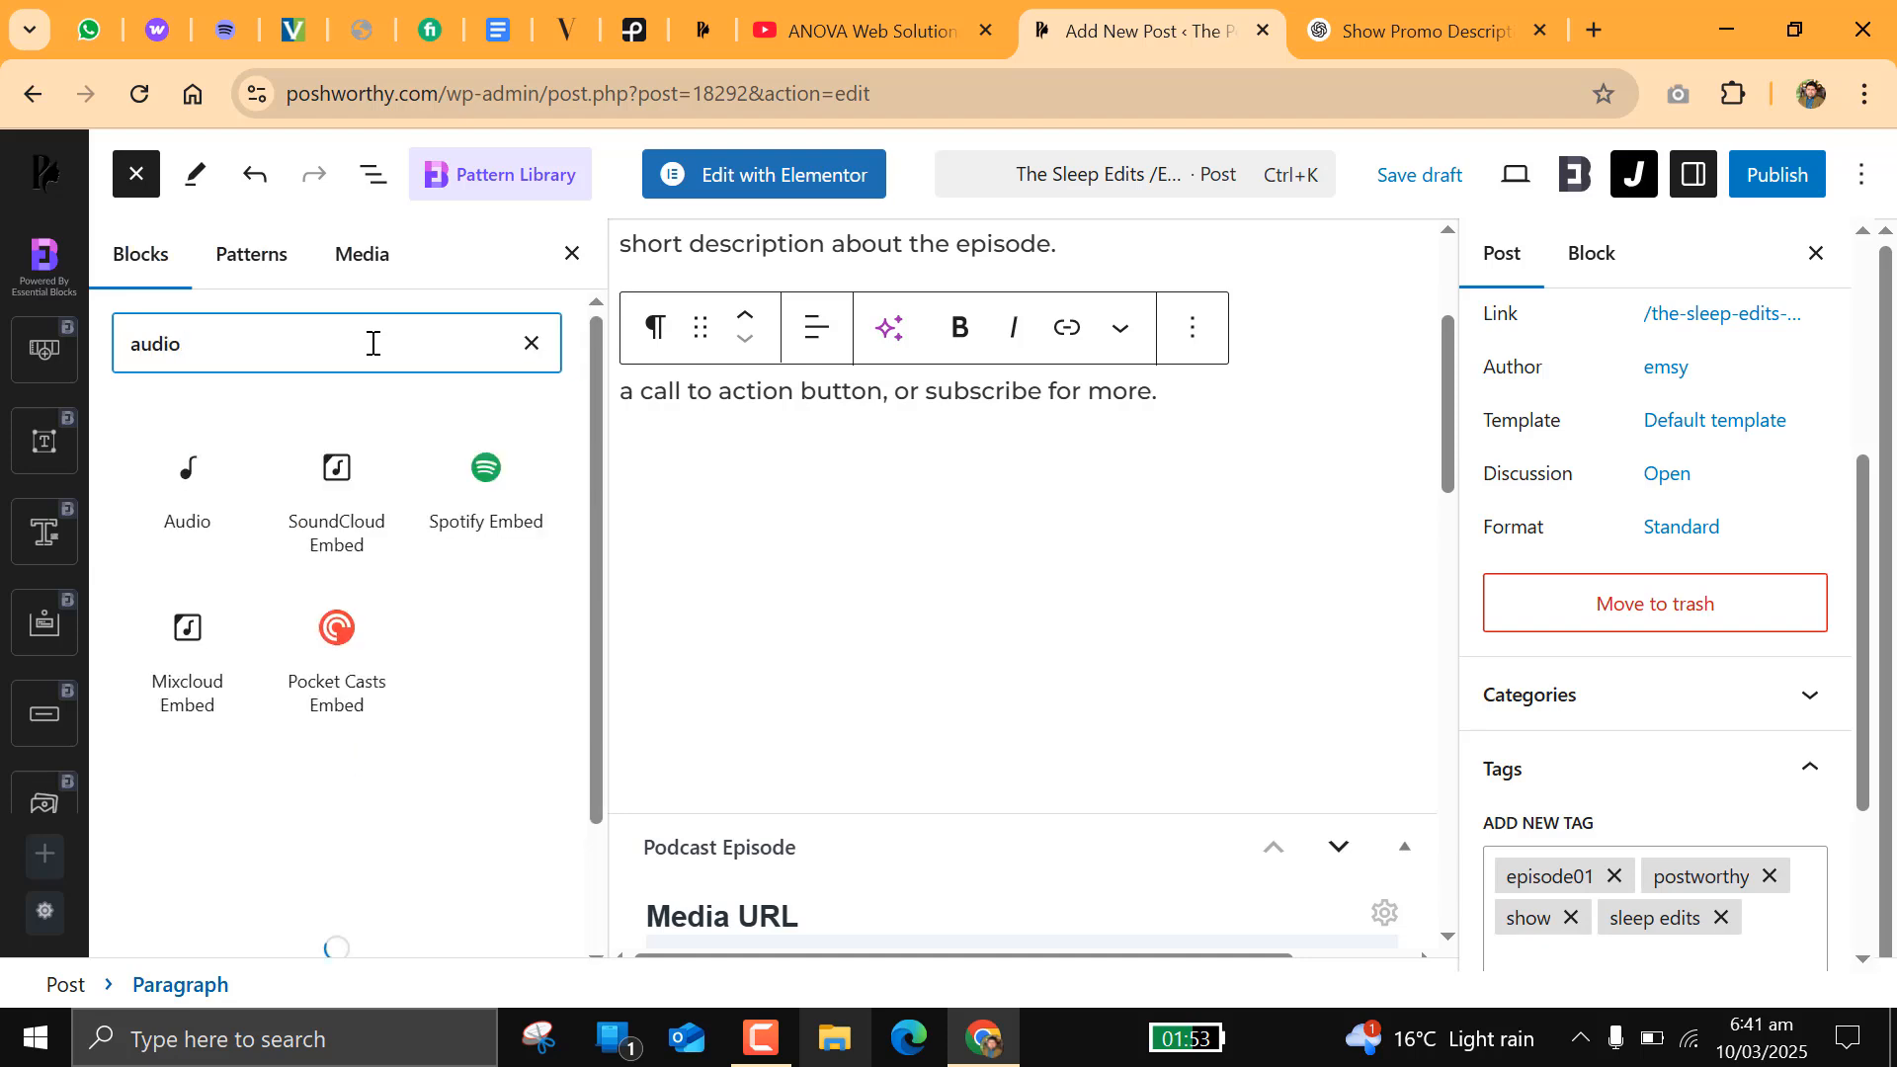
click(188, 479)
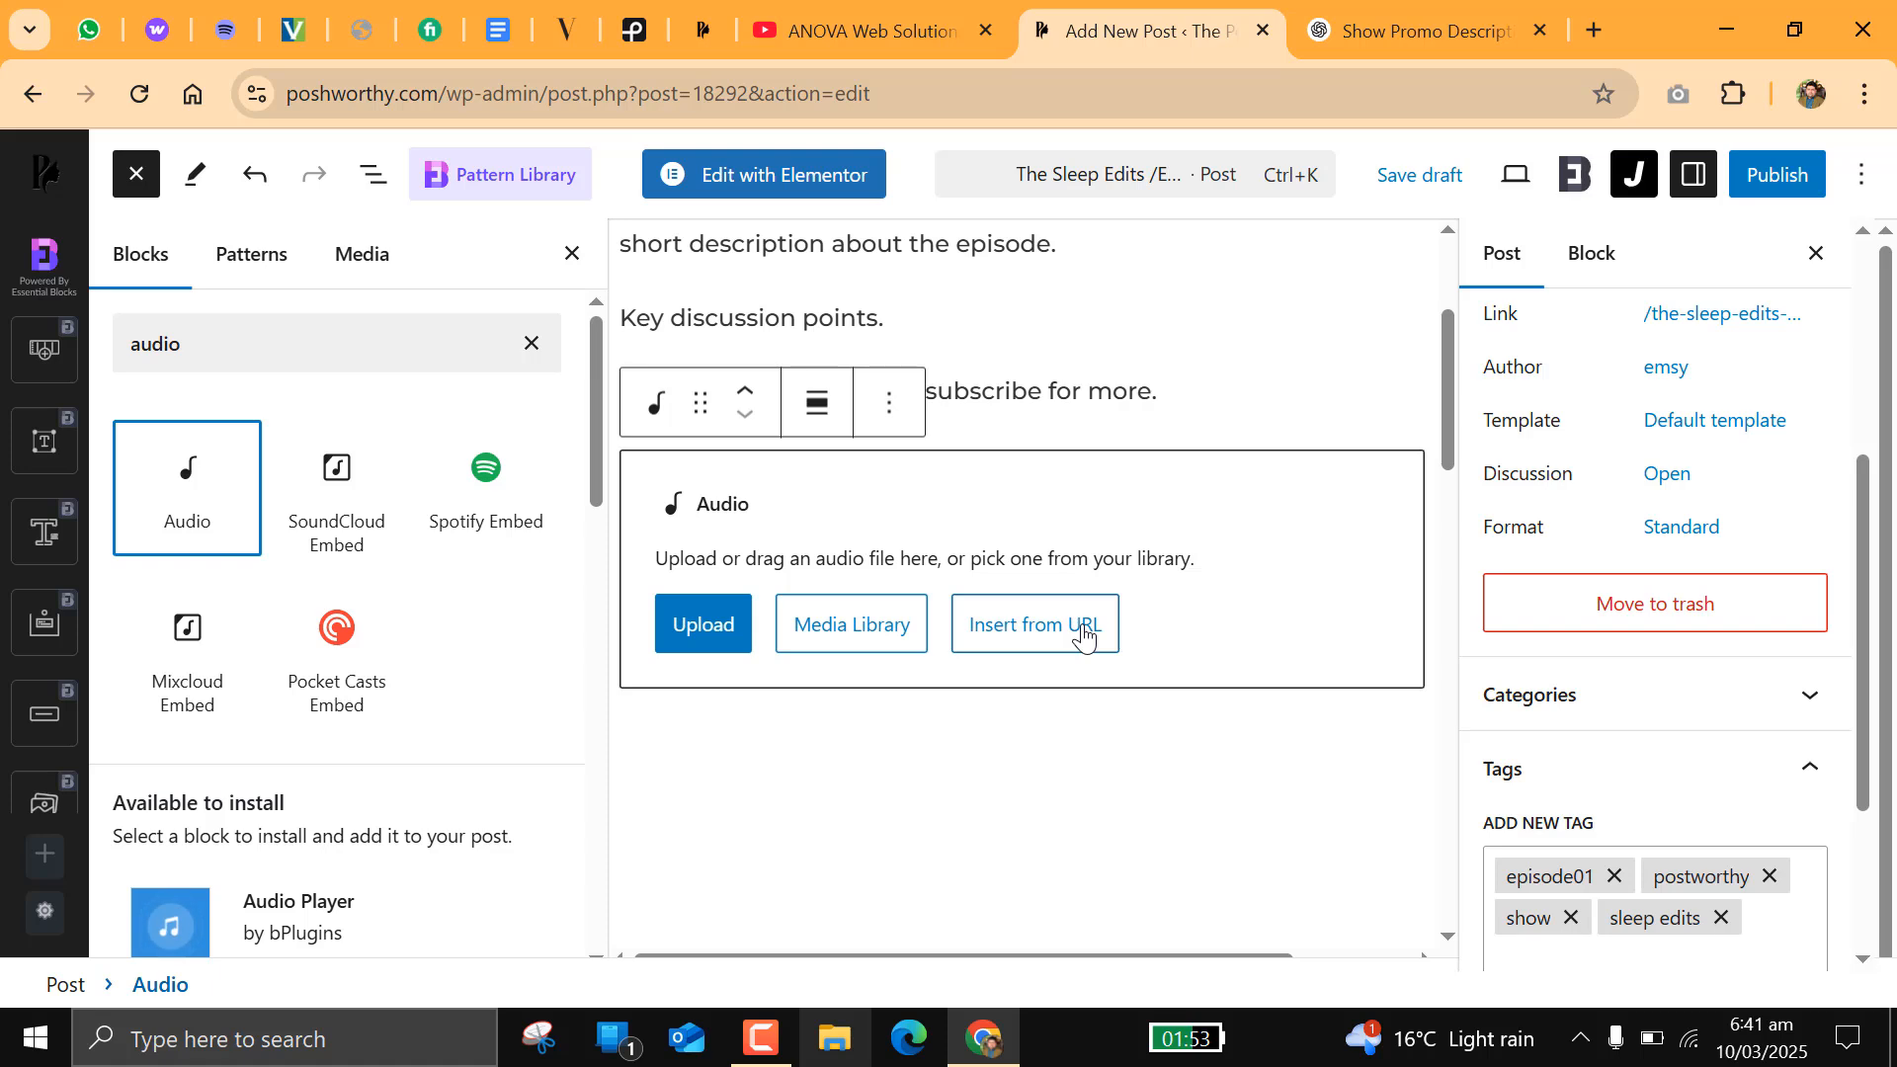
Step: Upload the audio file gardens-stylish-chill-303261 from the Downloads folder into the Audio block
click(728, 623)
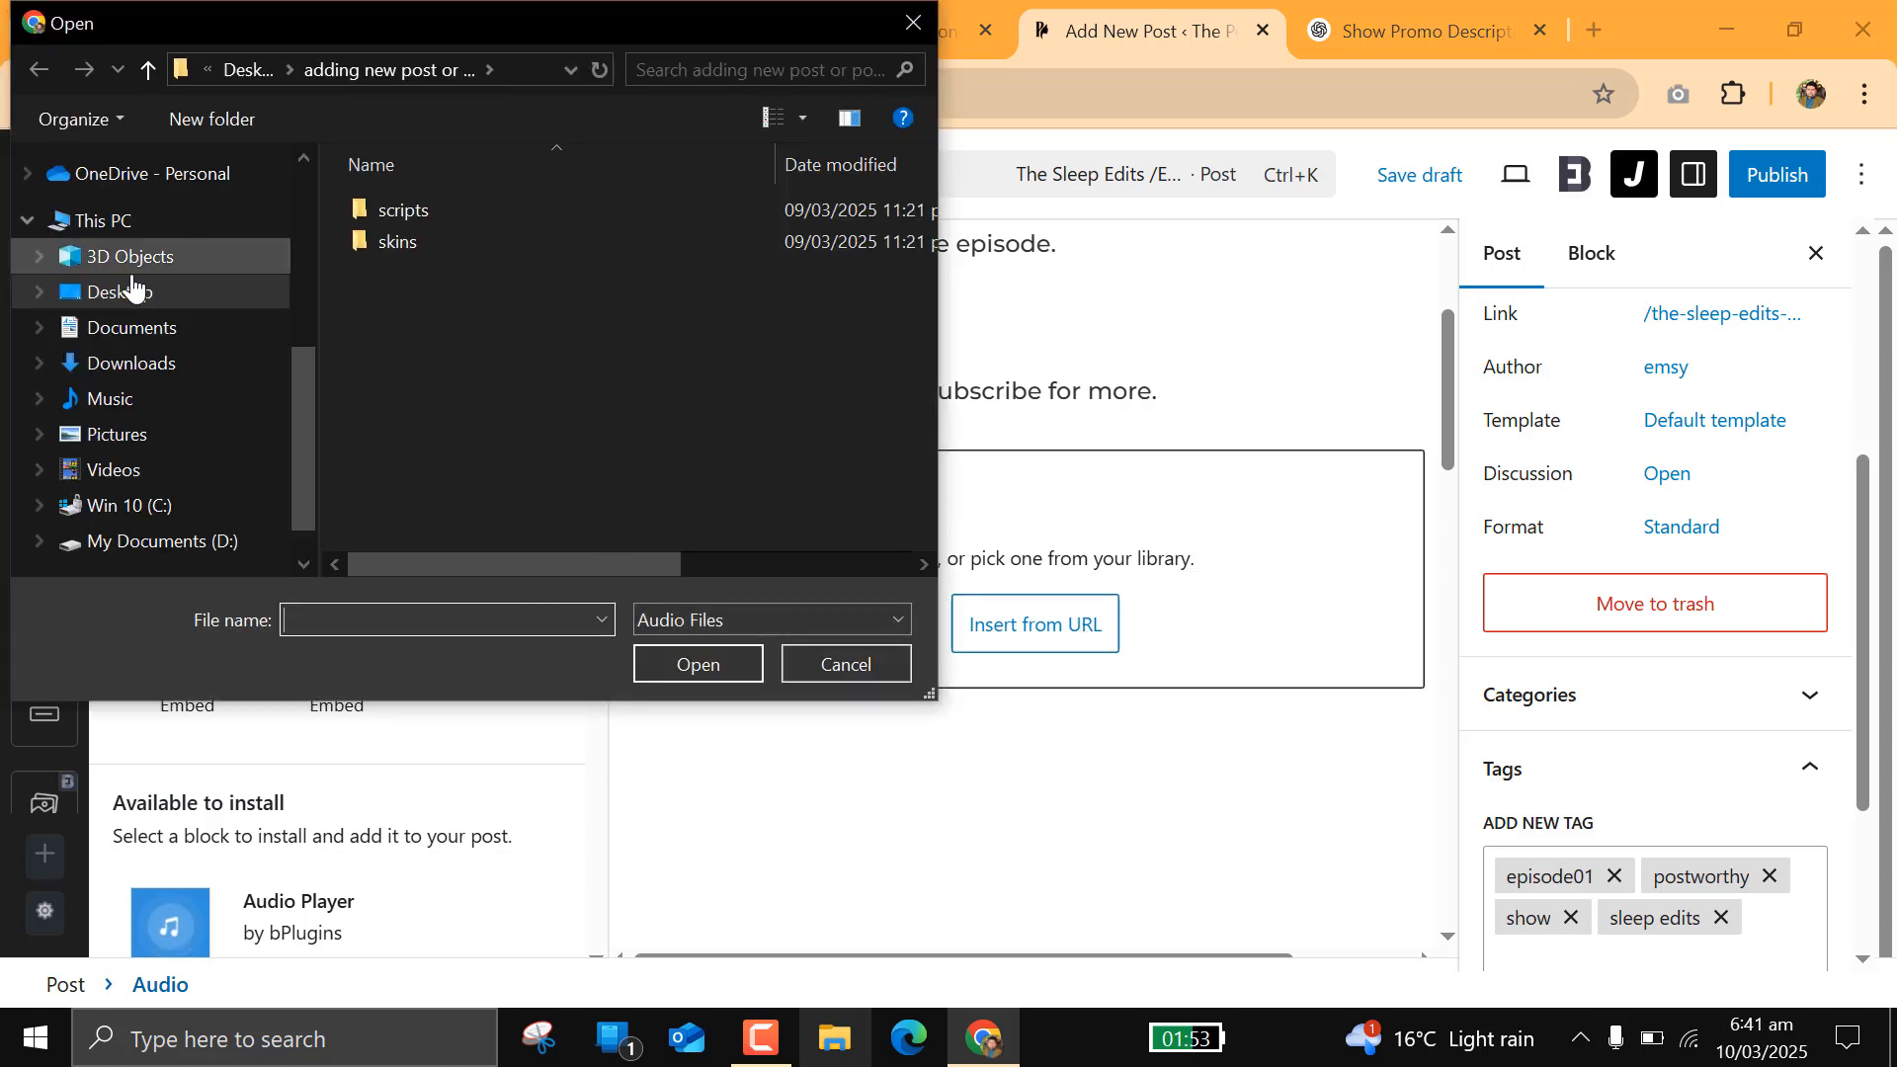
click(161, 365)
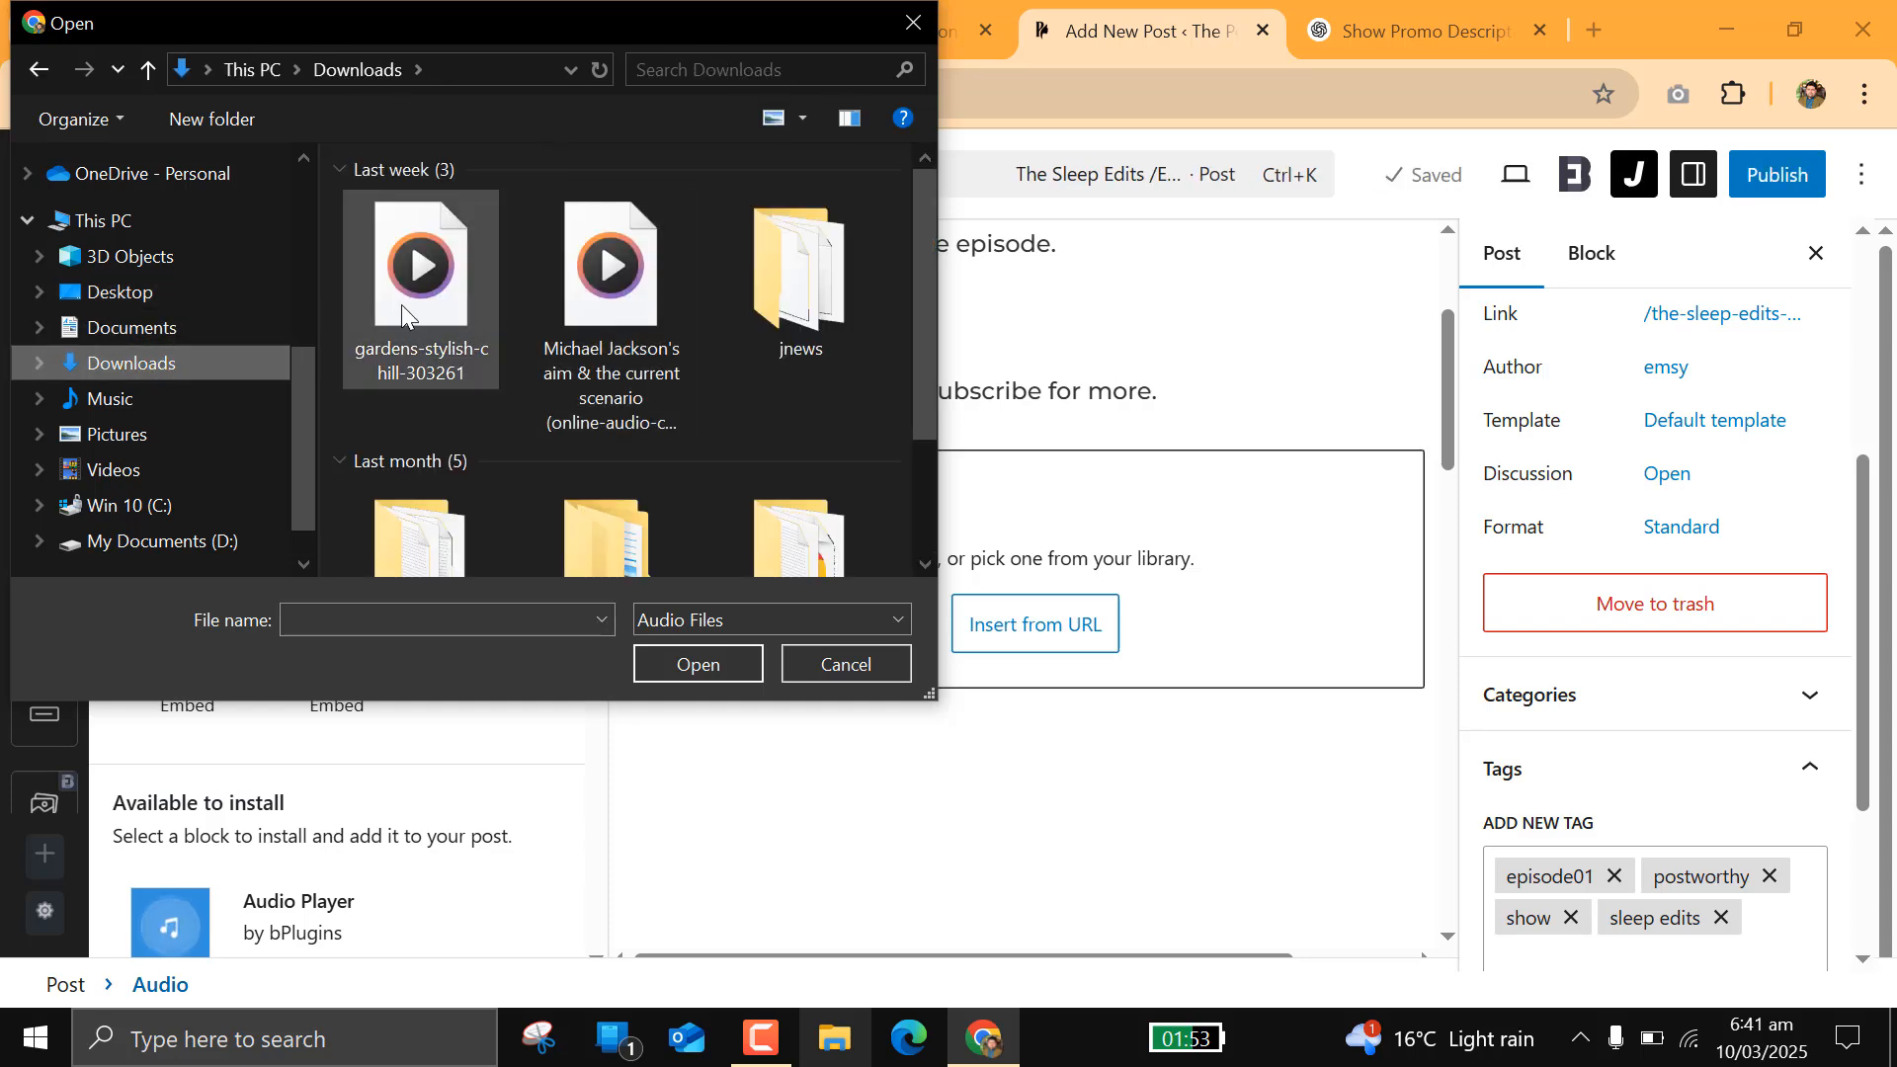
click(681, 656)
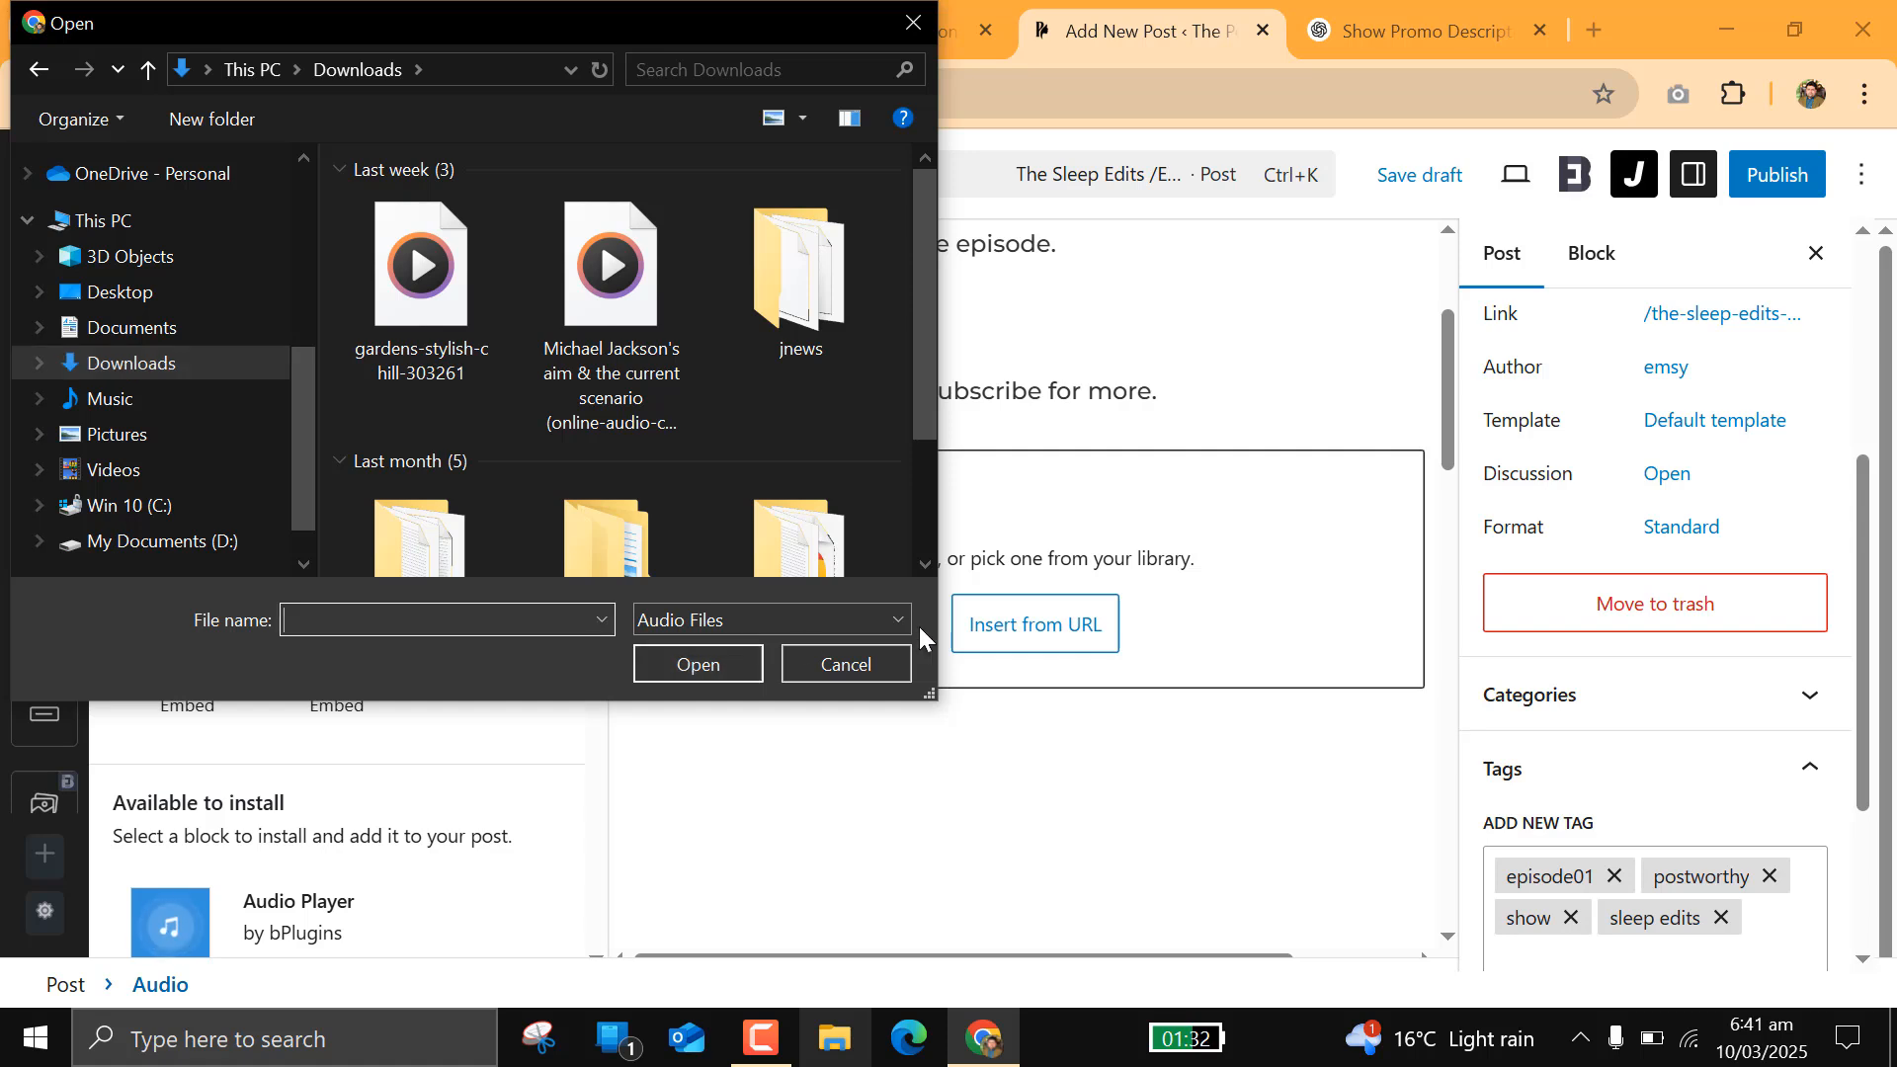
click(413, 306)
click(709, 662)
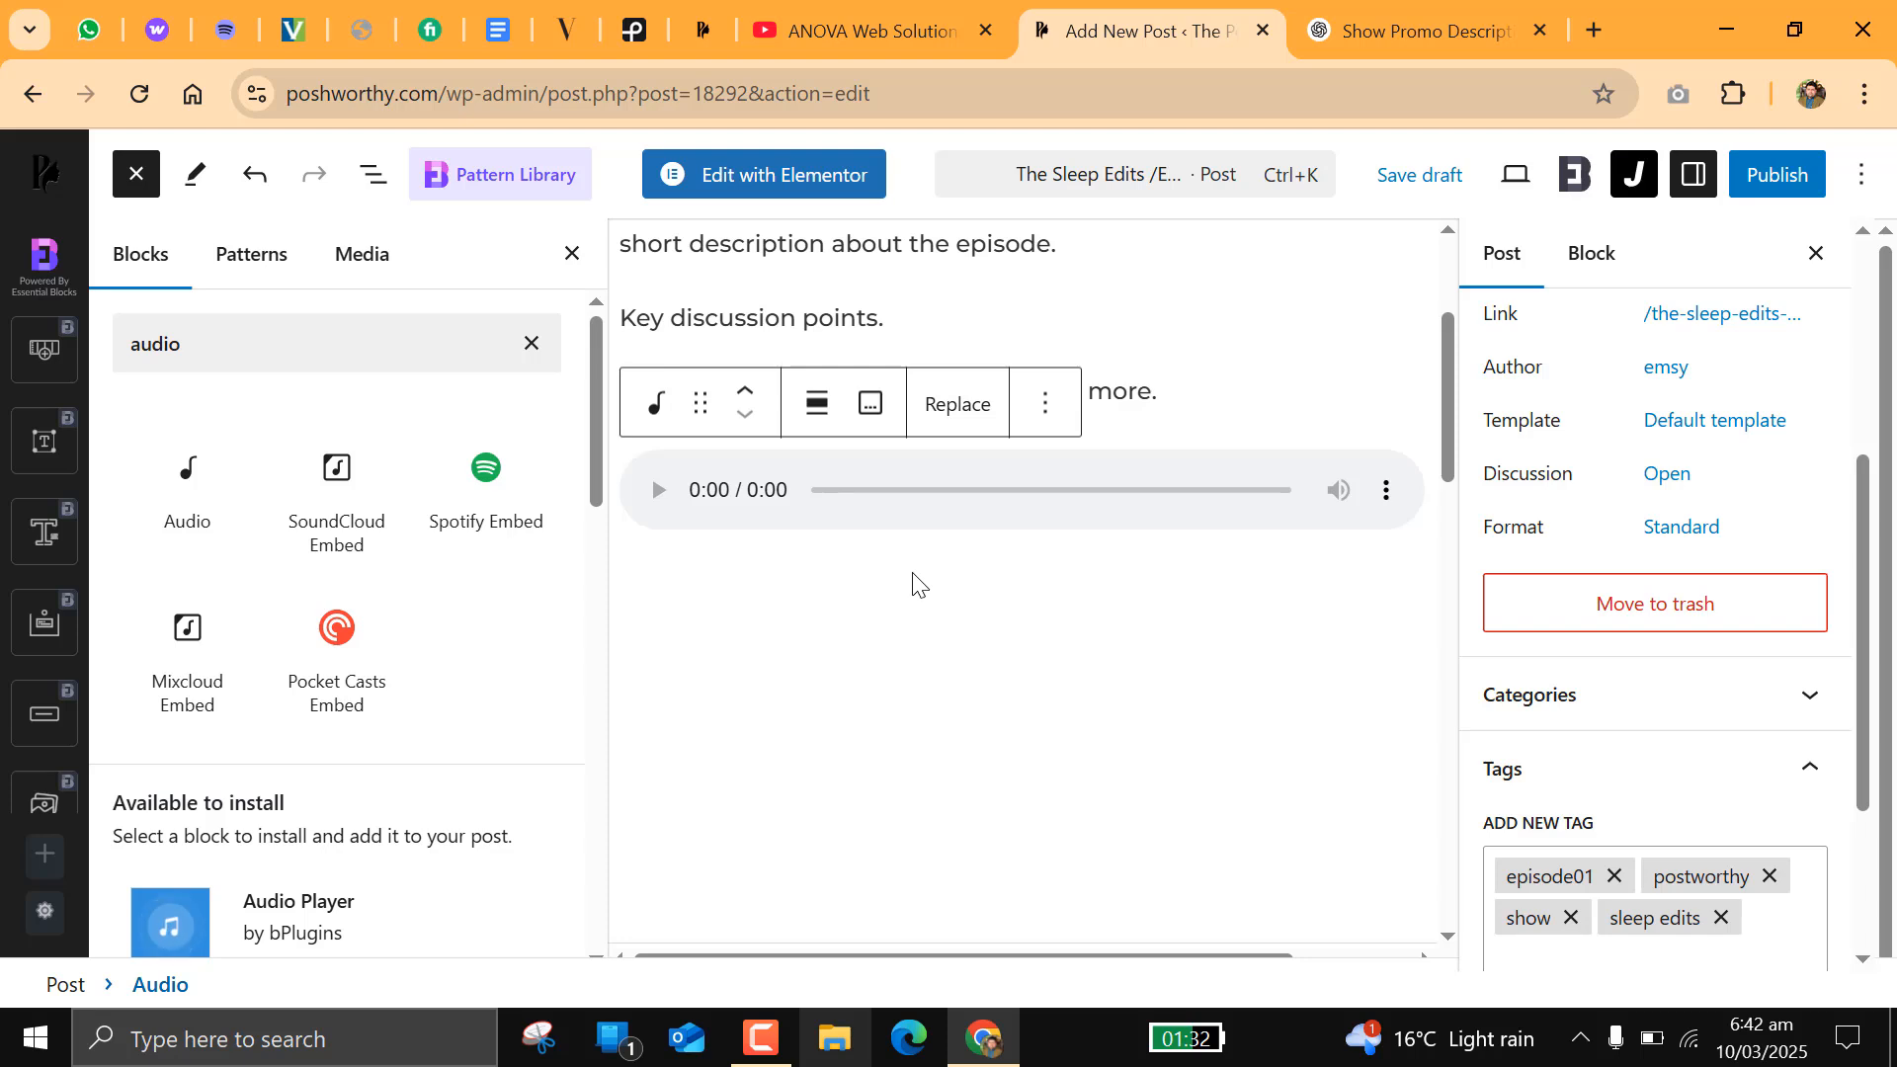
Step: Insert a Spotify Embed block below the audio player in the post
scroll(1237, 771, up, 3)
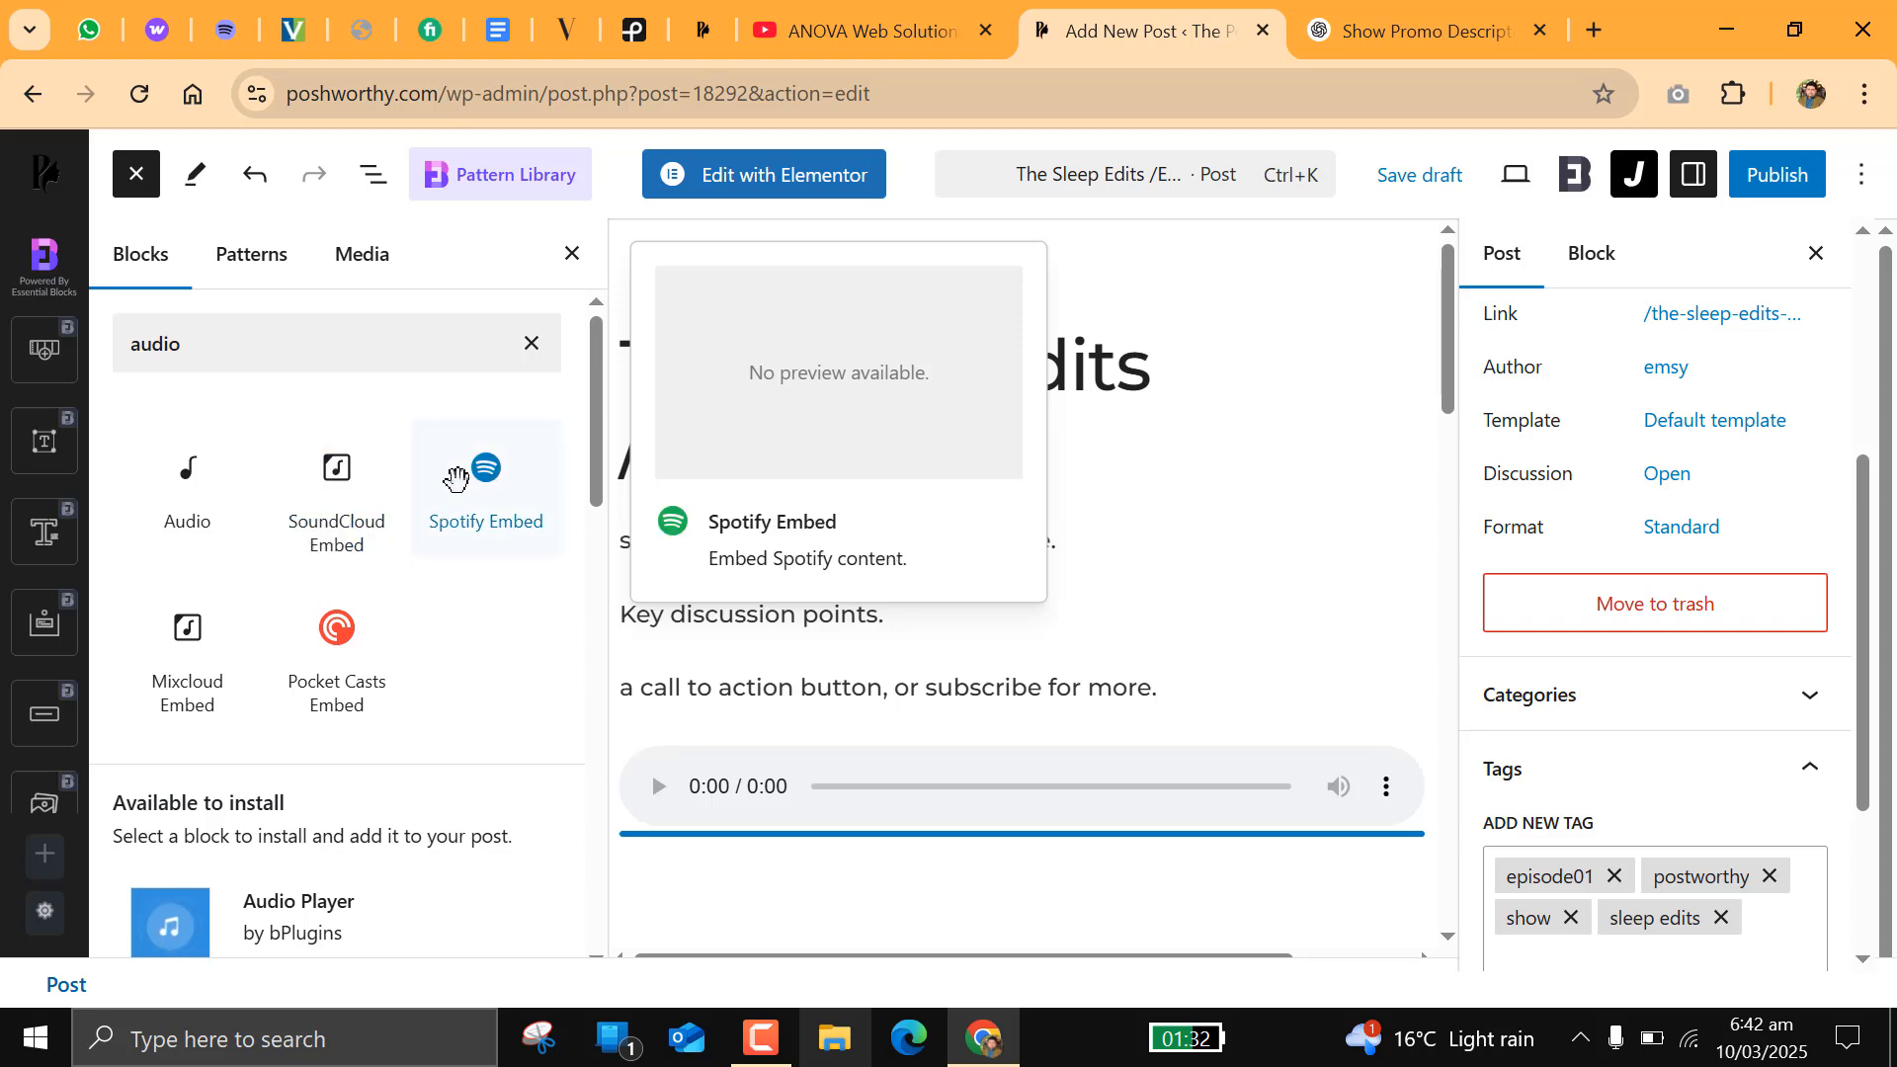
click(486, 480)
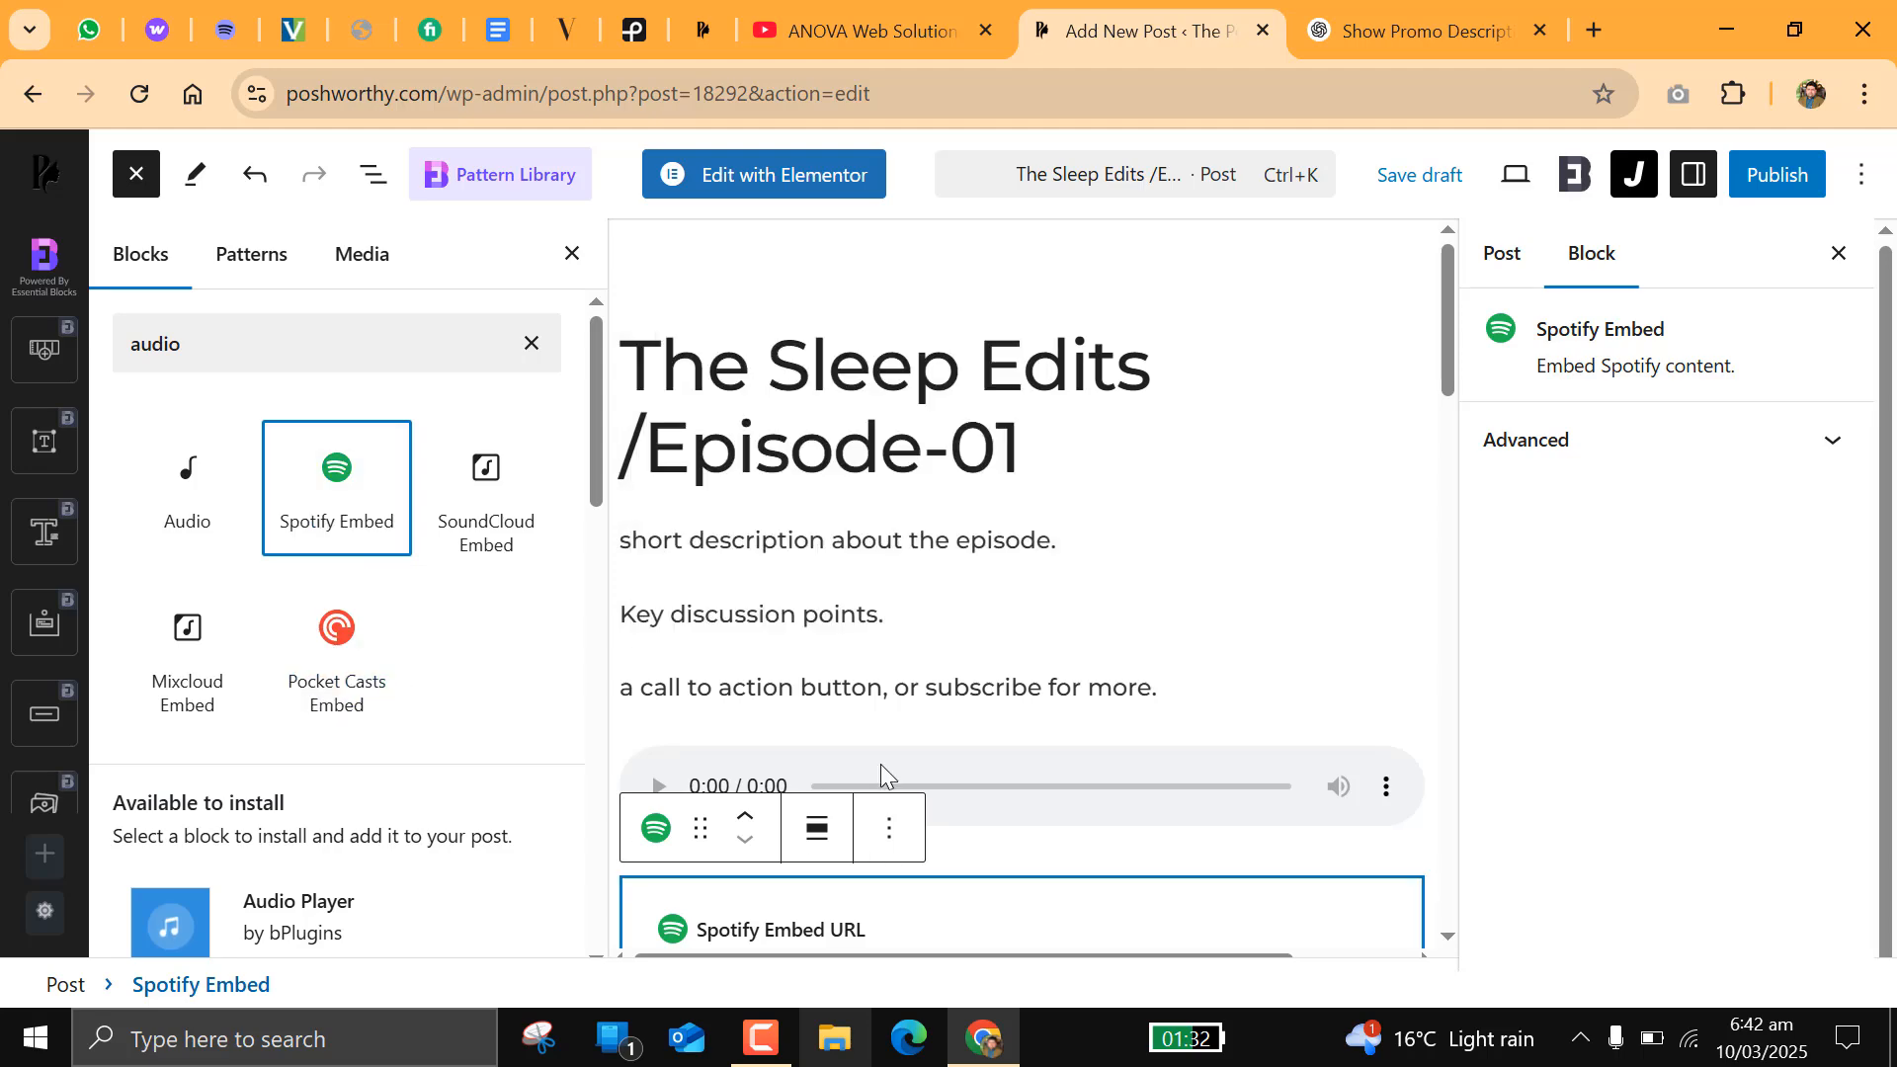
scroll(1117, 767, down, 3)
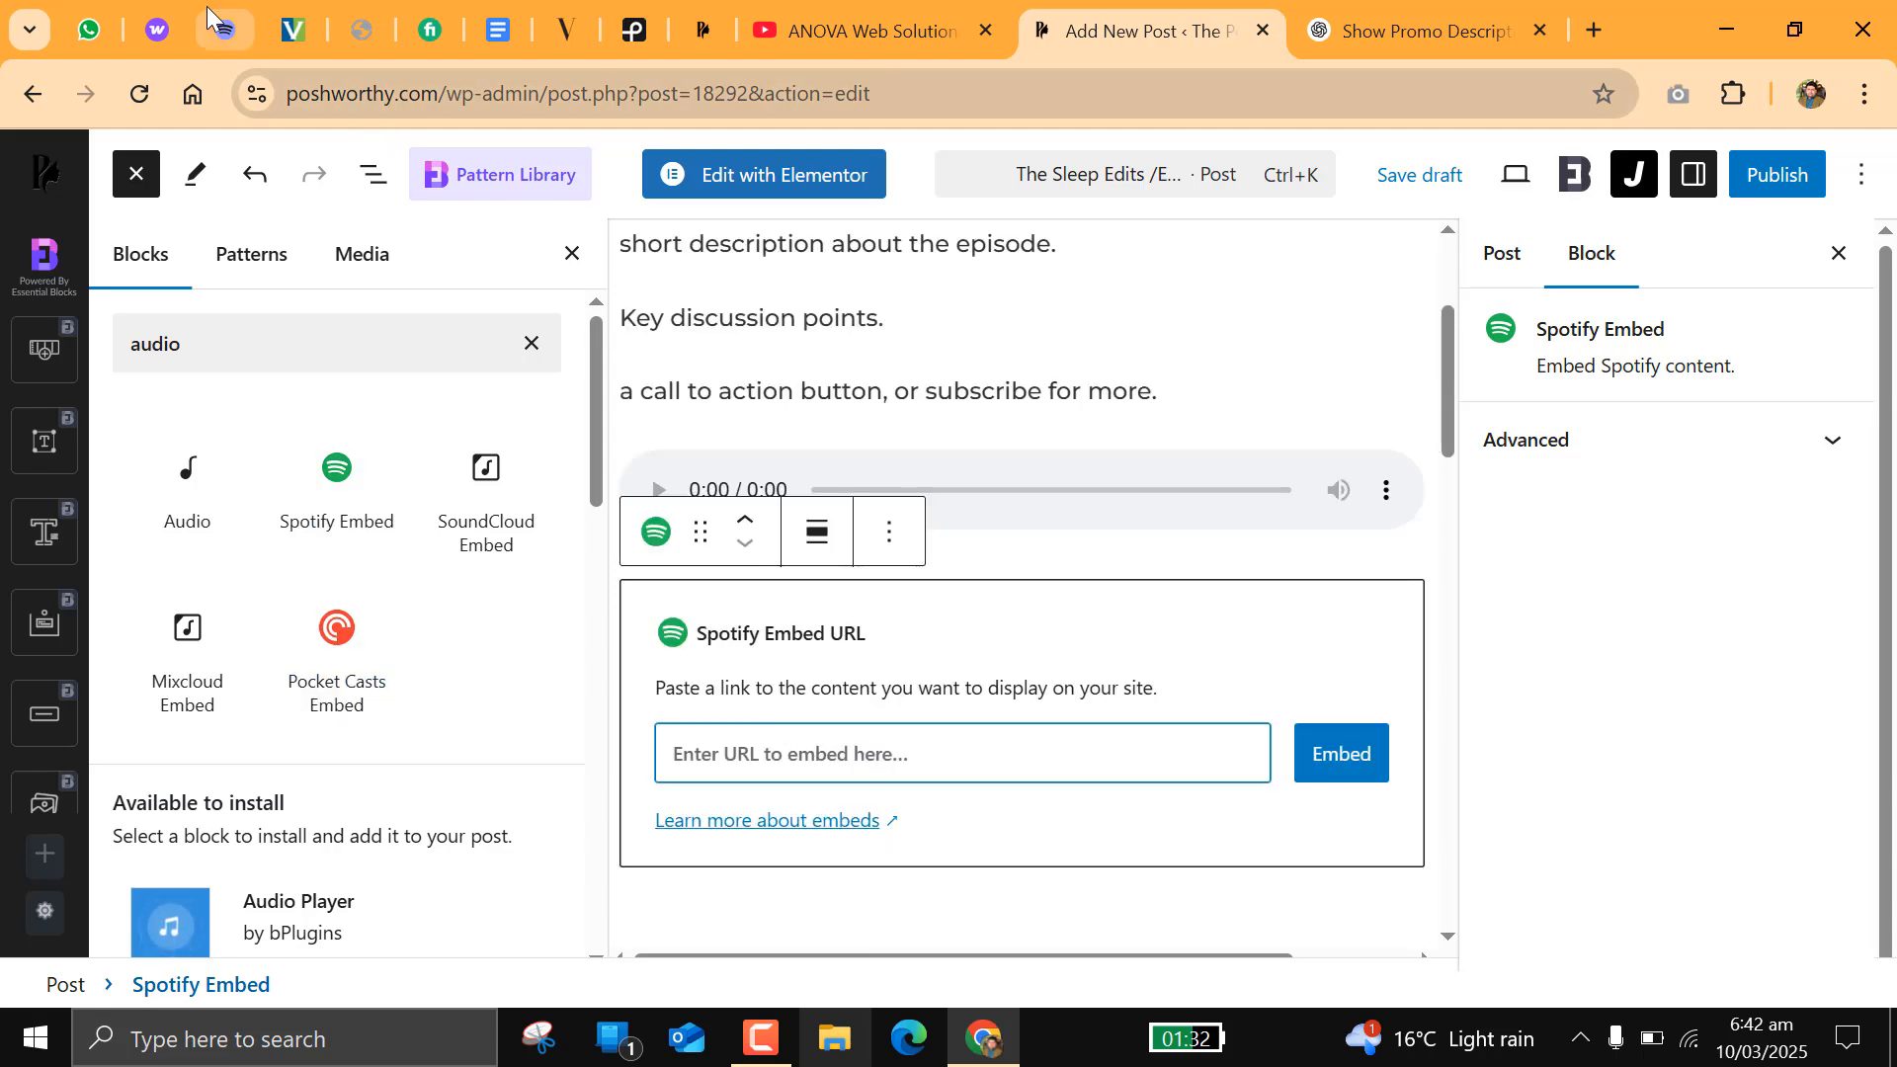
Step: Switch to Spotify for Creators and copy the public link to the episode "The Aimbitions of Michael Jackson's"
key(ctrl+3)
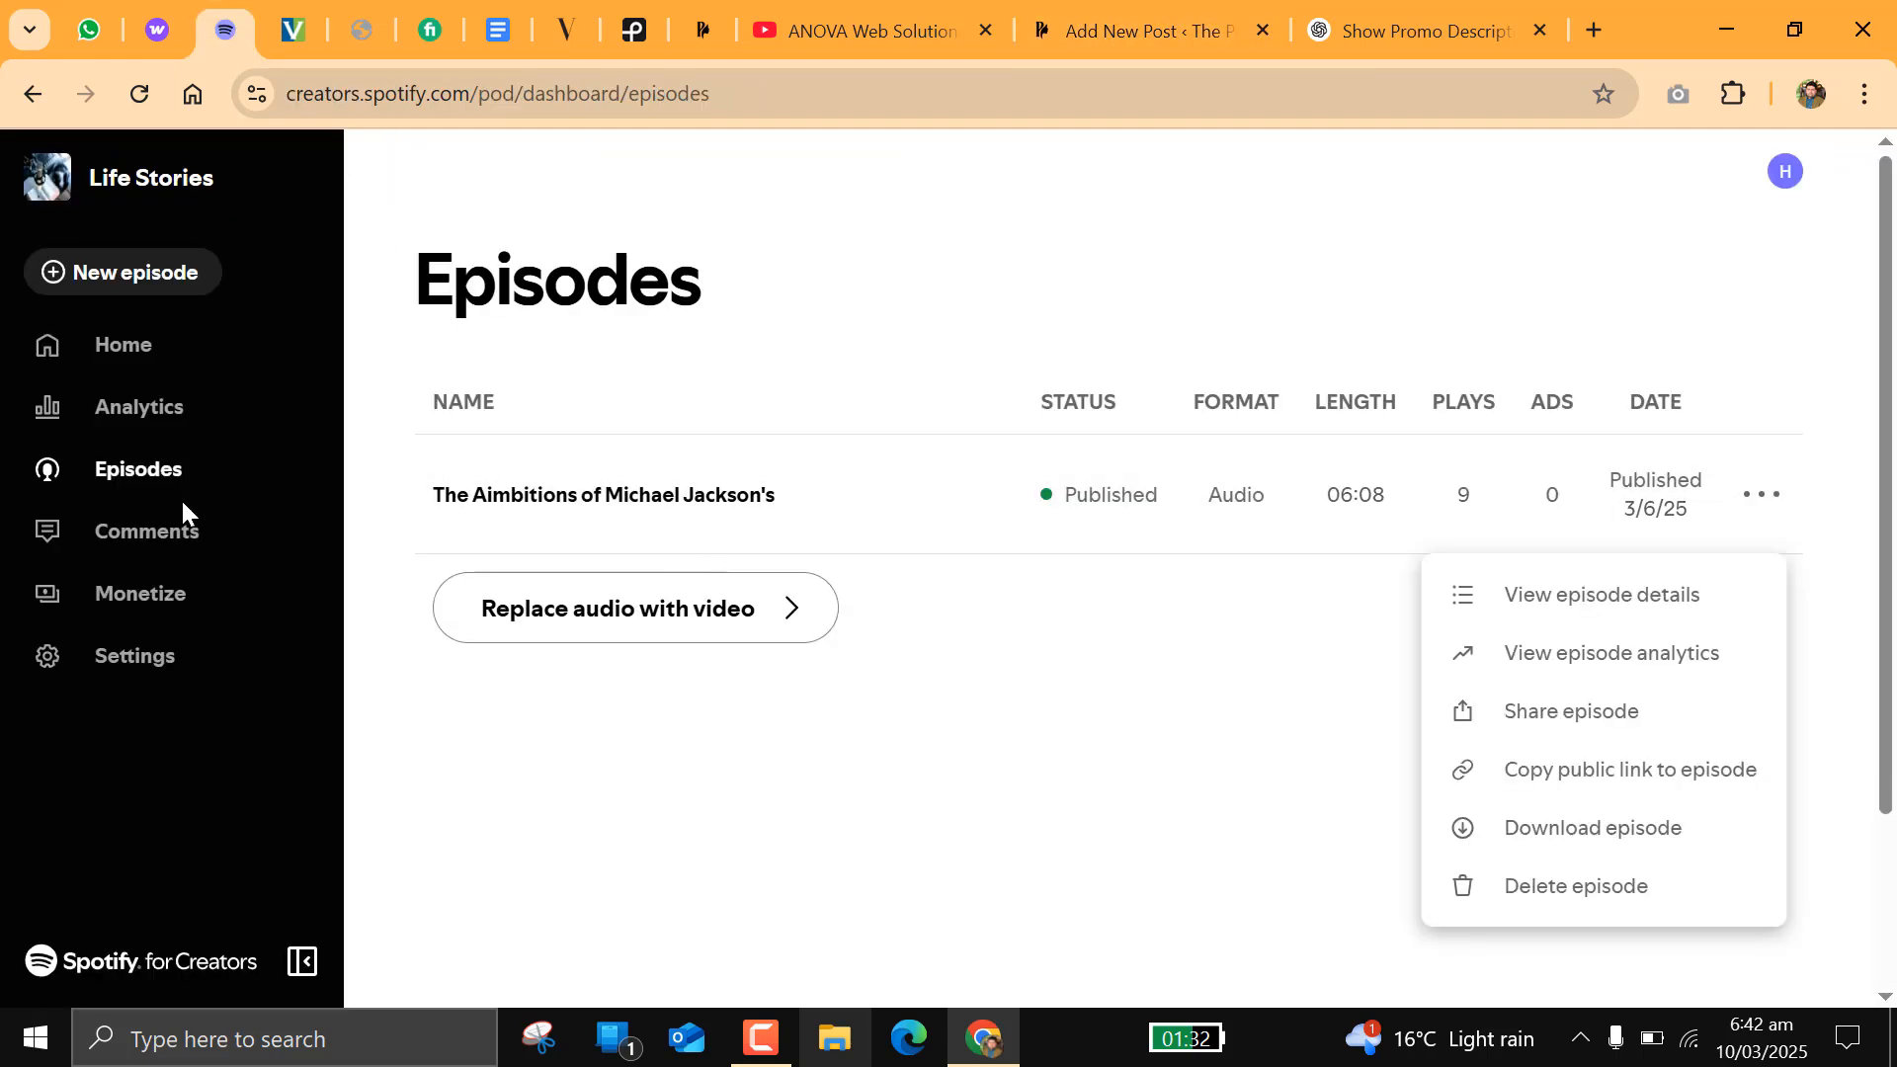
click(151, 462)
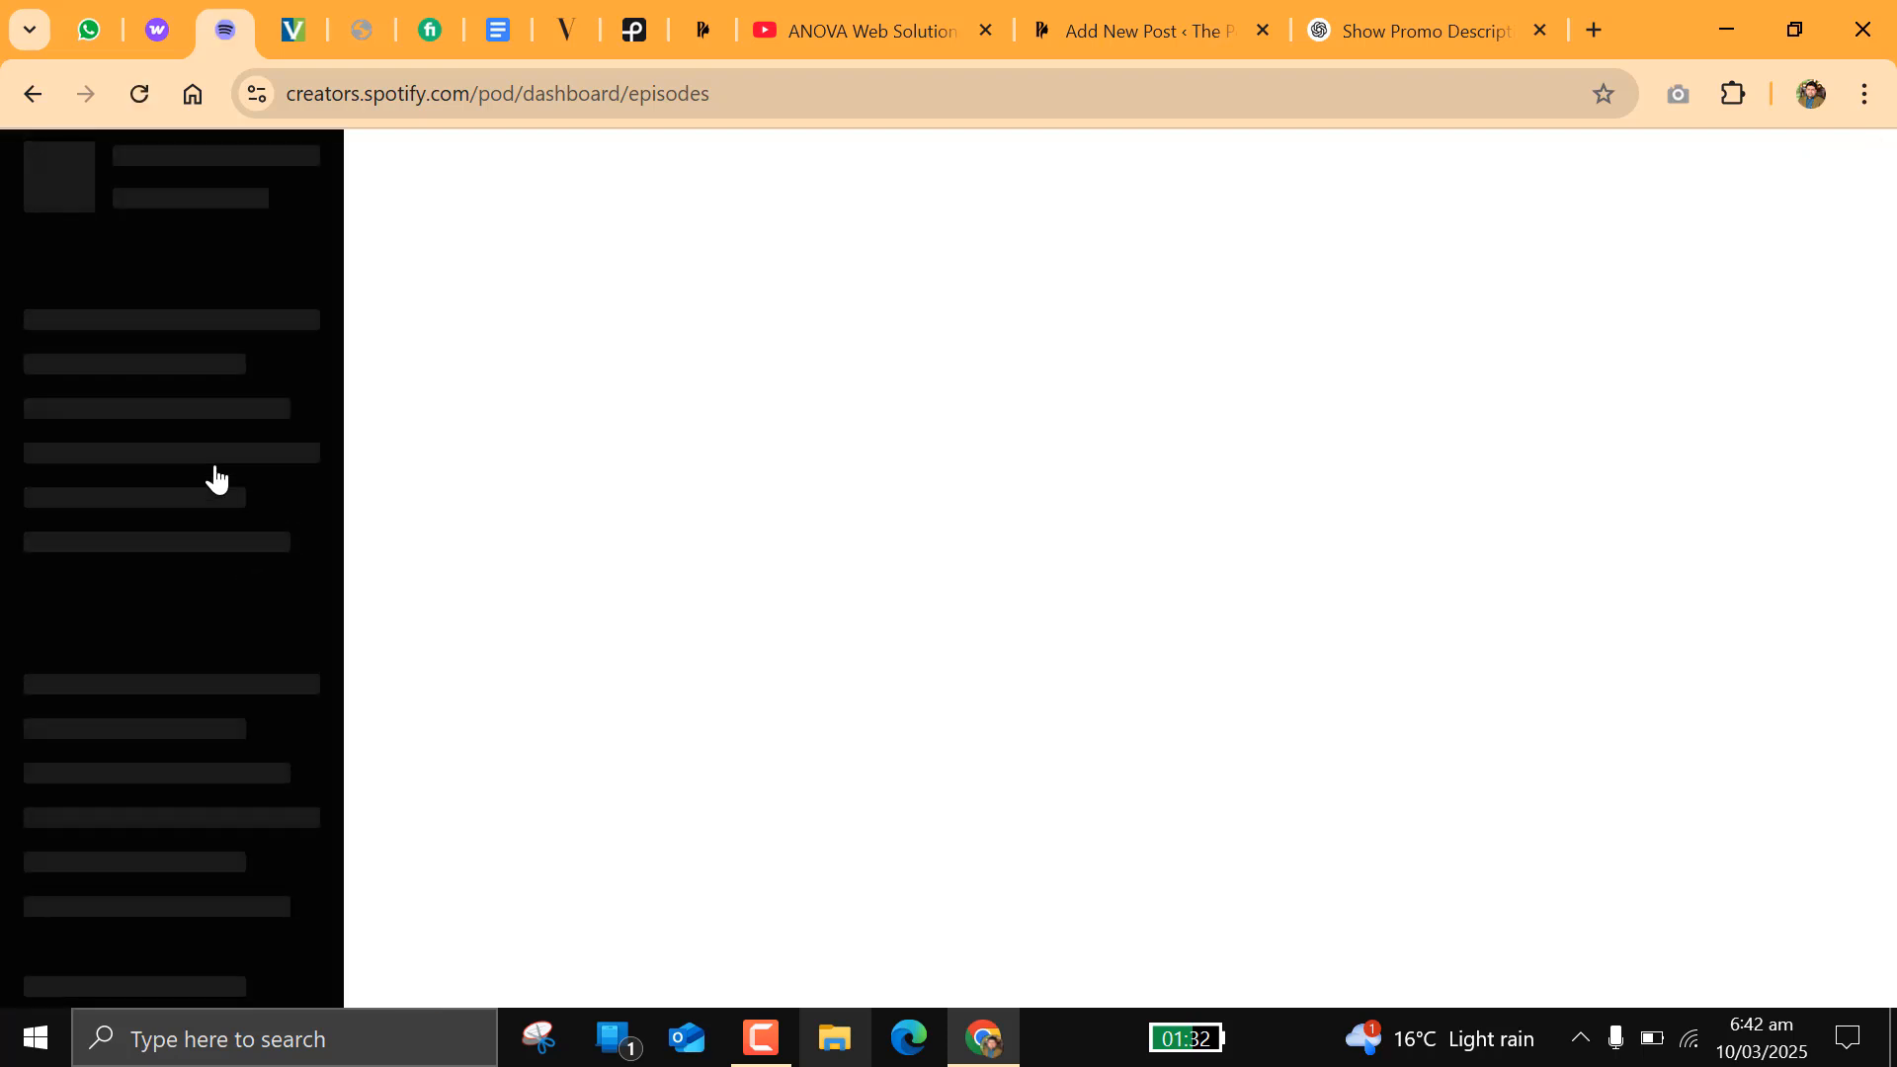
click(1759, 491)
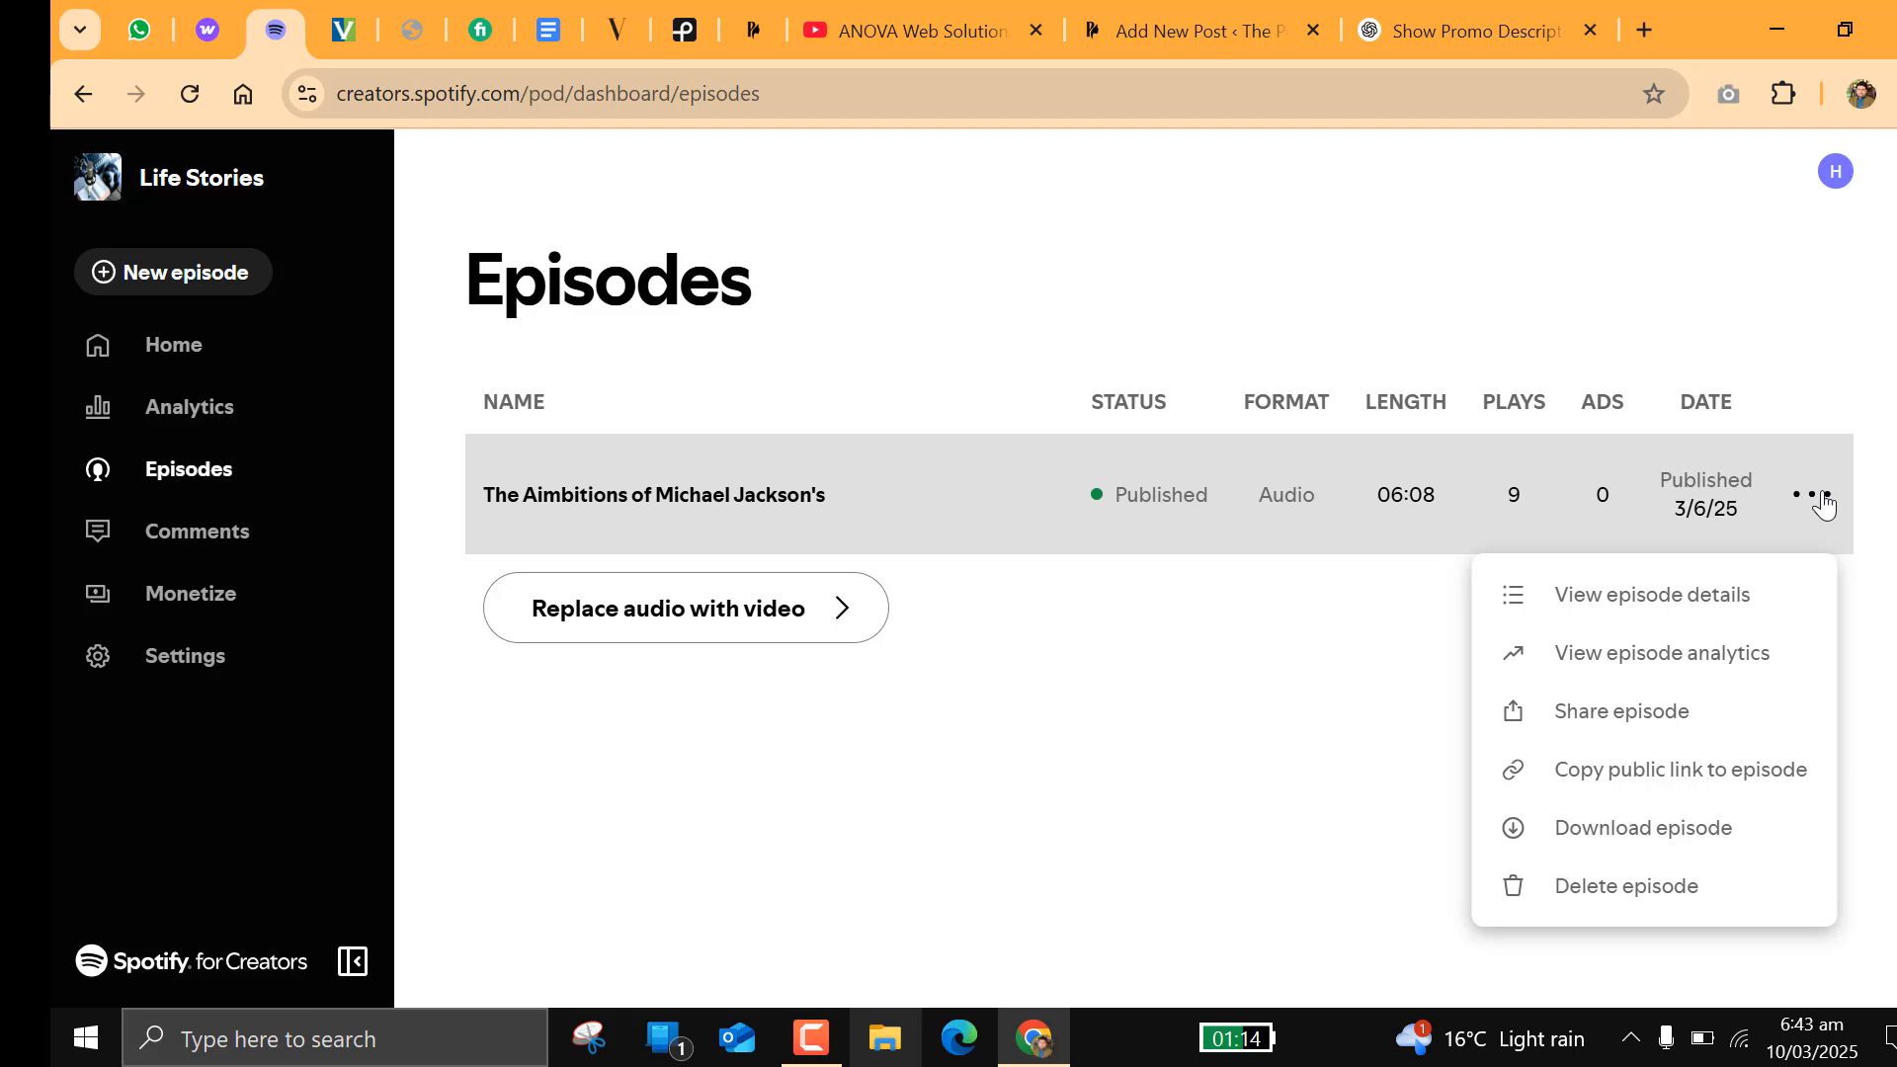
click(1812, 494)
click(1812, 494)
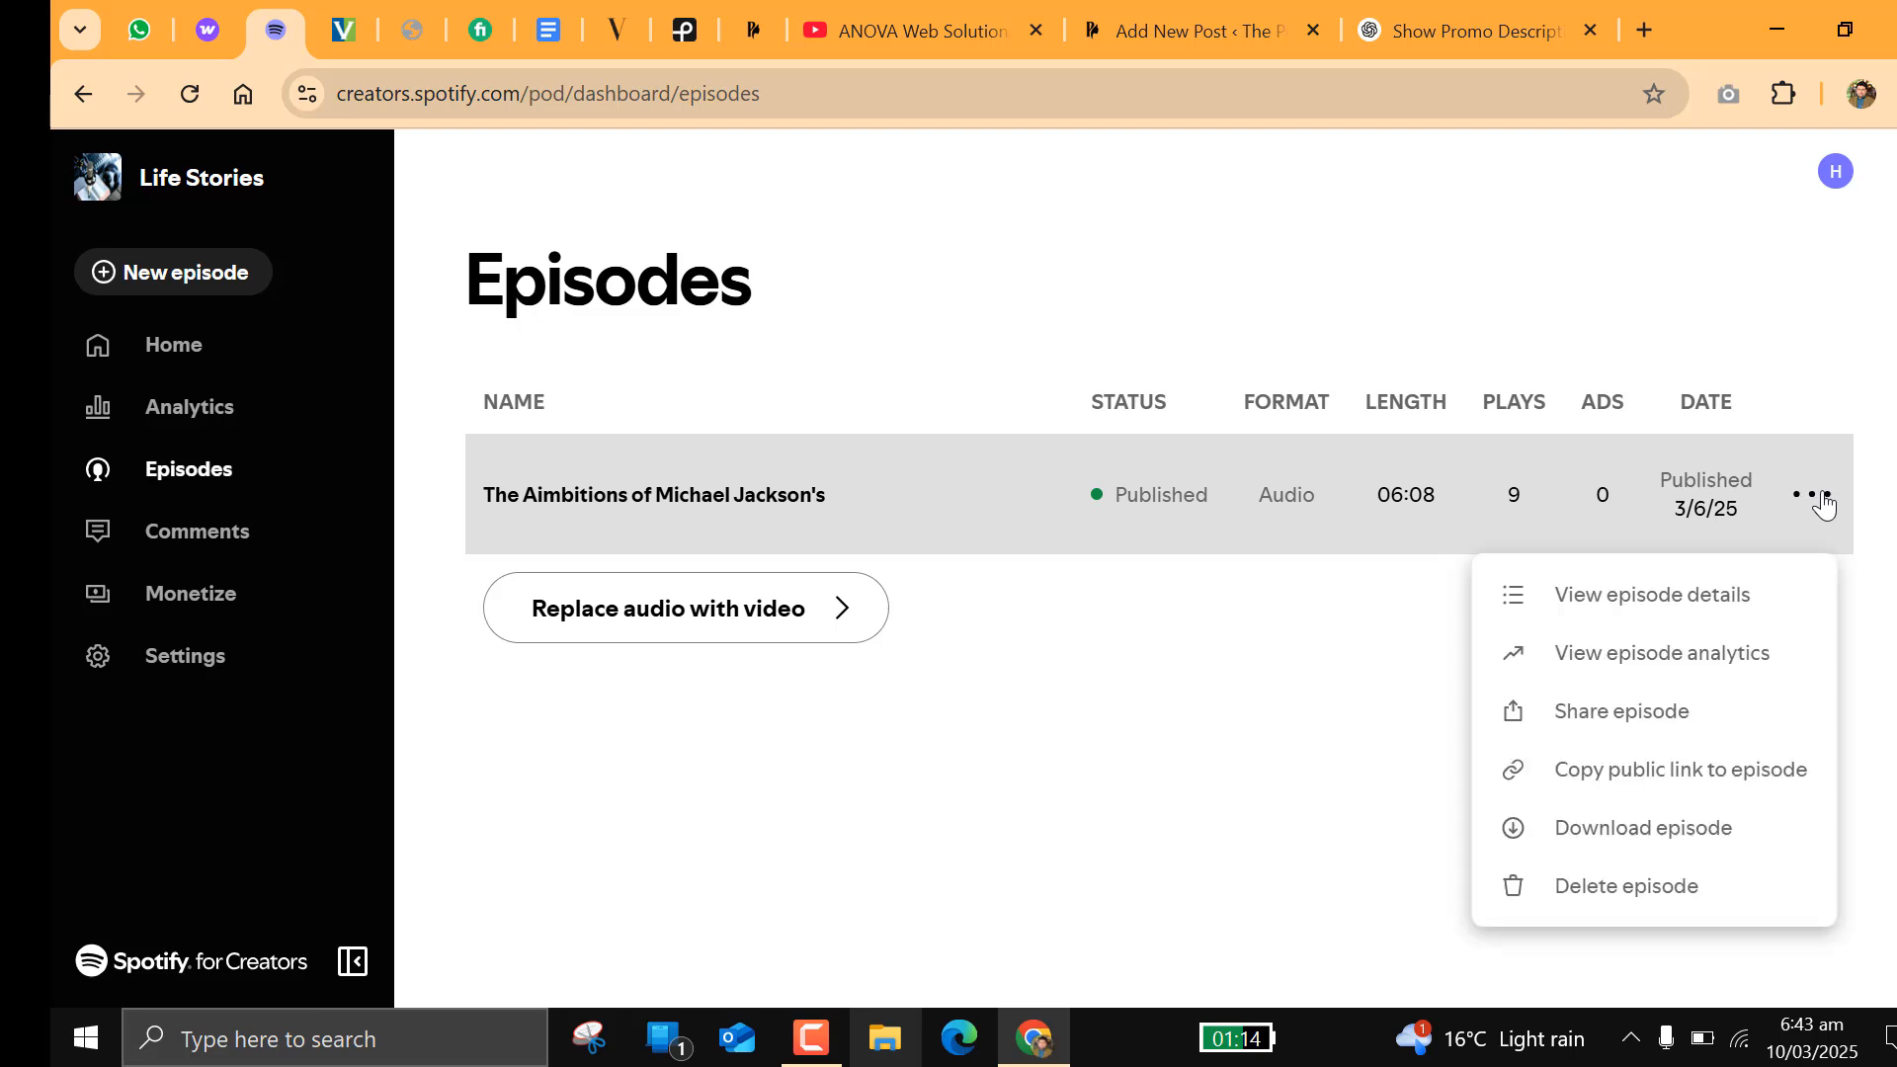
click(1632, 773)
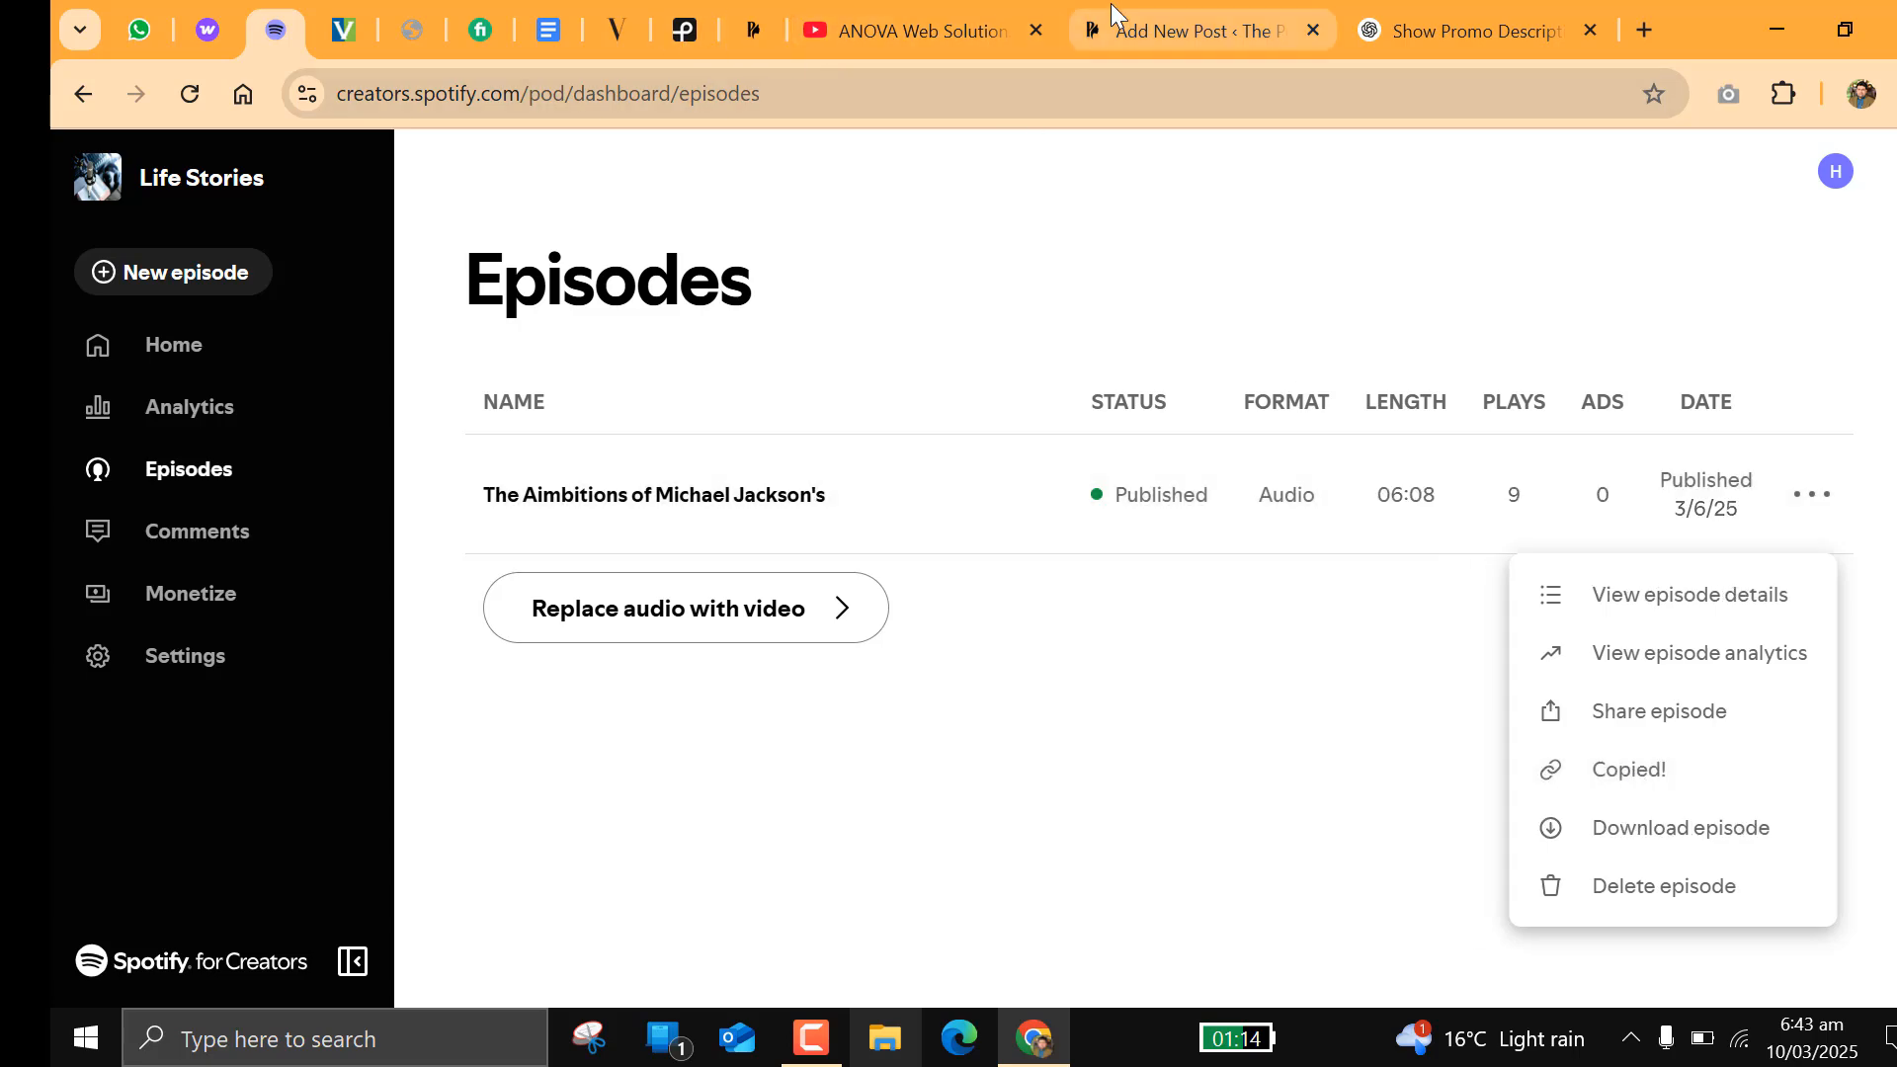
Step: Return to the WordPress post and embed the copied episode link in the Spotify Embed block
click(1137, 15)
click(920, 748)
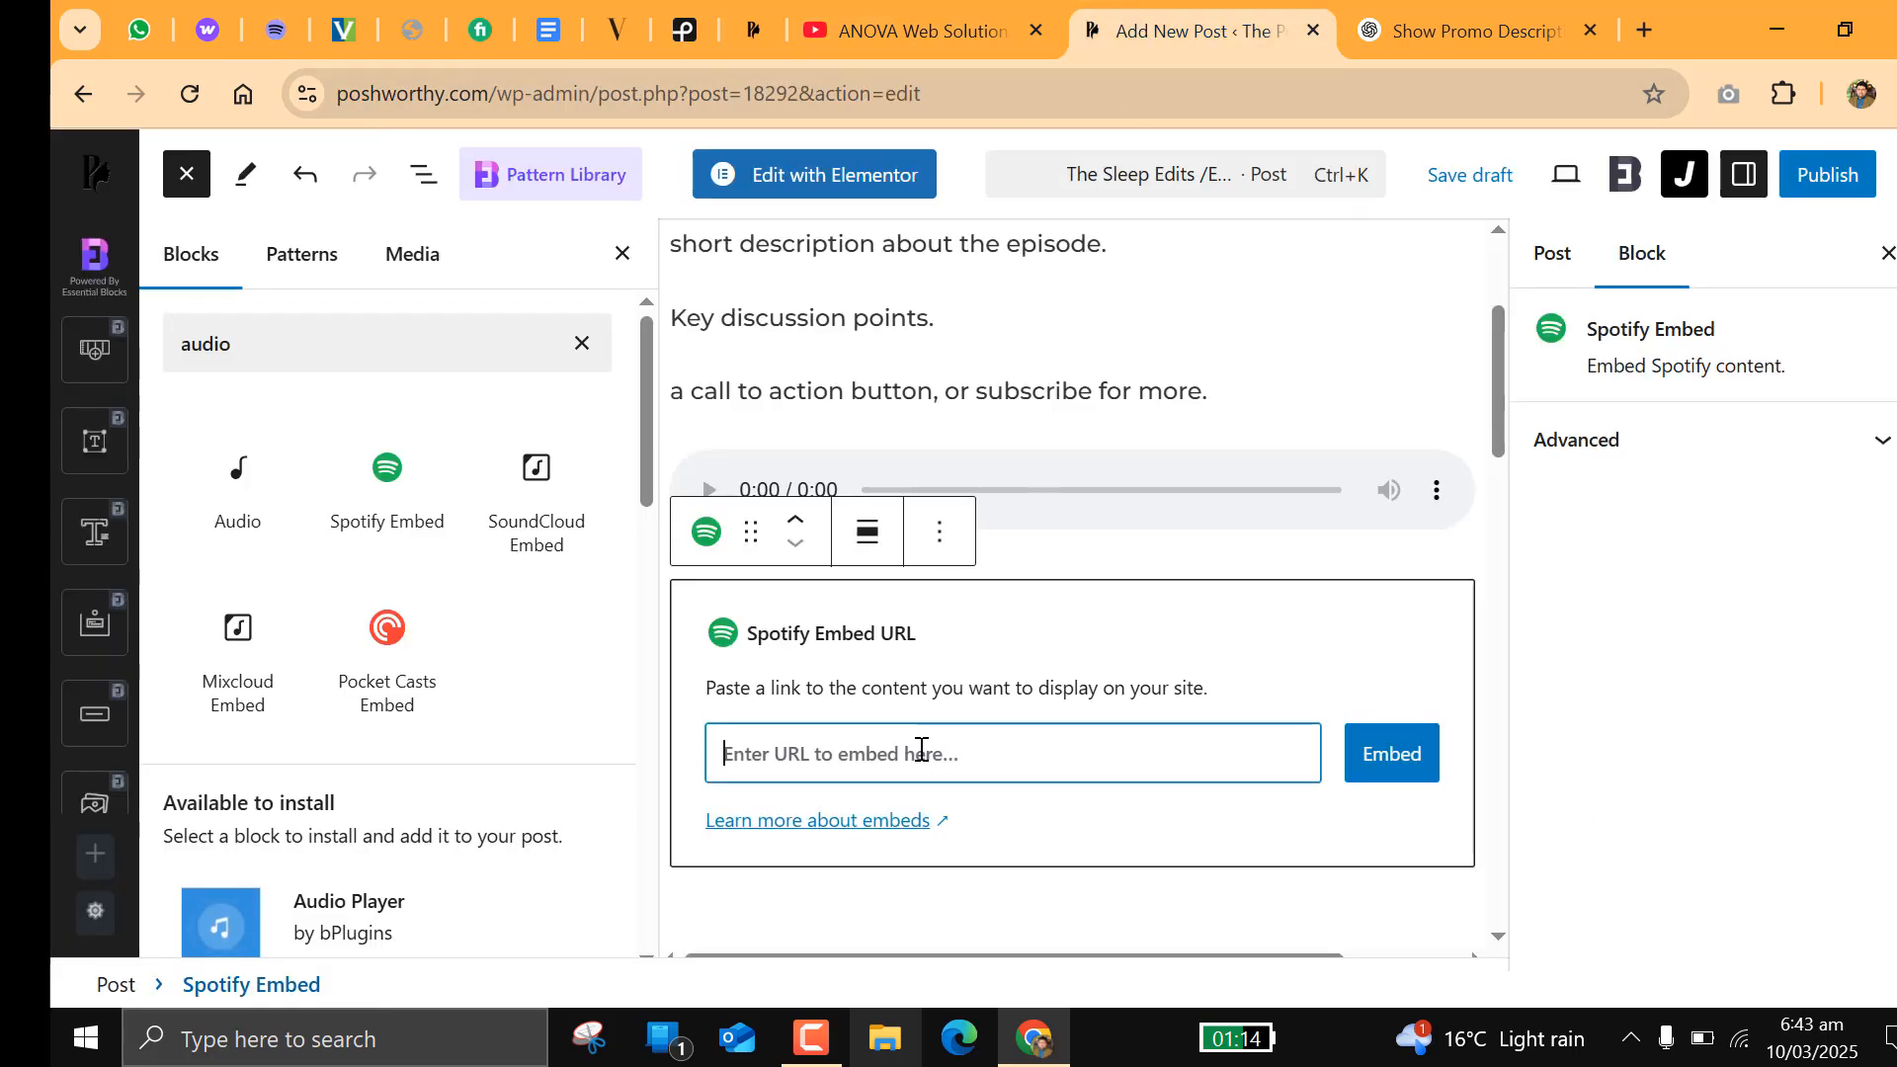
right_click(921, 748)
click(969, 401)
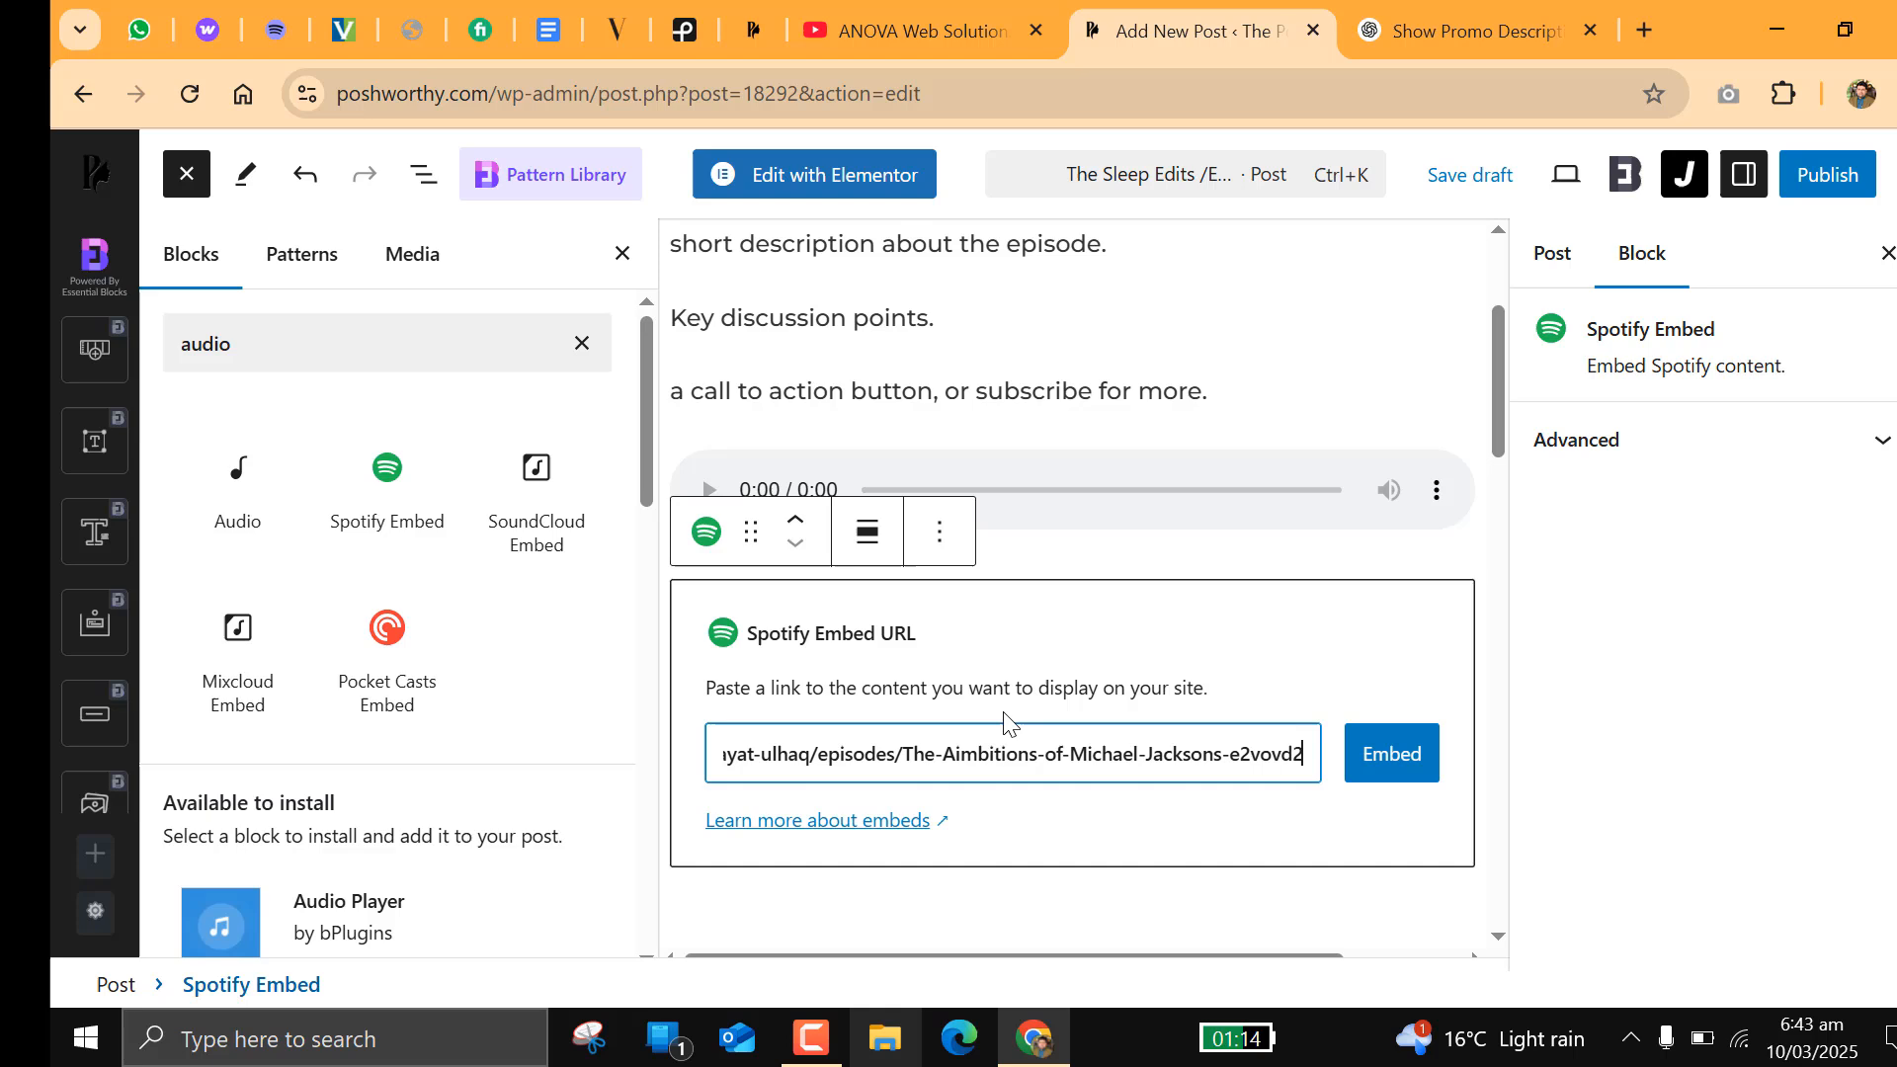
click(1386, 776)
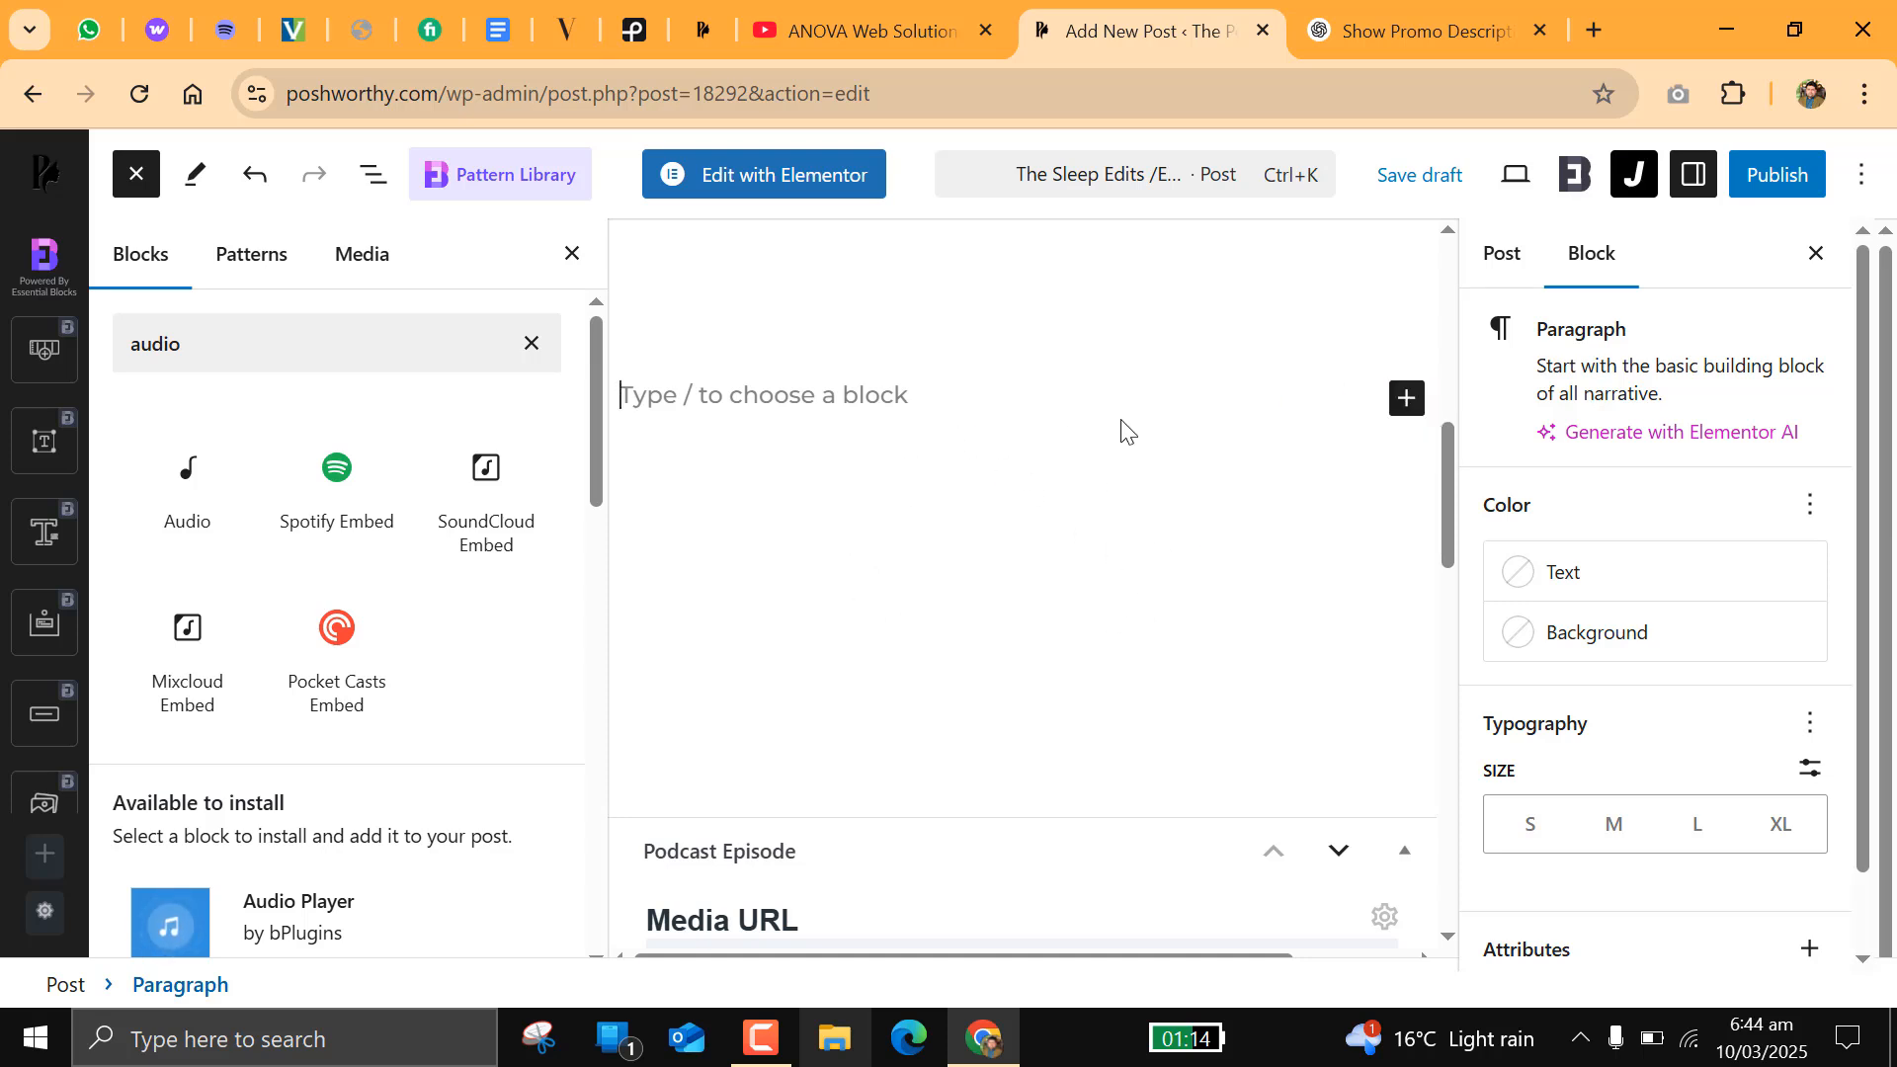
Step: Insert a YouTube Embed block below the Spotify episode and copy the ANOVA Web Solutions video's URL from YouTube
click(1407, 403)
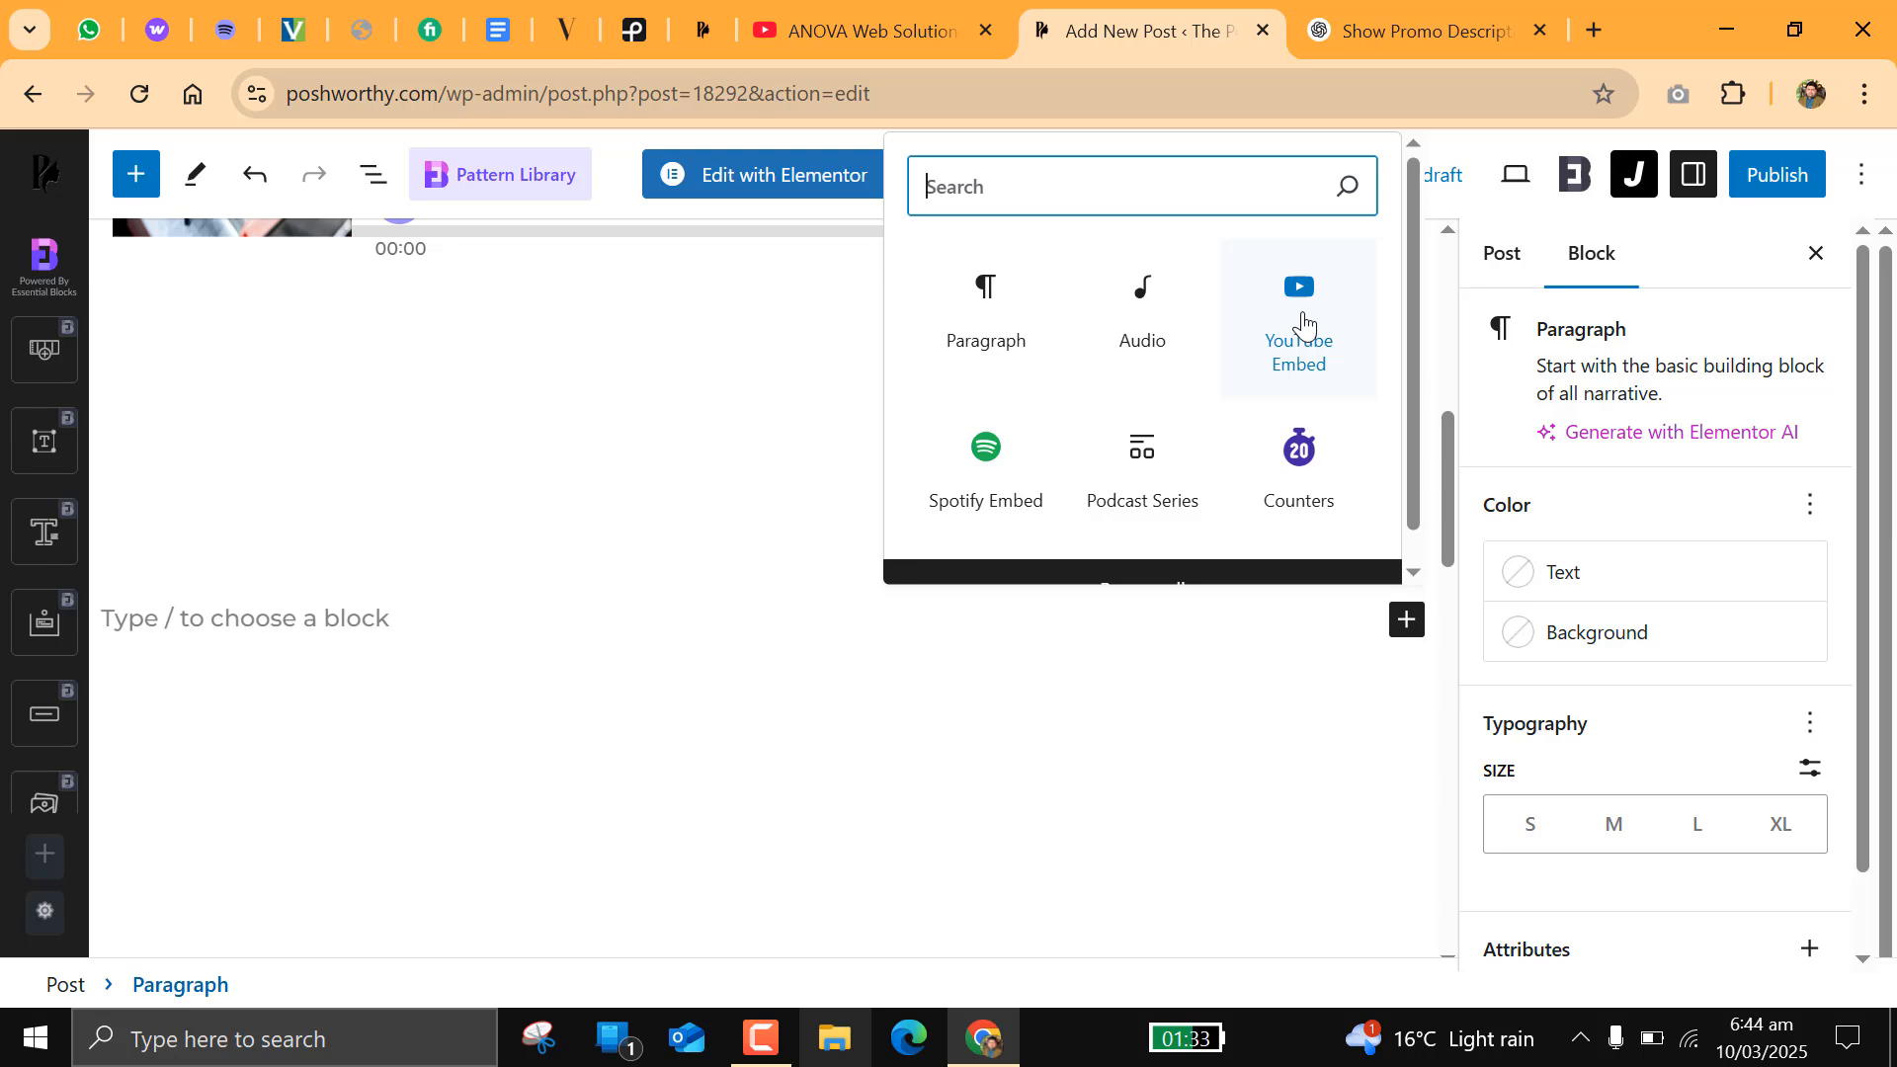
click(1302, 323)
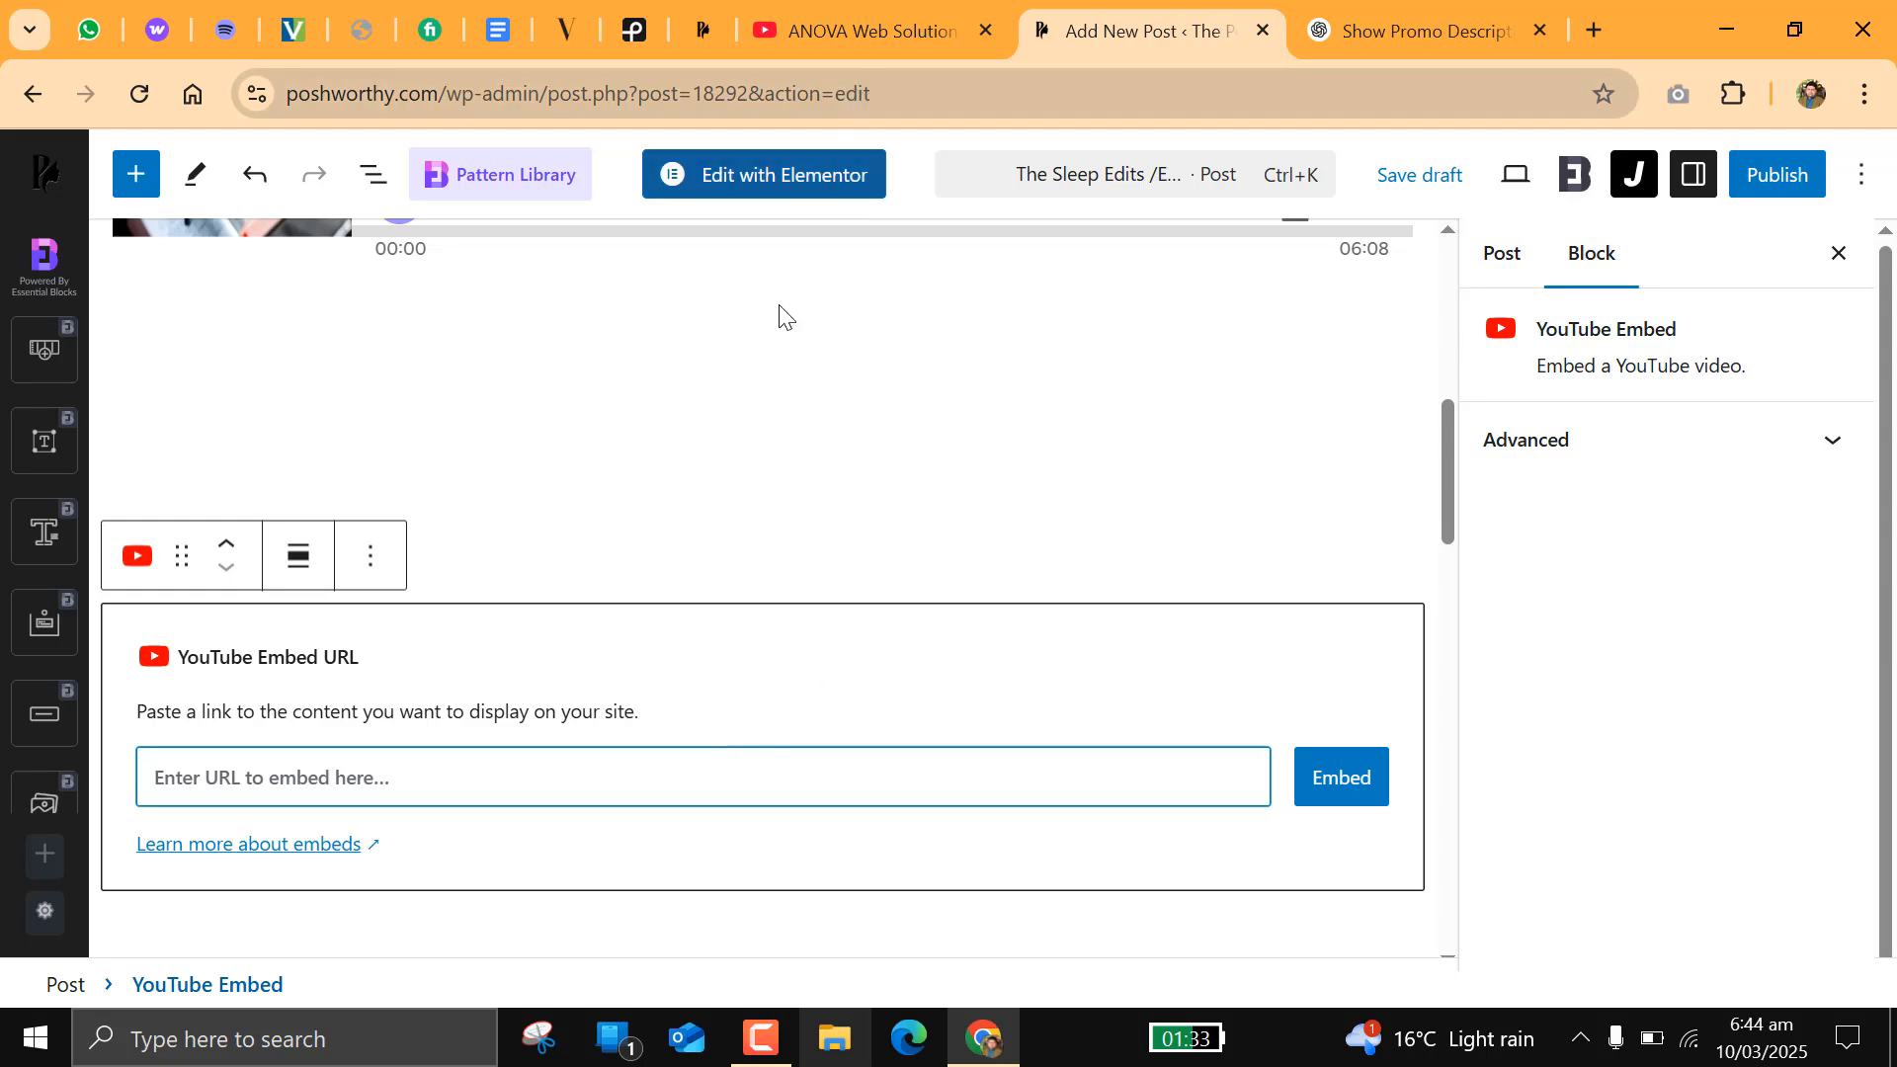
click(856, 24)
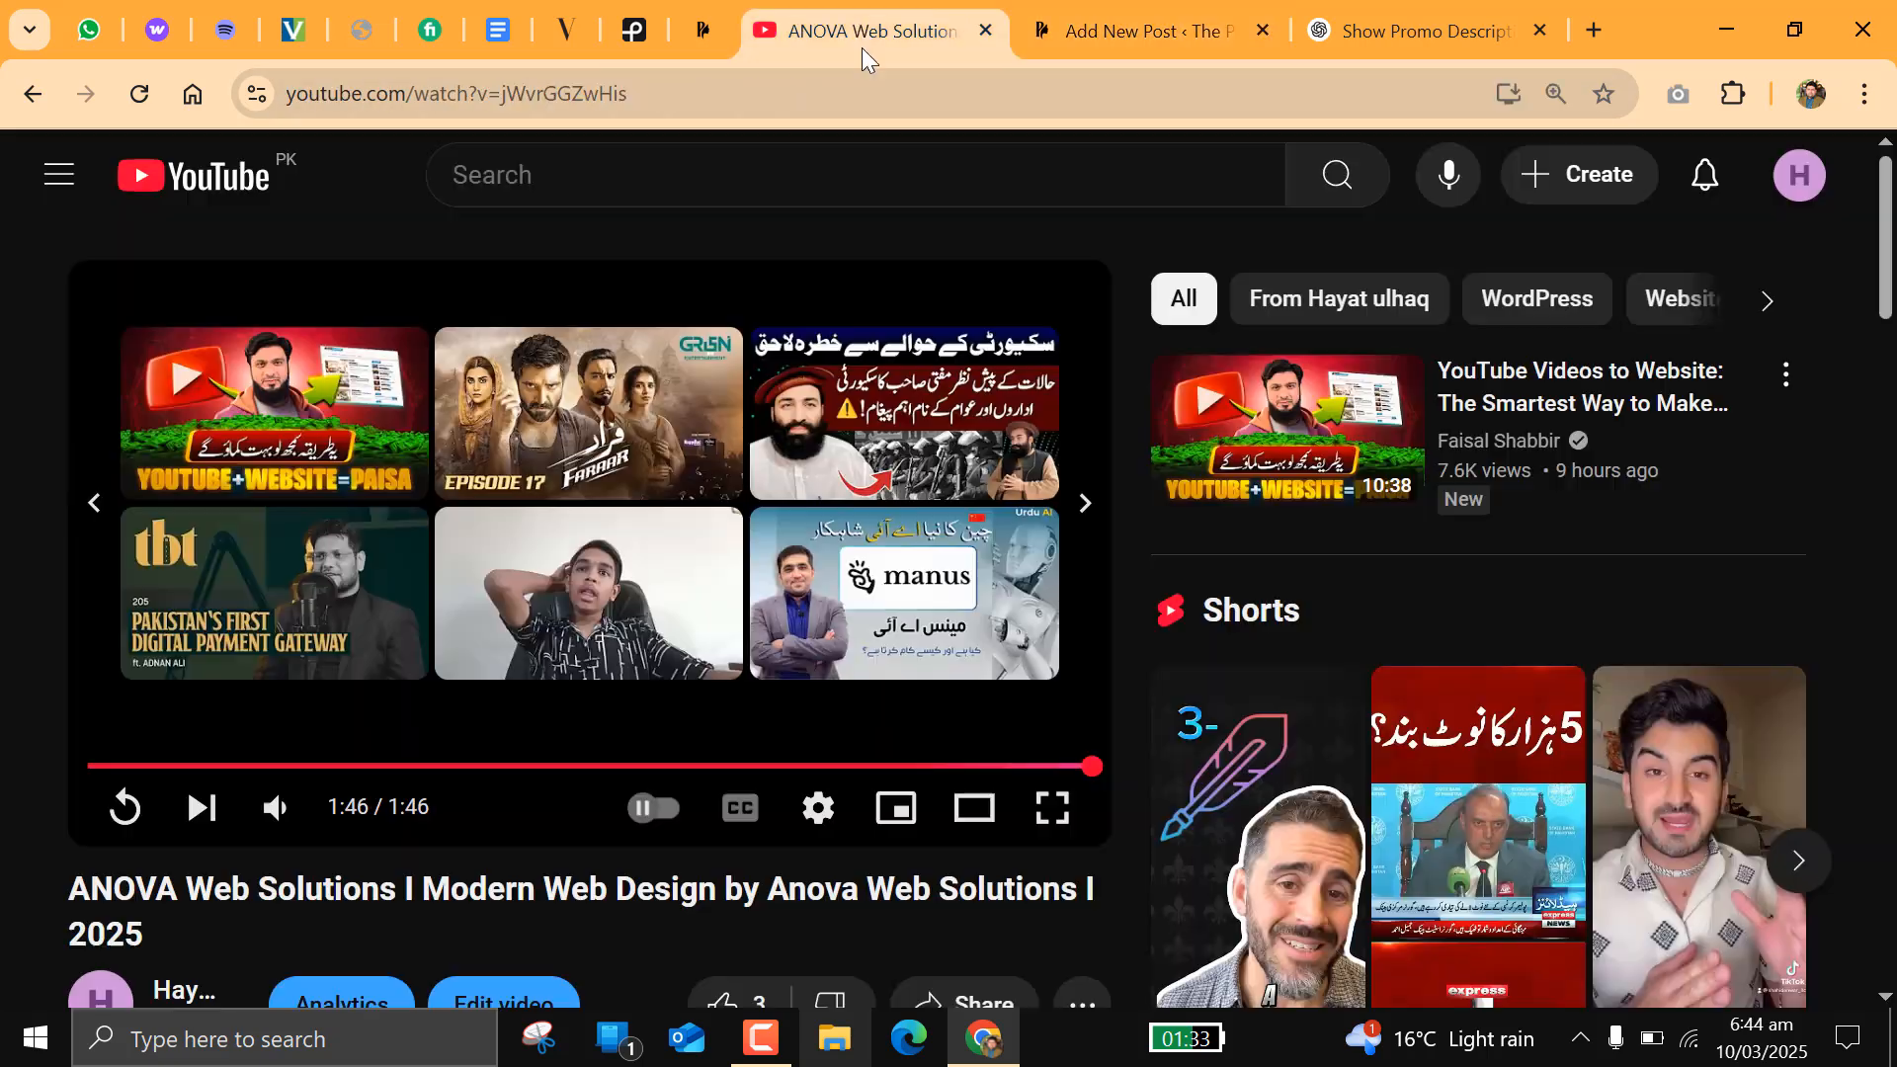
click(561, 95)
right_click(561, 94)
click(649, 387)
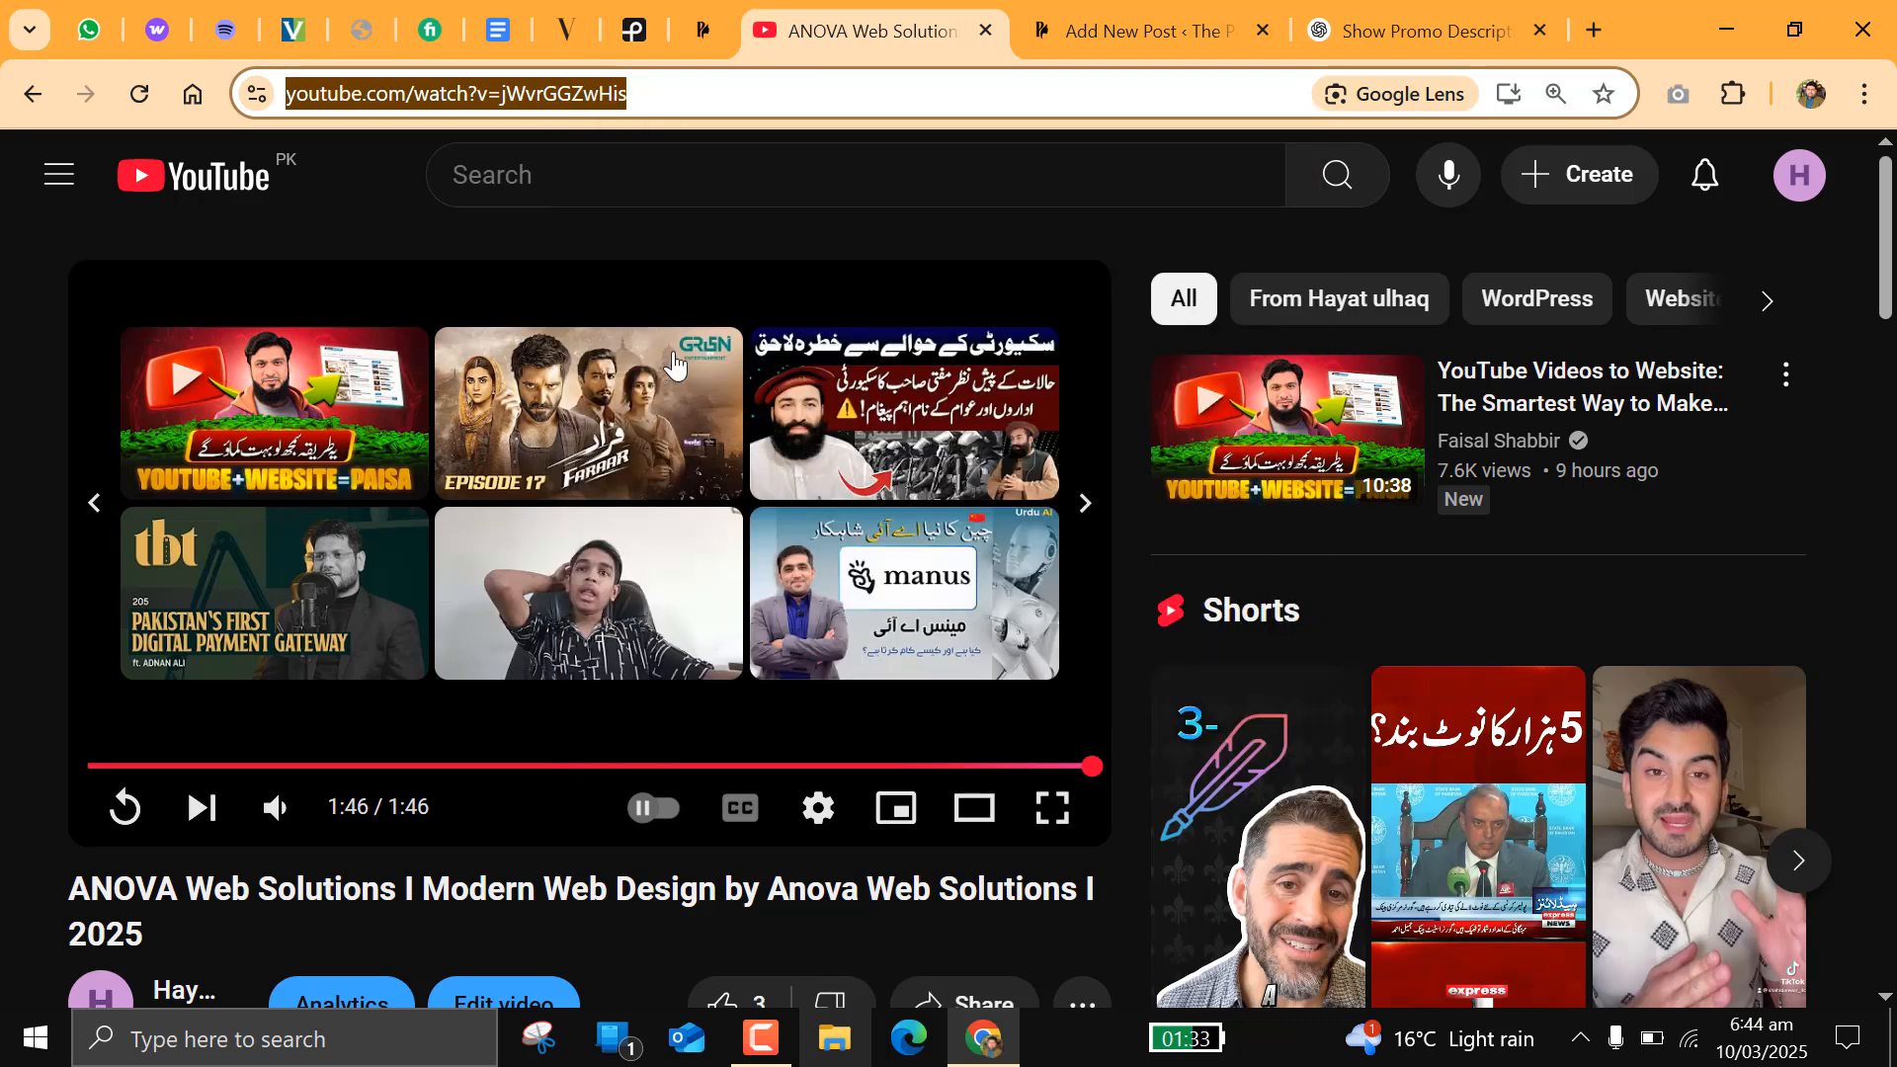
Step: Embed the copied ANOVA Web Solutions video link in the post's YouTube Embed block
click(1146, 14)
right_click(676, 771)
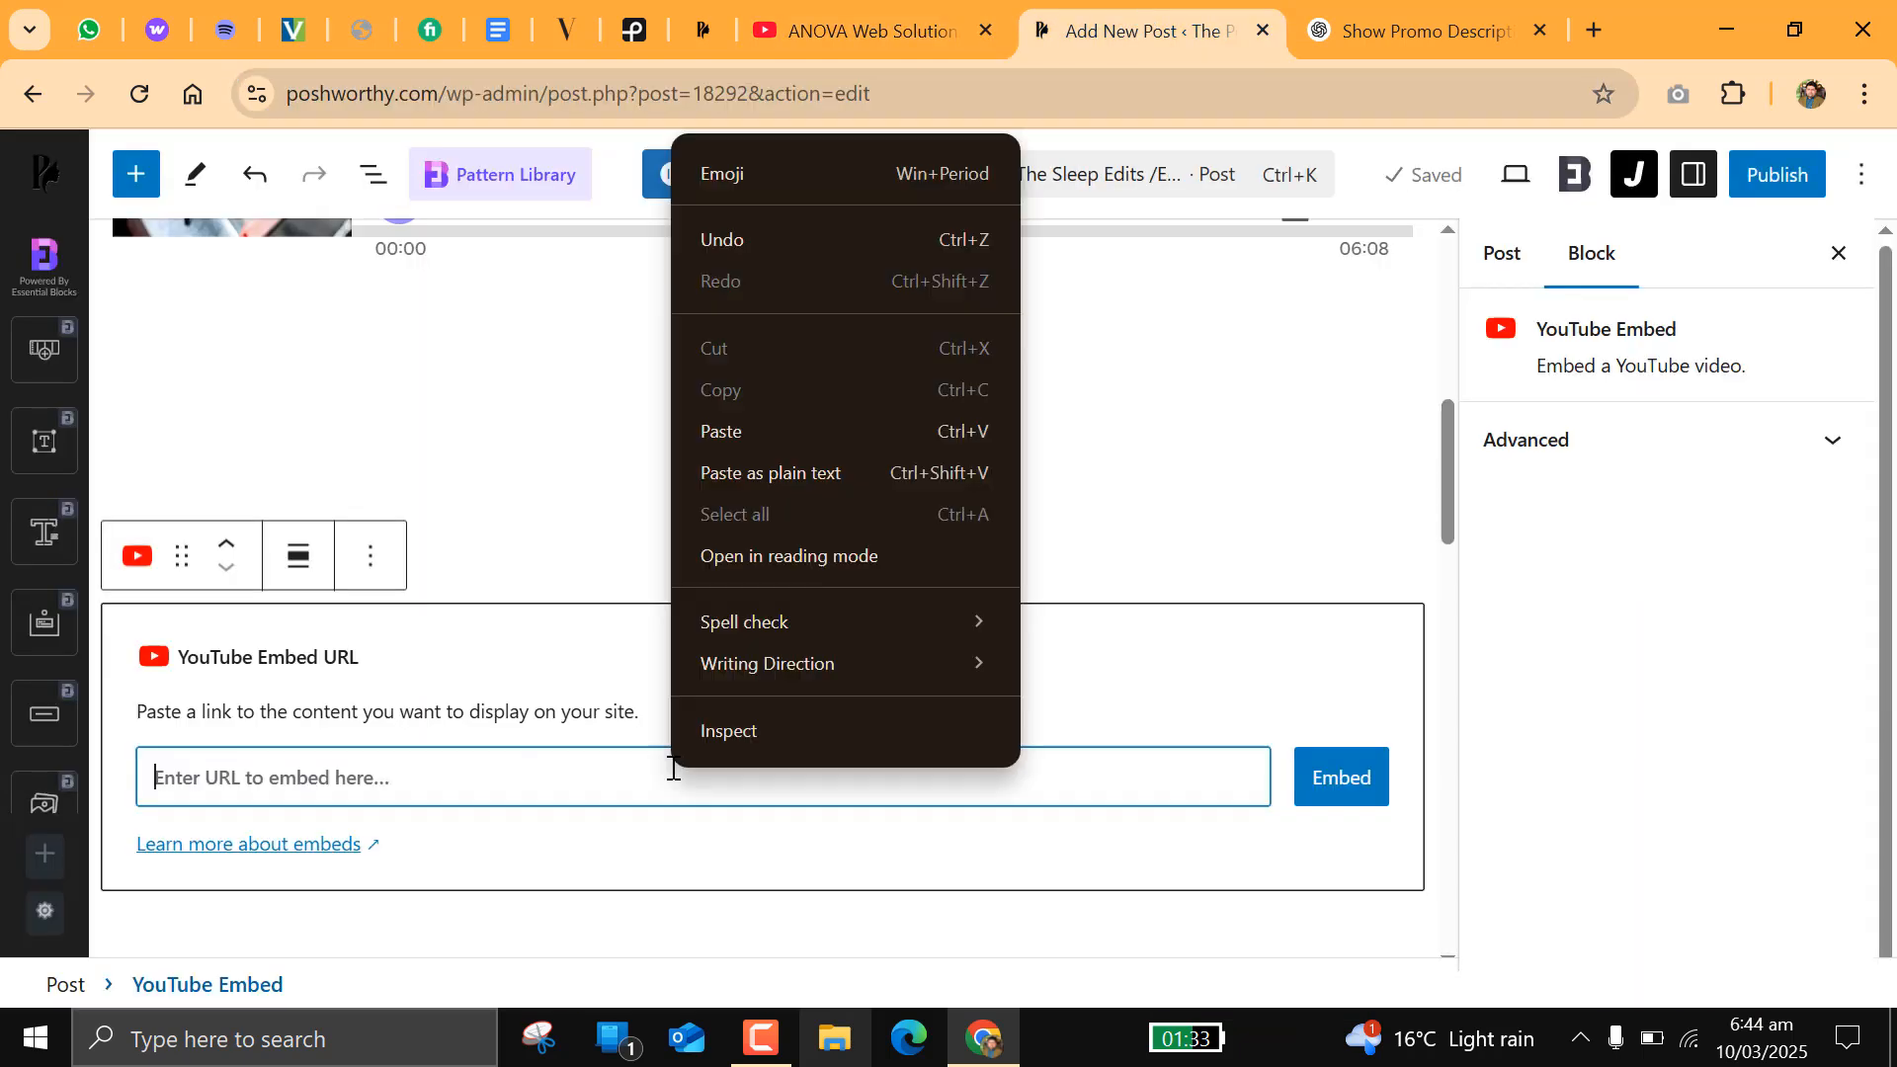
click(737, 456)
click(1344, 791)
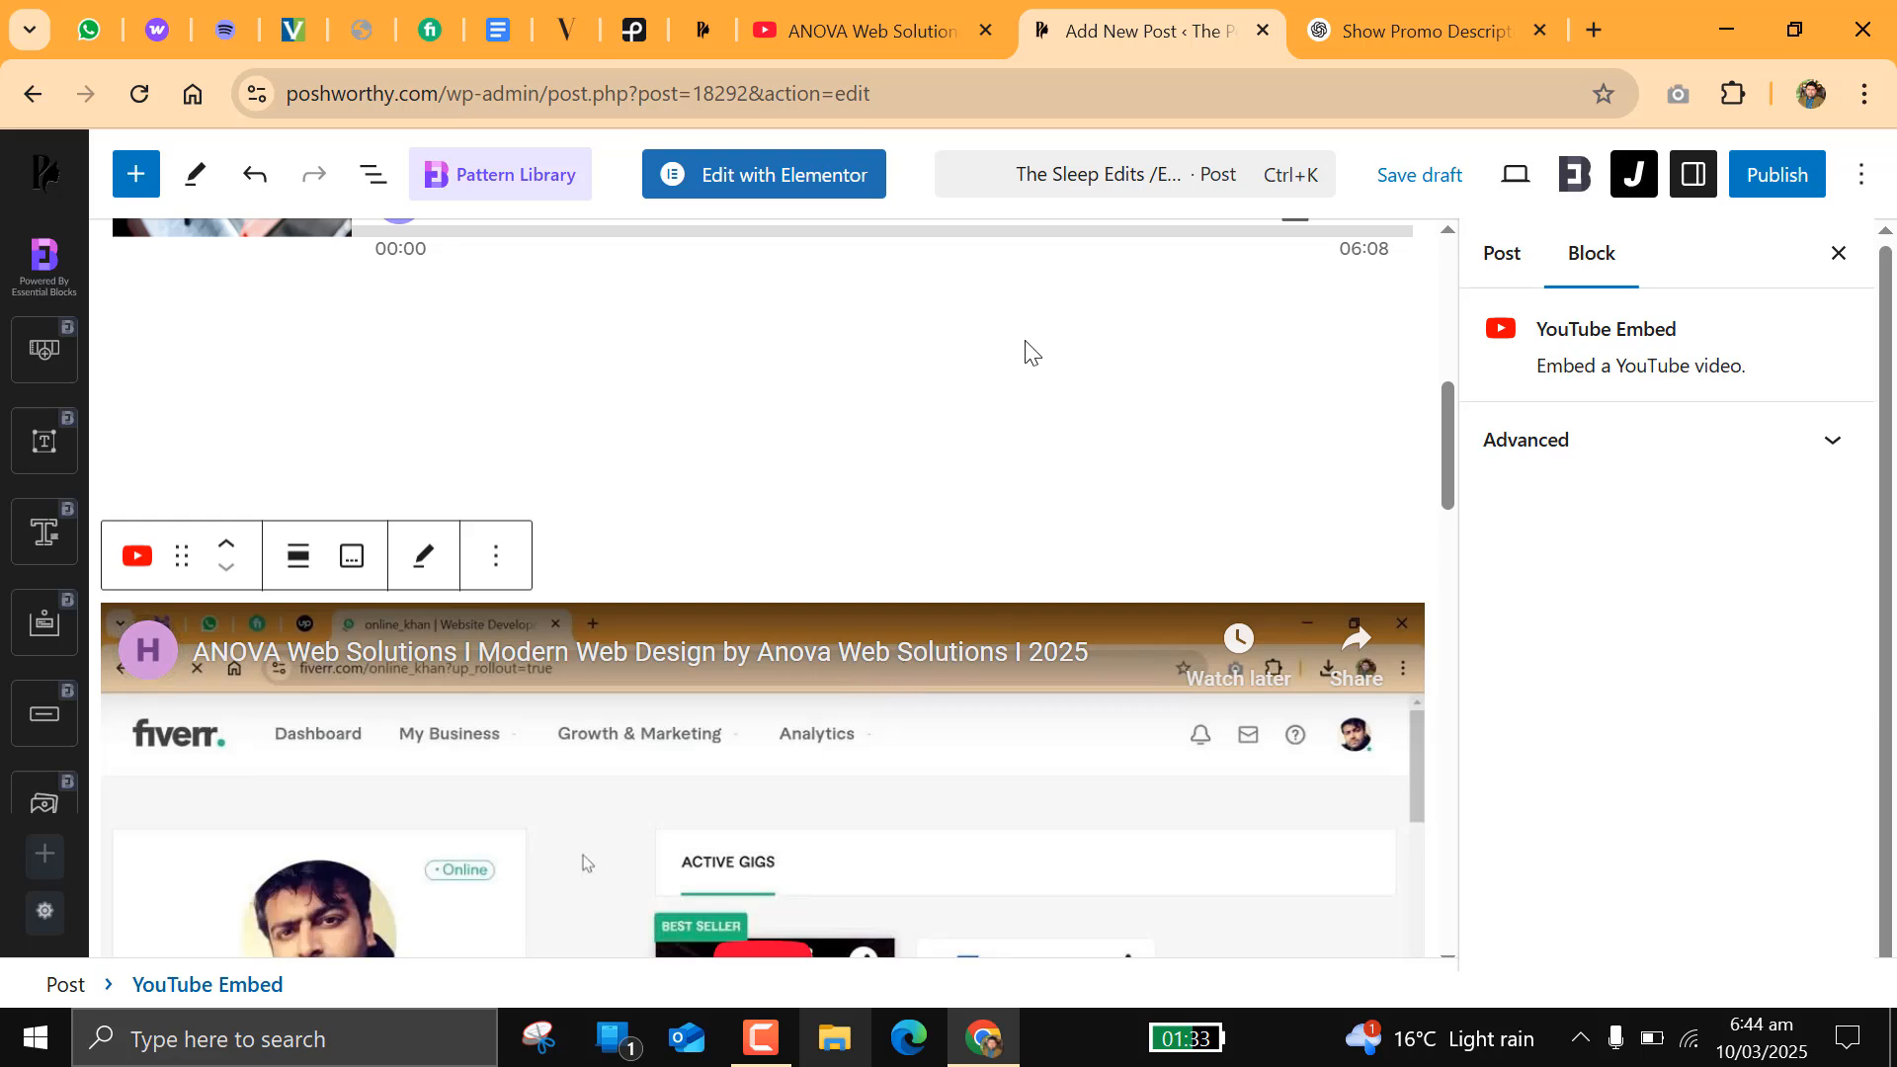
Step: Delete the YouTube video block from the end of the post
scroll(1029, 670, down, 3)
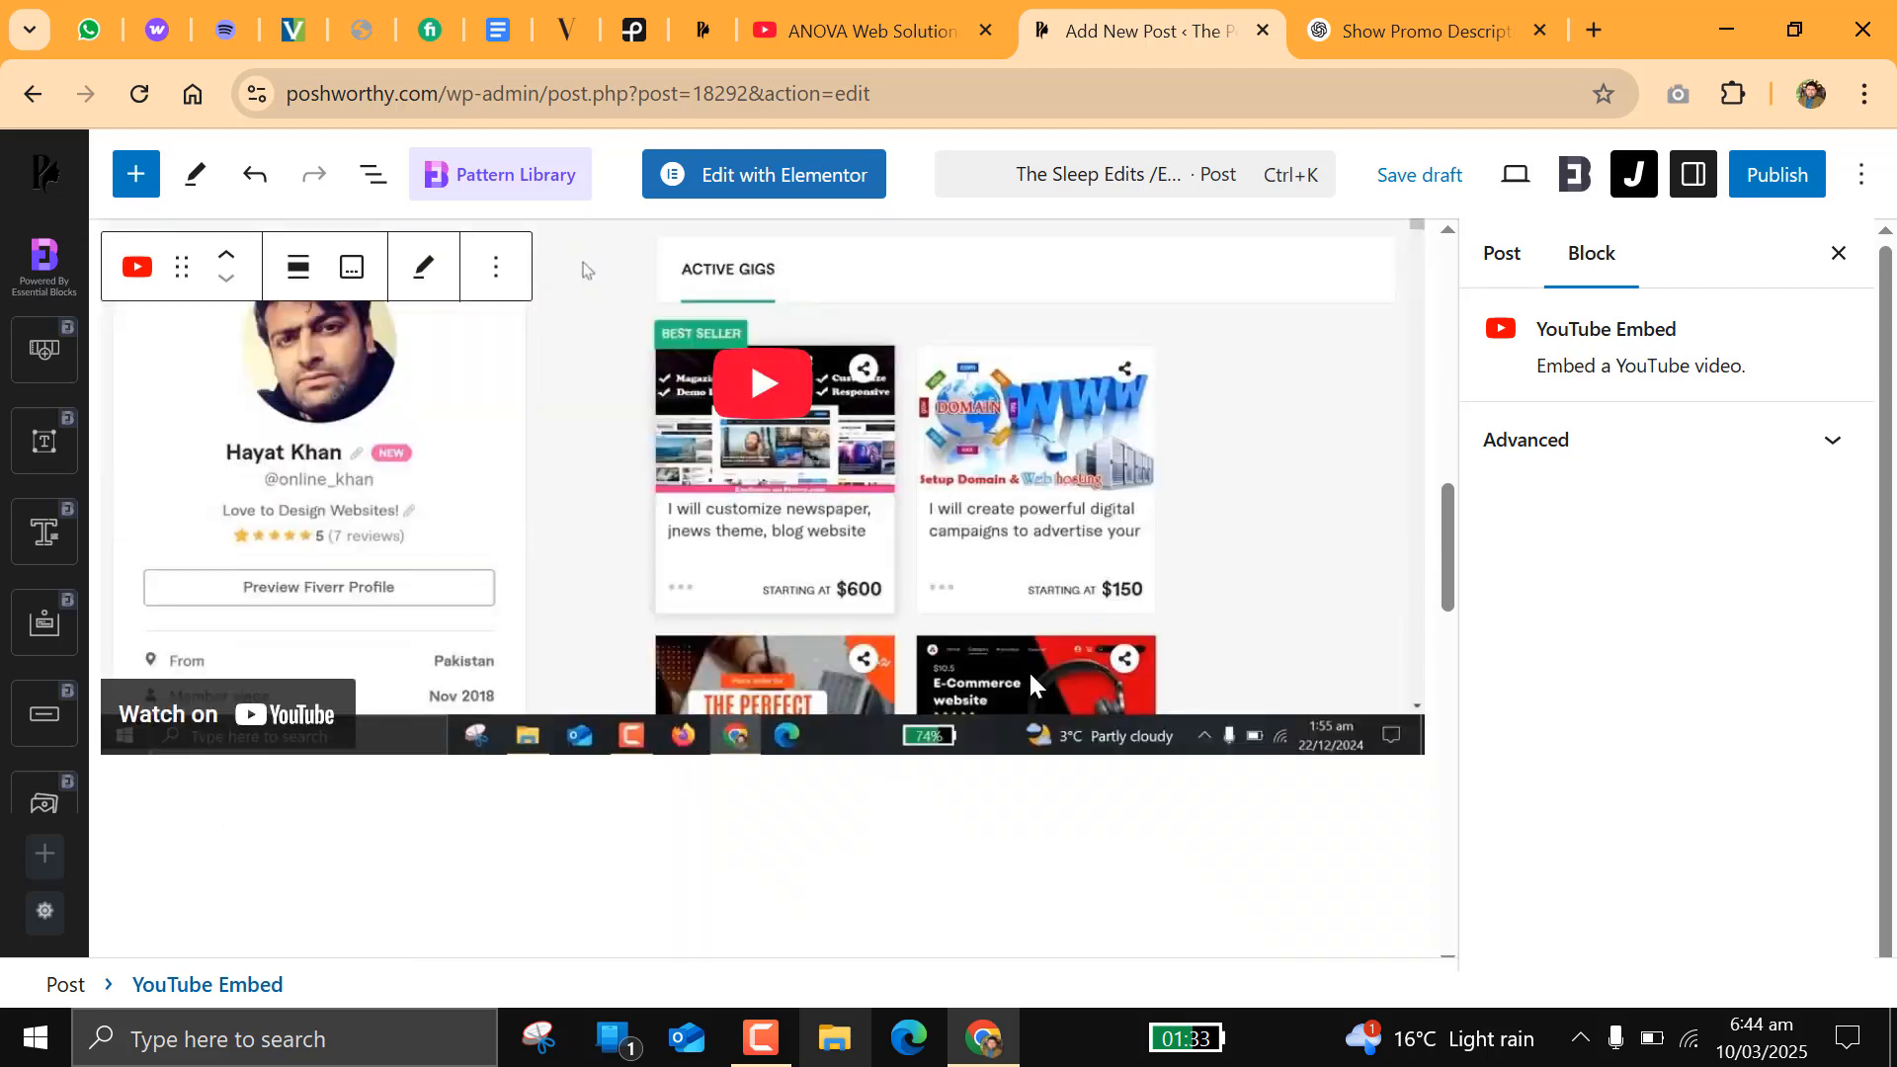
scroll(1028, 668, up, 11)
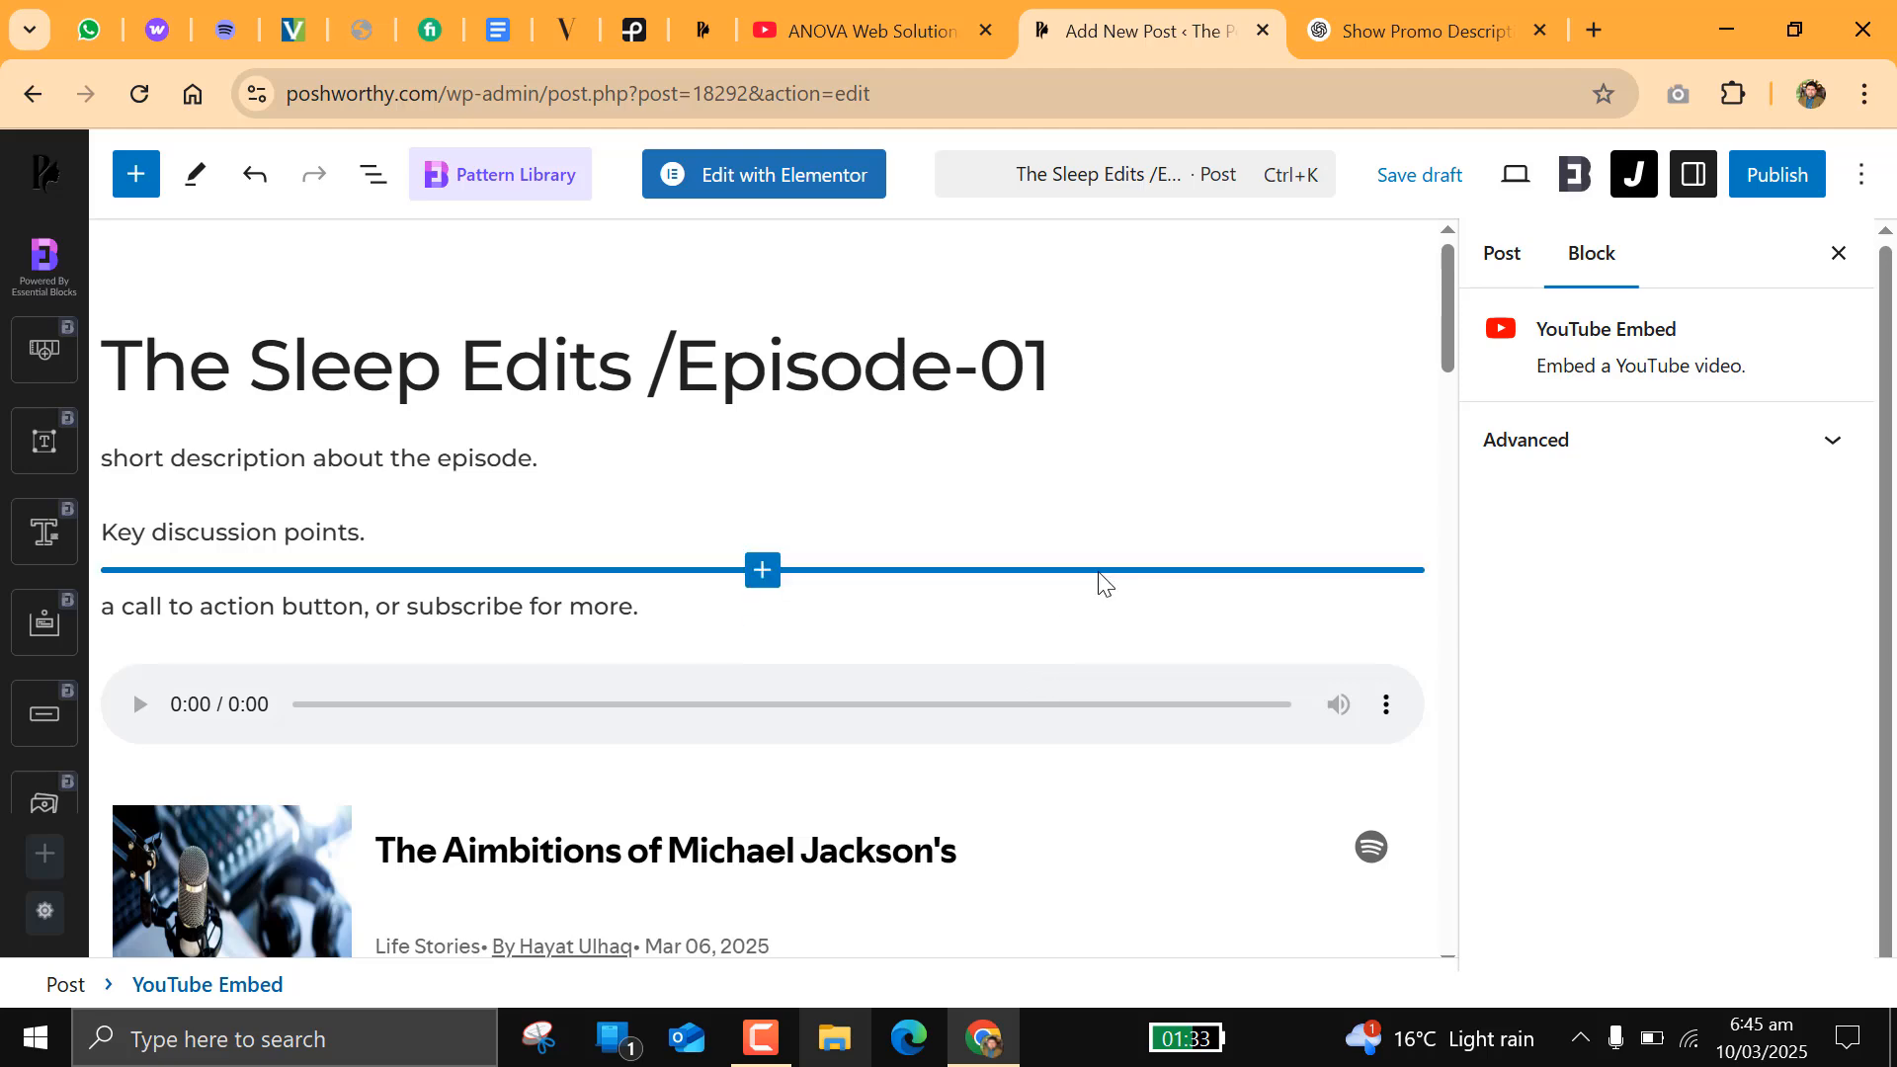
scroll(902, 457, down, 6)
scroll(1195, 466, up, 4)
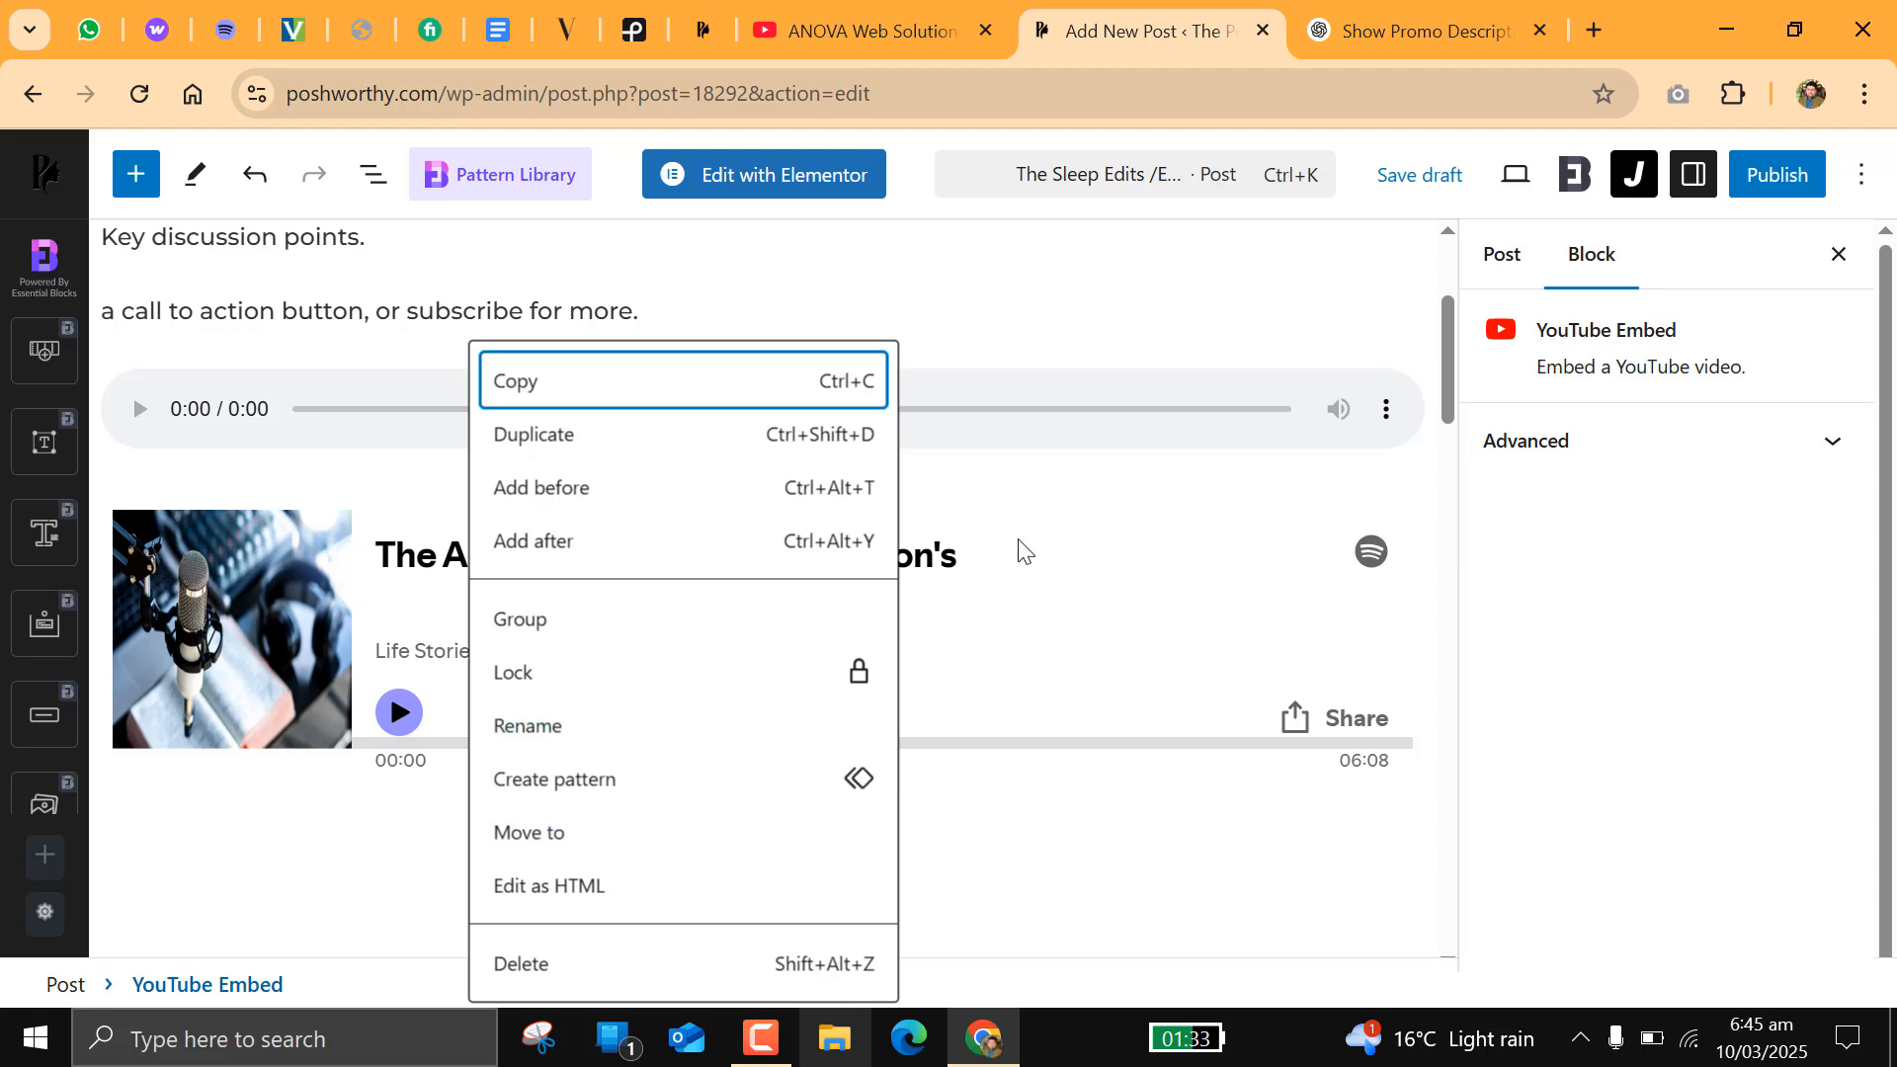
scroll(1033, 518, down, 3)
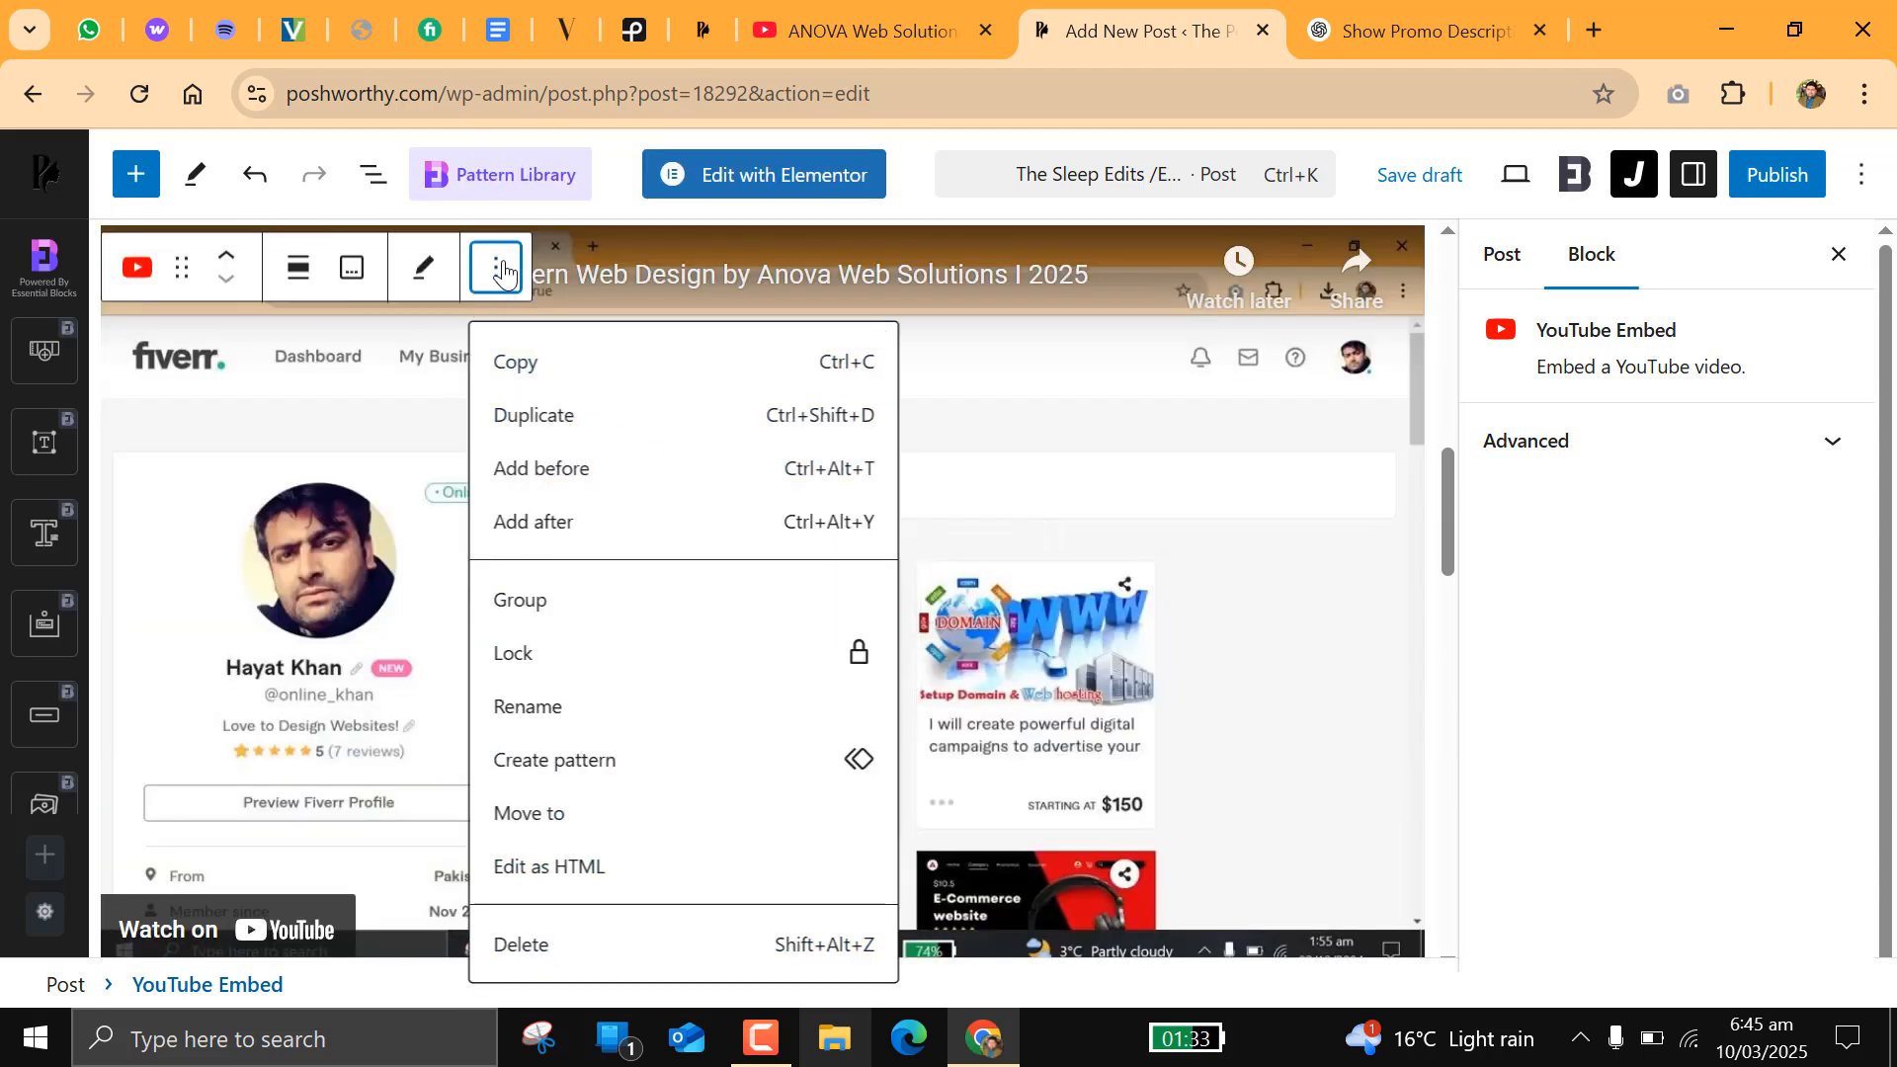
click(499, 266)
click(501, 268)
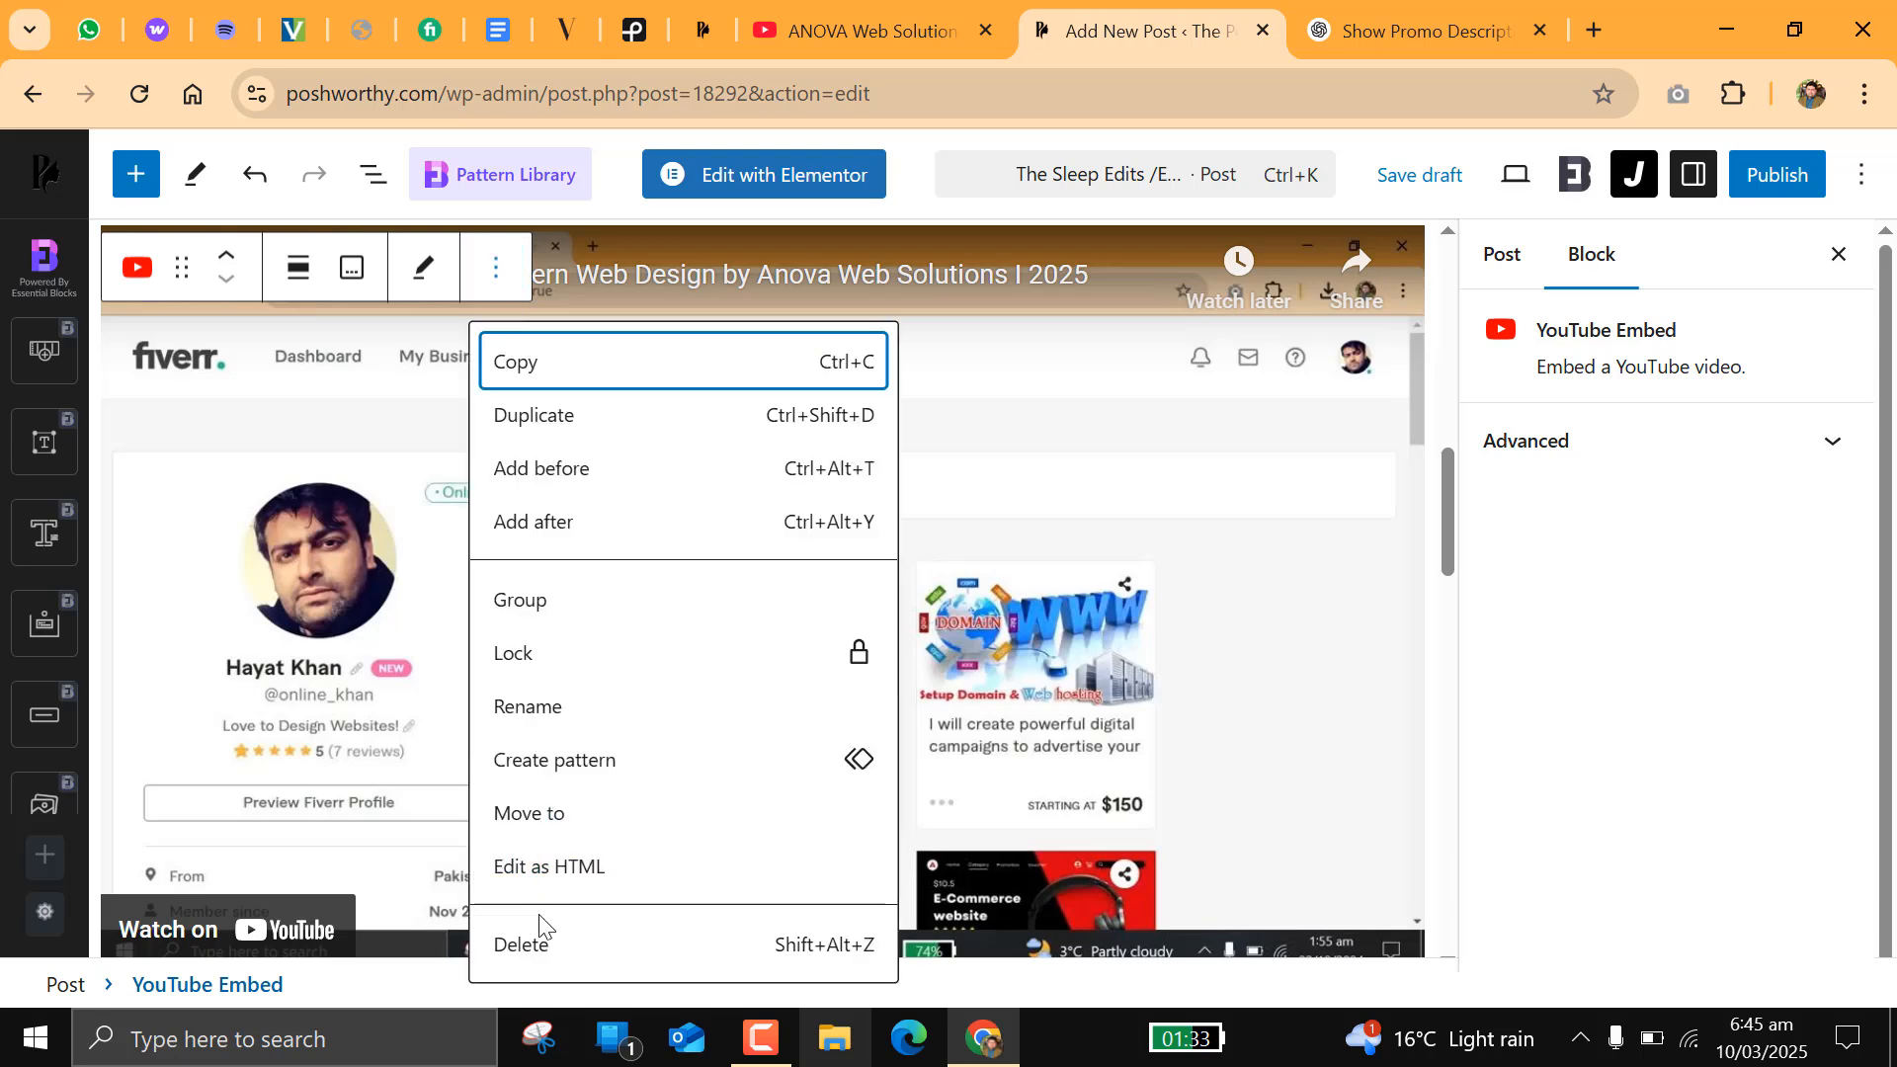
click(541, 947)
Step: Delete the Spotify episode embed below the audio player
scroll(758, 568, up, 3)
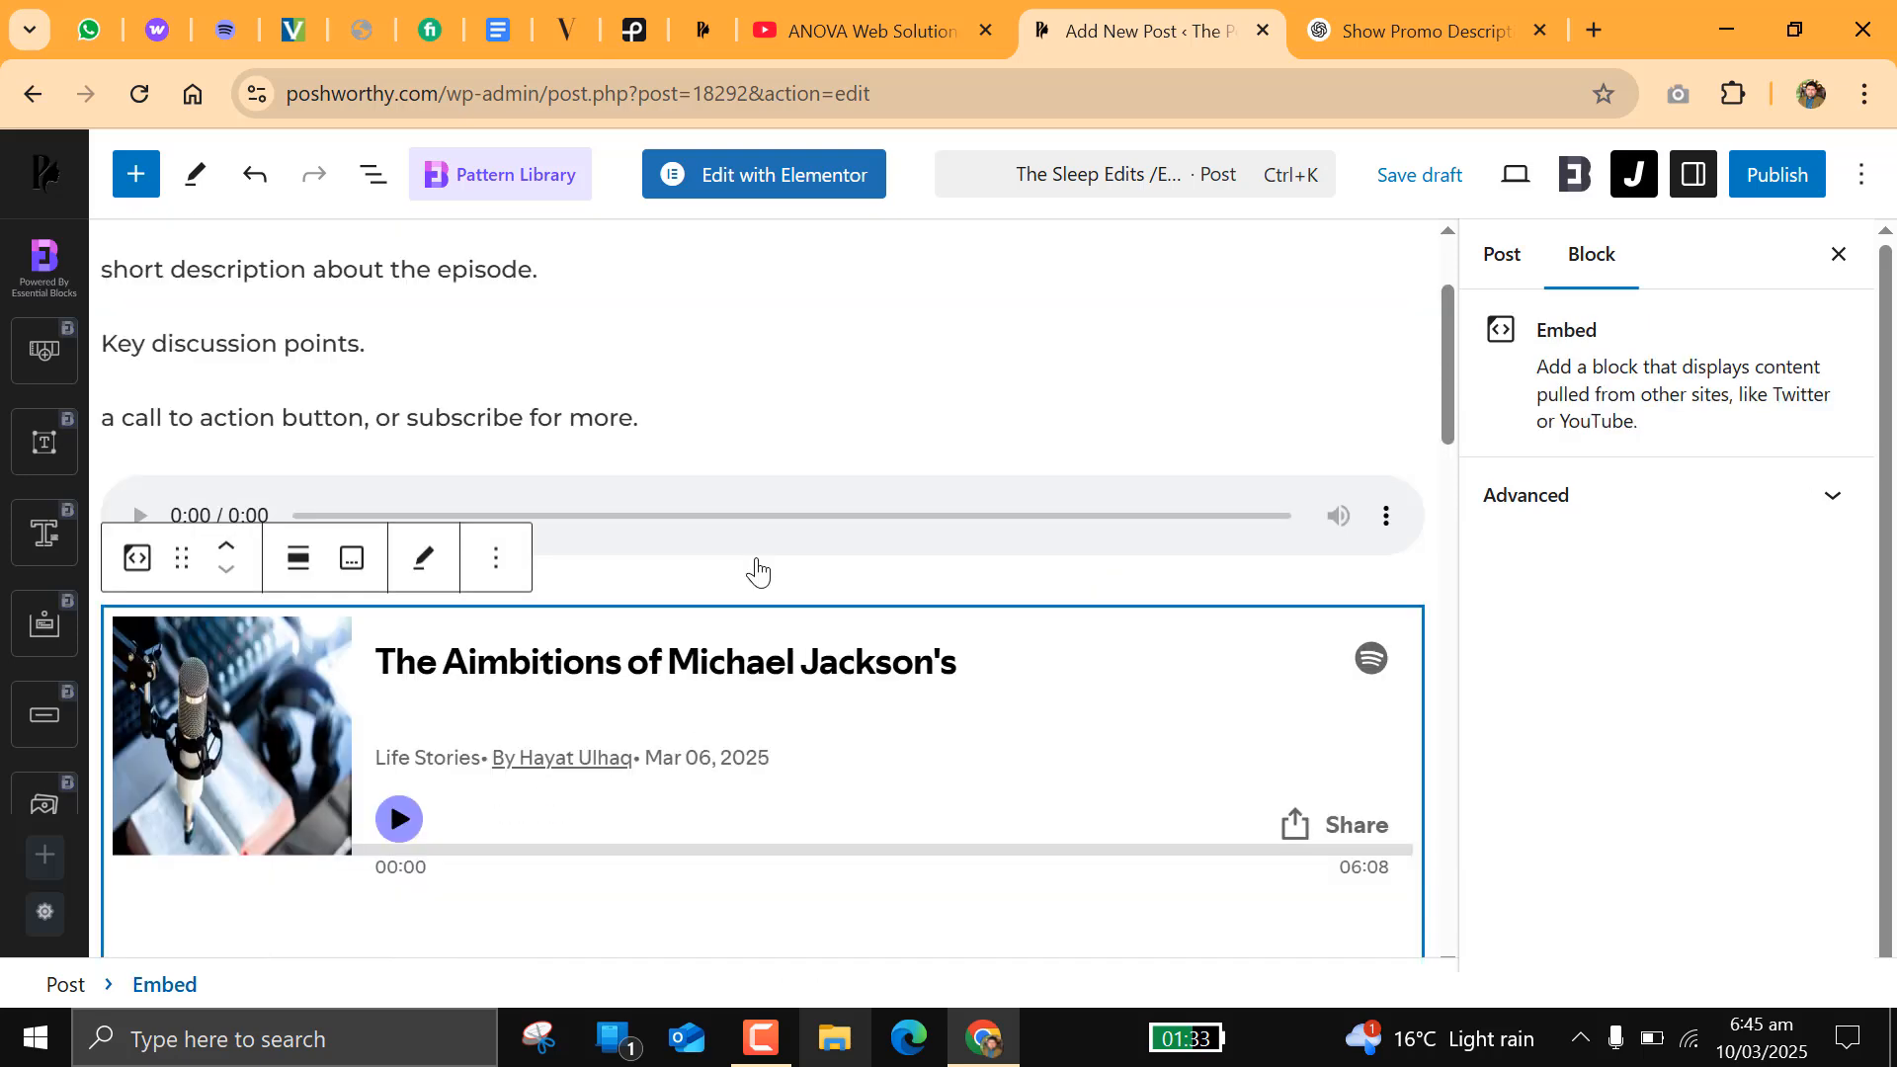
click(497, 560)
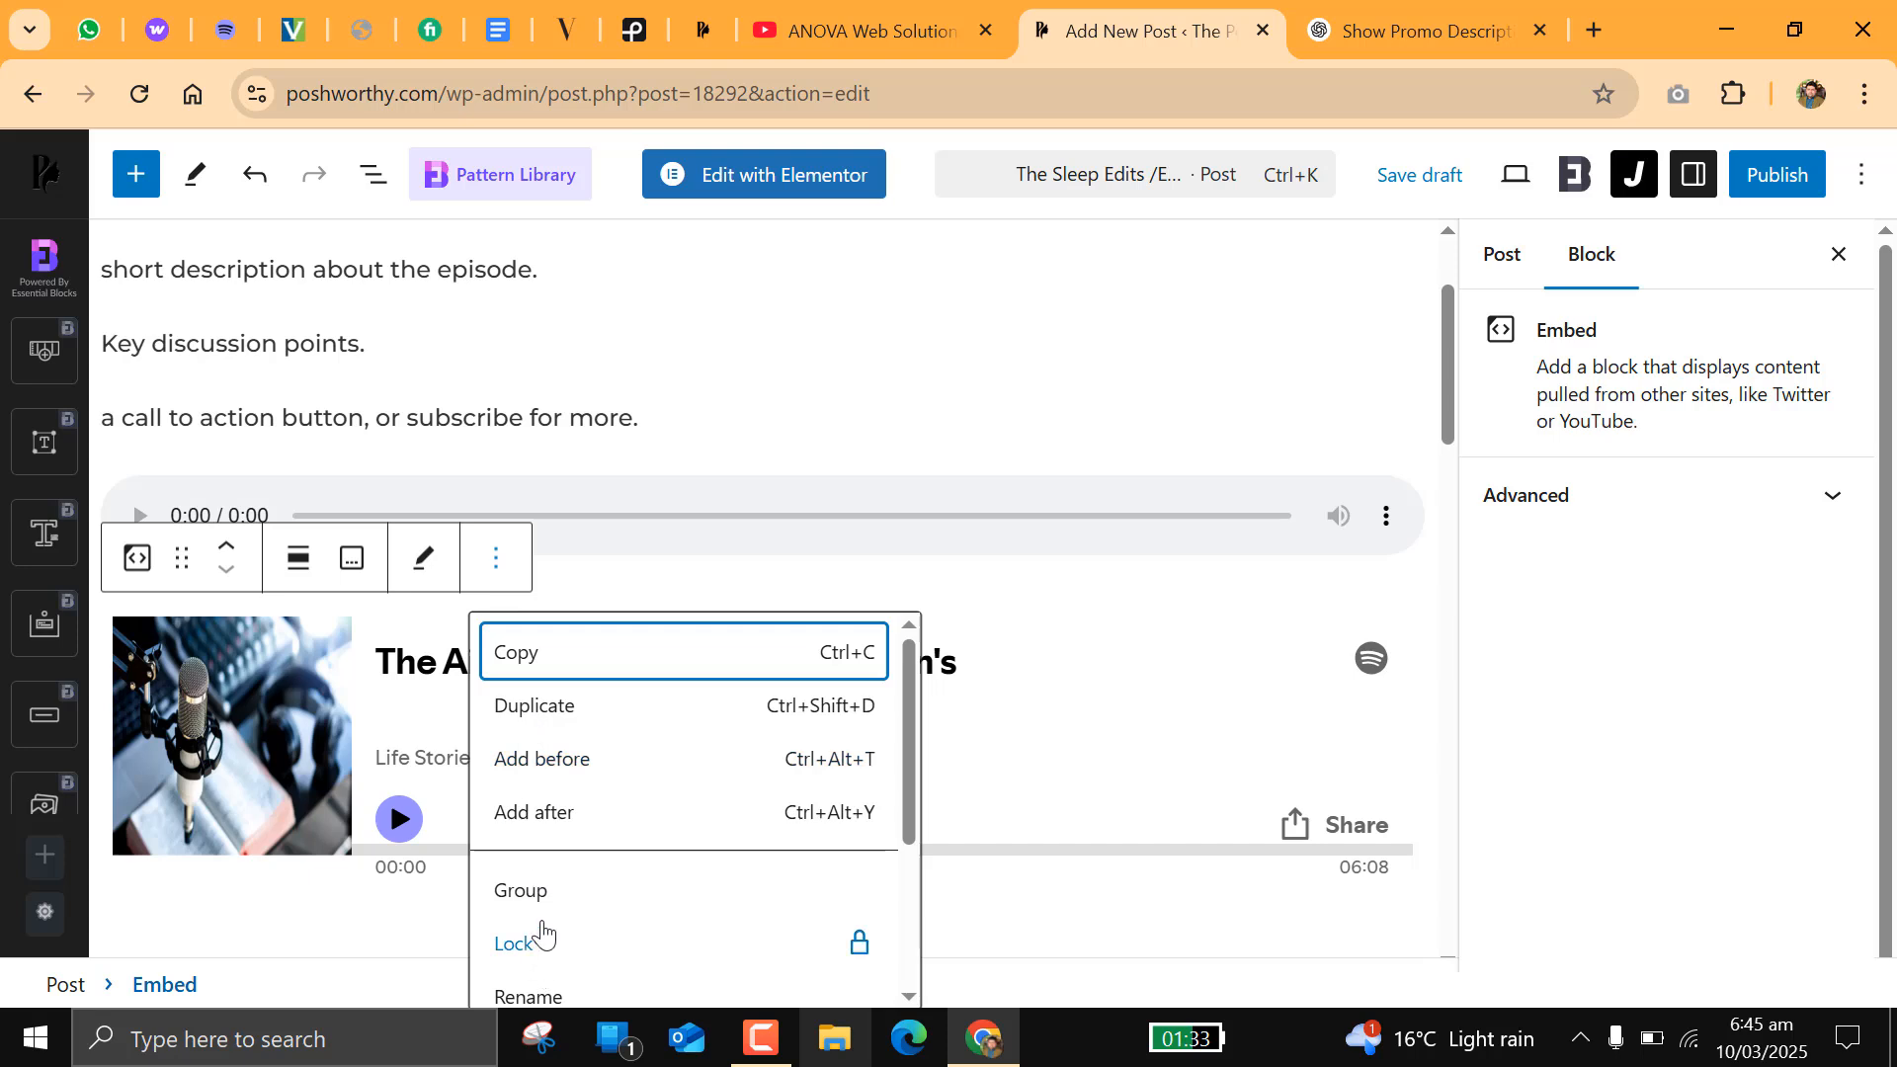
scroll(570, 795, down, 2)
click(598, 978)
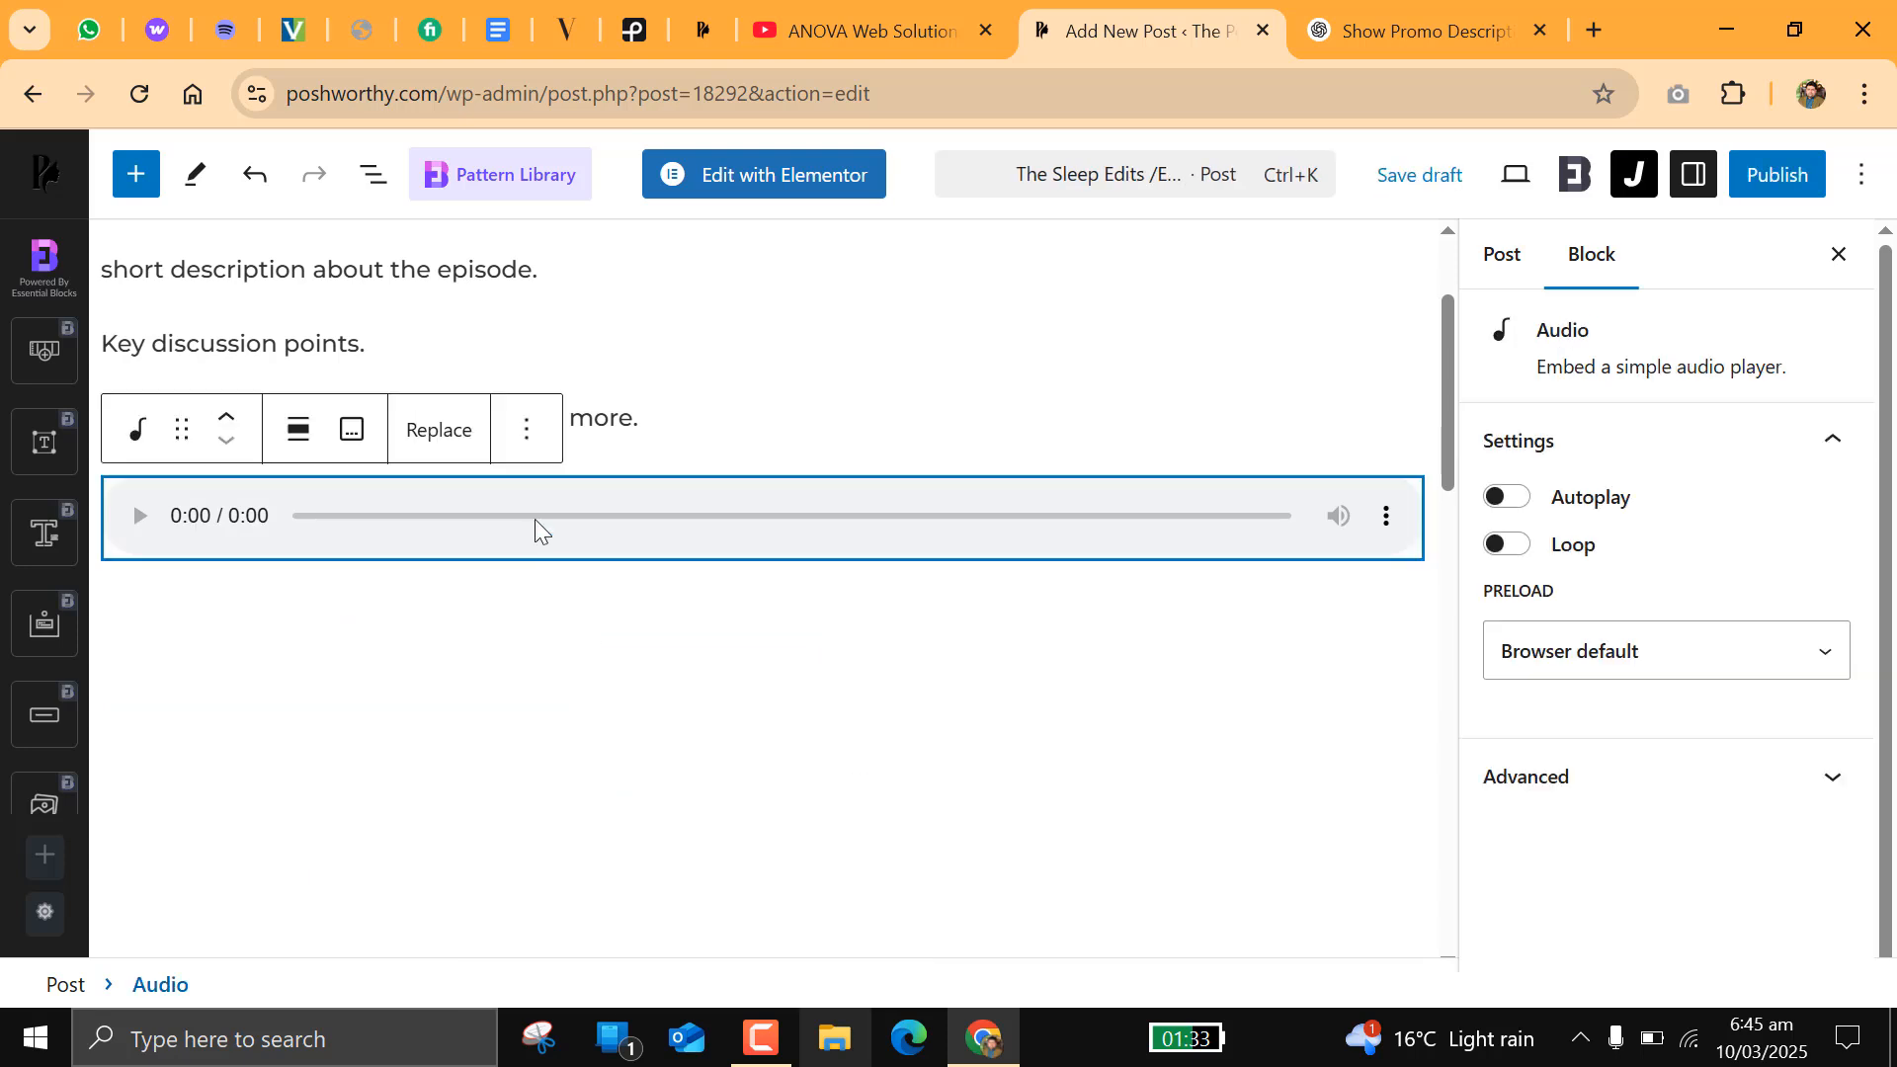
Step: Delete the Audio block below the call-to-action paragraph
click(527, 429)
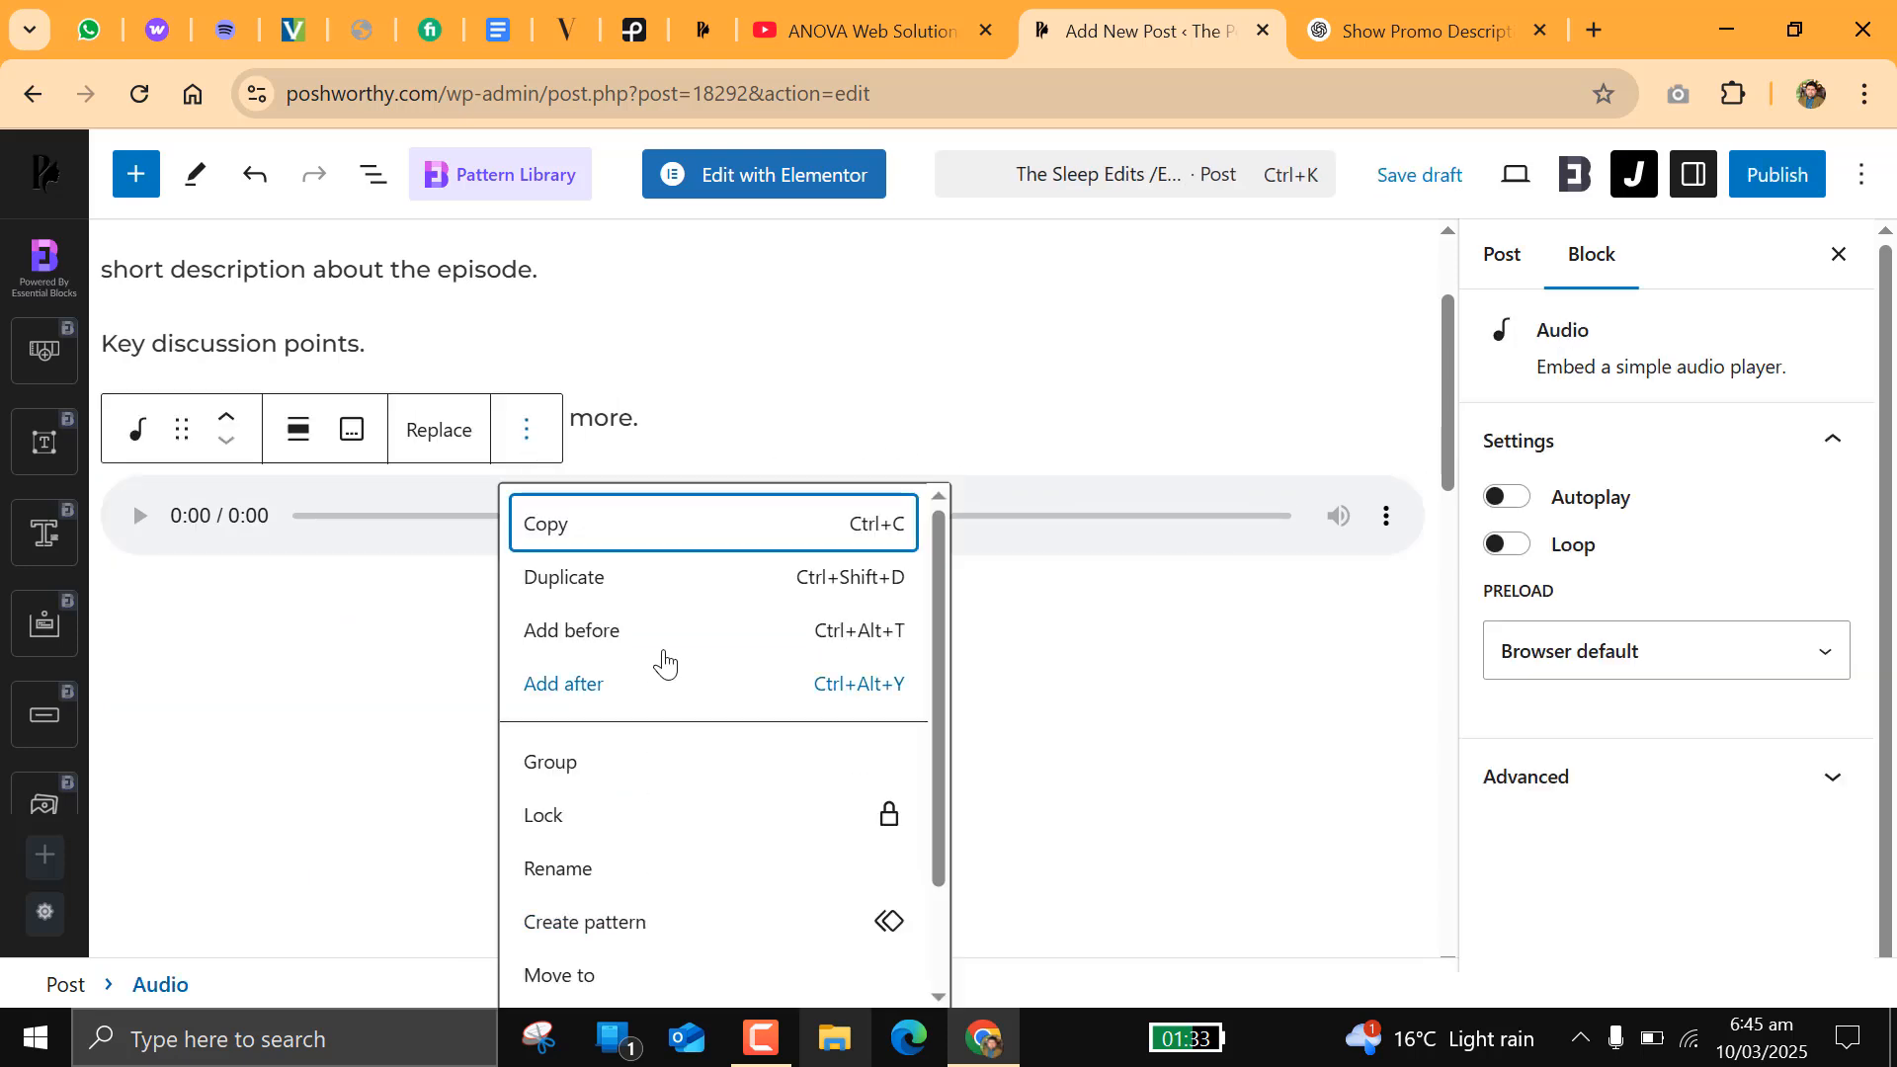
scroll(640, 841, down, 2)
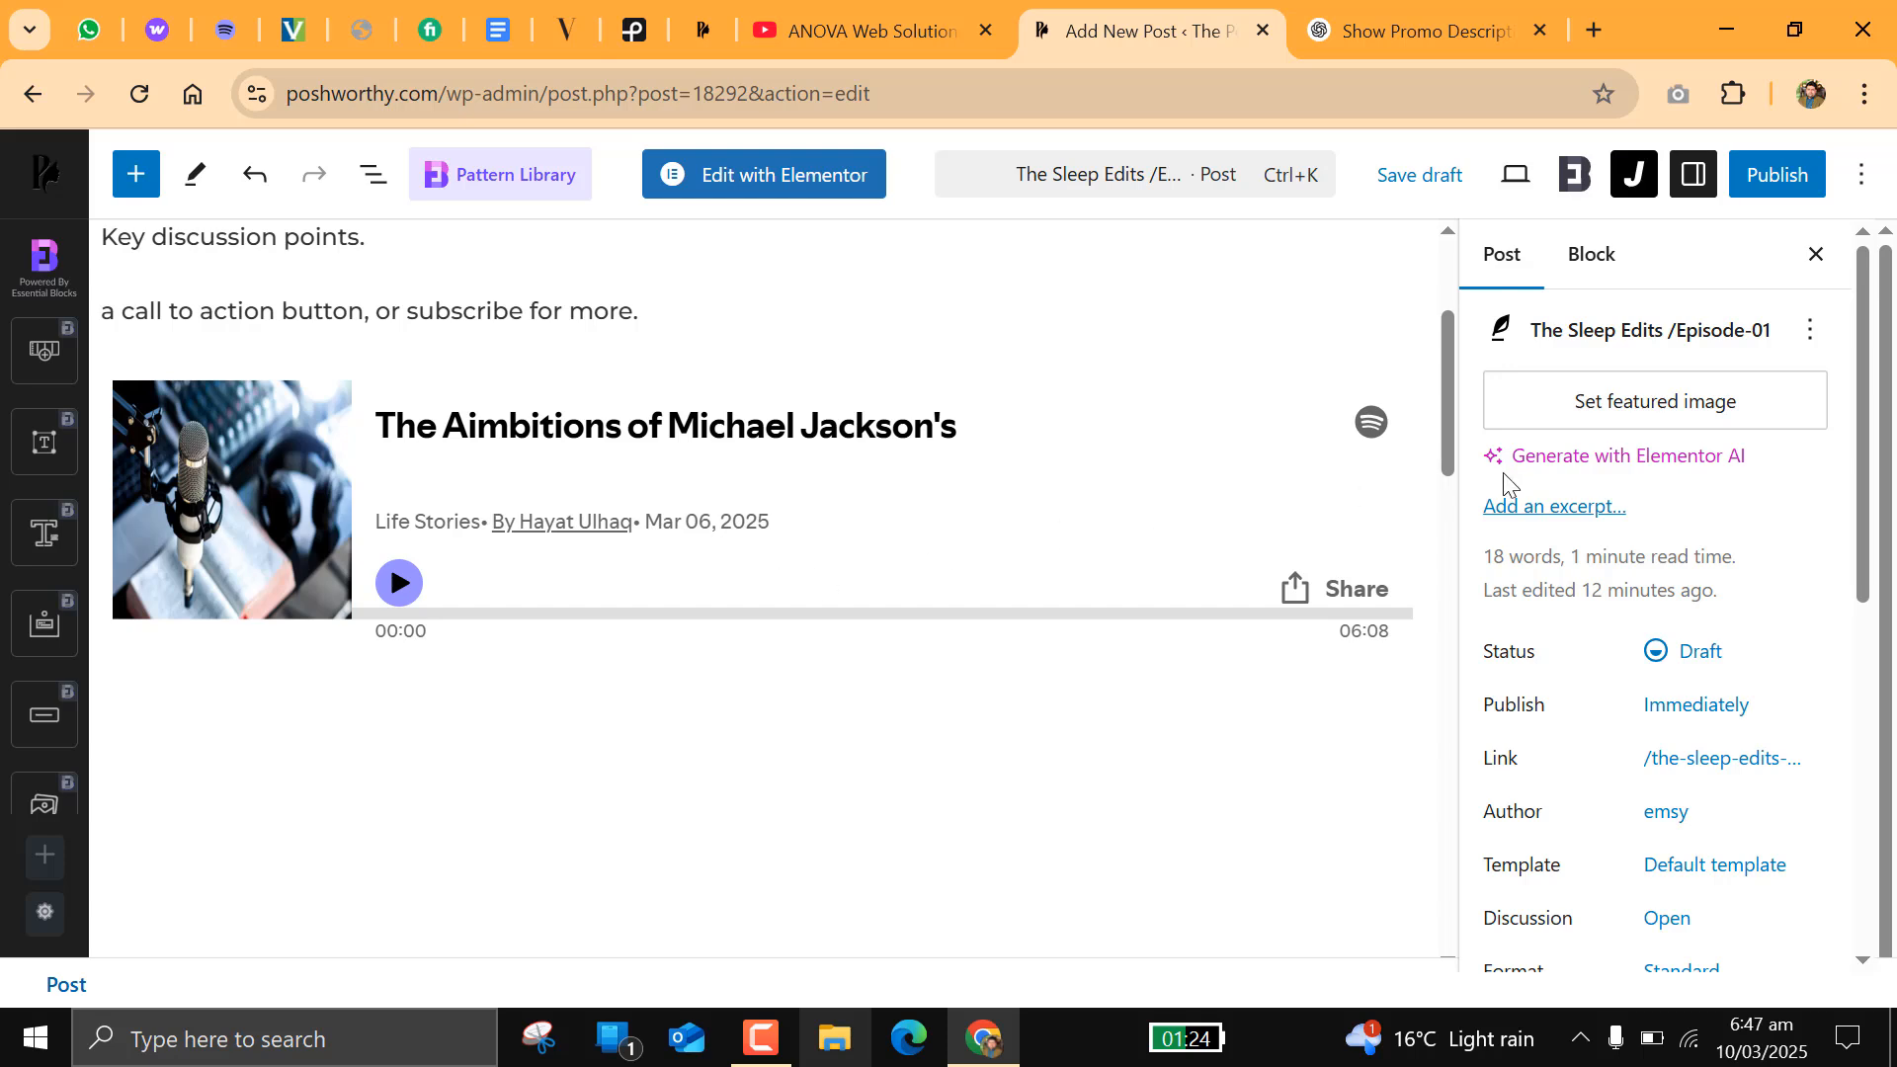
Step: Upload corinne-kutz-tMI2_-r5Nfo-unsplash from the Downloads folder and set it as the post's featured image
click(1643, 419)
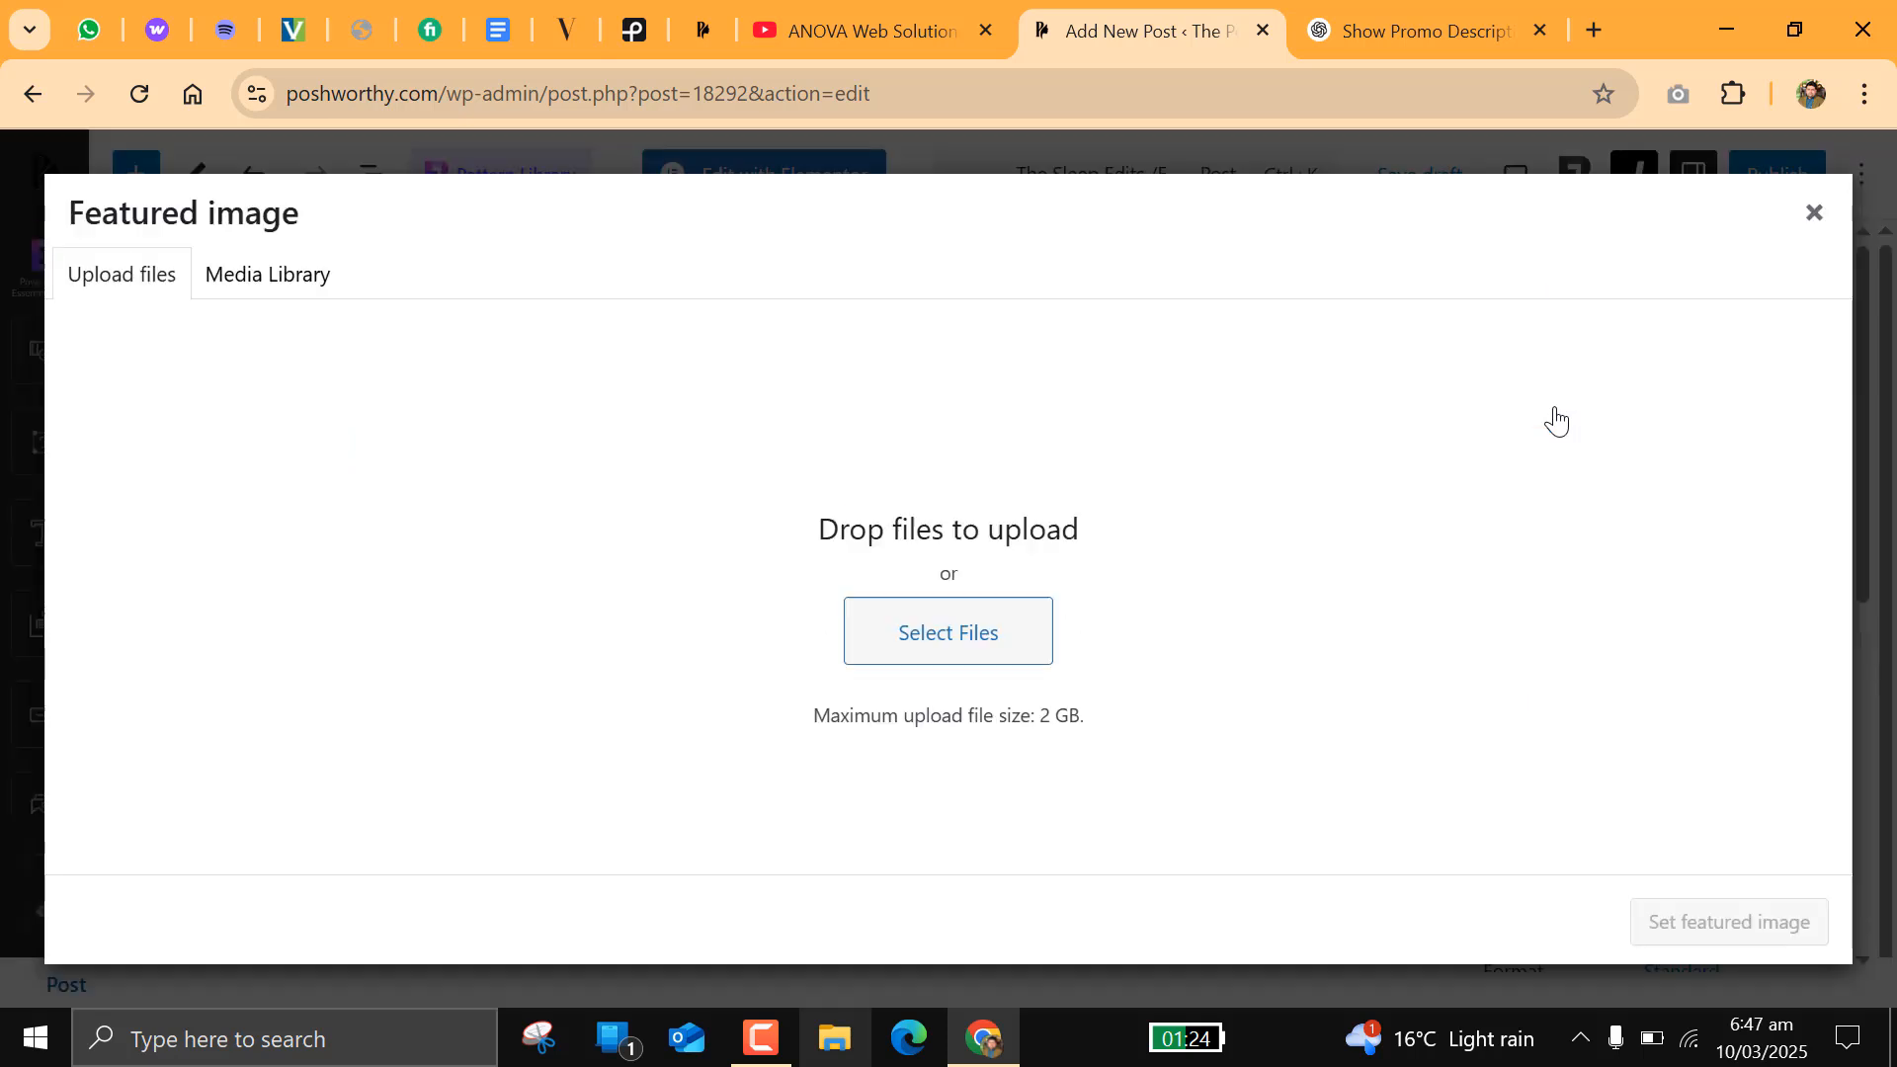
click(991, 648)
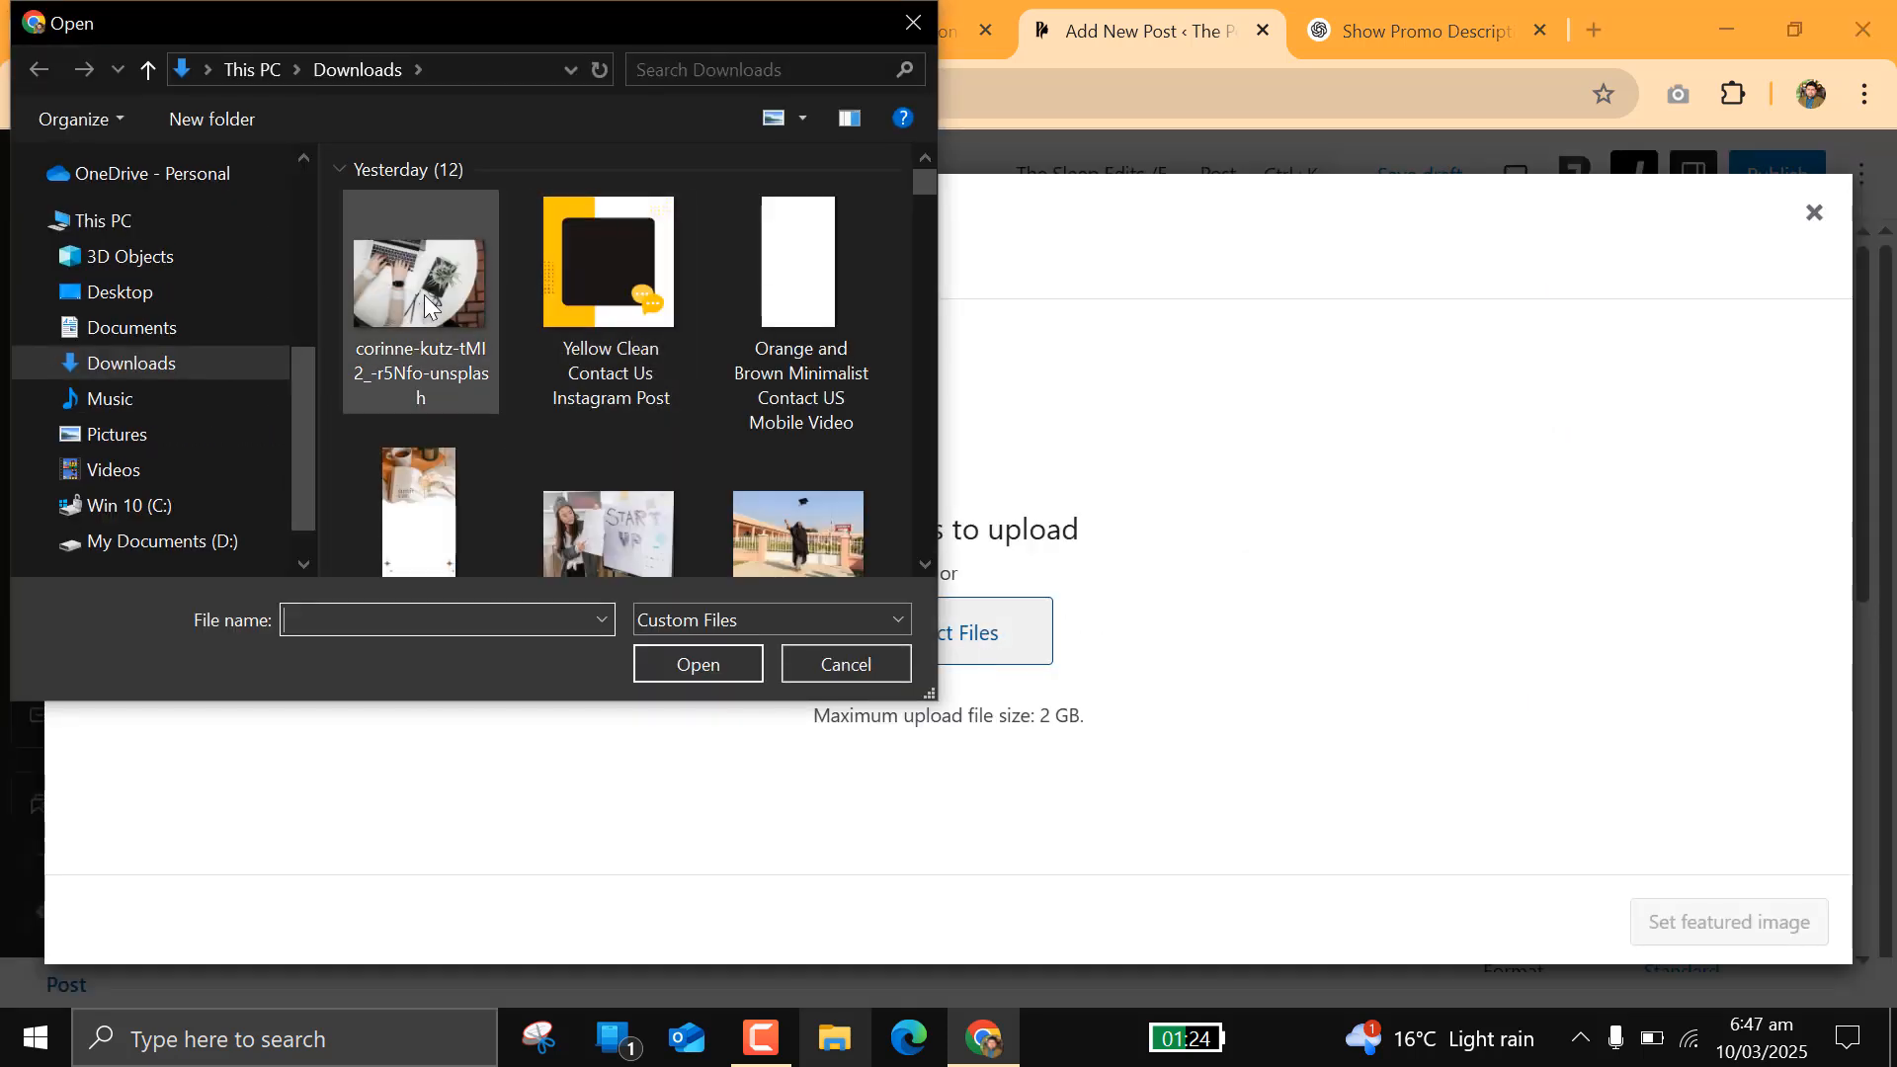
click(425, 301)
click(689, 660)
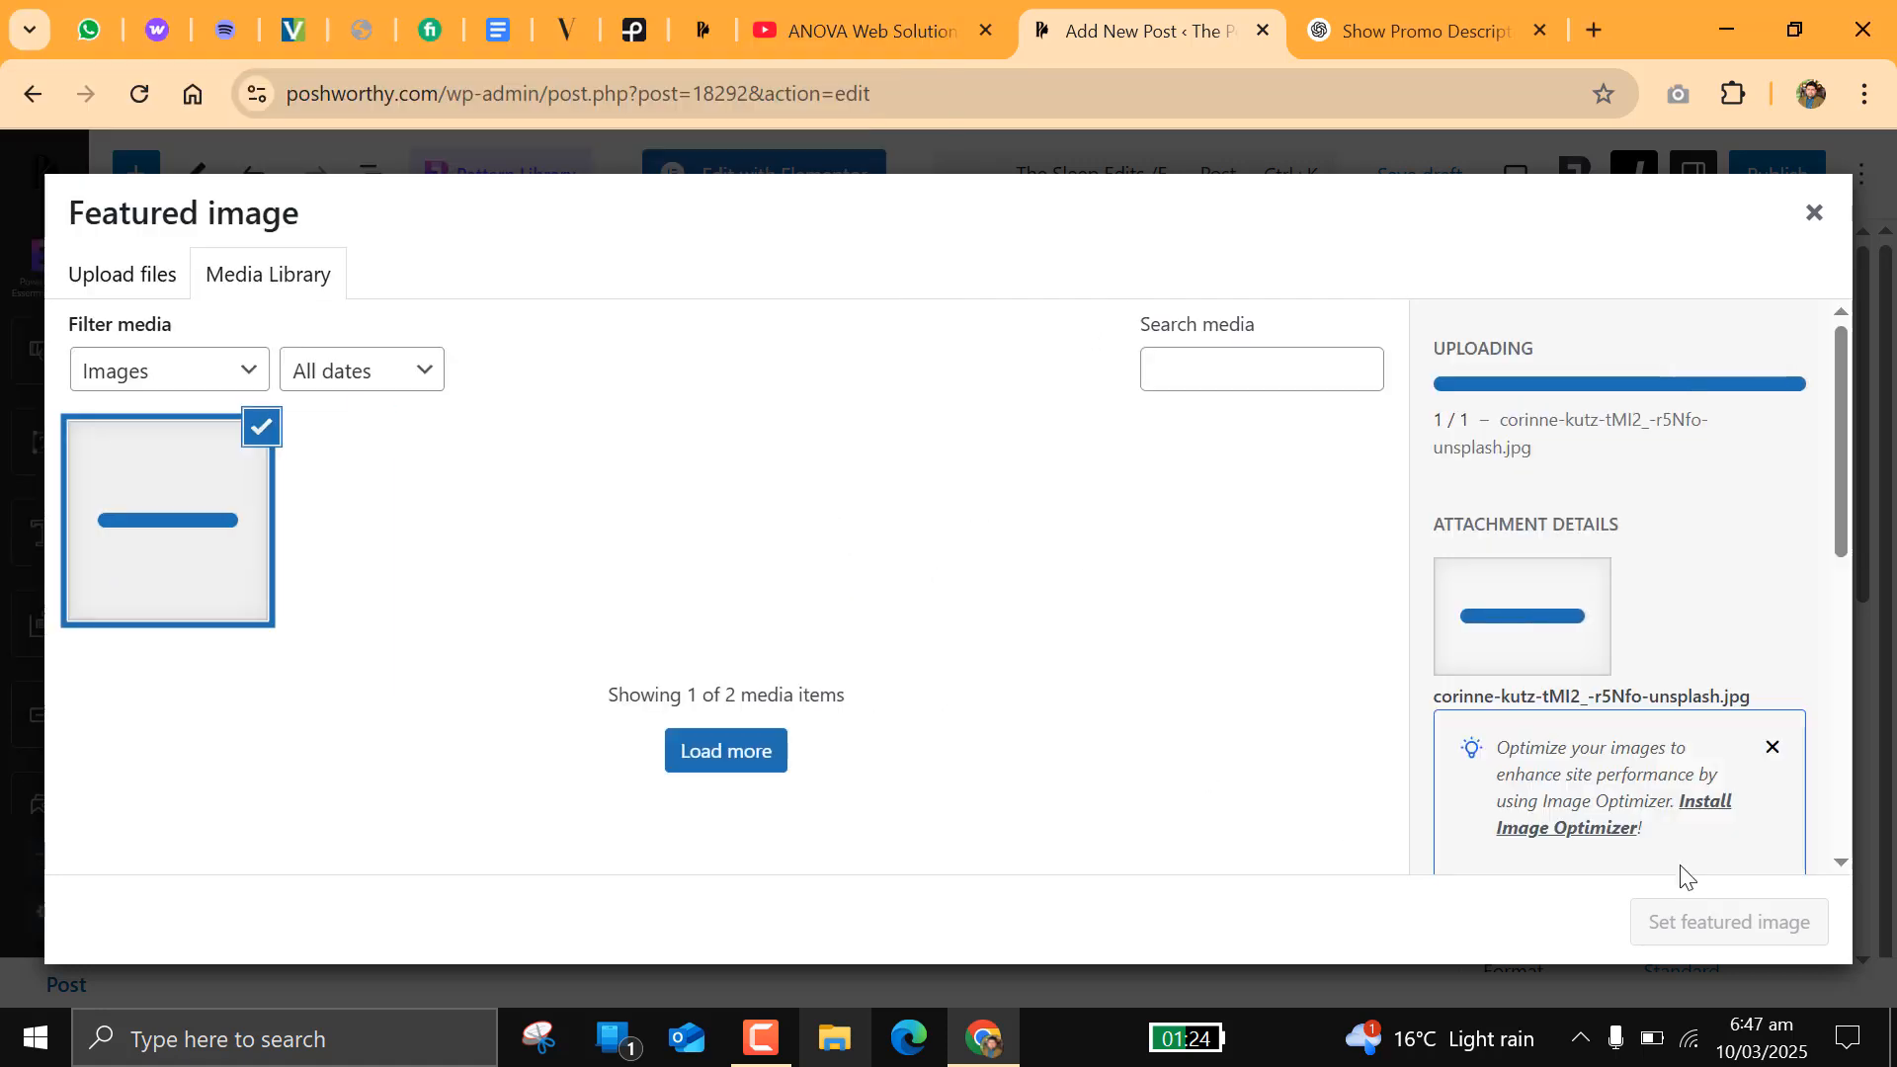
scroll(1571, 774, down, 5)
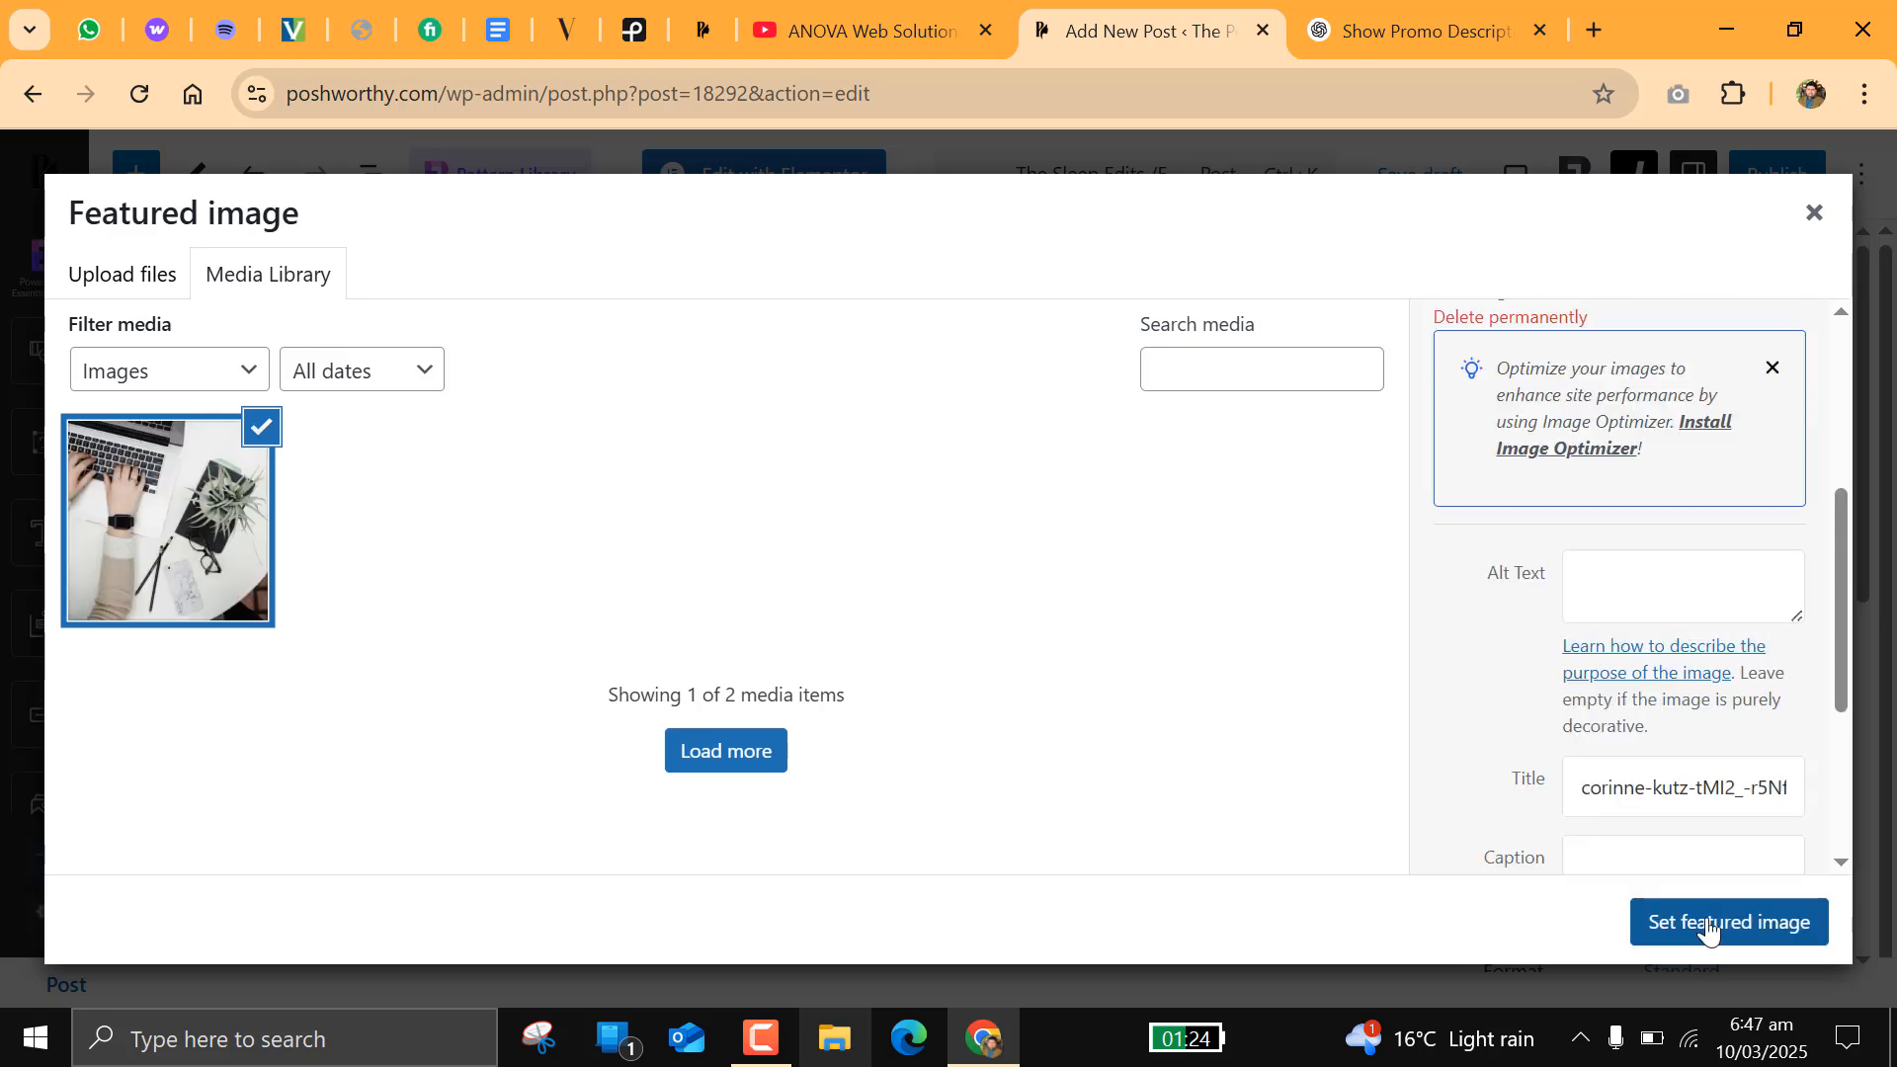
click(1709, 929)
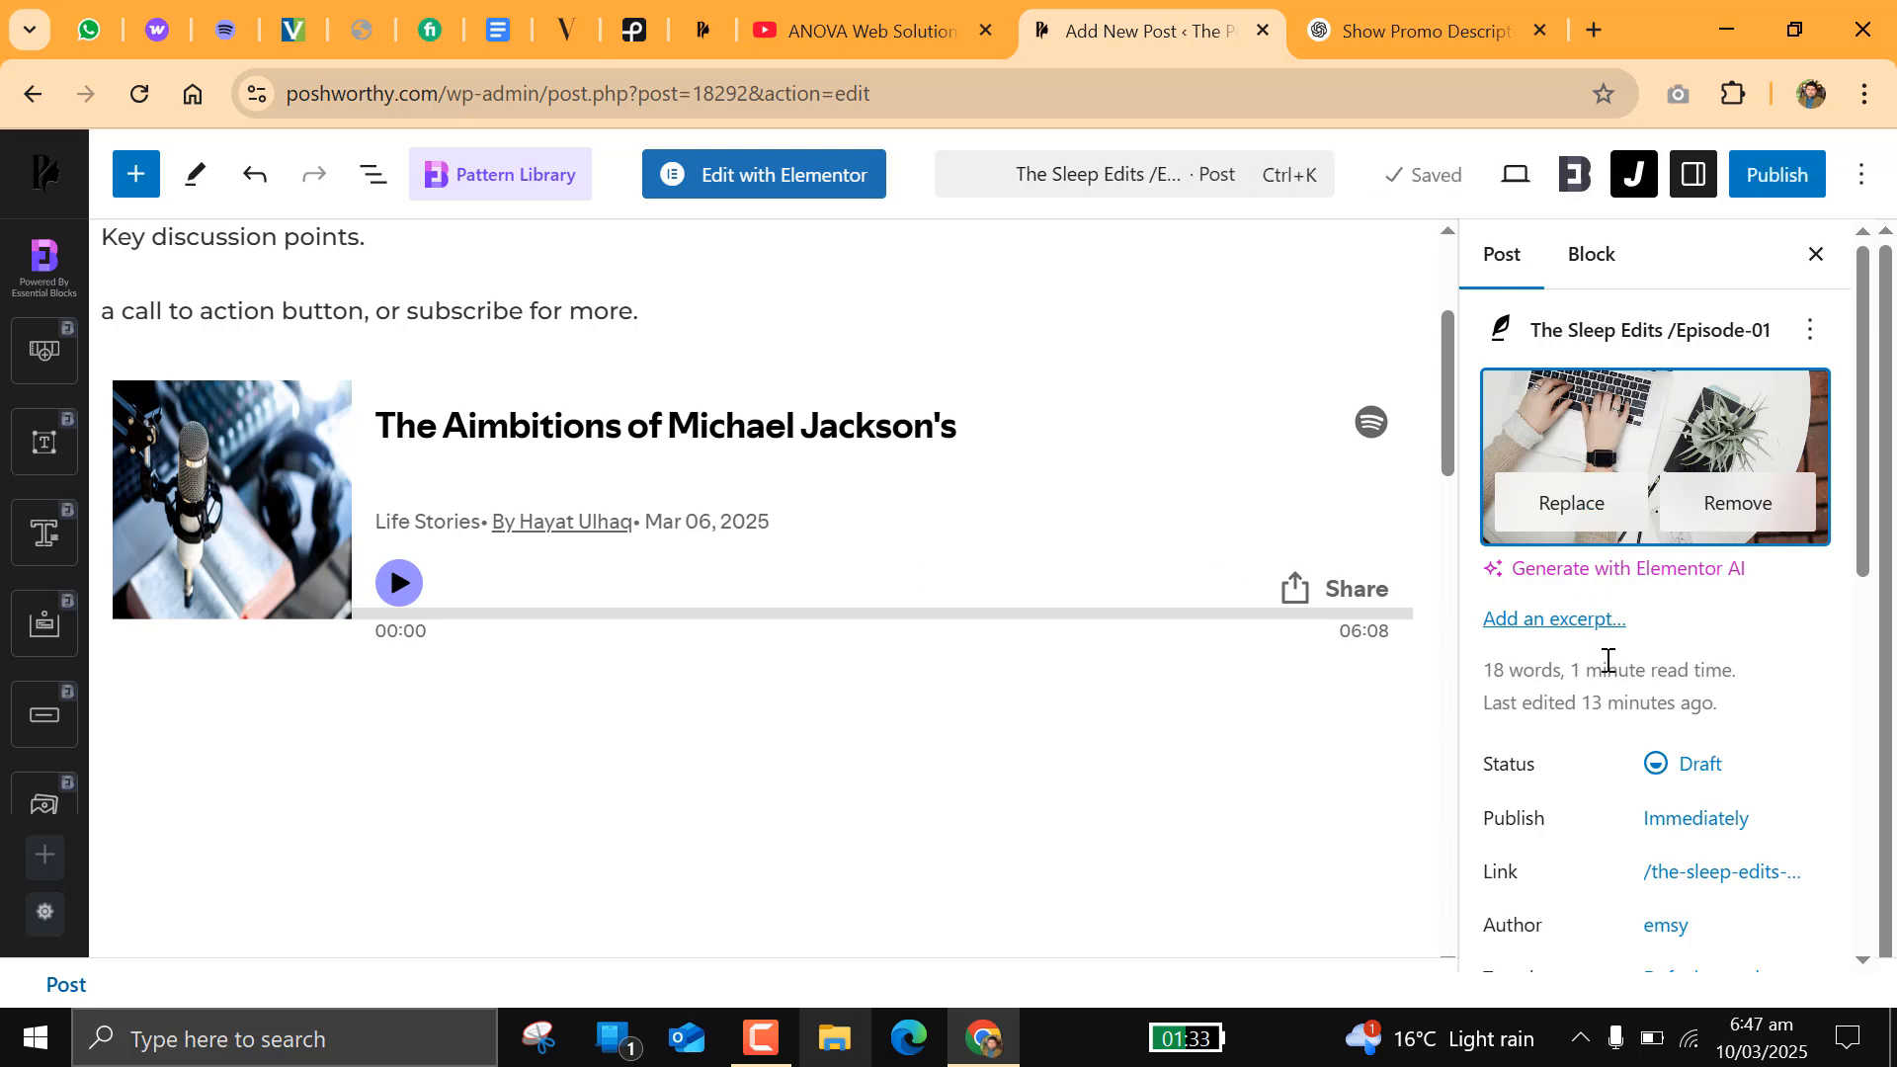
Step: Set the post format type to Standard in the JNews general settings
click(1633, 174)
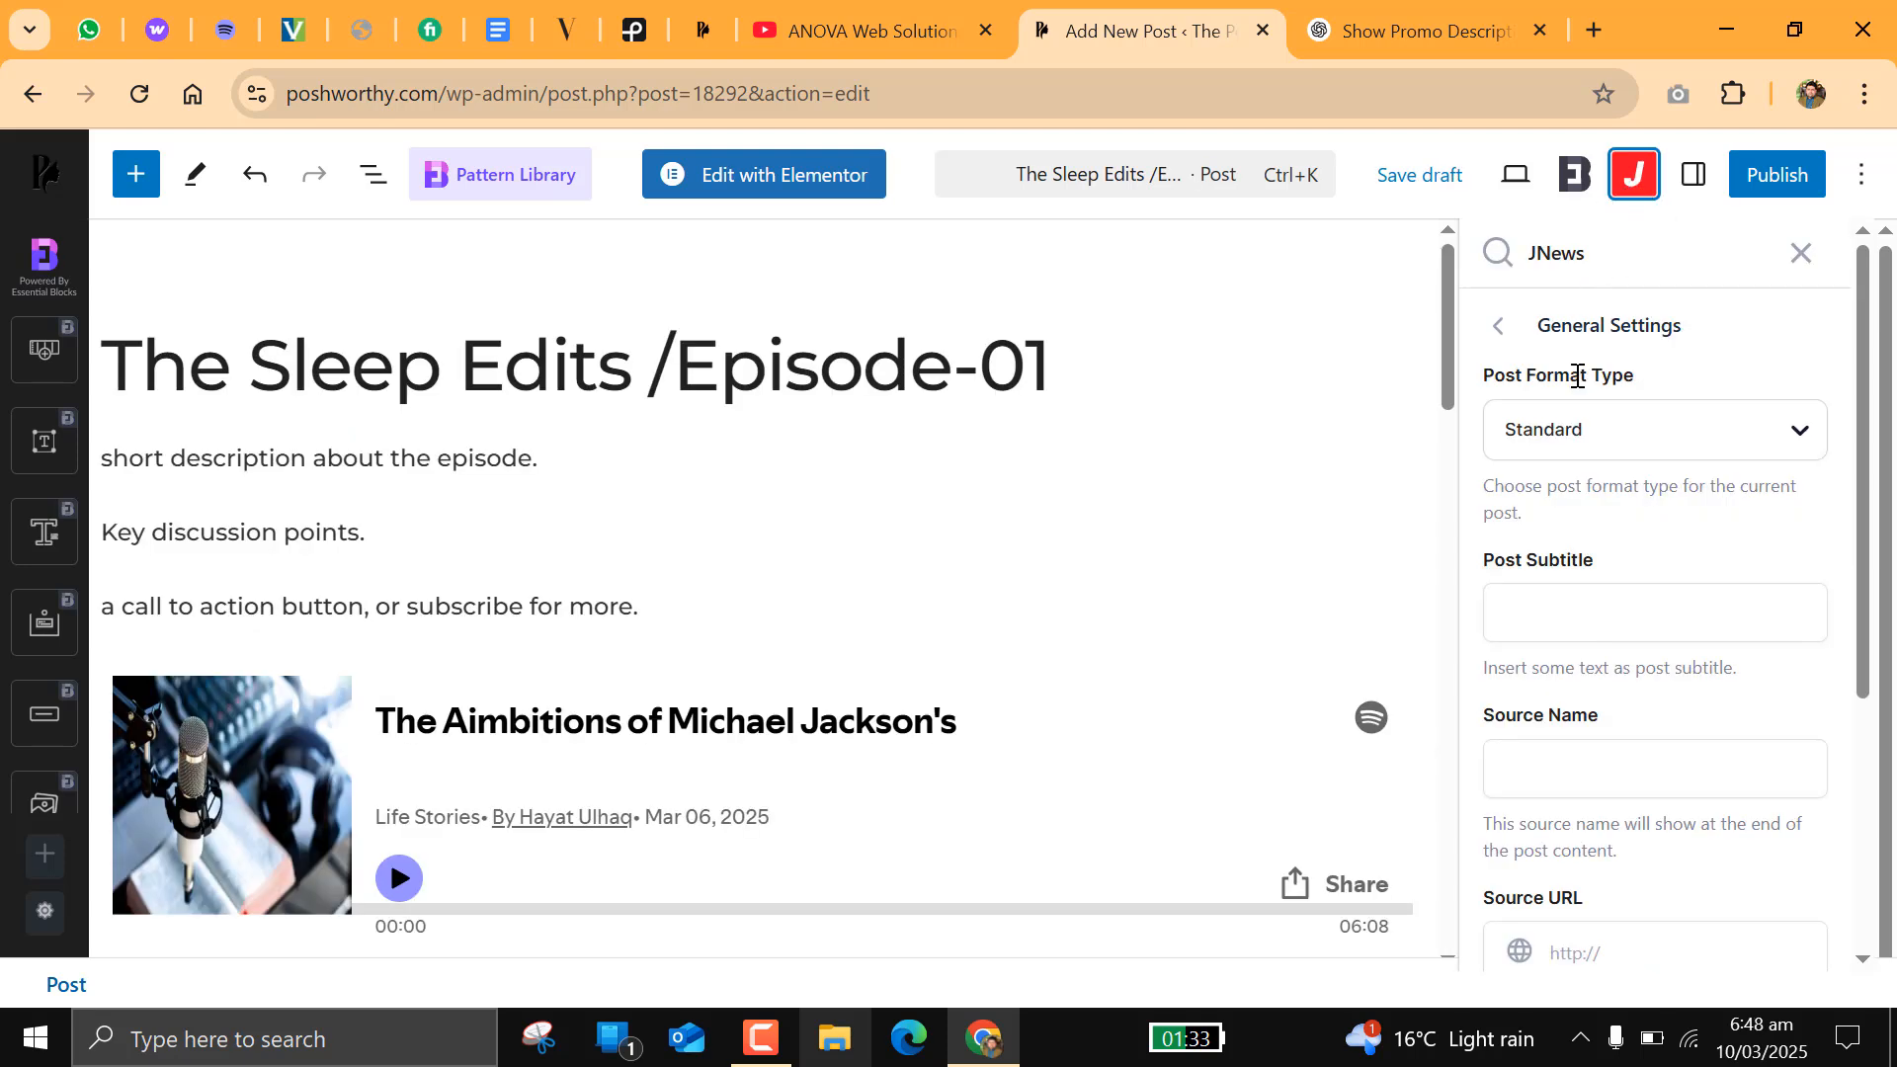
click(1580, 435)
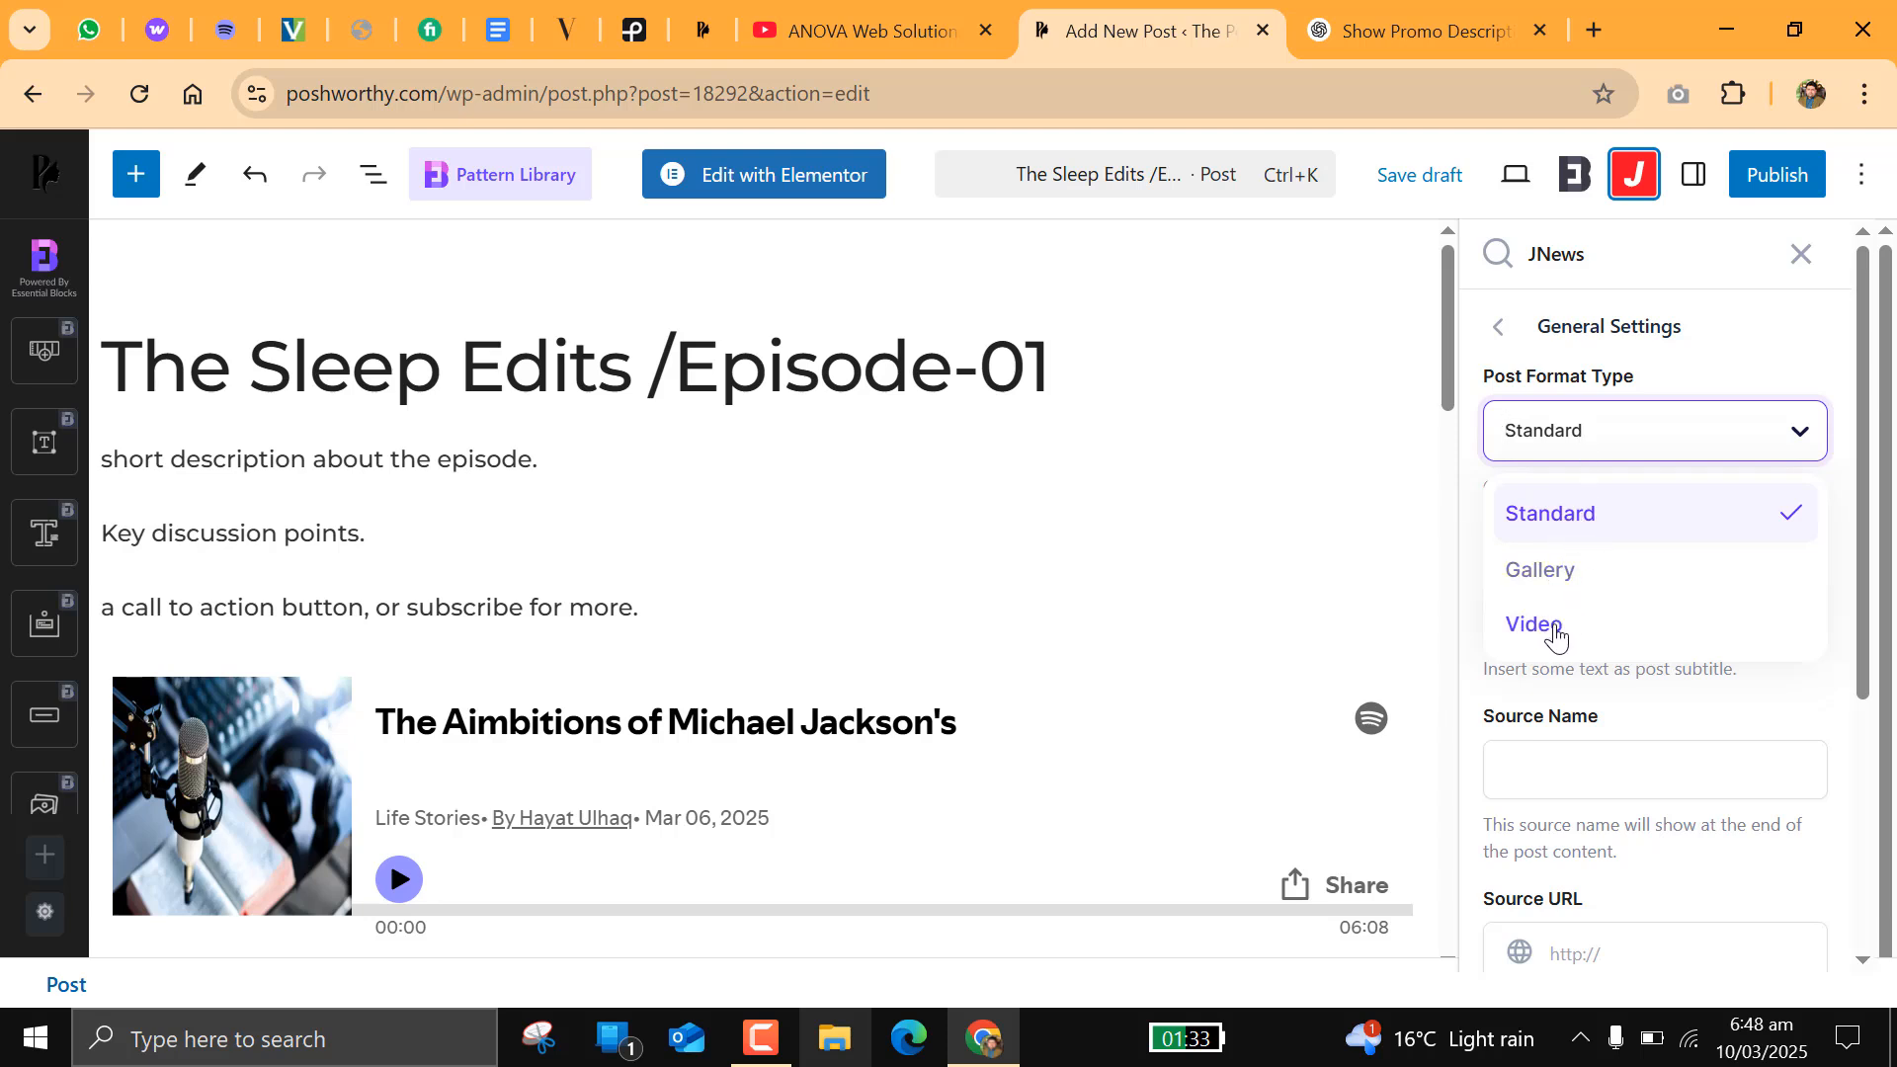
click(1586, 517)
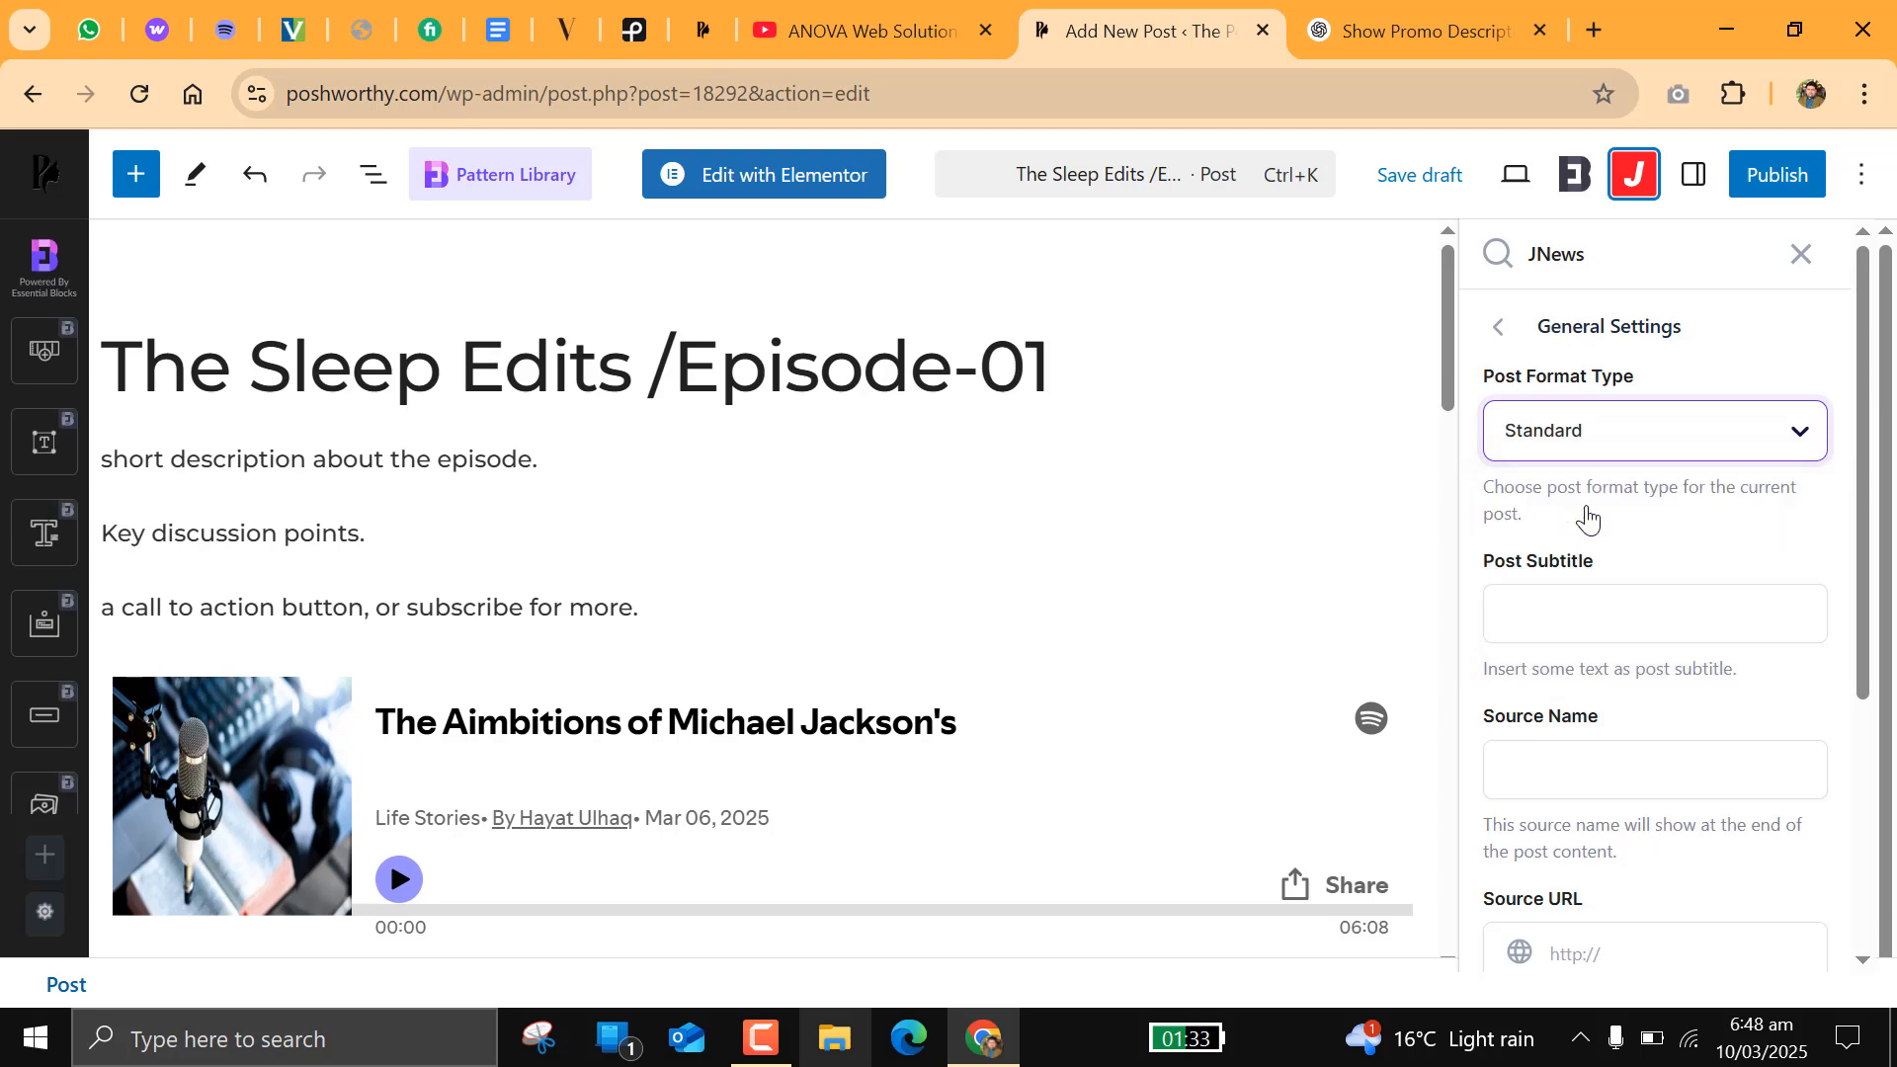
Step: Enable Override Global Template Setting in JNews and choose Post Template 8 as the post header template
click(1496, 331)
click(1565, 498)
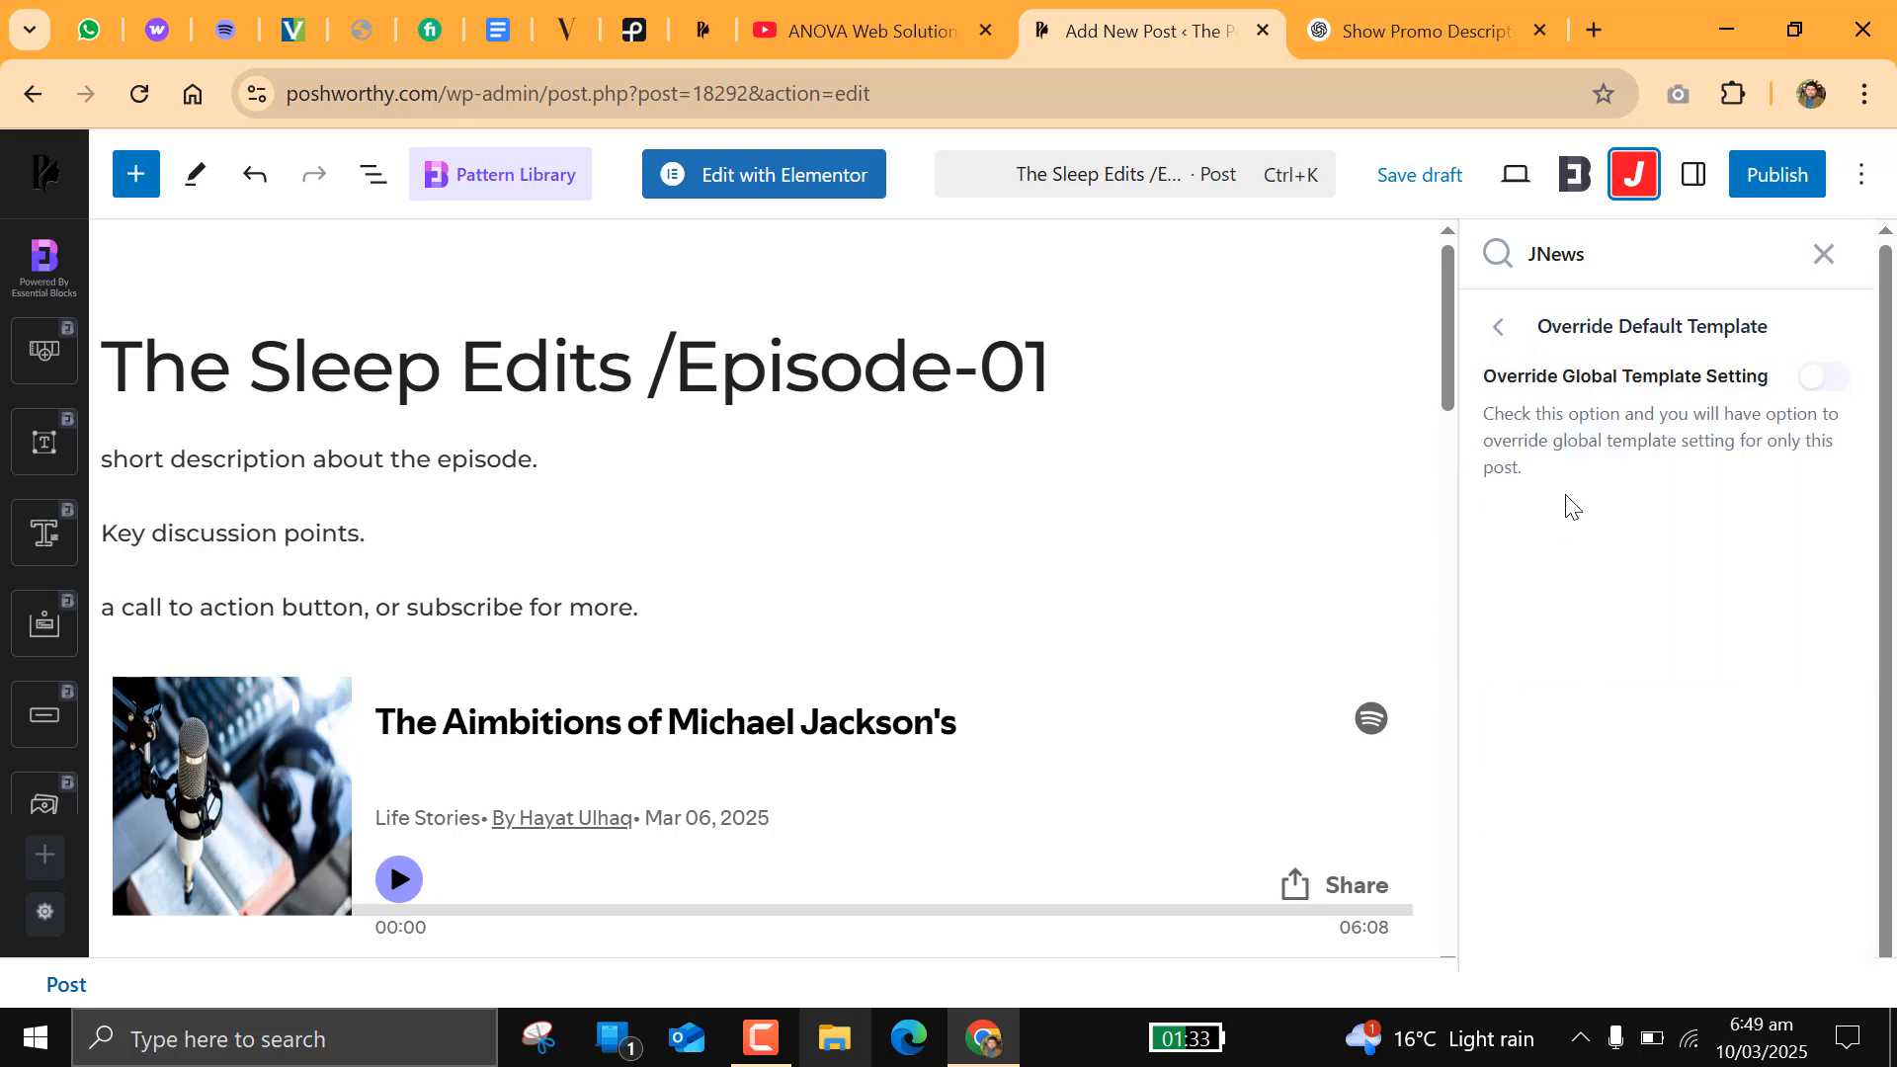
click(1819, 389)
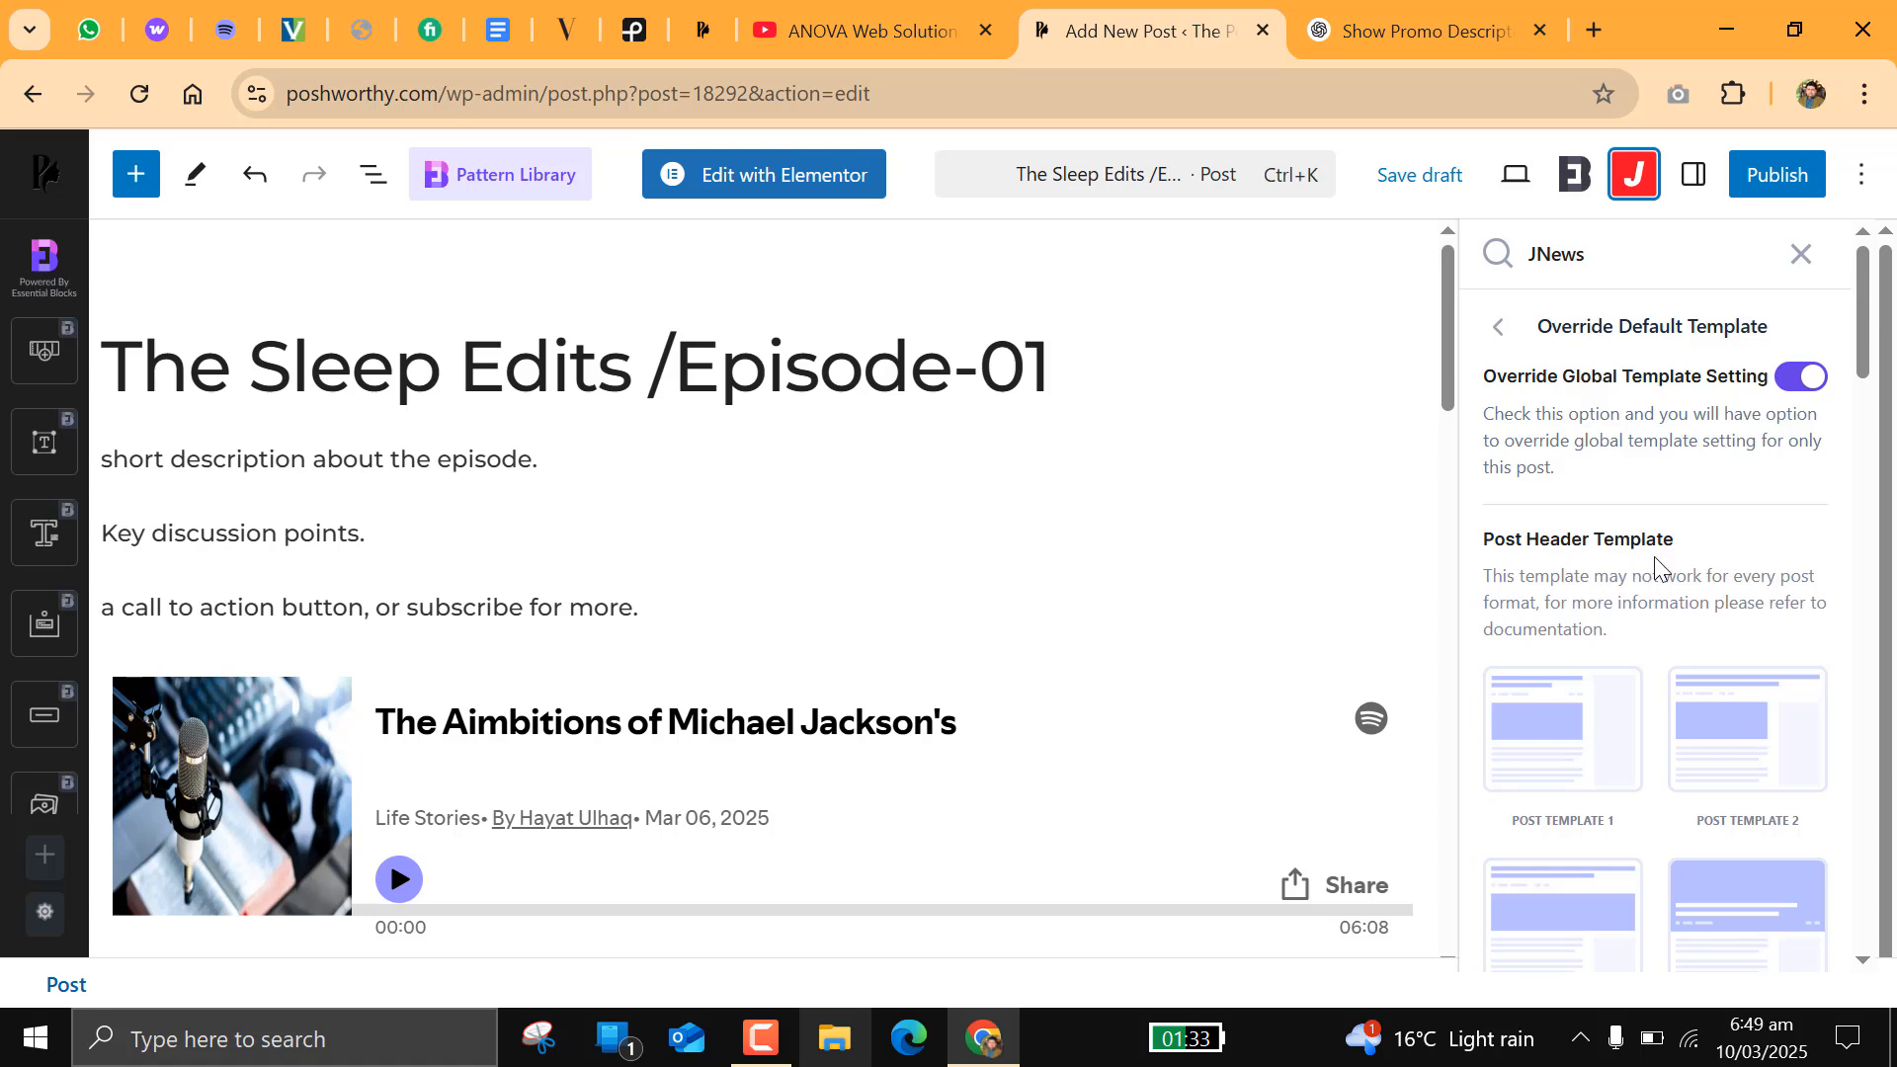
scroll(1656, 571, down, 6)
click(1695, 729)
scroll(1697, 733, down, 3)
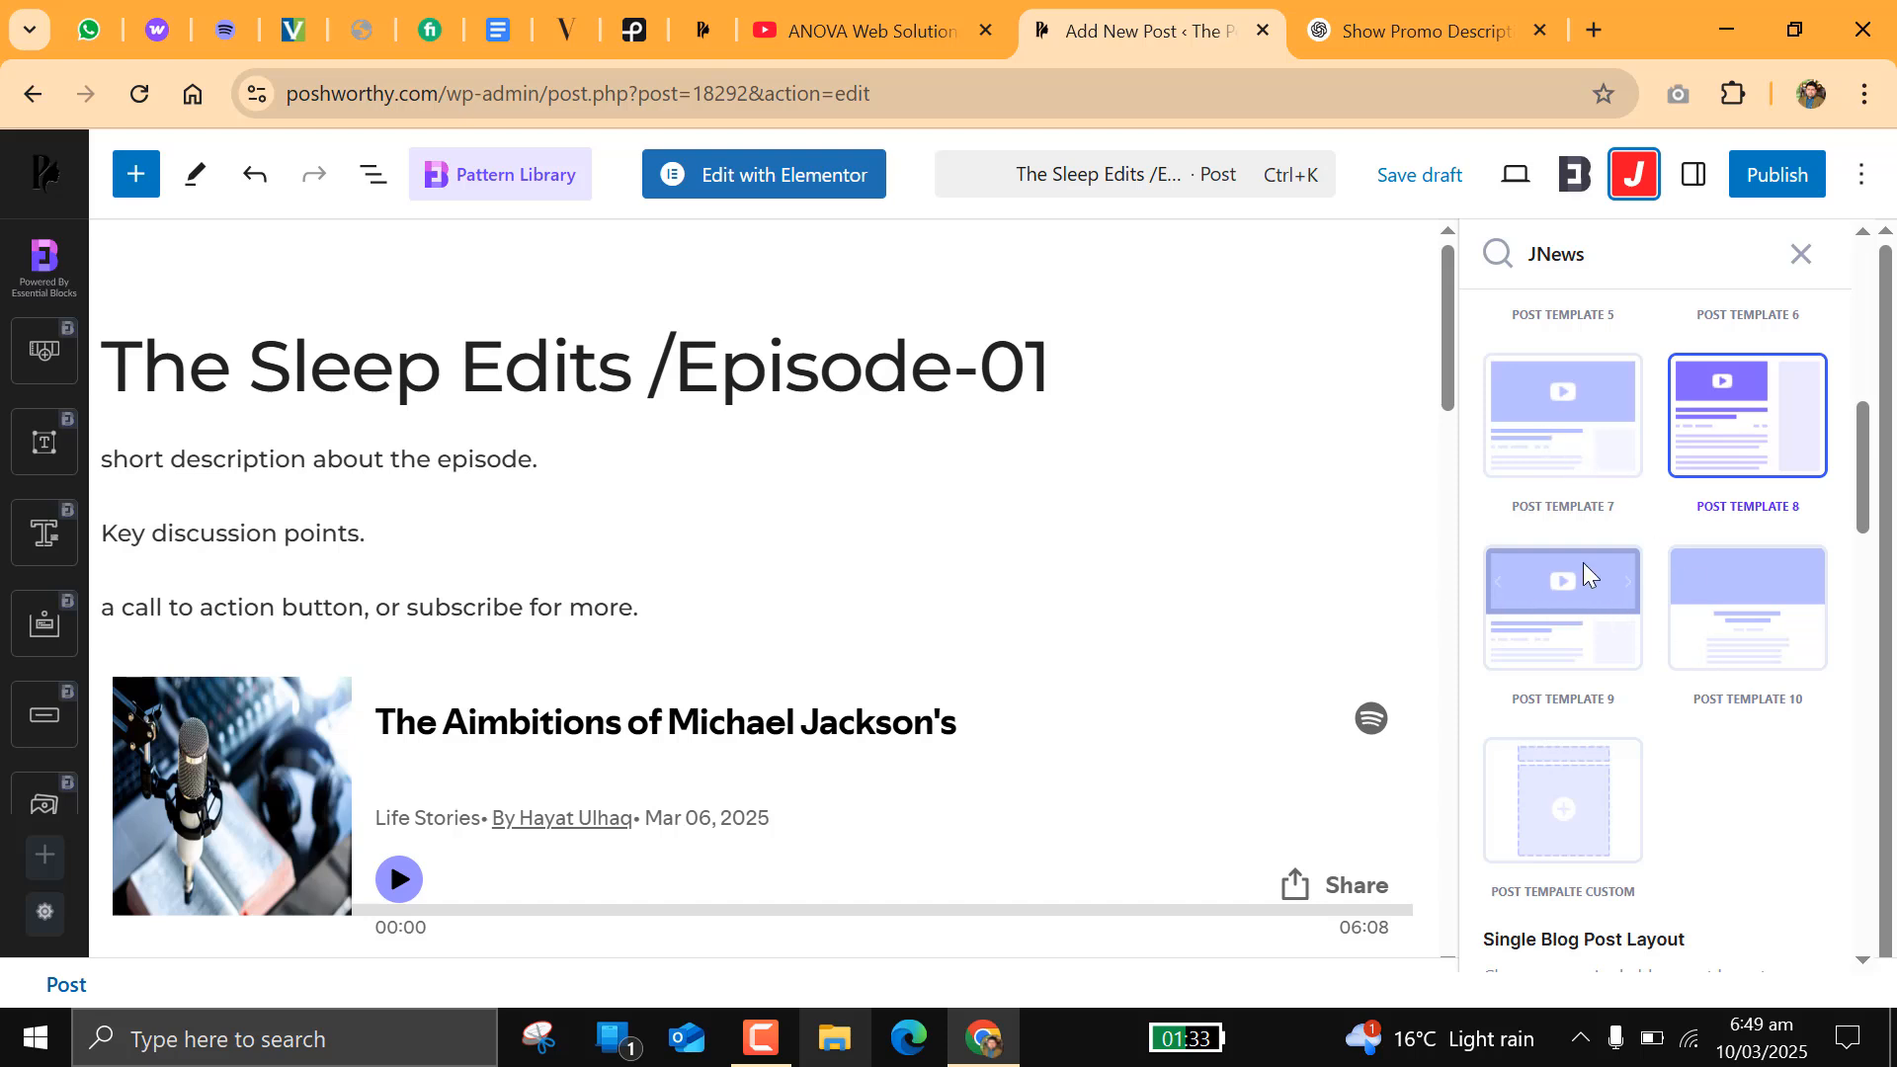
Step: Review the remaining Override Default Template options, including the post layouts, share position and the post element display switches
scroll(1583, 562, up, 9)
scroll(1587, 553, down, 6)
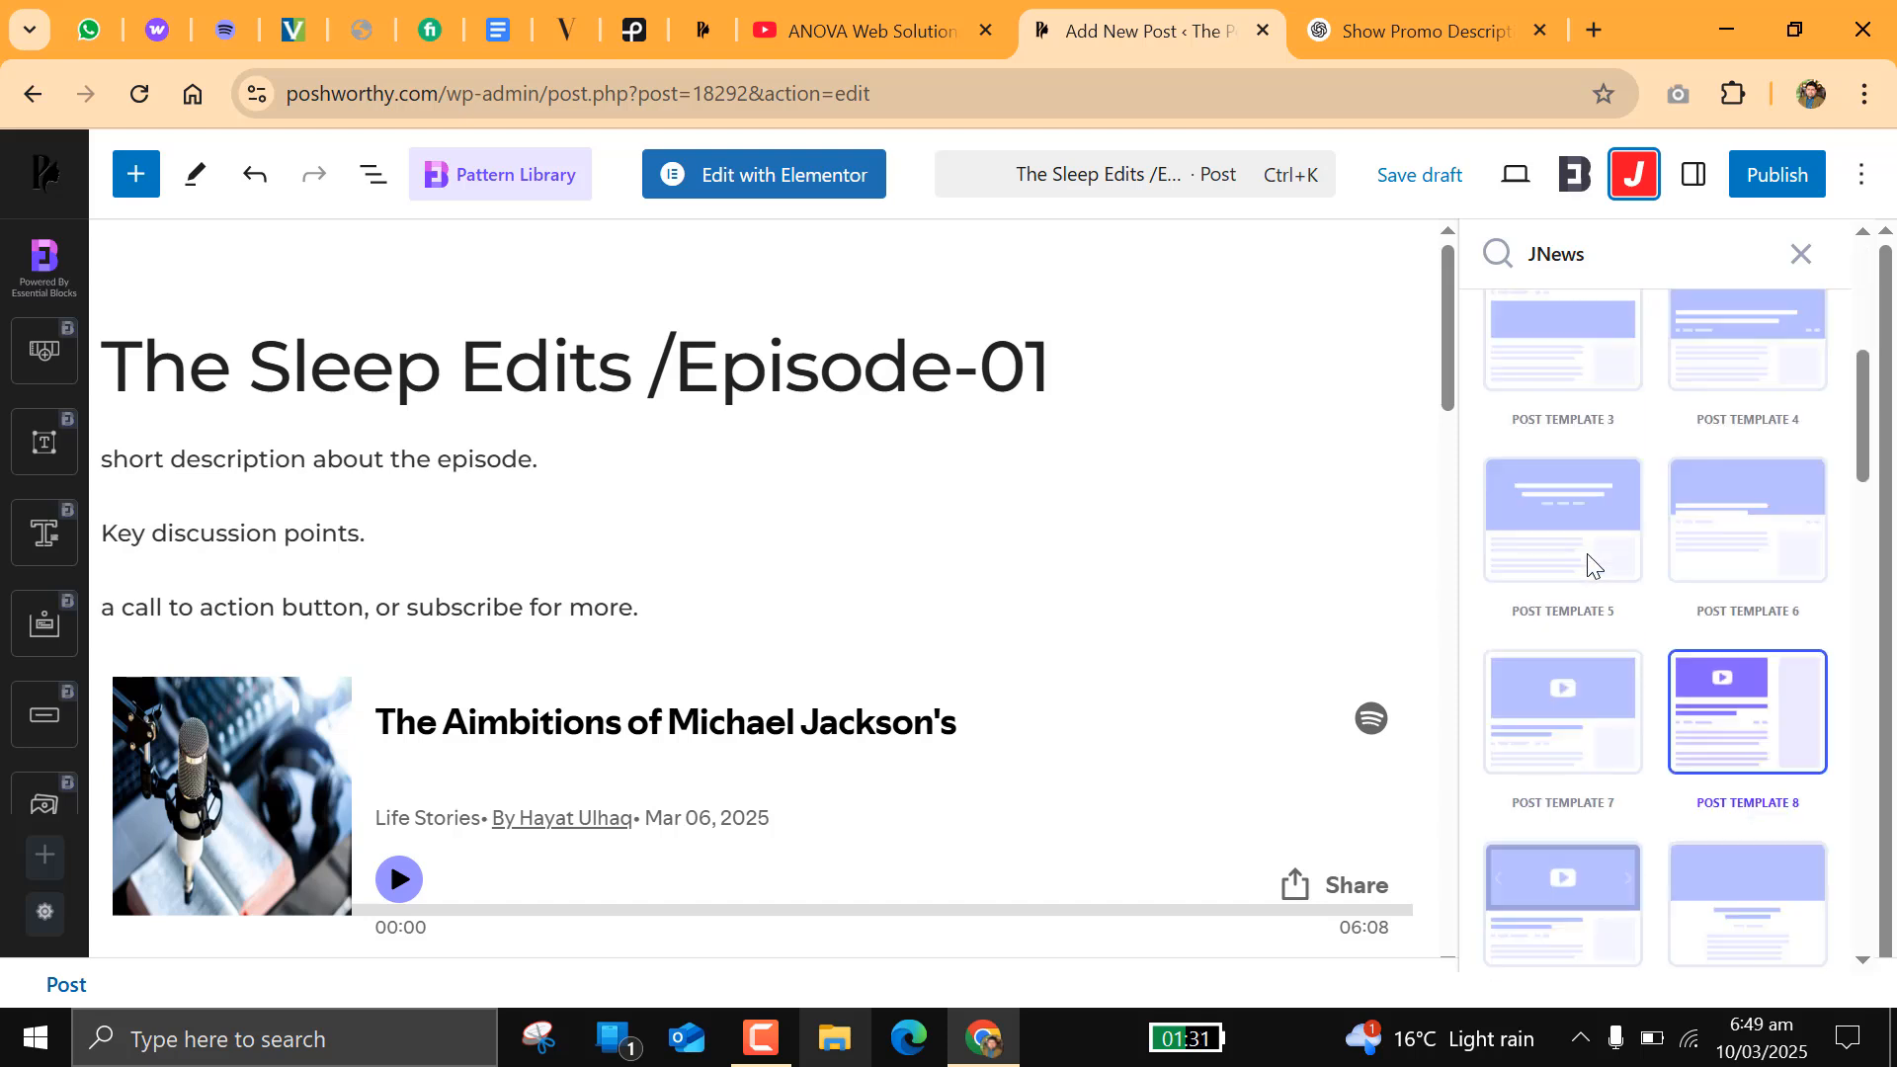
scroll(1588, 564, down, 3)
scroll(1557, 725, down, 7)
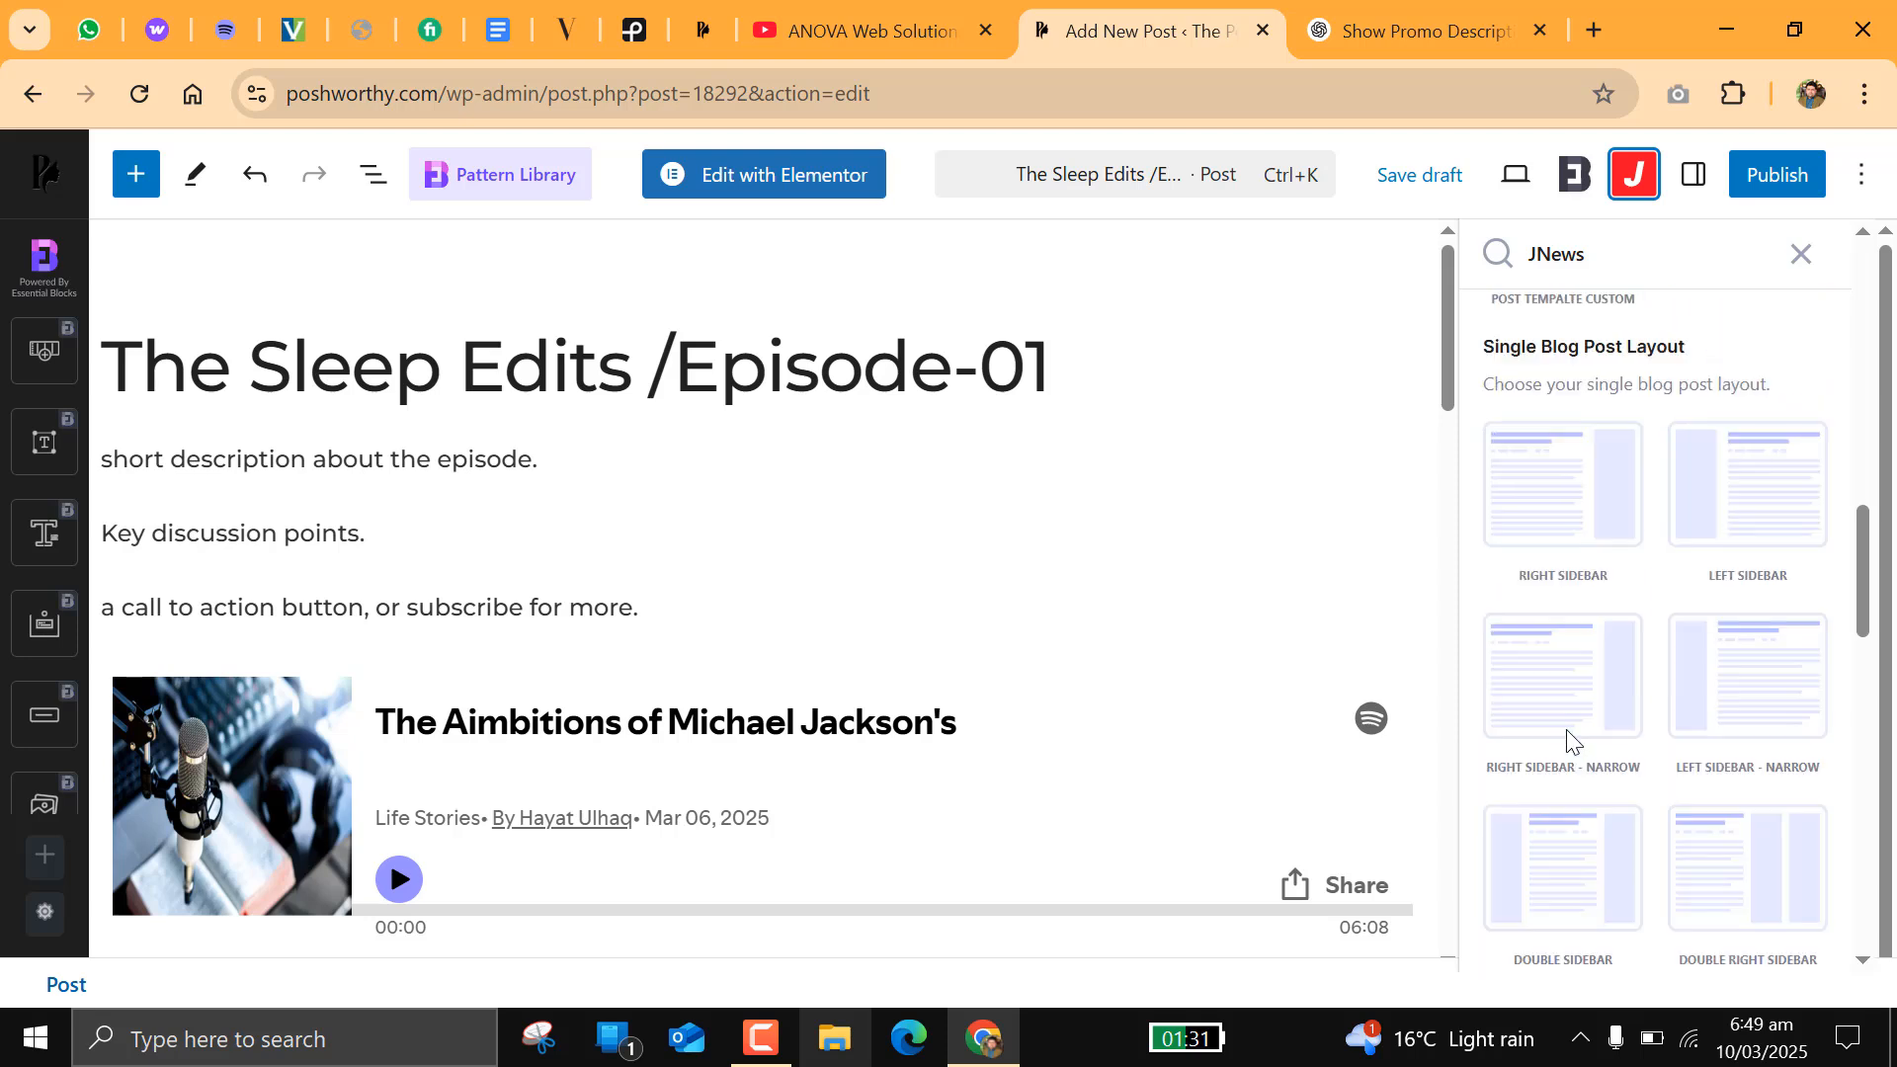
scroll(1567, 721, up, 3)
scroll(1624, 609, down, 6)
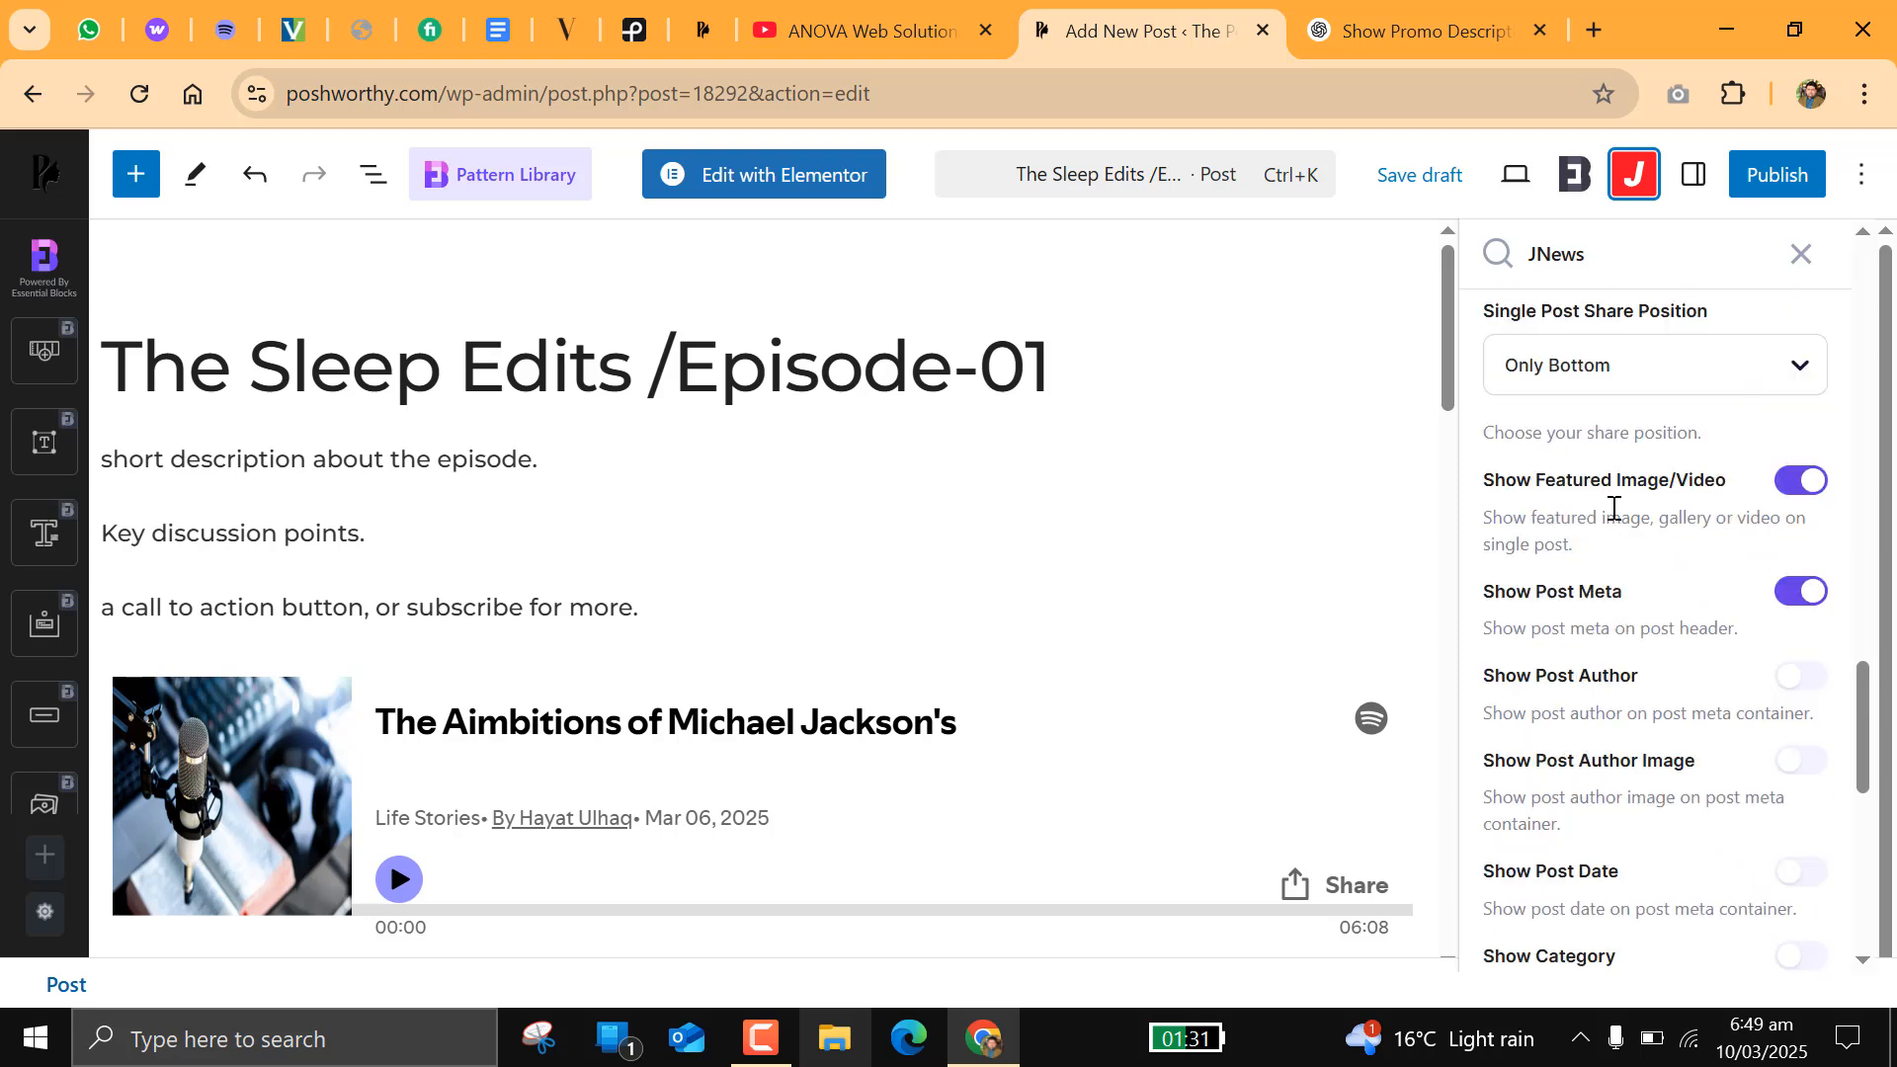
scroll(1613, 509, up, 3)
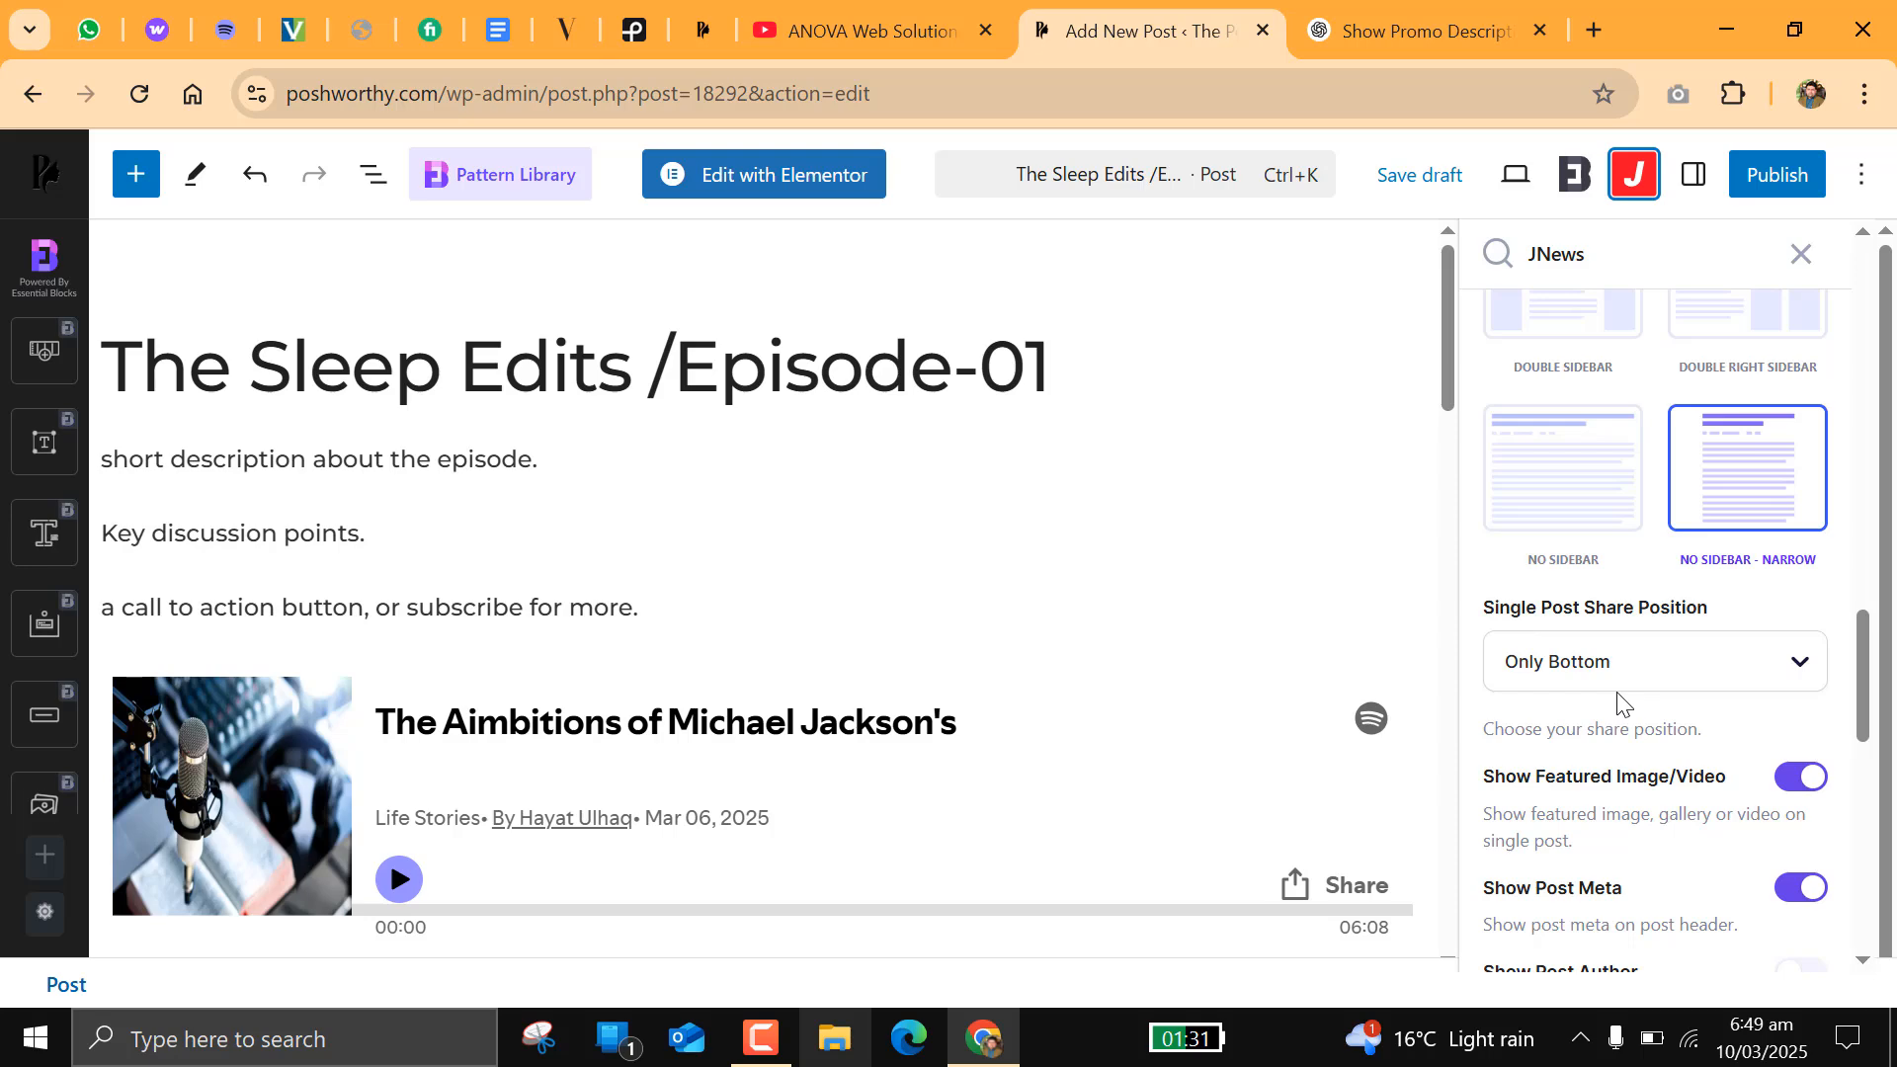
scroll(1620, 704, down, 6)
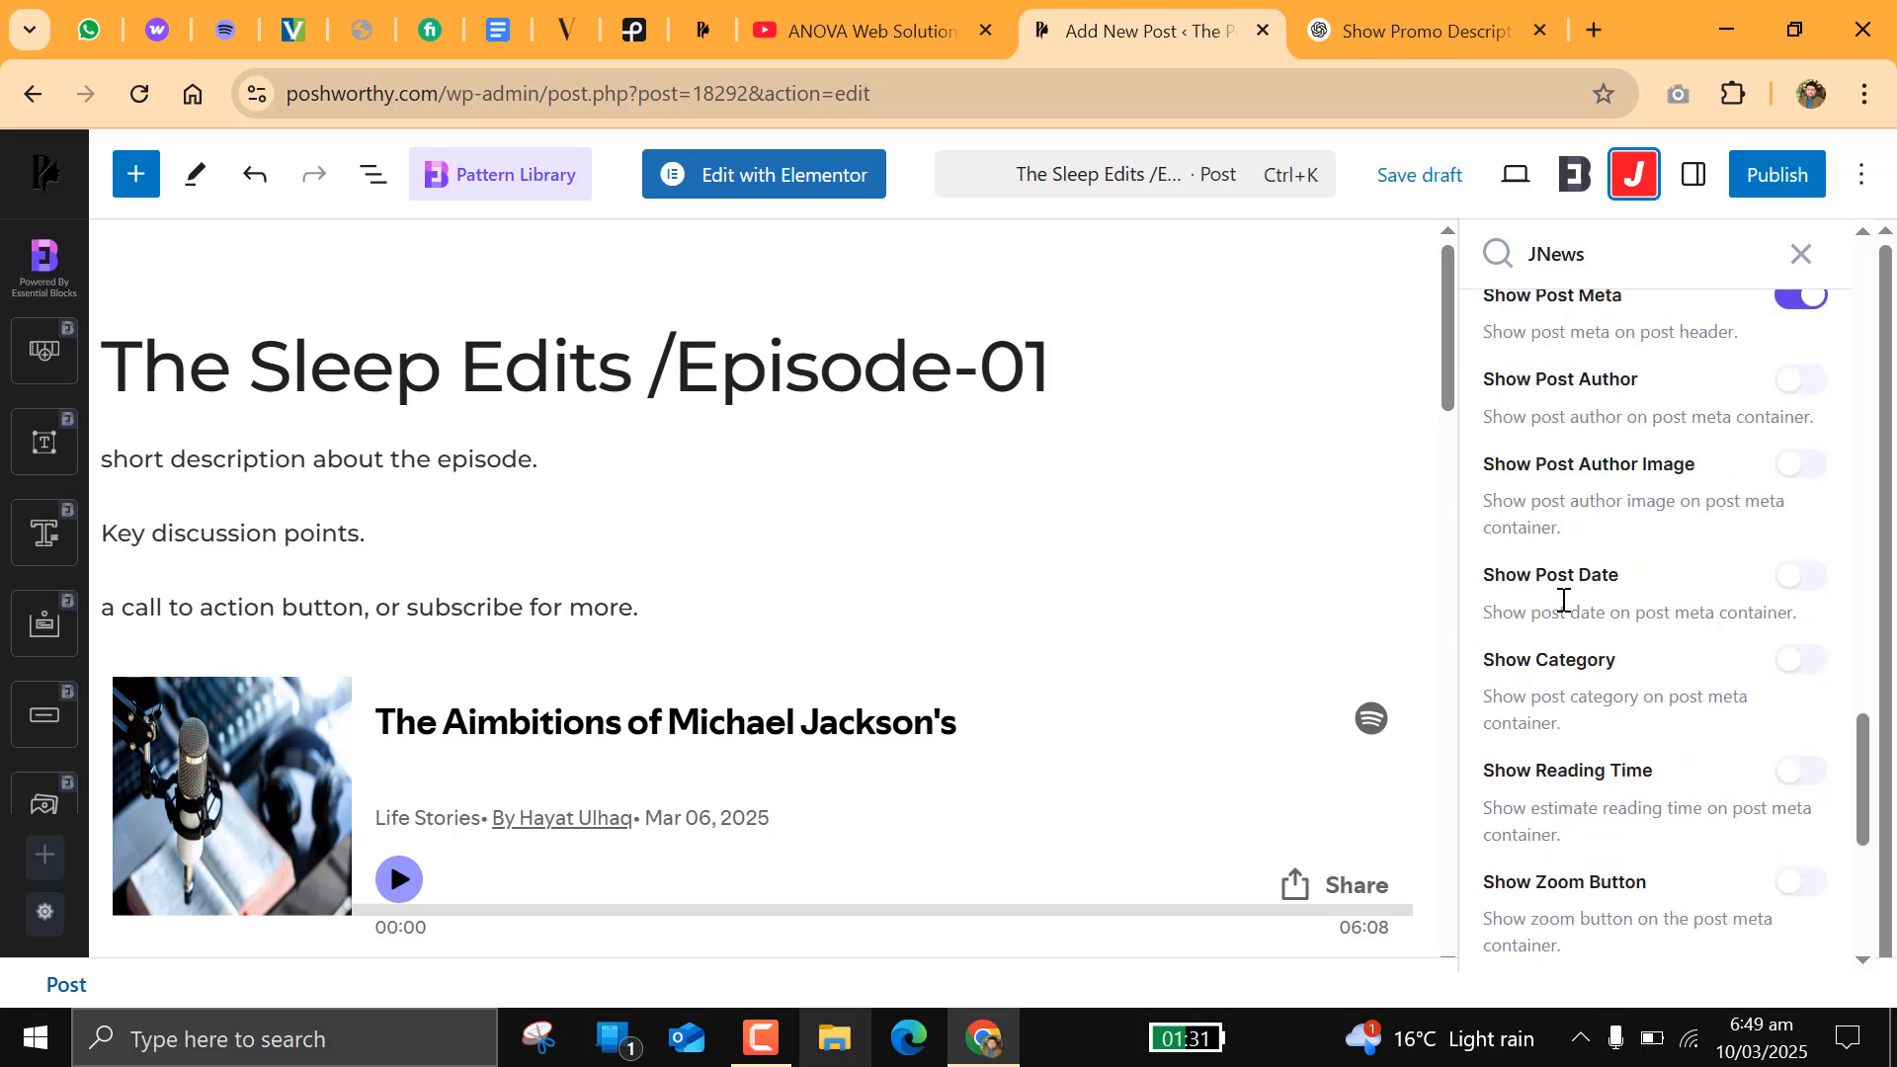
scroll(1555, 807, down, 6)
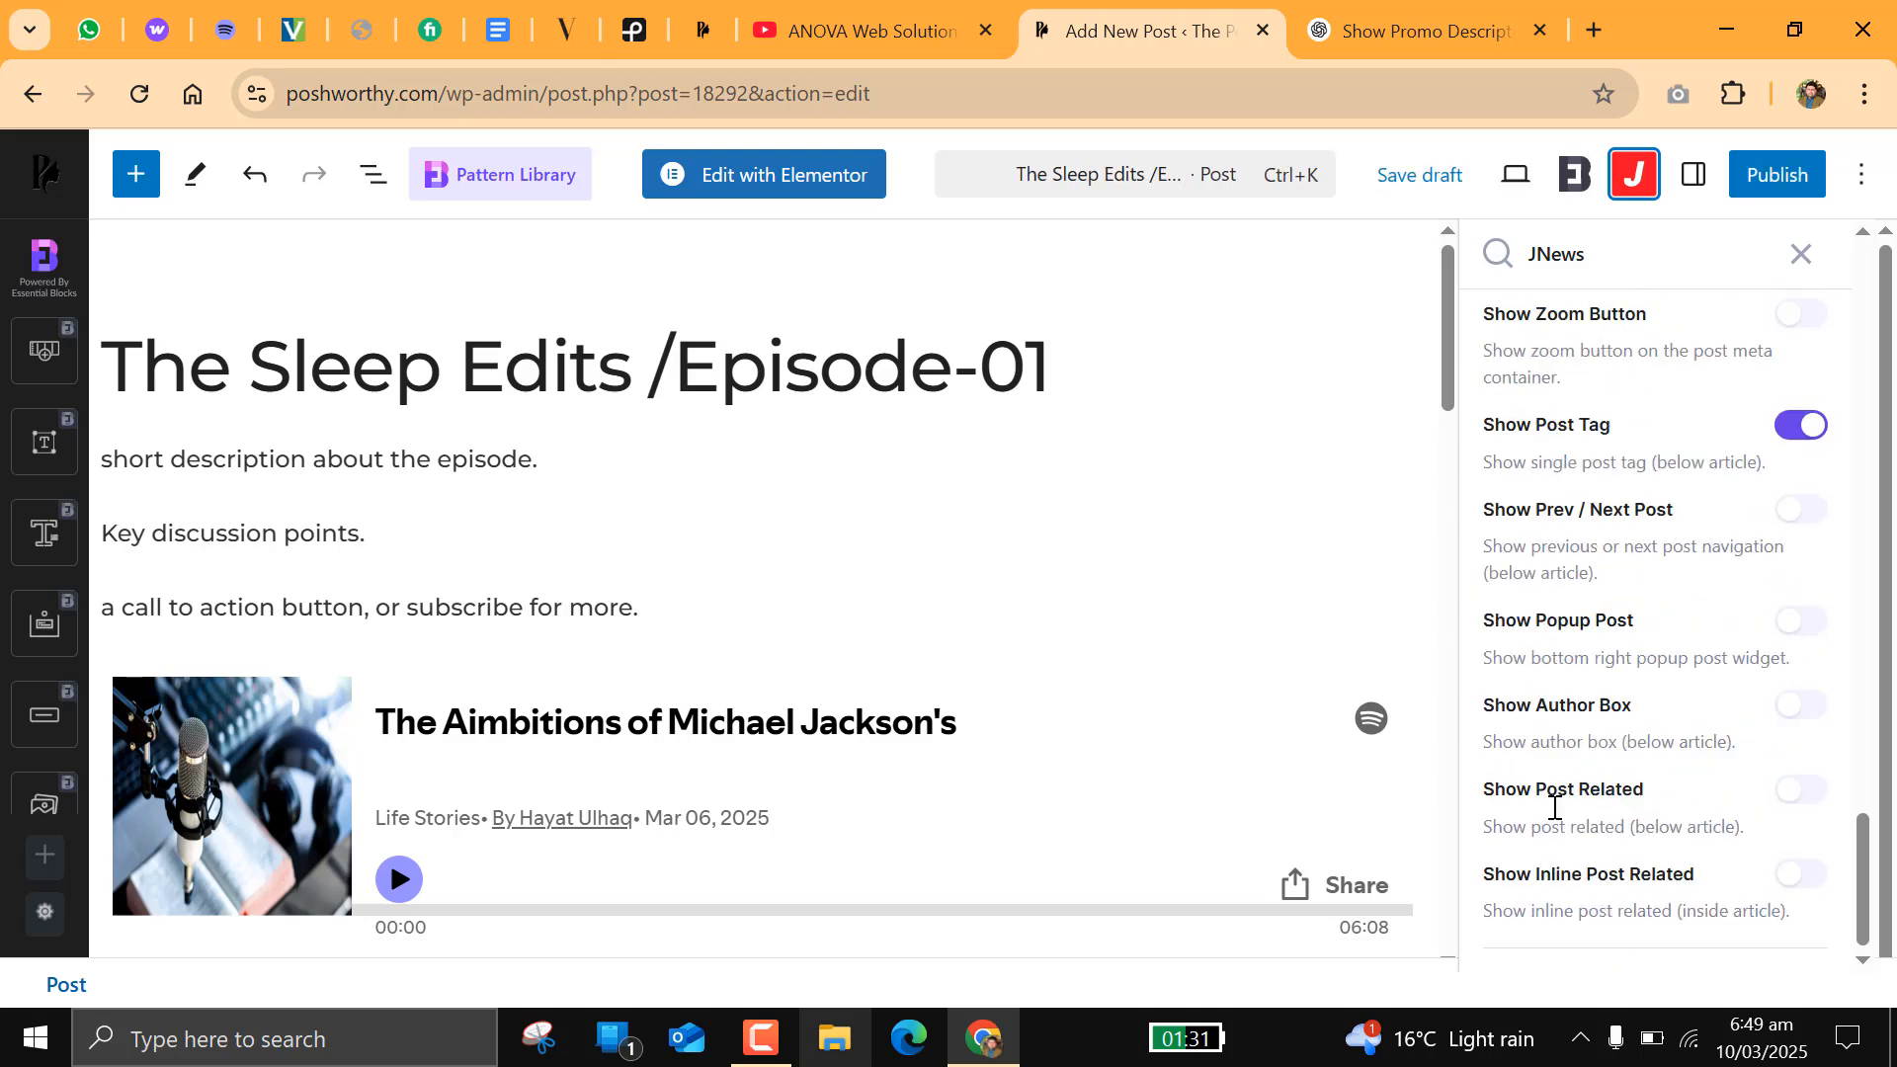
scroll(1554, 807, up, 10)
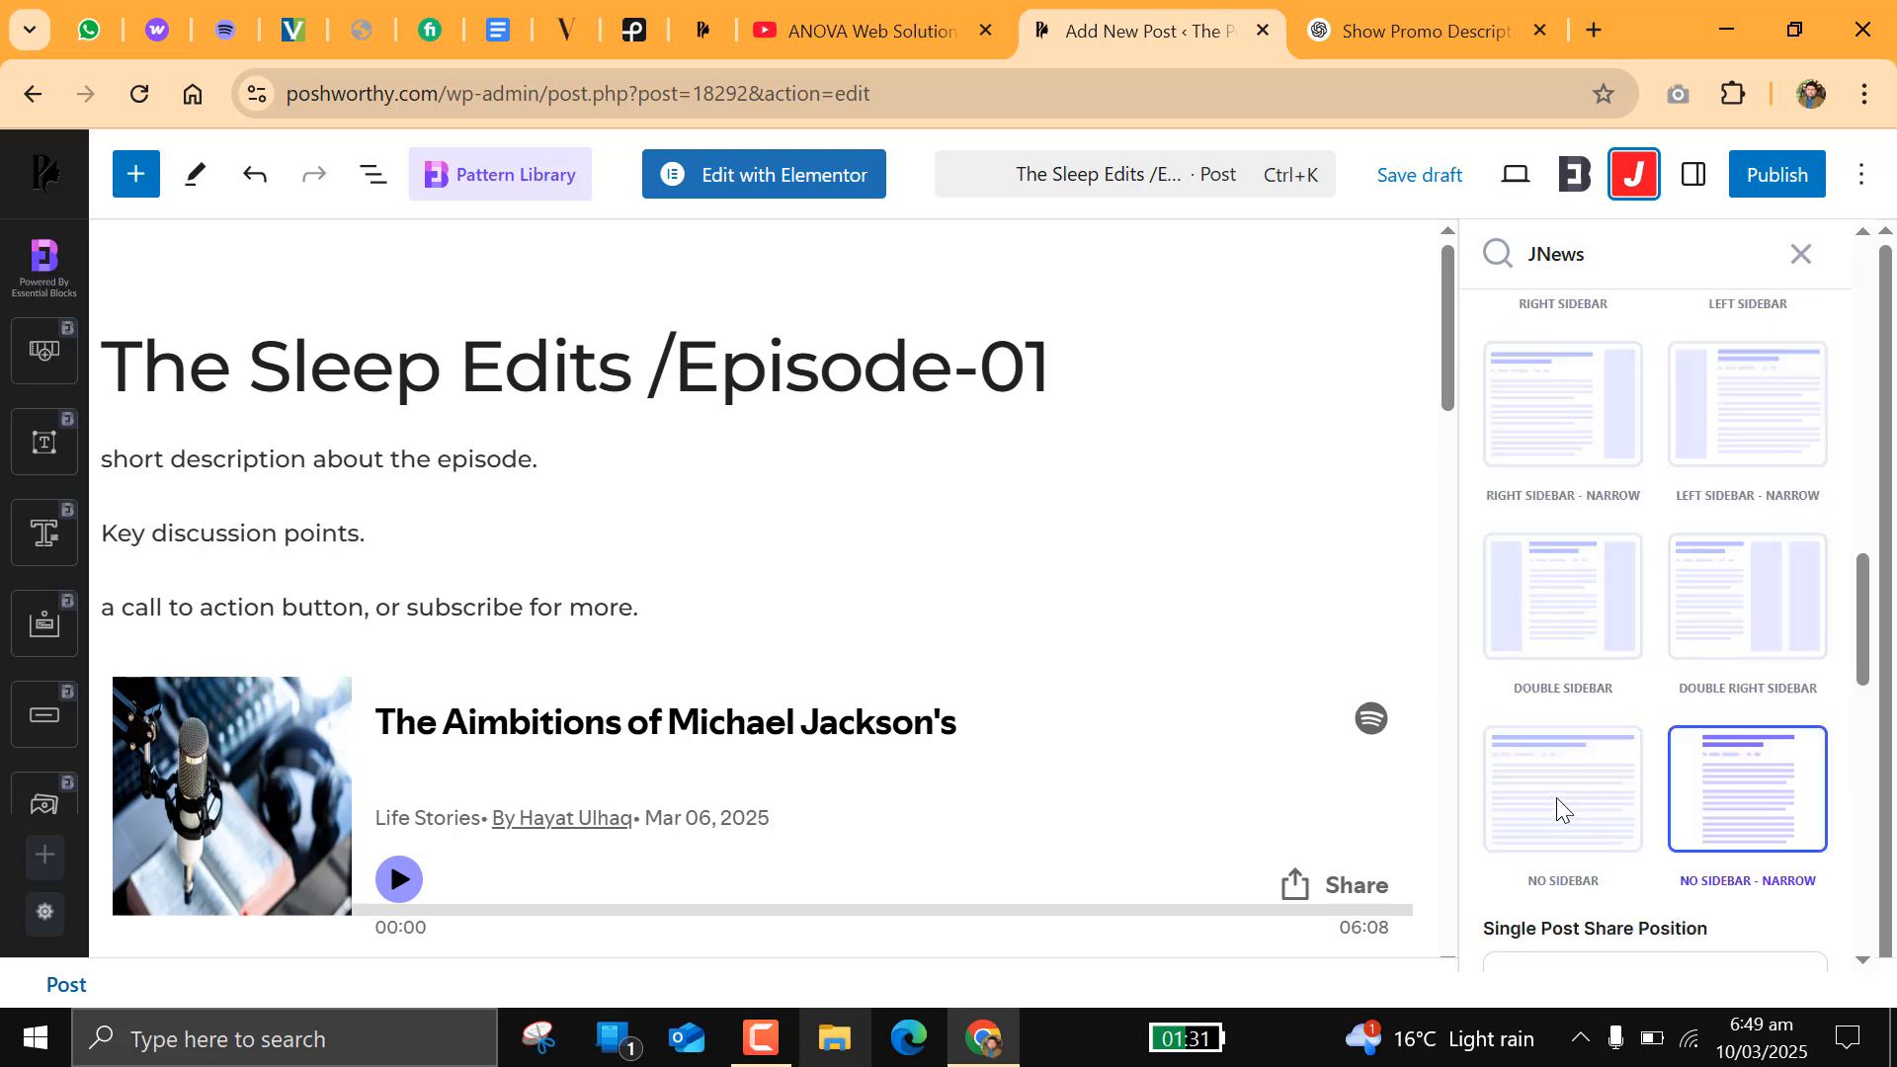
scroll(1556, 812, down, 6)
scroll(1556, 812, up, 9)
scroll(1571, 504, up, 3)
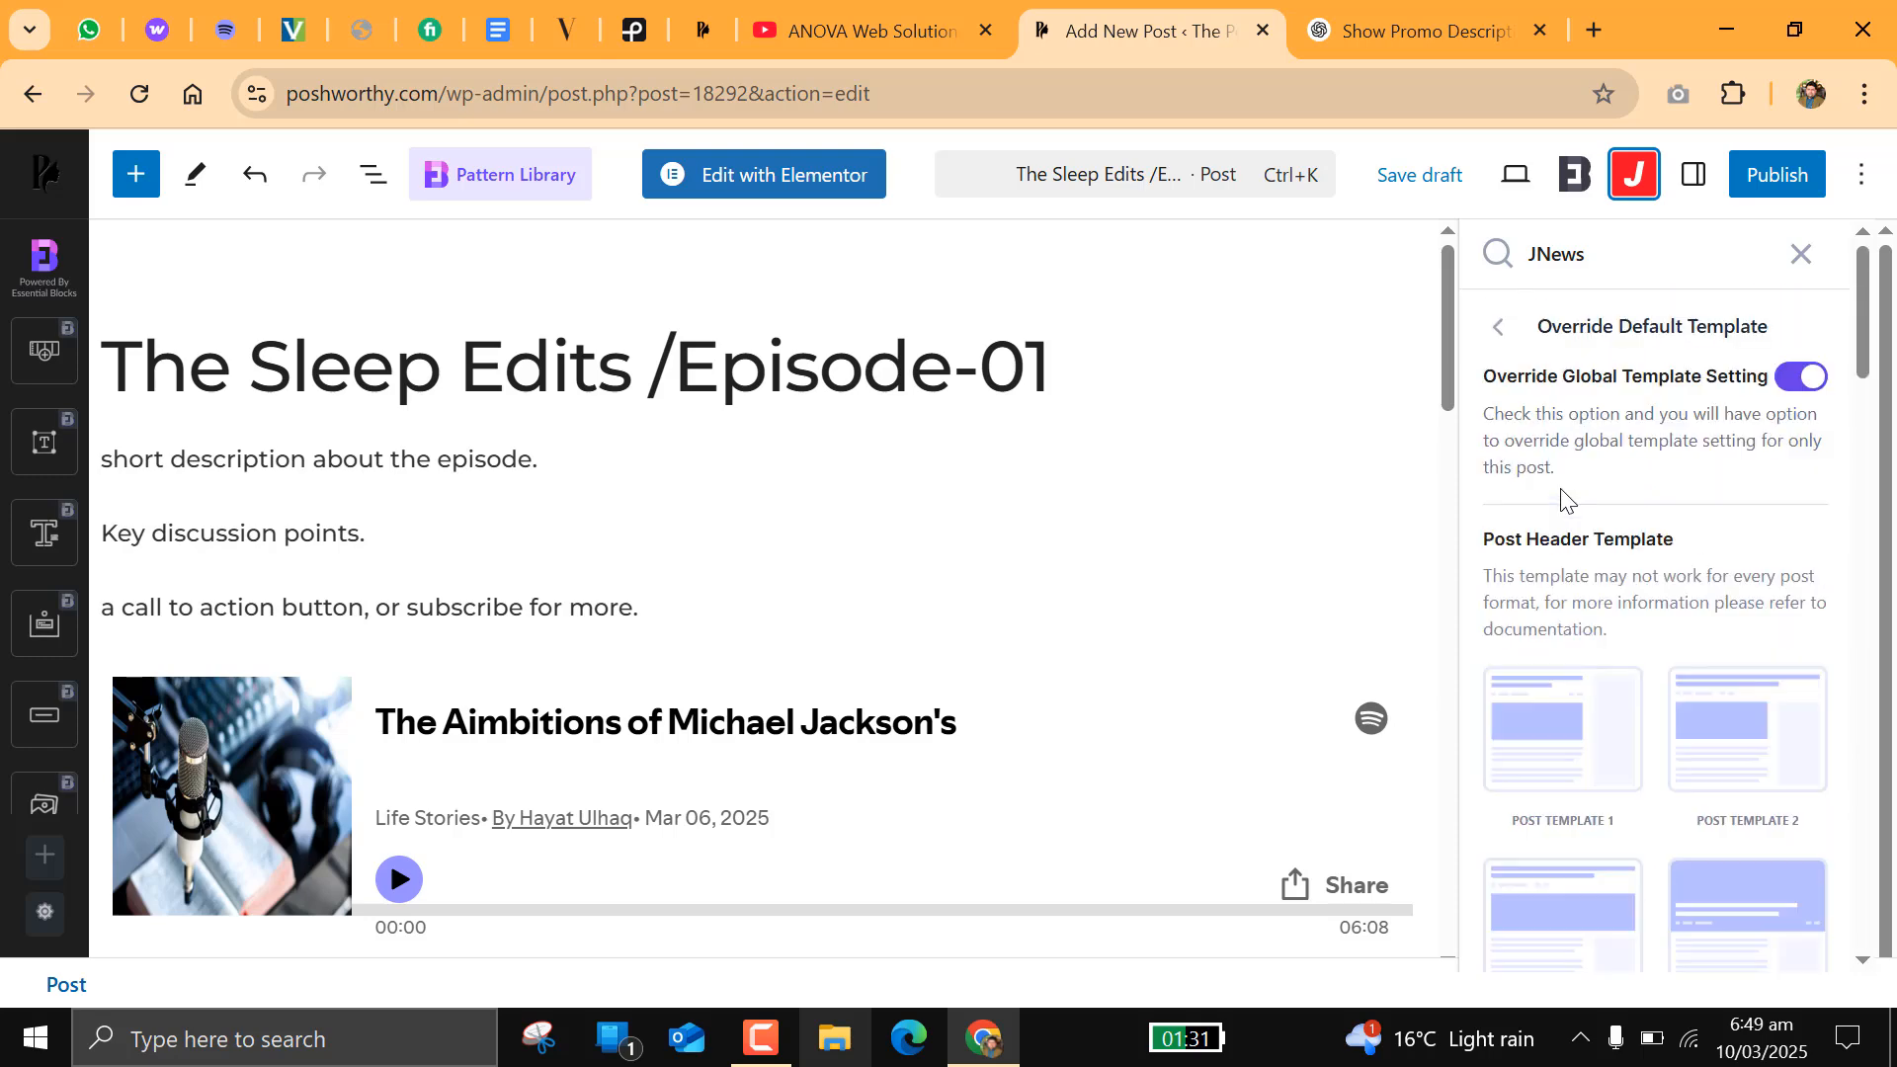
Step: Try the Override Image Thumbnail Size option in the JNews image size settings, and switch it off again
click(1498, 336)
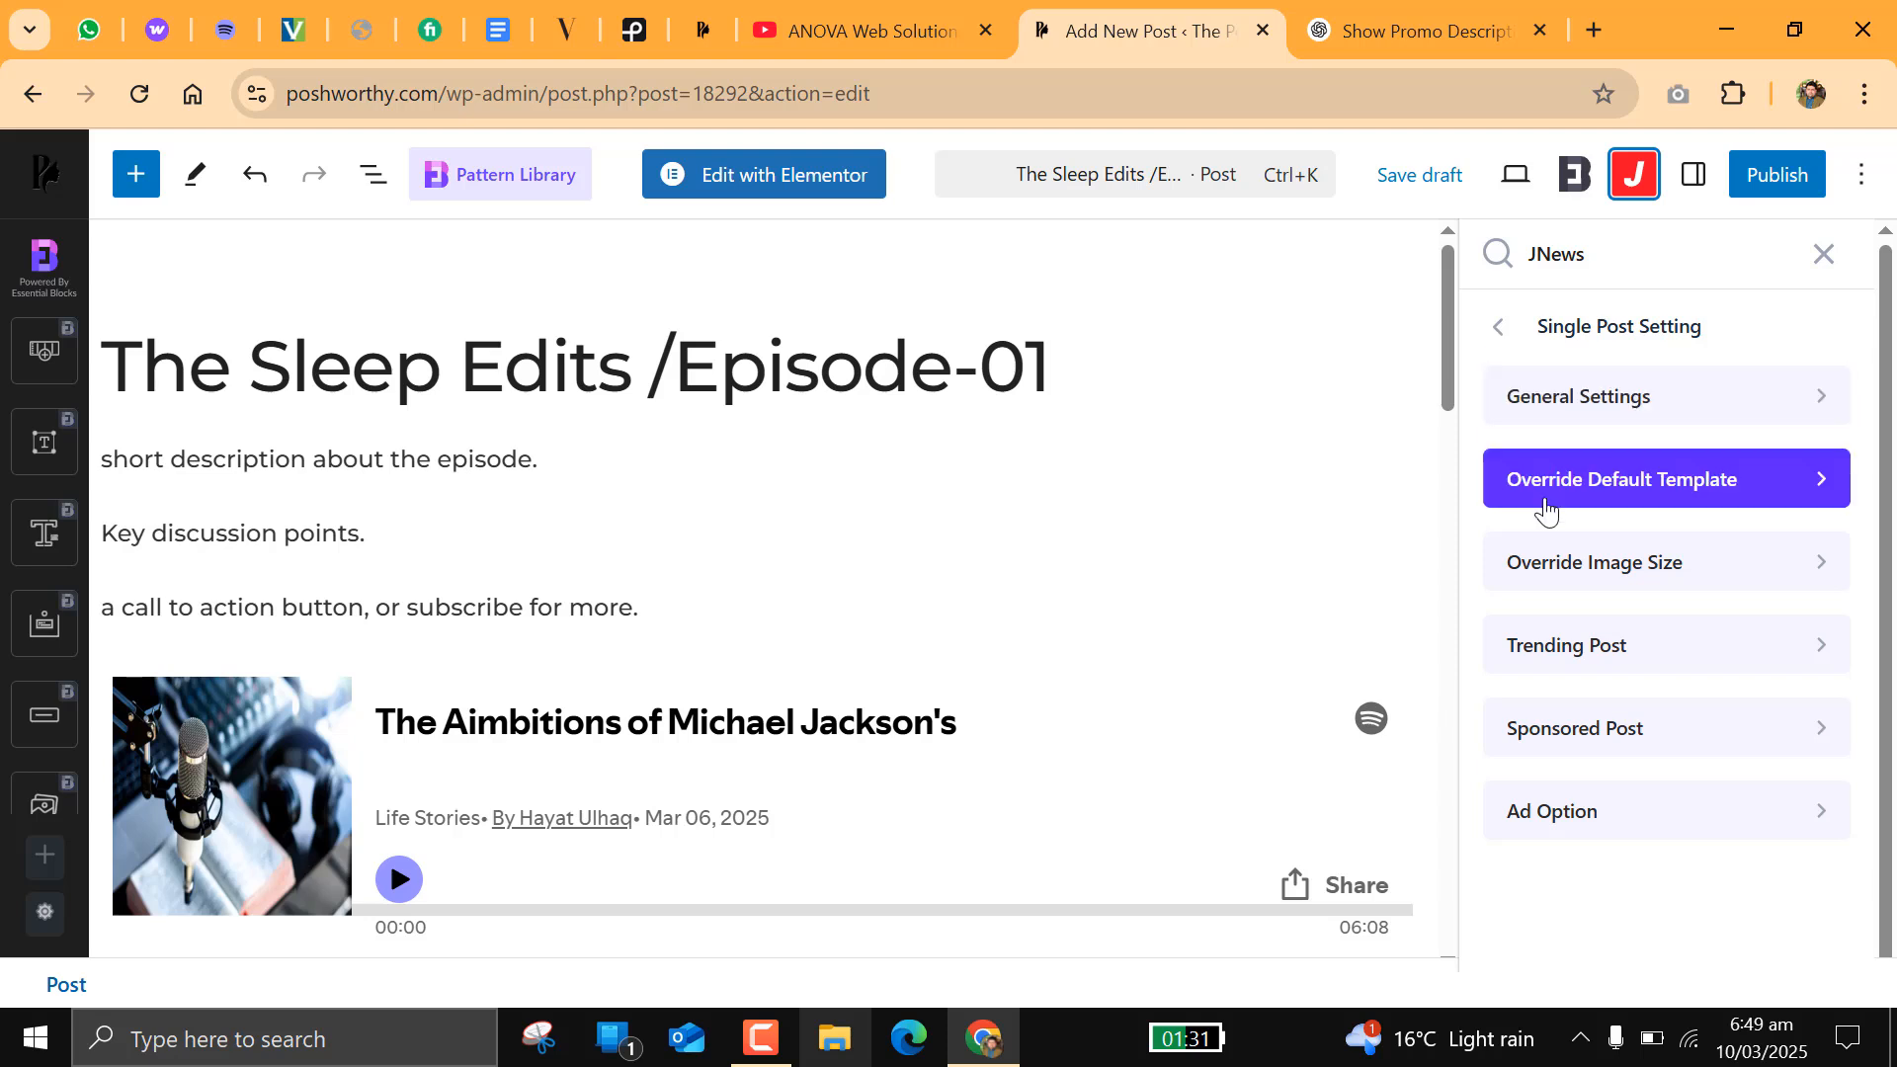
click(1559, 561)
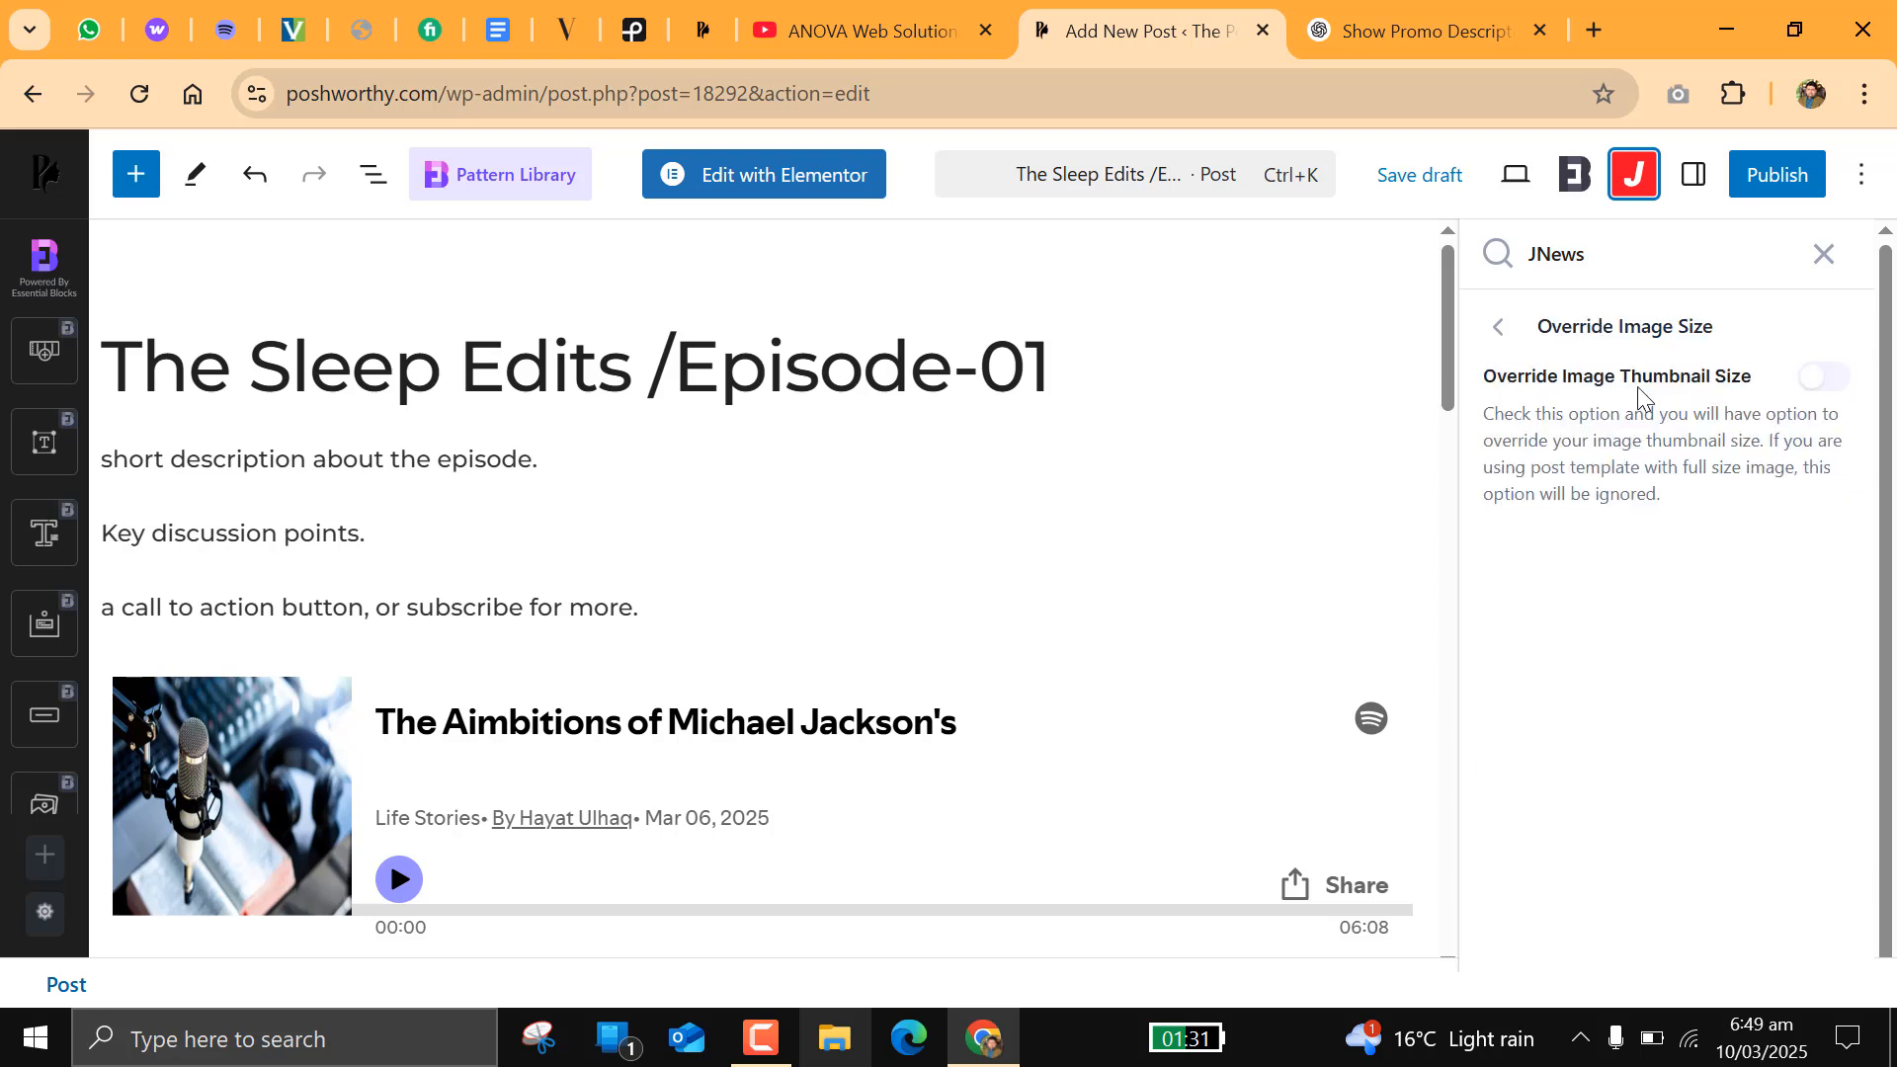
click(1813, 390)
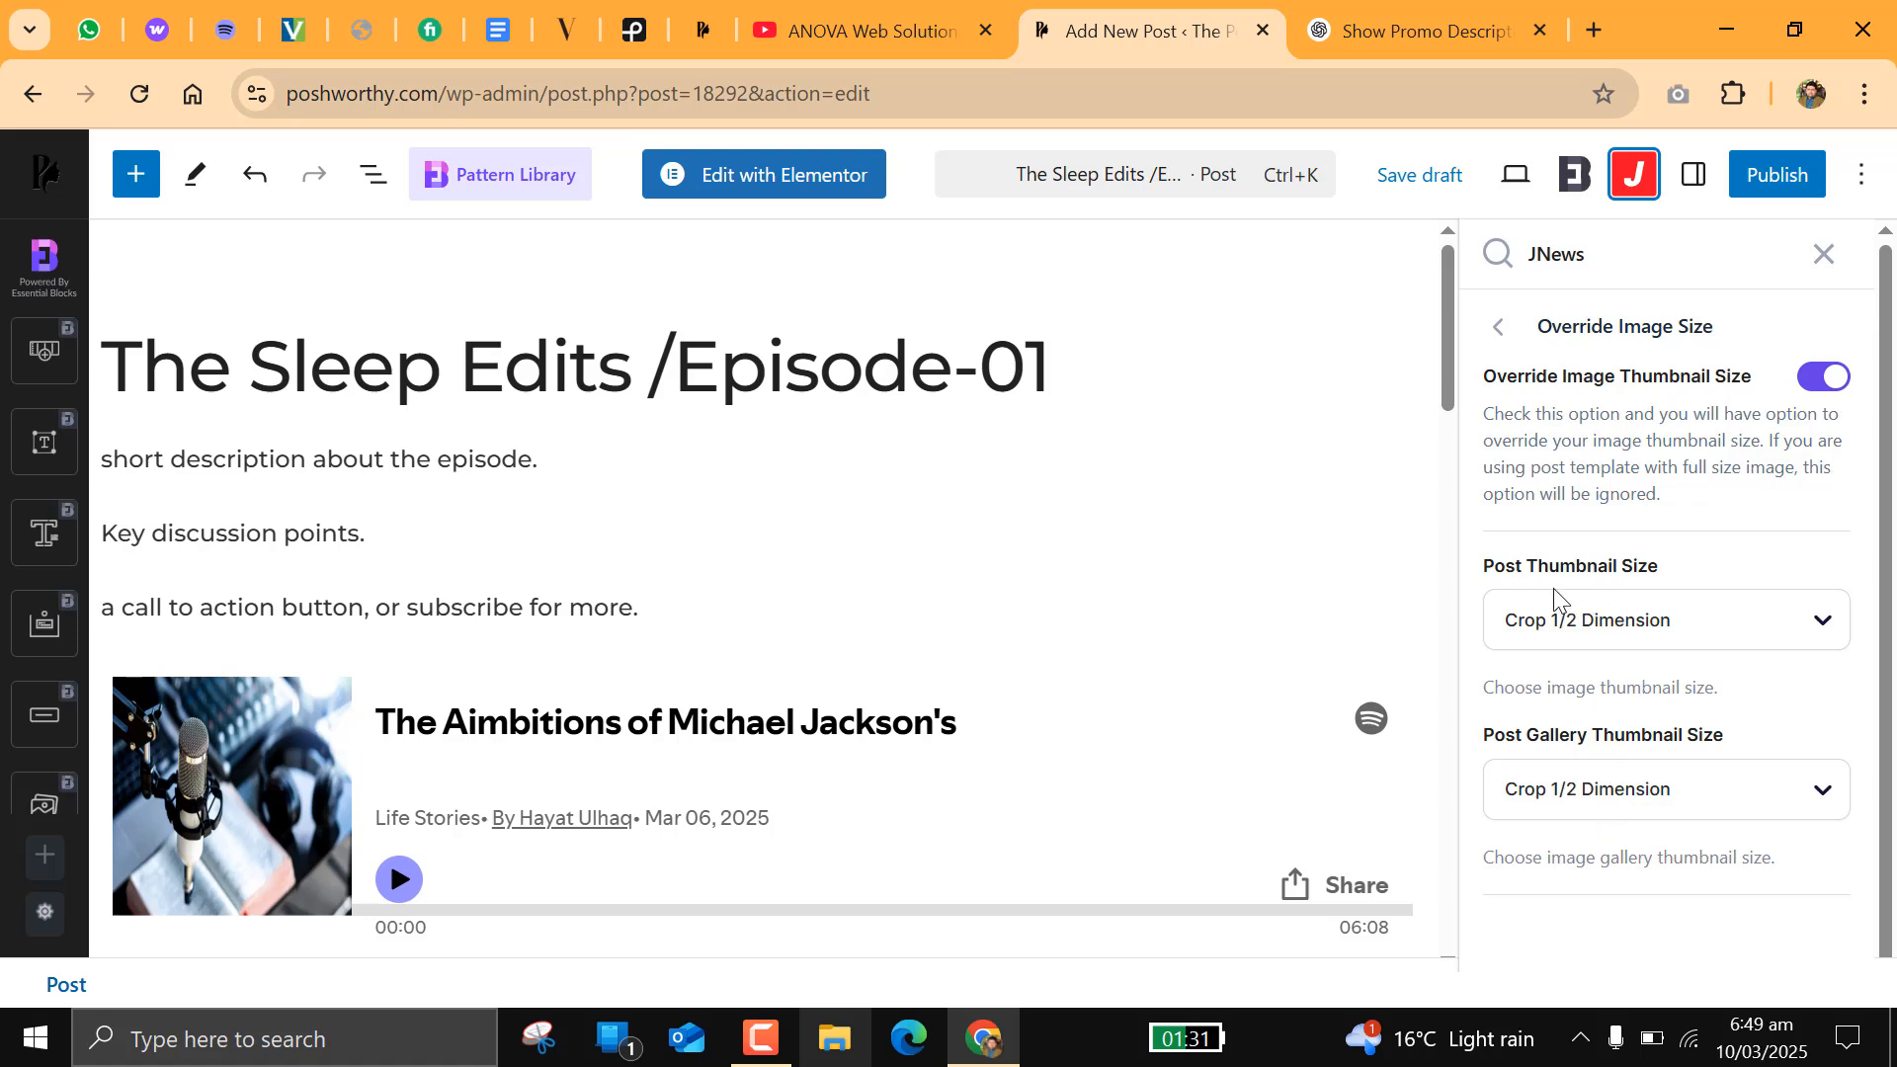
click(1821, 377)
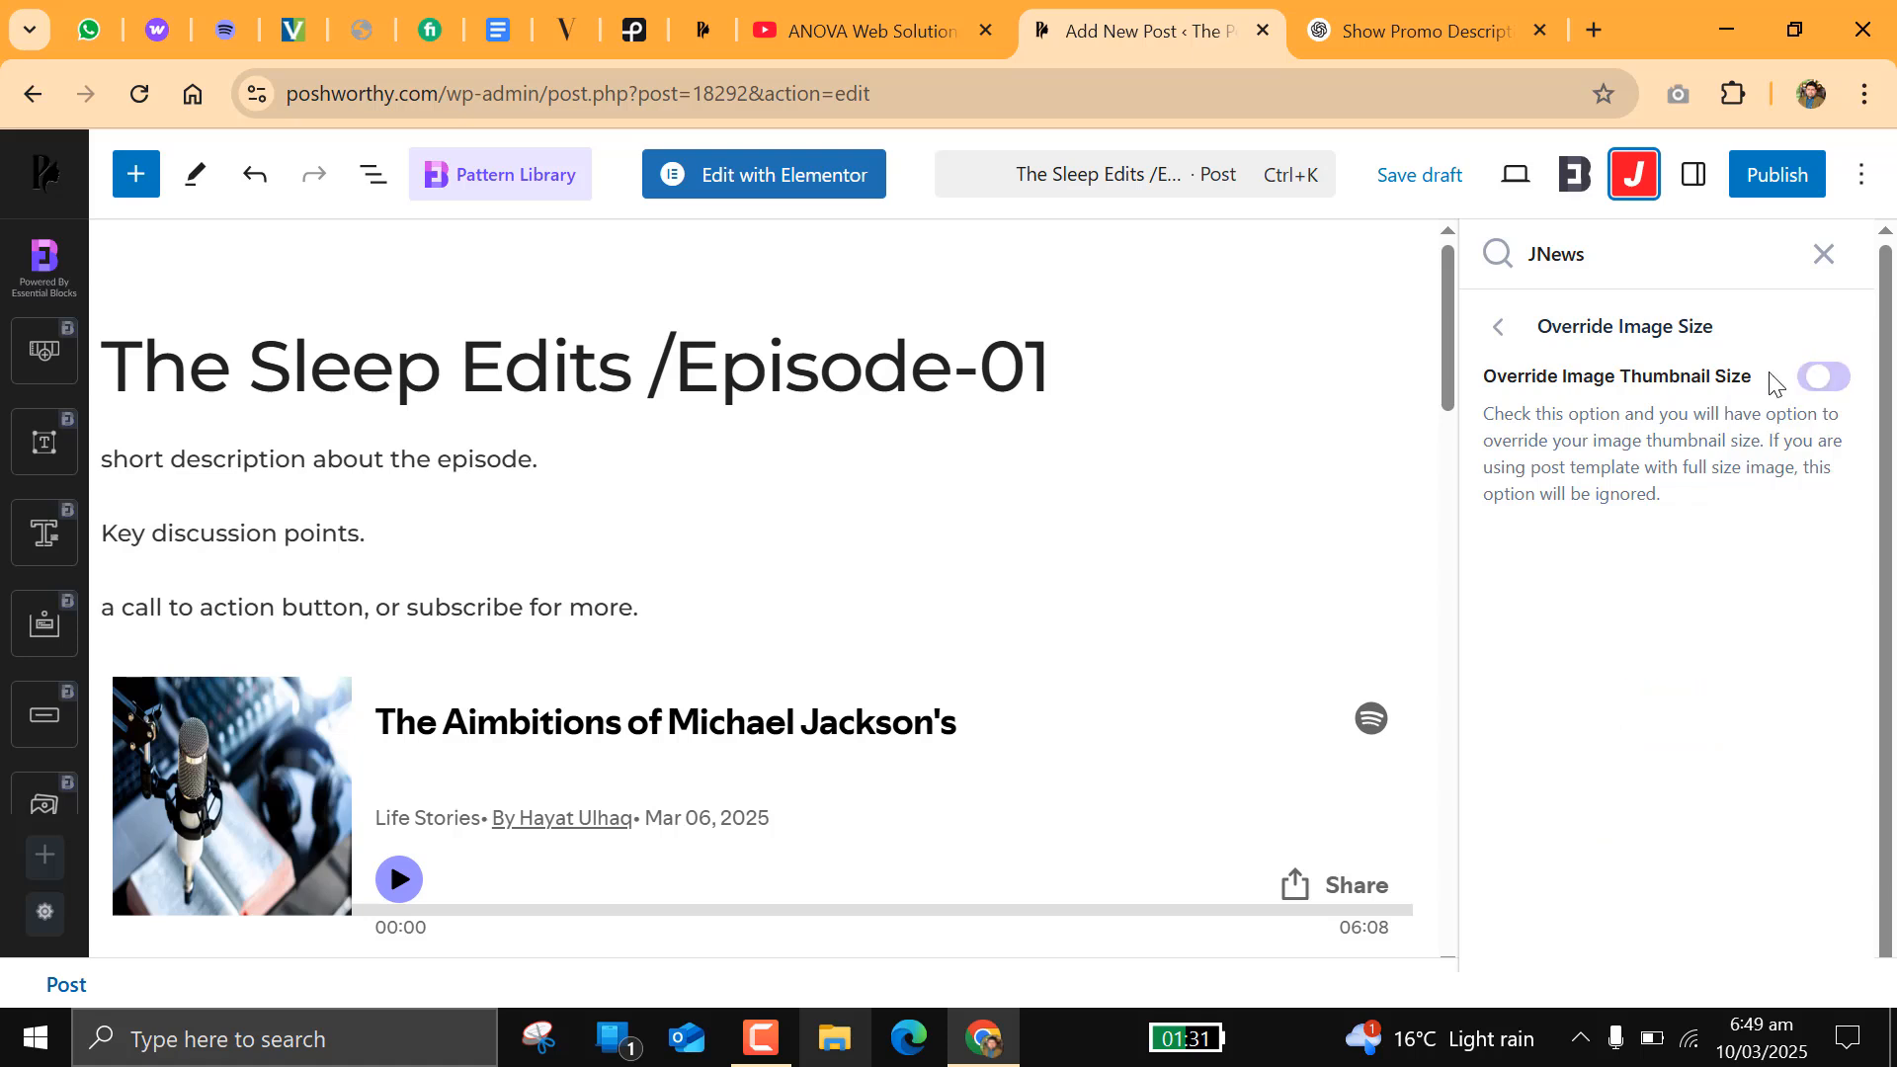
click(1499, 328)
Step: Try the Trending Post option and view its position choices, and switch it off again
click(1561, 660)
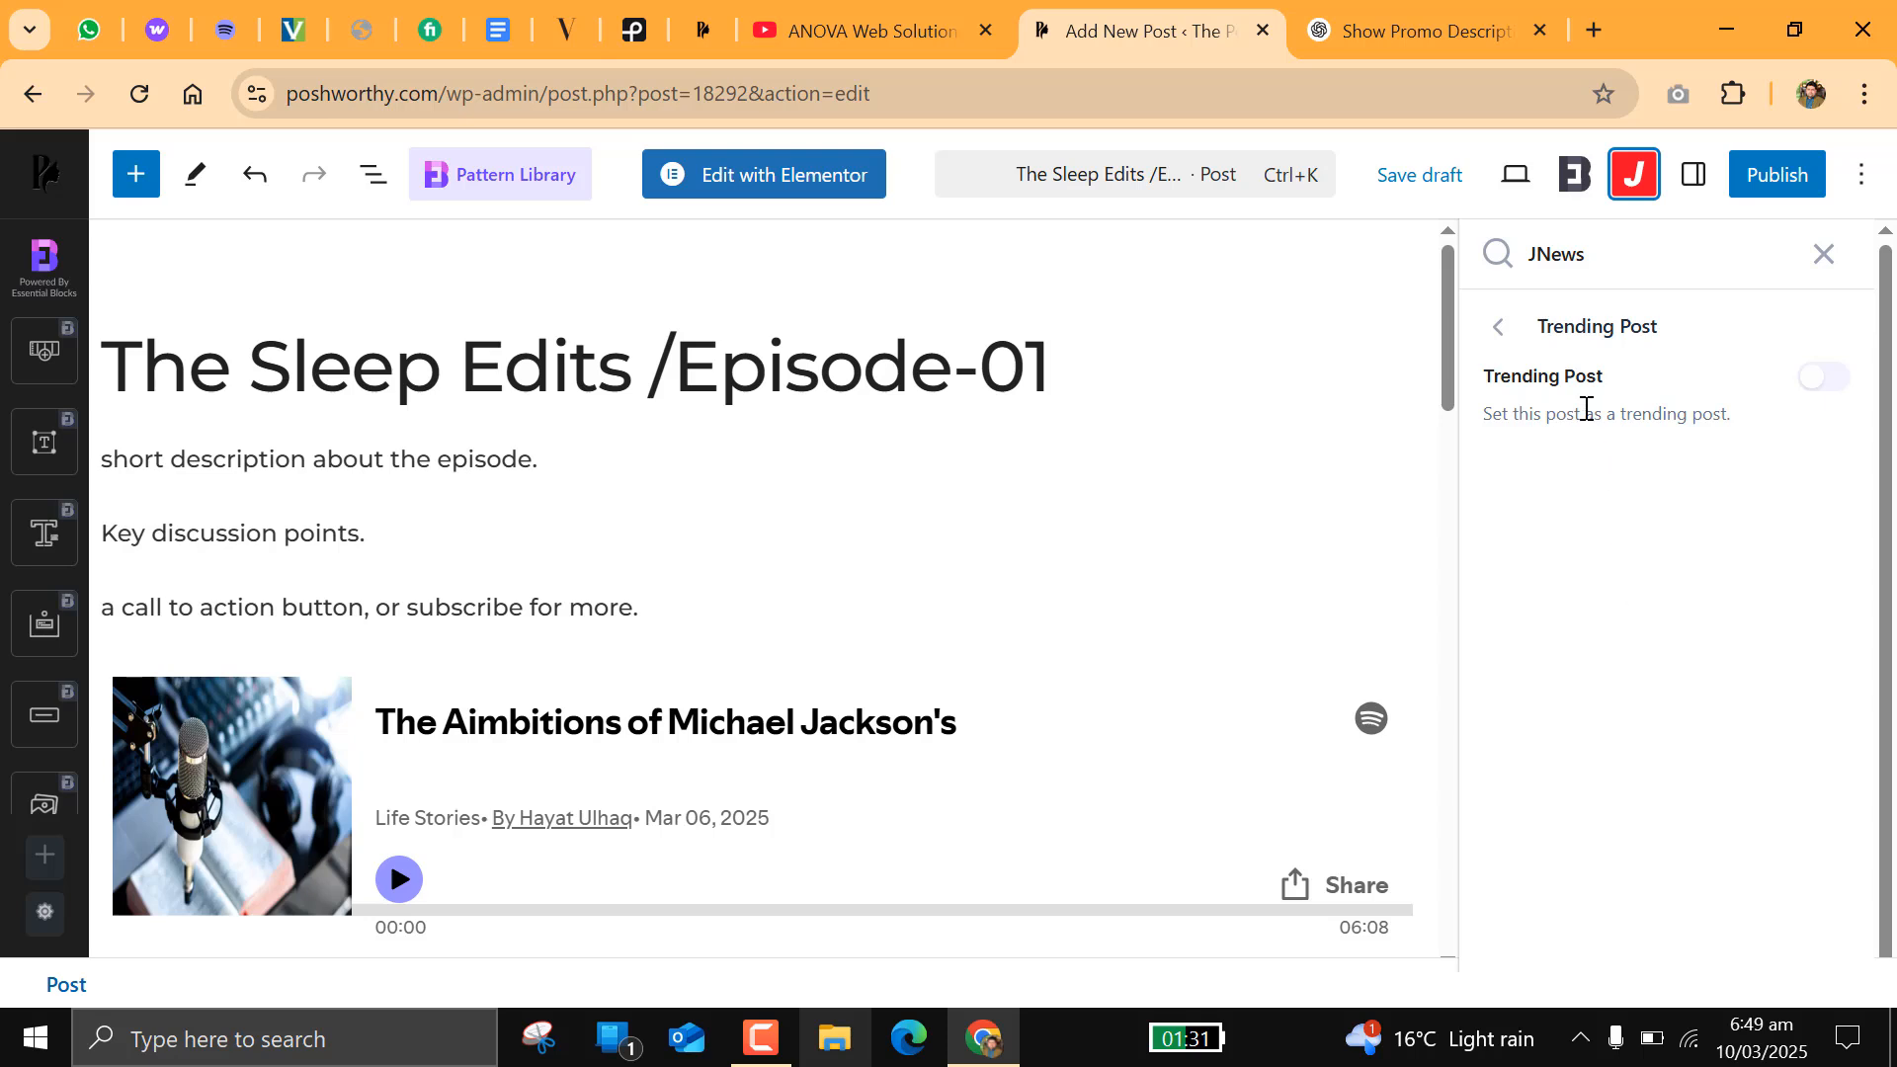
click(1829, 379)
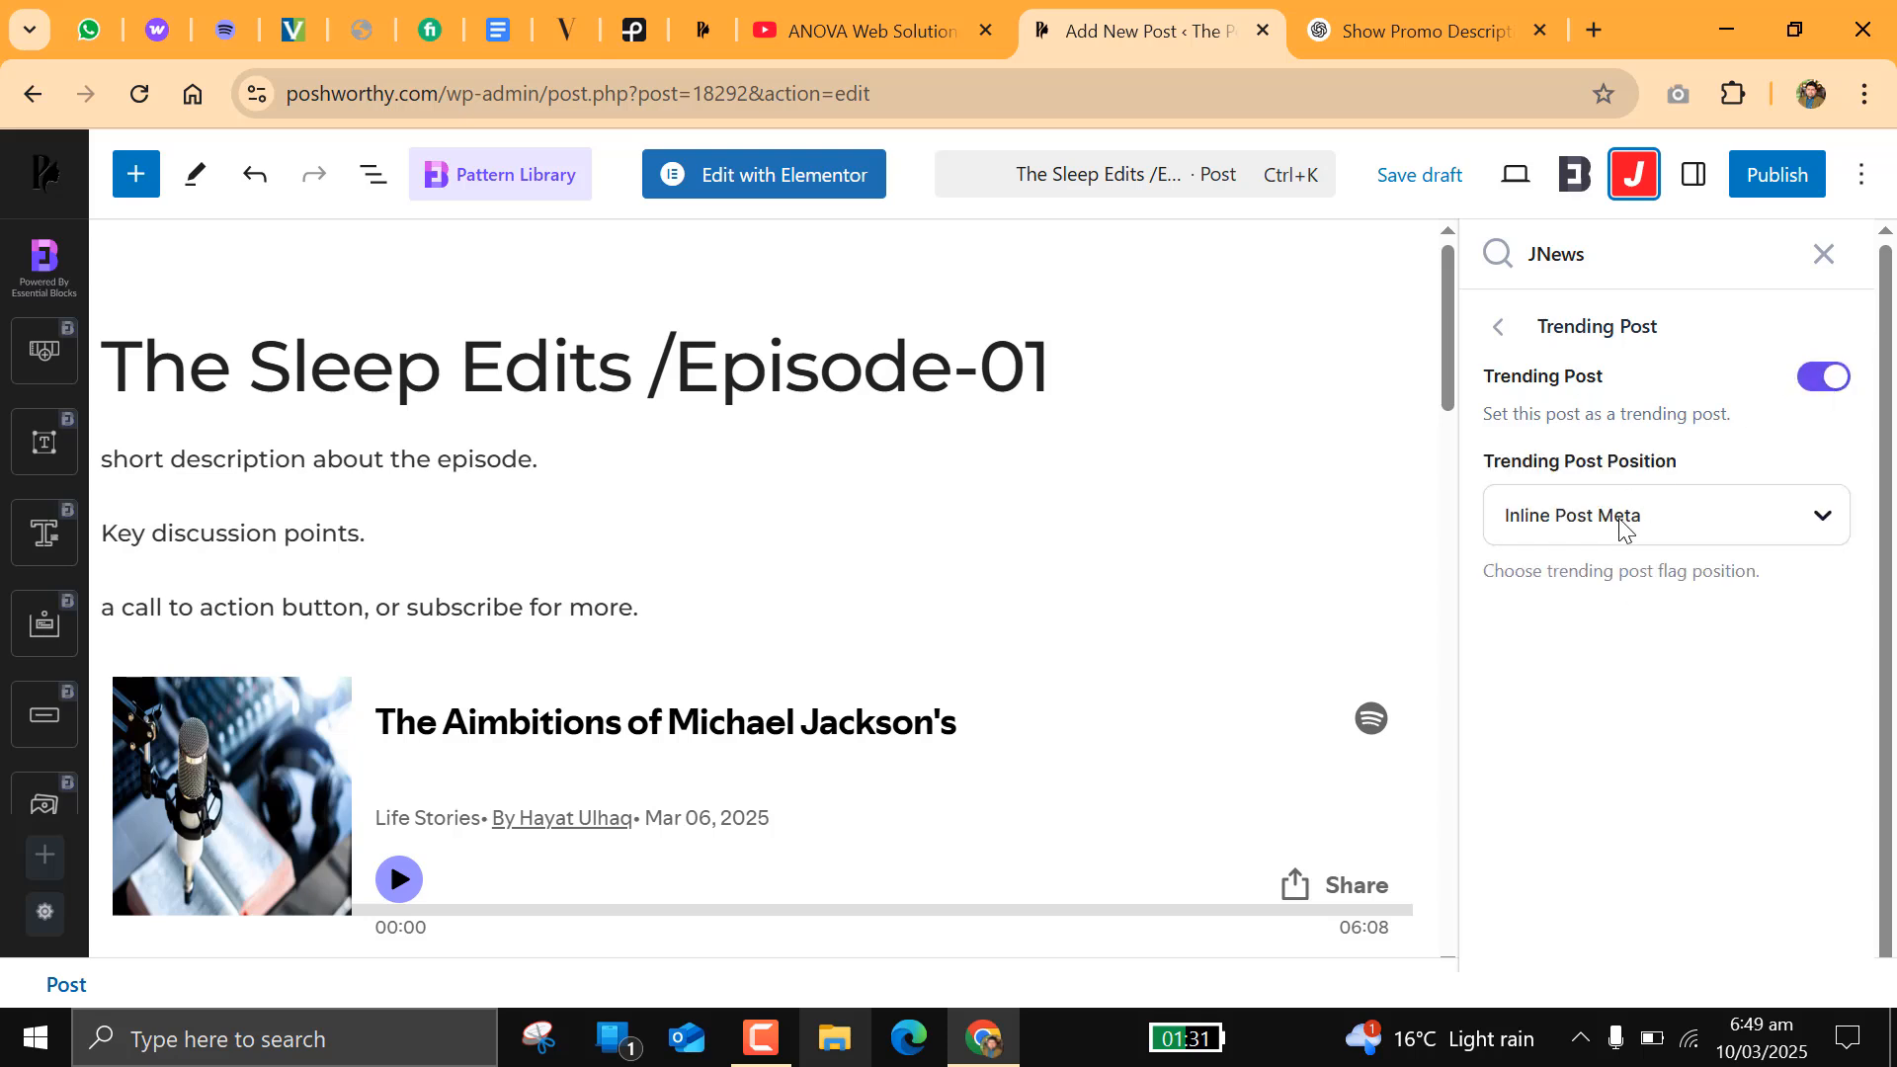
click(1575, 522)
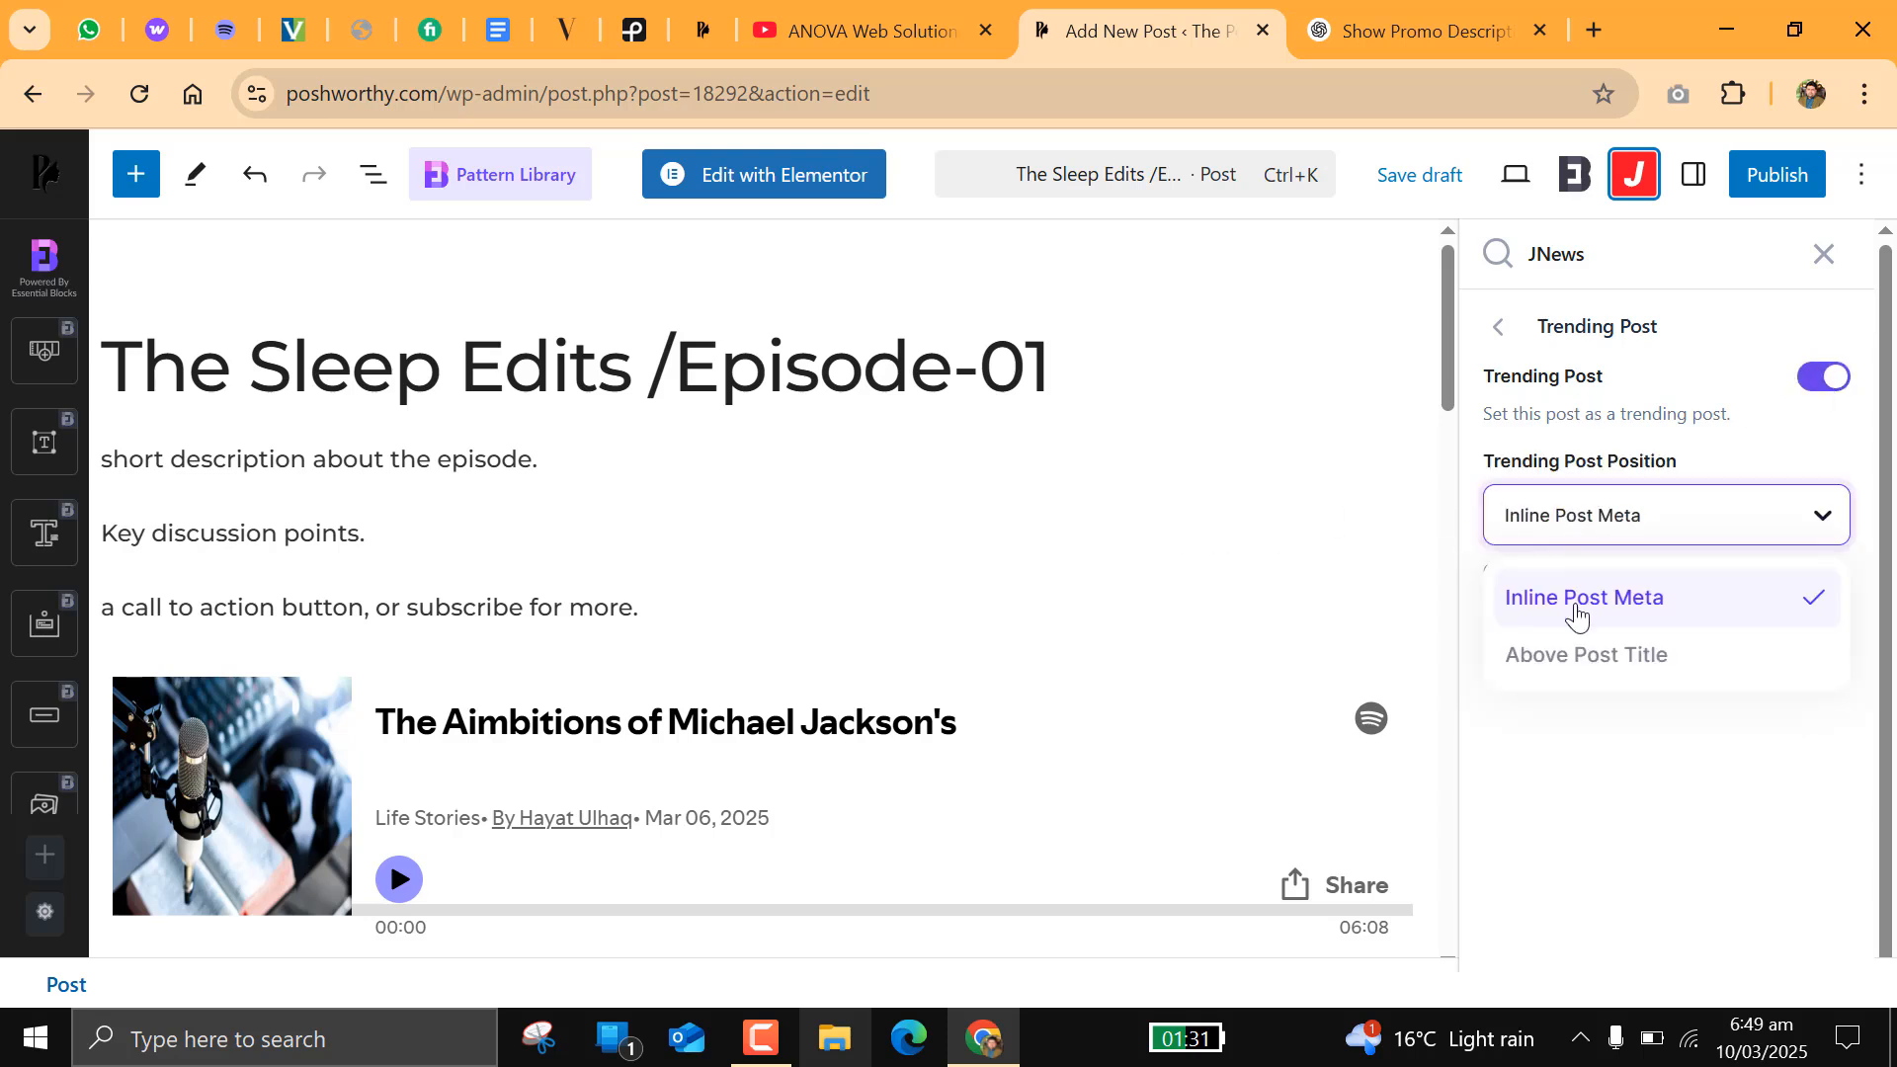
click(1821, 381)
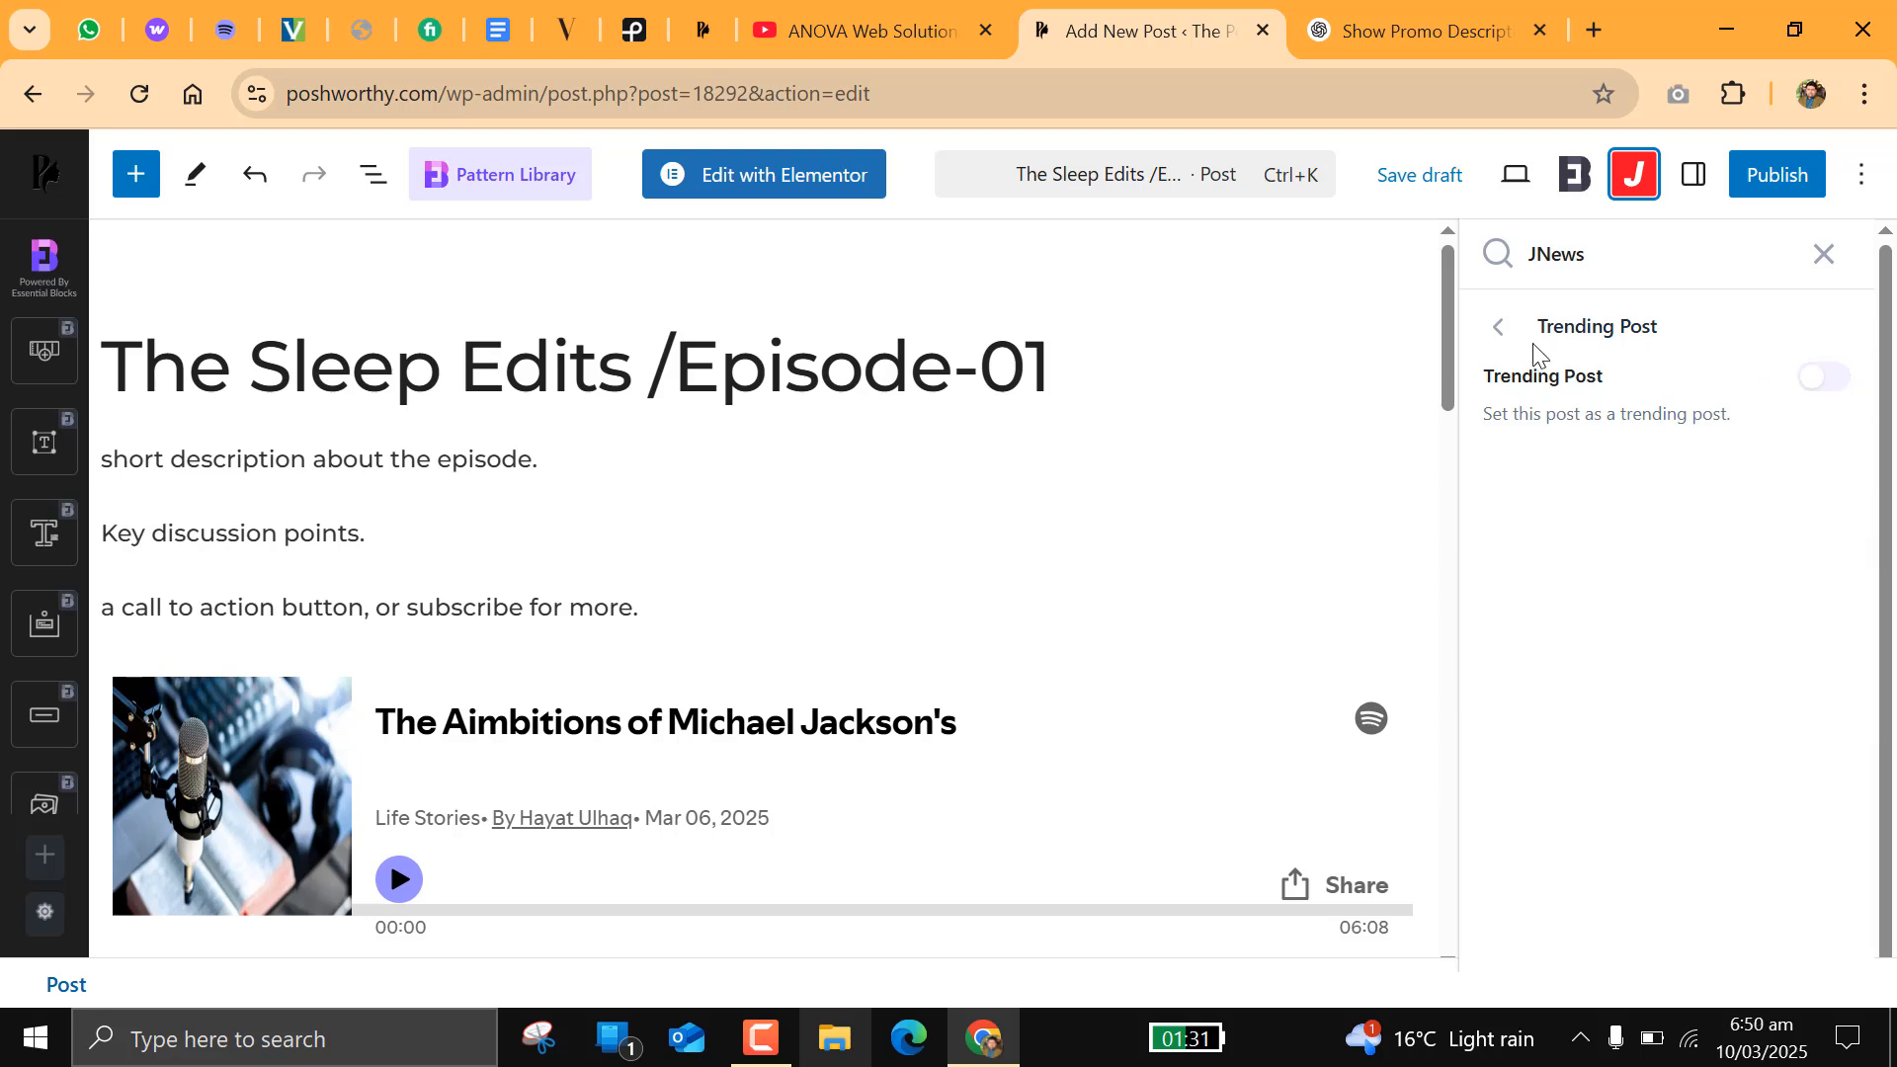
click(1500, 332)
Step: Look at the Sponsored Post and Ad Option settings for this post in JNews
click(1581, 753)
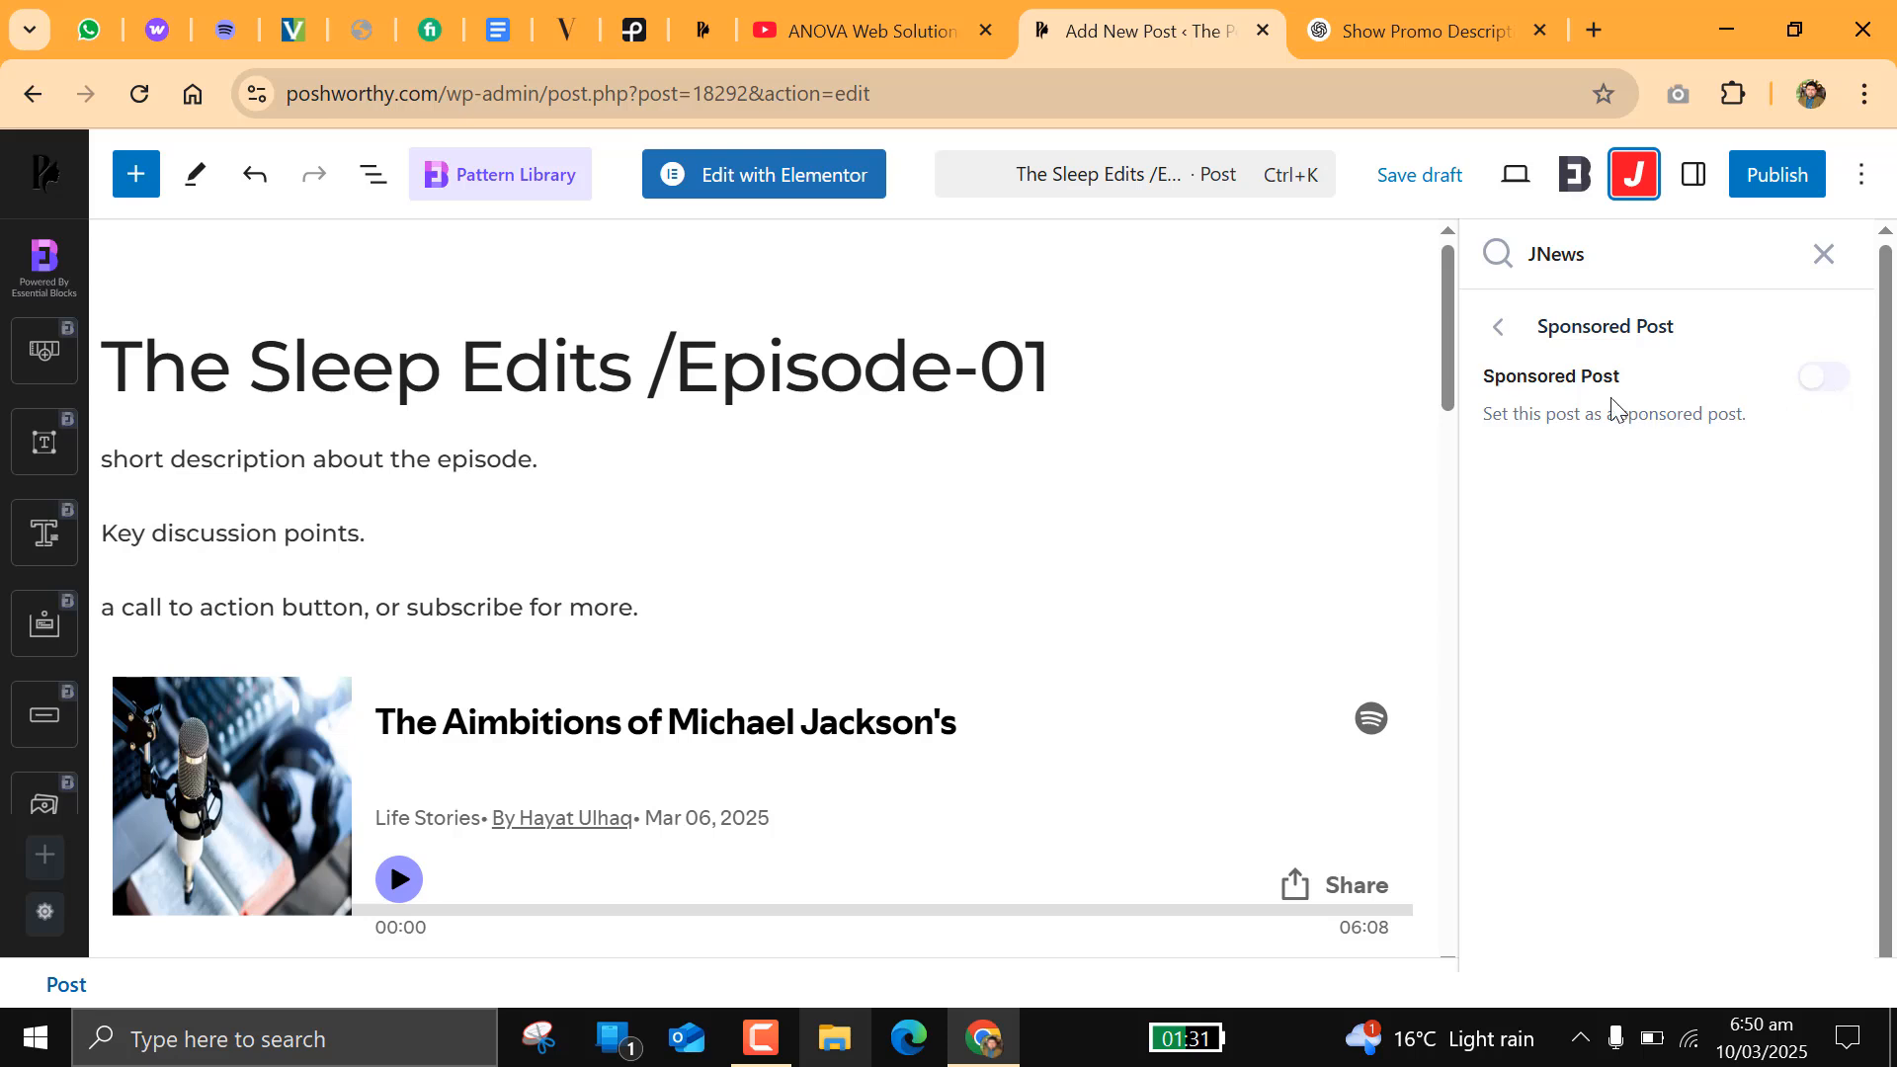
click(1498, 336)
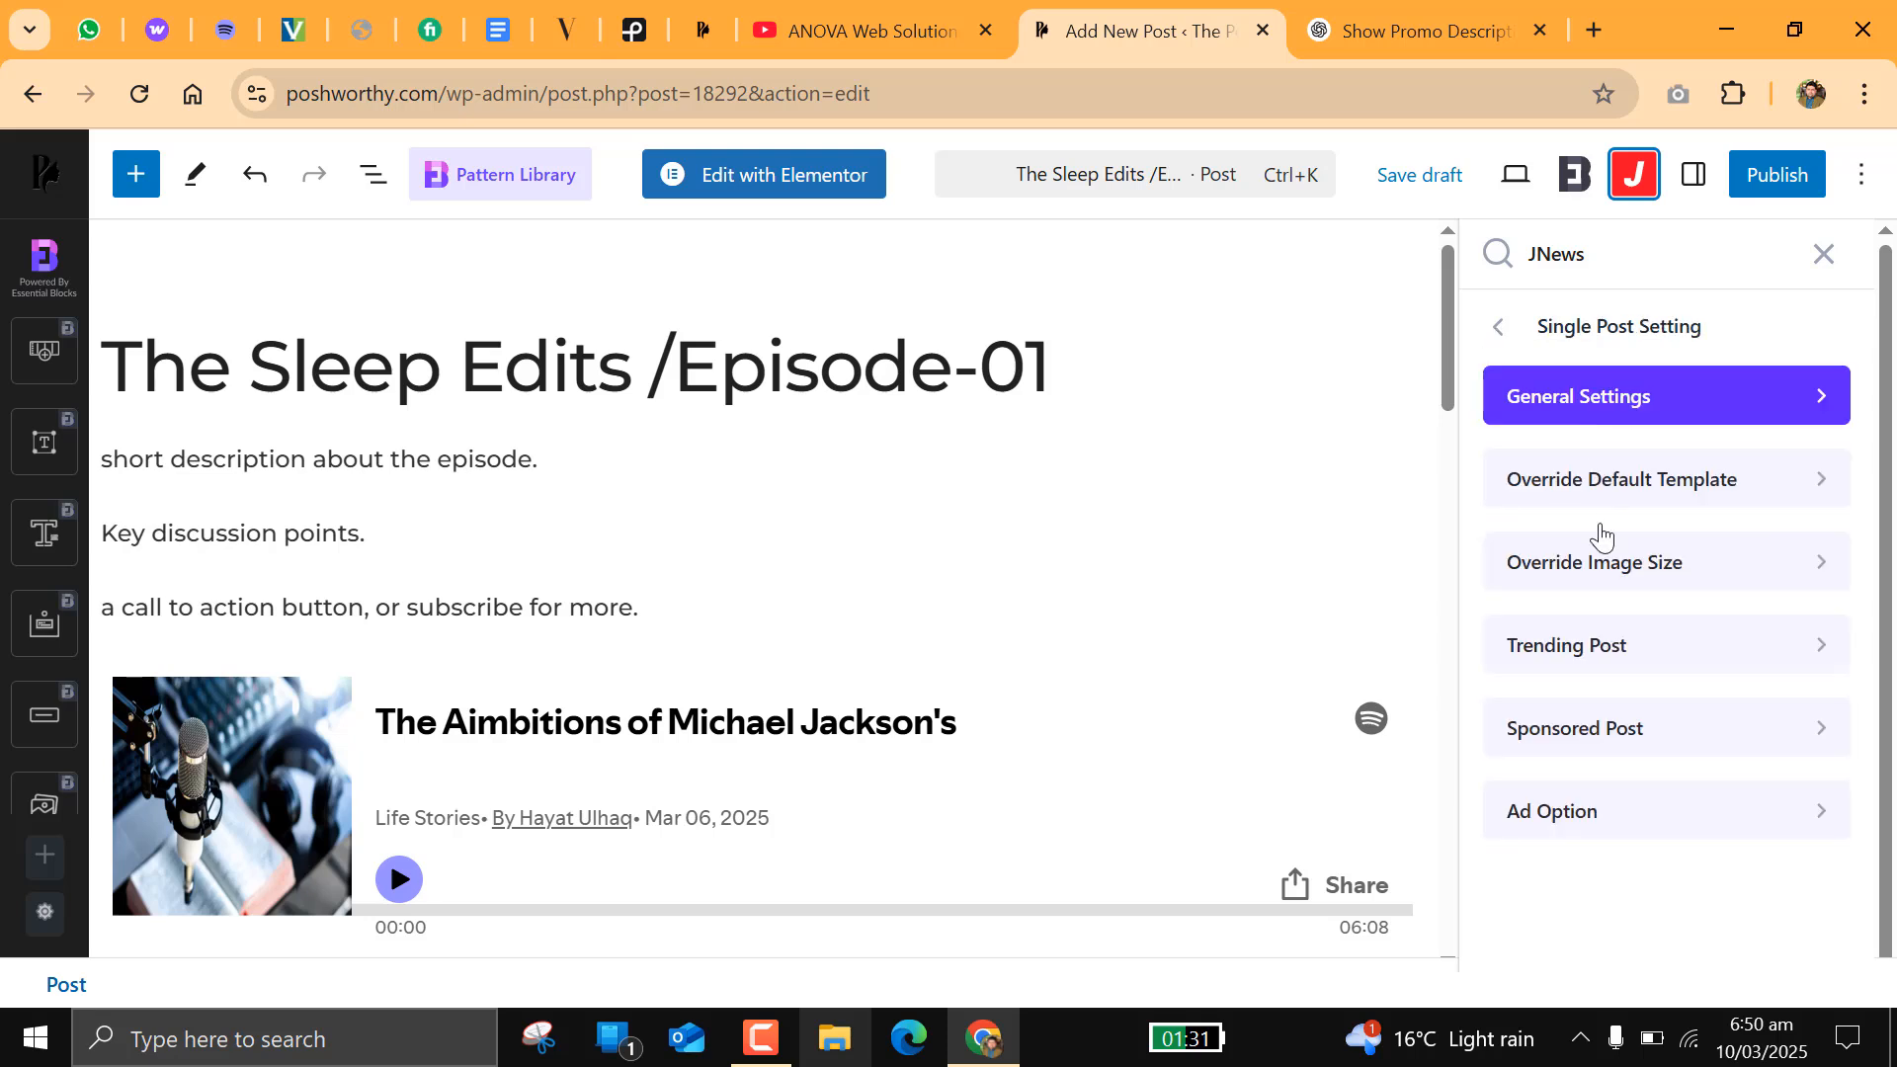
click(1589, 819)
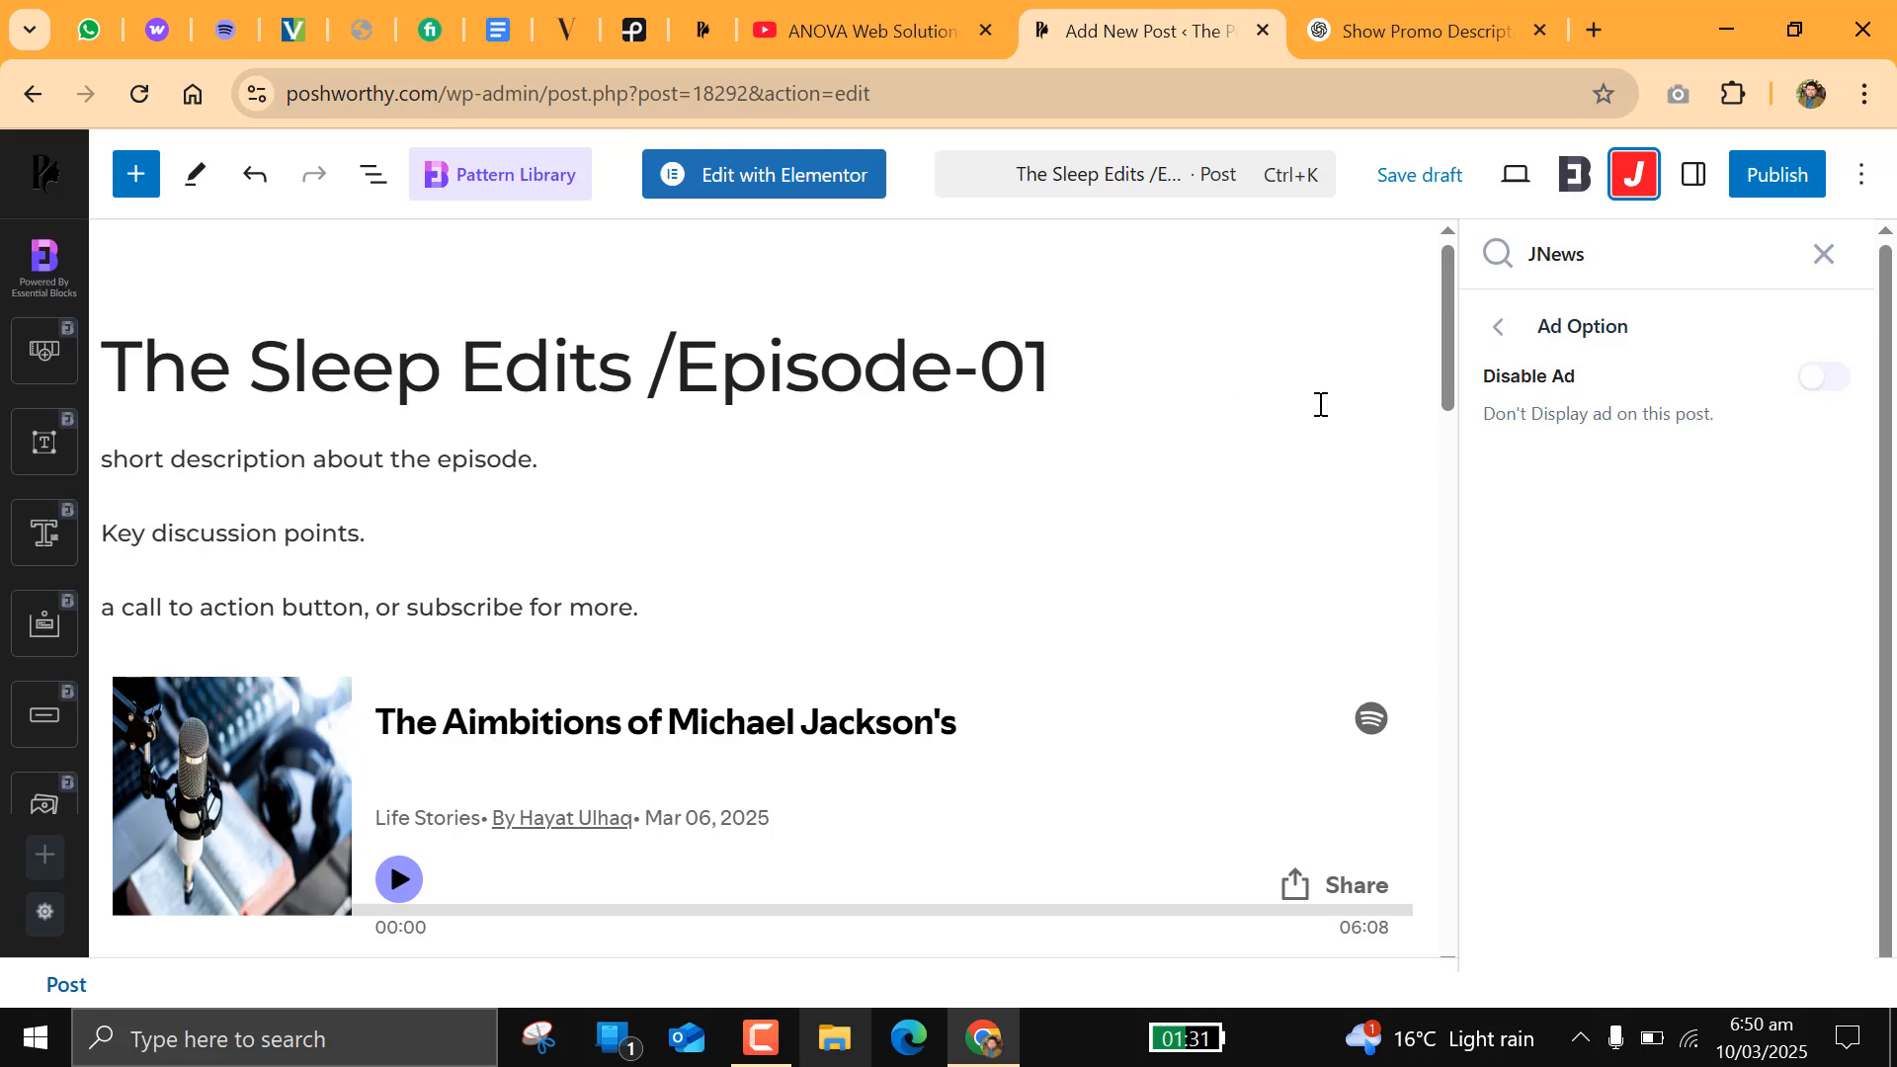
click(1497, 330)
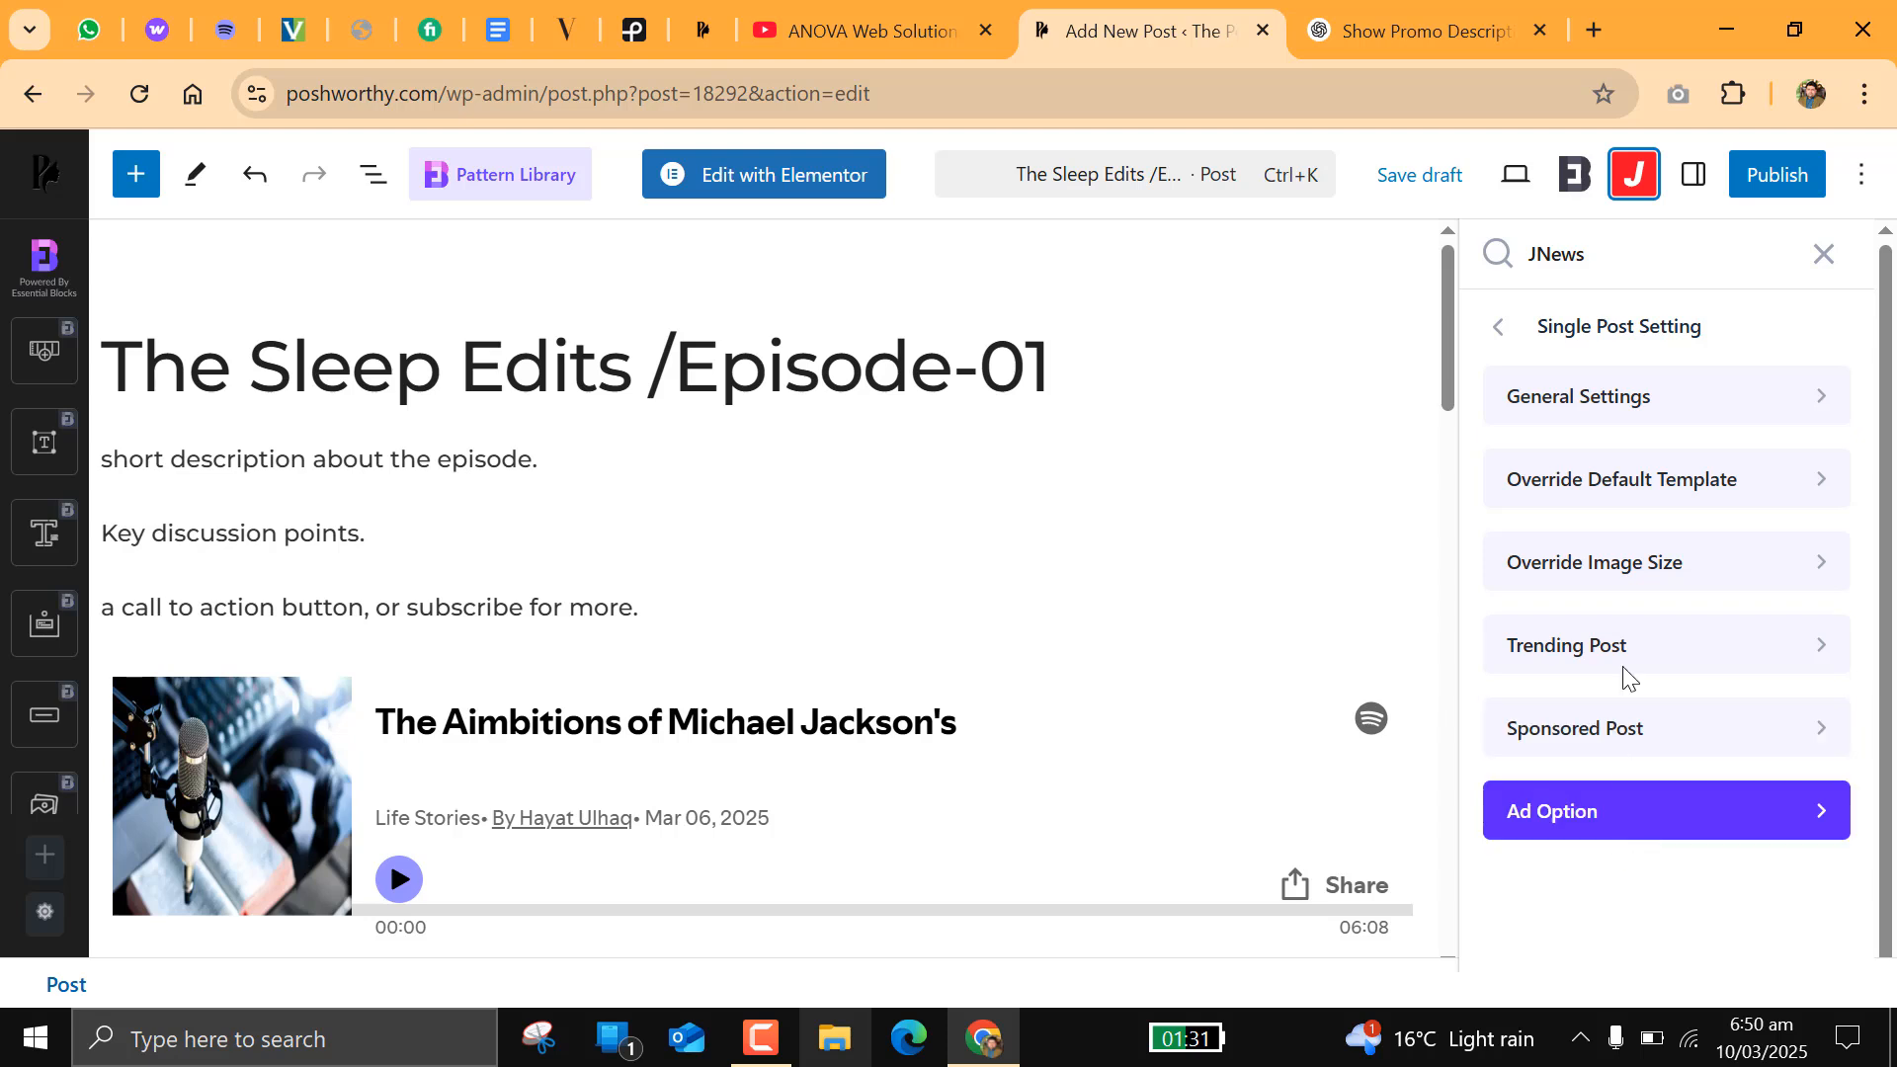
Step: Enable Podcast Post in the JNews podcast options
click(1499, 335)
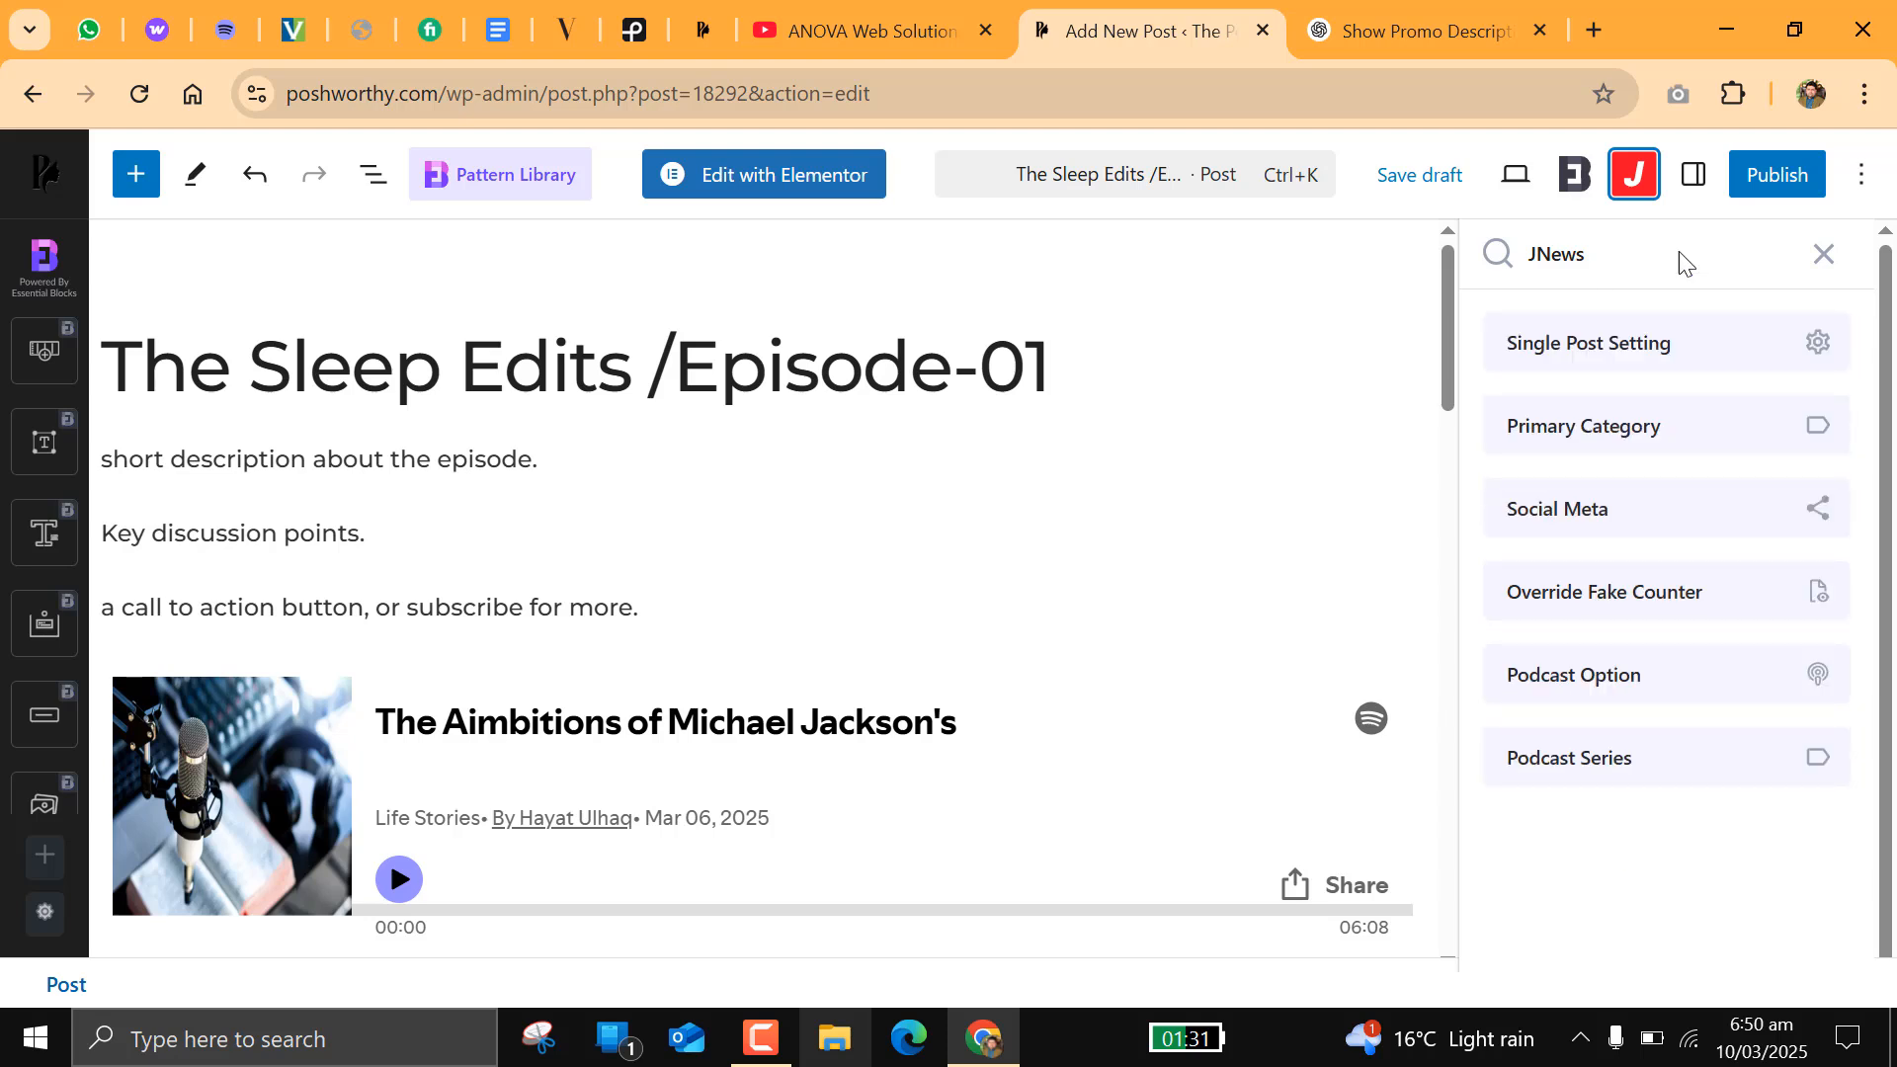
click(1571, 678)
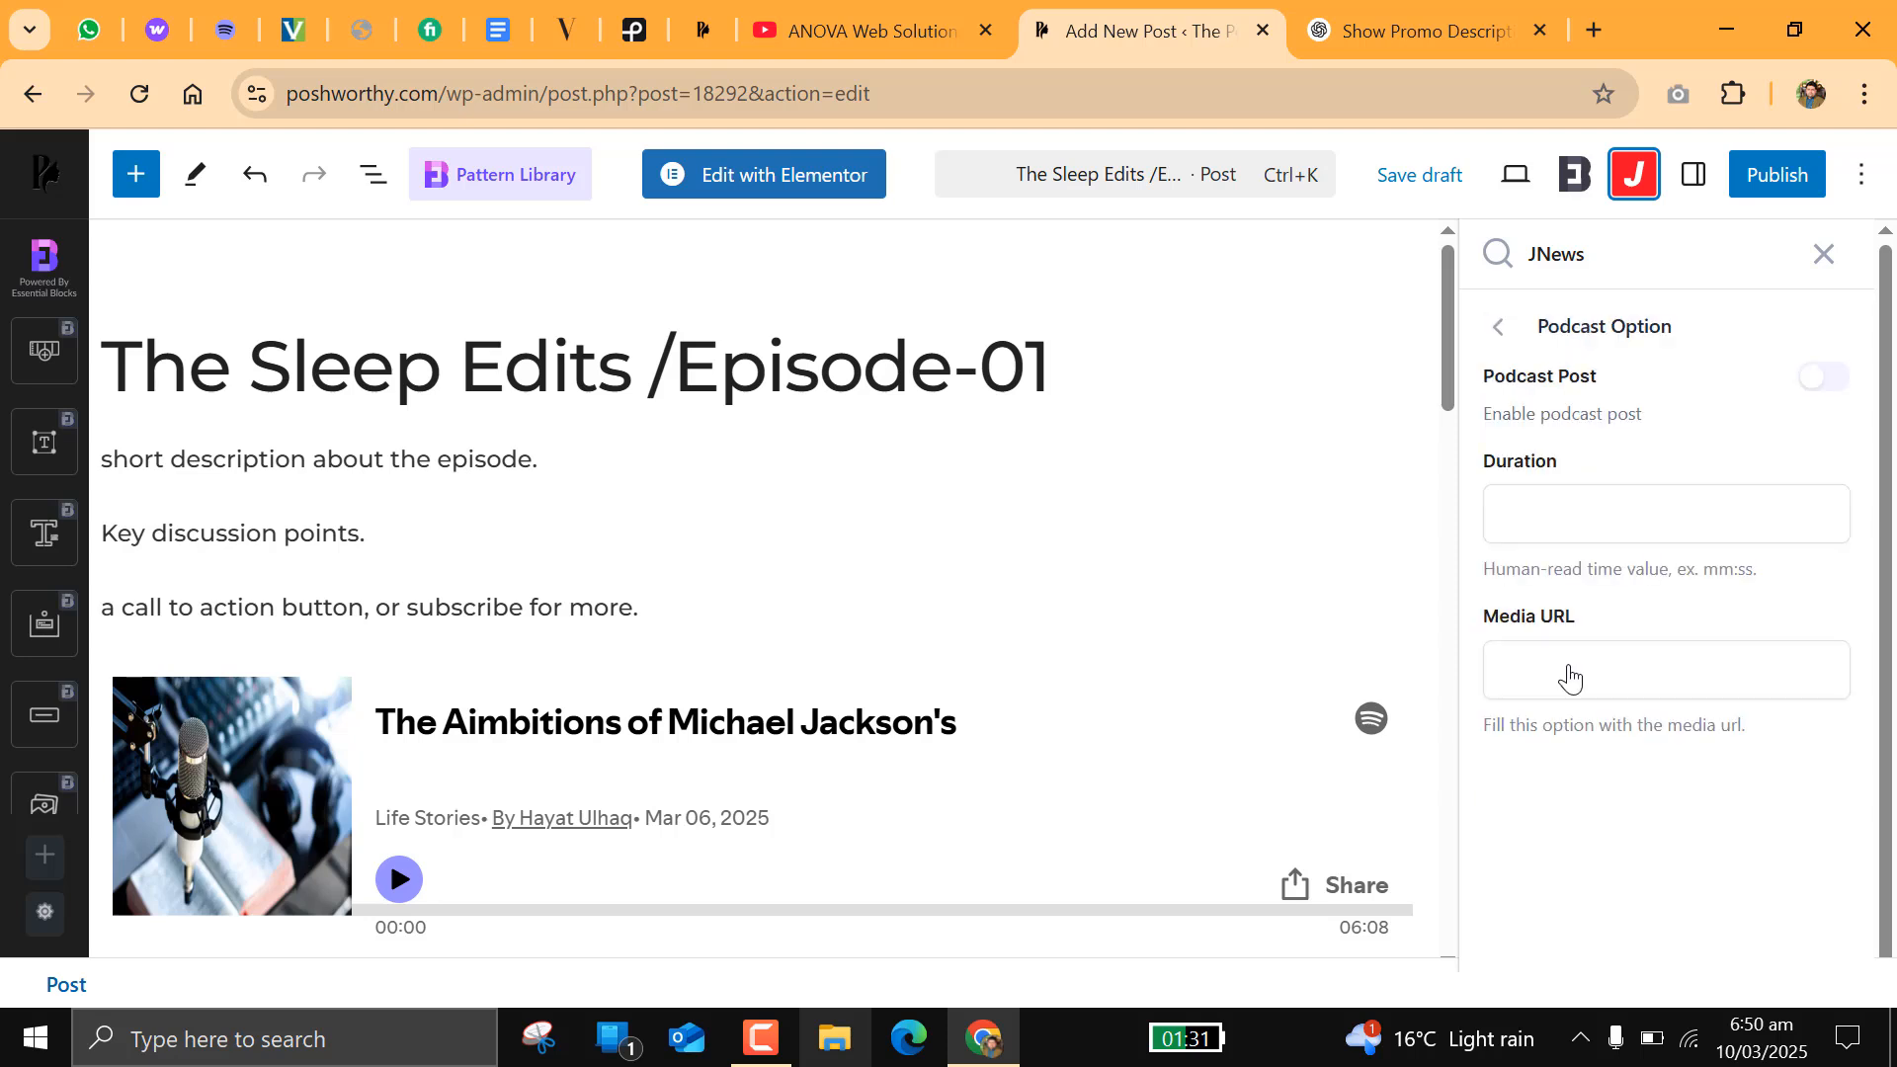
click(1559, 510)
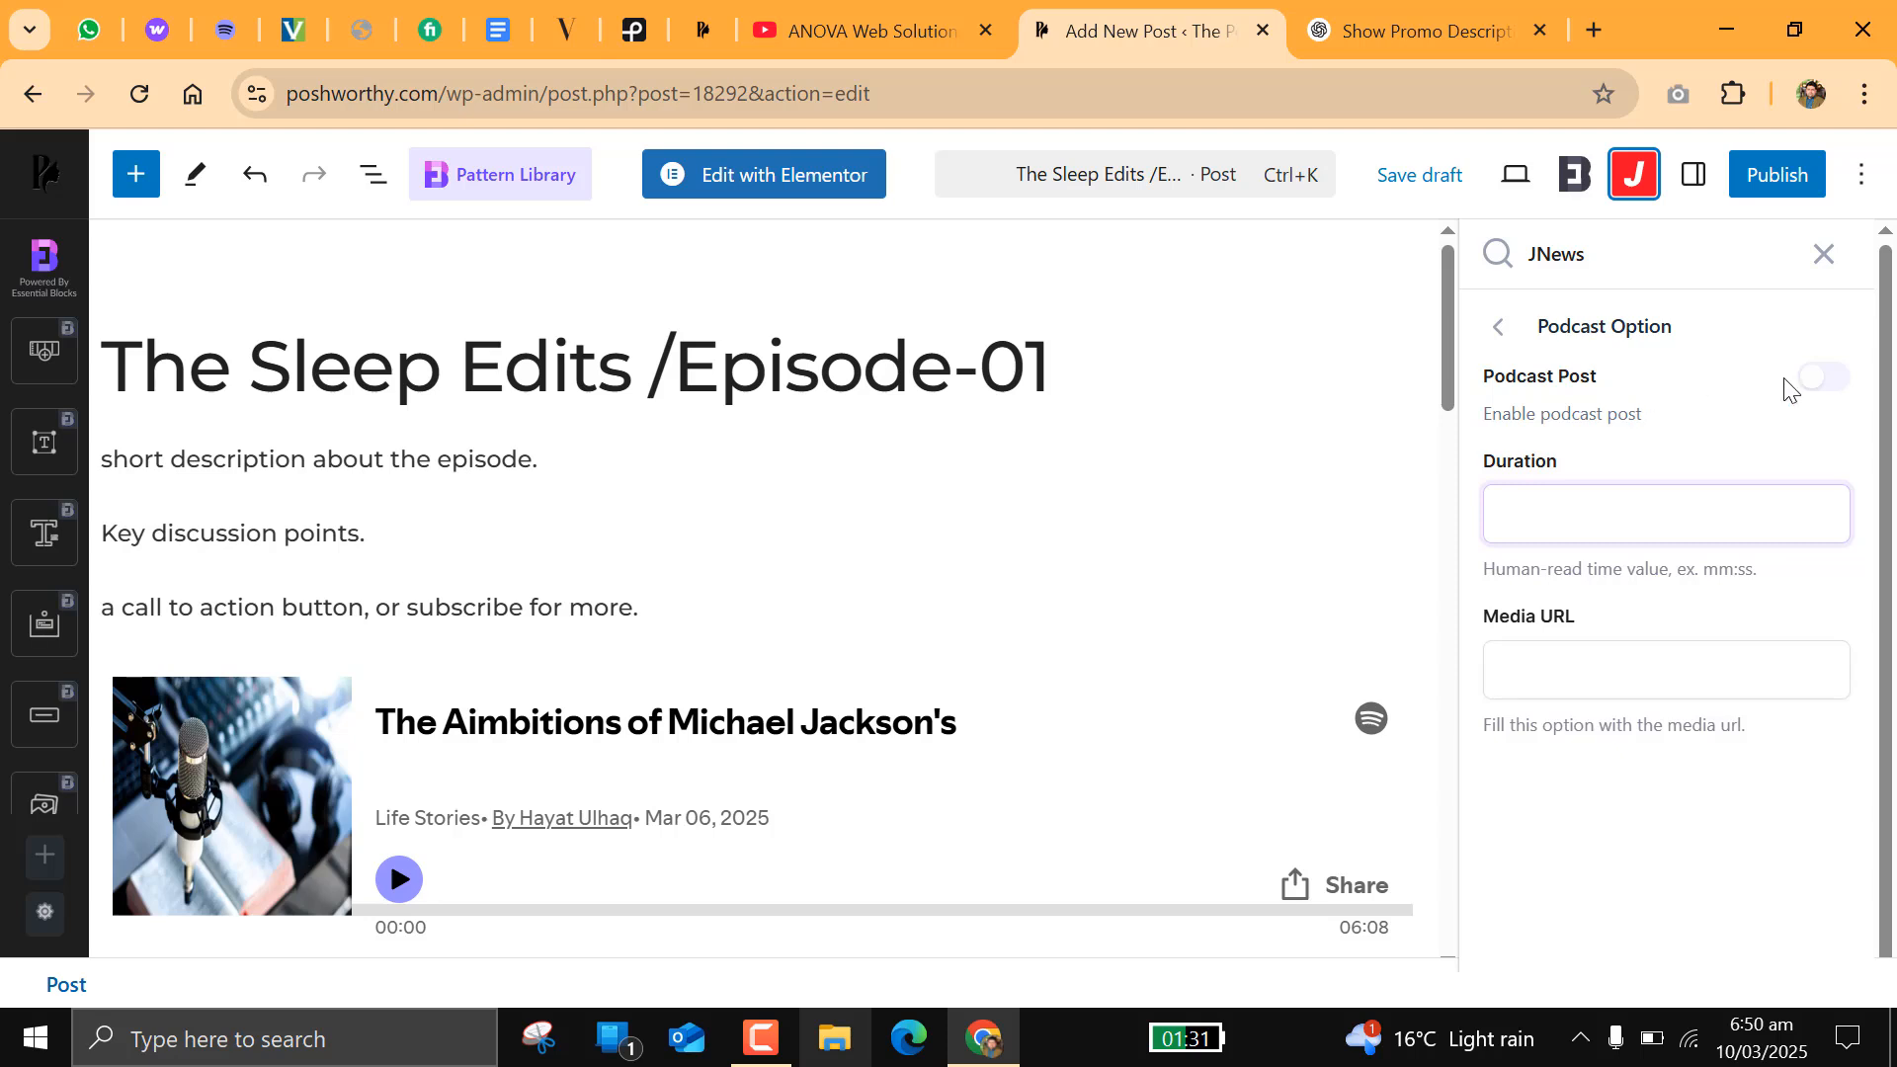
click(1829, 384)
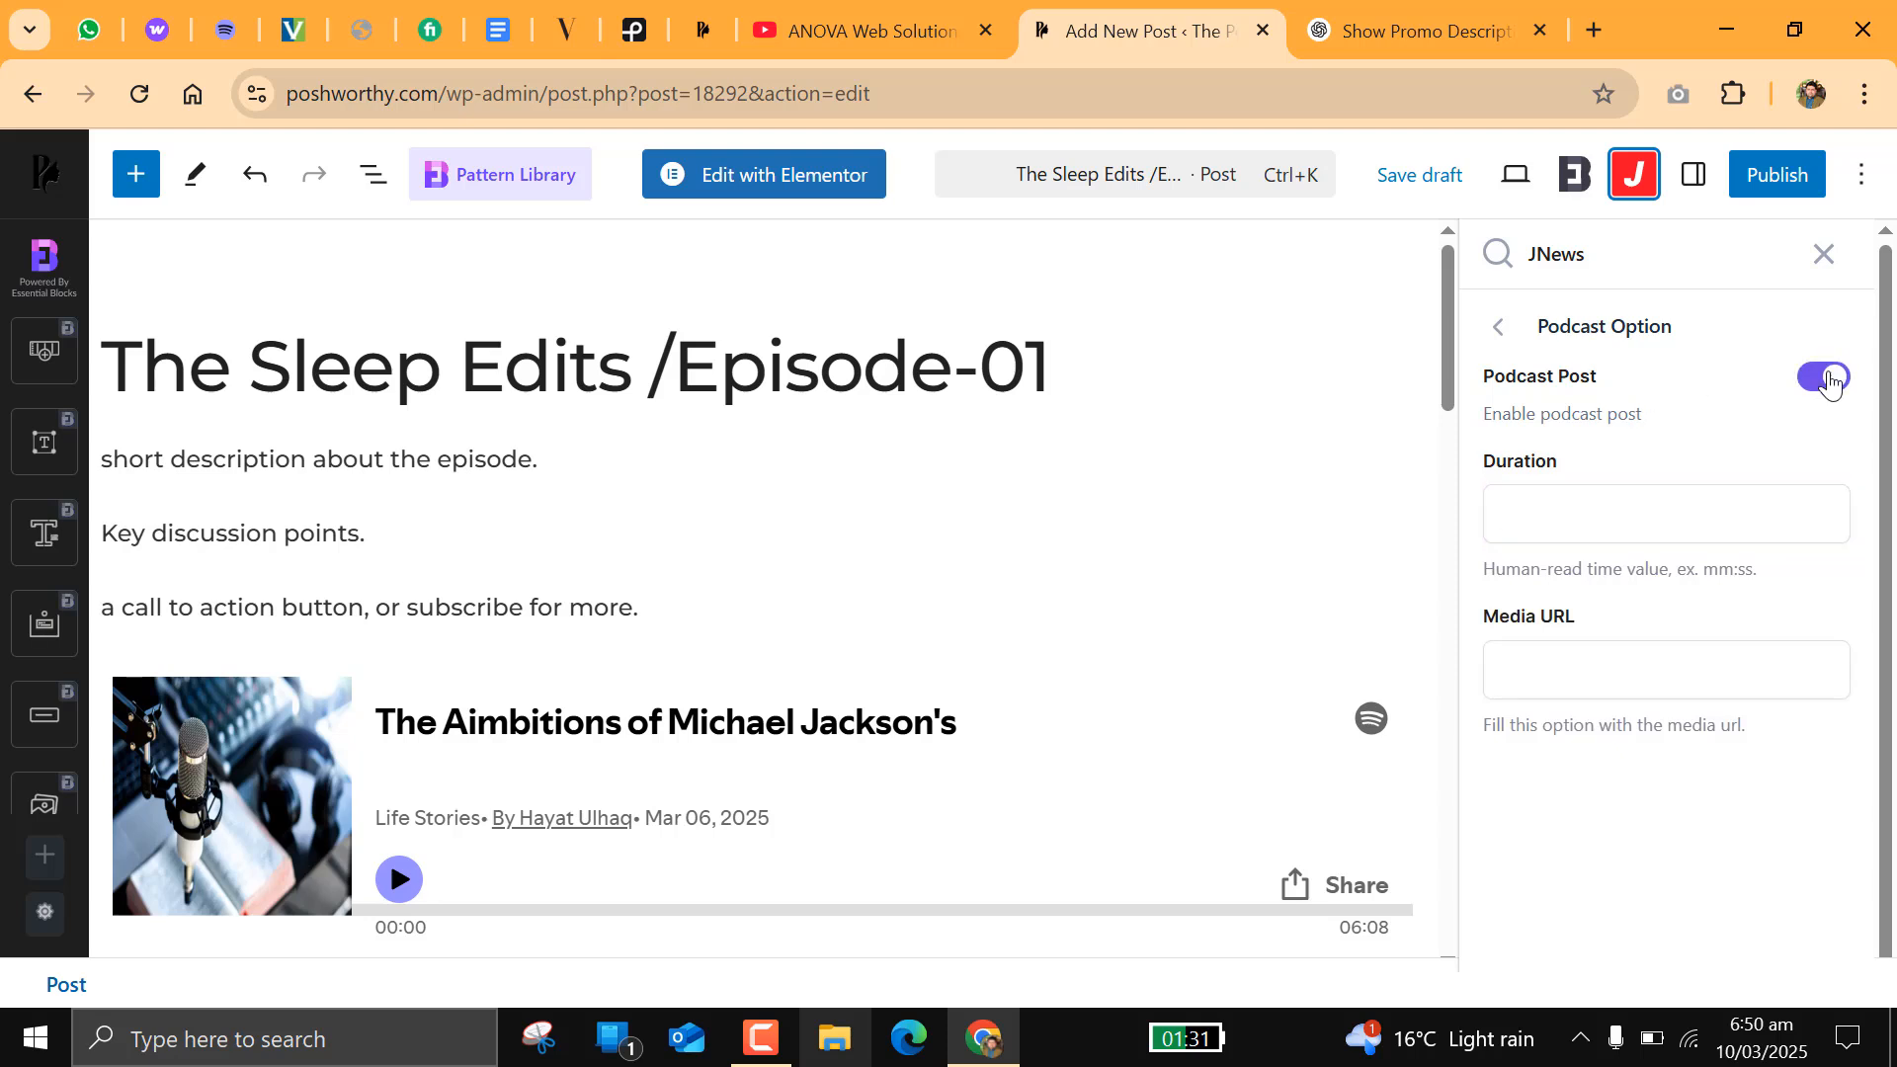
Step: Copy the episode length from the embedded Spotify player and set the podcast duration to 06:08
click(1569, 523)
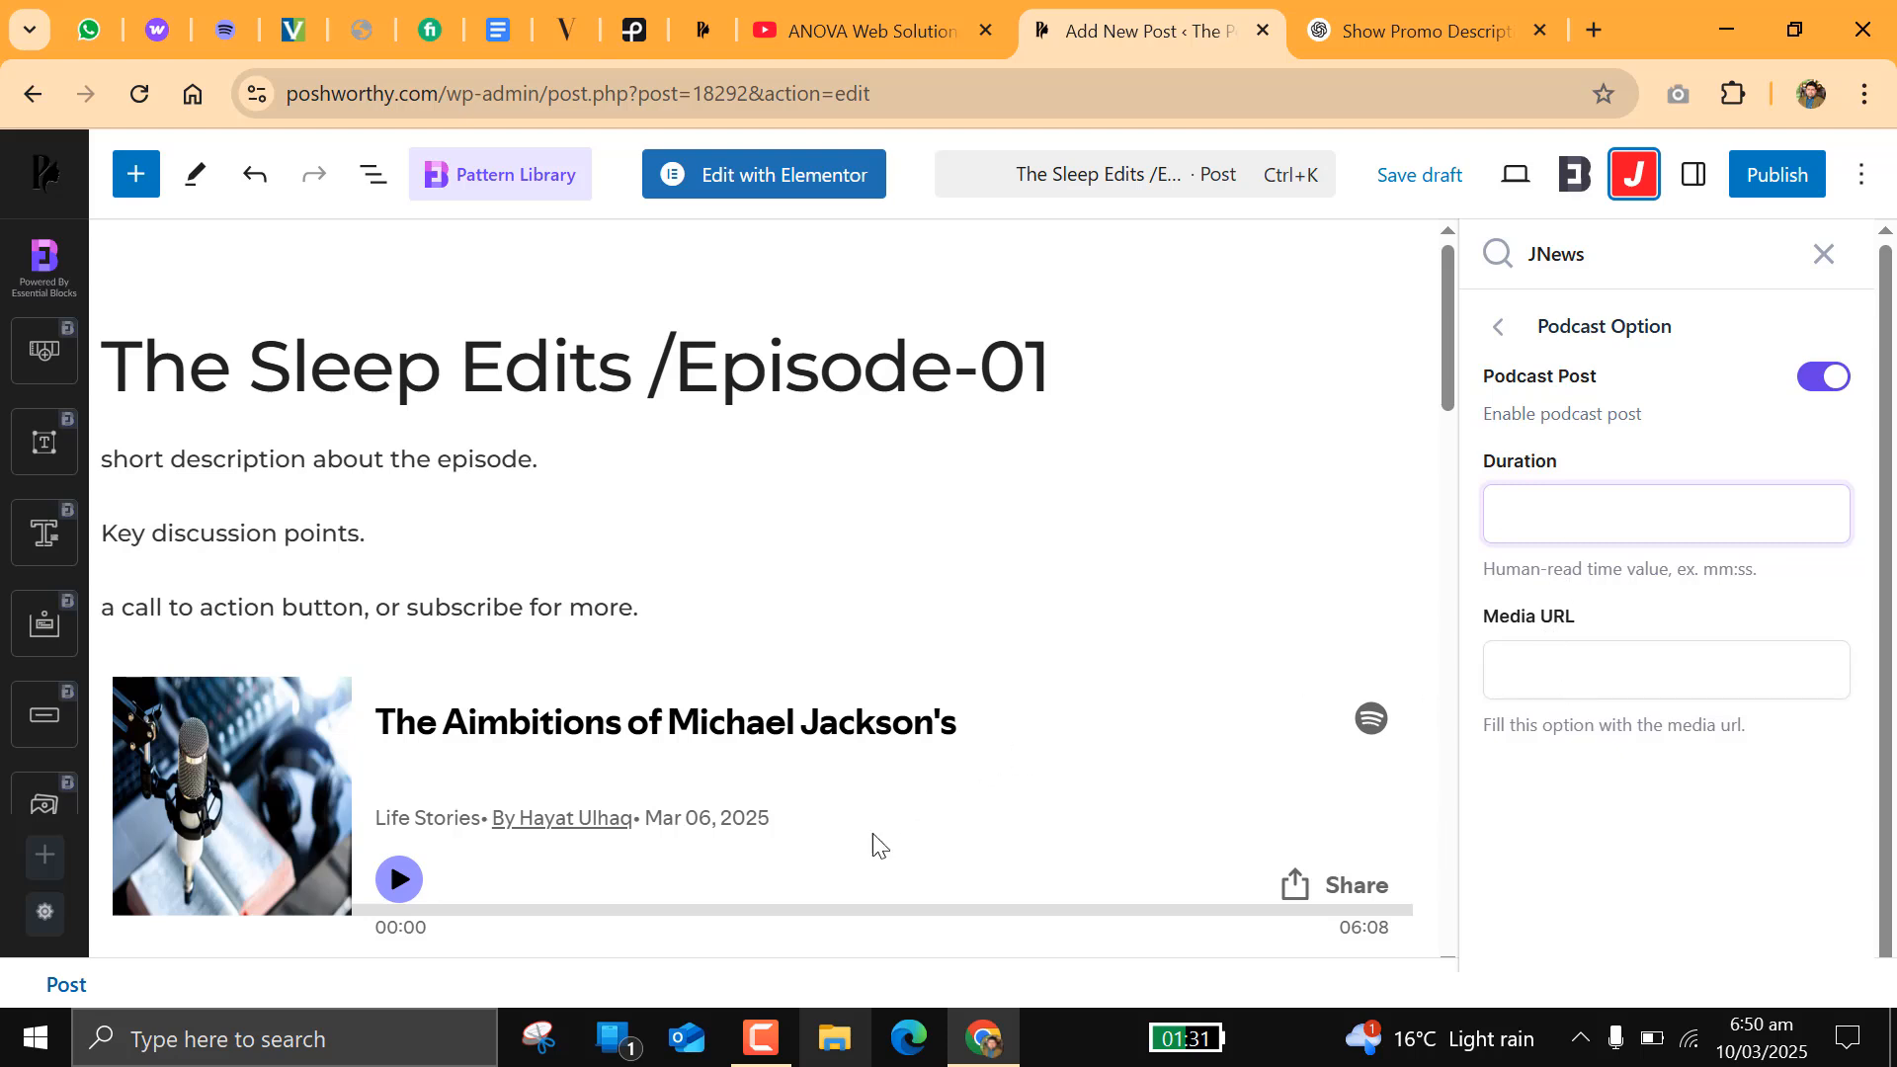
scroll(873, 832, down, 3)
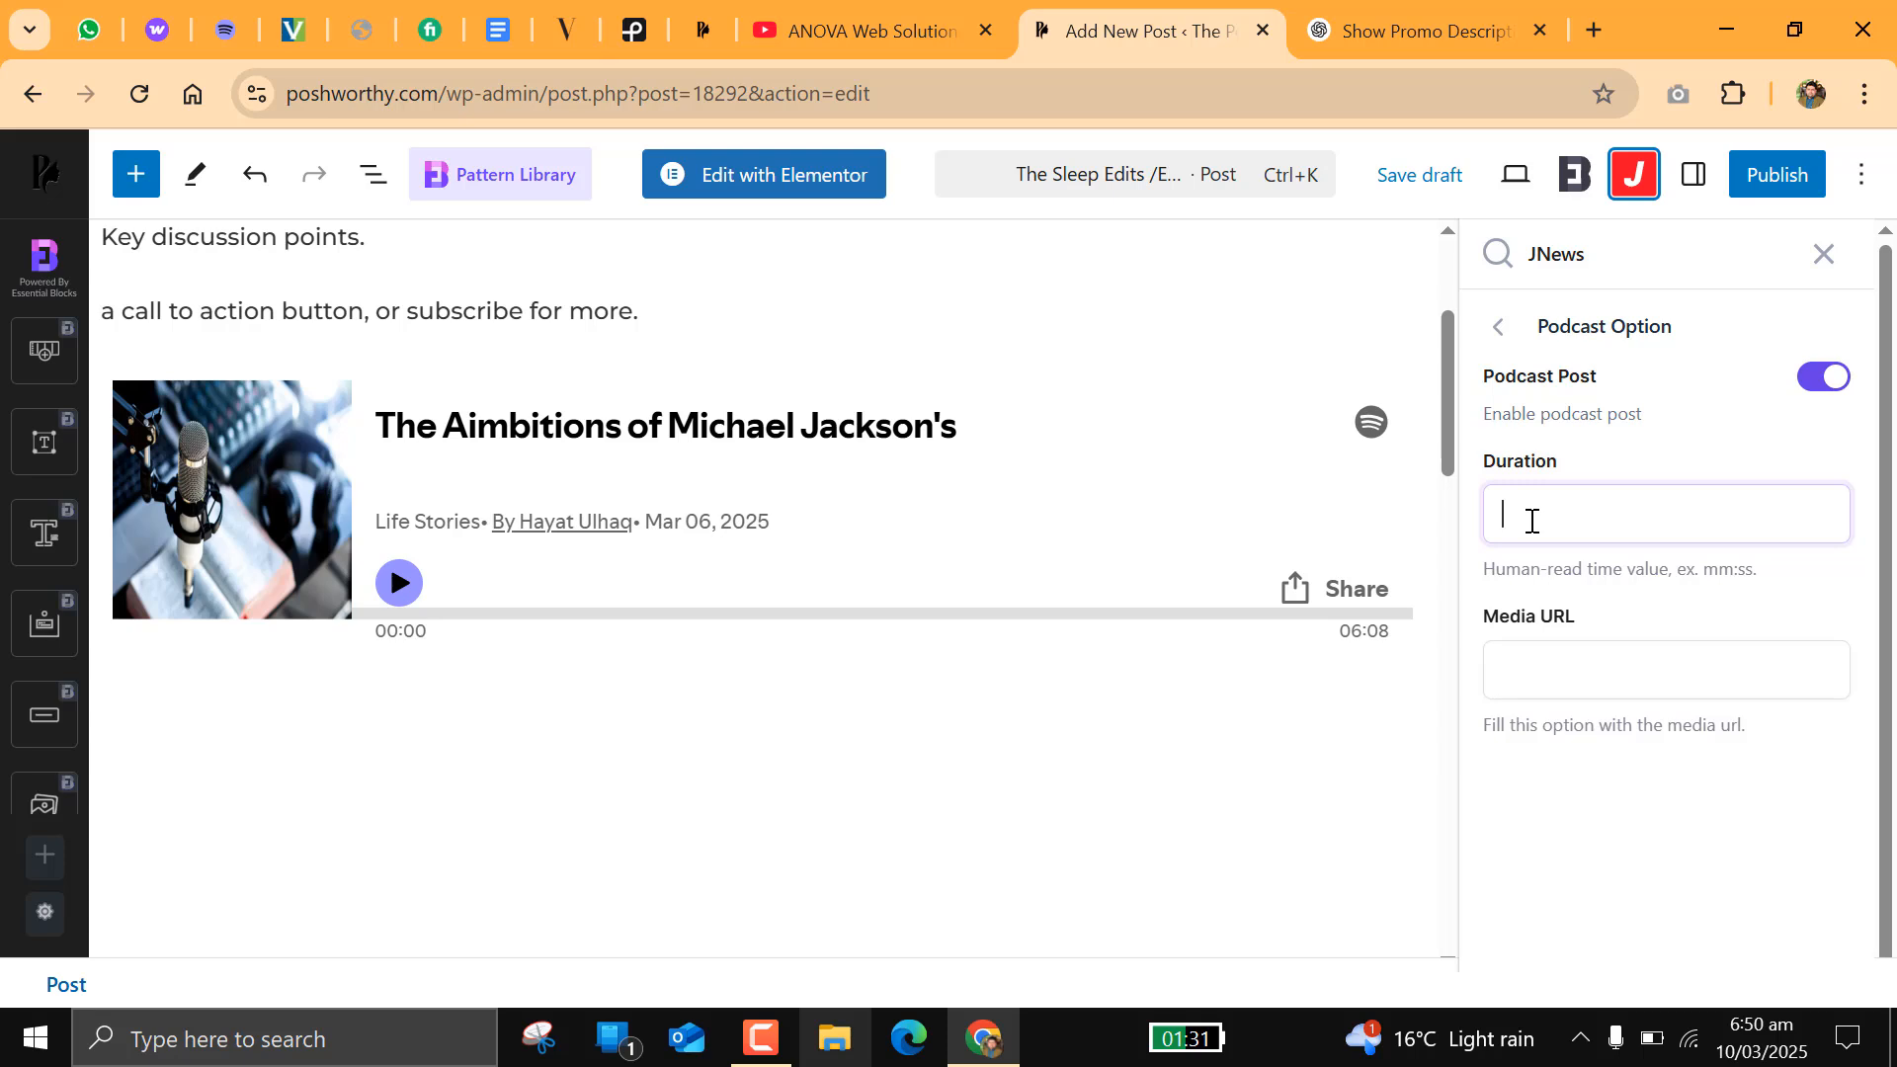
drag(1339, 633, 1393, 652)
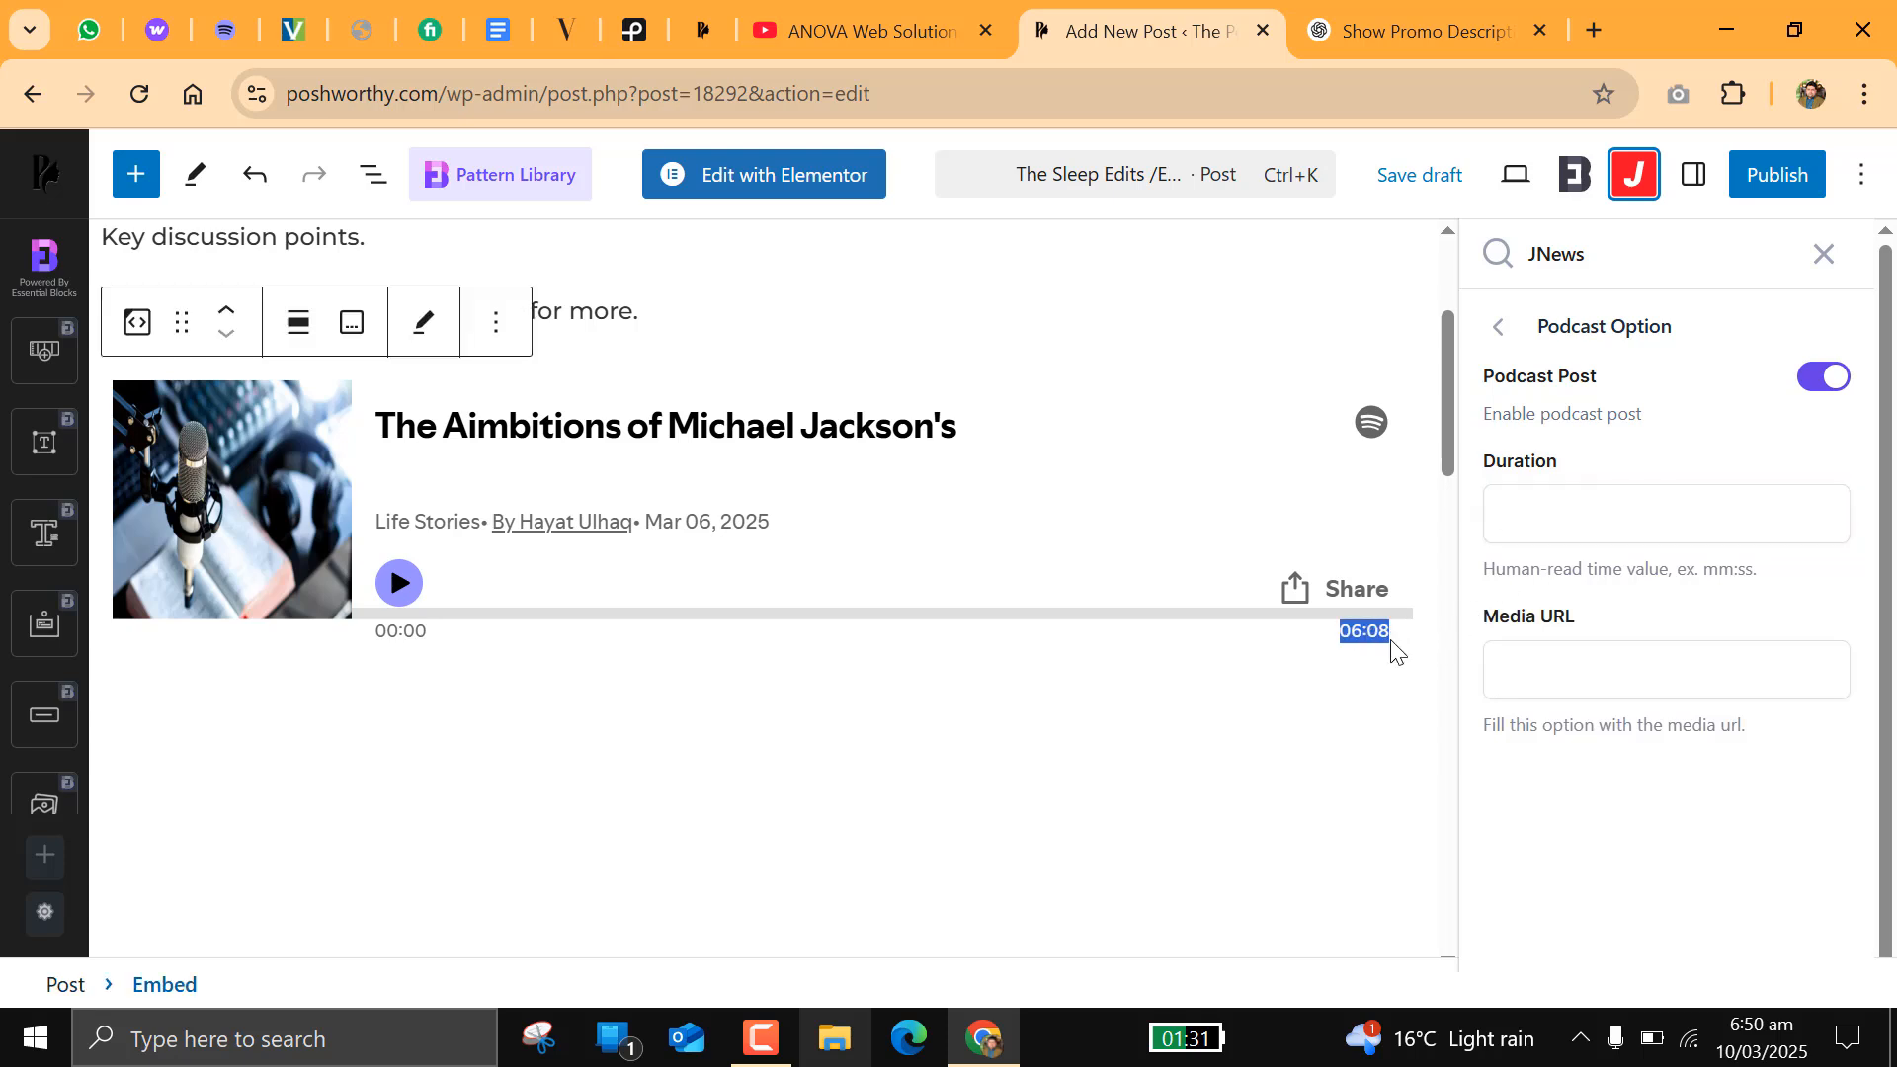
right_click(1387, 636)
click(1441, 671)
right_click(1544, 514)
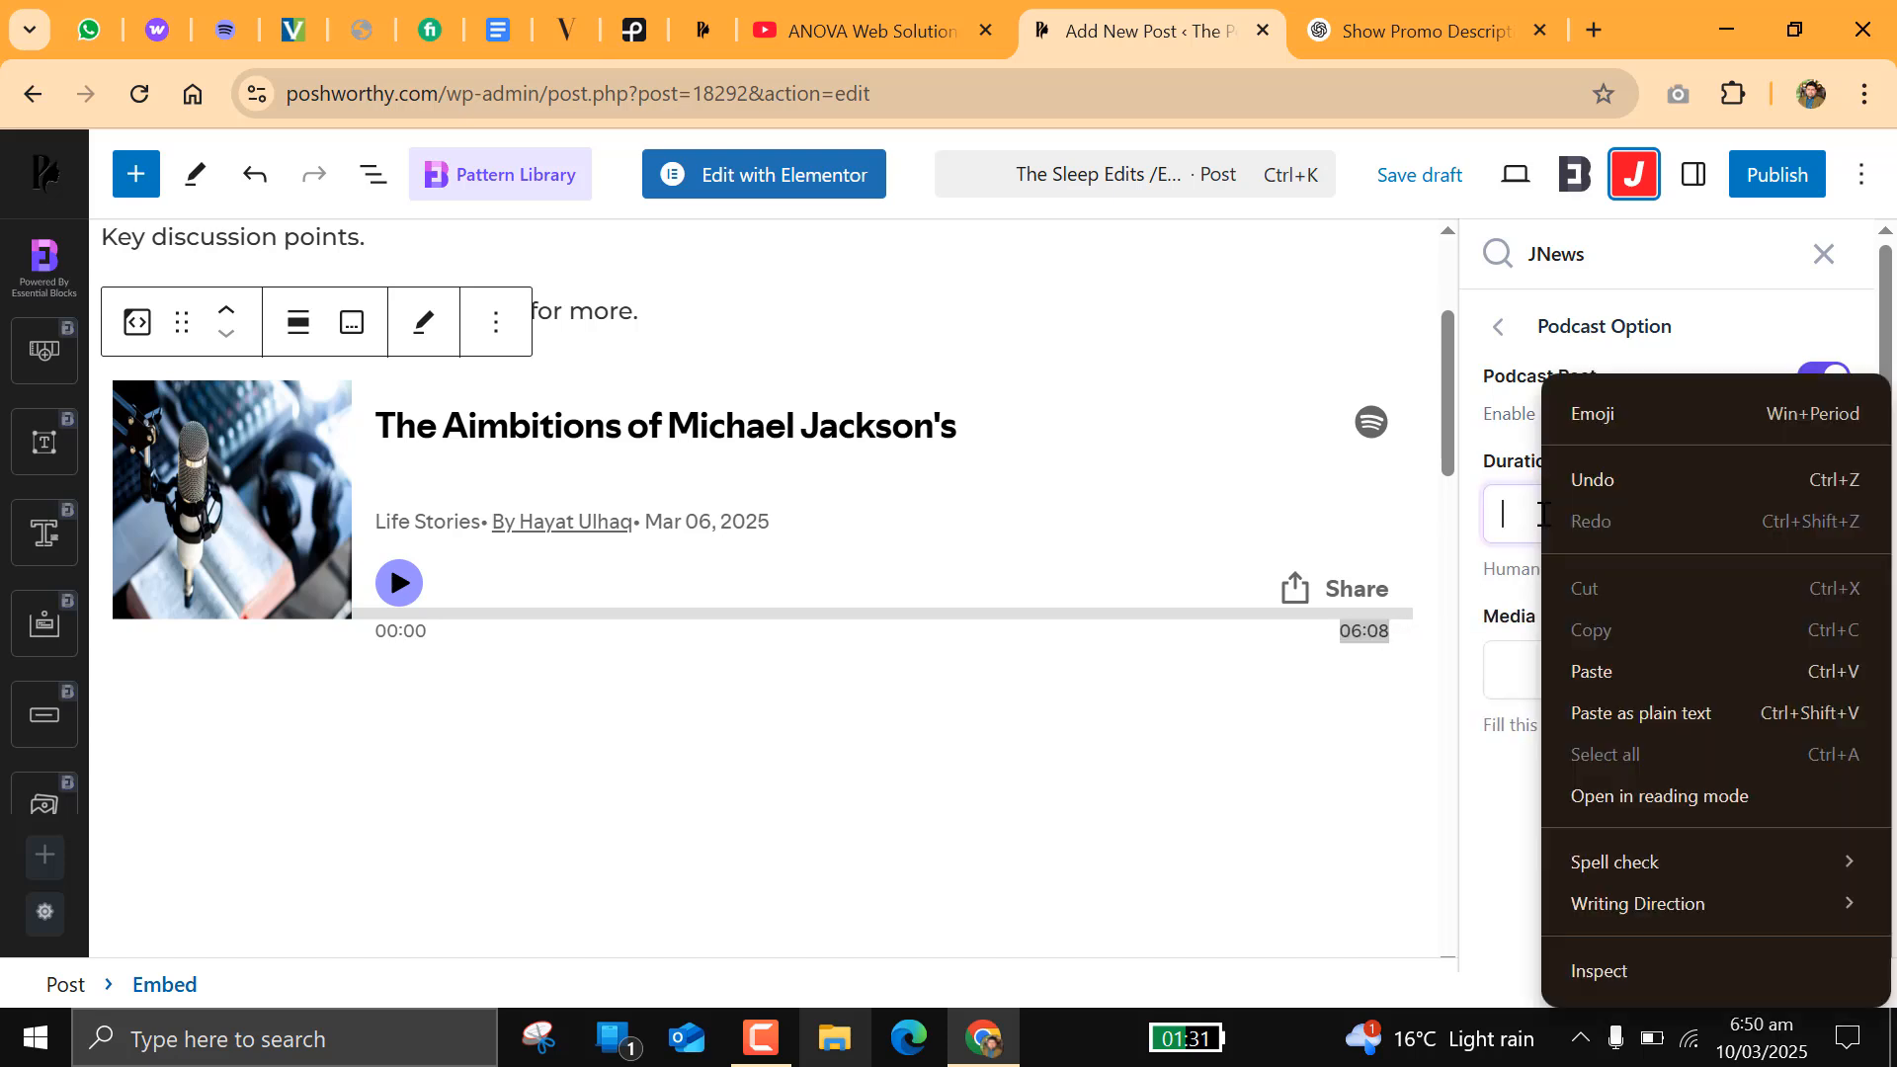
click(1610, 671)
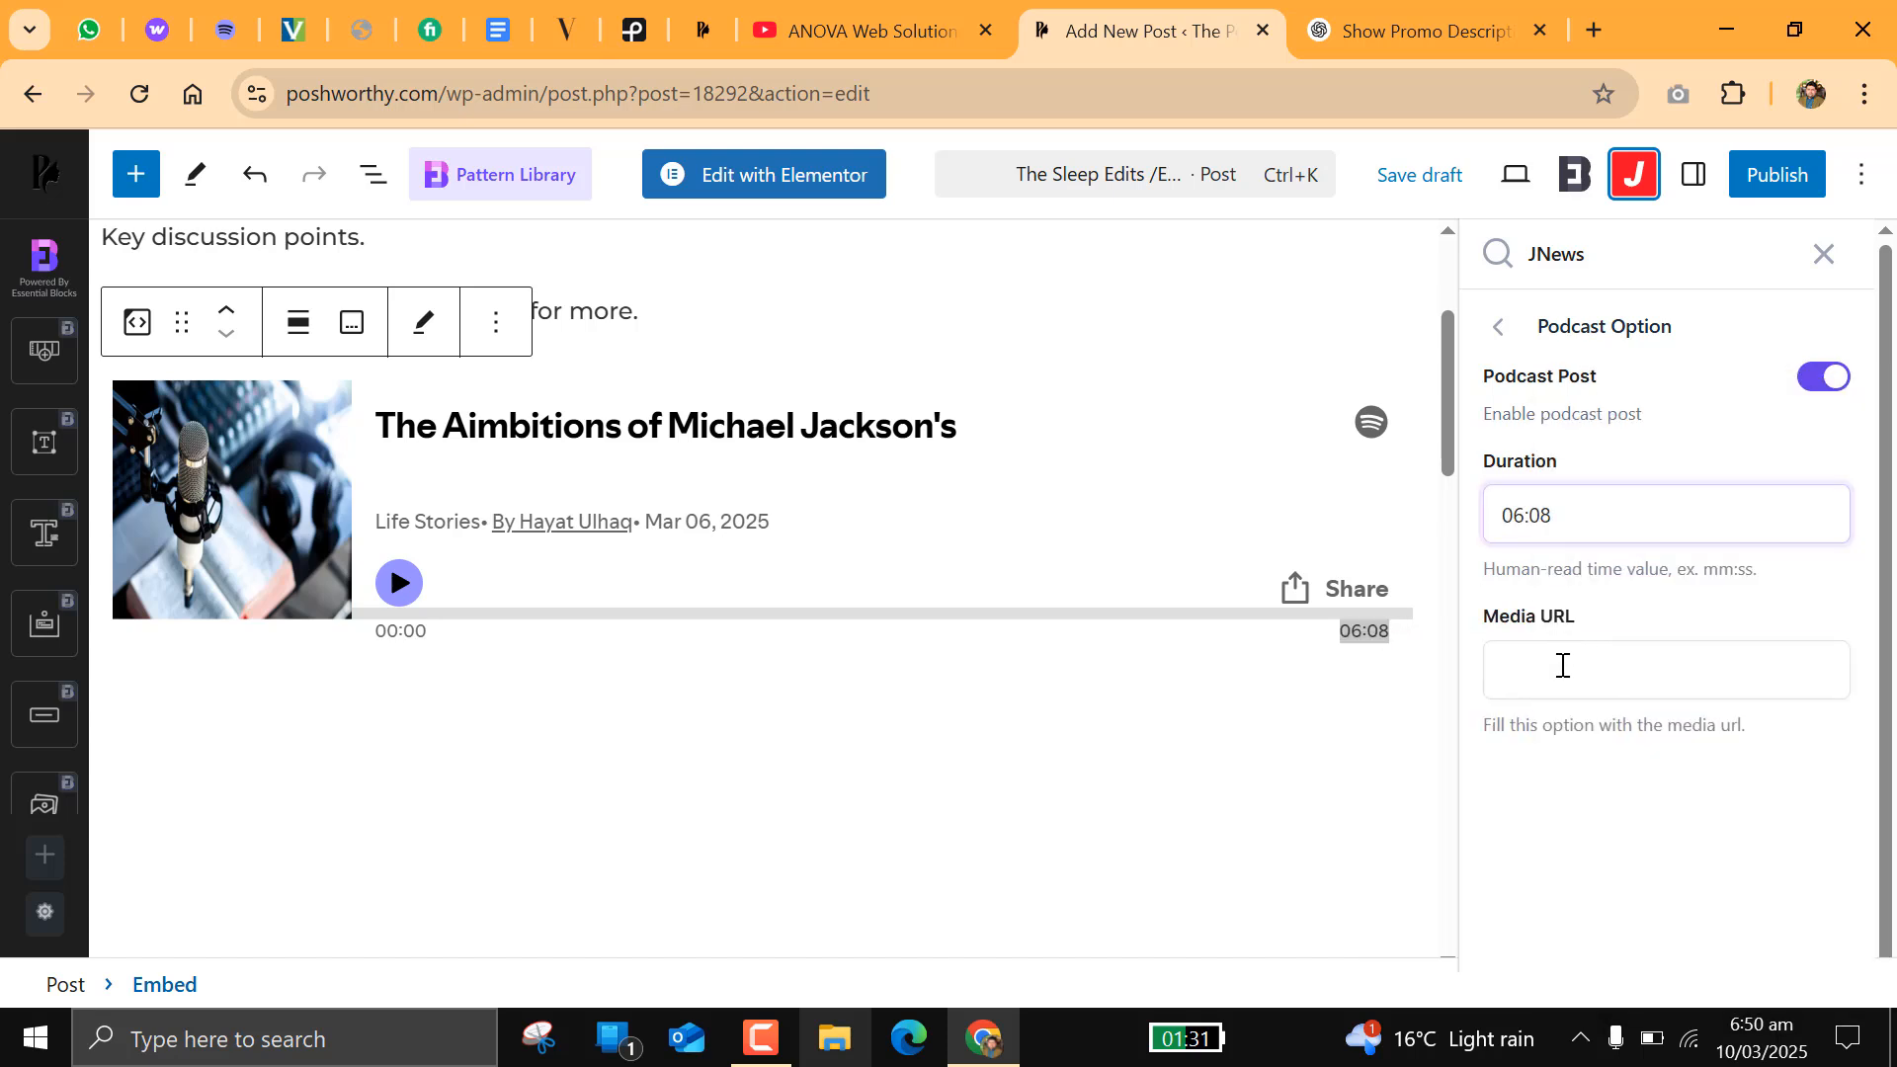
Step: Copy the public link of The Aimbitions of Michael Jackson's episode from Spotify for Creators and paste it as the podcast's Media URL
click(227, 31)
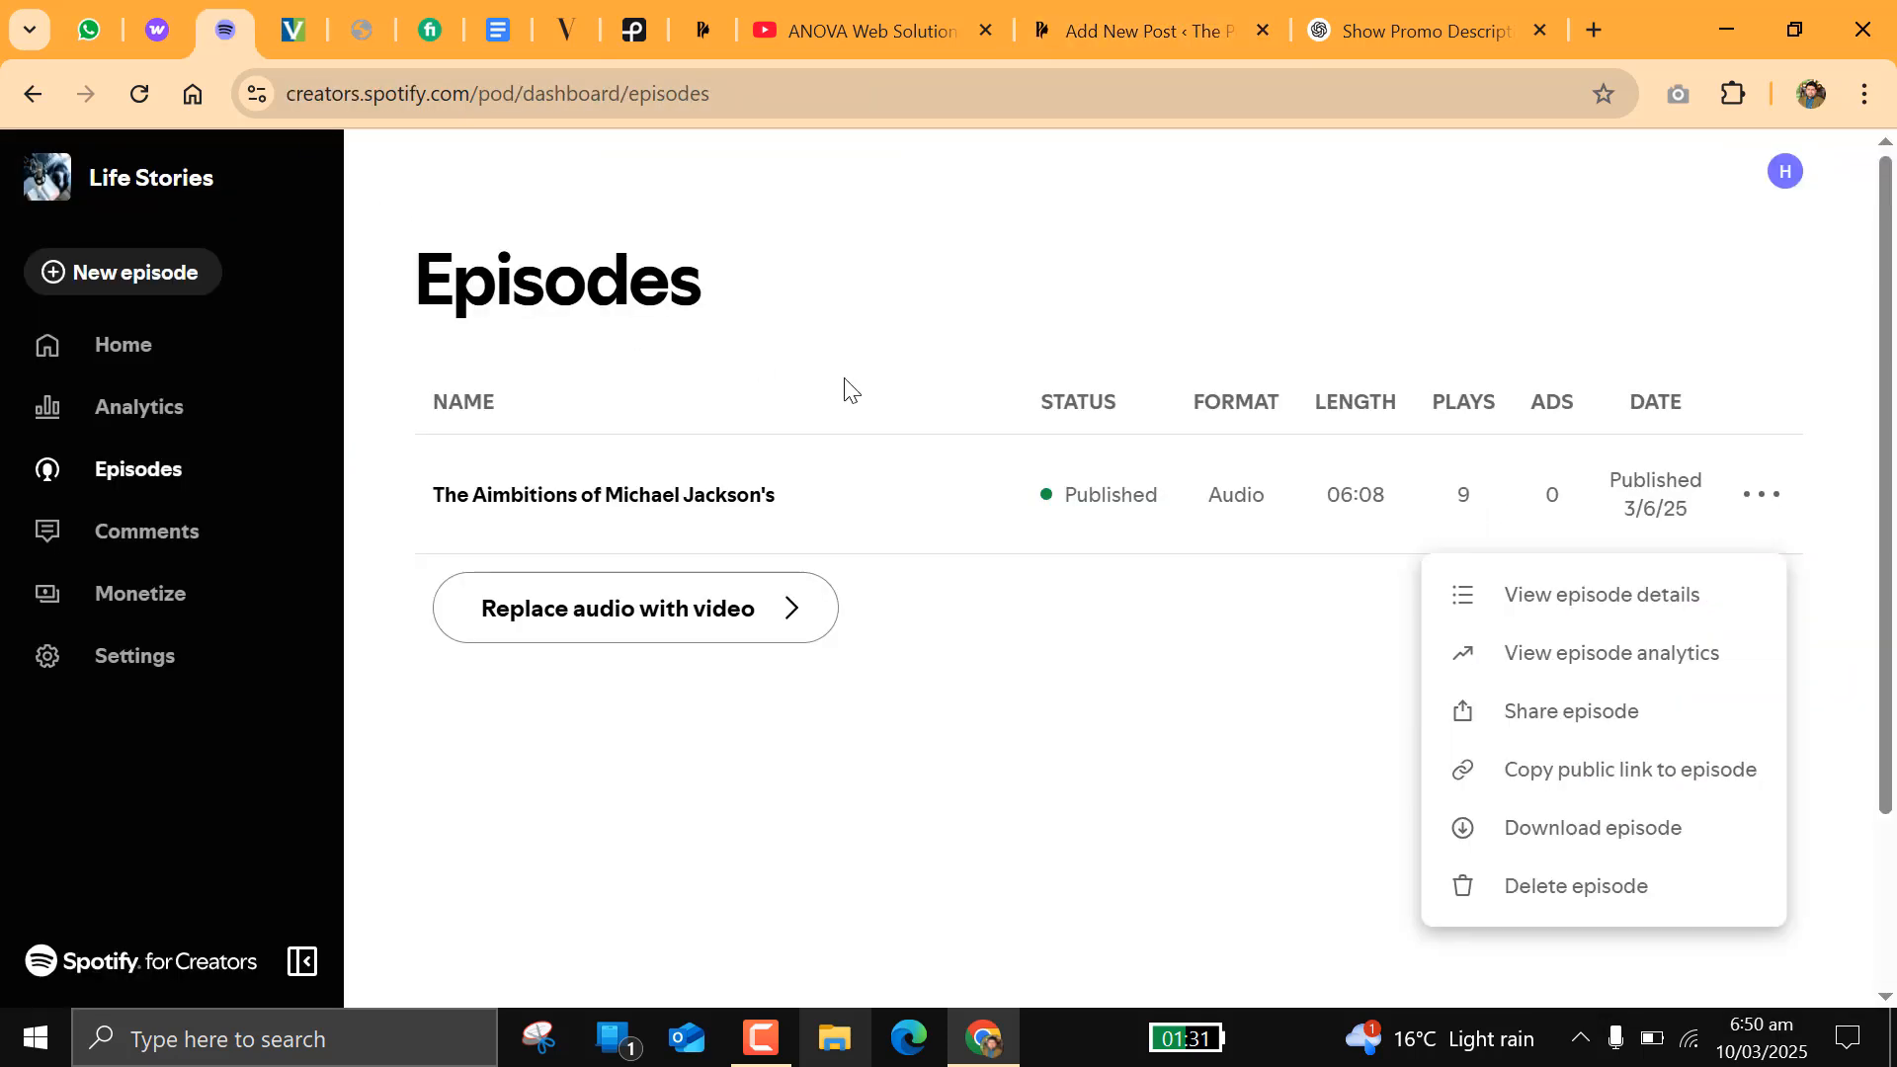
click(1567, 776)
click(1175, 28)
click(1567, 682)
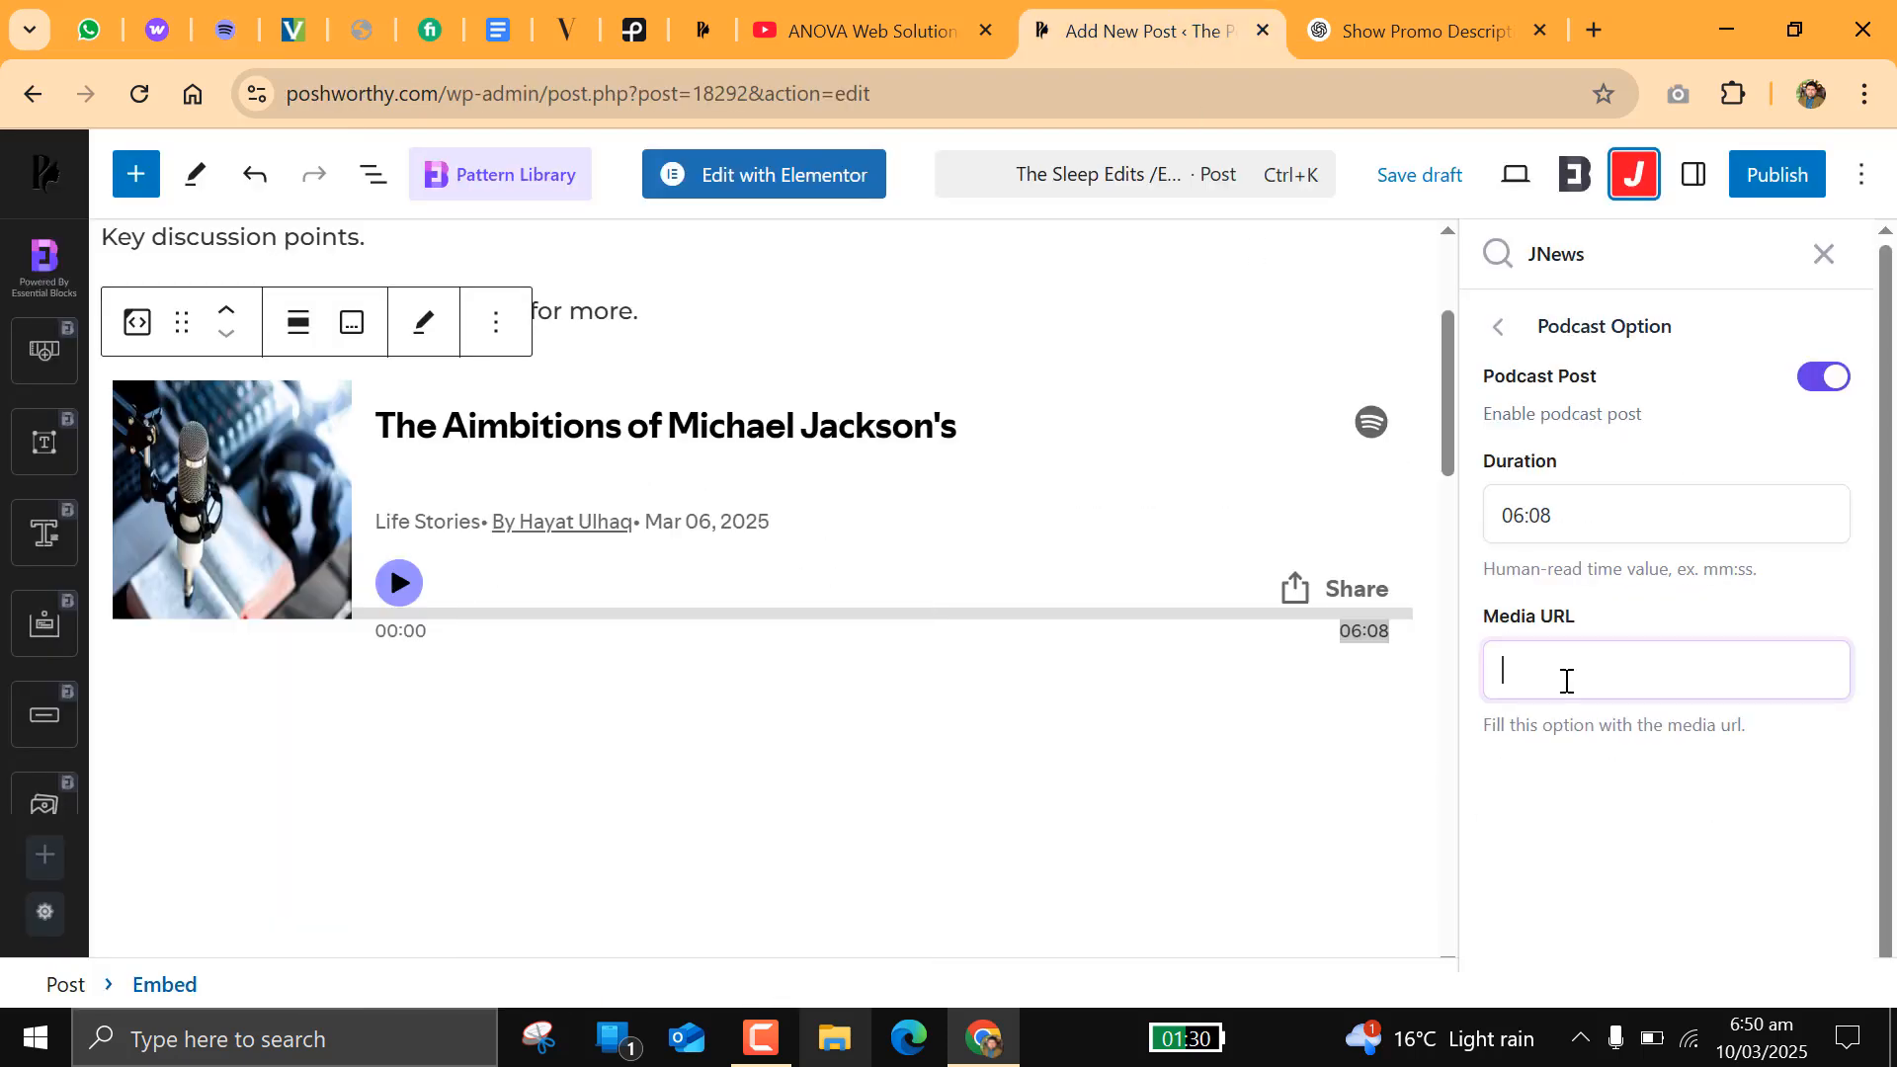
right_click(1567, 682)
click(1261, 335)
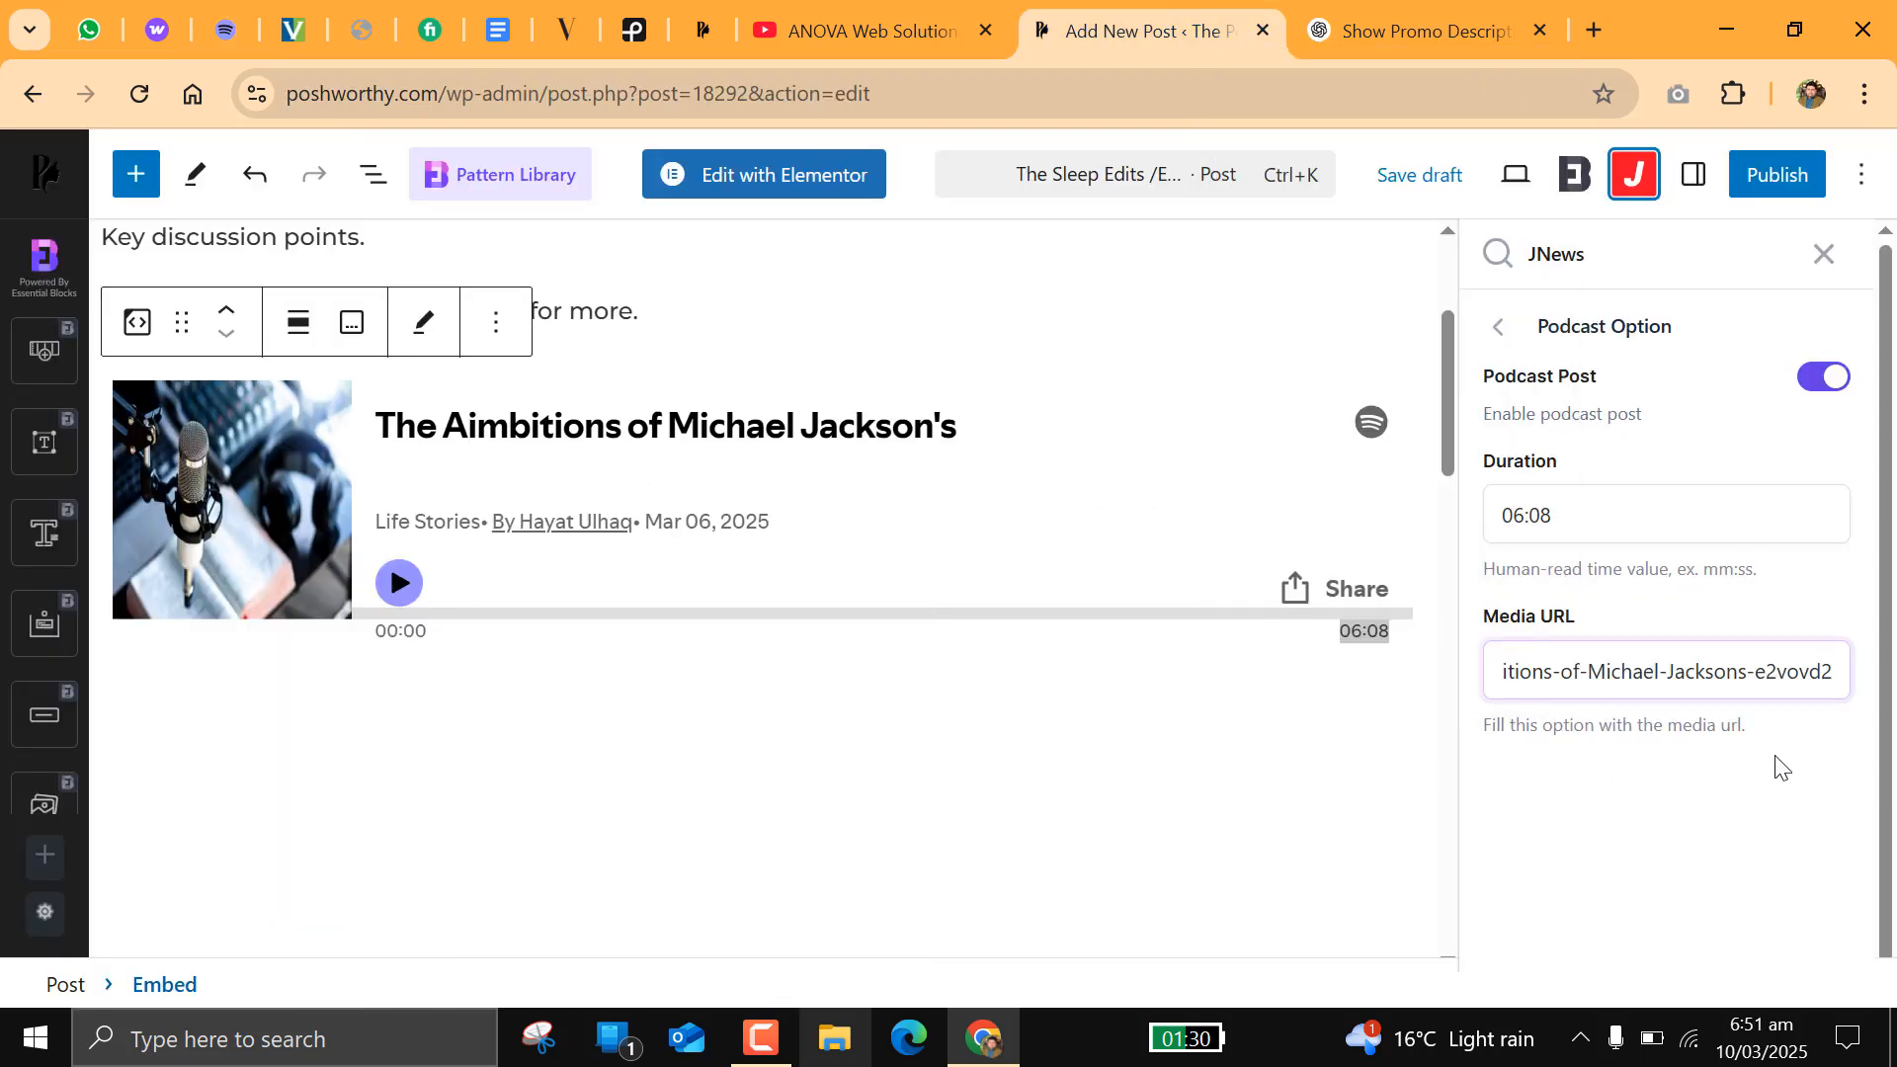
click(1729, 768)
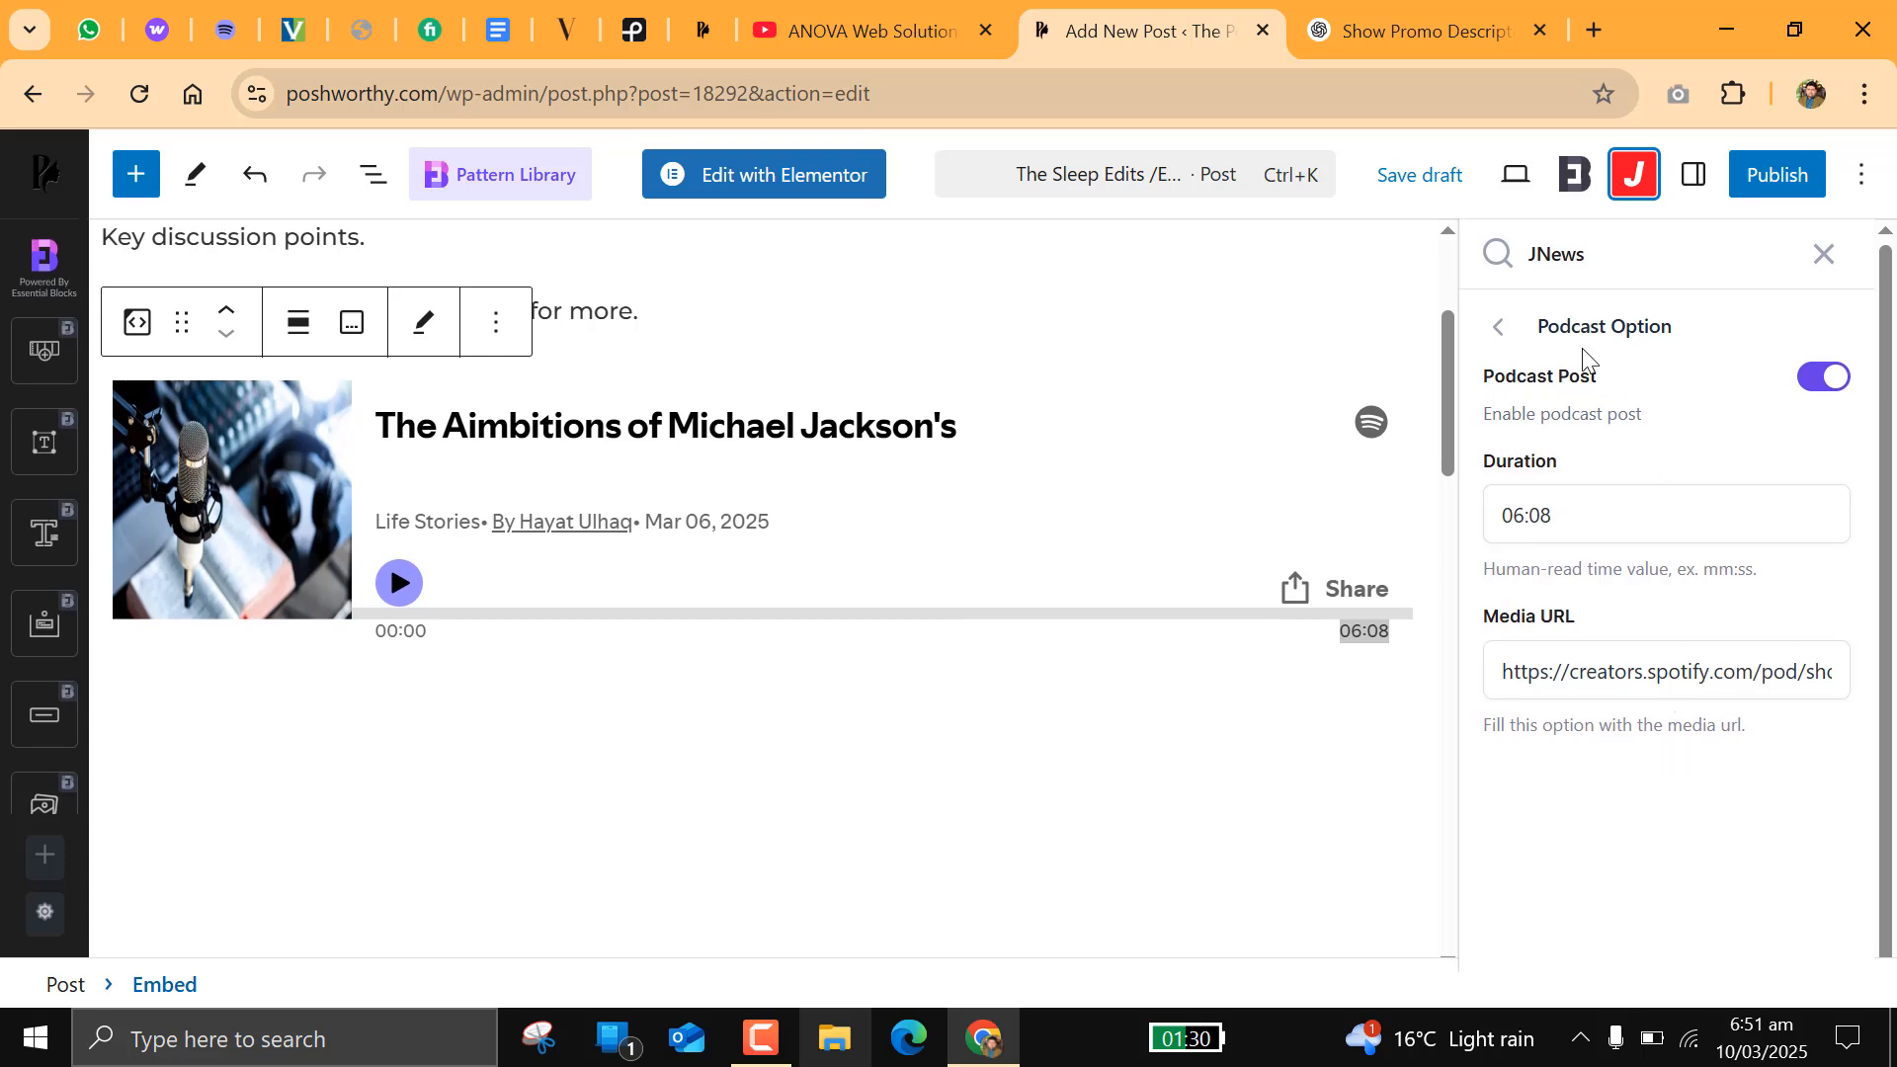
Step: Search the JNews podcast series for "pos" and assign the post to The Postworthy Show
click(1499, 328)
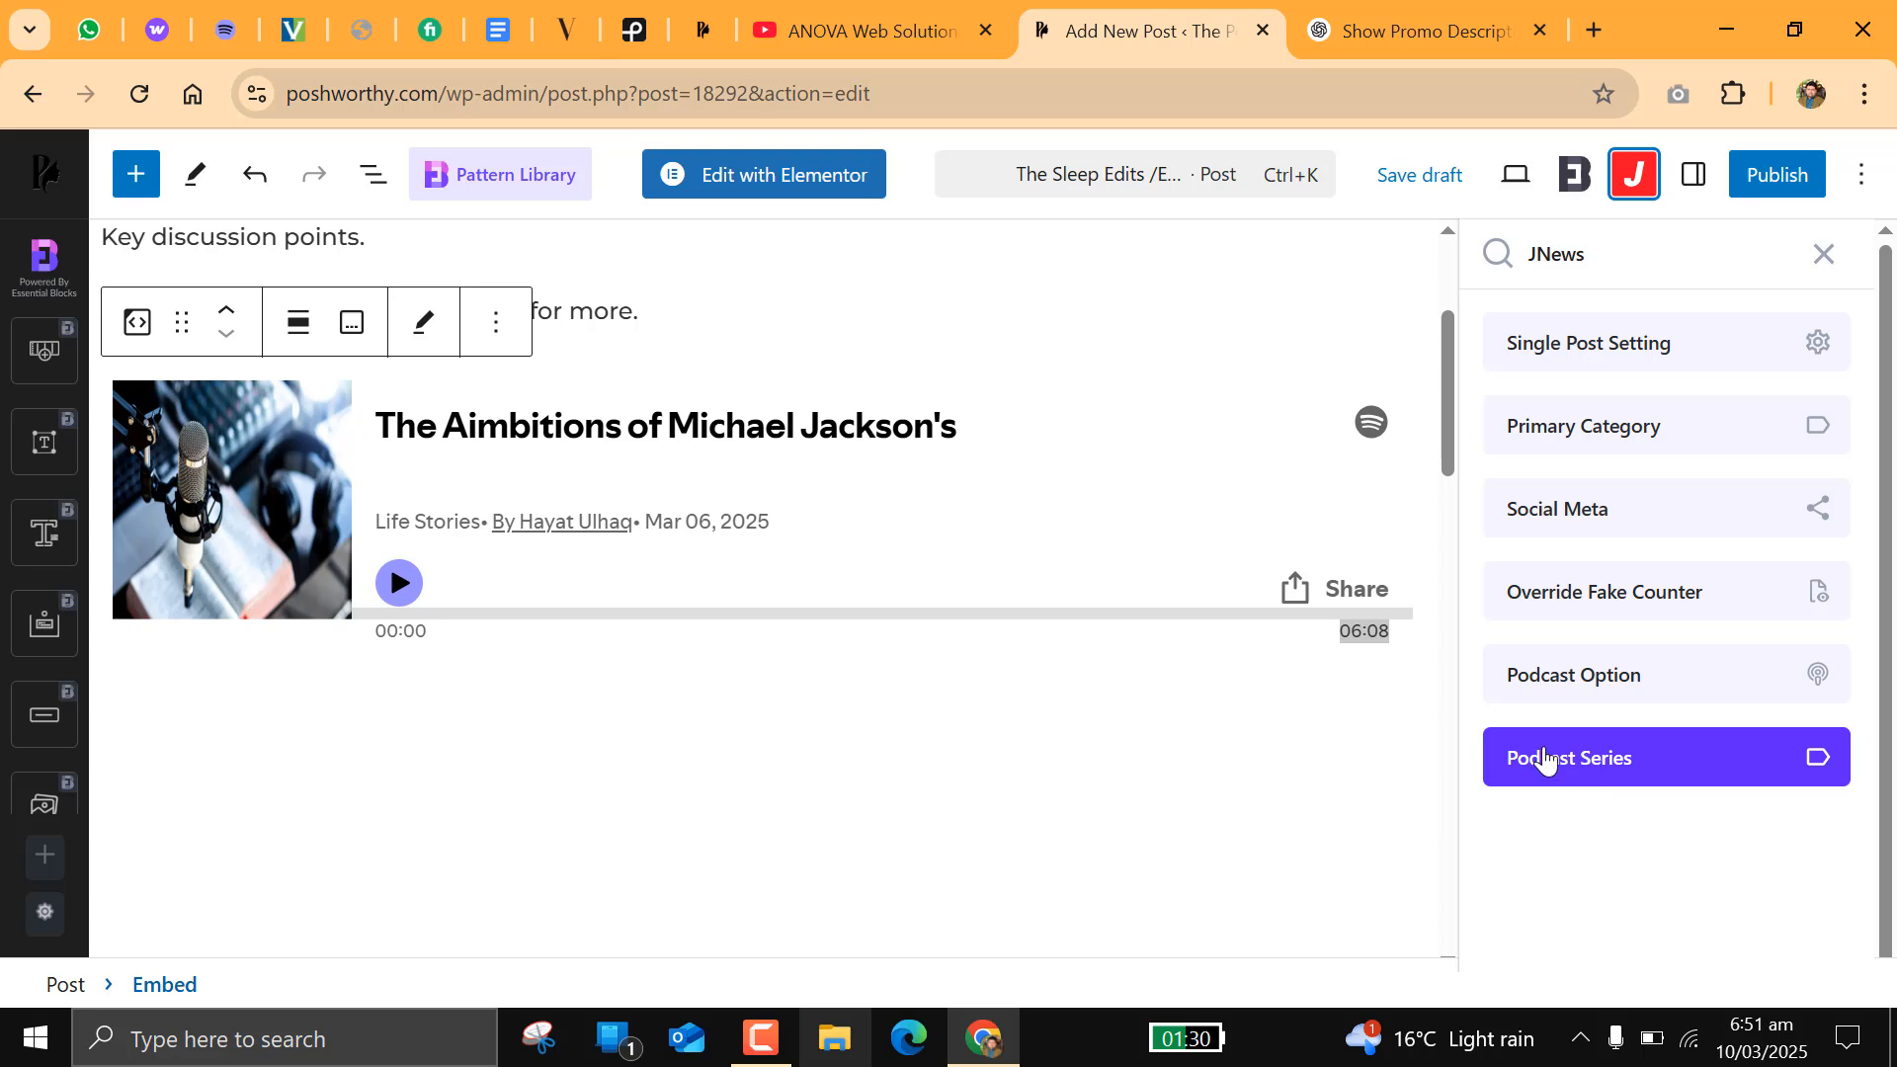
click(1617, 761)
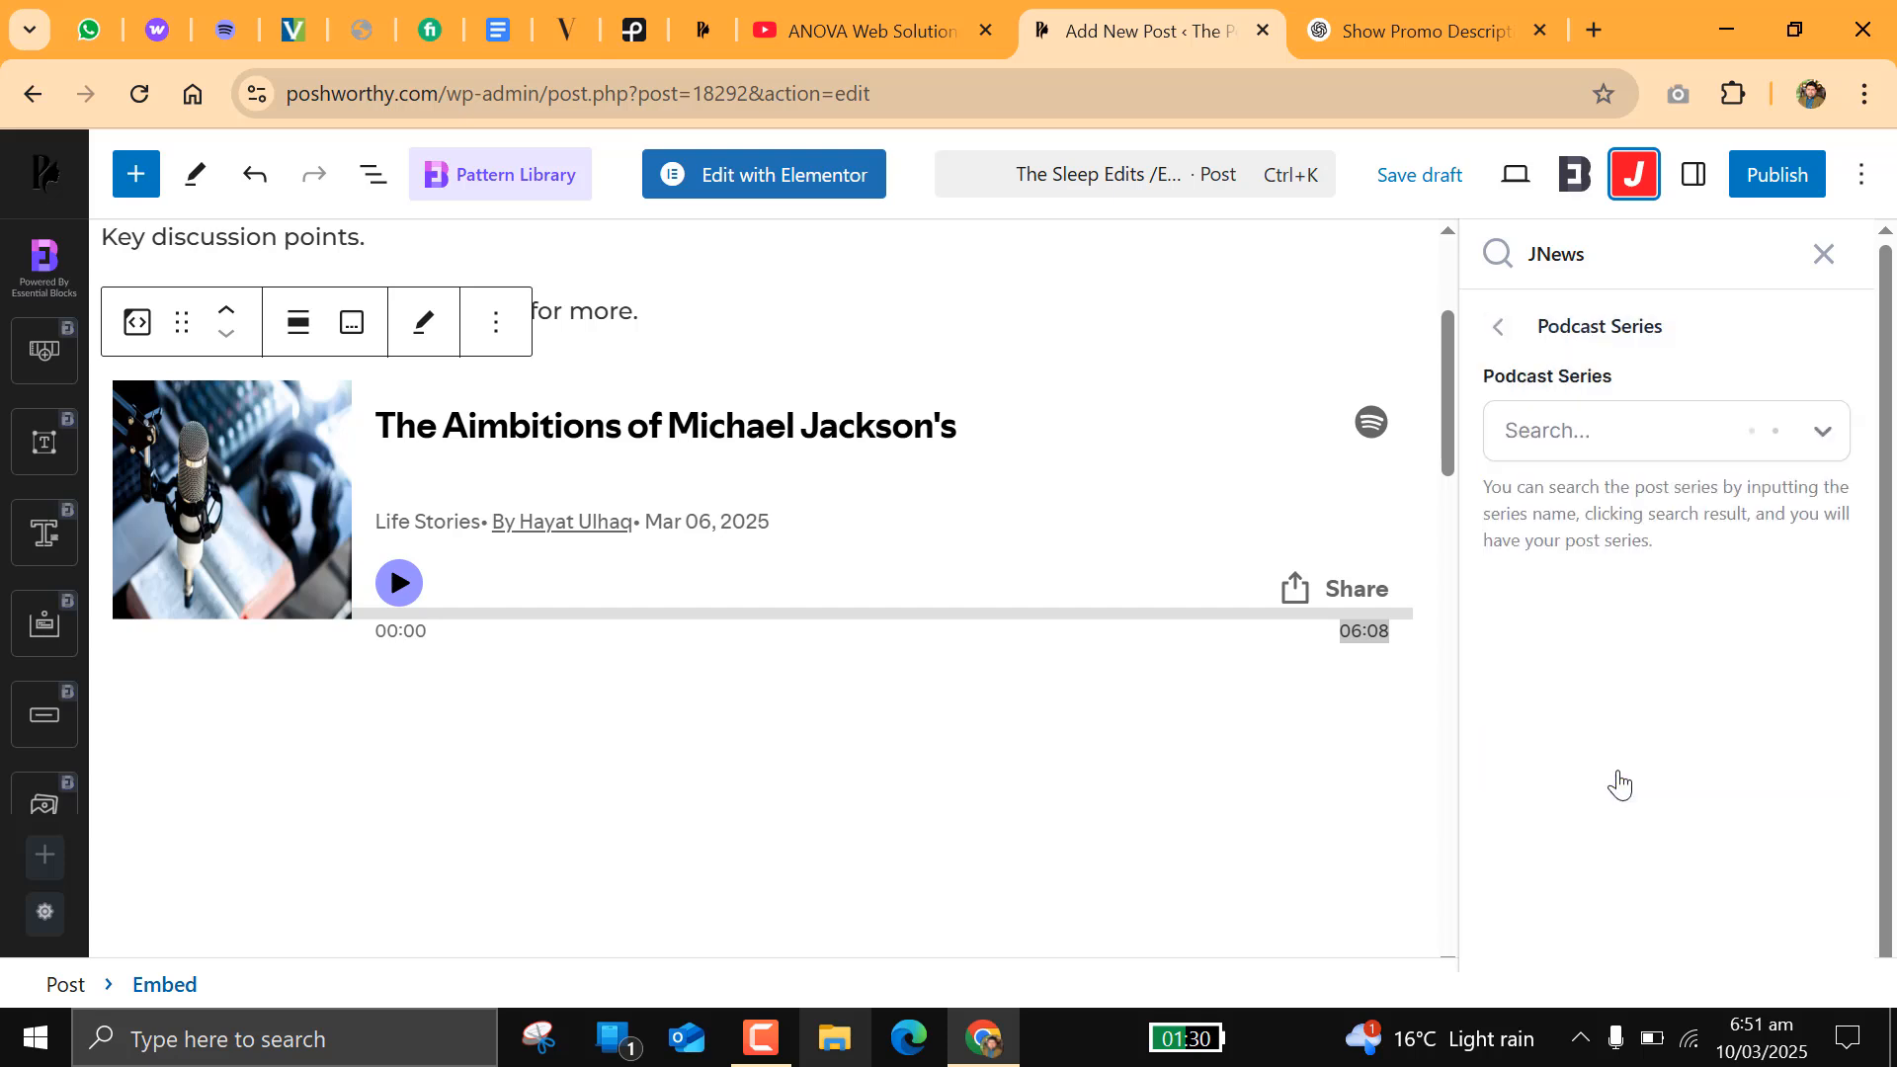
click(1576, 453)
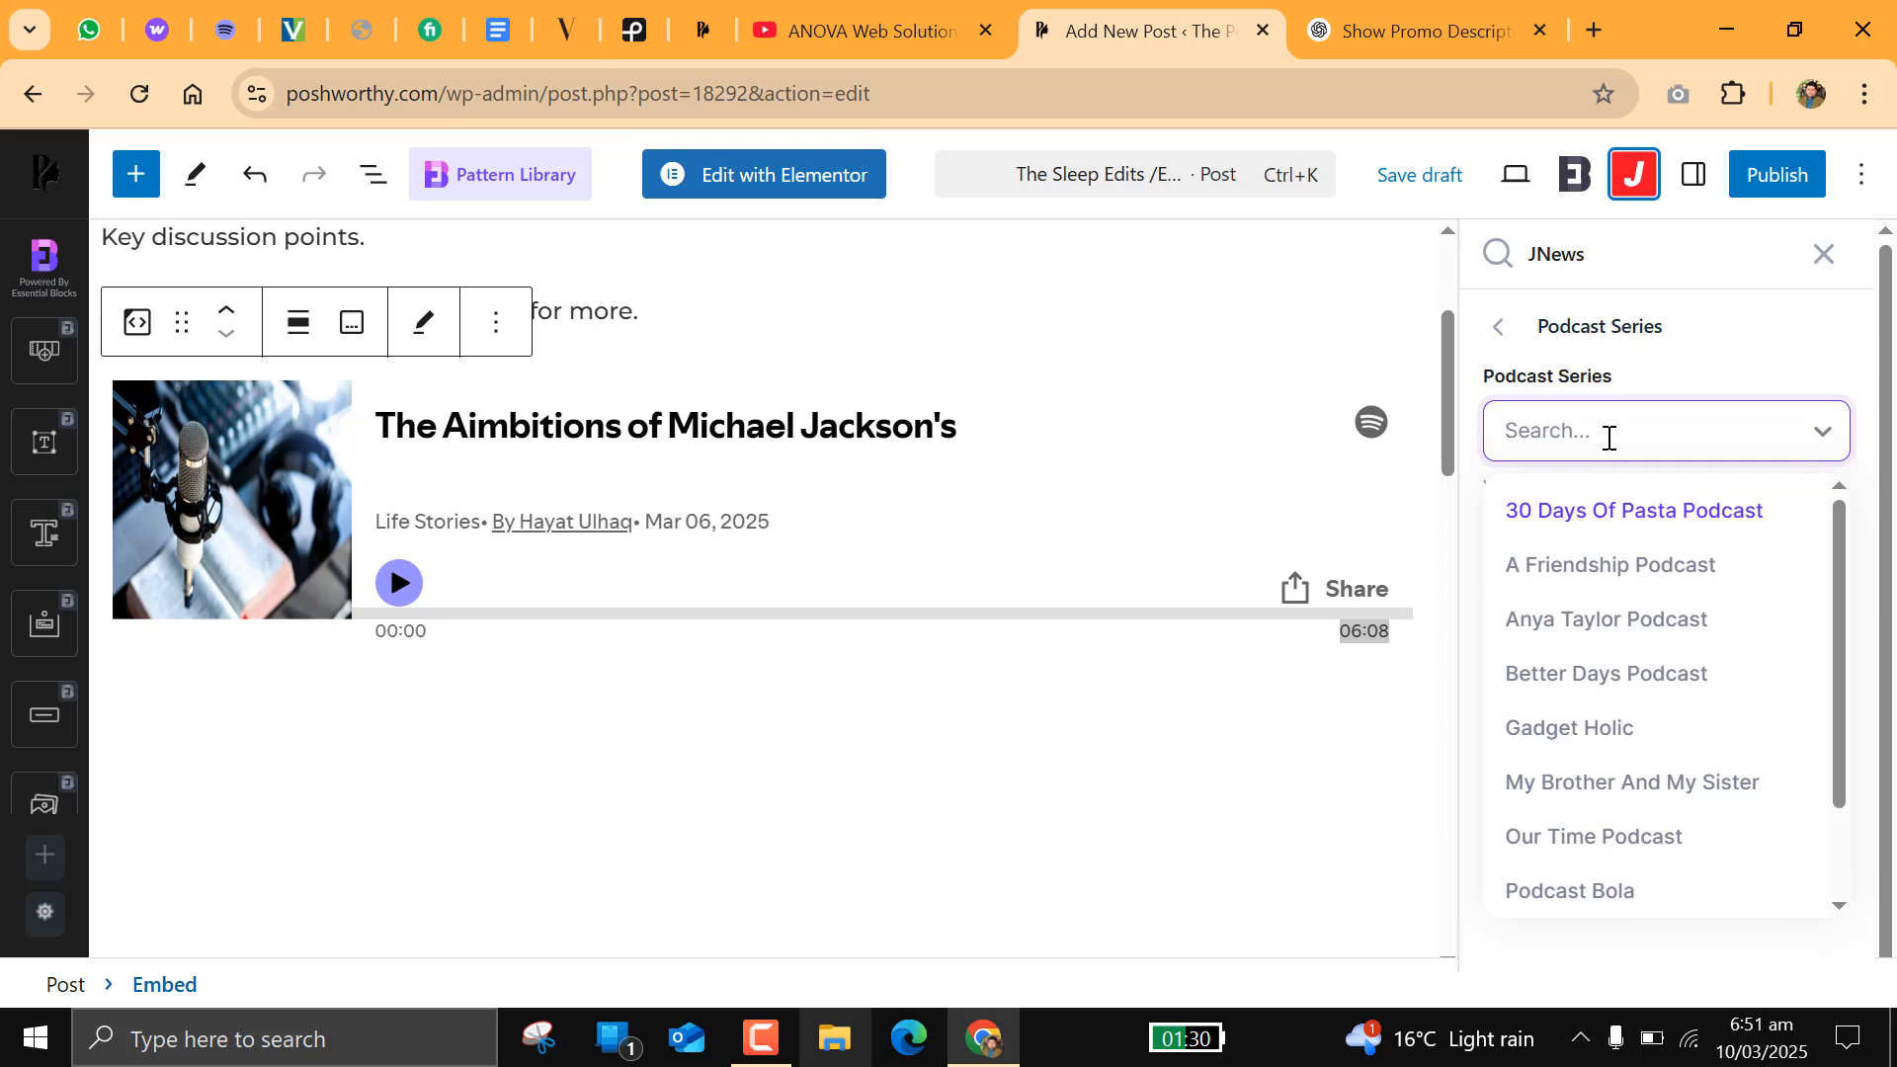
text(po)
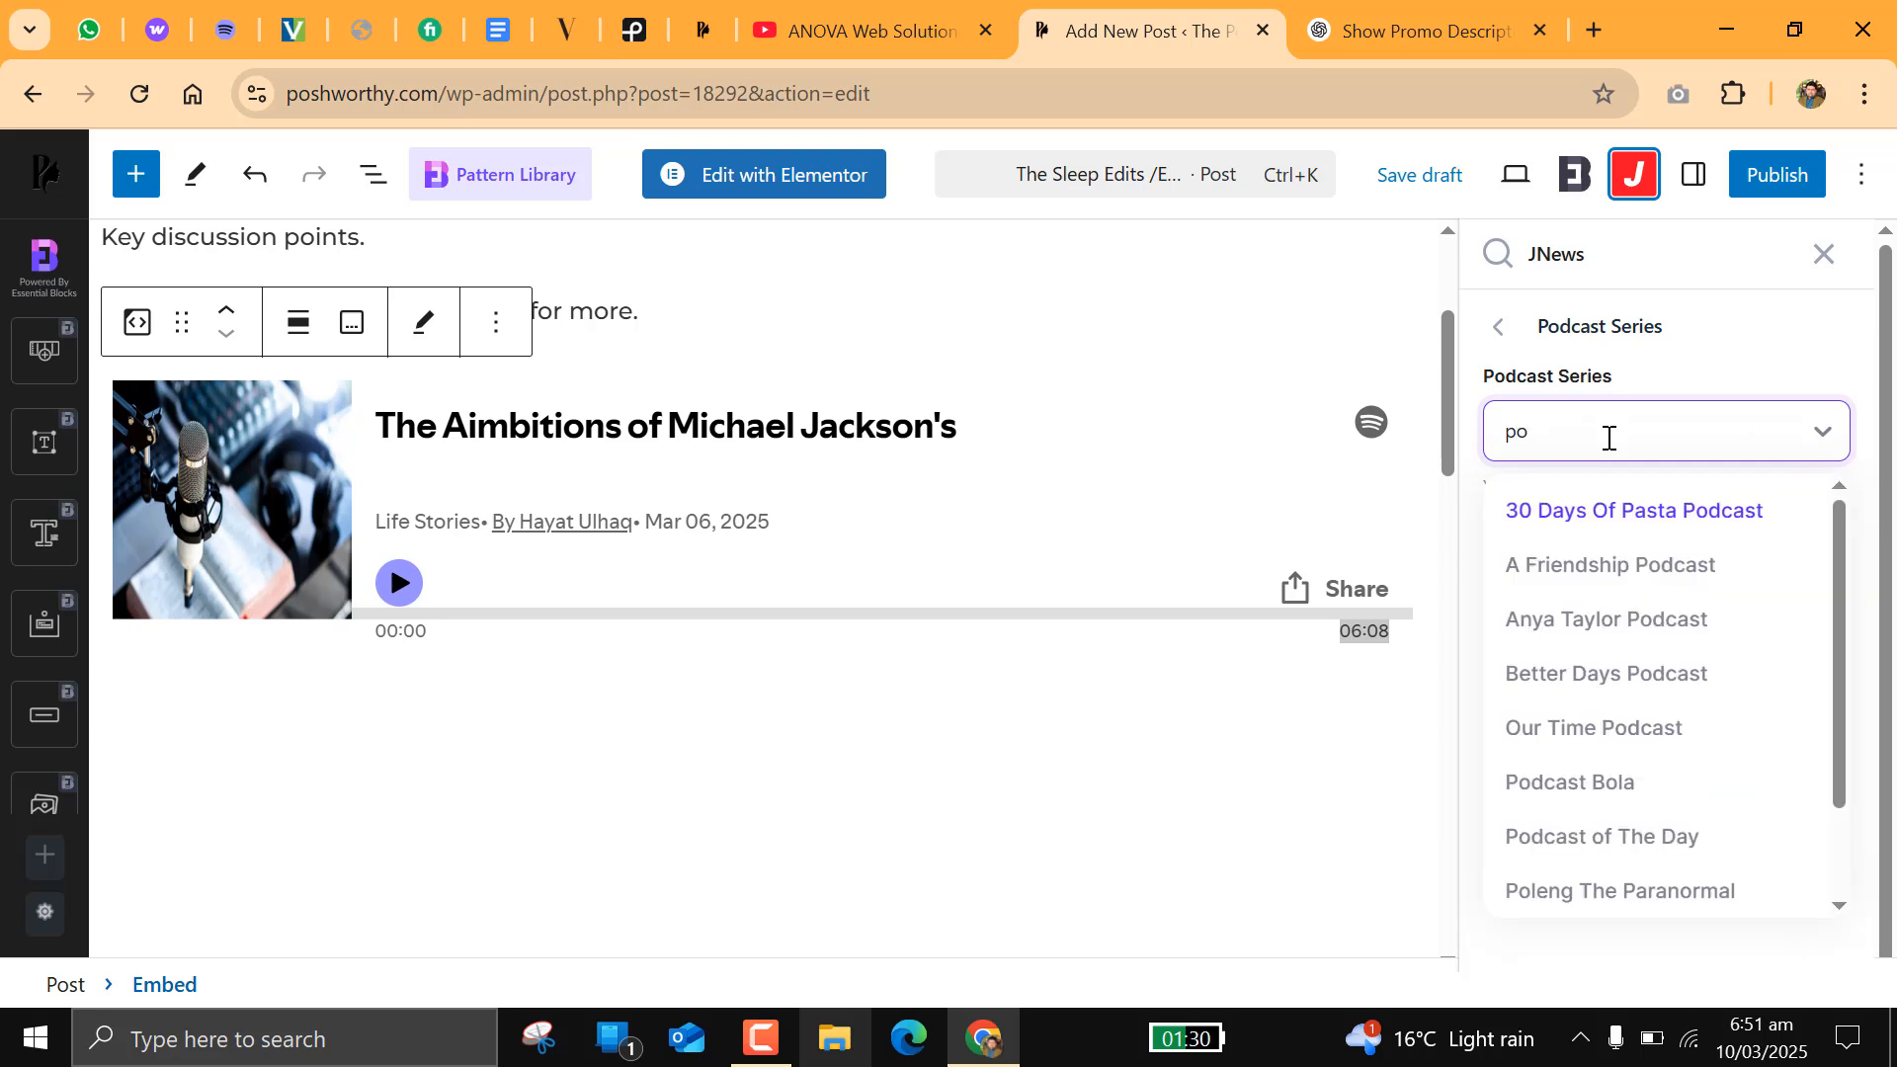
text(sh)
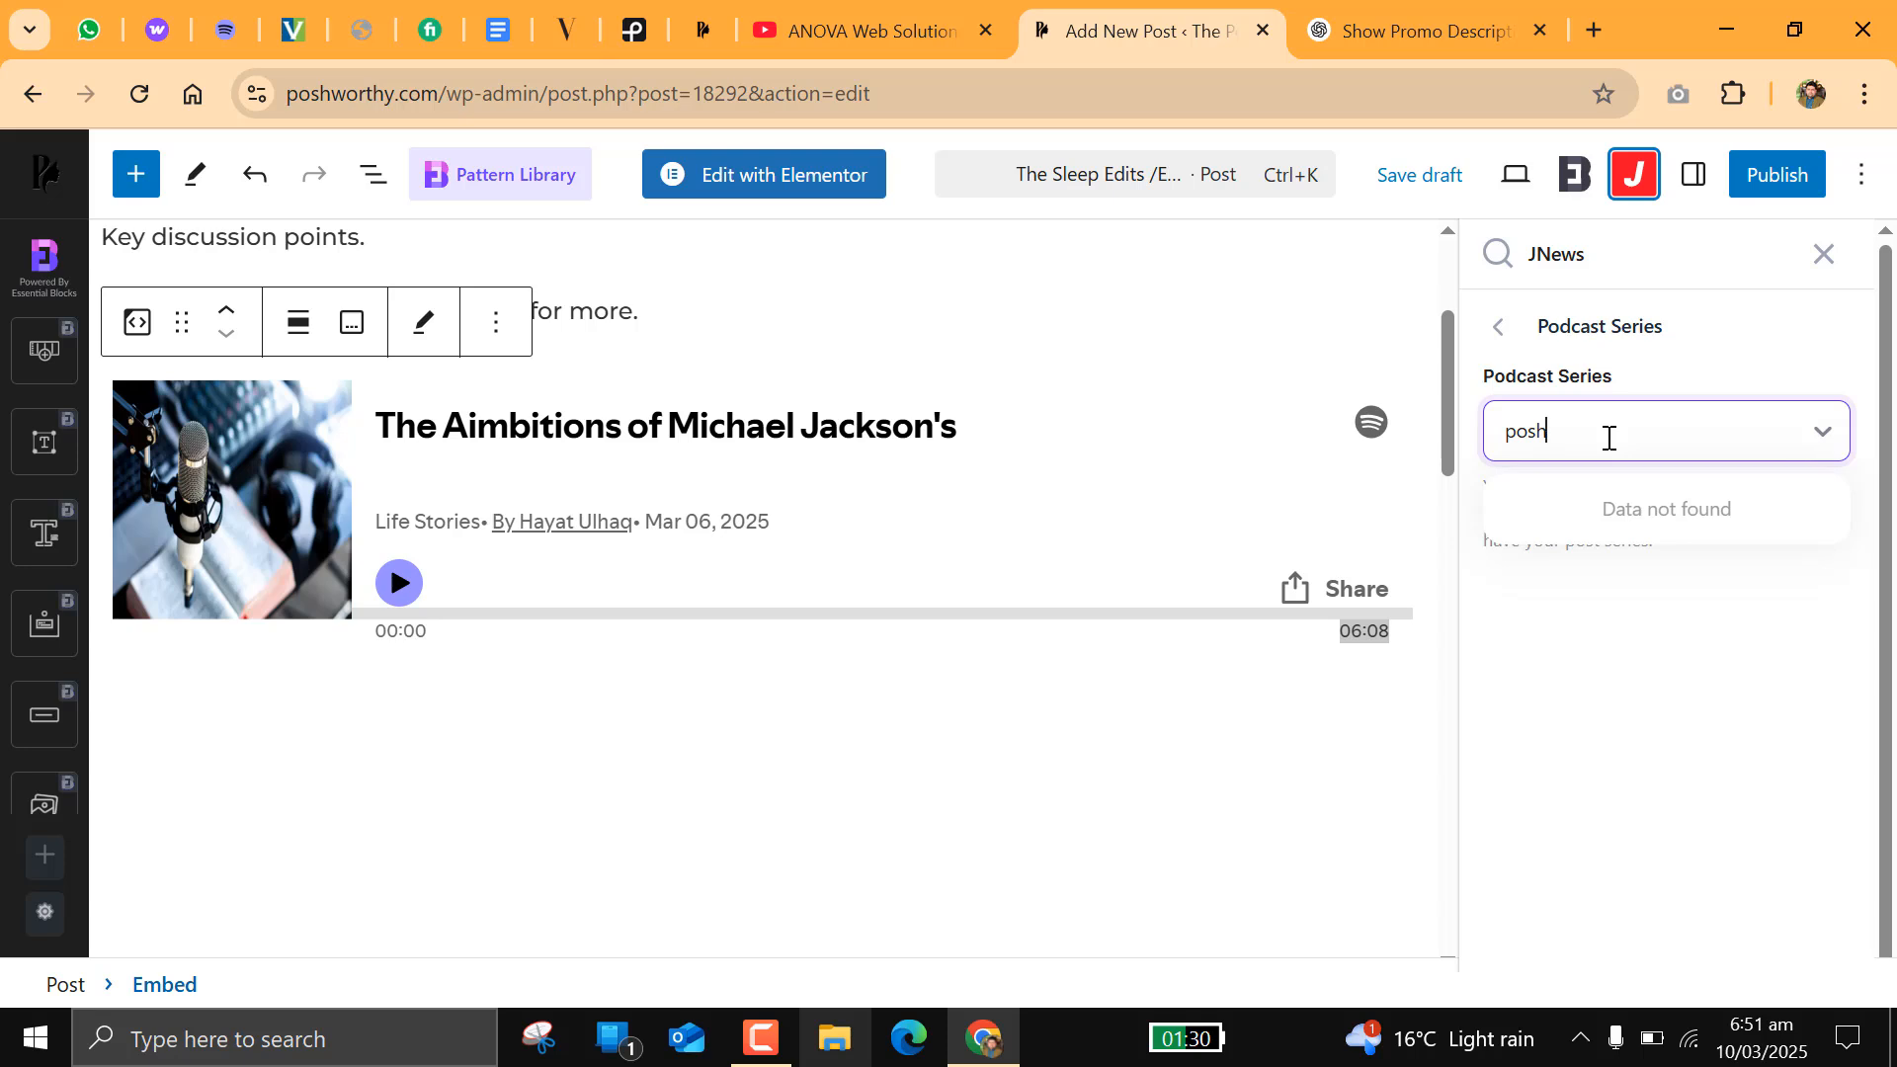
key(BackSpace)
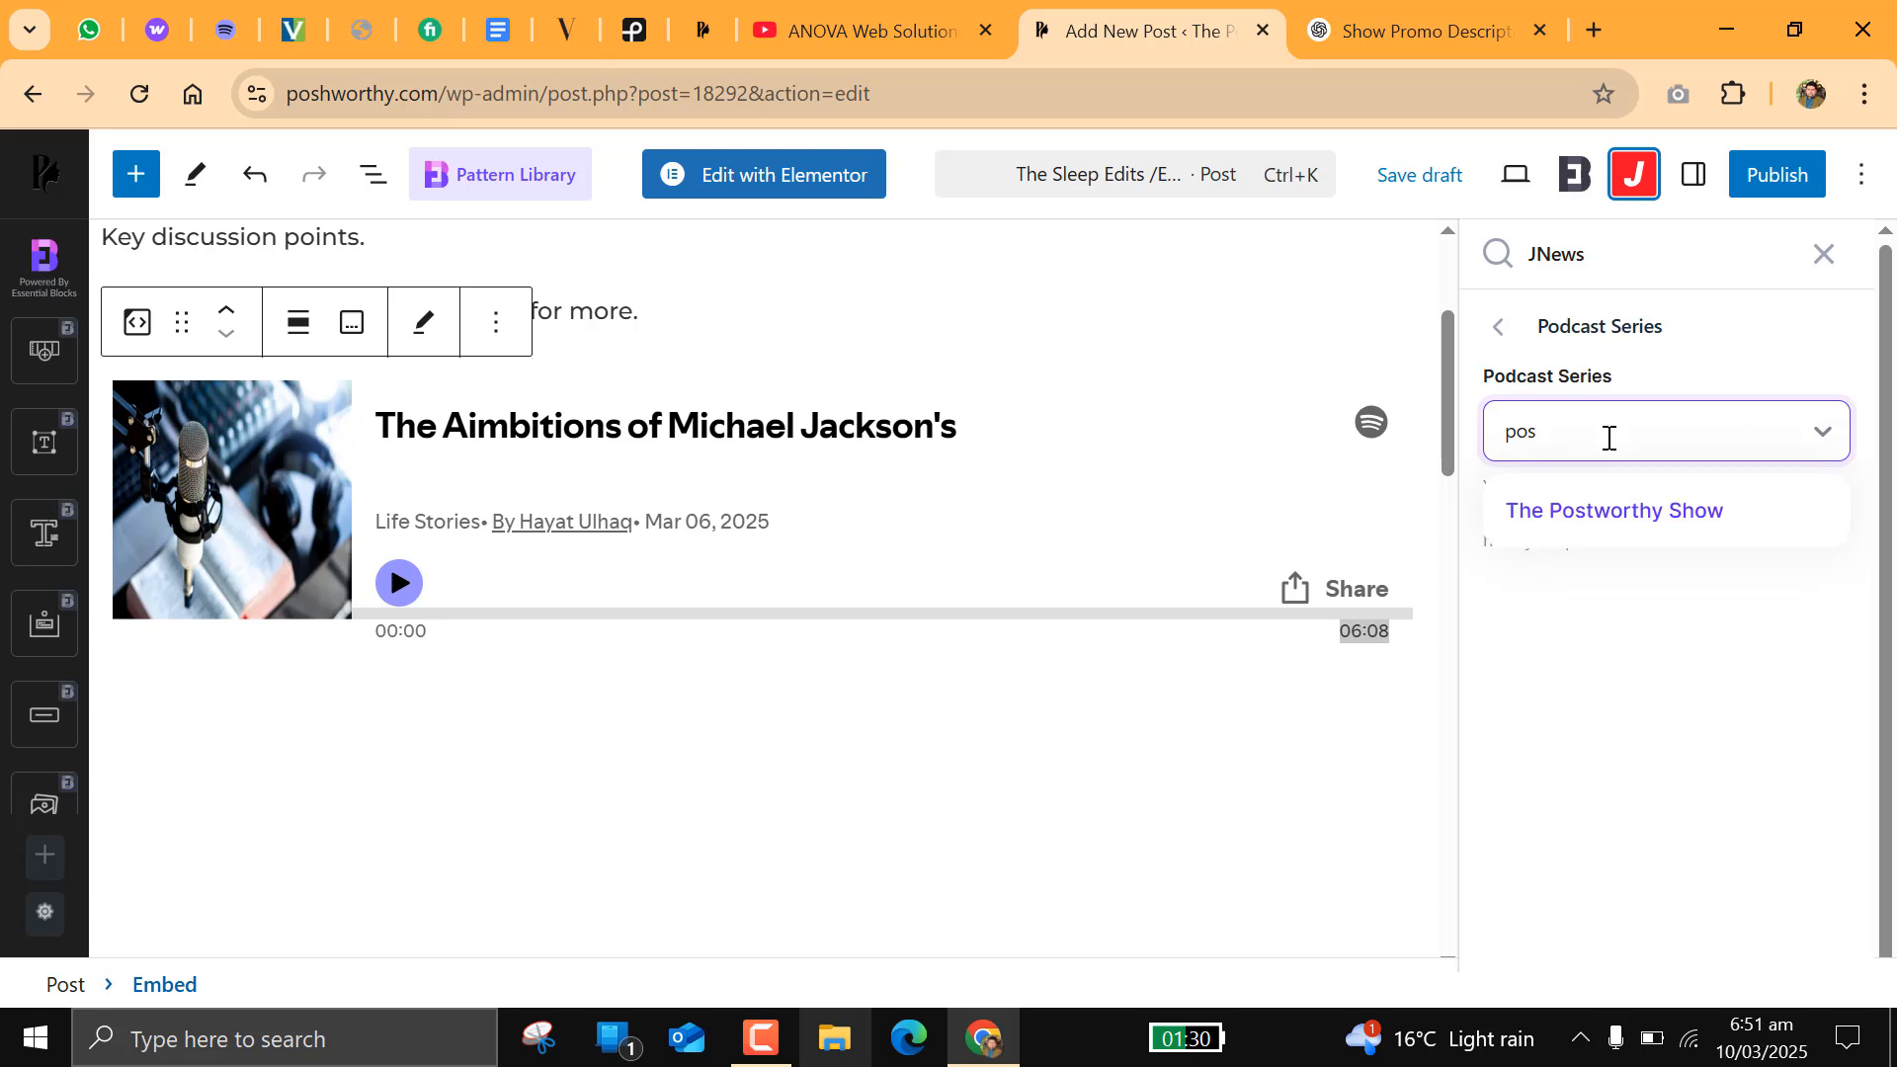
click(1610, 514)
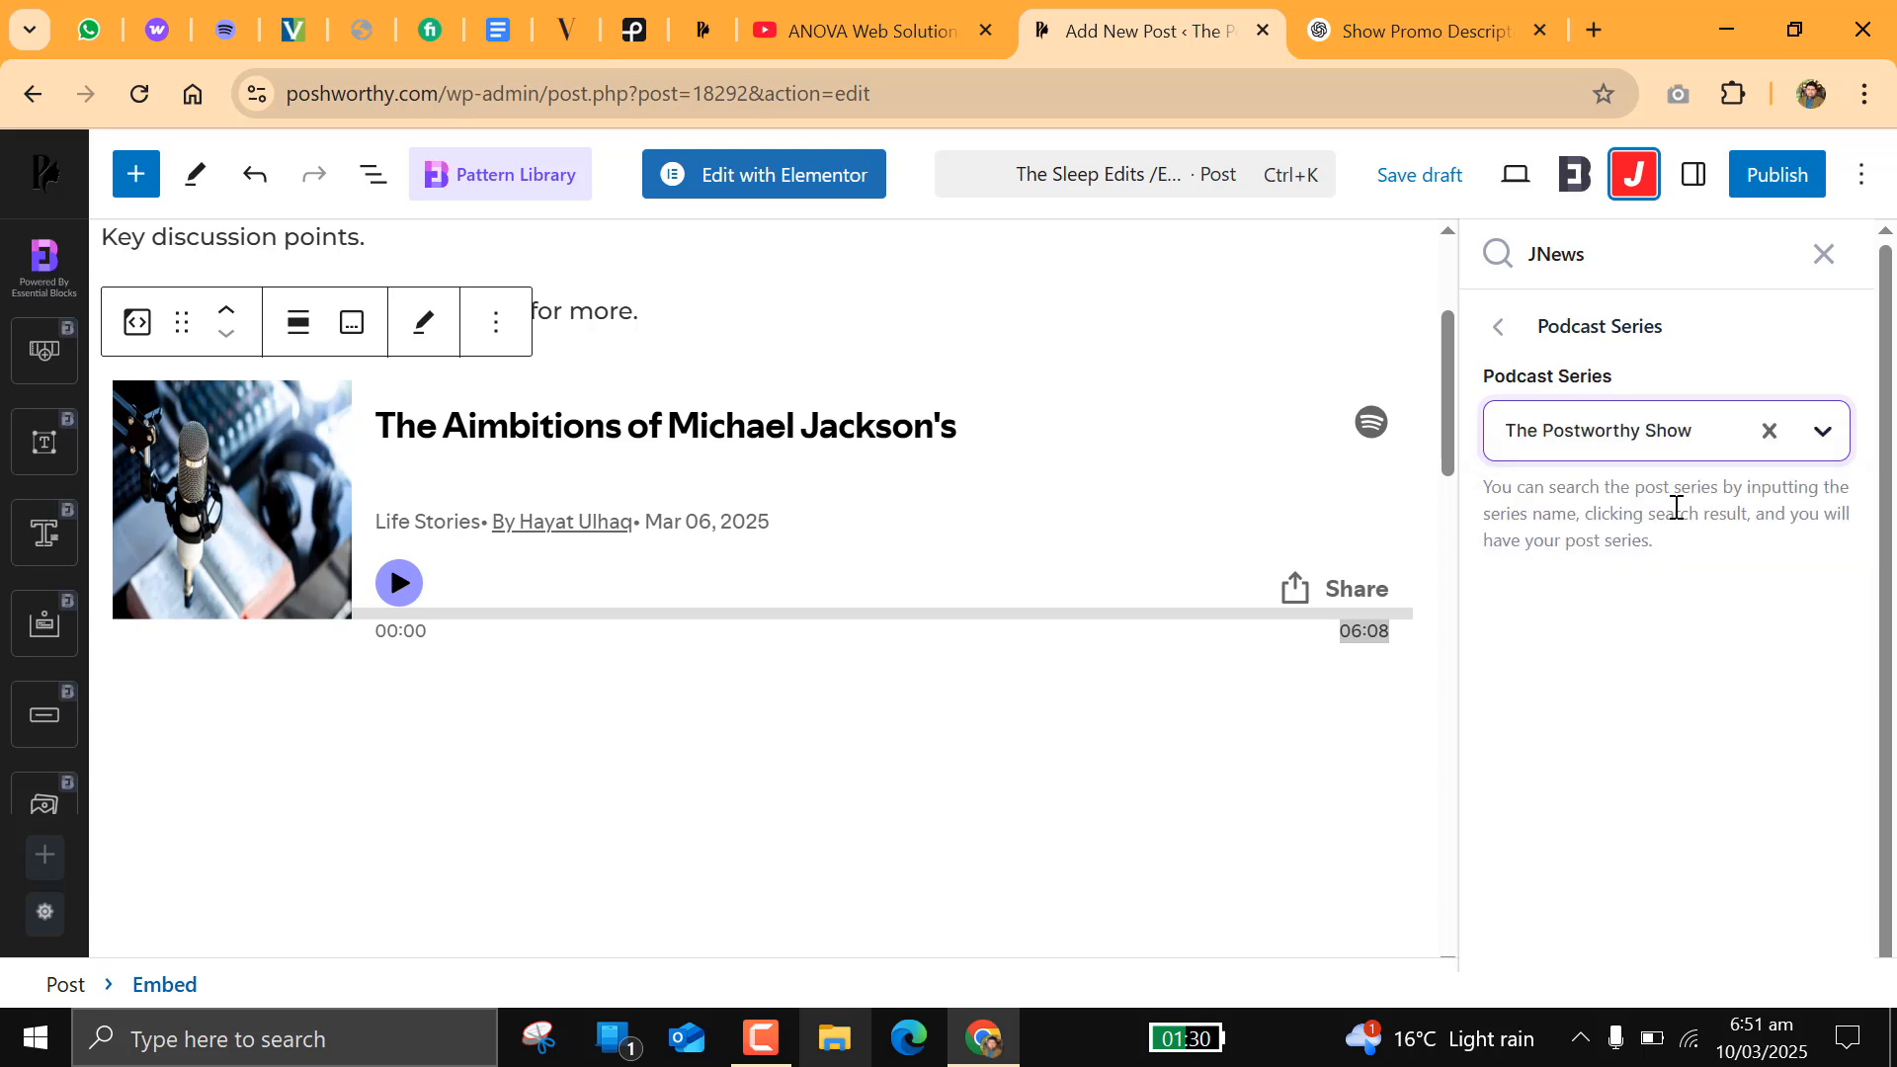
click(1498, 327)
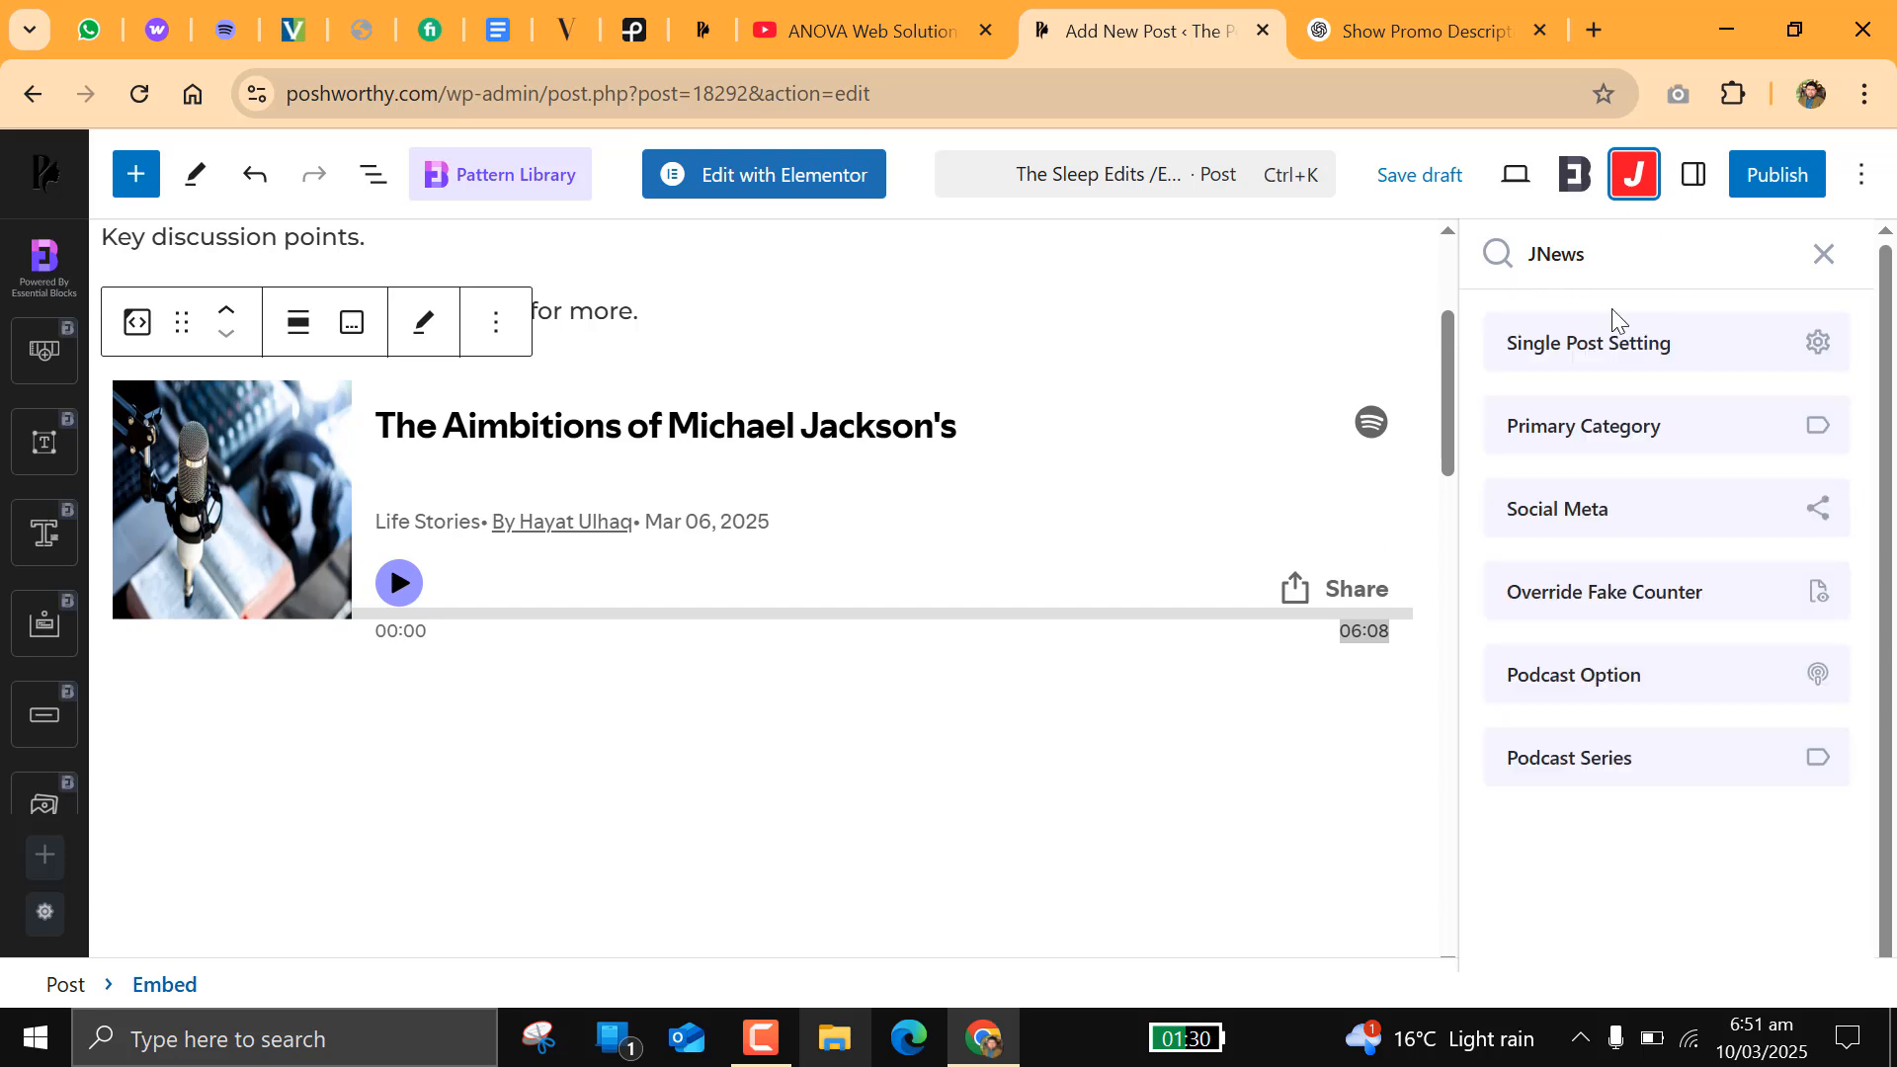
Step: Look through the available Essential Blocks that can be added to the episode post
scroll(1161, 553, up, 3)
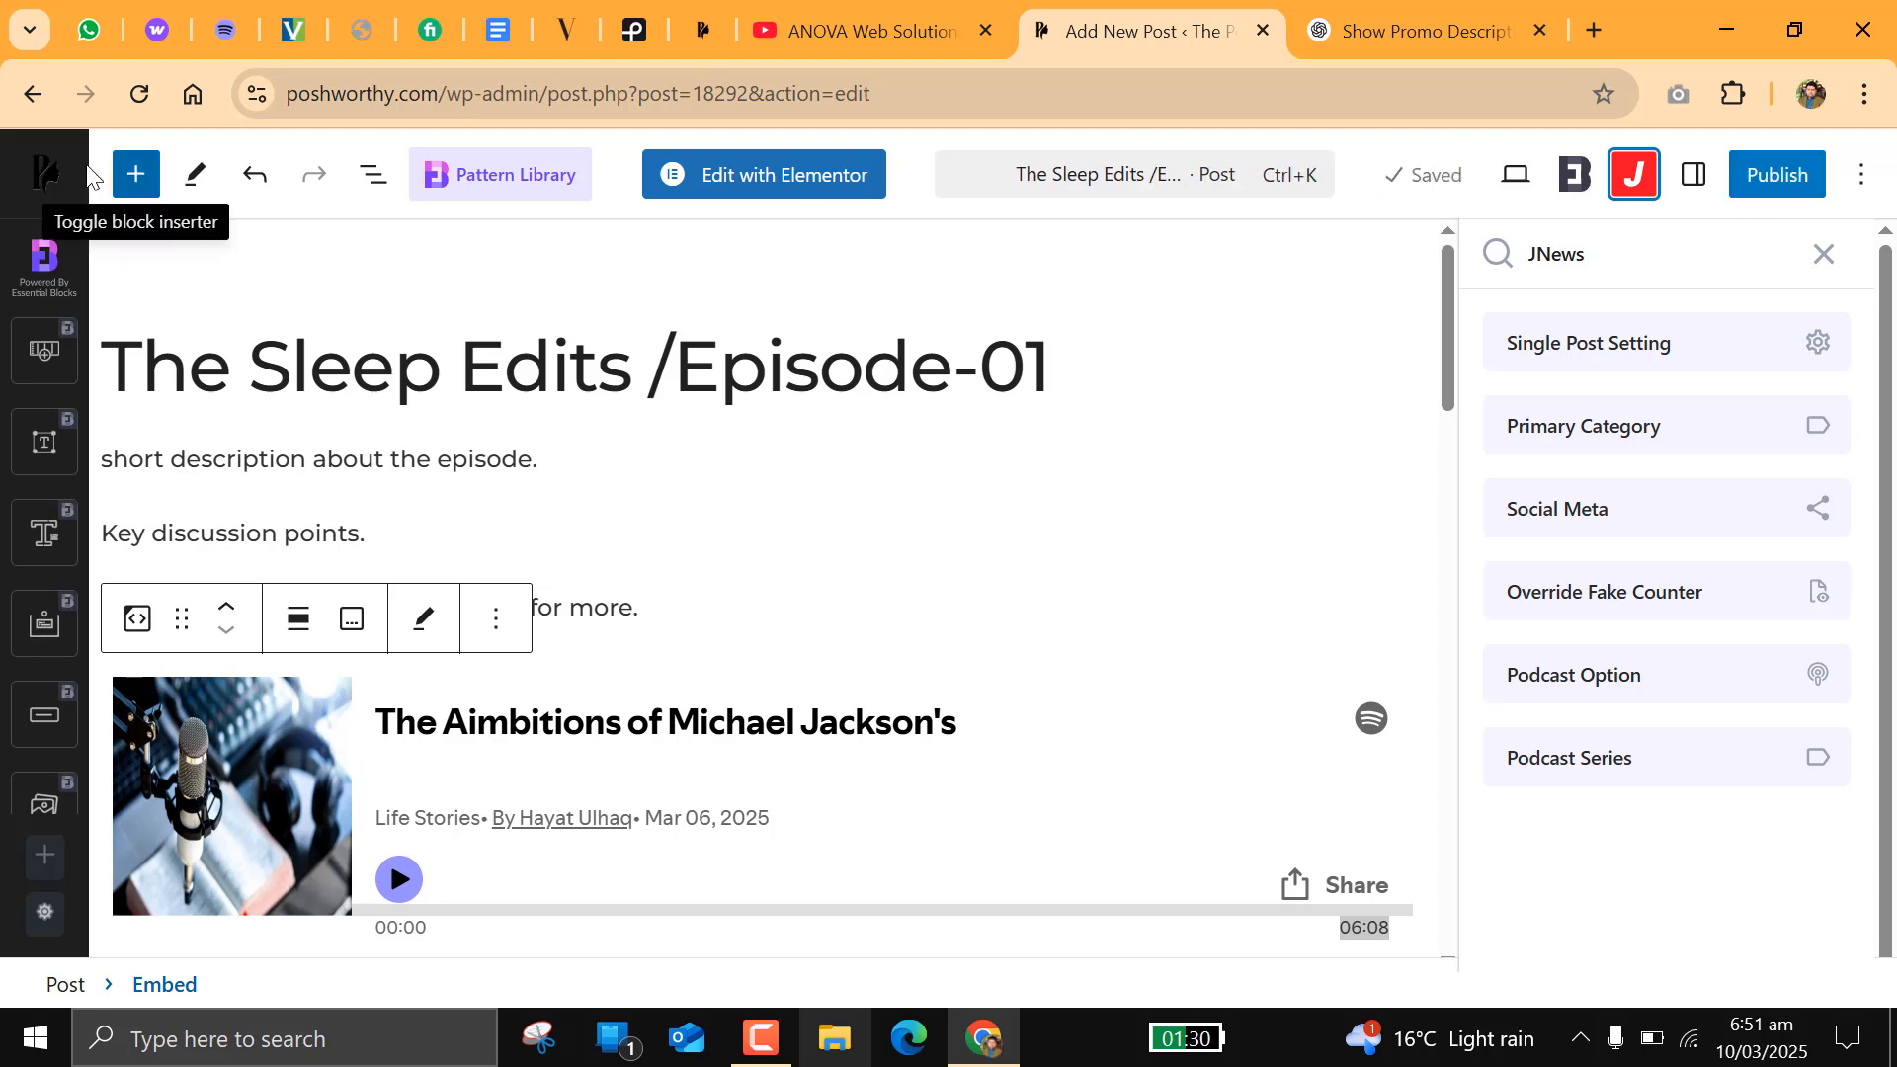
click(134, 184)
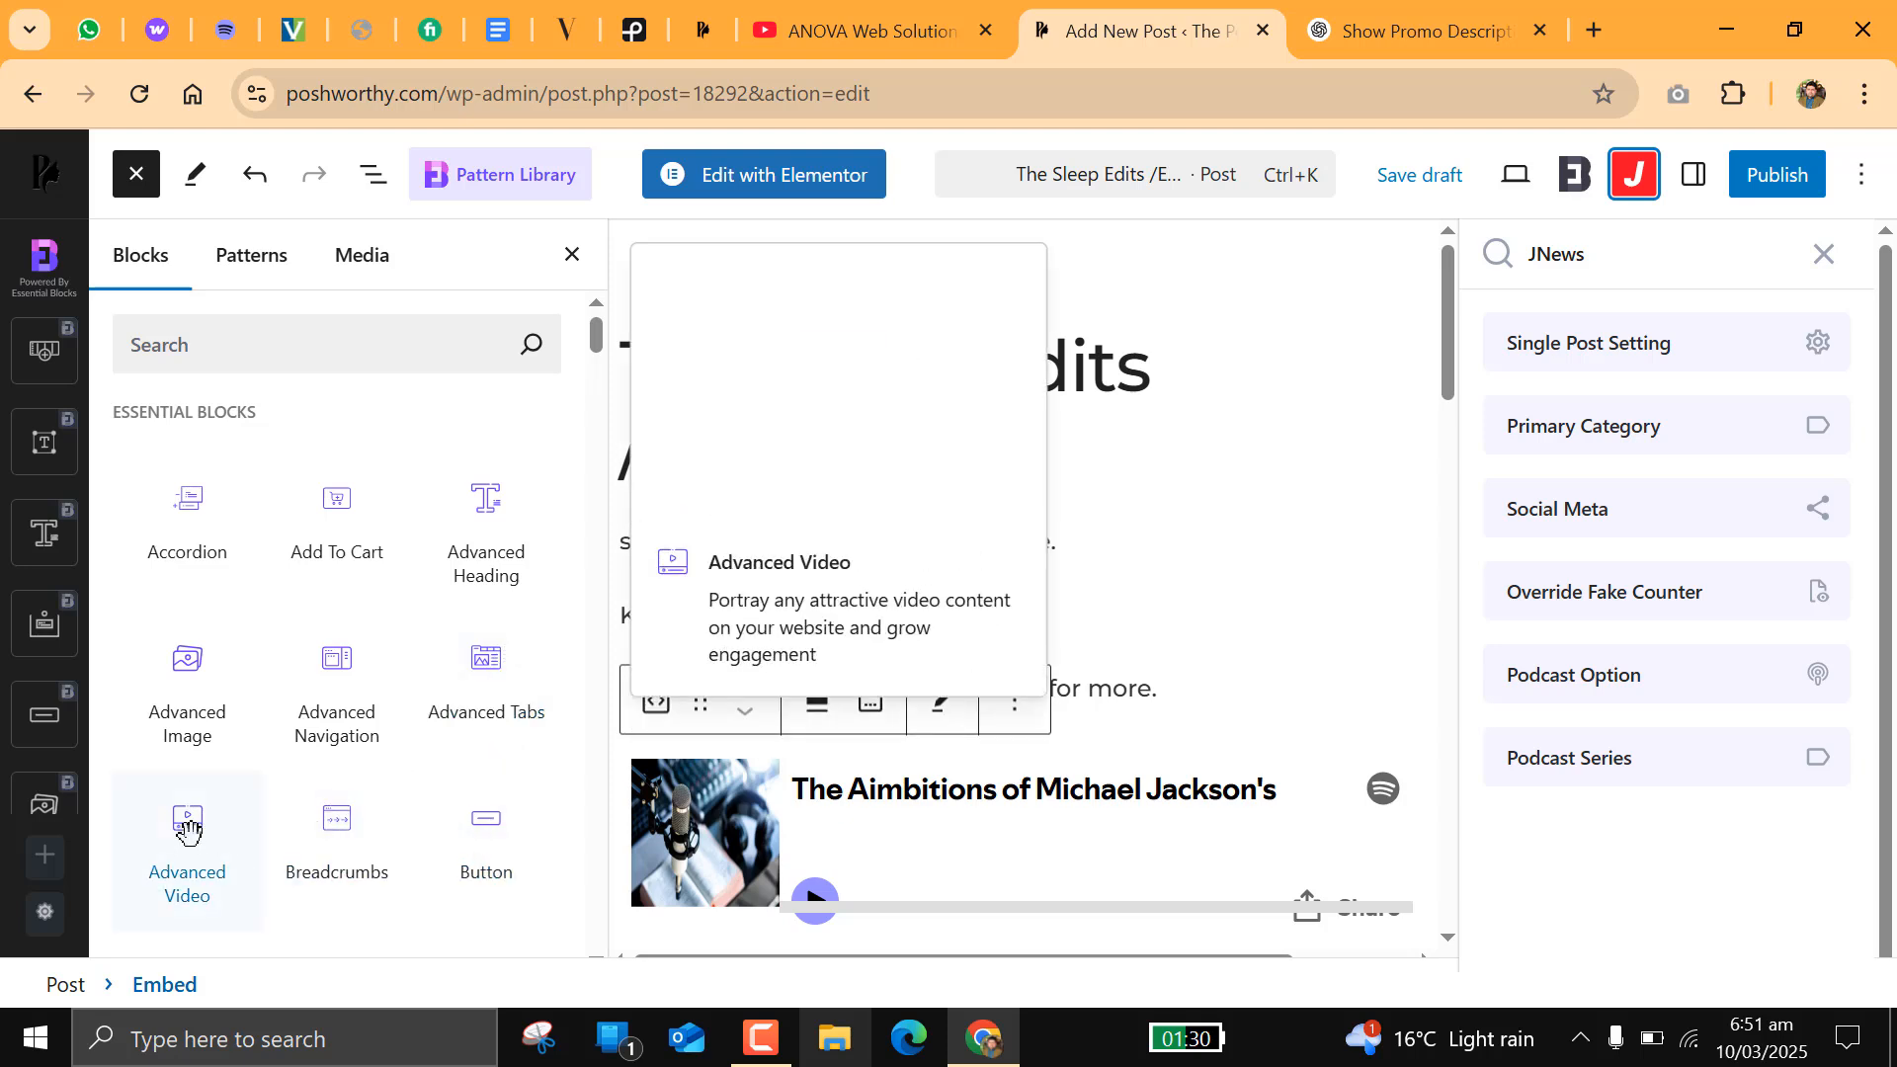
scroll(294, 612, down, 3)
scroll(288, 613, down, 3)
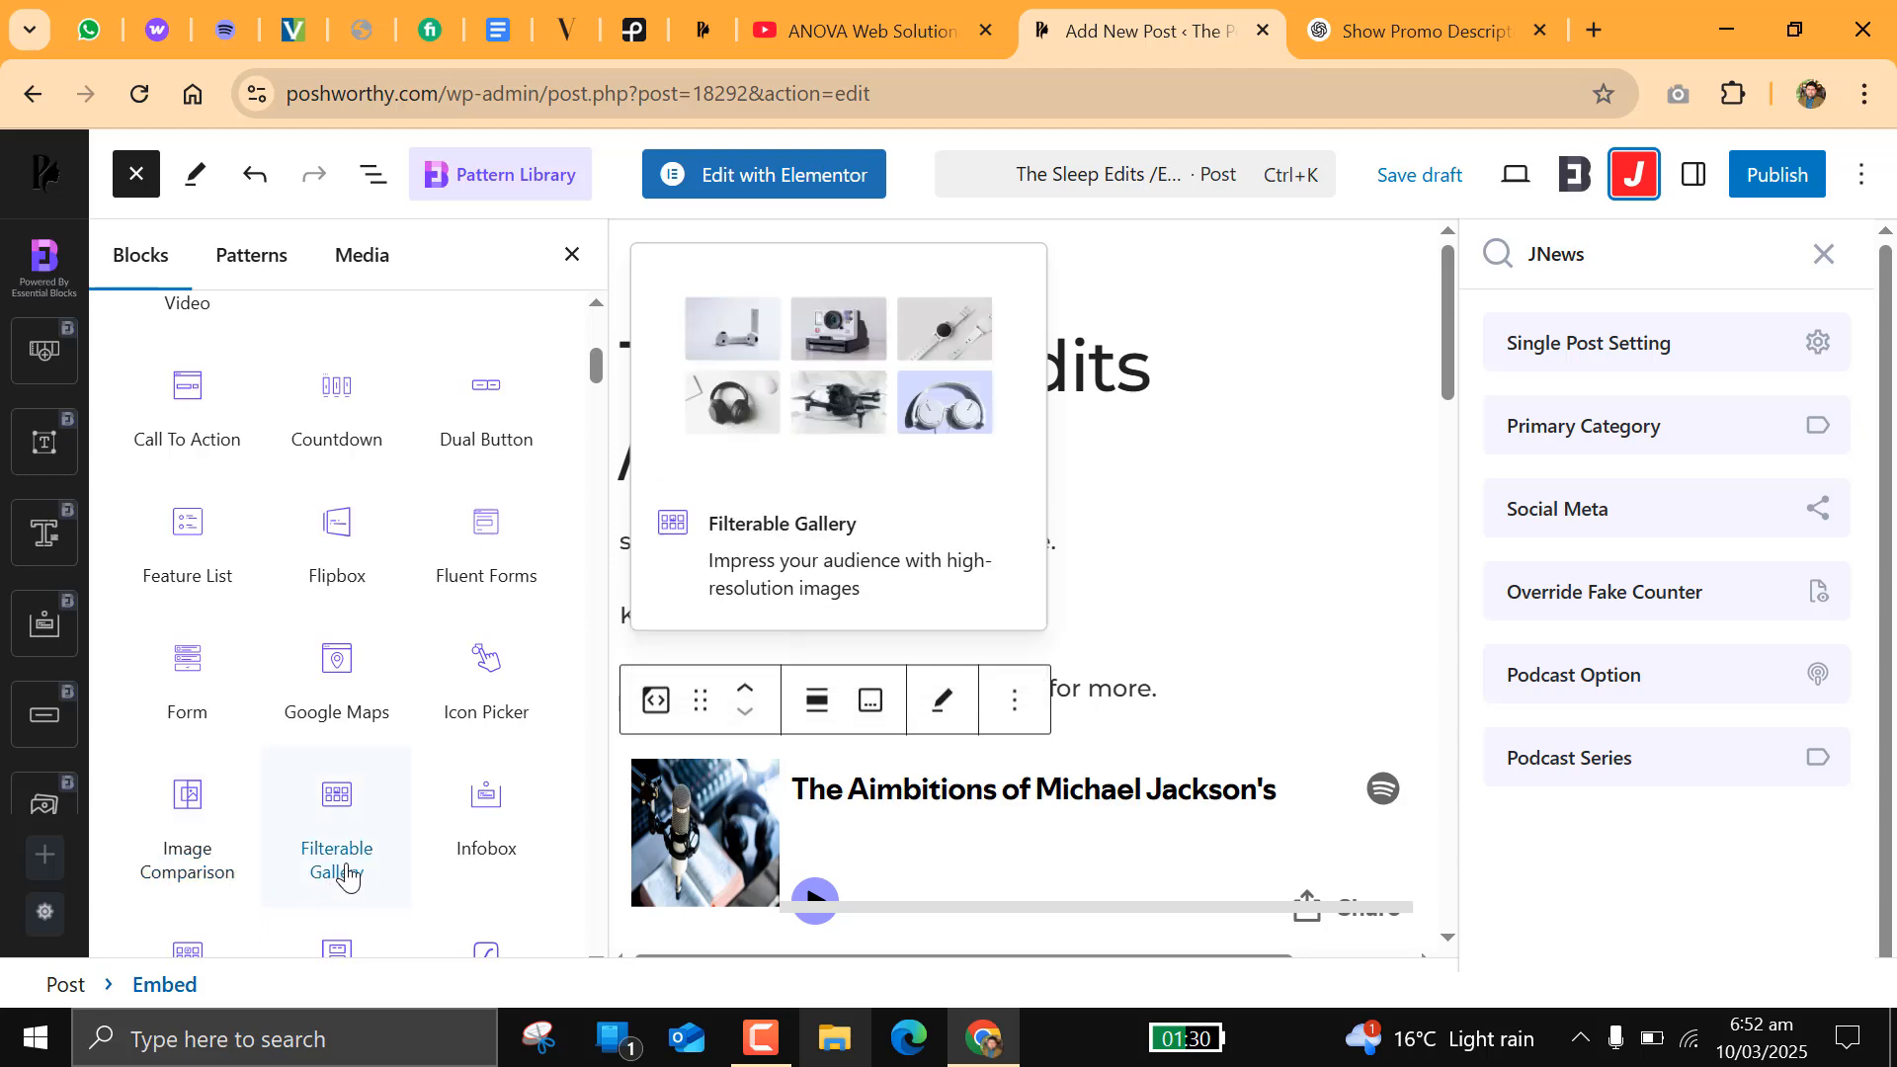
scroll(399, 647, down, 3)
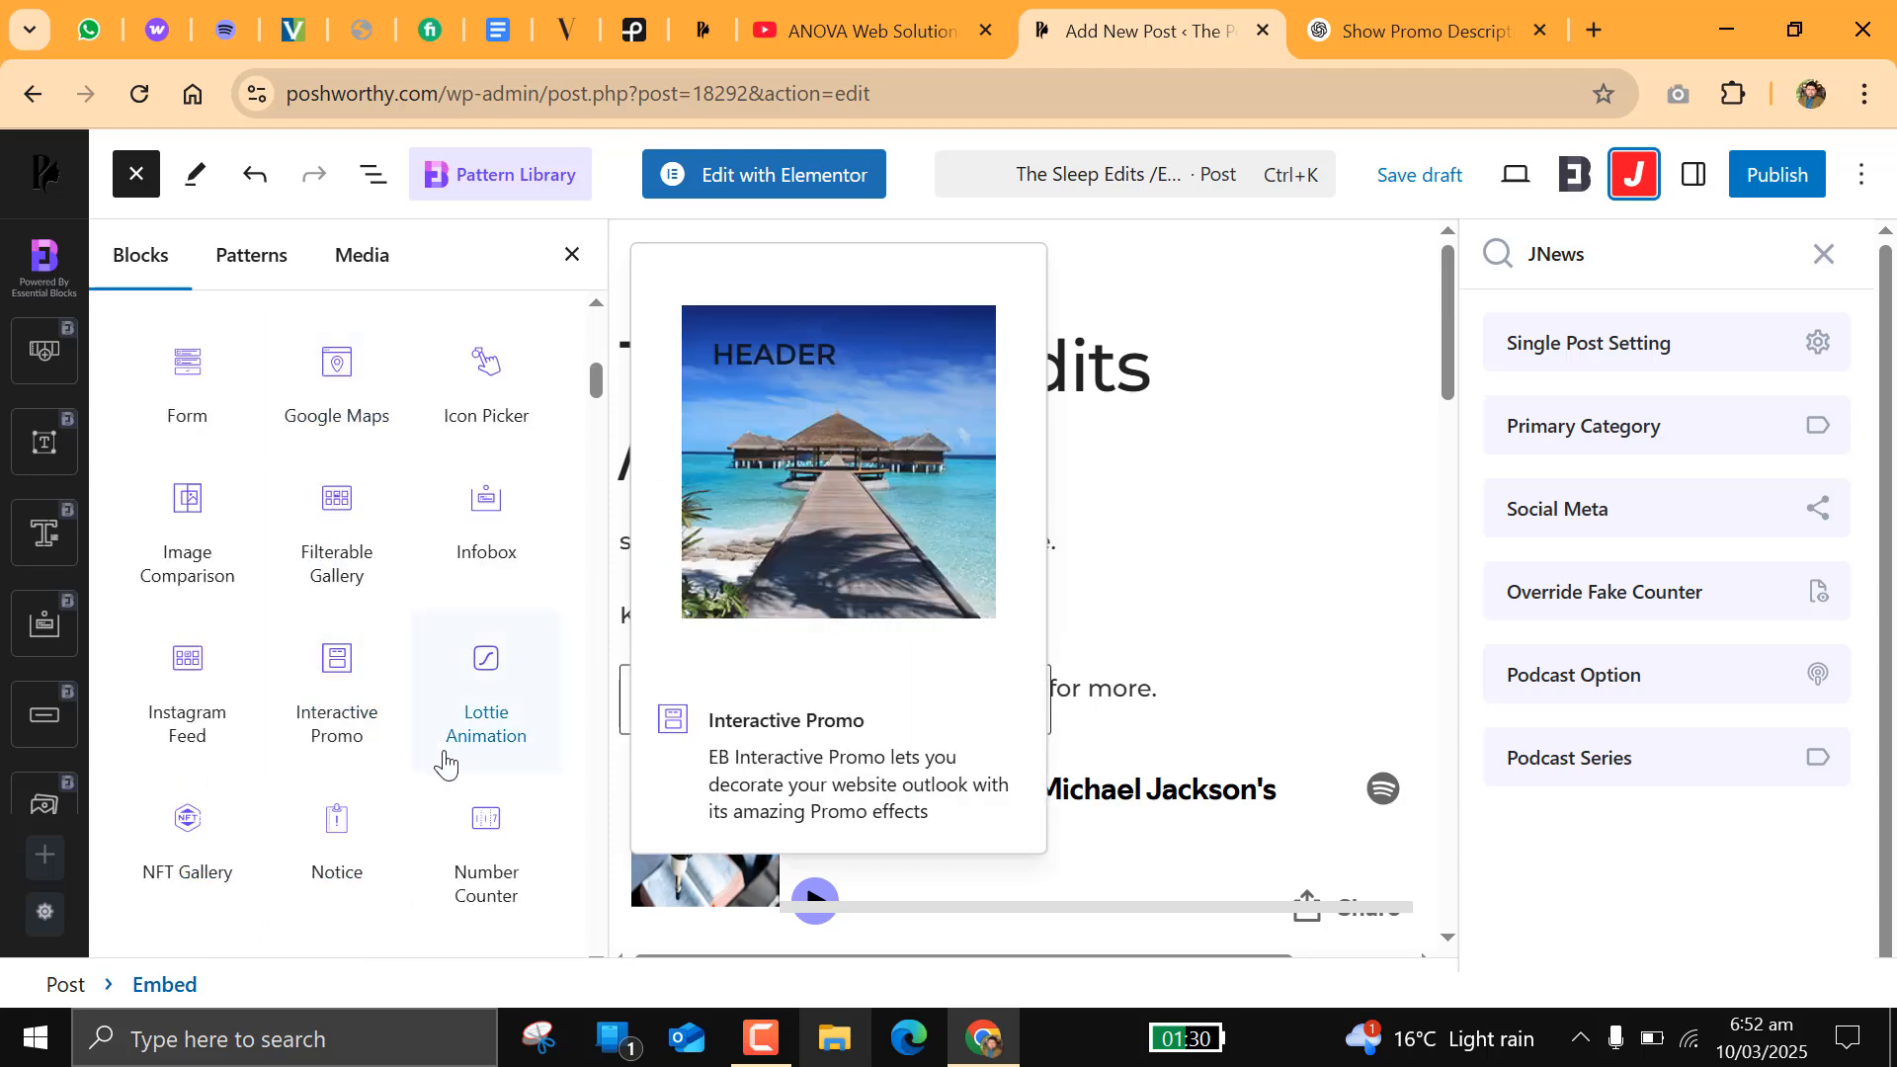
scroll(424, 797, down, 6)
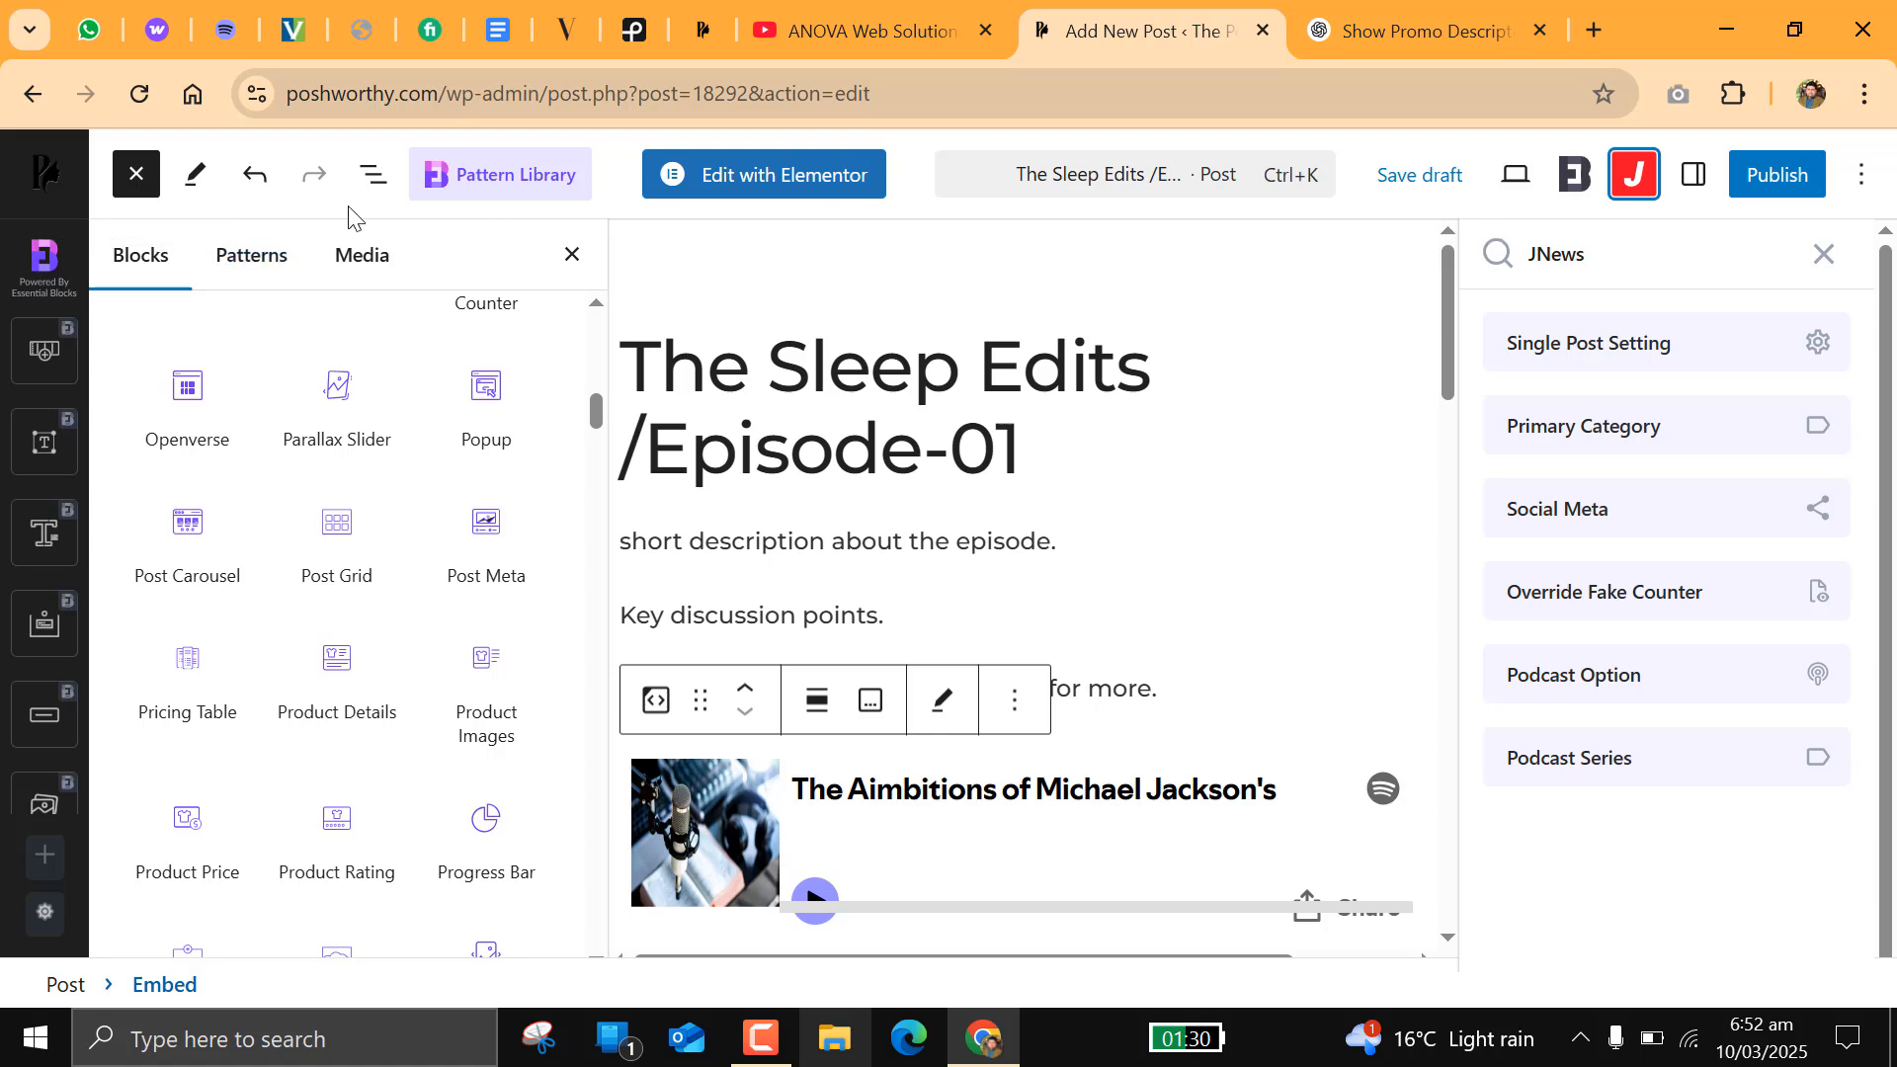
click(137, 175)
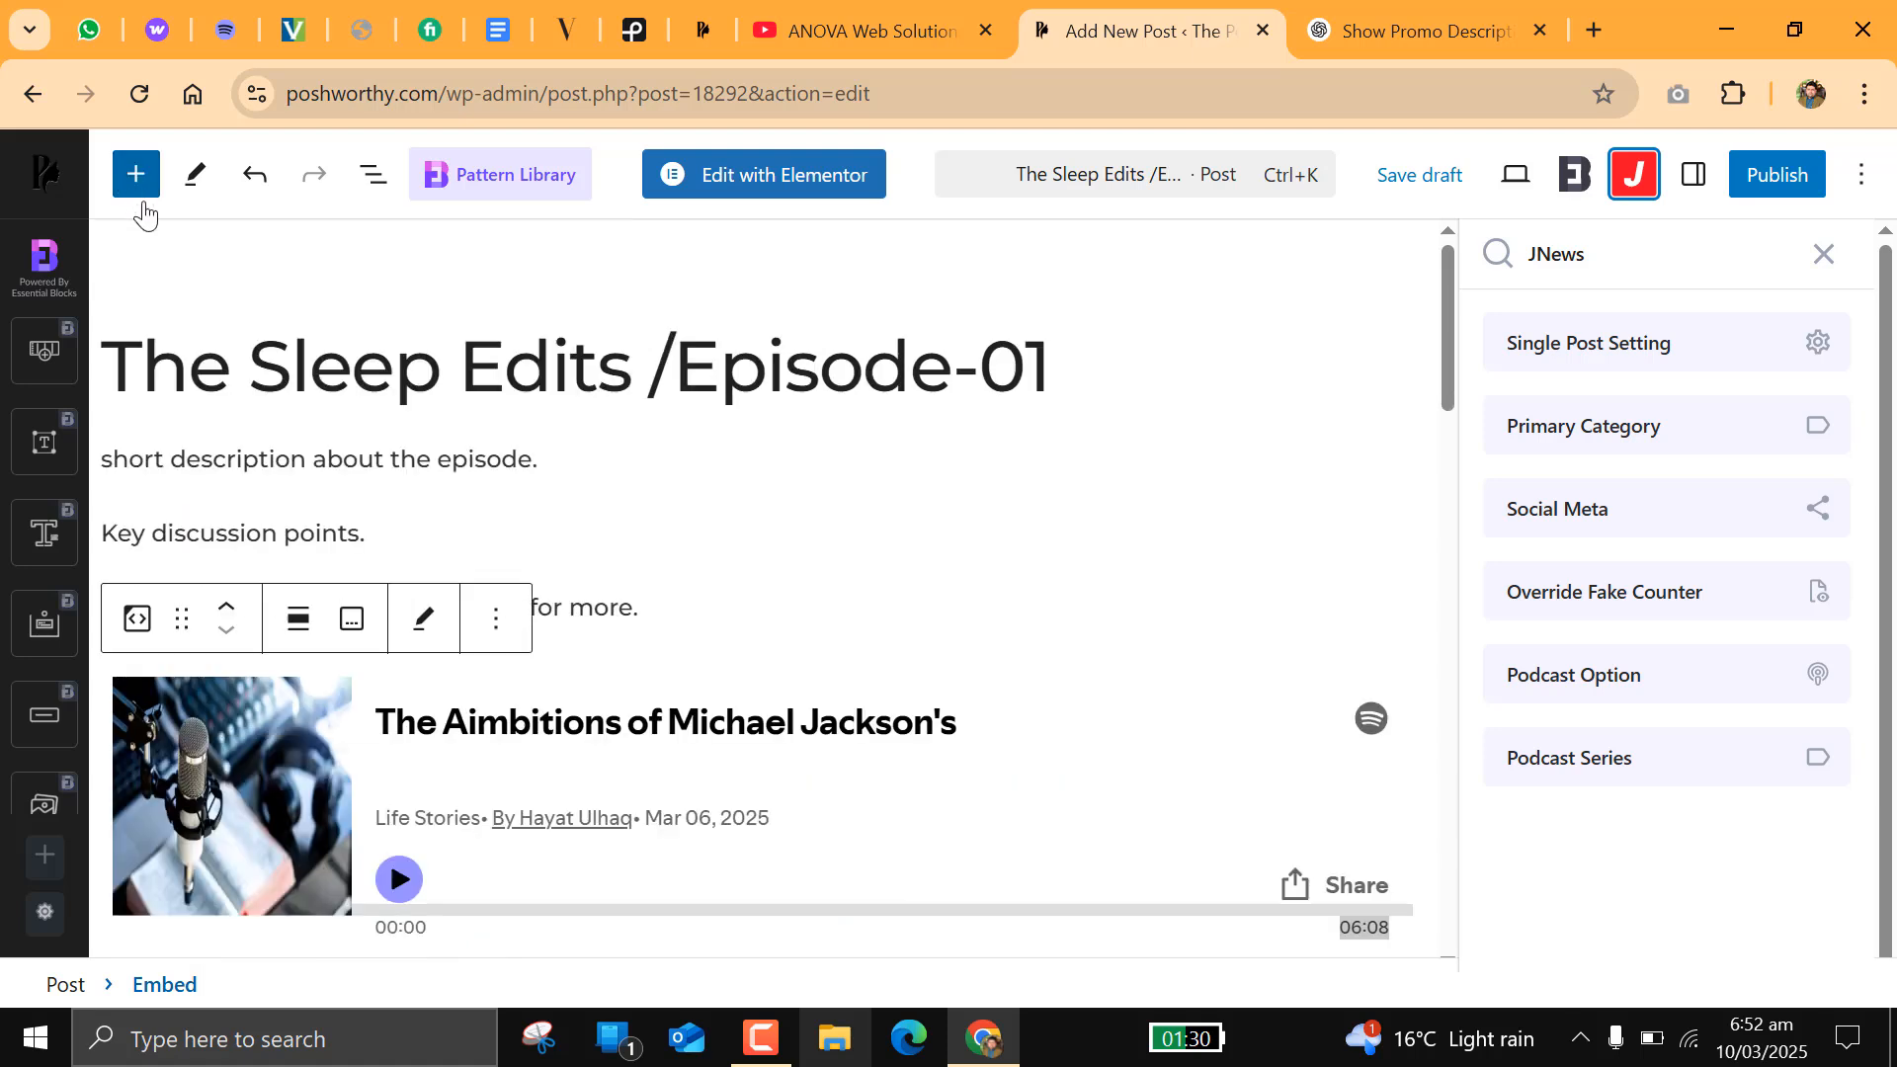
Step: Publish The Sleep Edits /Episode-01 post and dismiss the publishing confirmation
click(1765, 188)
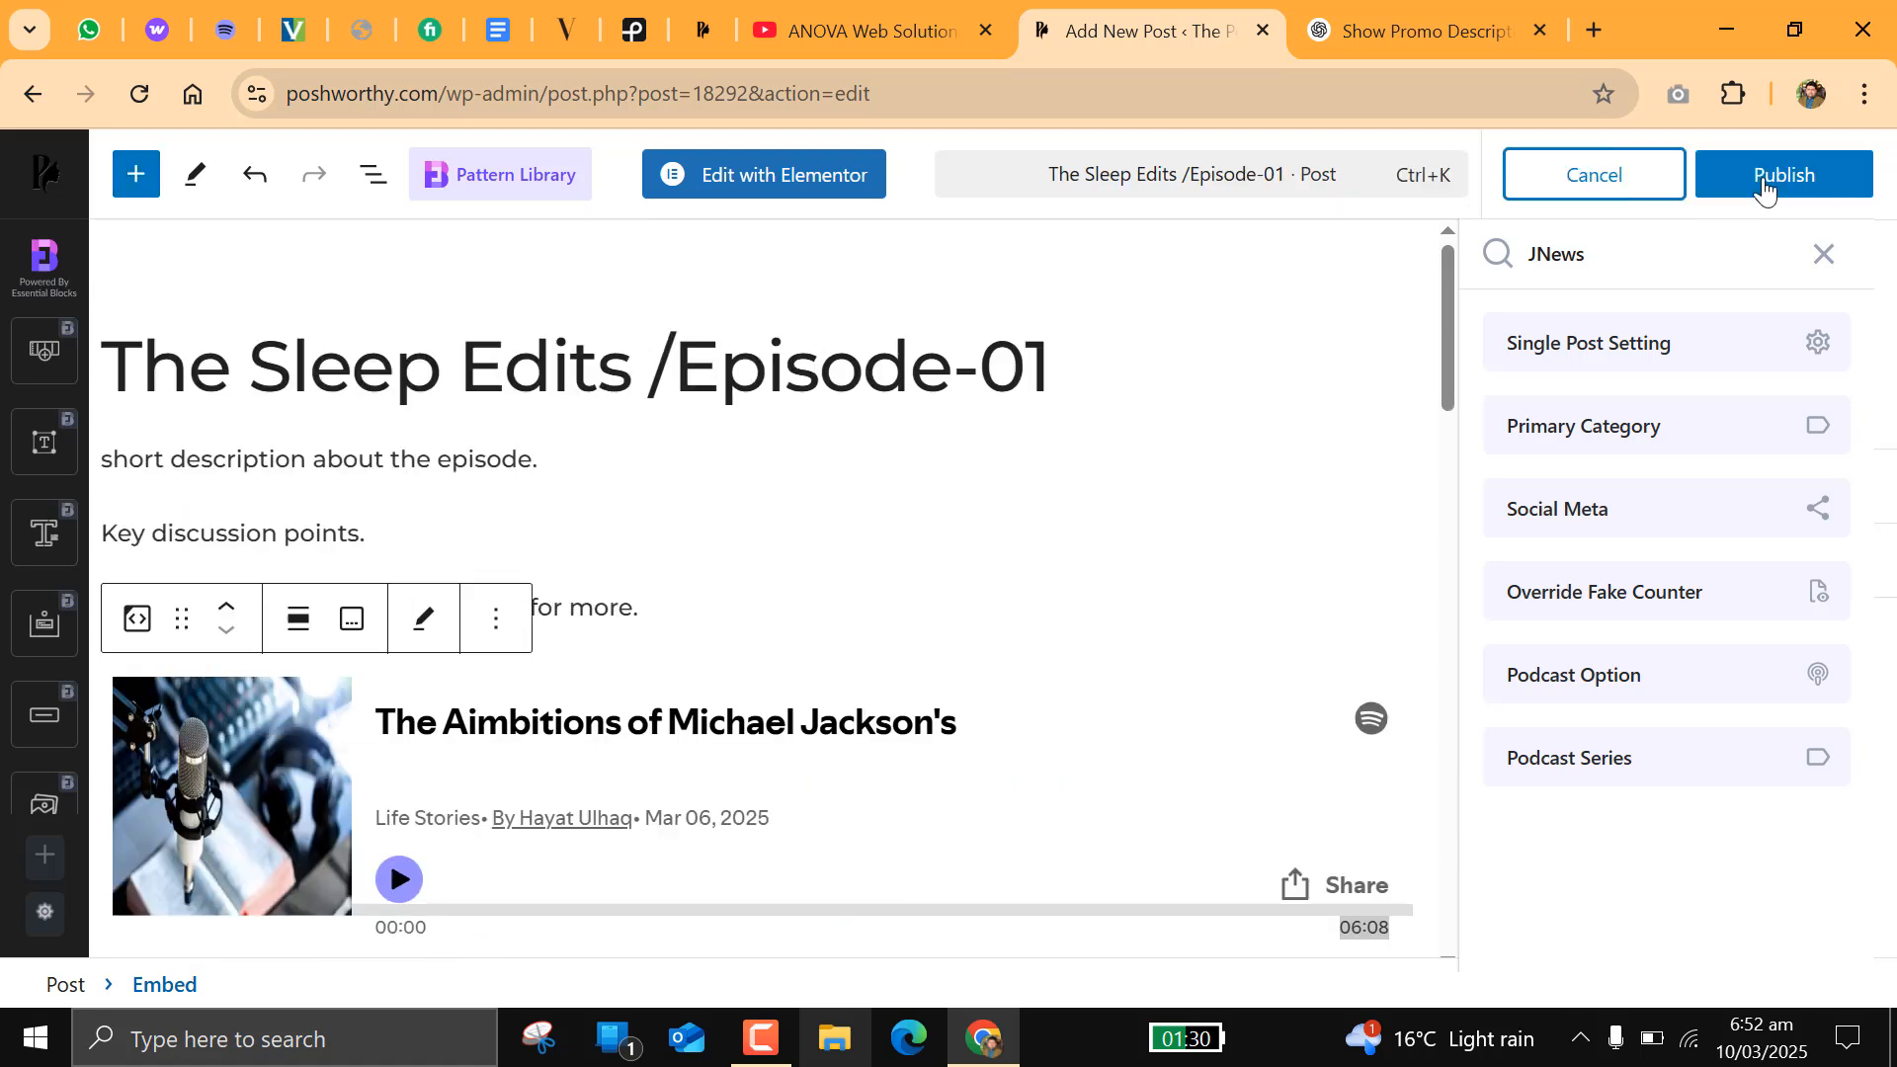
click(1764, 187)
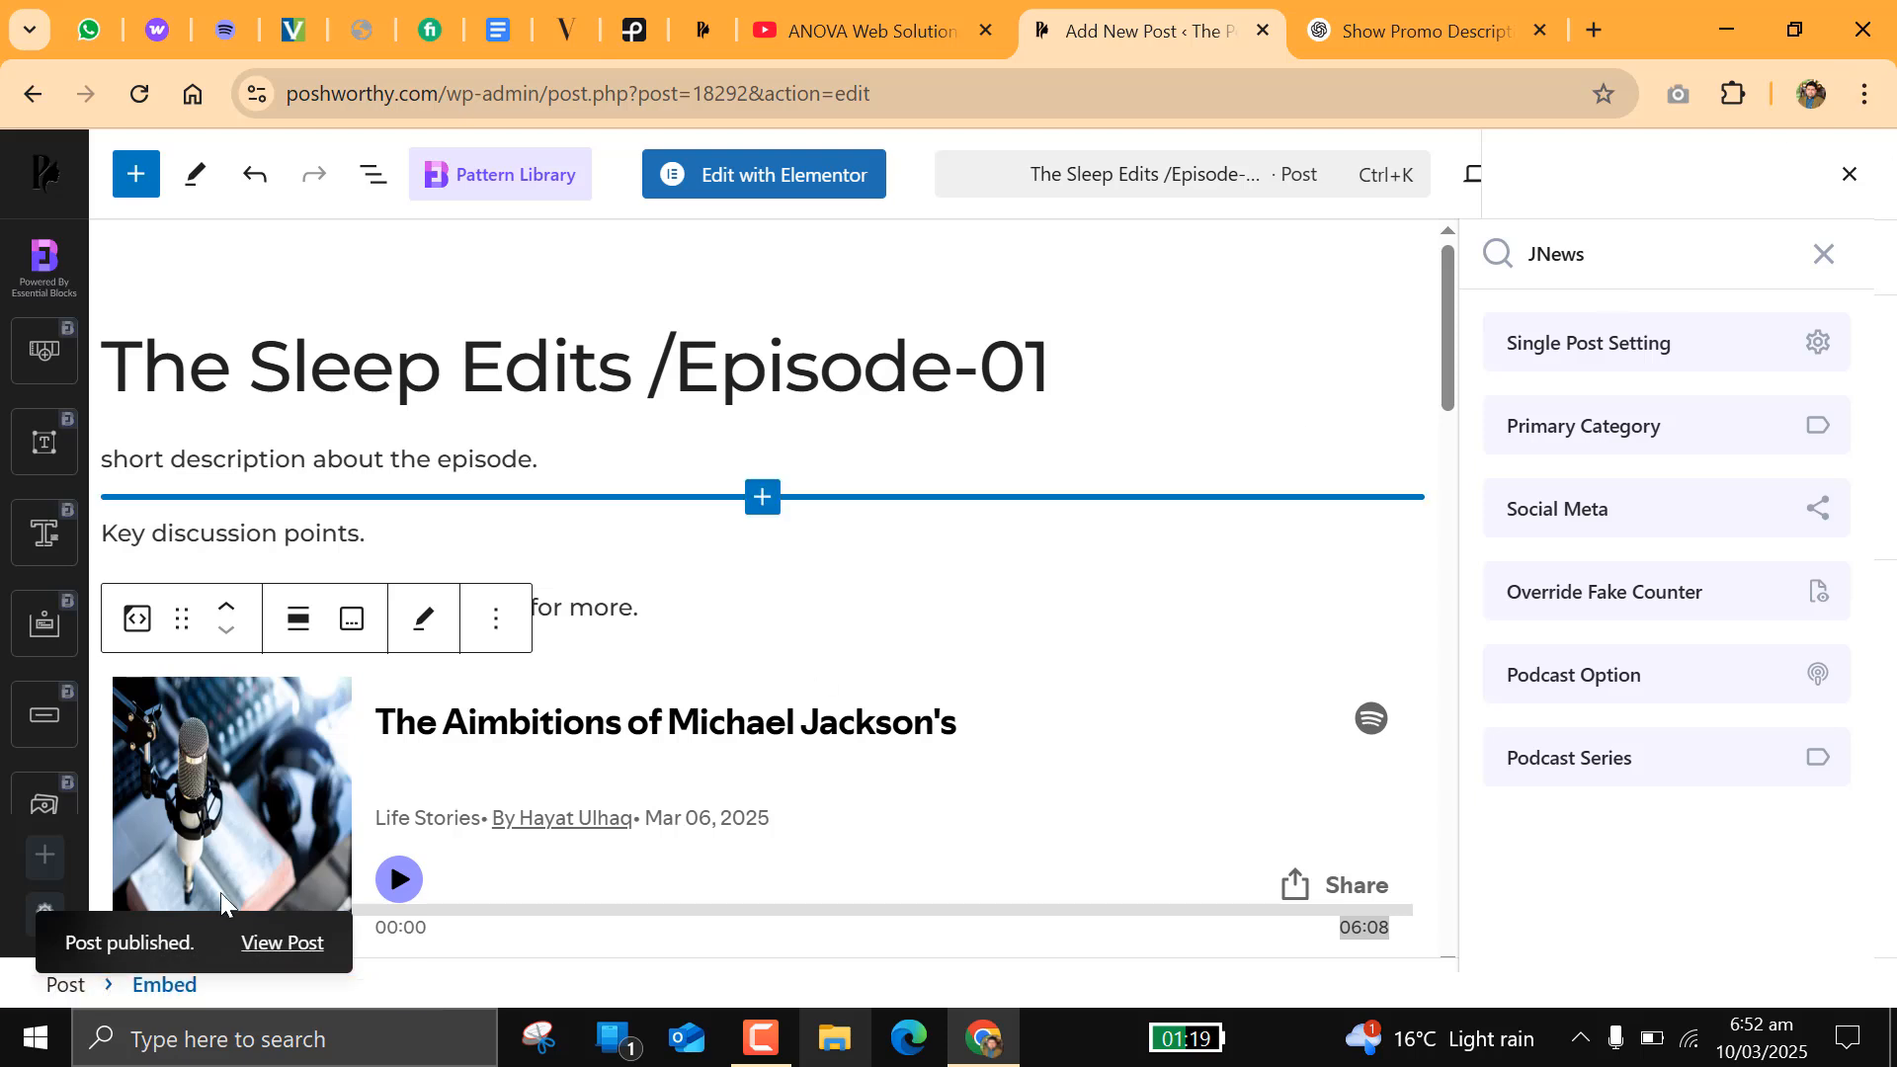
click(1849, 174)
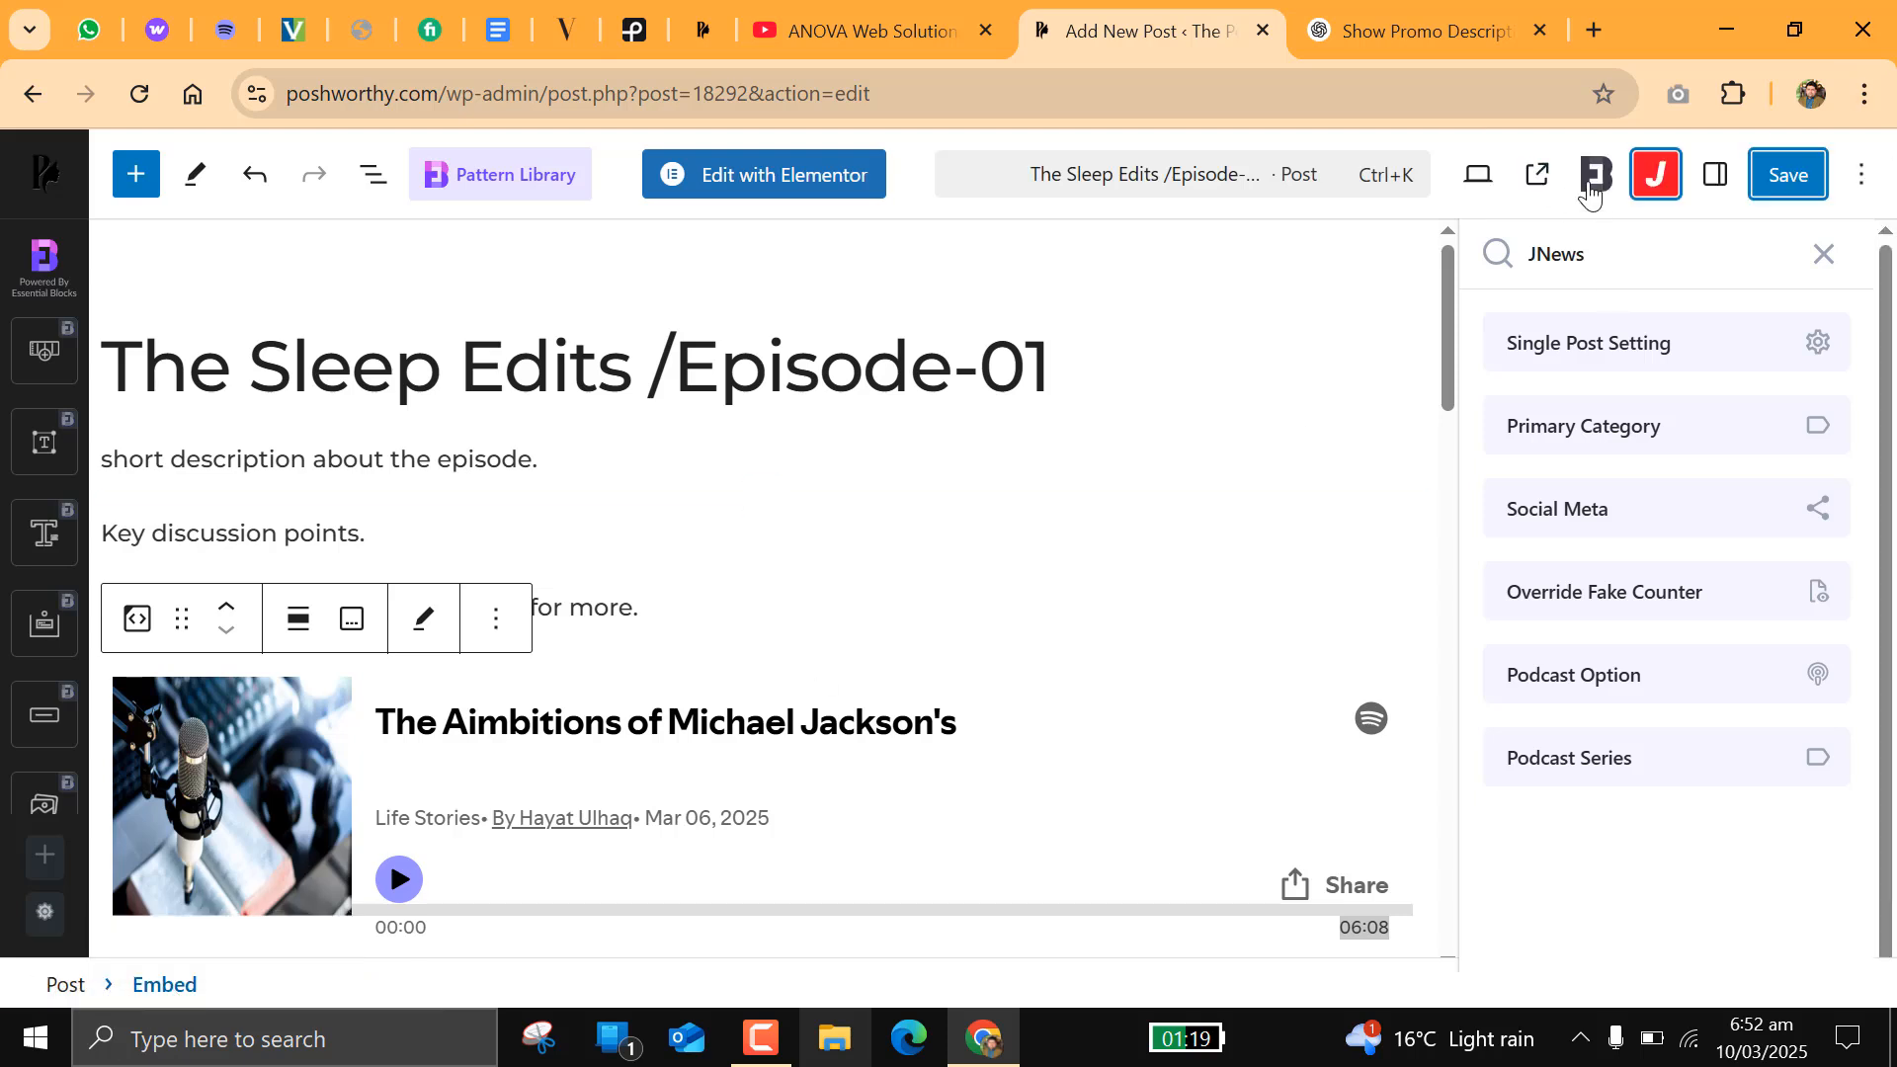
Step: View the published The Sleep Edits /Episode-01 post on the live site and check its image, title and content
click(1539, 180)
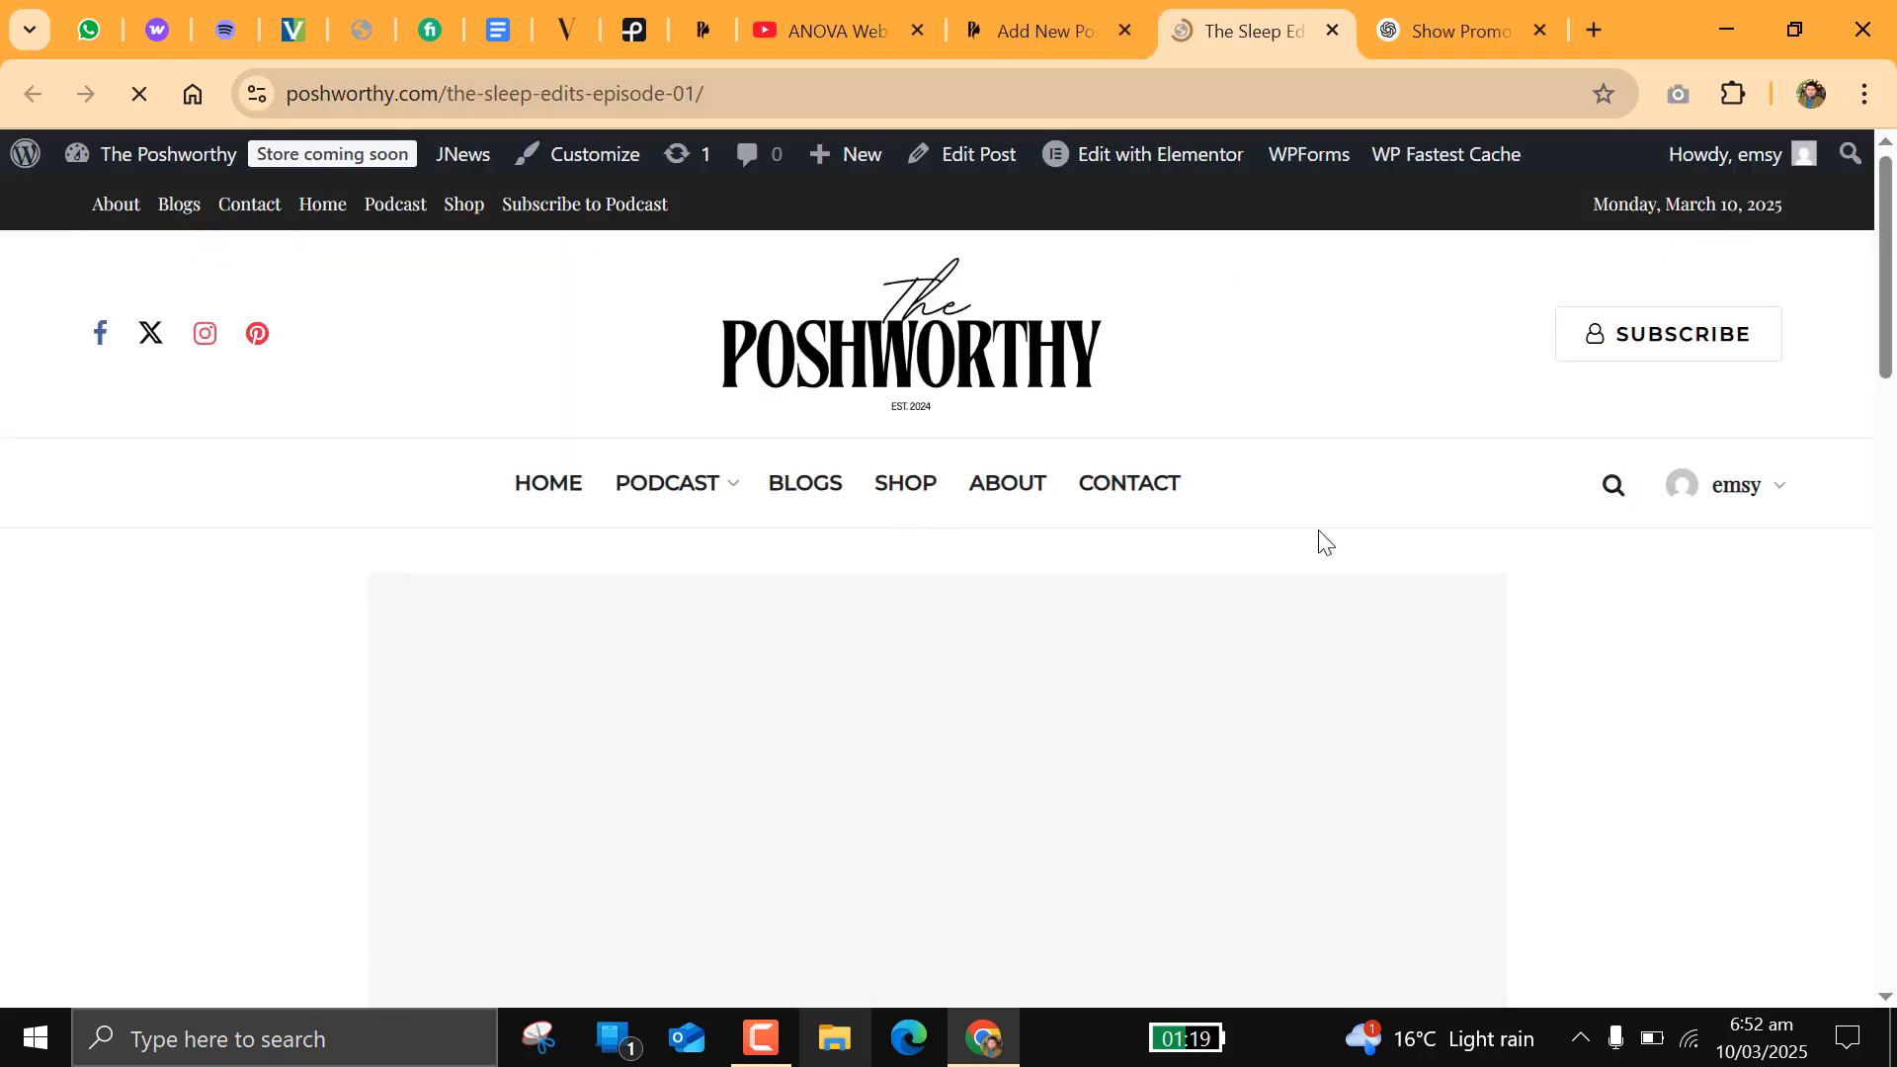
scroll(1319, 532, down, 3)
scroll(751, 474, down, 3)
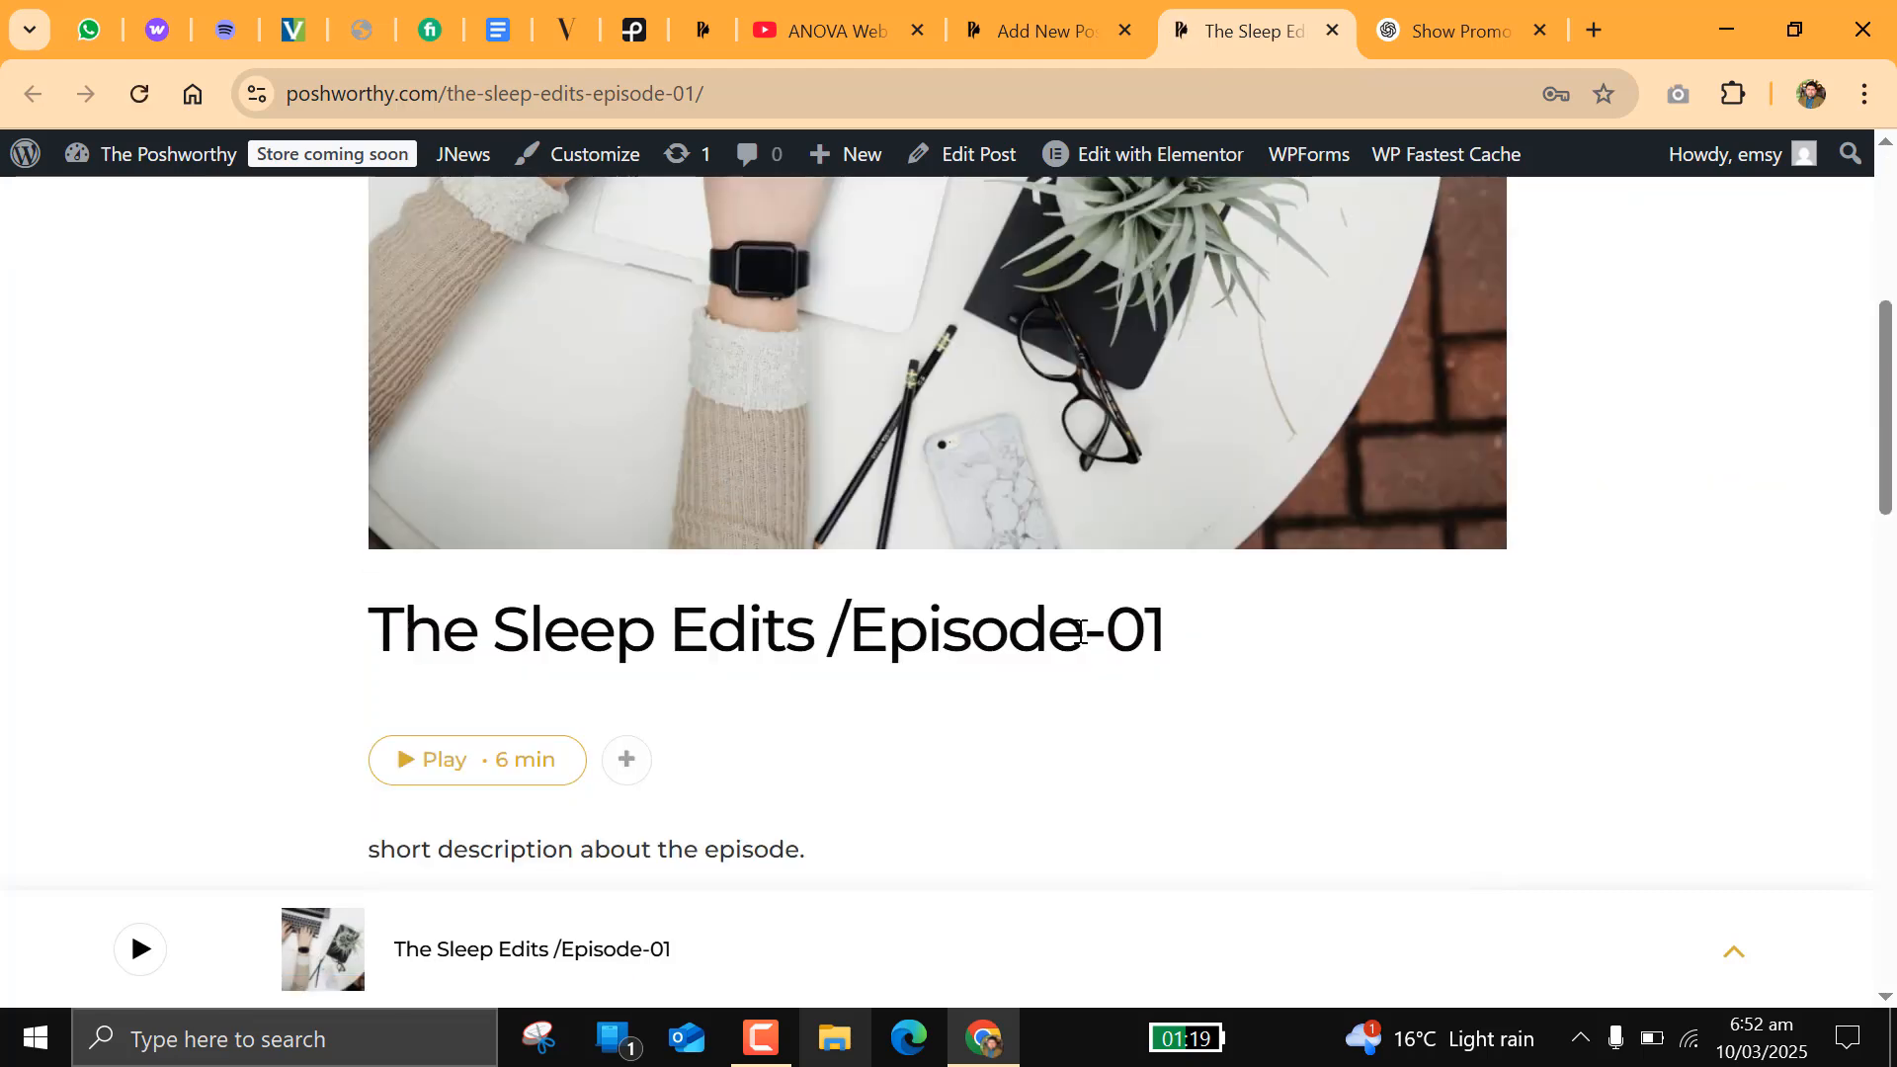
scroll(1084, 632, down, 3)
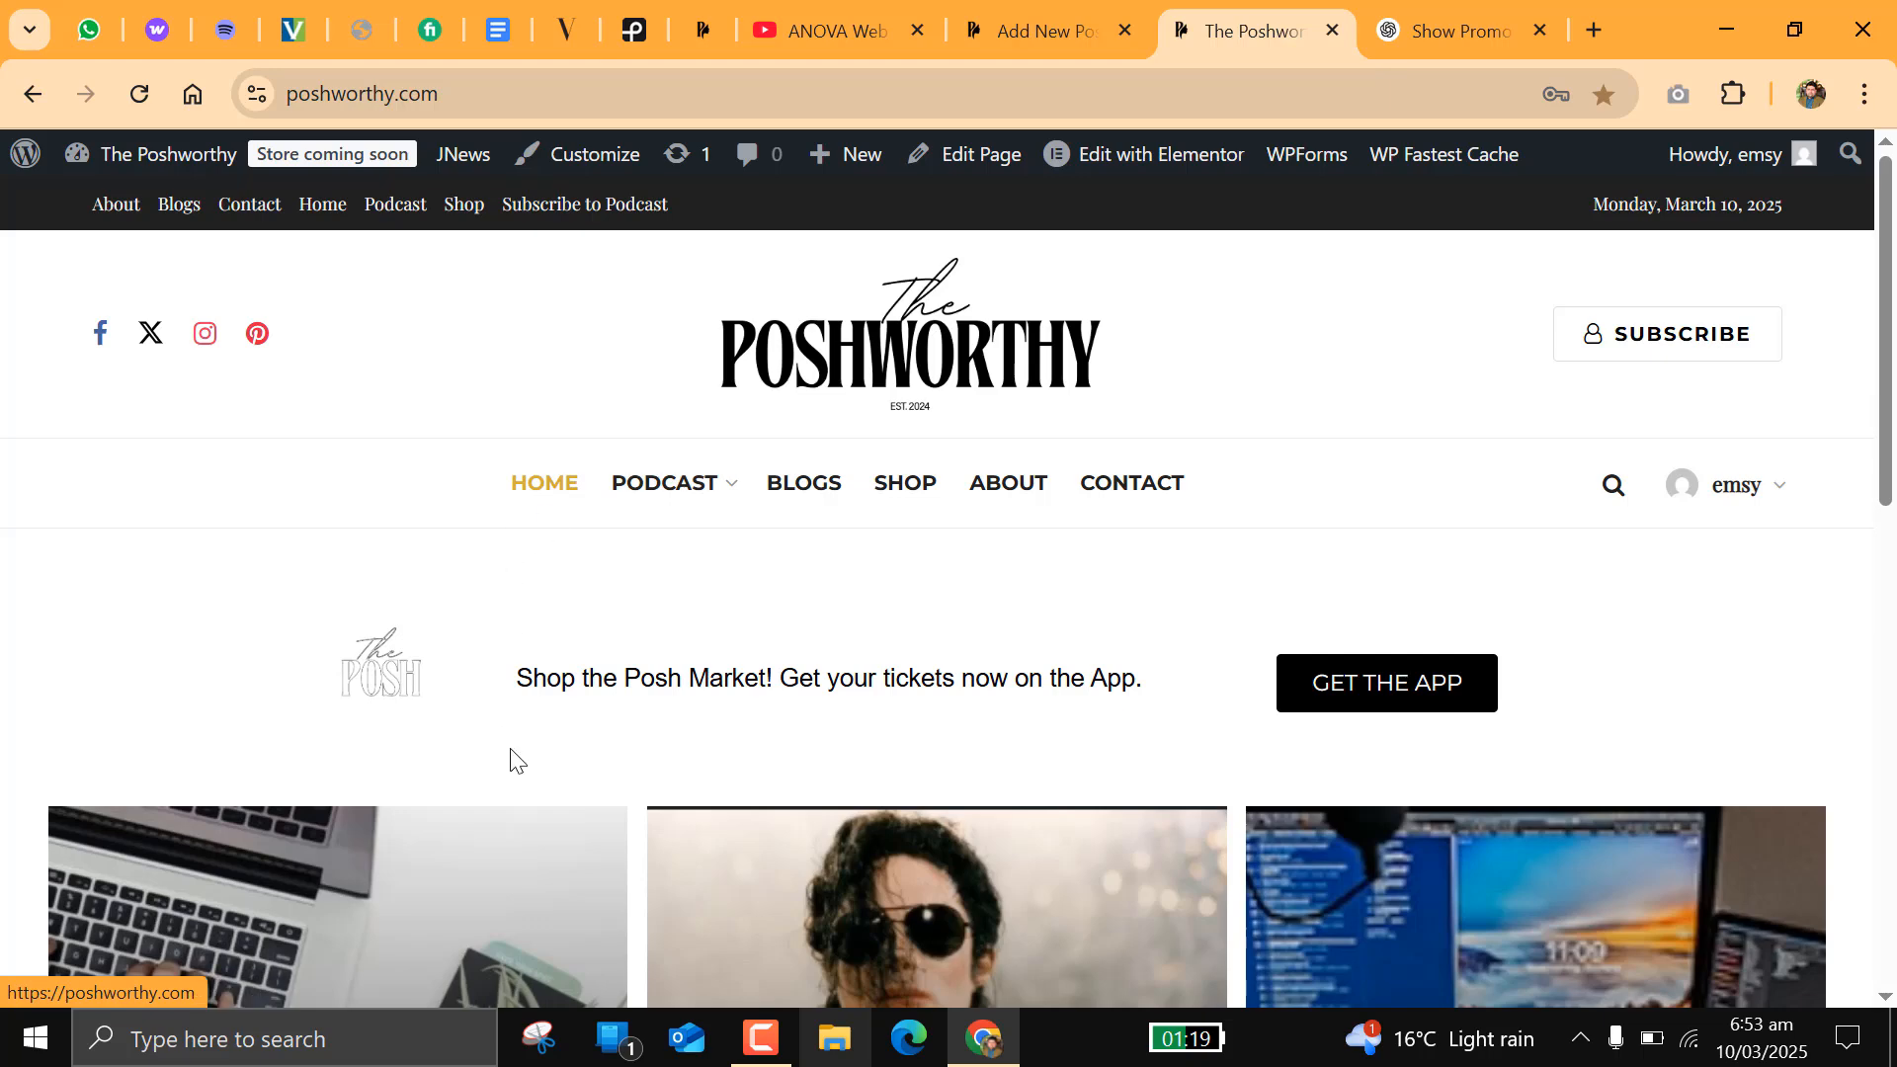
Step: Check how the new episode is presented among the posts on the site's home page
scroll(511, 761, down, 6)
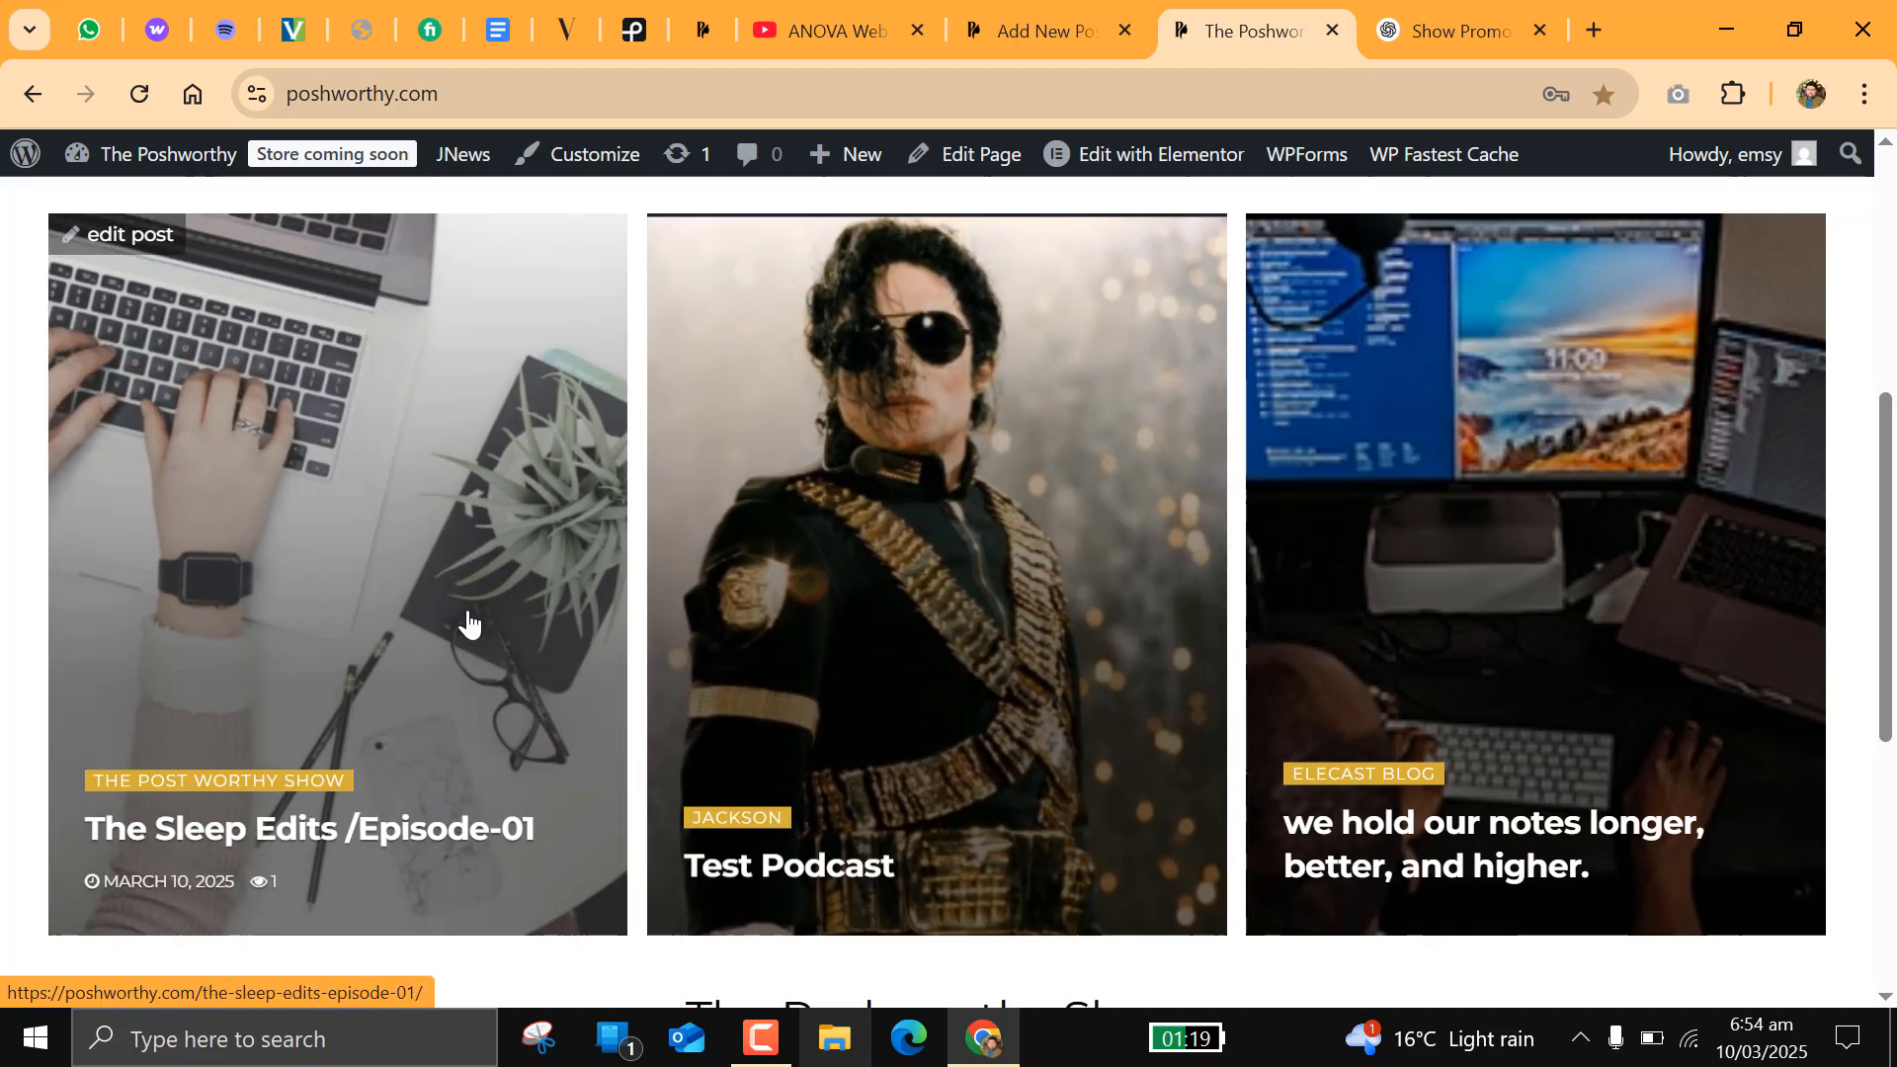
scroll(470, 625, down, 6)
scroll(469, 626, up, 3)
Step: Open the site's Podcast page and examine the Featured Podcast and Popular Podcast sections
click(246, 214)
scroll(1294, 431, down, 3)
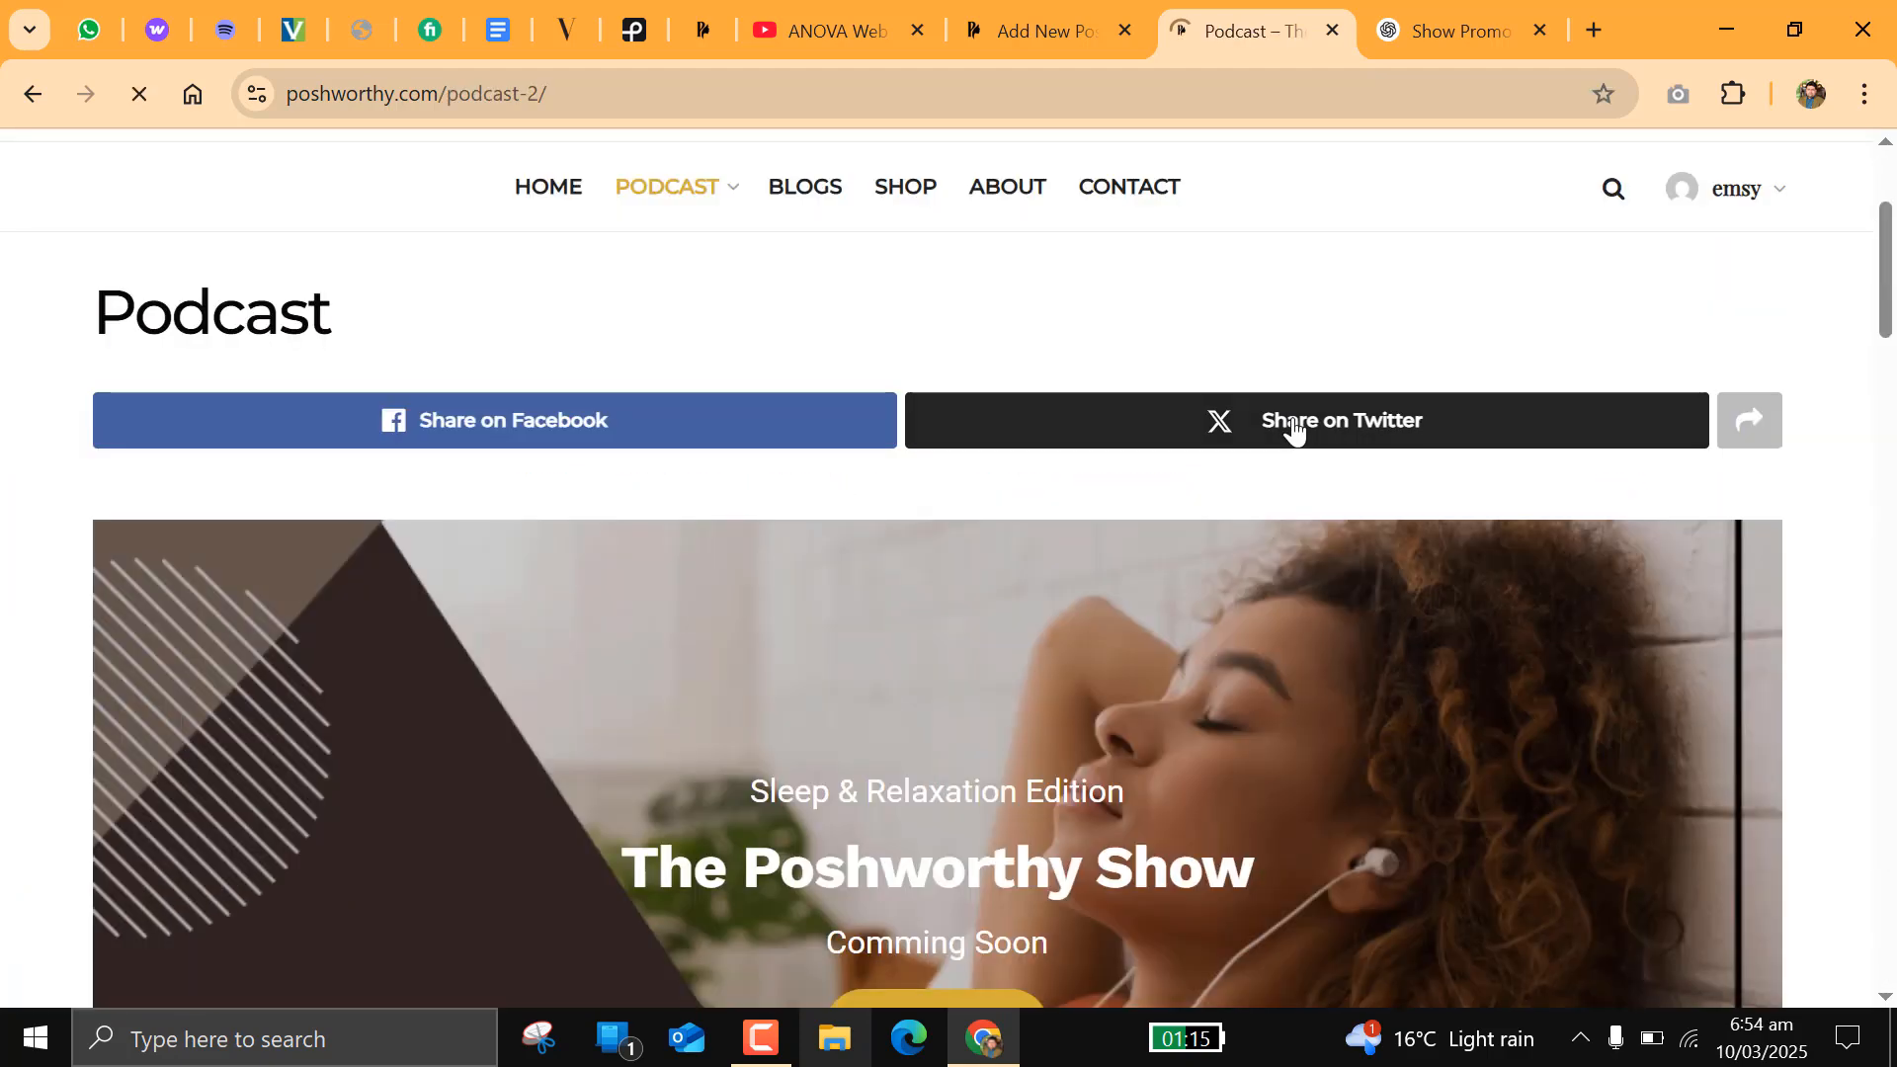
scroll(1294, 431, down, 10)
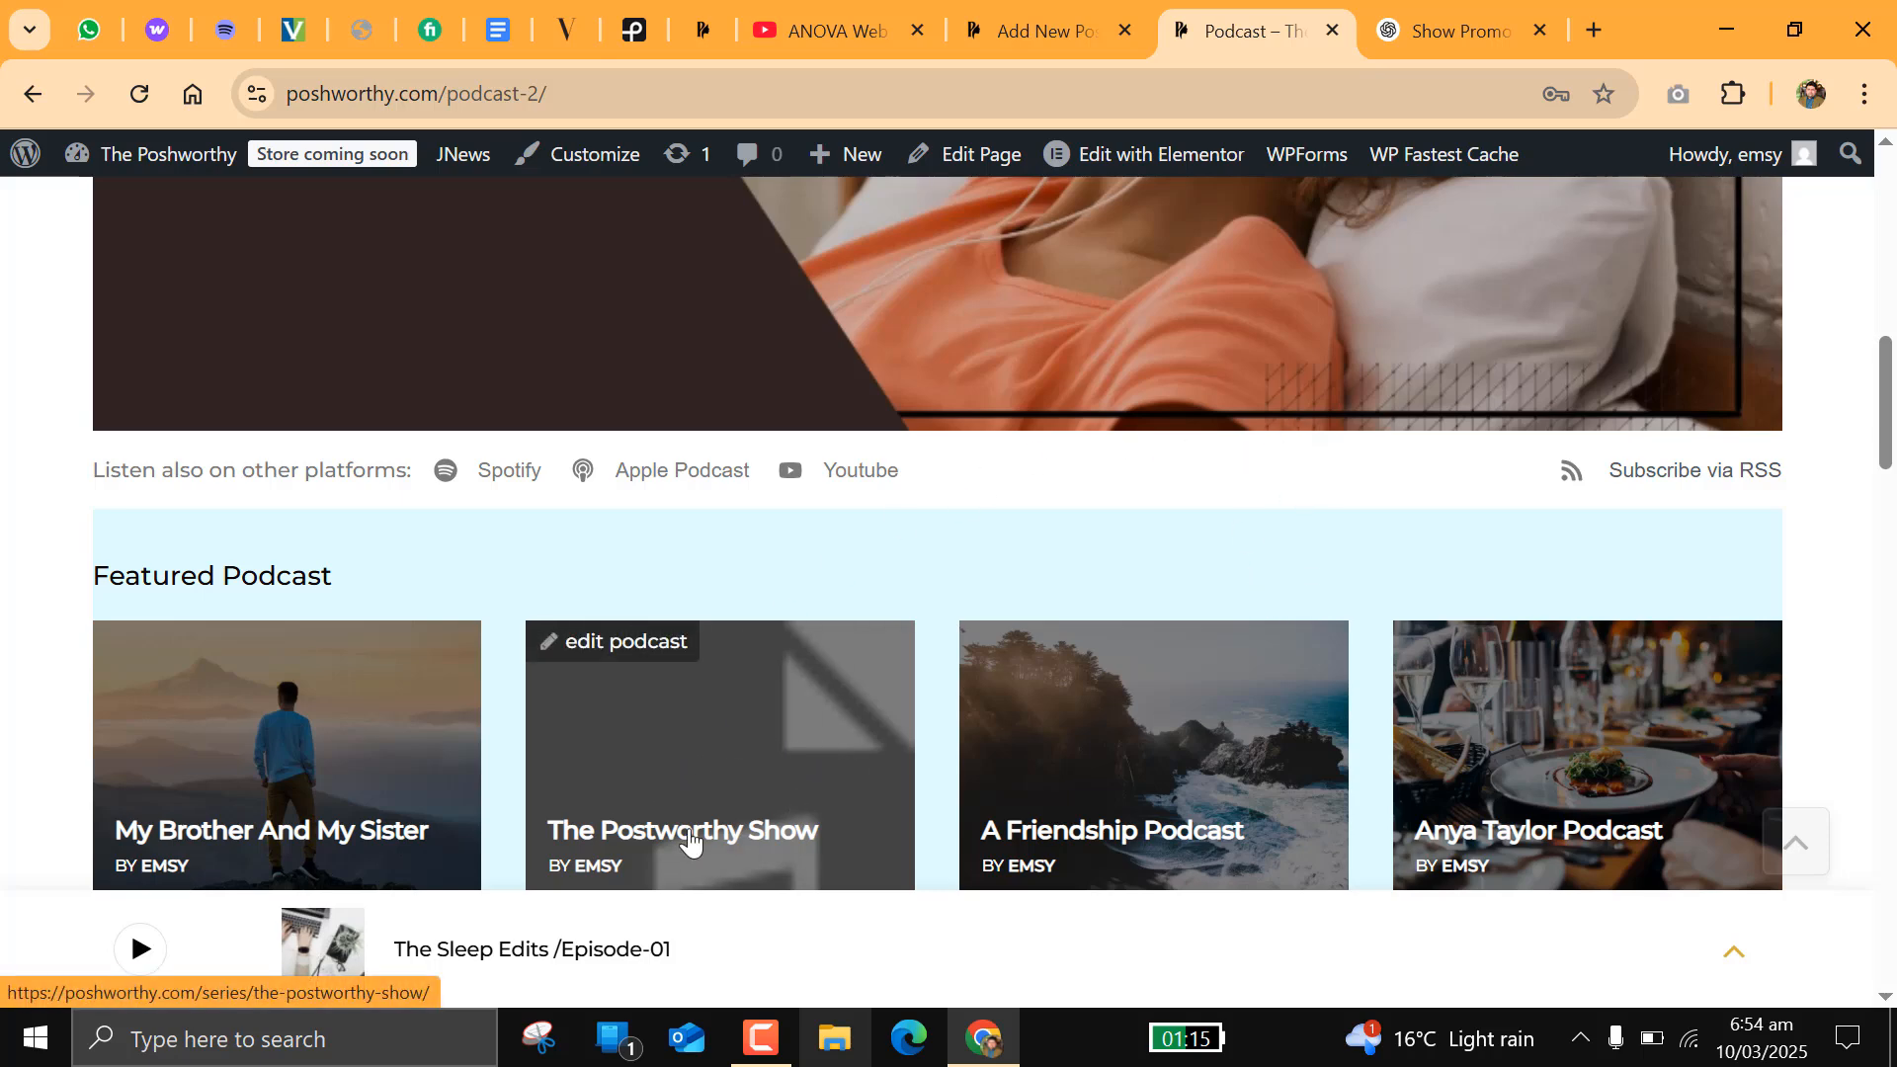
scroll(778, 781, down, 3)
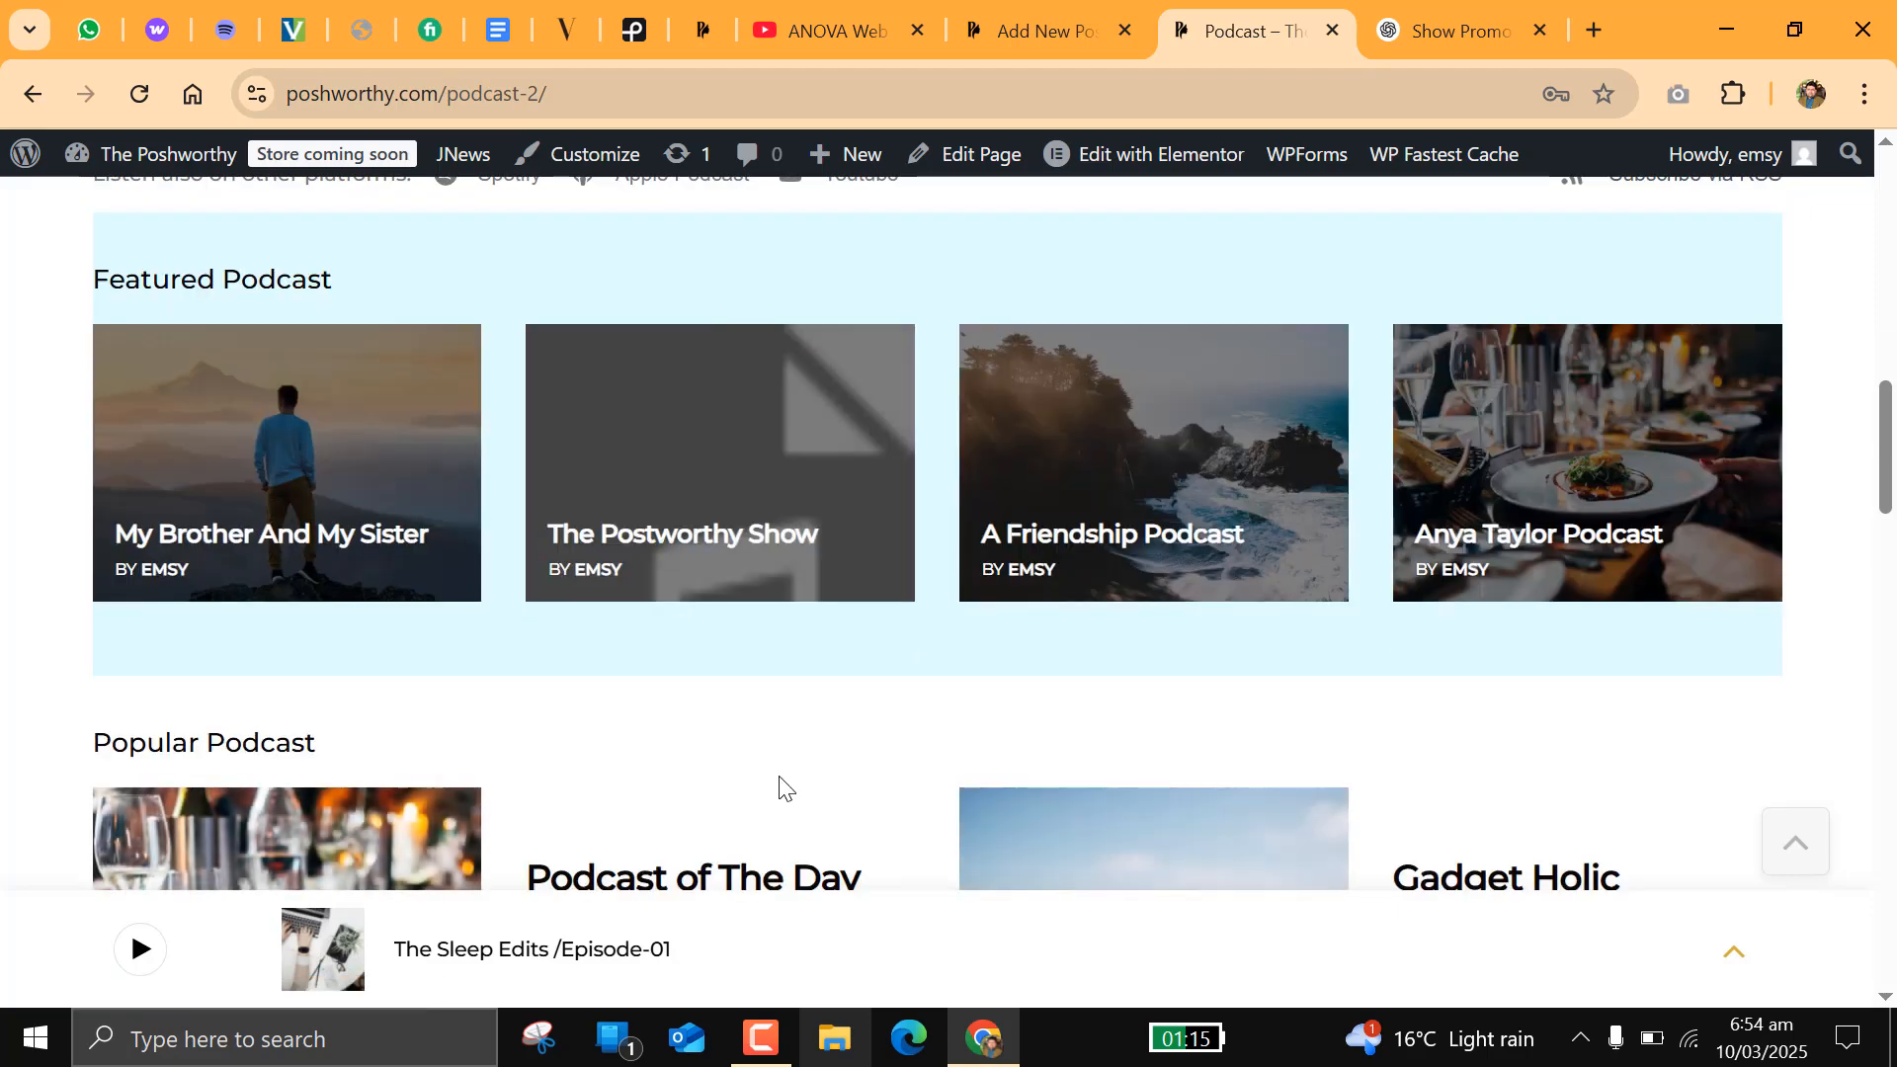
scroll(1196, 648, down, 9)
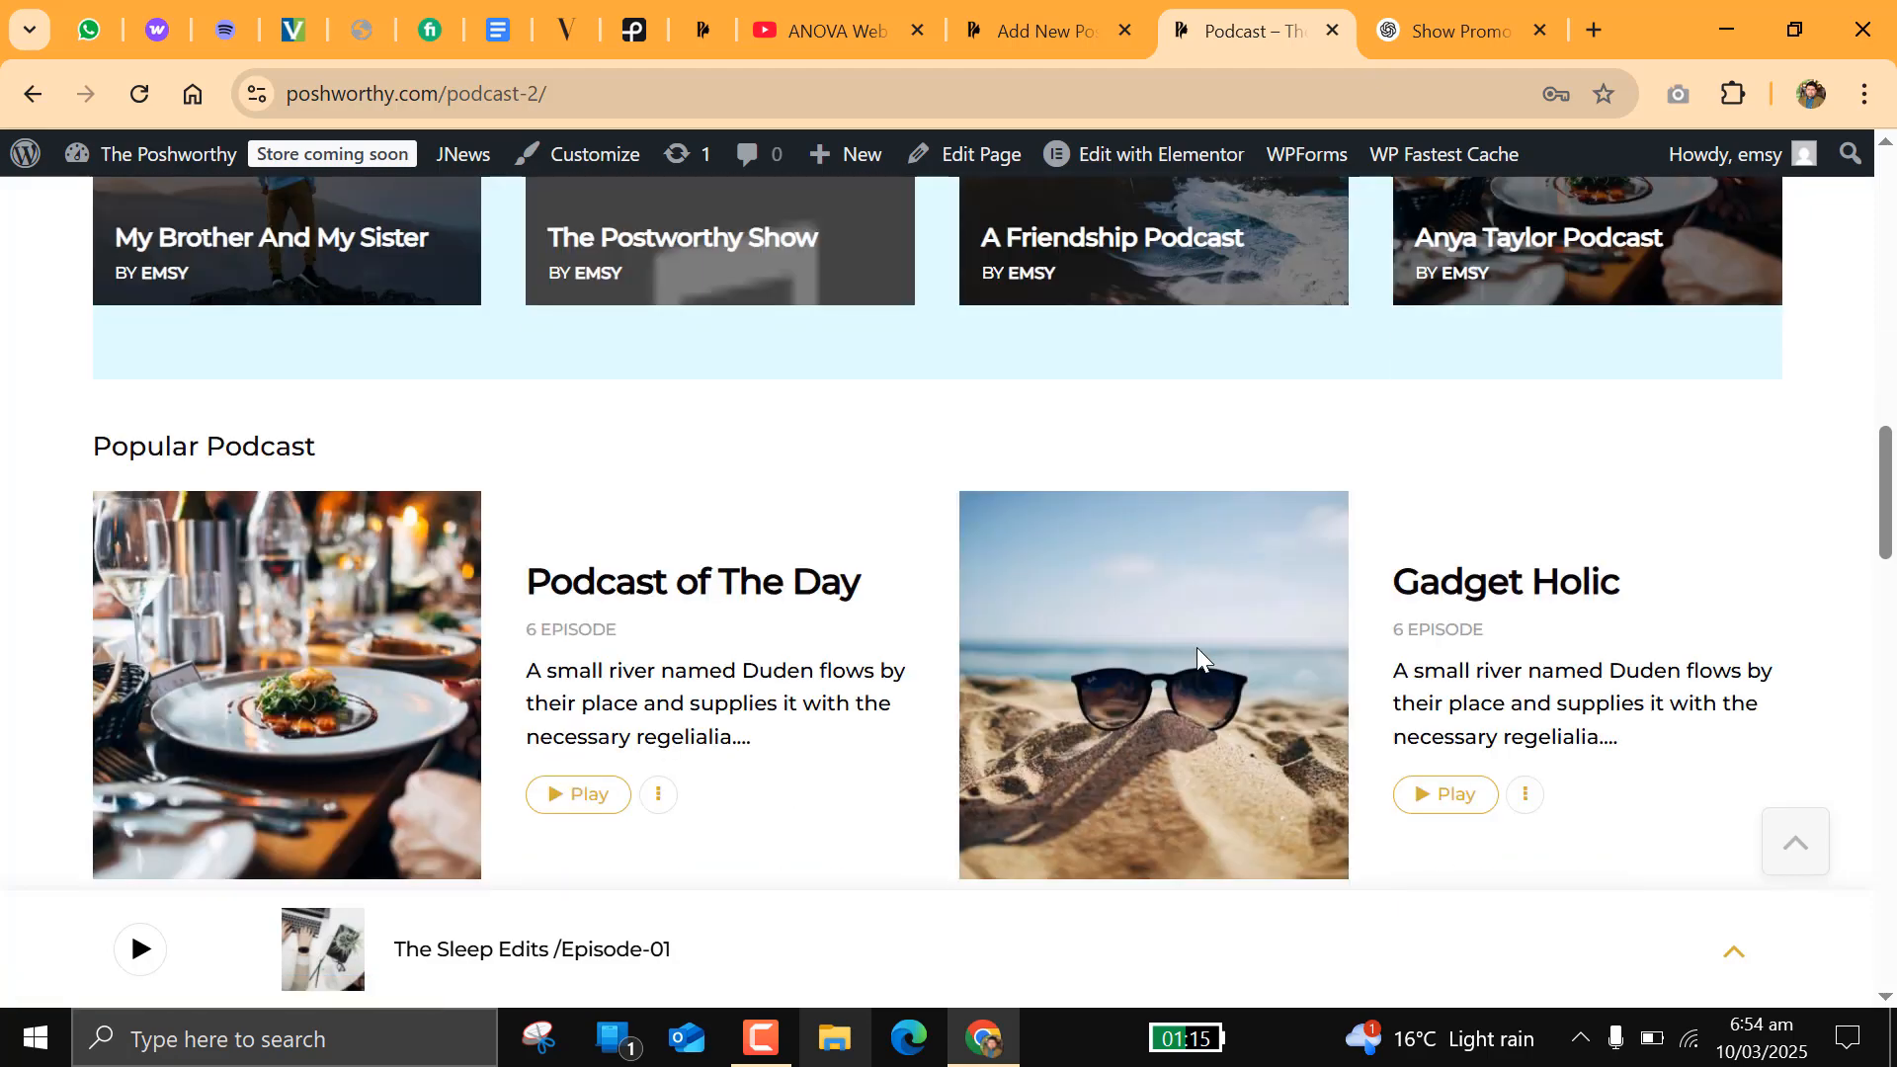
scroll(1196, 658, down, 3)
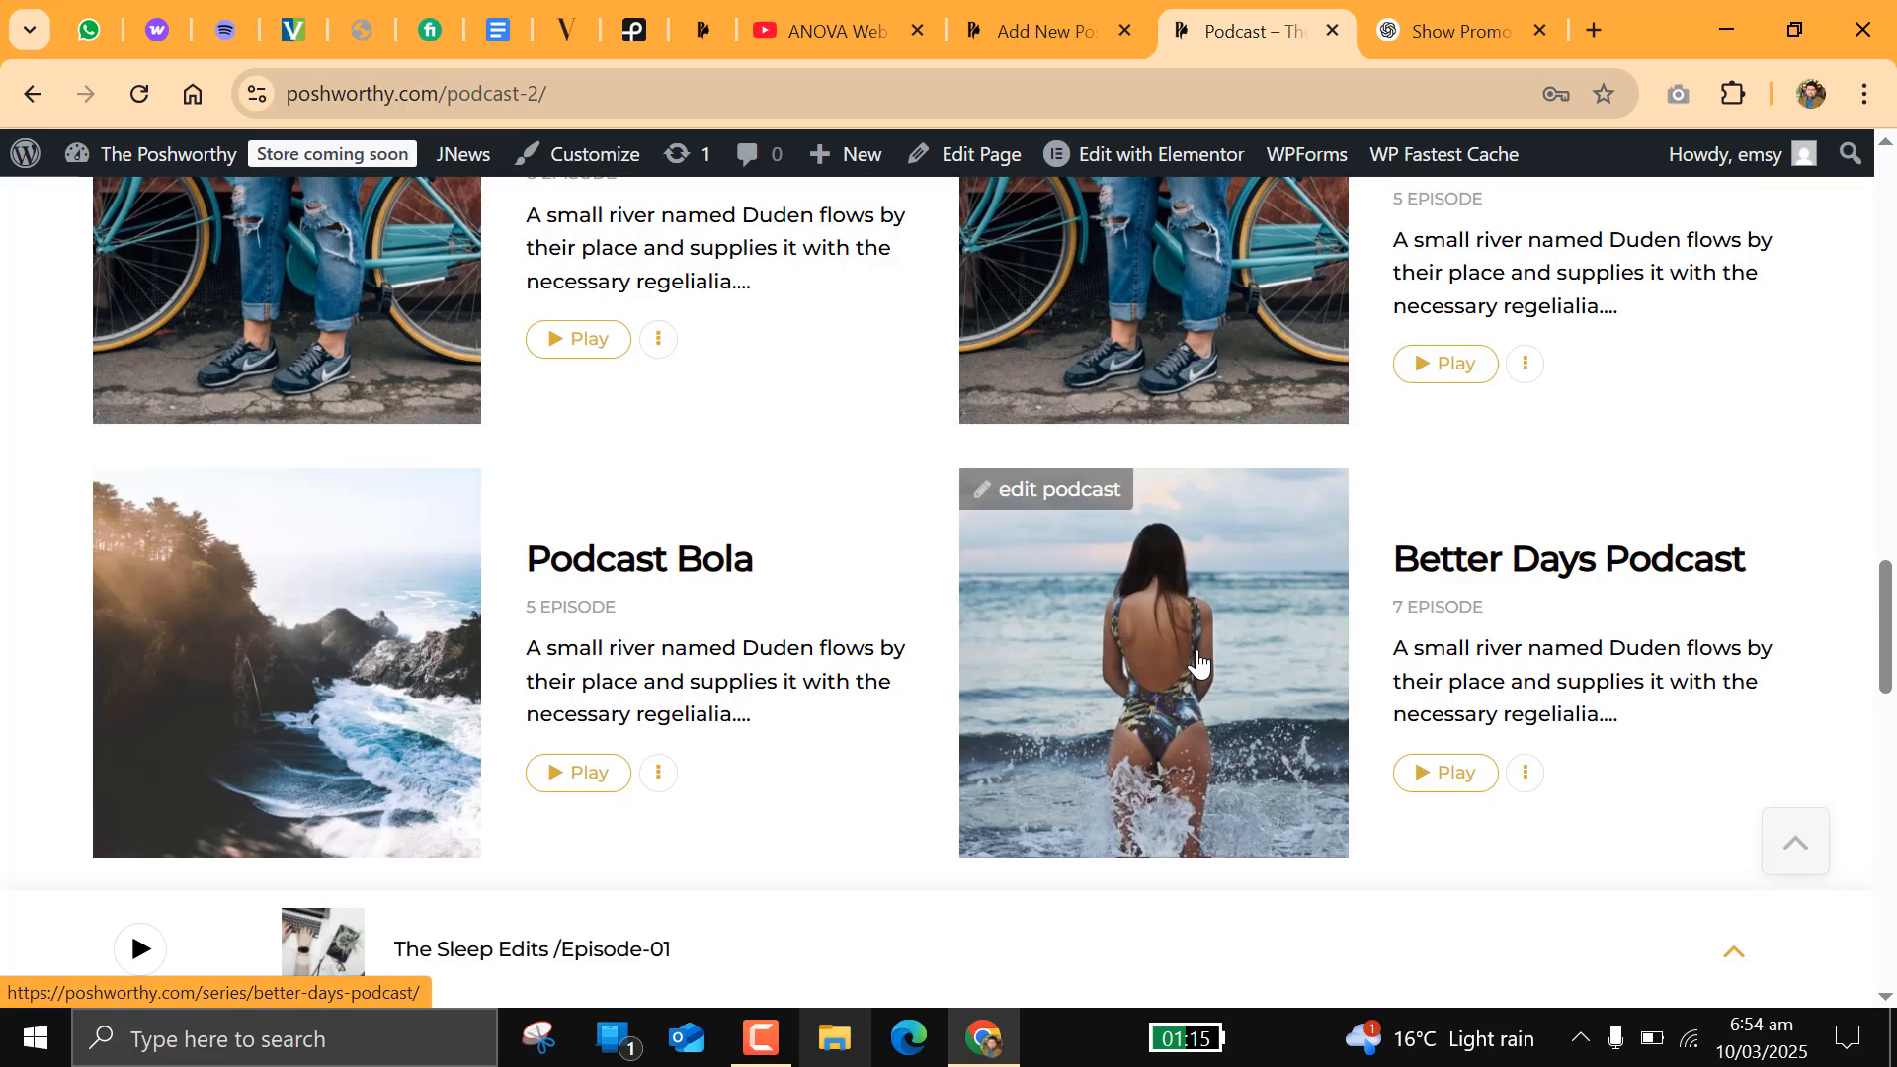
scroll(1196, 658, up, 7)
scroll(1196, 658, up, 3)
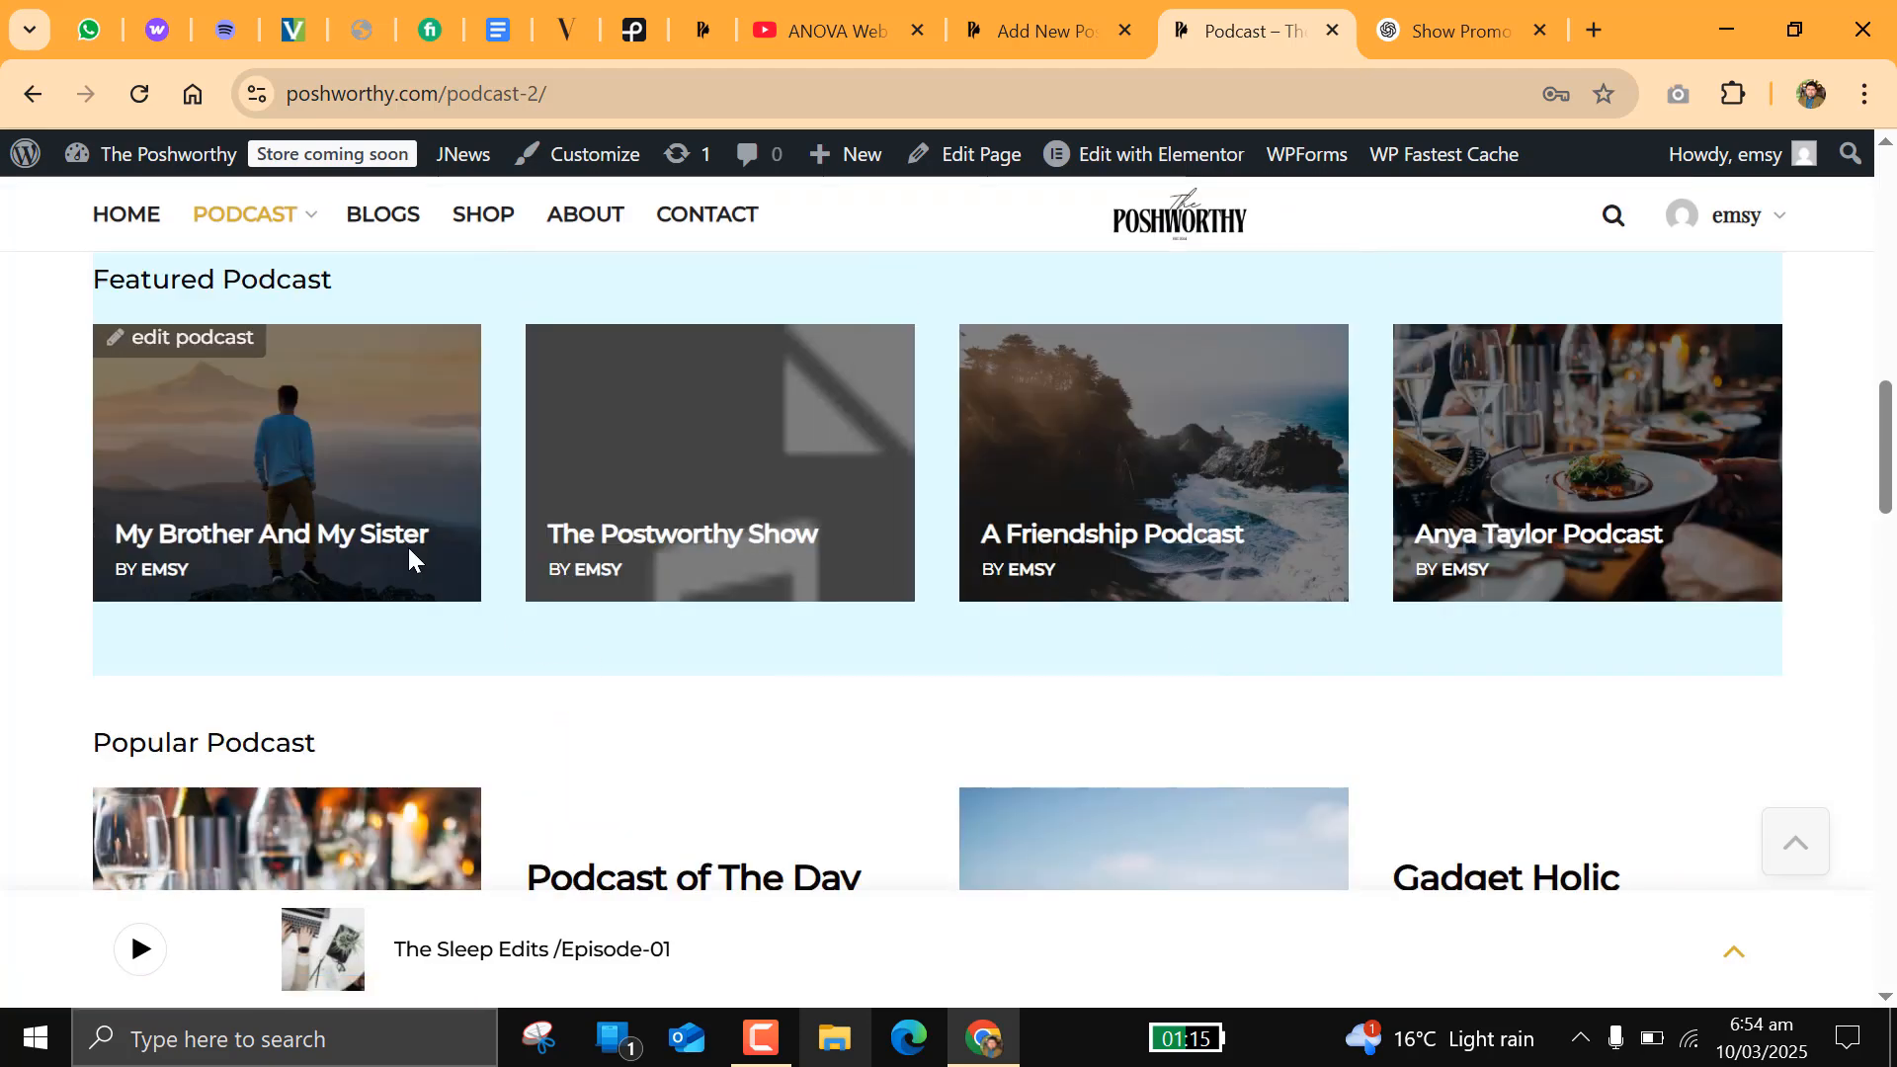
scroll(411, 551, up, 3)
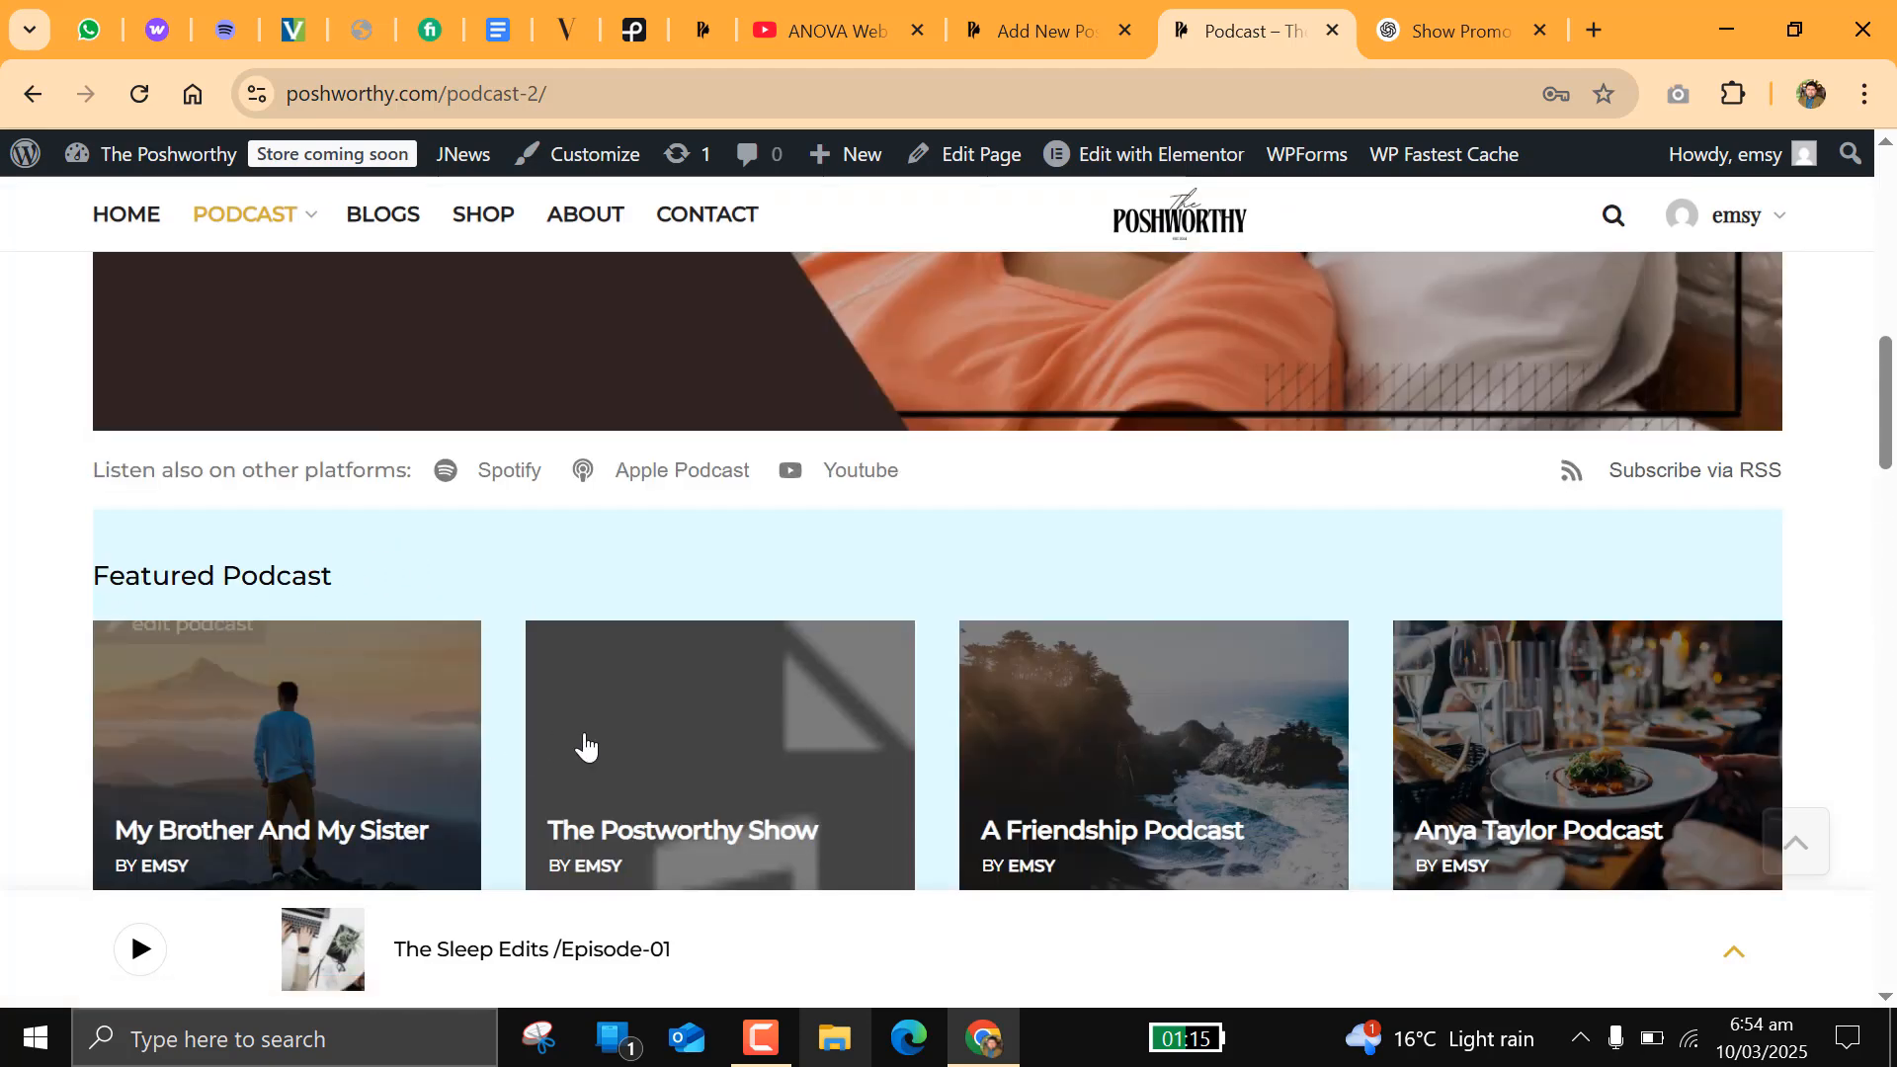
Step: Open The Postworthy Show from the featured podcasts and review its series description and episode list
click(751, 751)
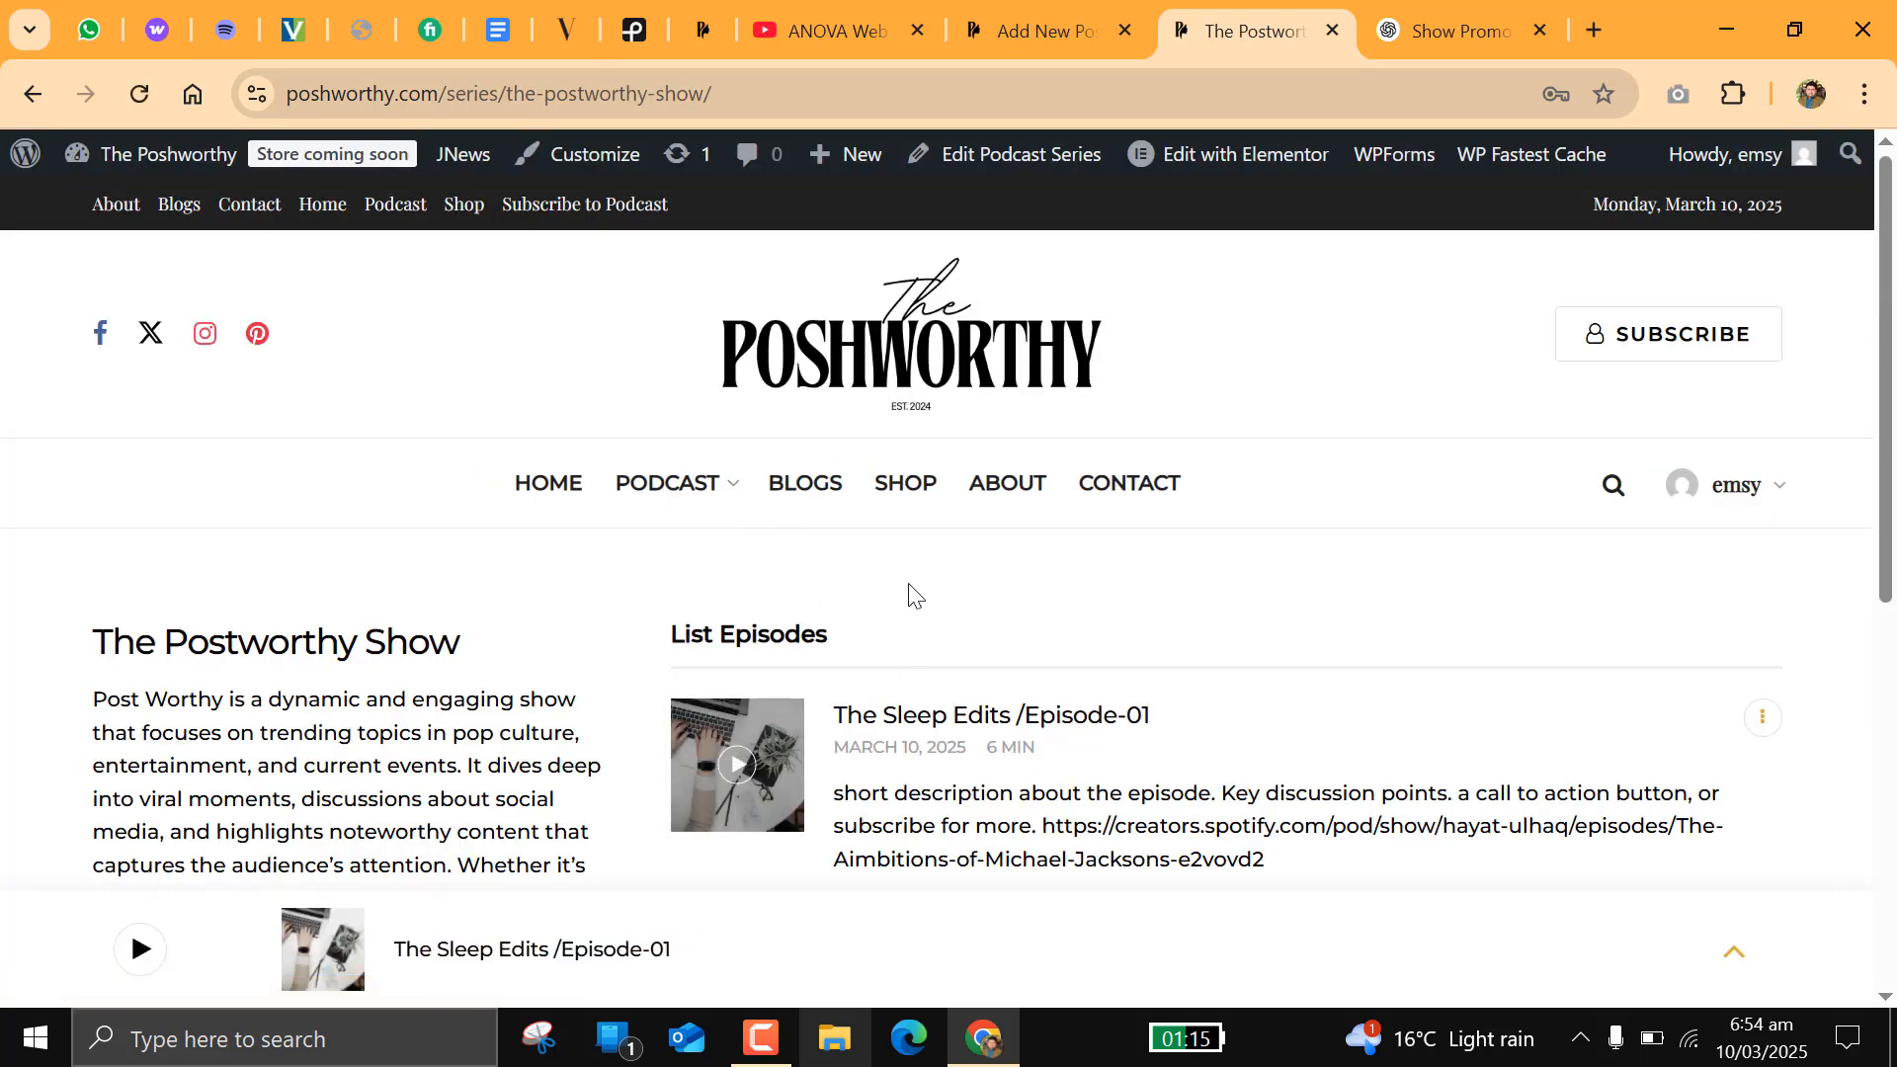
scroll(909, 593, down, 3)
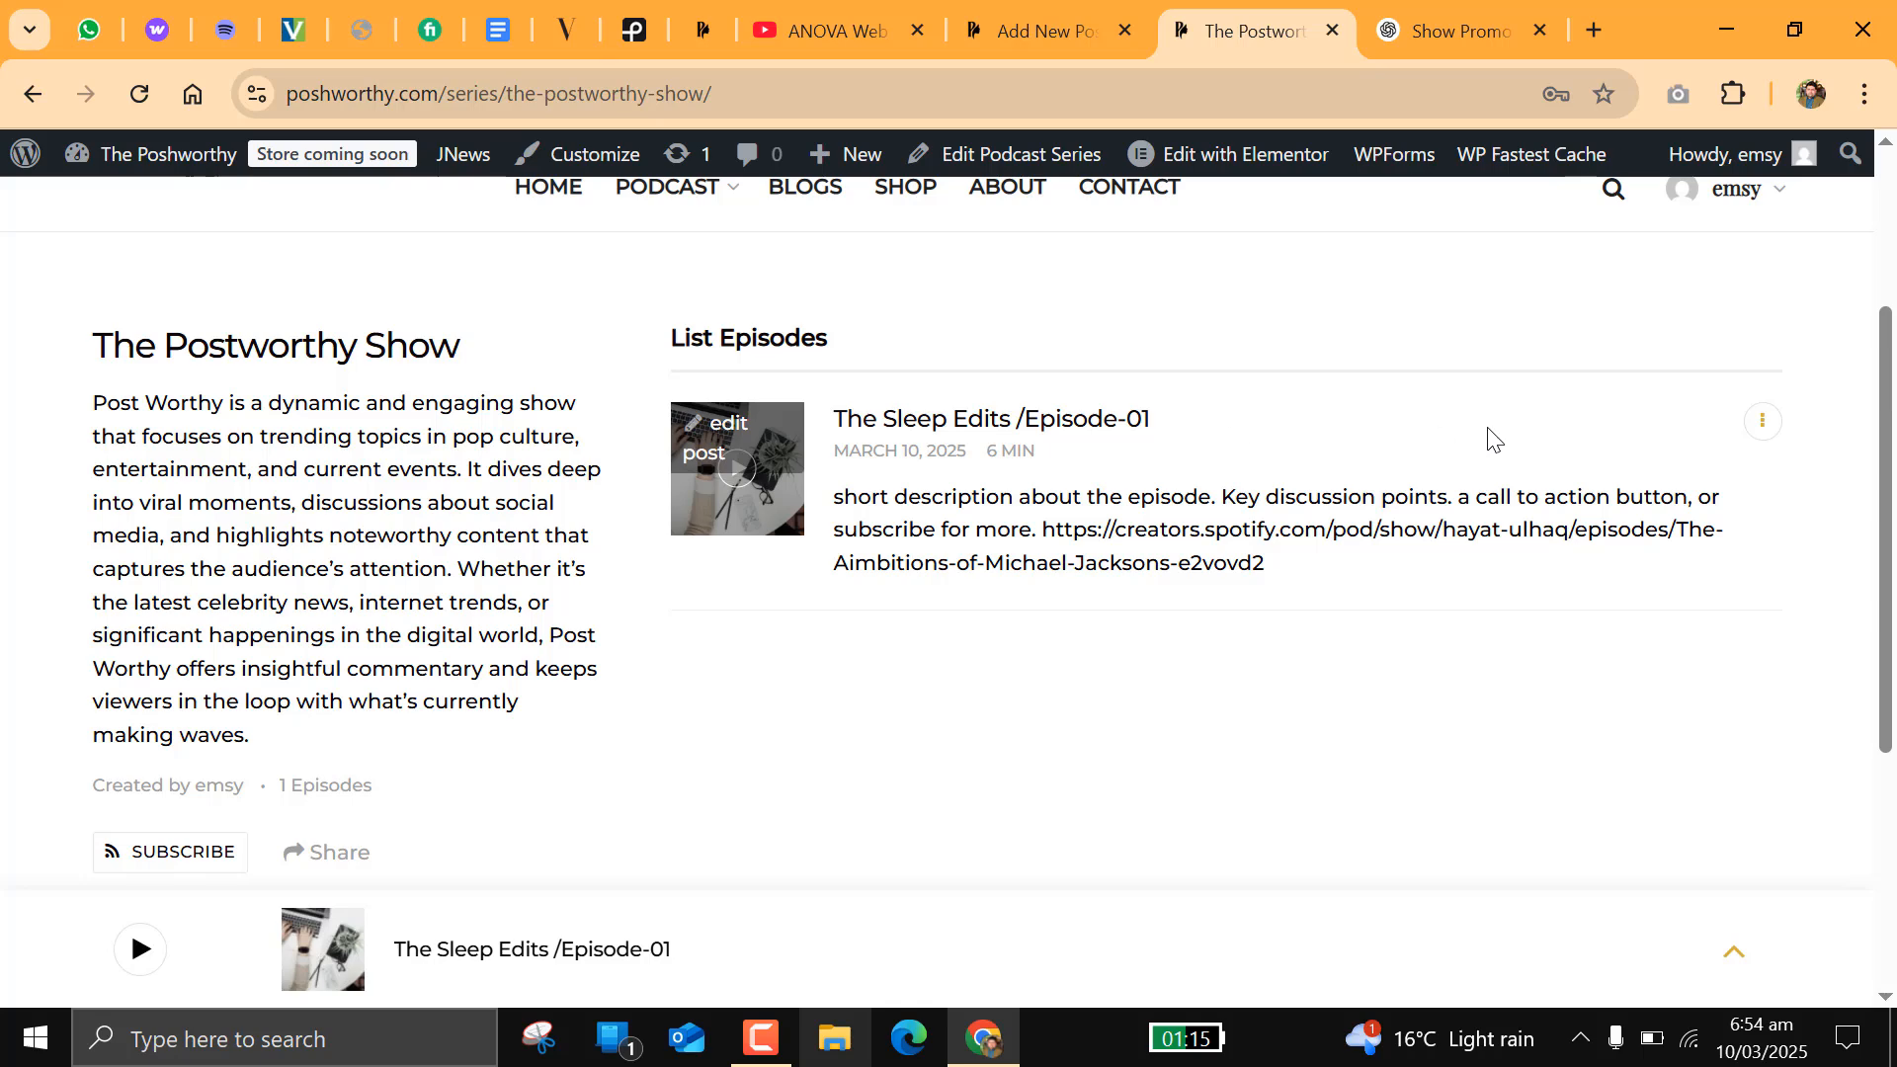
triple_click(167, 345)
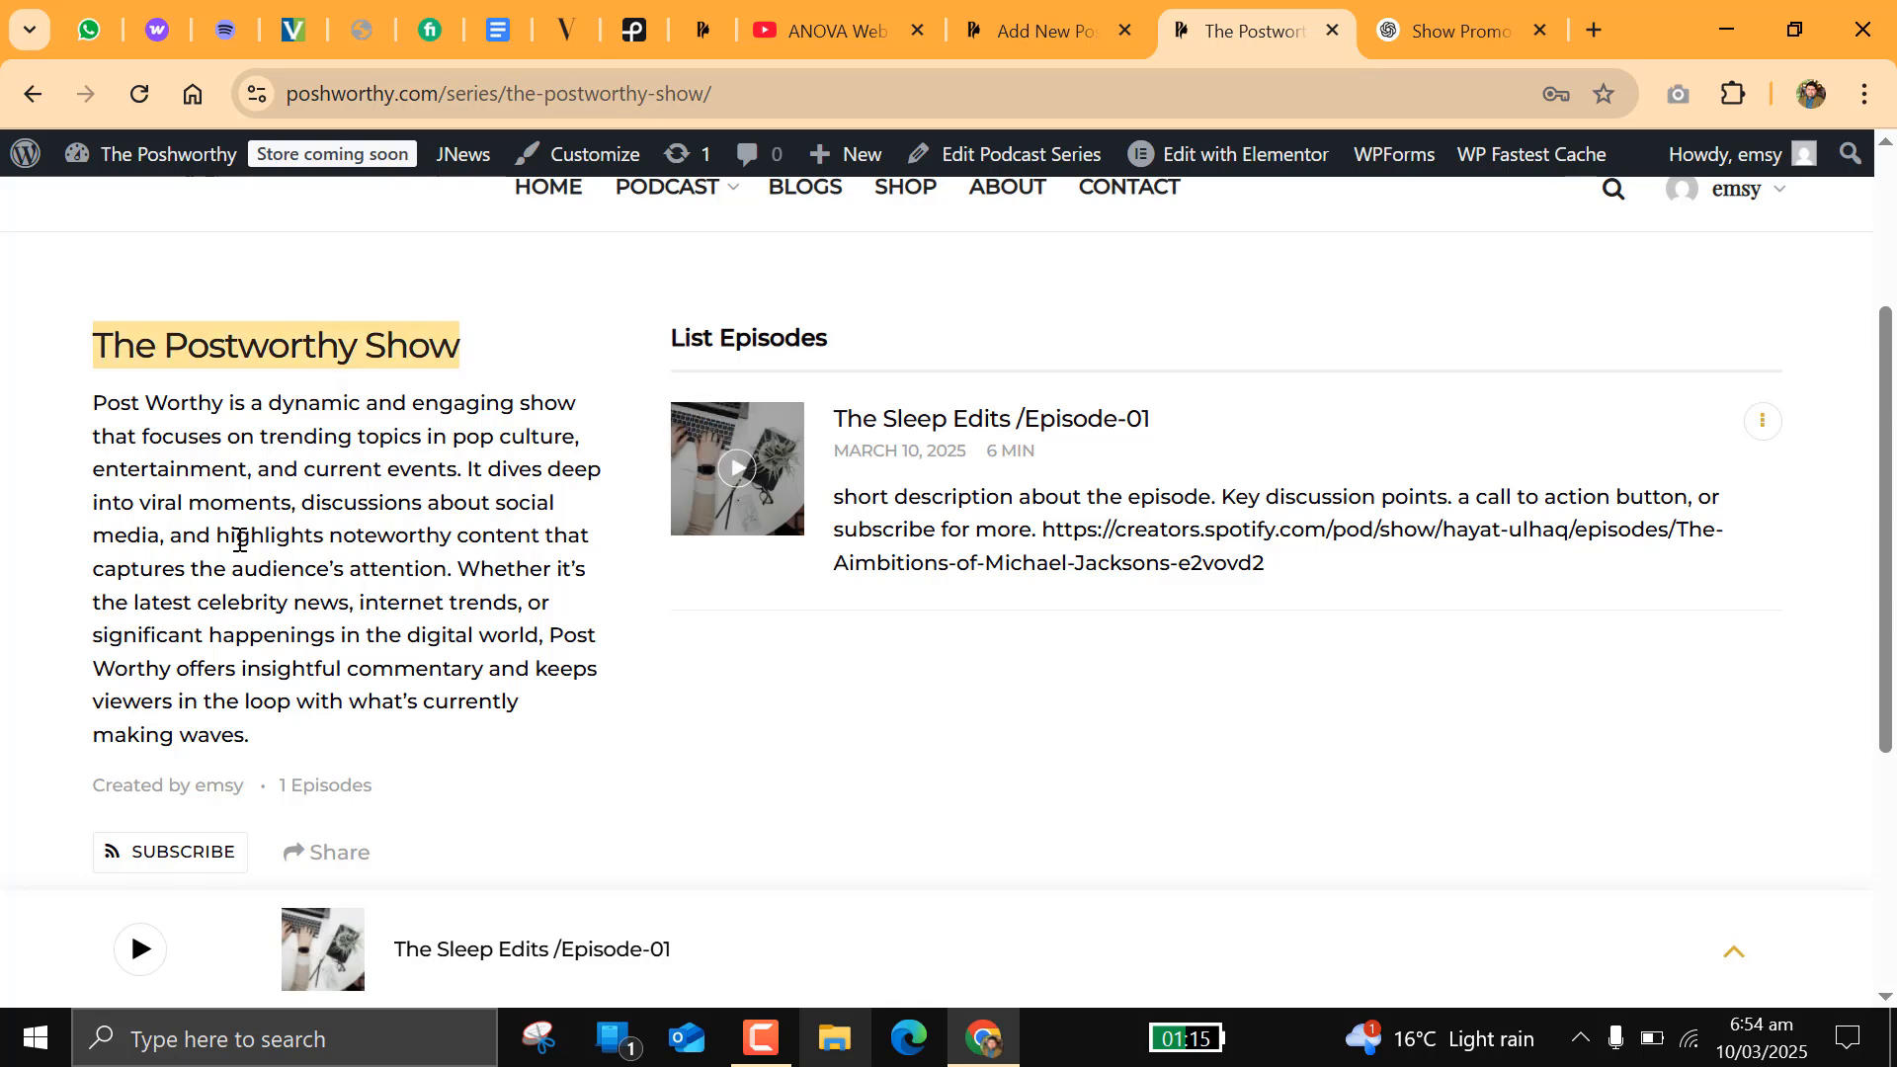
click(240, 541)
scroll(133, 868, down, 3)
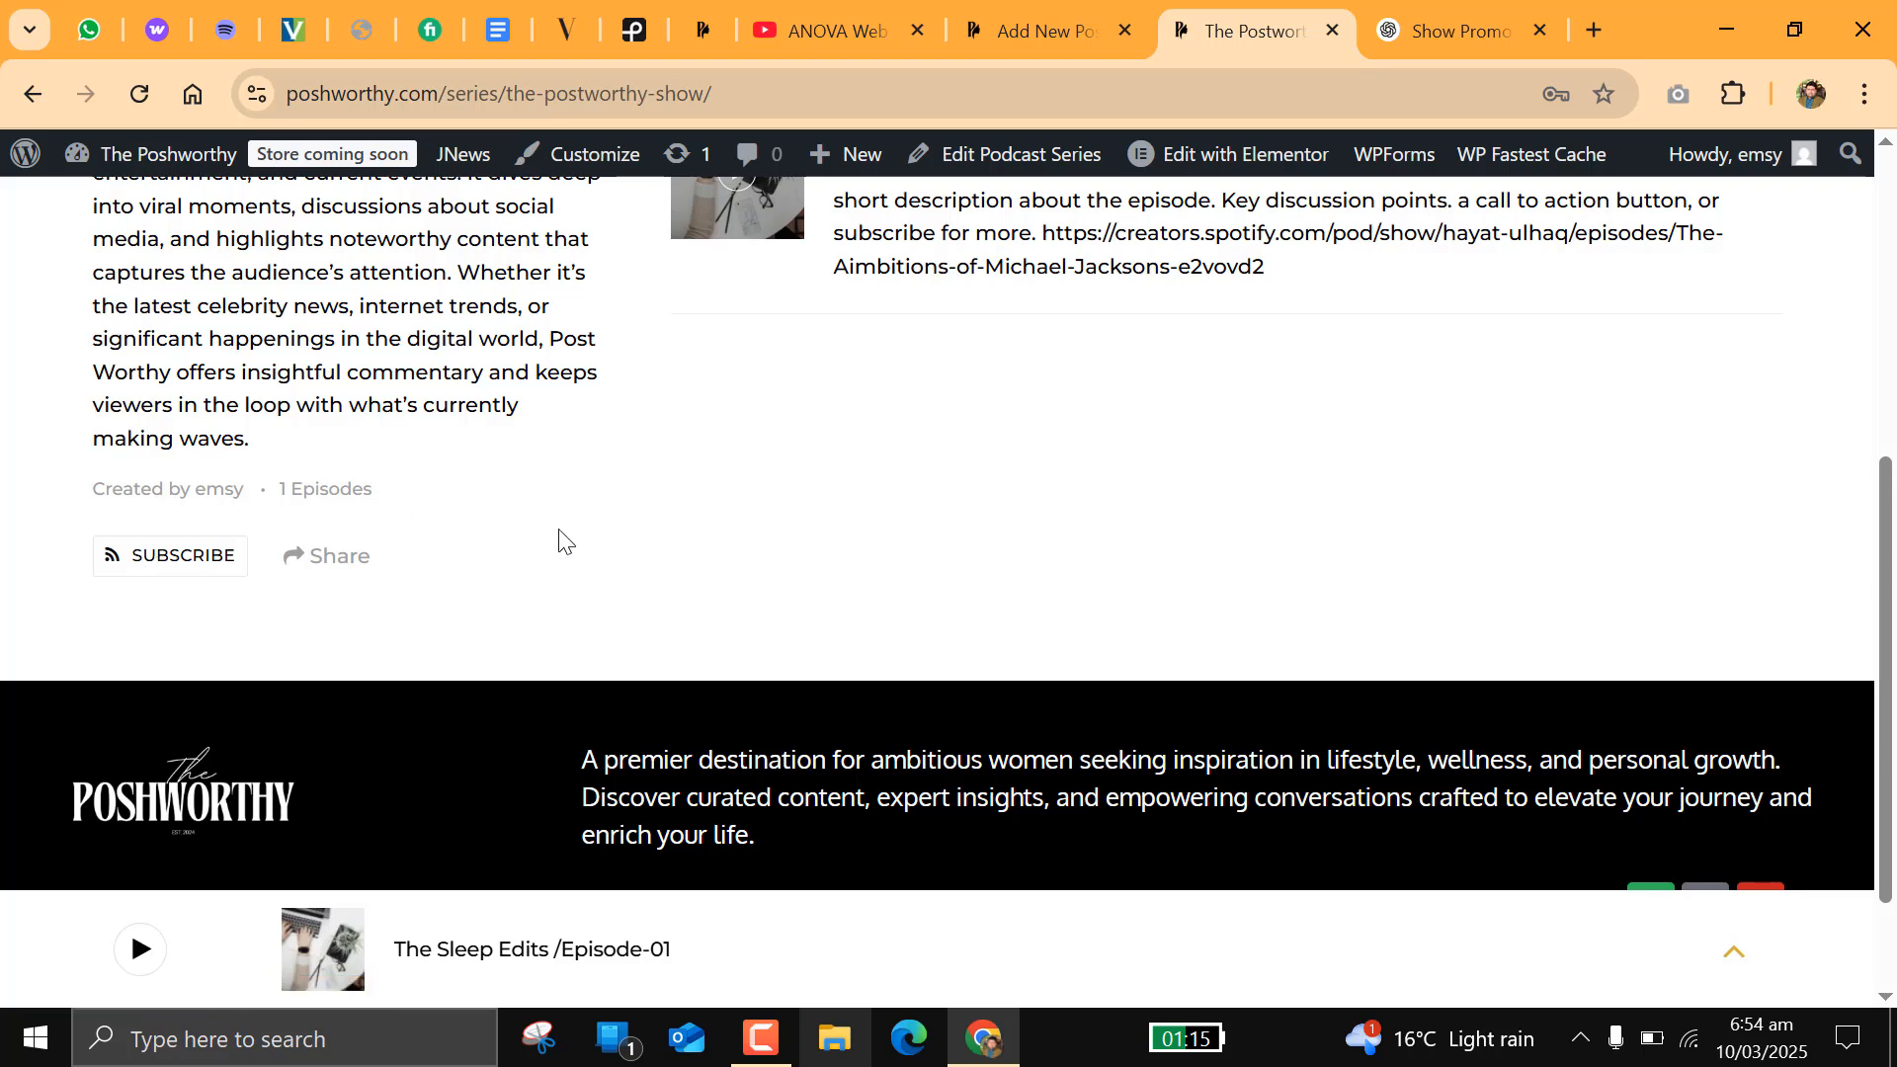
scroll(573, 548, up, 6)
scroll(965, 441, down, 3)
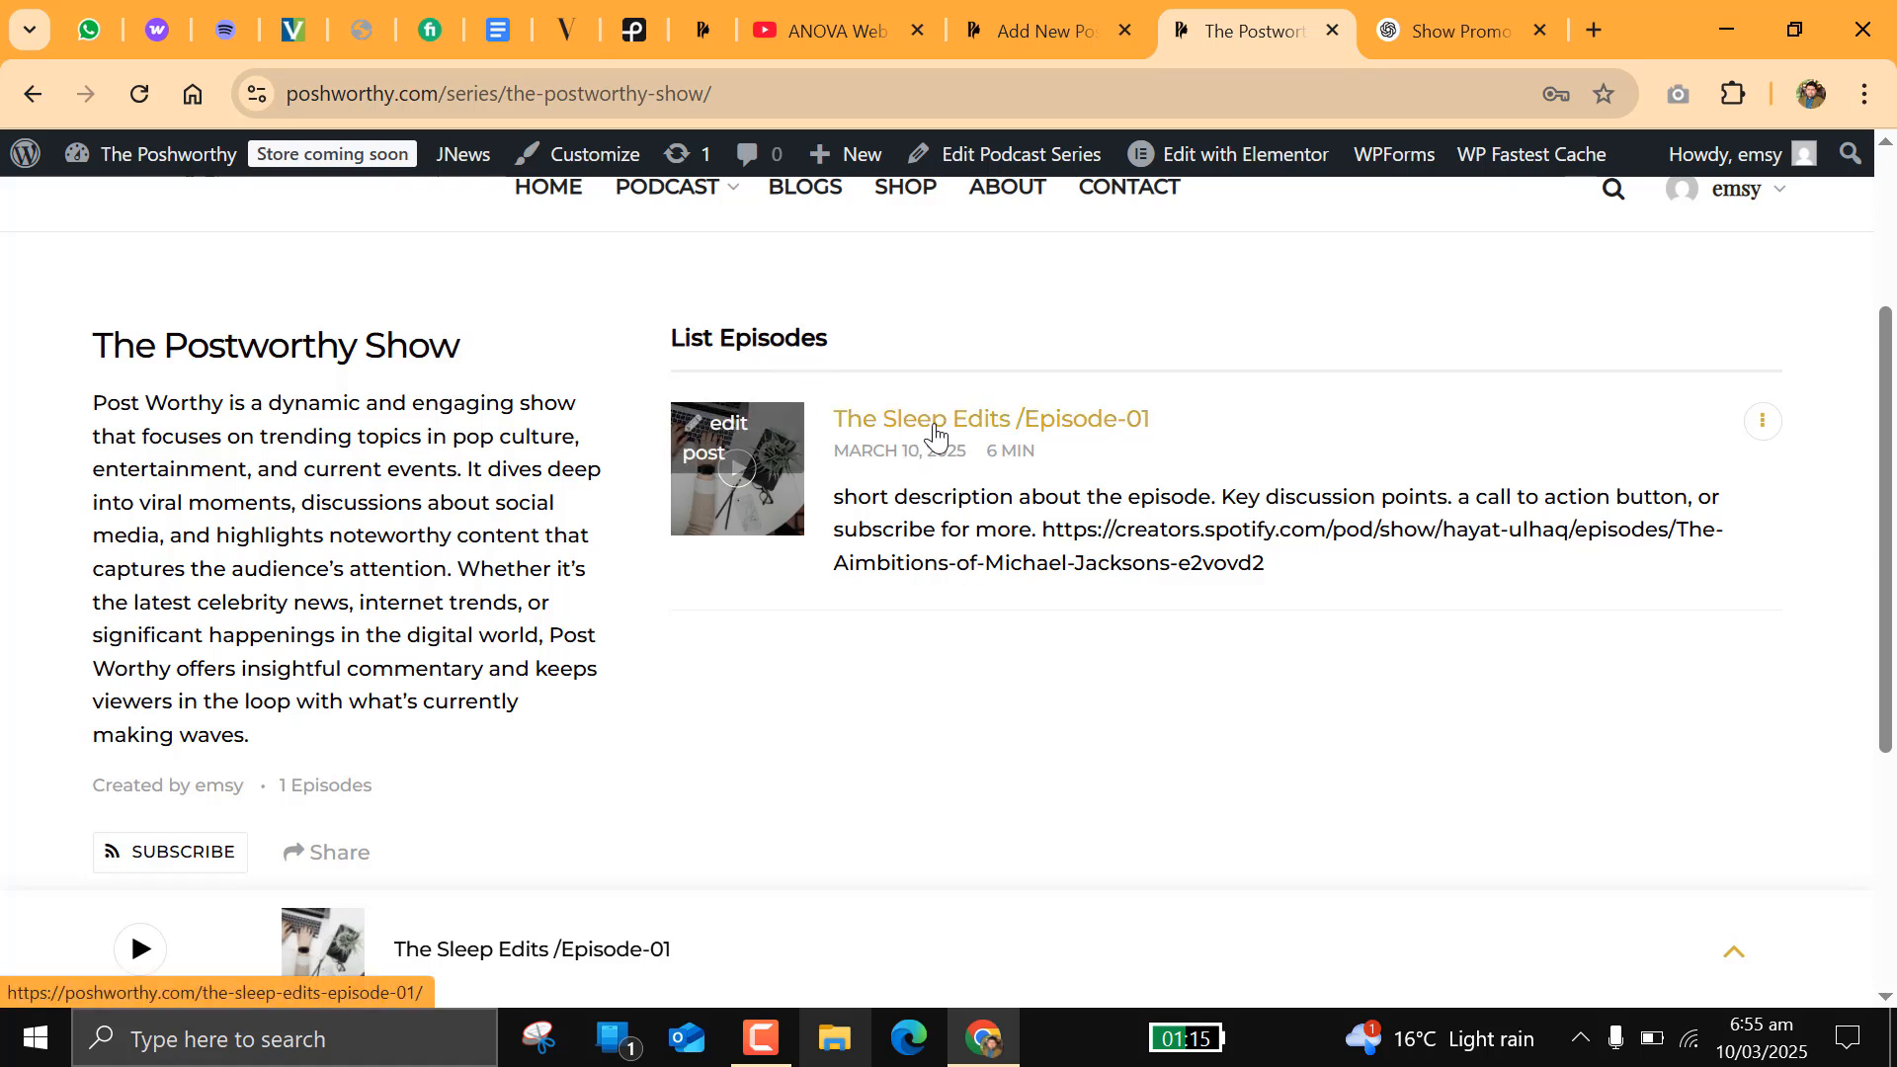
drag(95, 337, 489, 361)
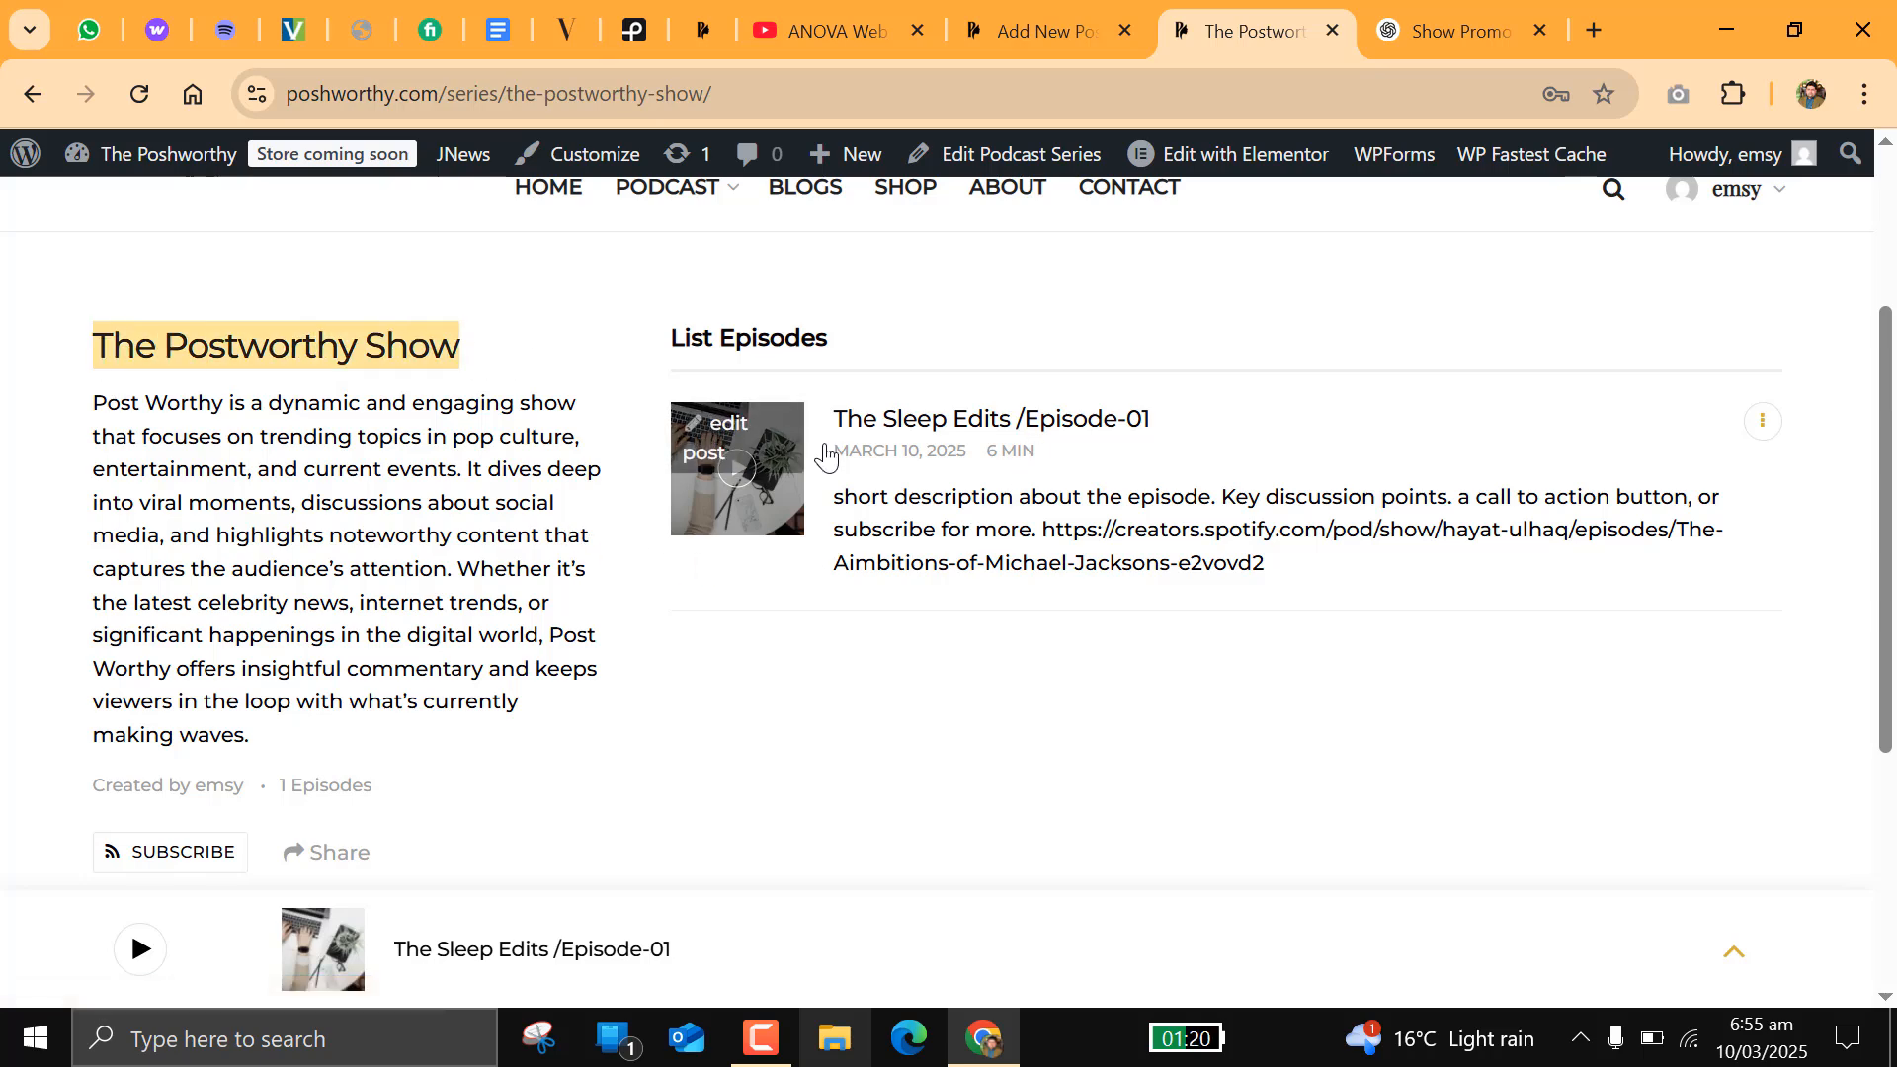
scroll(514, 731, down, 3)
scroll(542, 620, up, 3)
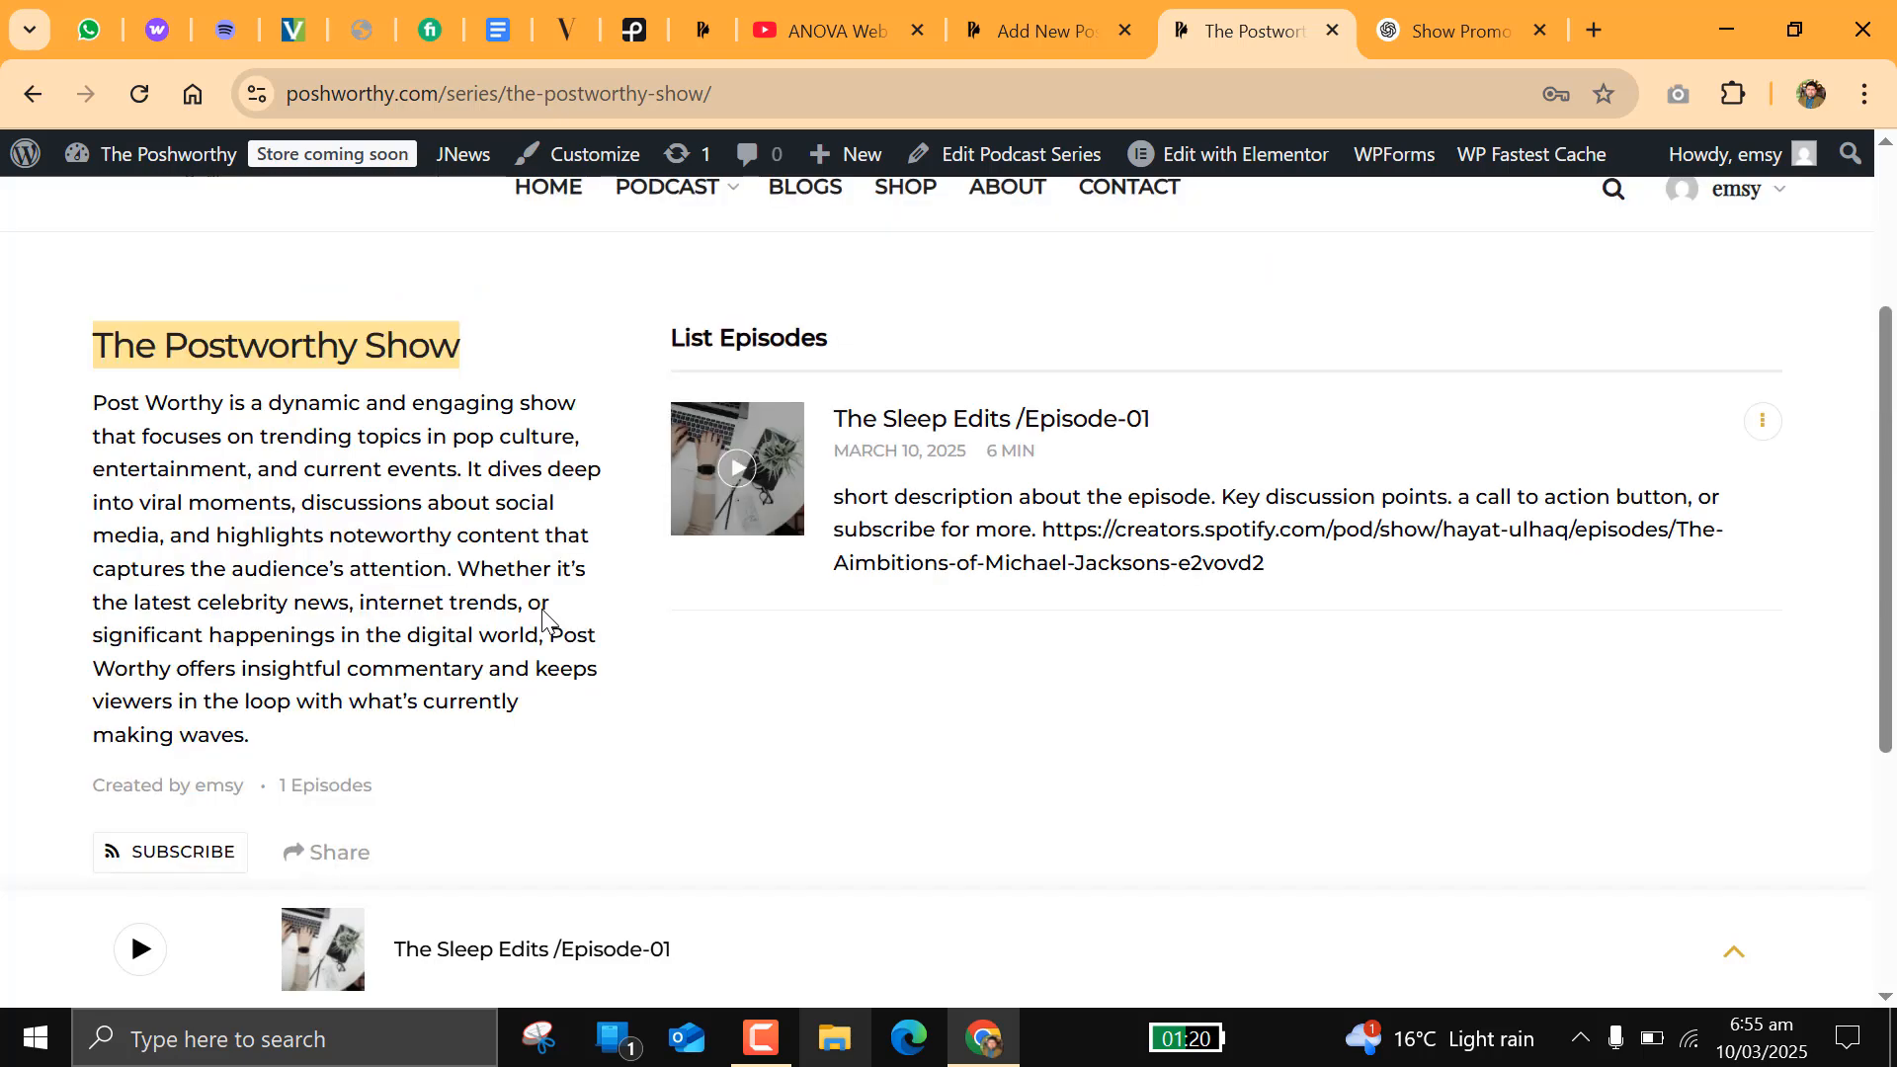
Step: Open The Sleep Edits /Episode-01 from the series' episode list and examine its image, description and embedded Spotify player
click(965, 427)
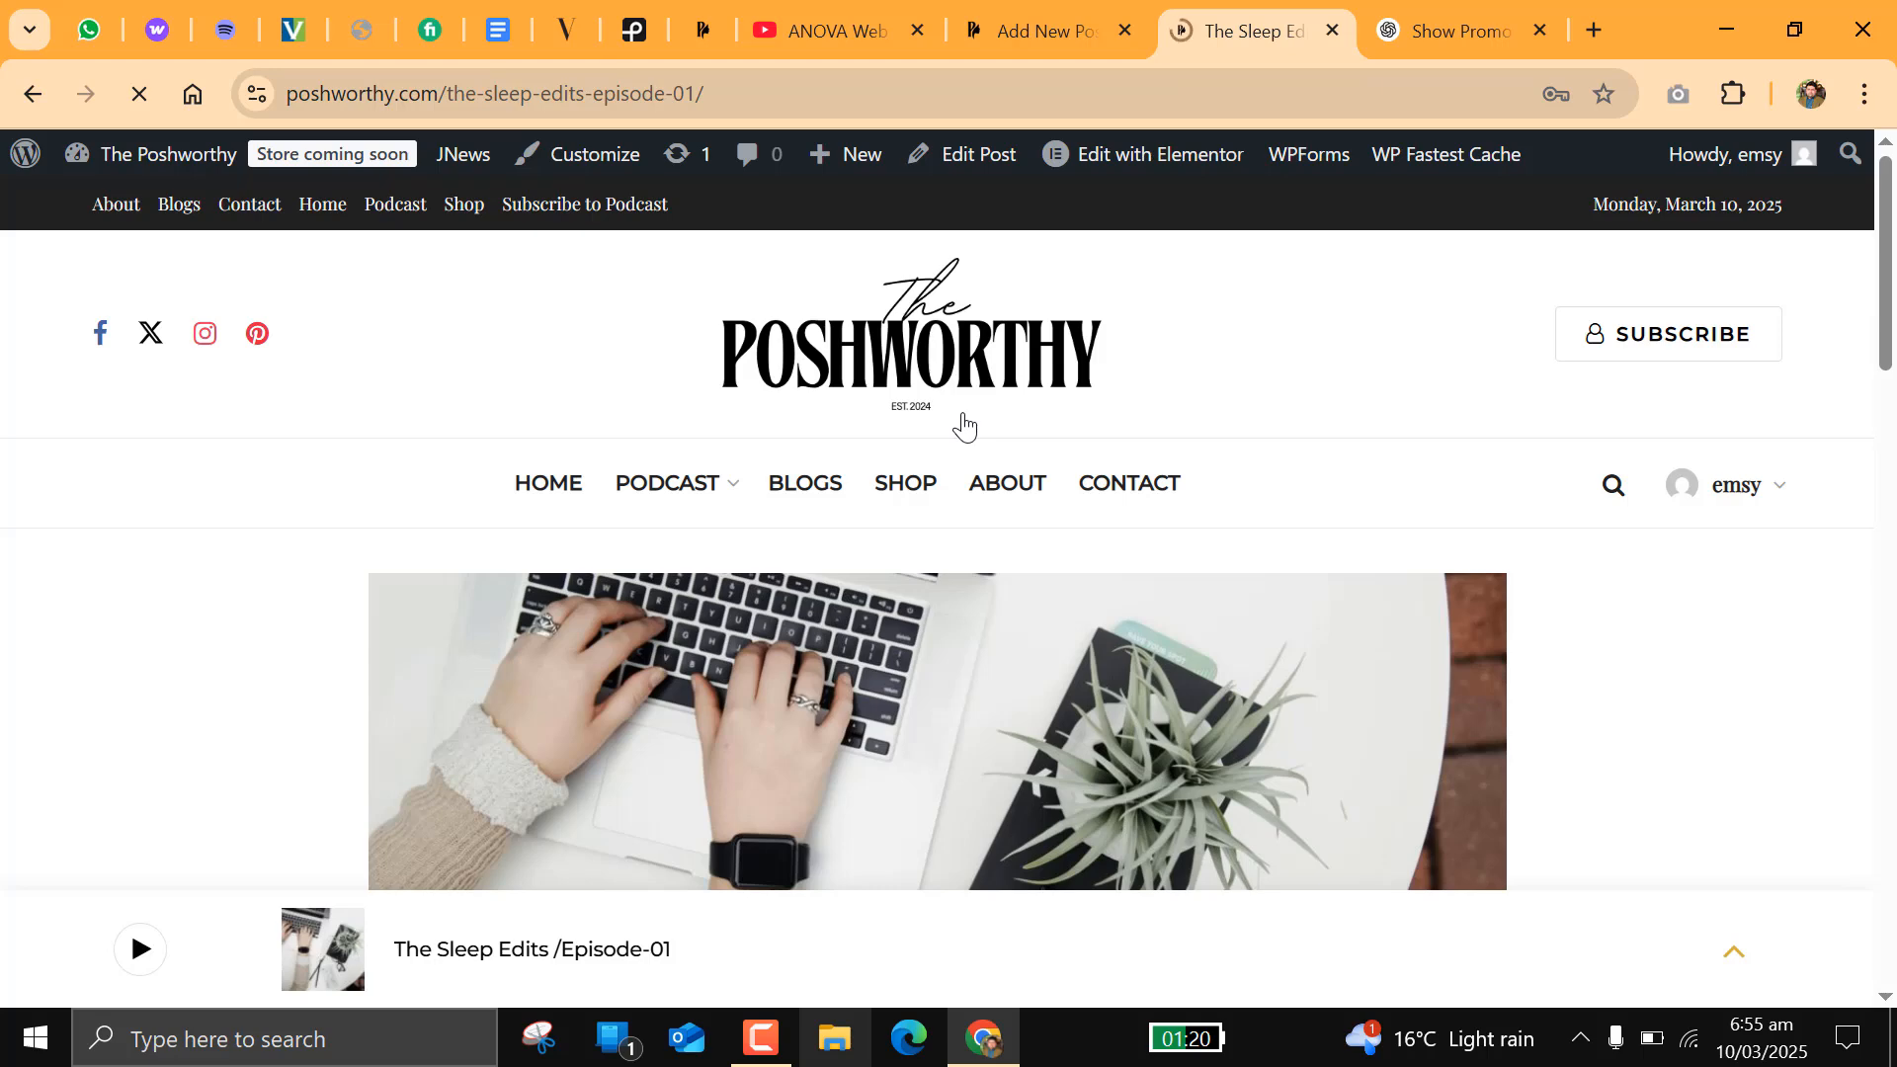
scroll(978, 441, down, 13)
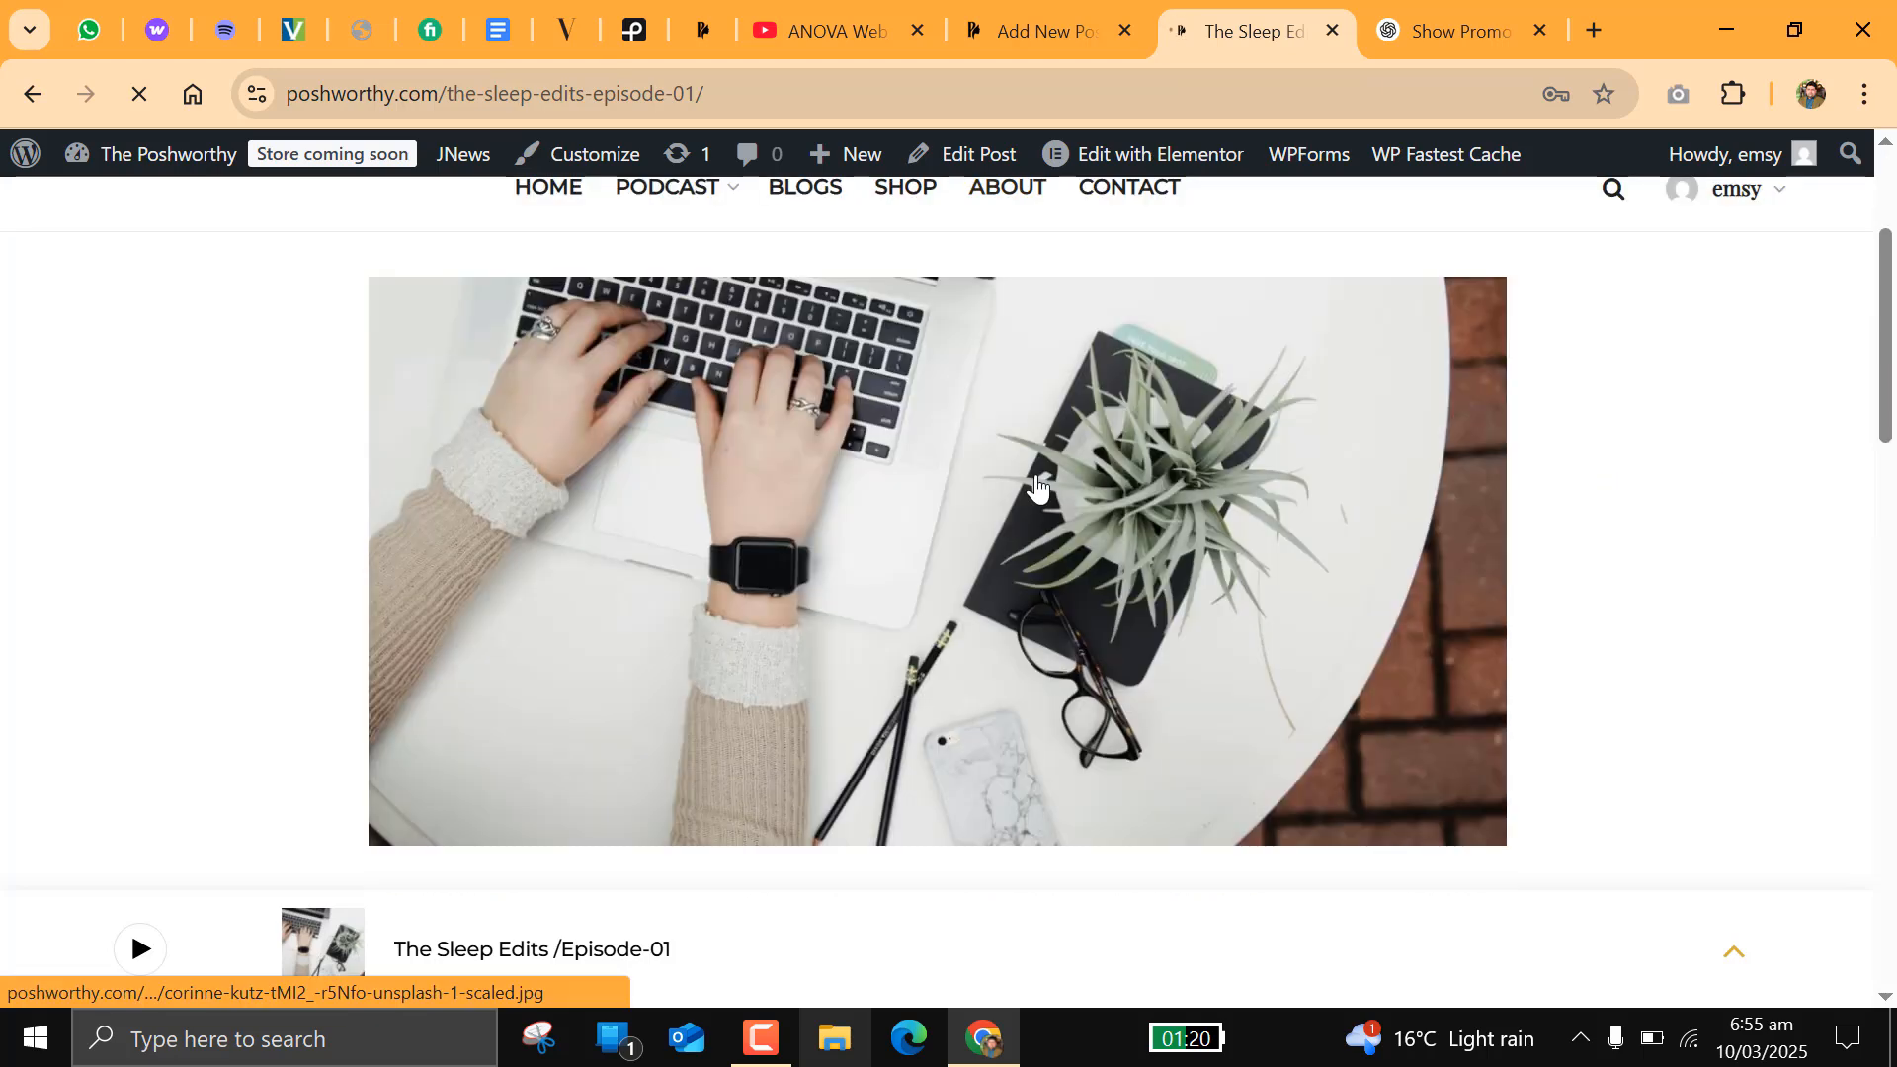
scroll(1036, 488, up, 6)
scroll(1037, 488, down, 6)
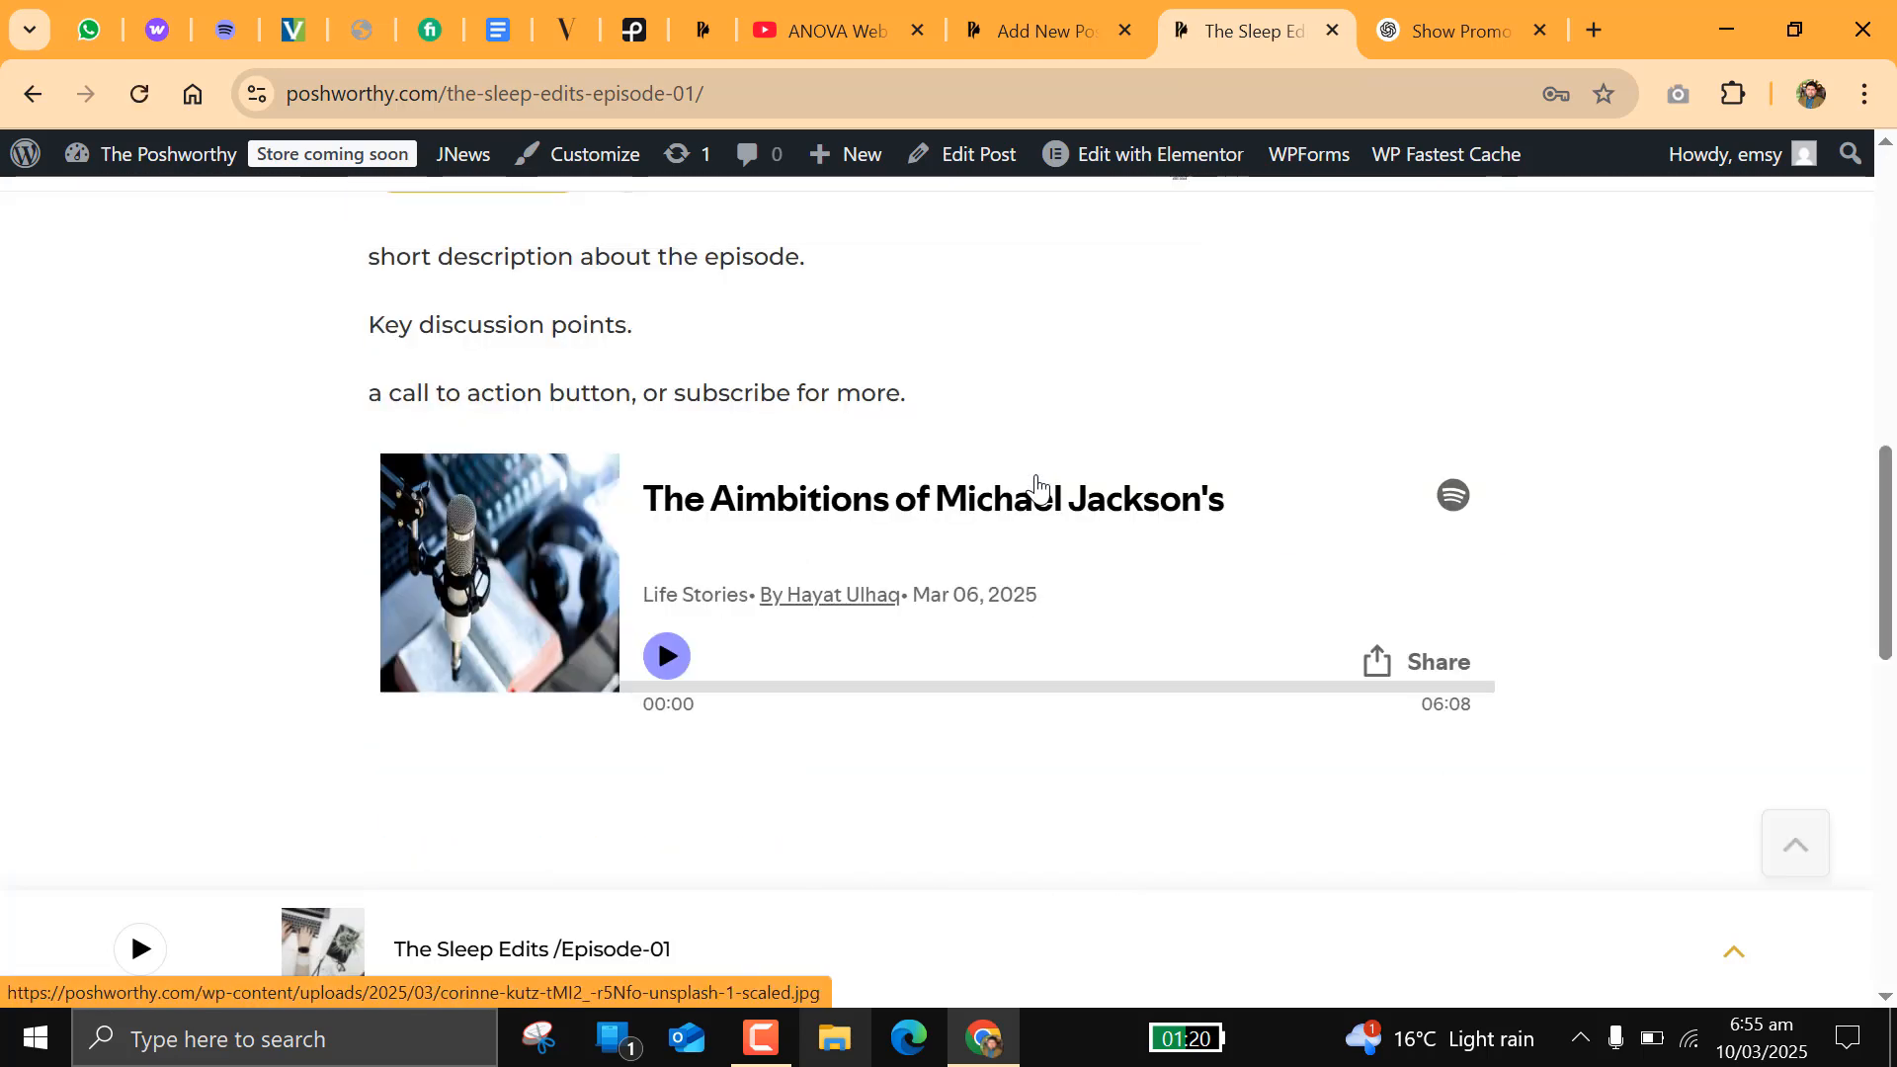
scroll(1037, 488, up, 3)
scroll(1036, 488, down, 3)
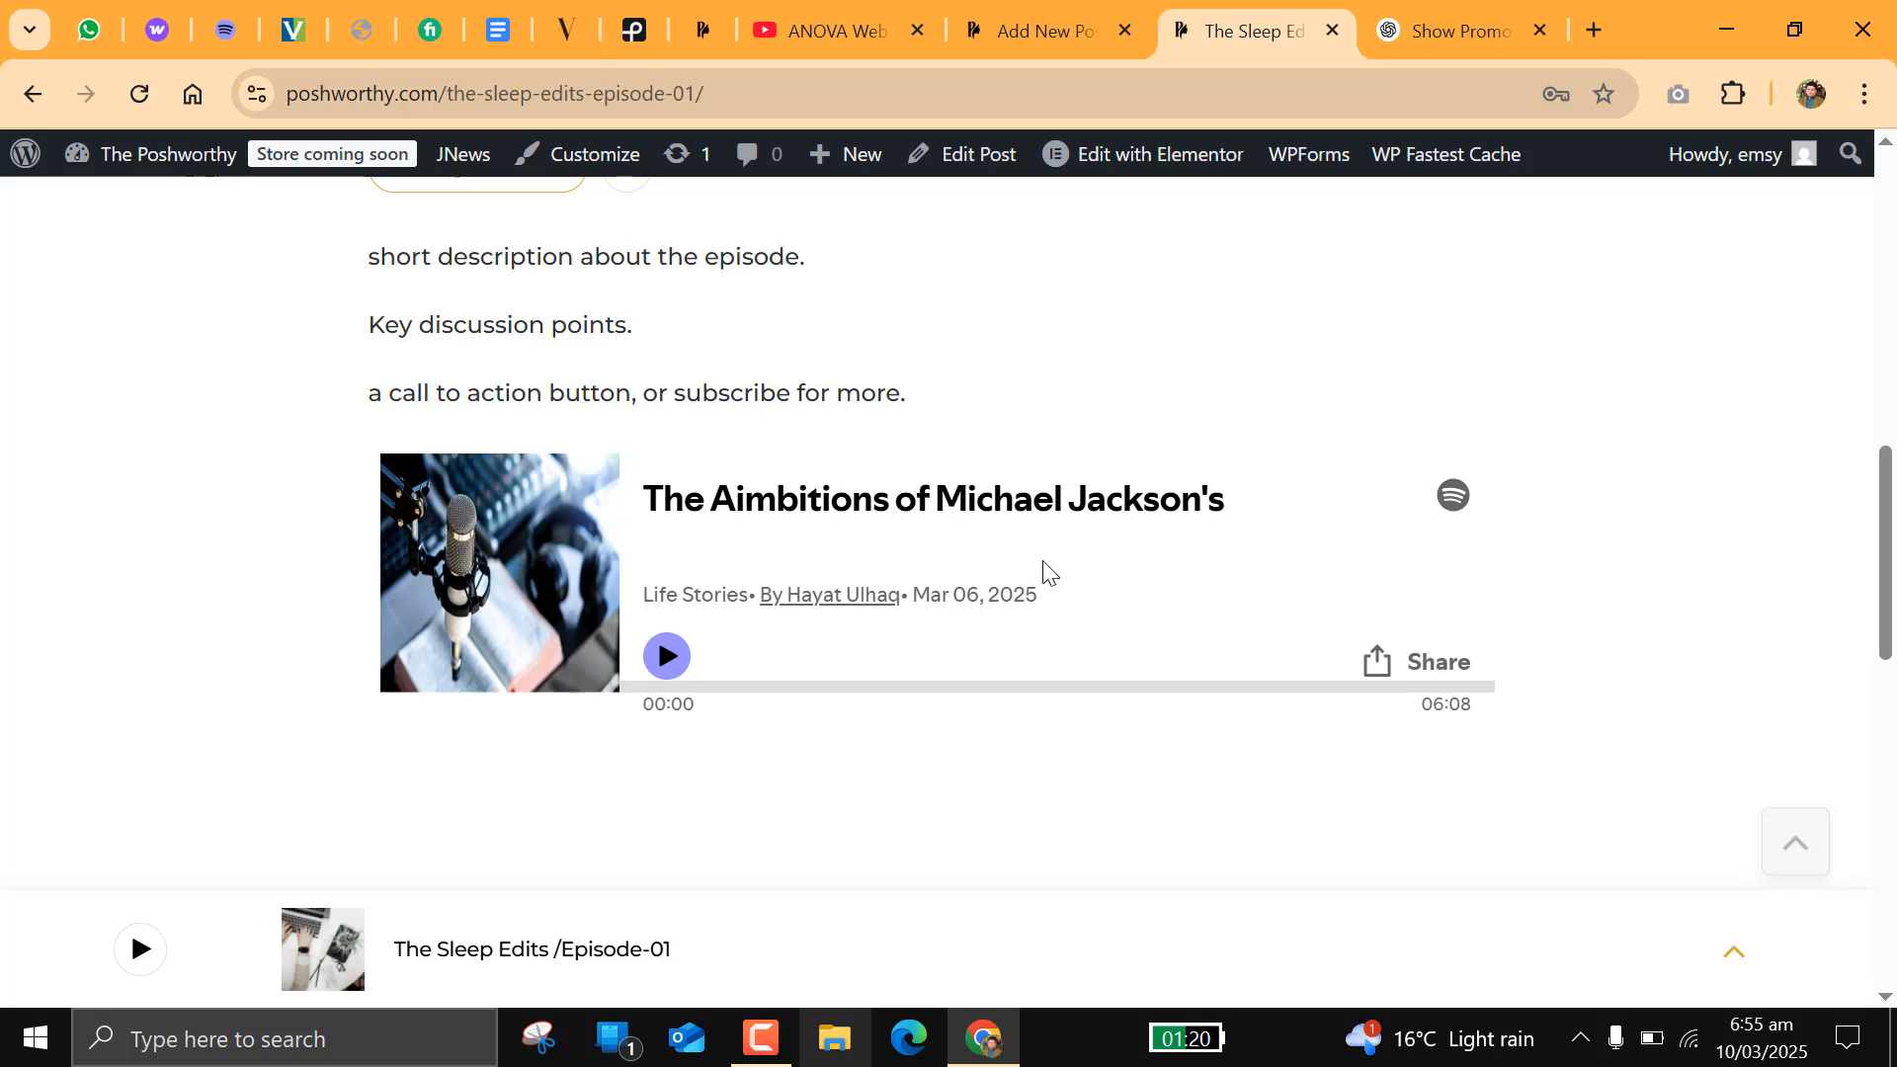
scroll(778, 419, up, 6)
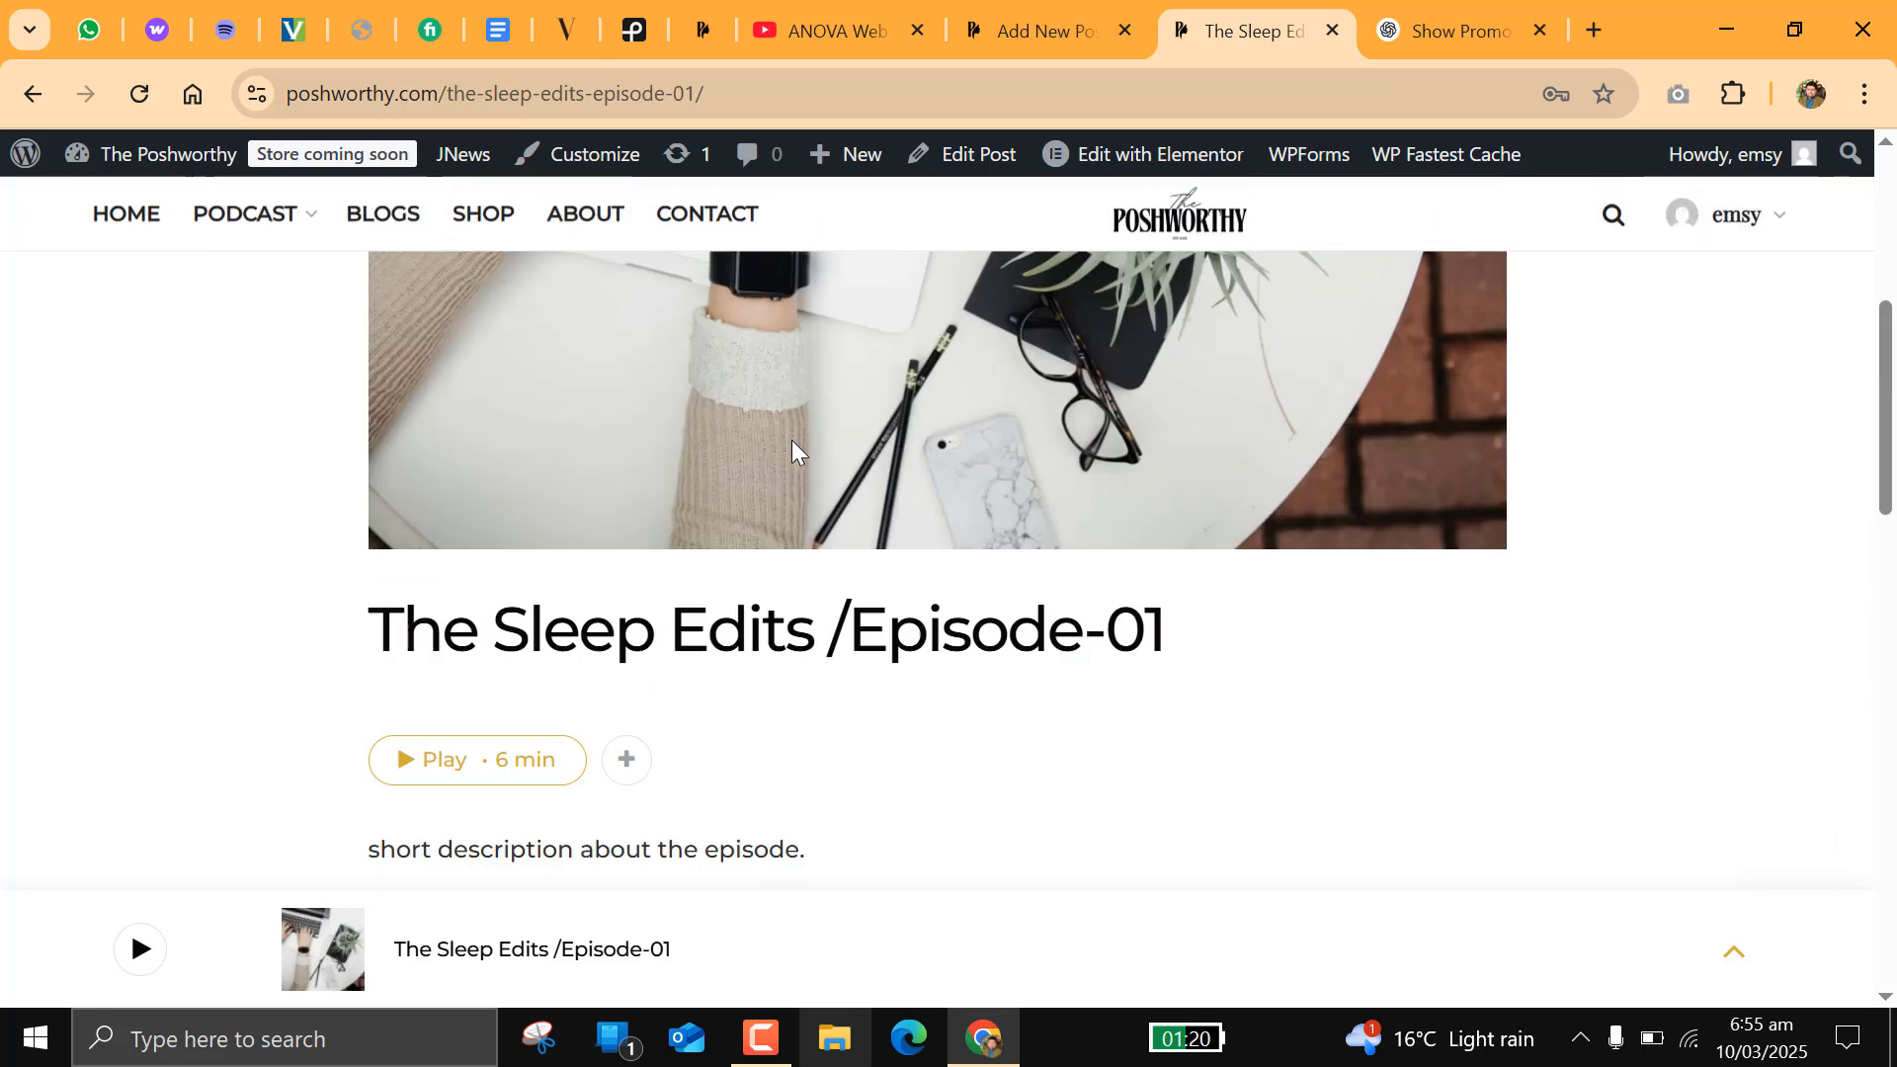
Step: Open the episode post for editing and review the Podcast Episode section's Media URL, transcription and episode info settings
click(987, 173)
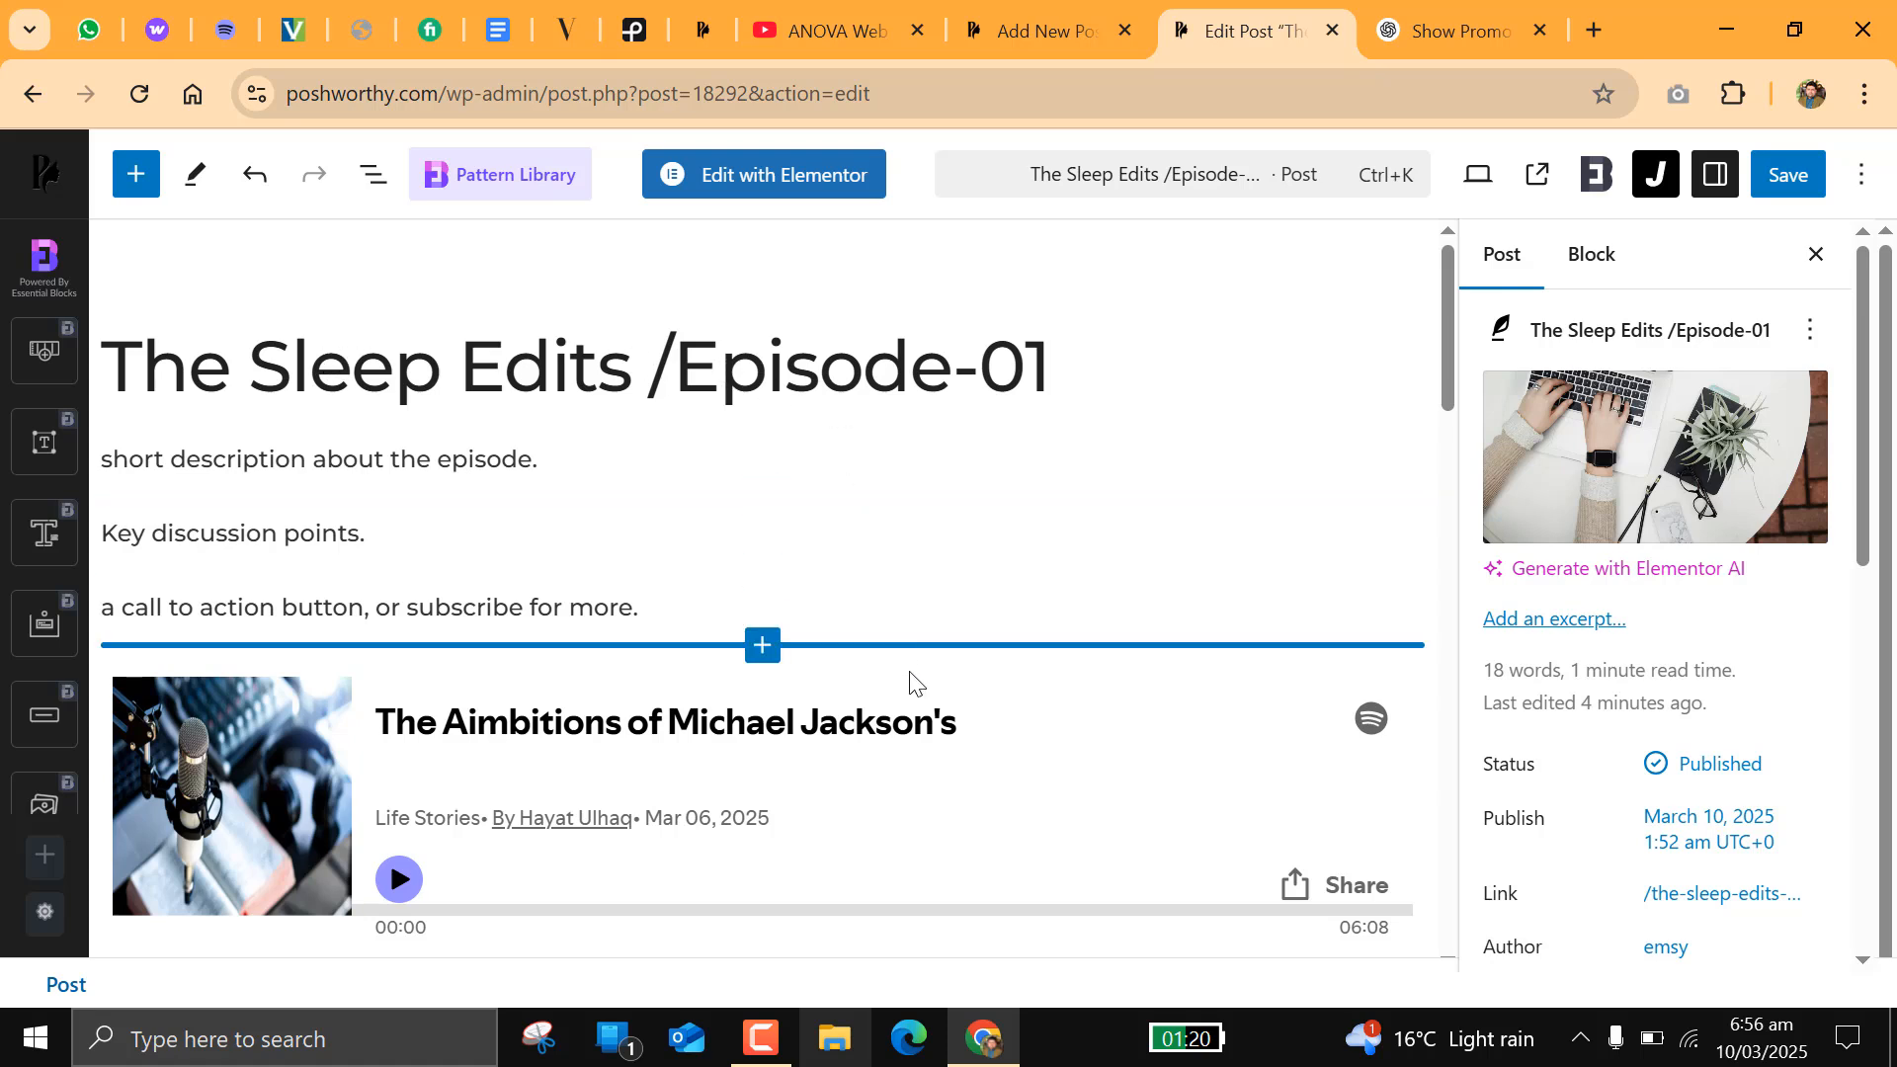
scroll(916, 707, down, 10)
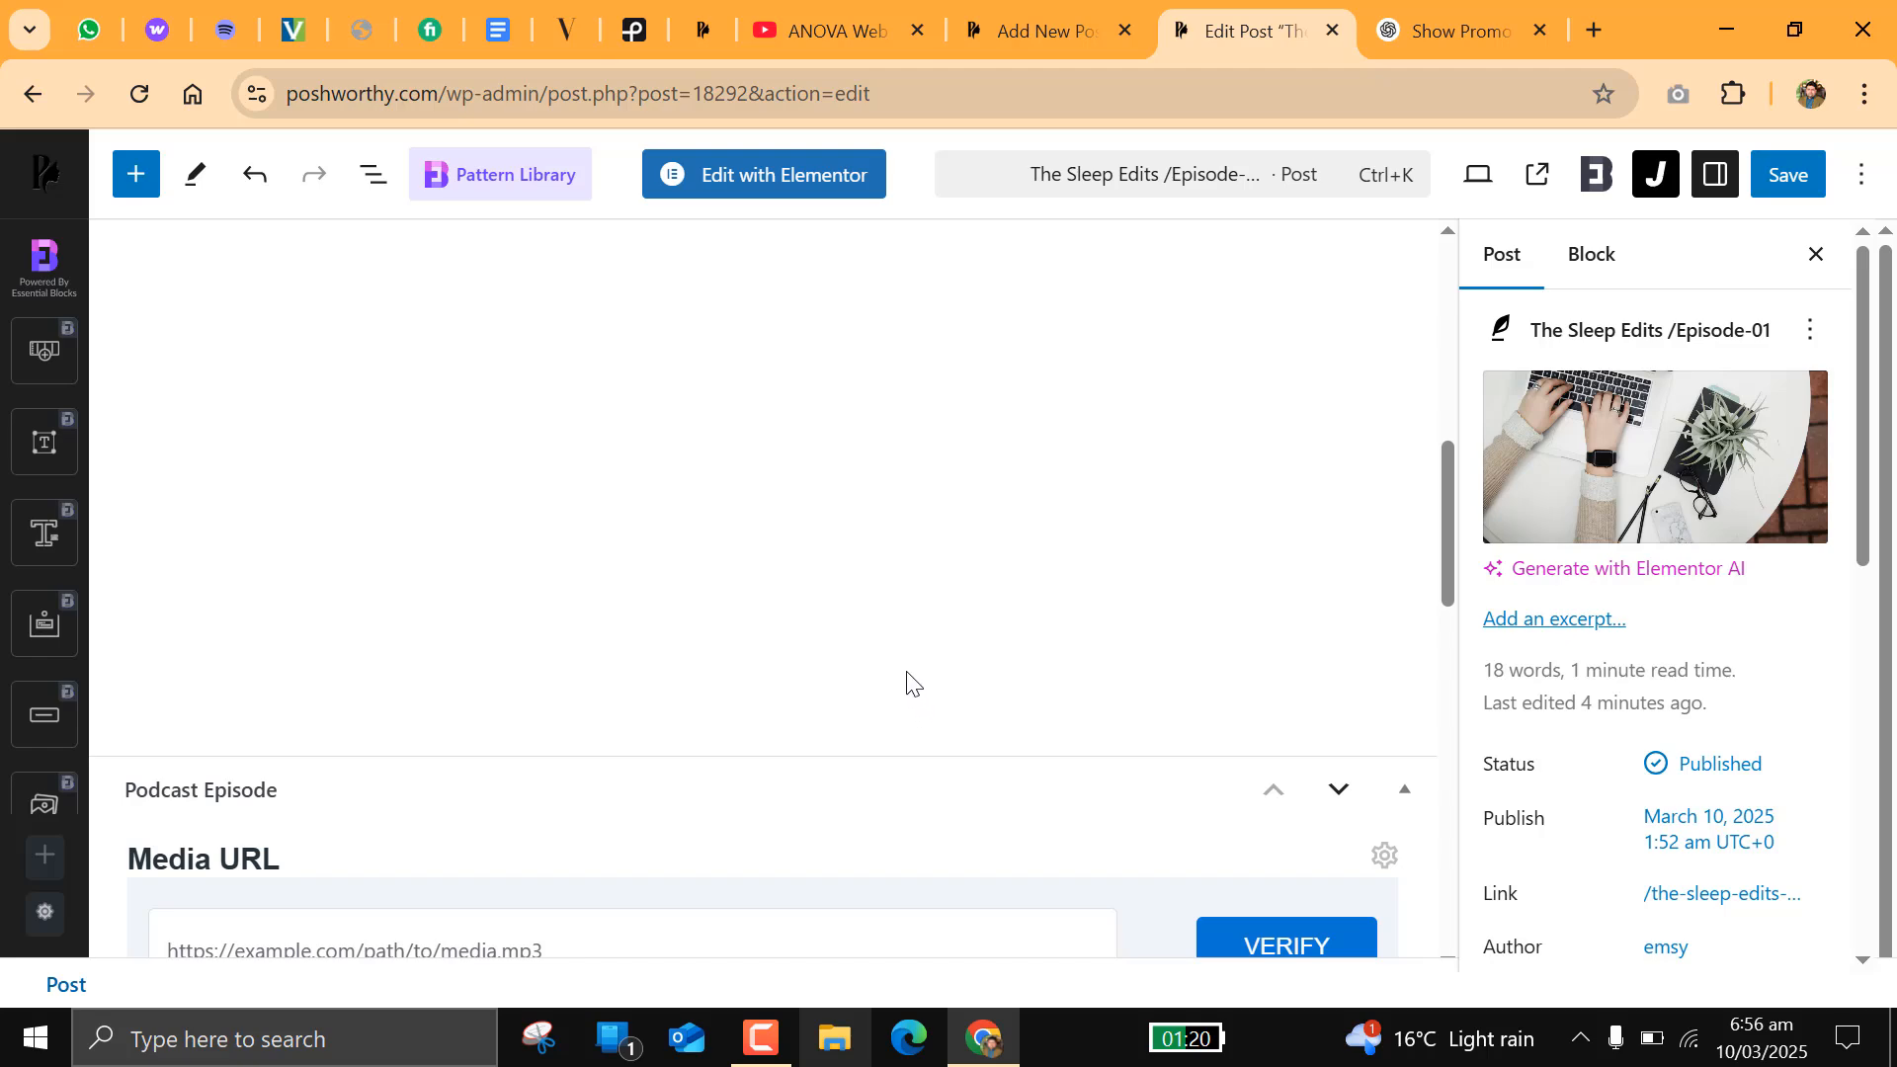
scroll(909, 679, down, 6)
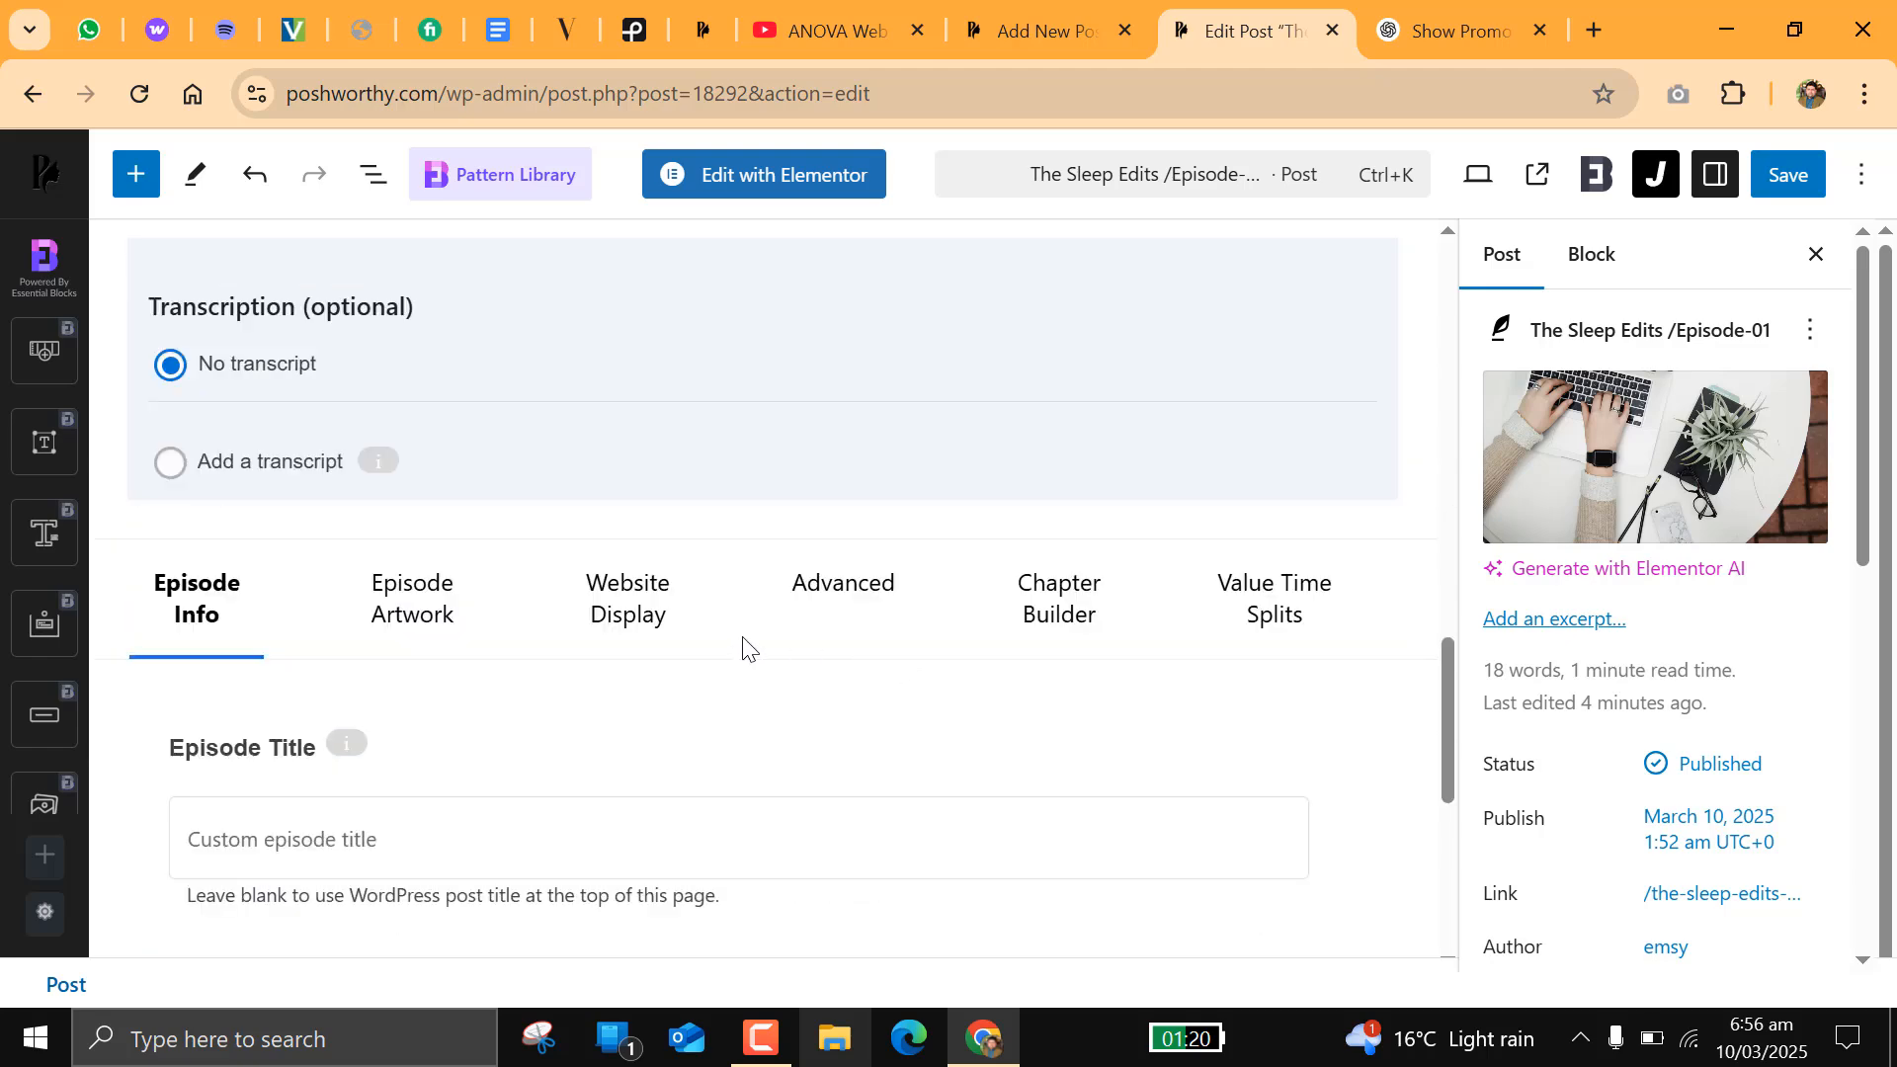
scroll(743, 640, up, 3)
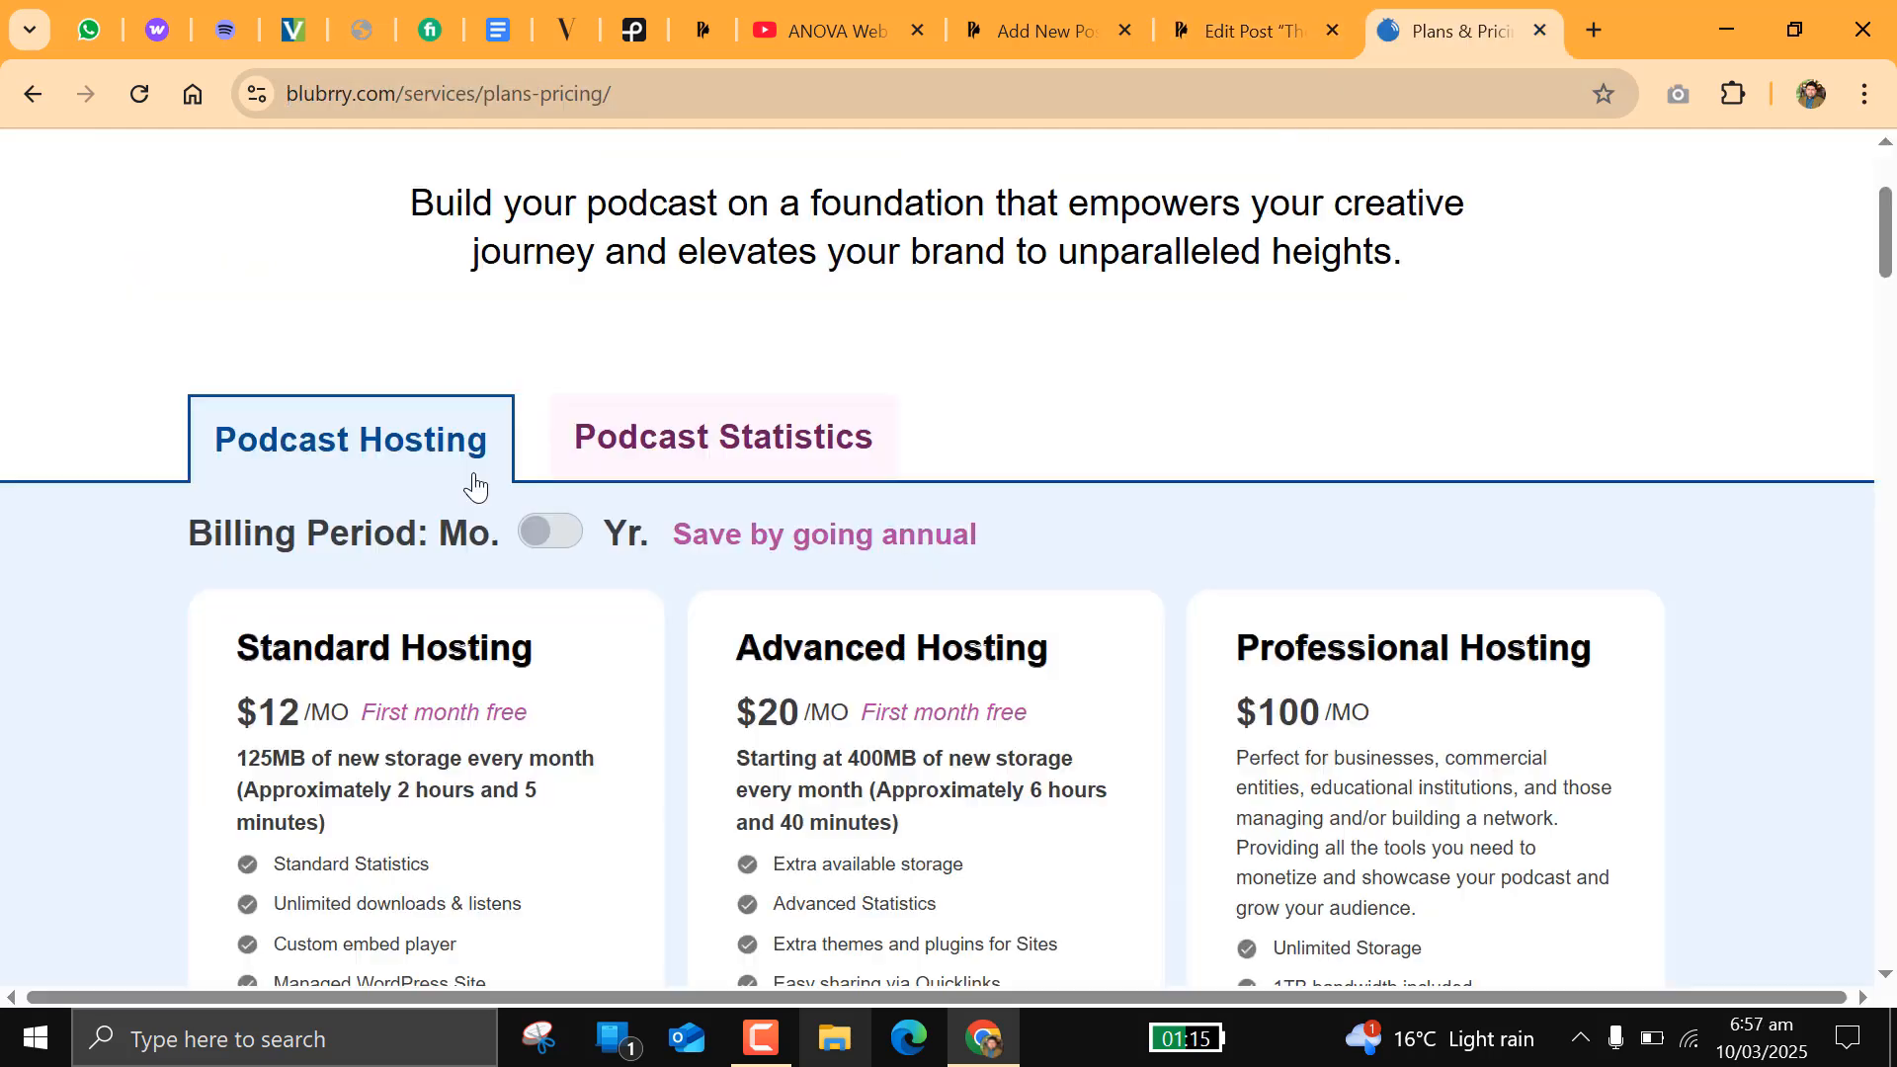
Step: Examine Blubrry's podcast hosting plans with yearly billing, focusing on Standard Hosting's price and storage, and close the pricing page
scroll(476, 484, down, 2)
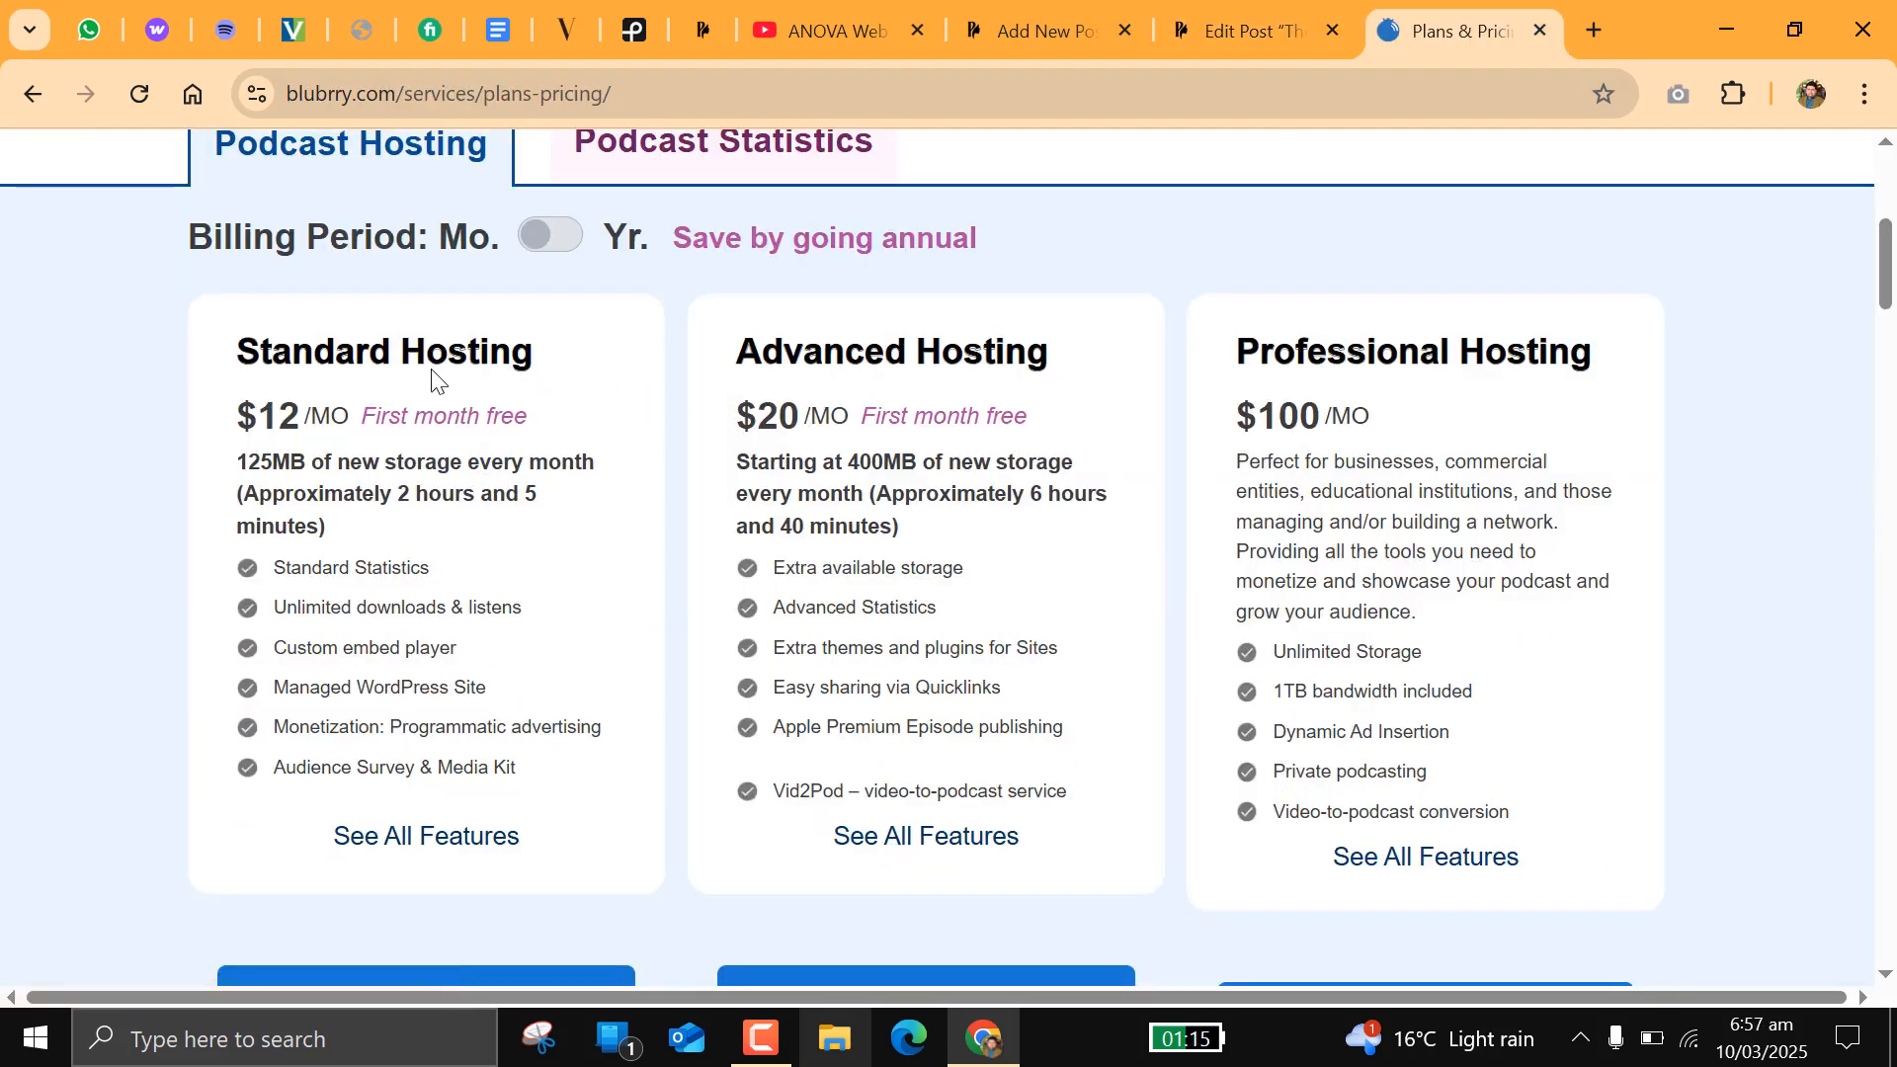
click(554, 240)
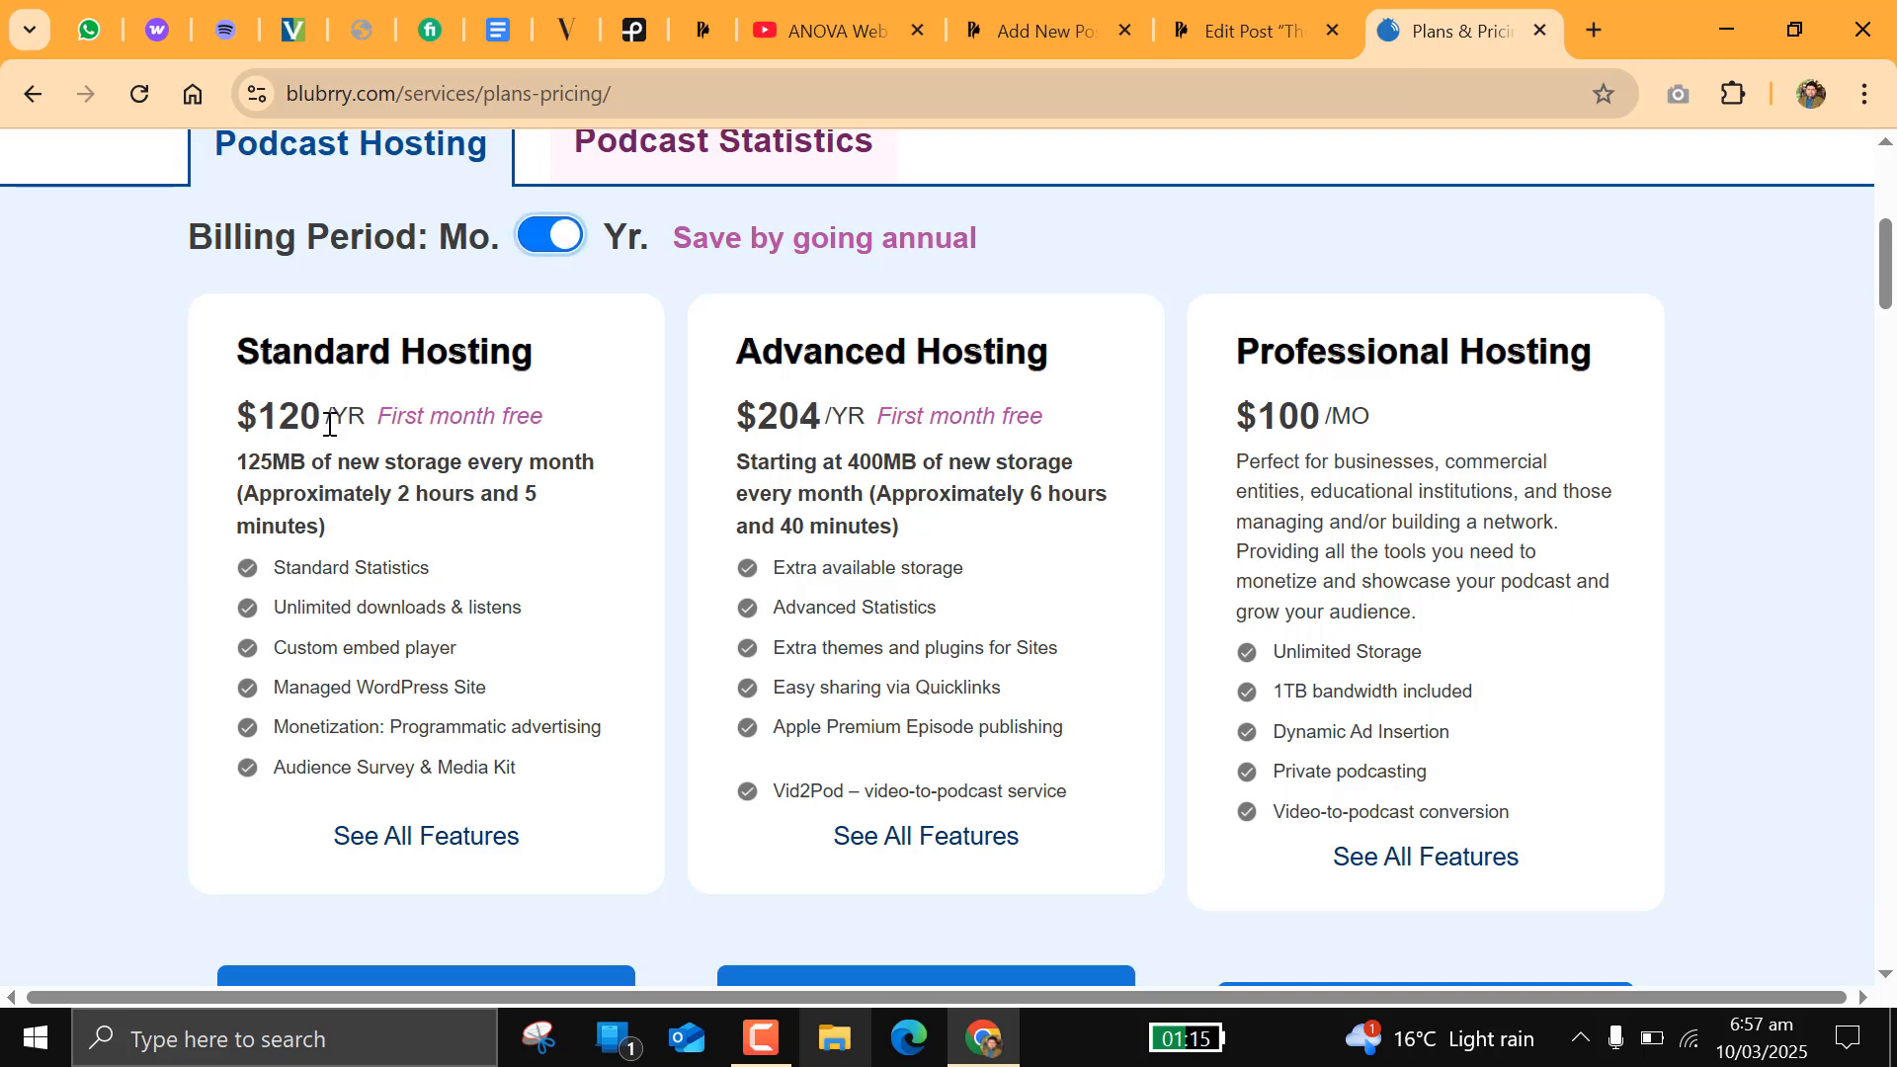
drag(238, 353, 466, 353)
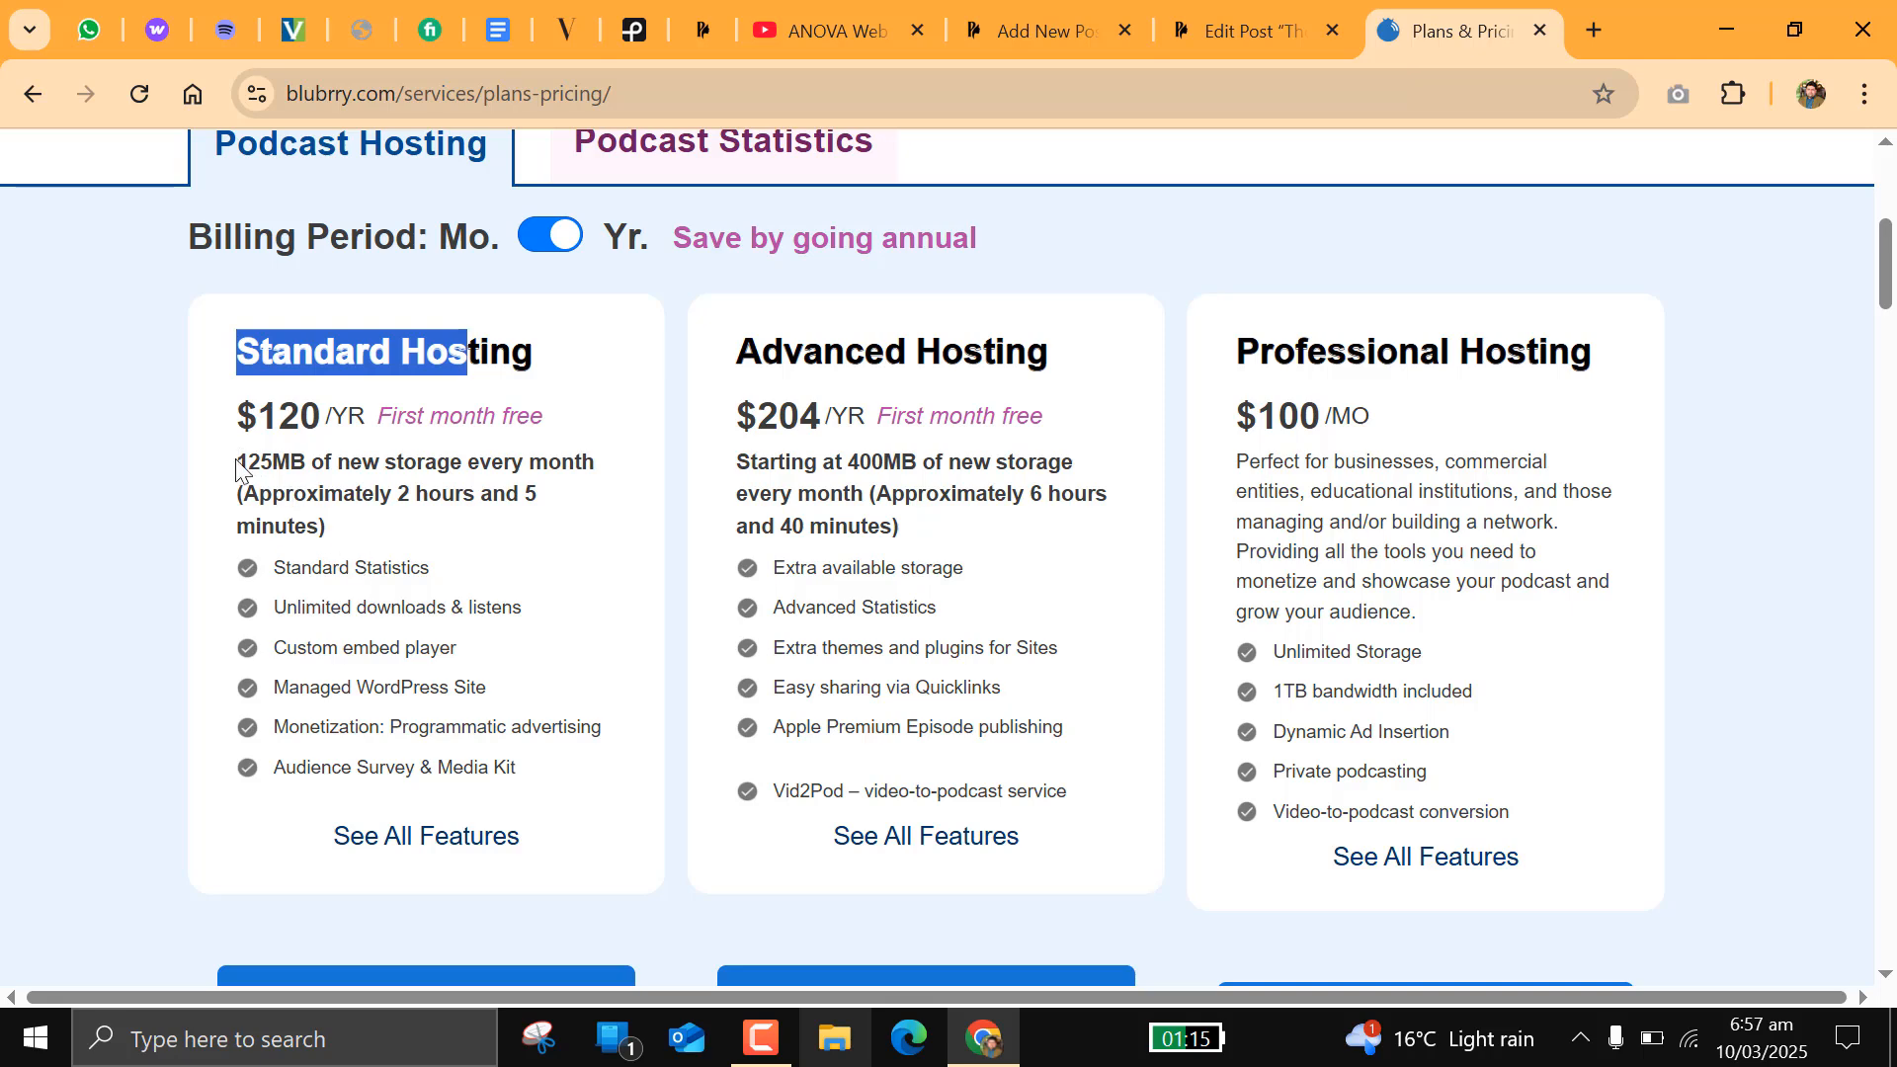
drag(239, 462, 302, 462)
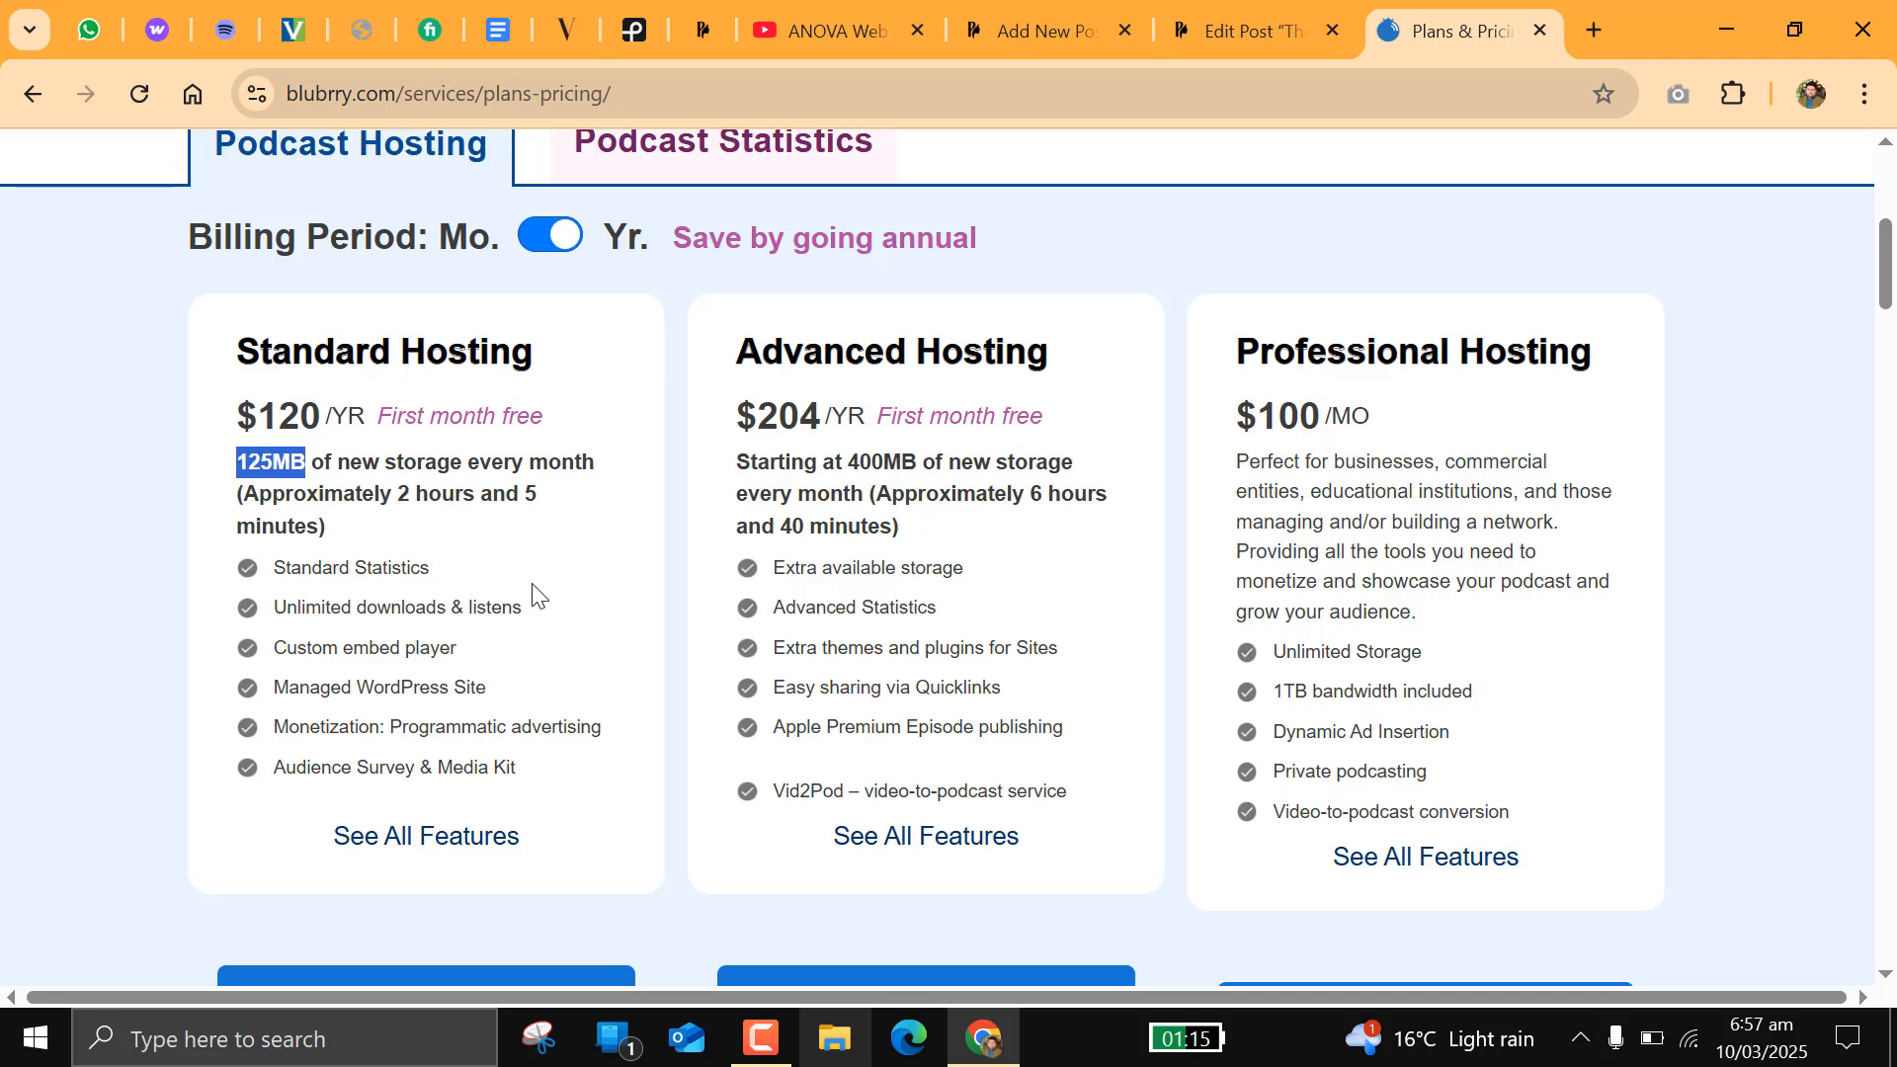
scroll(530, 593, up, 6)
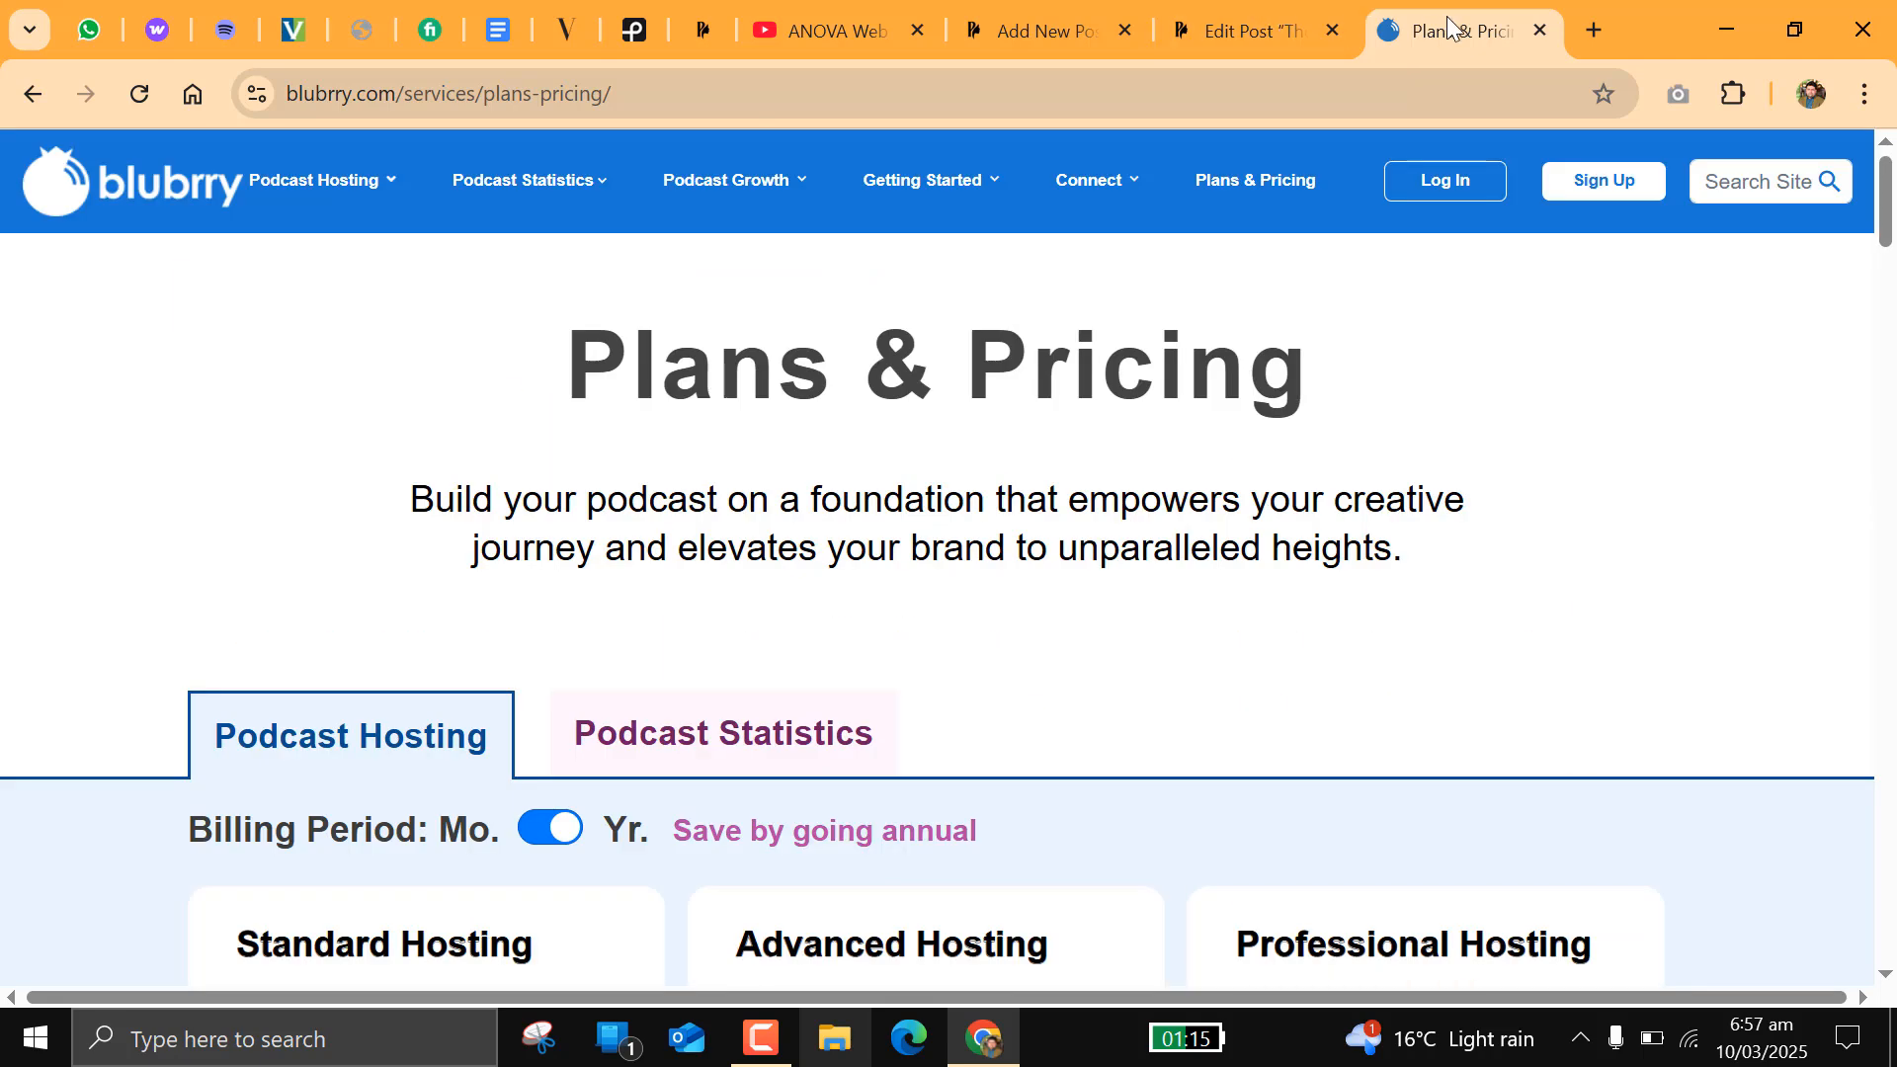
click(1541, 32)
Step: Check the post's embedded player, switch to Spotify for Creators and copy the public link to The Aimbitions of Michael Jackson's episode
click(1179, 16)
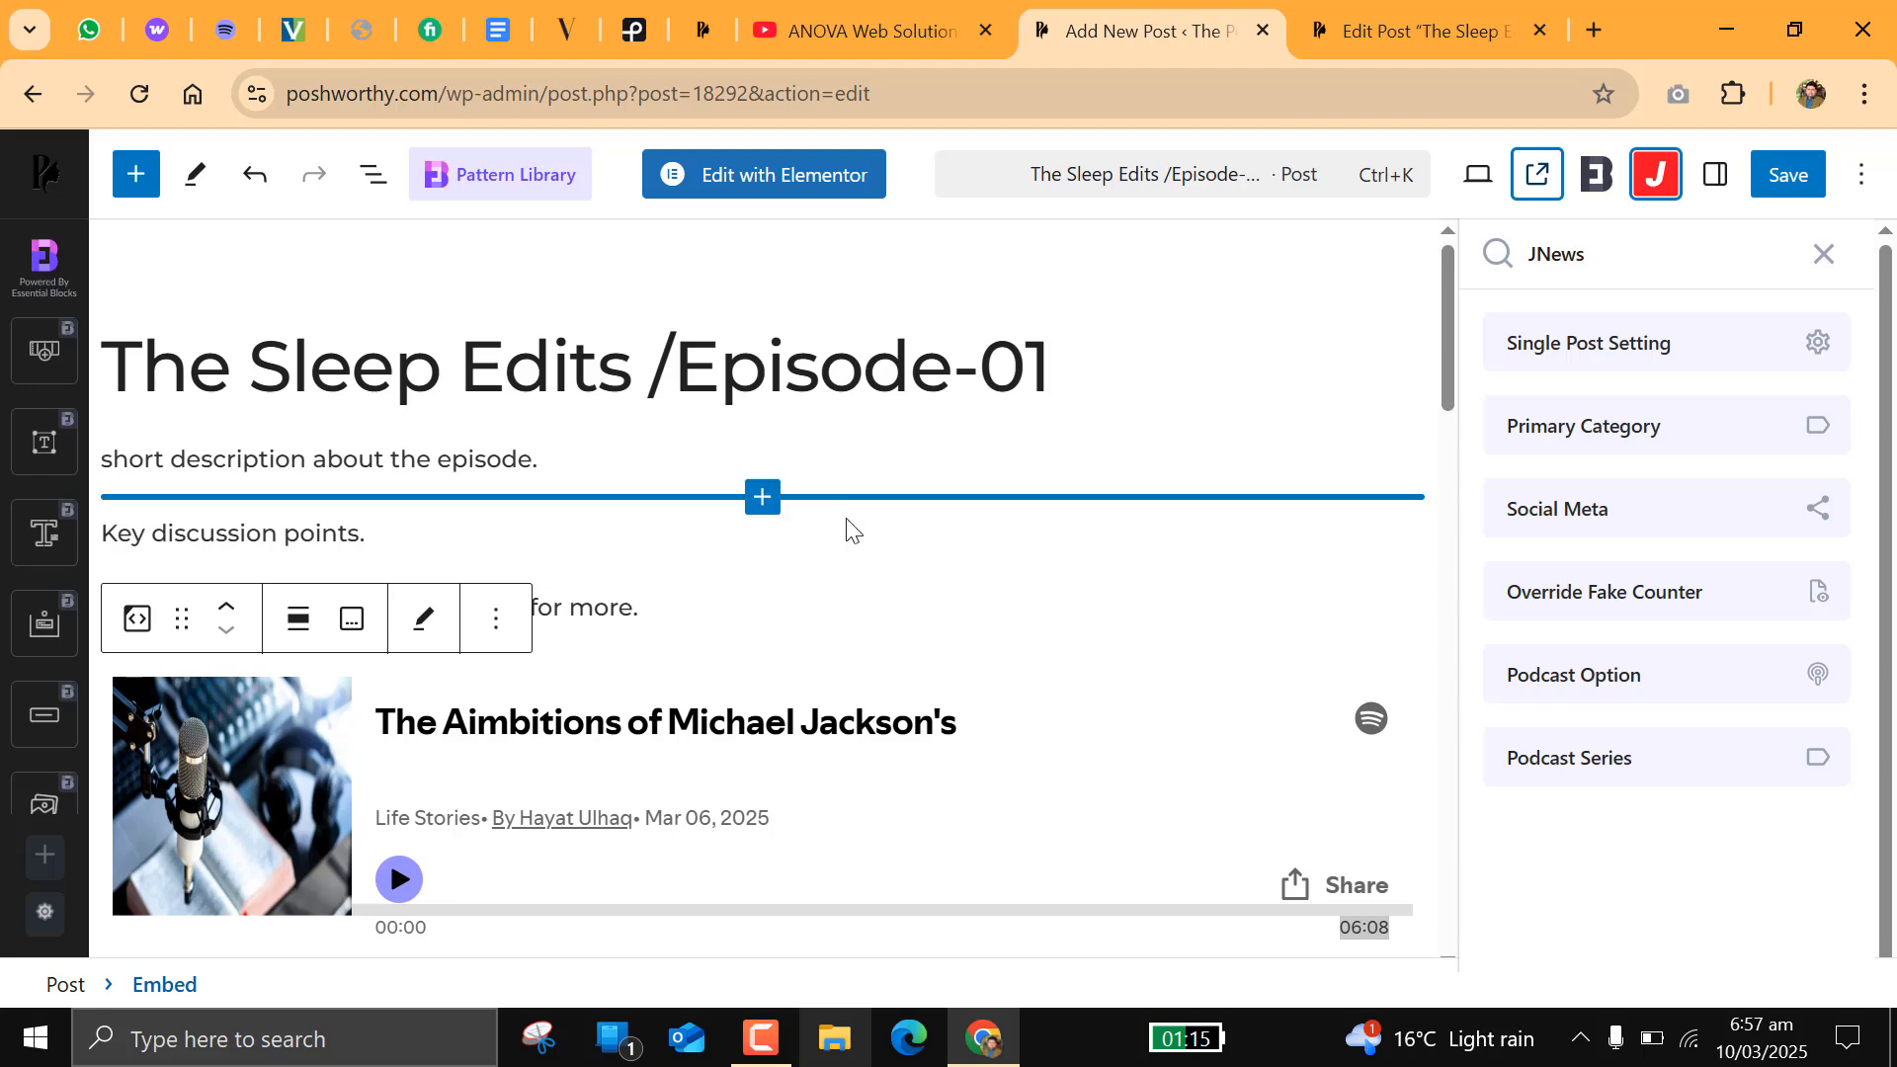
scroll(947, 563, down, 3)
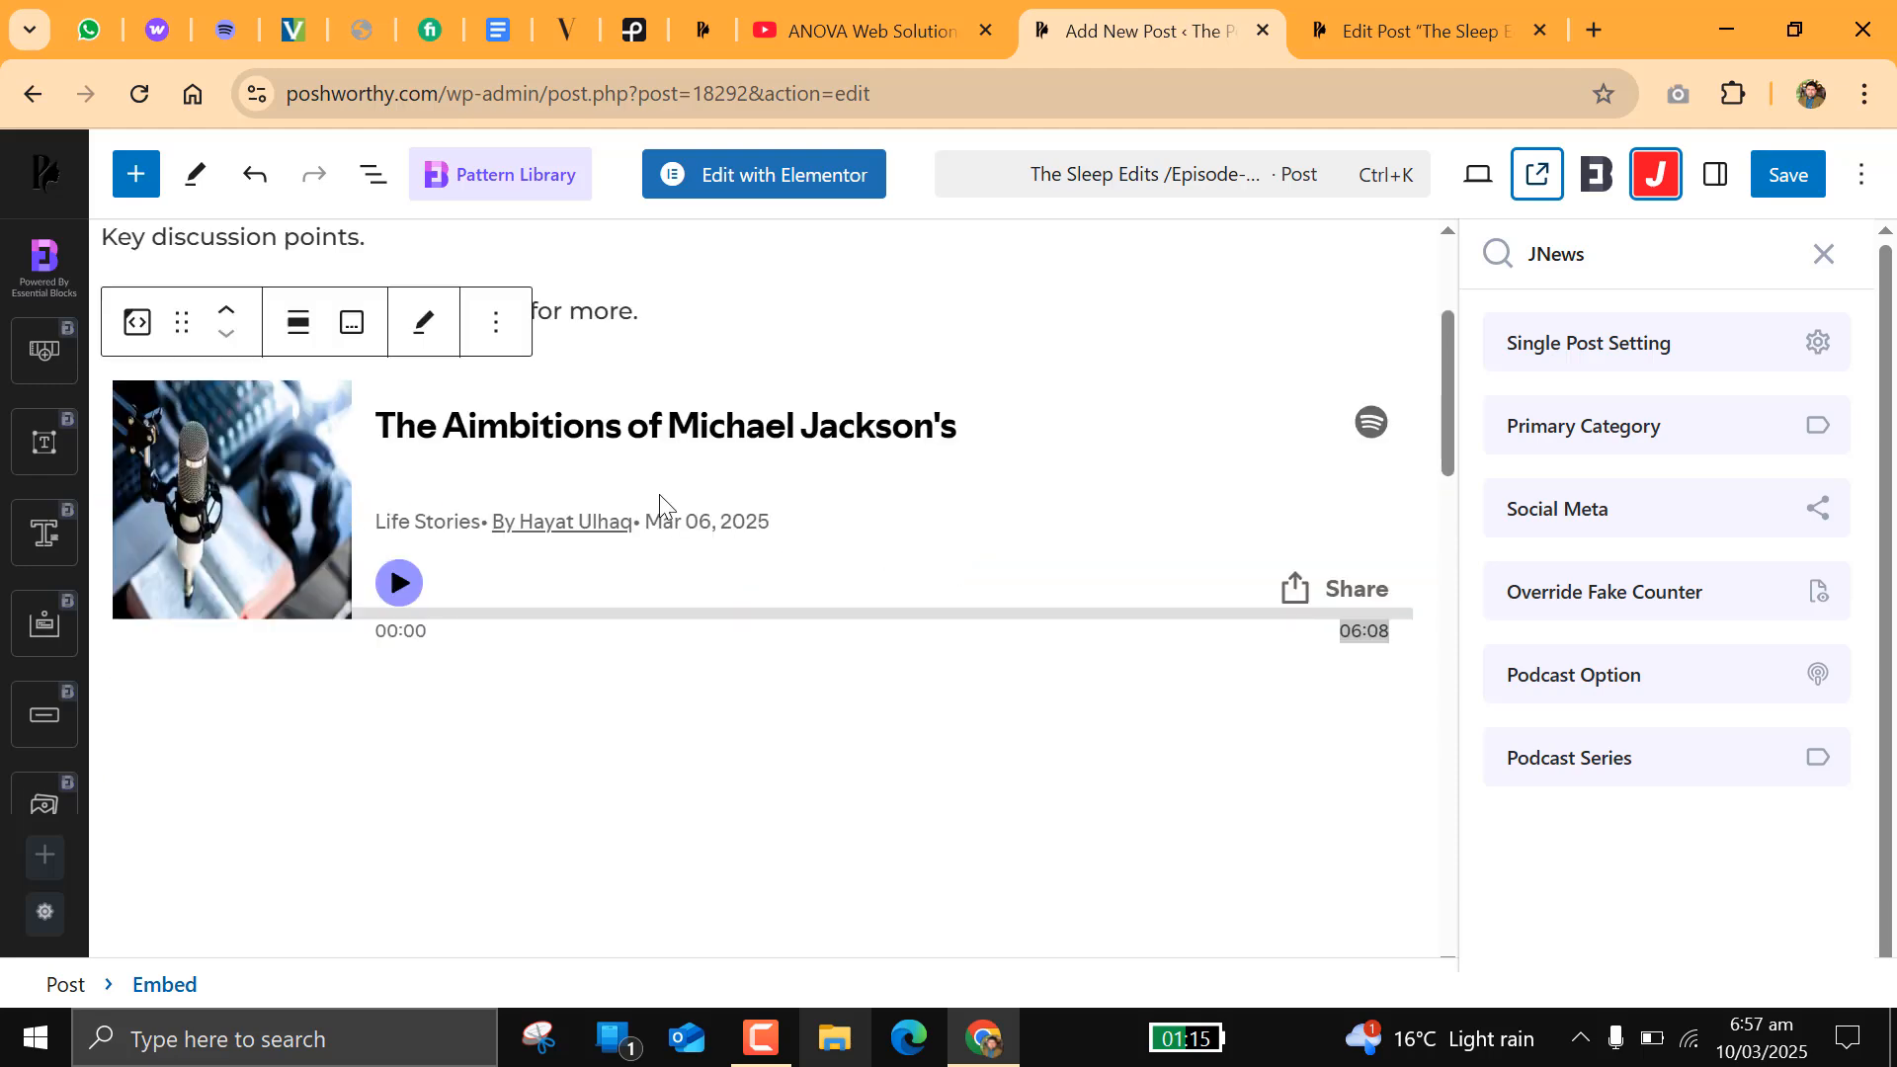
click(225, 31)
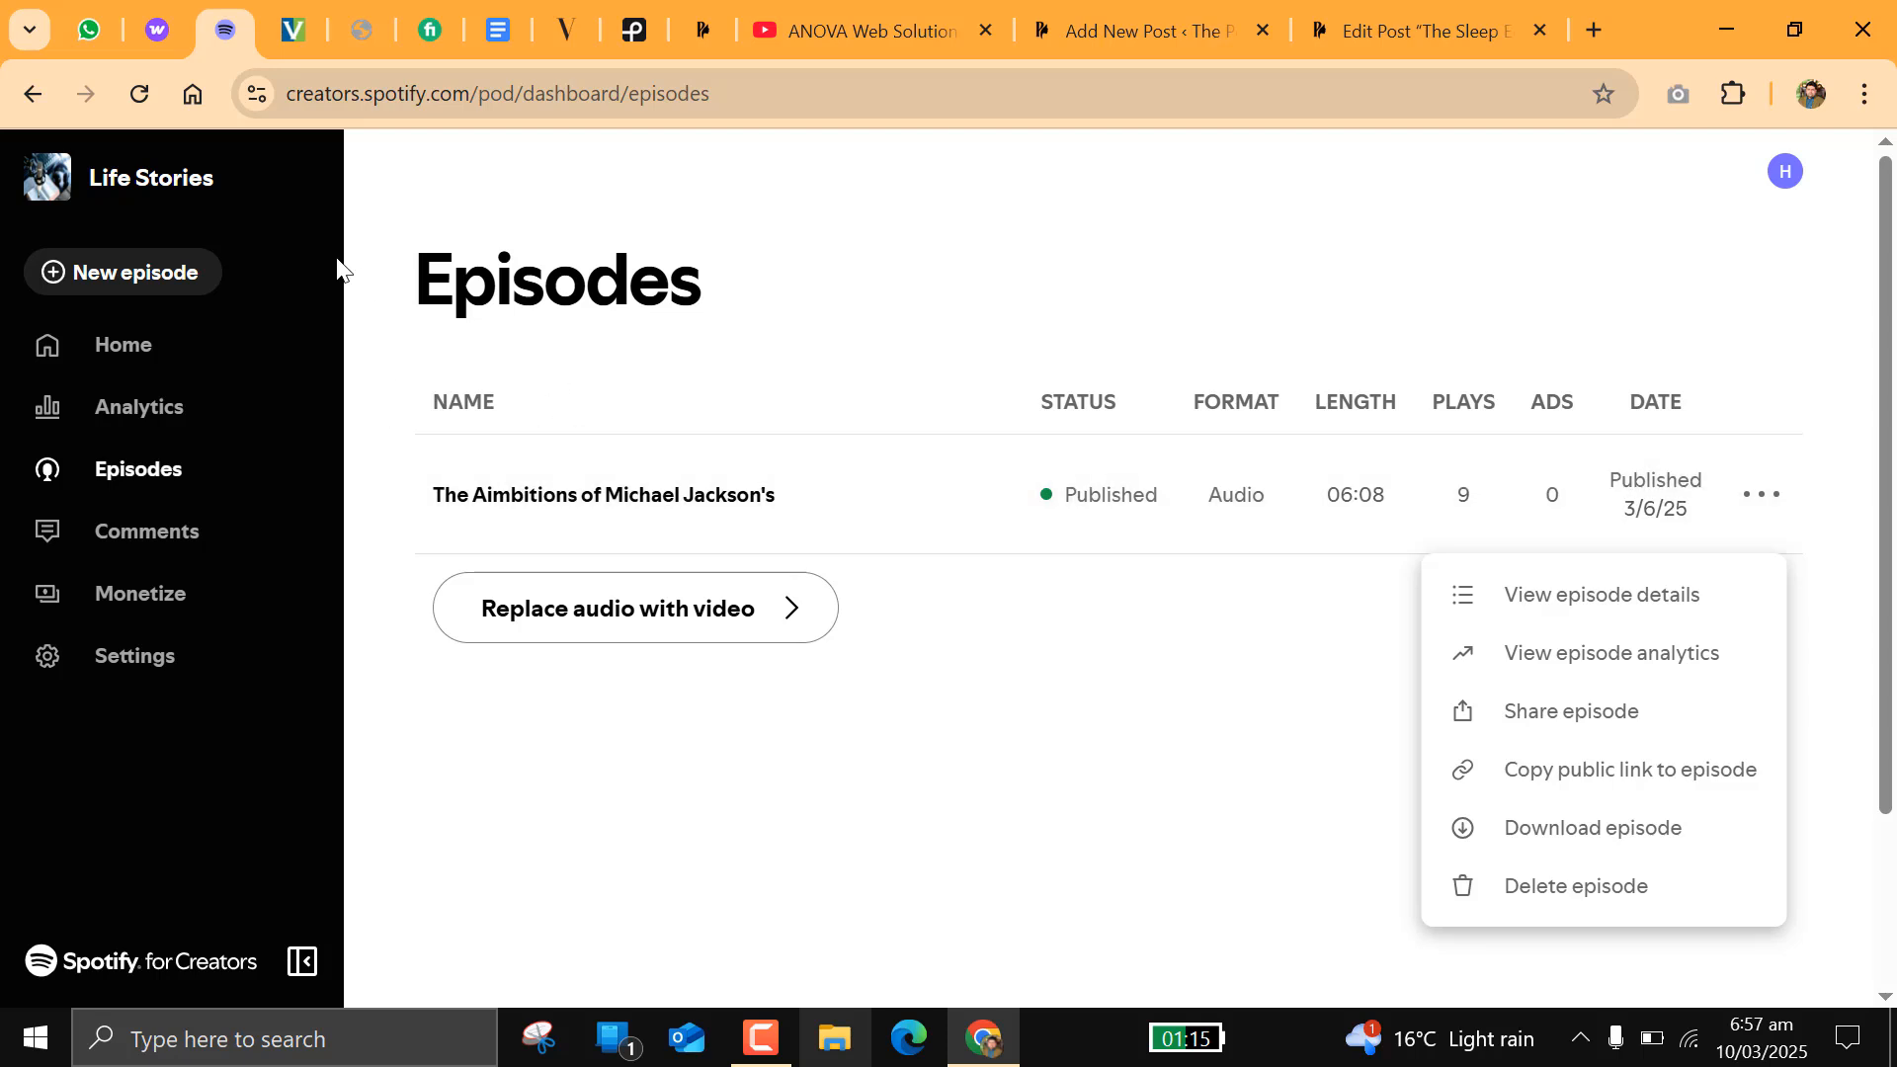
click(193, 502)
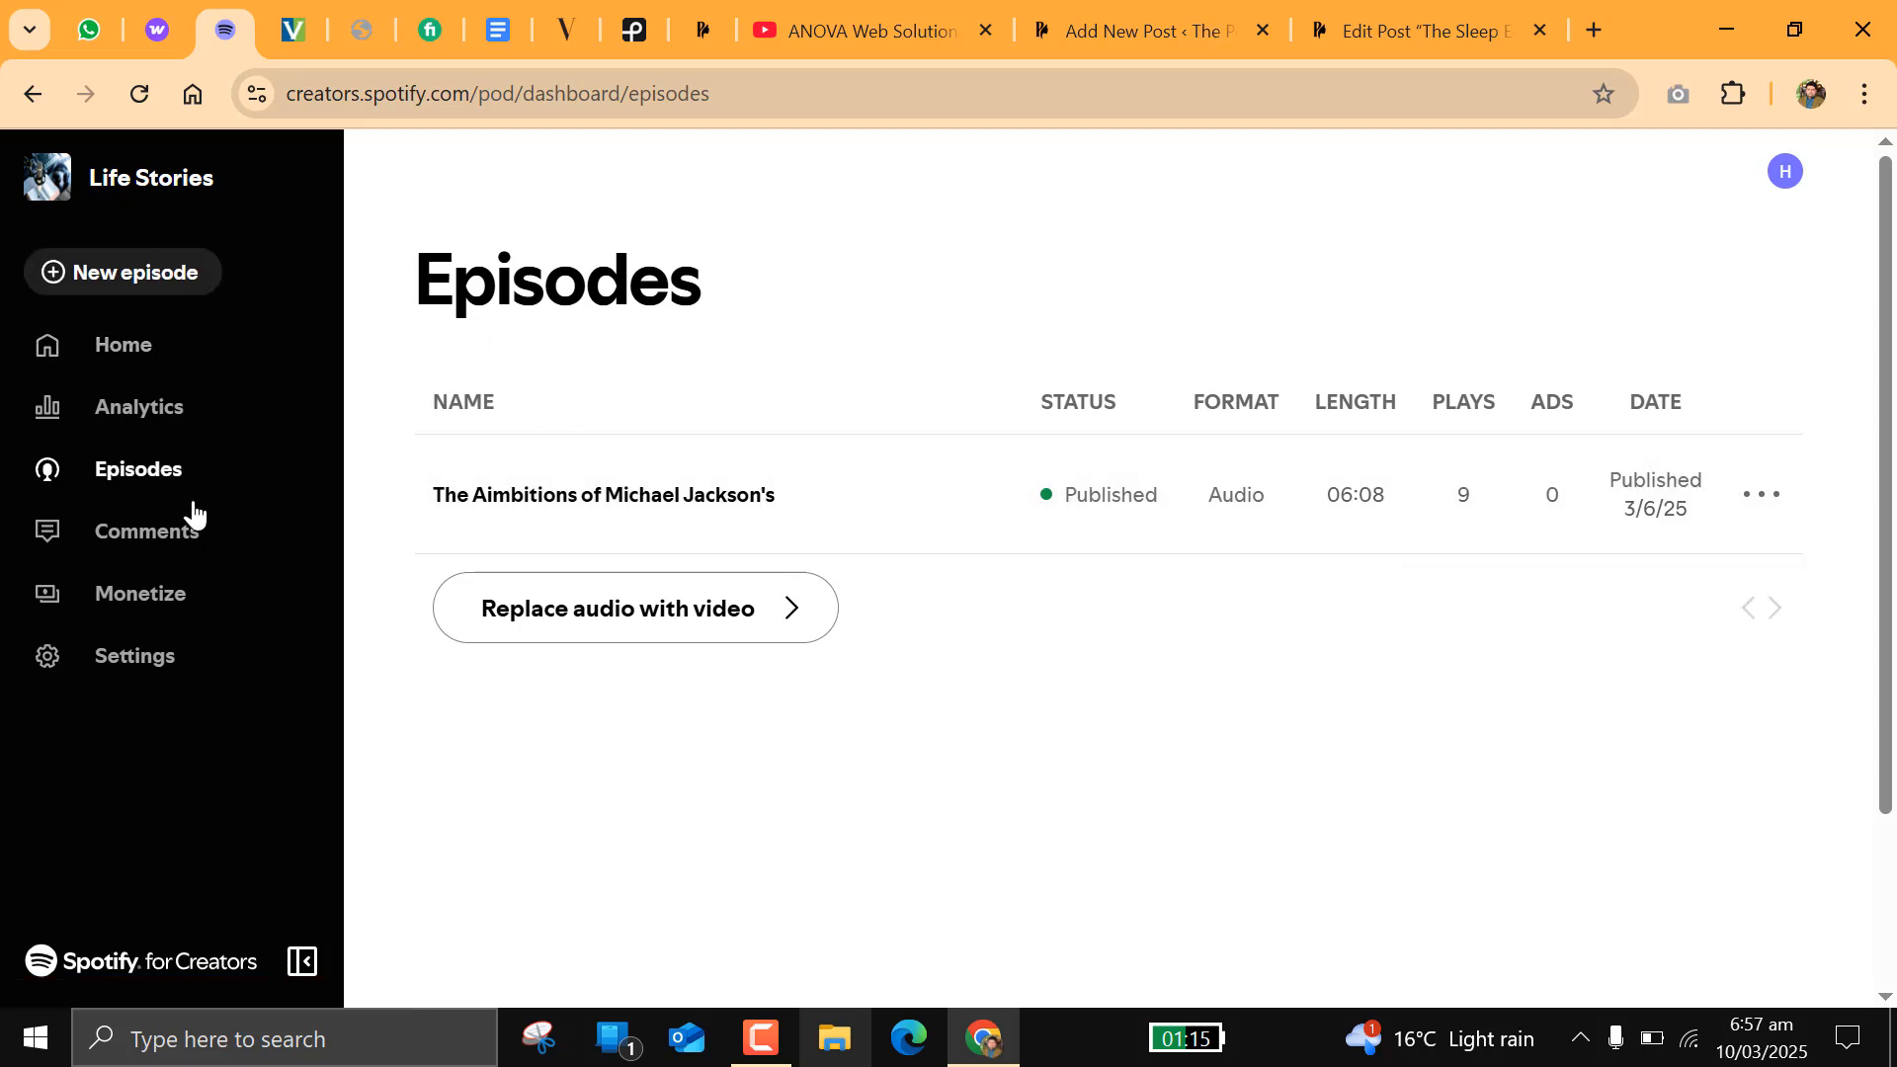
click(178, 348)
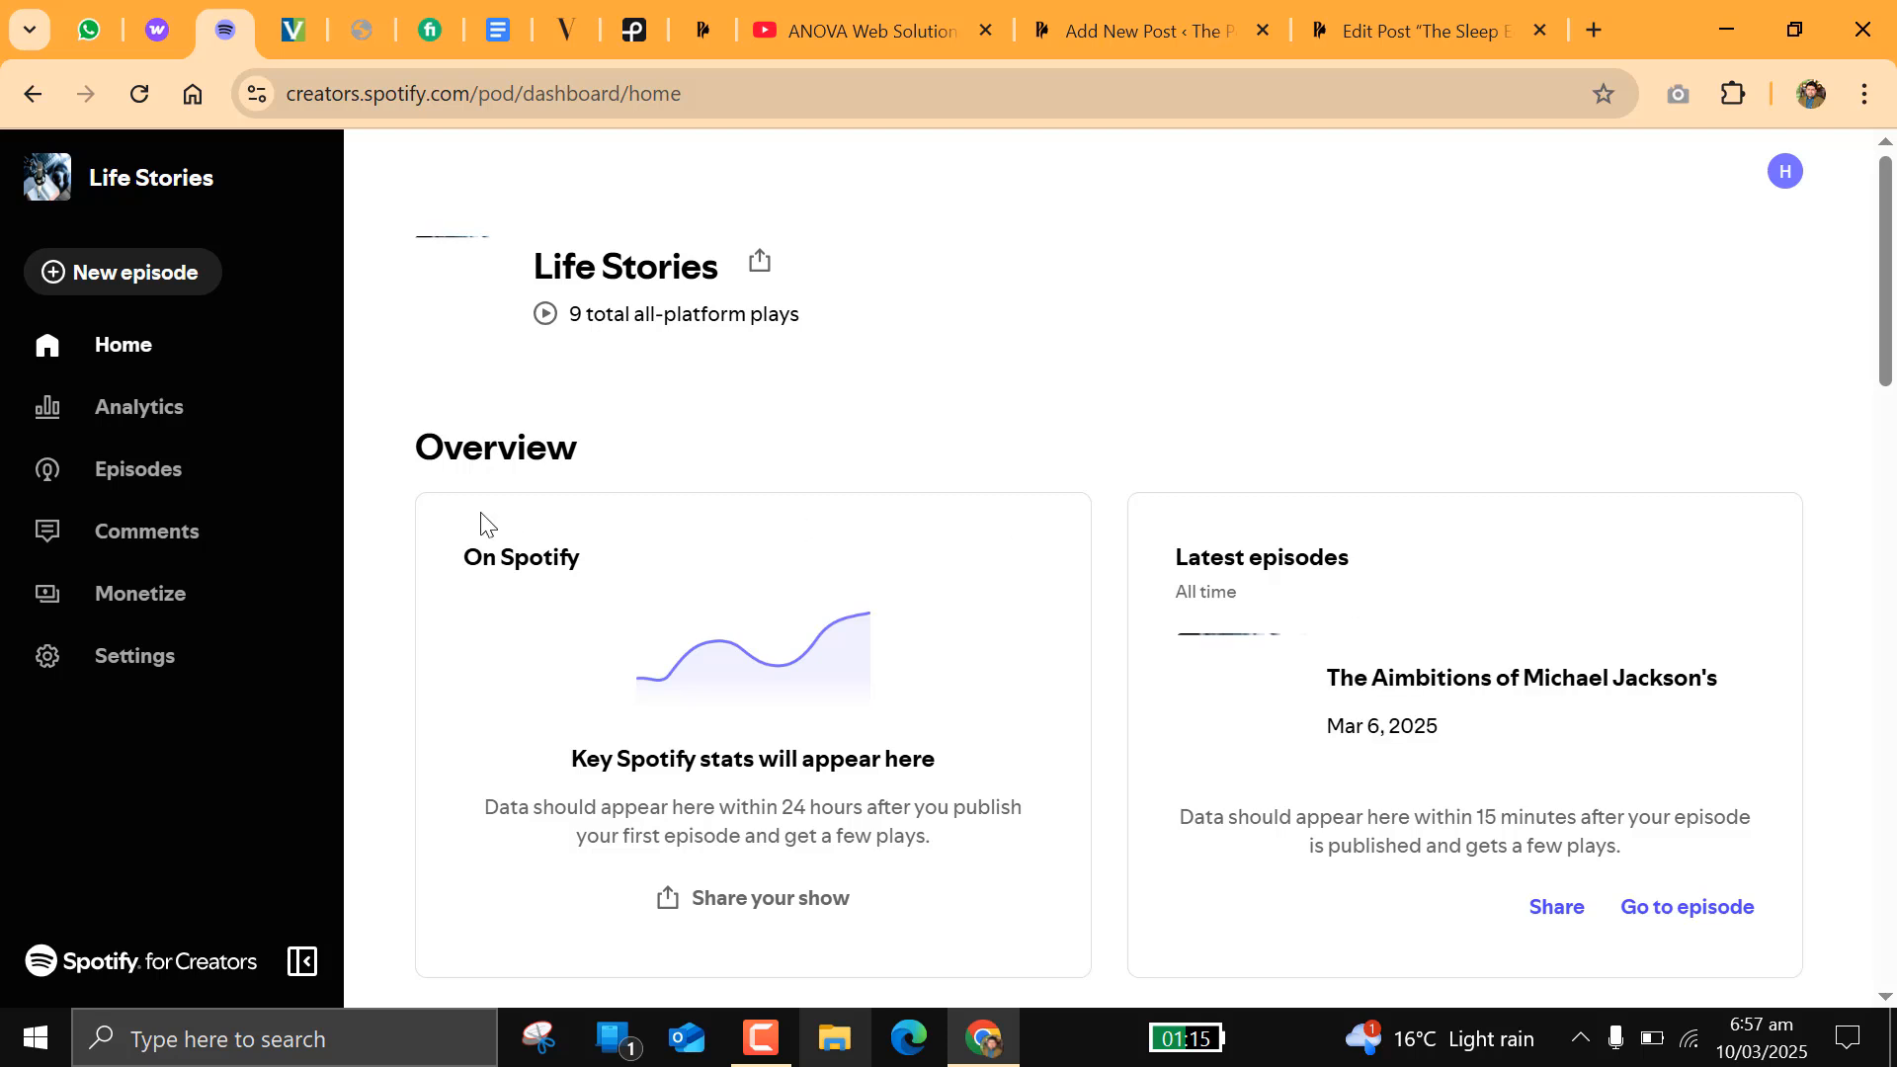
click(211, 470)
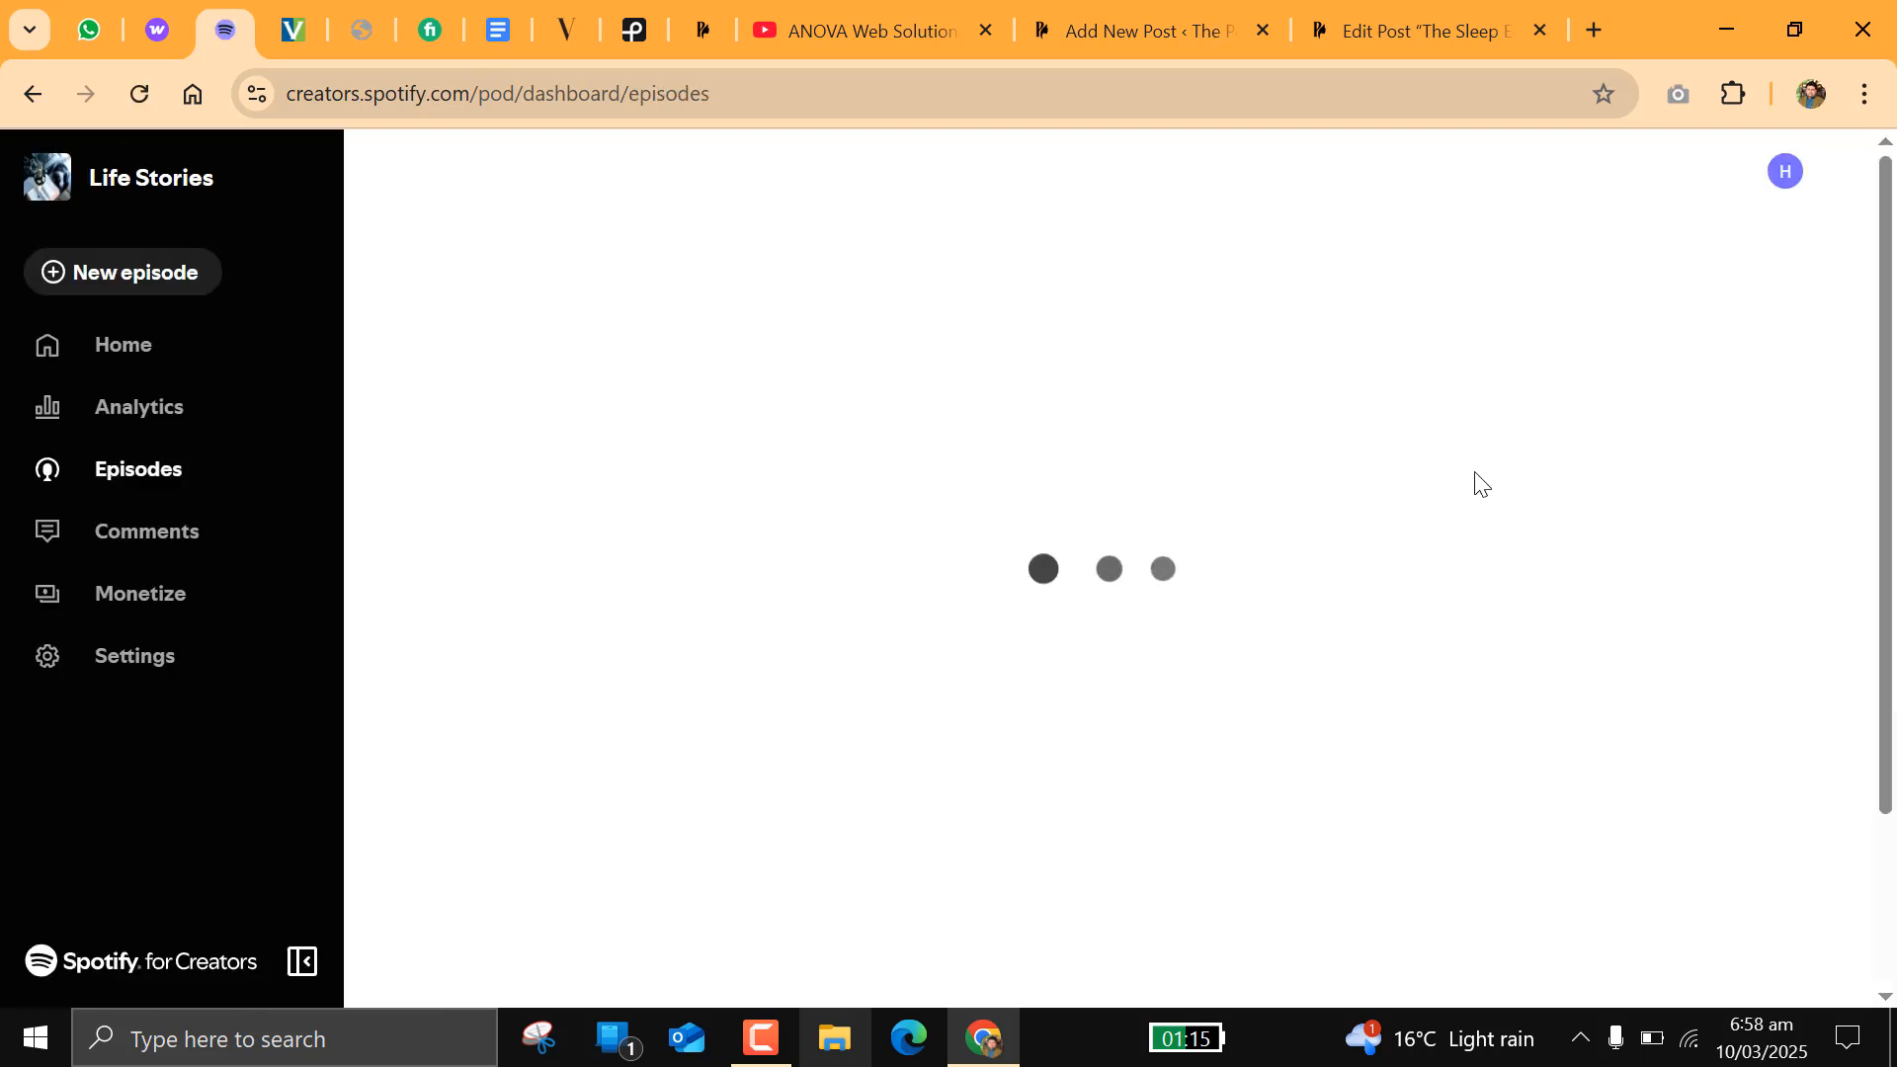
click(1763, 496)
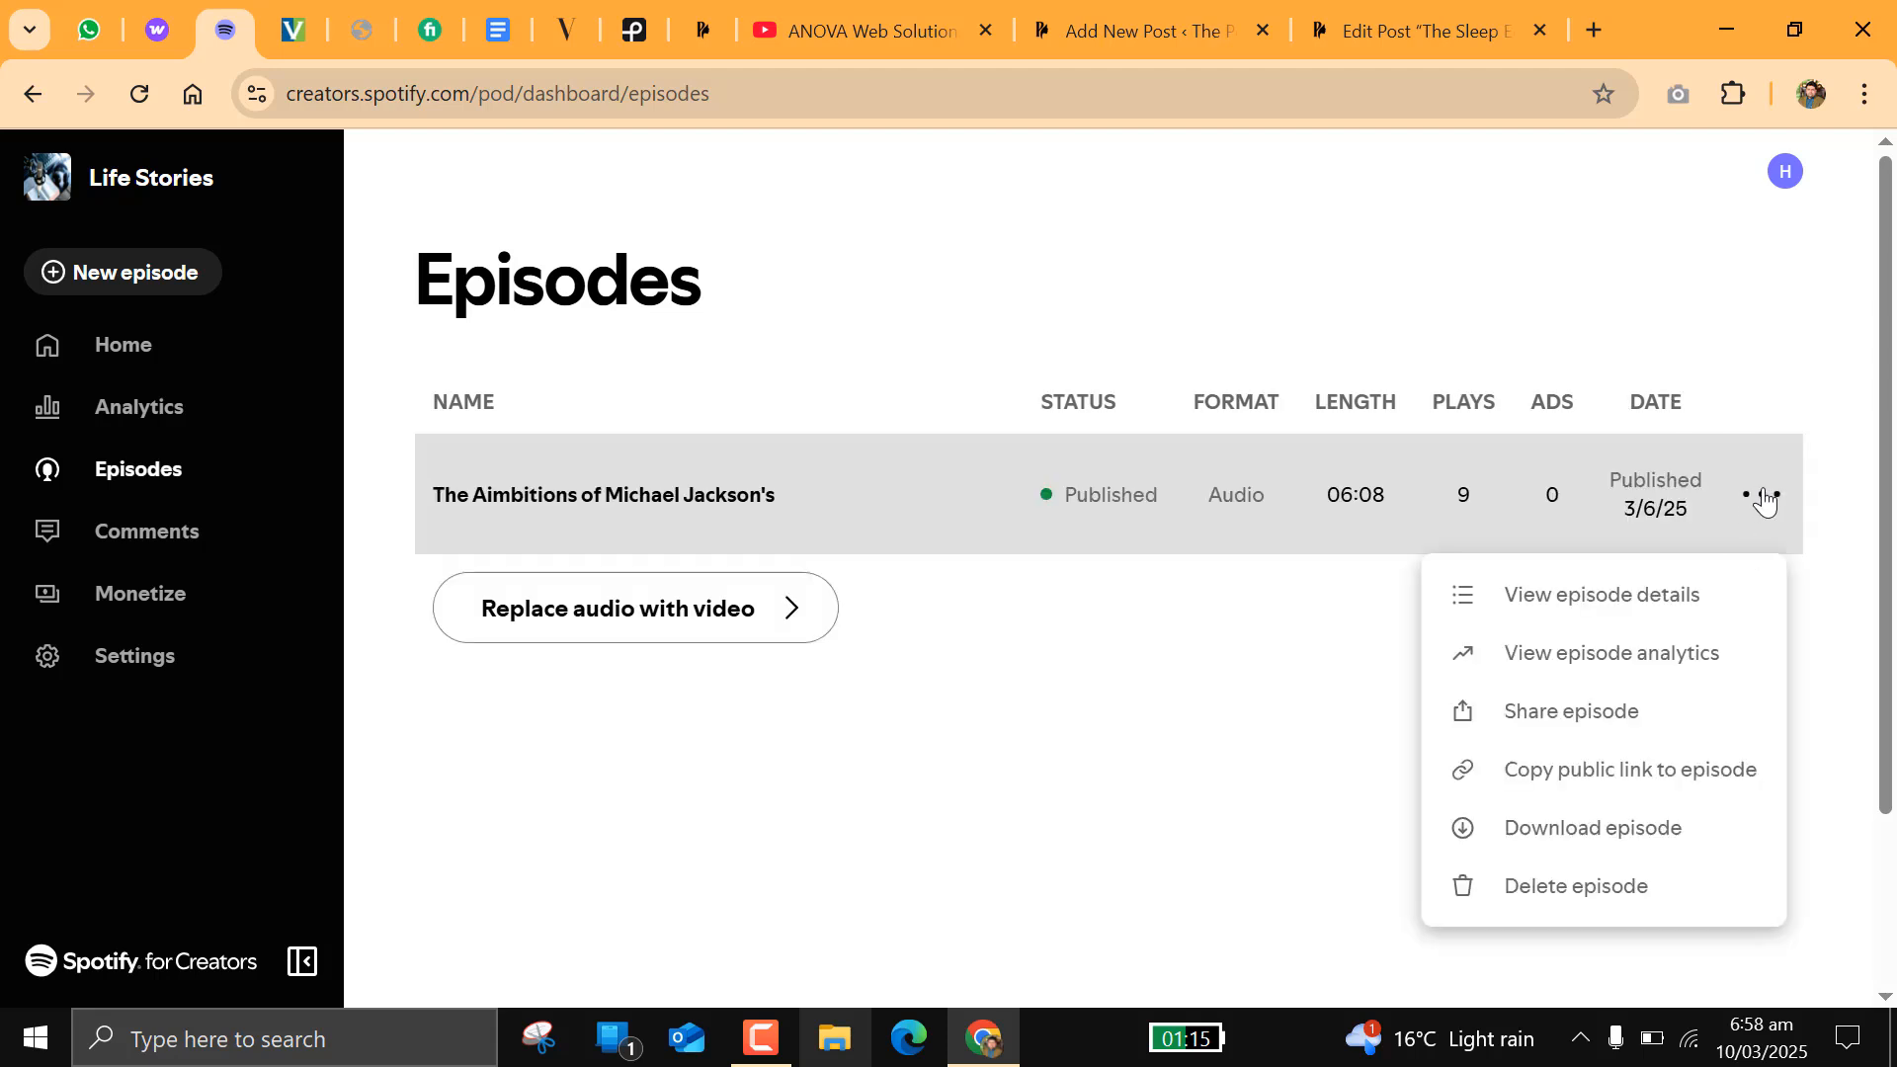
click(1576, 770)
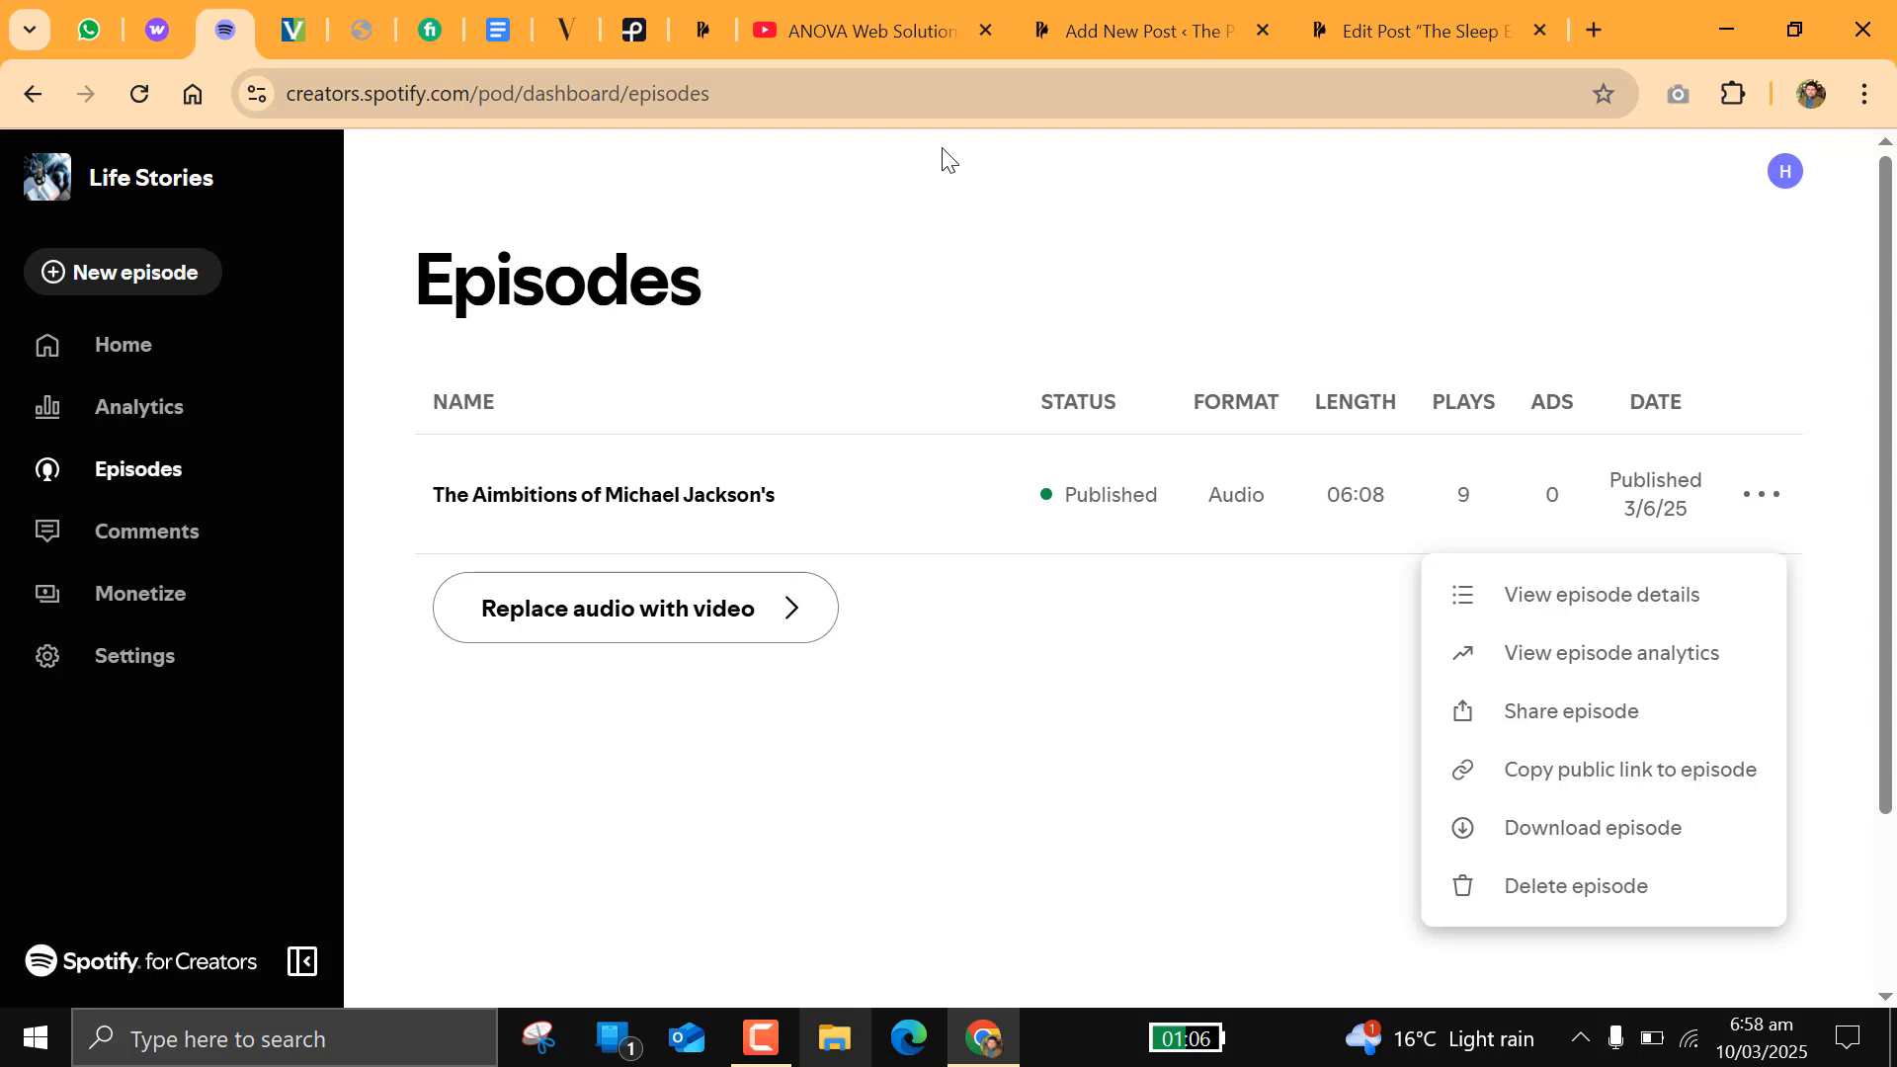
Step: Return to editing The Sleep Edits /Episode-01 in WordPress and review its Media URL field, title and description
click(1444, 31)
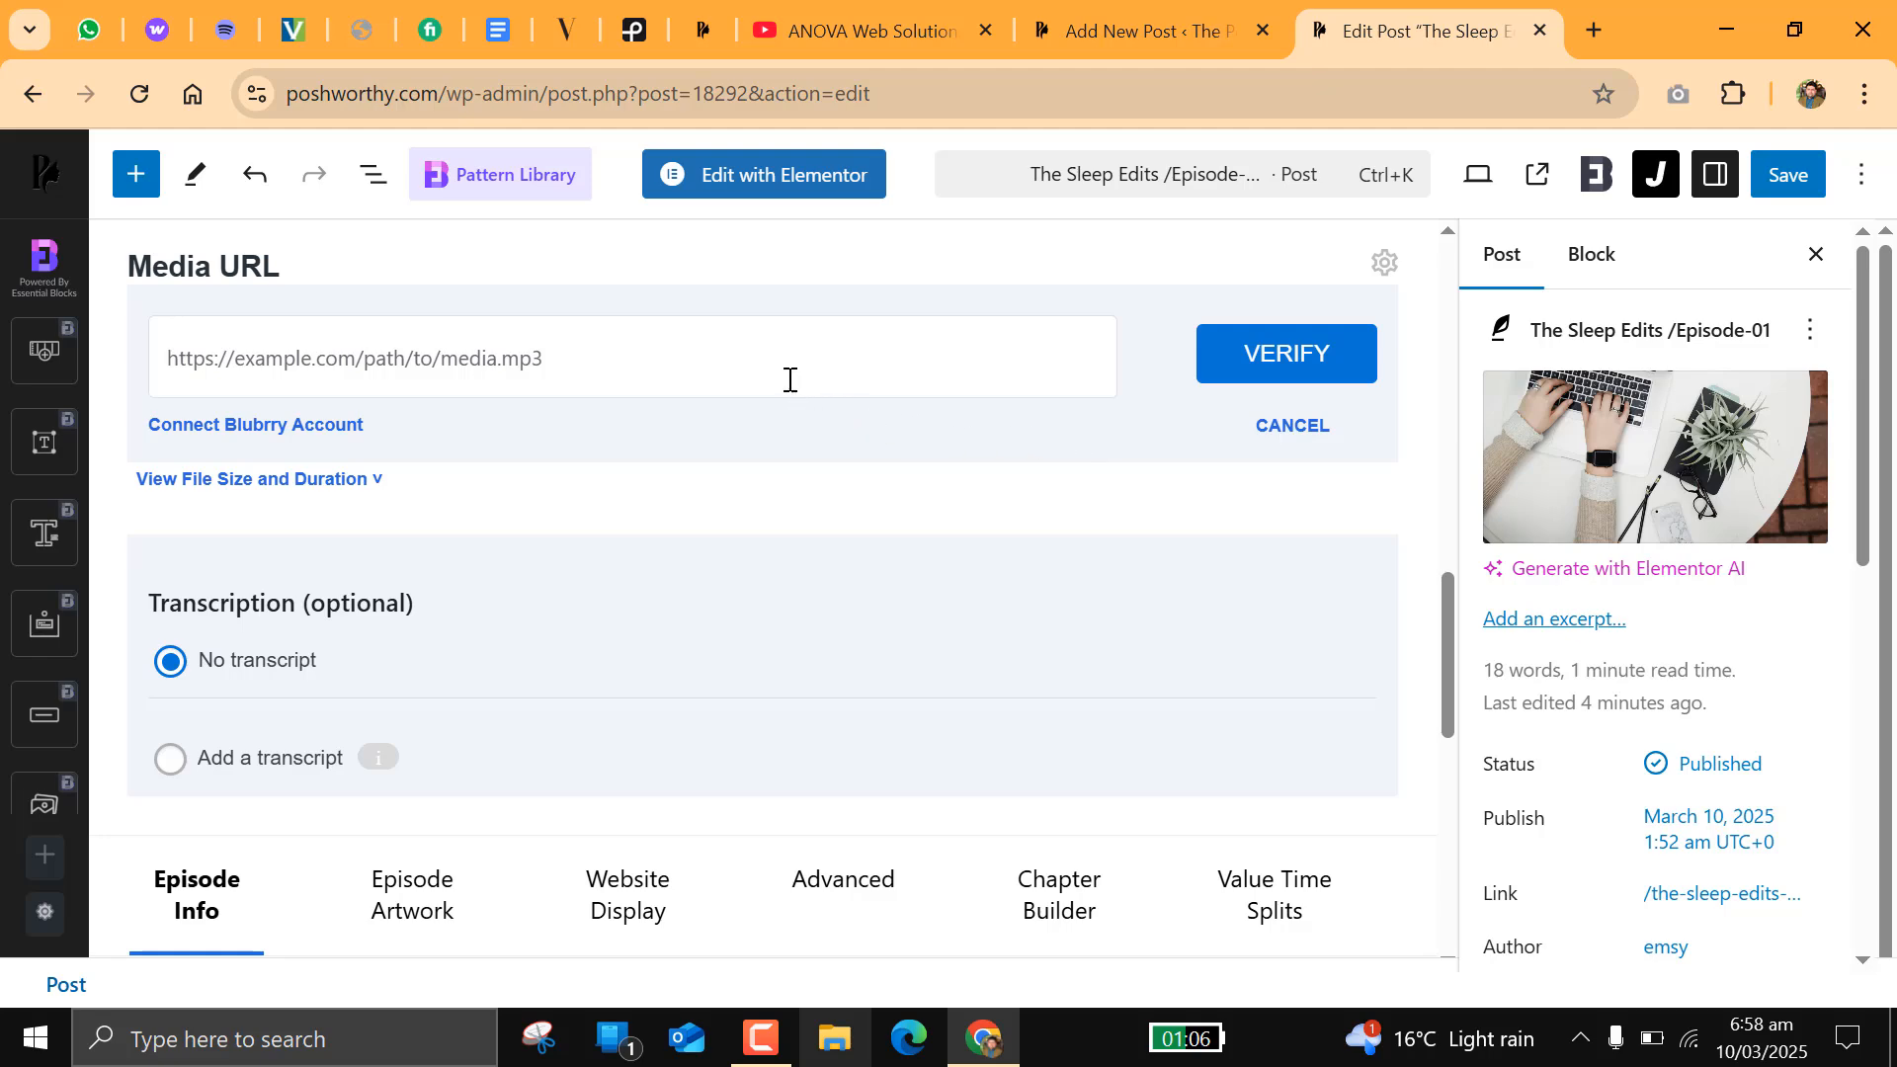
scroll(334, 353, up, 8)
scroll(334, 353, up, 5)
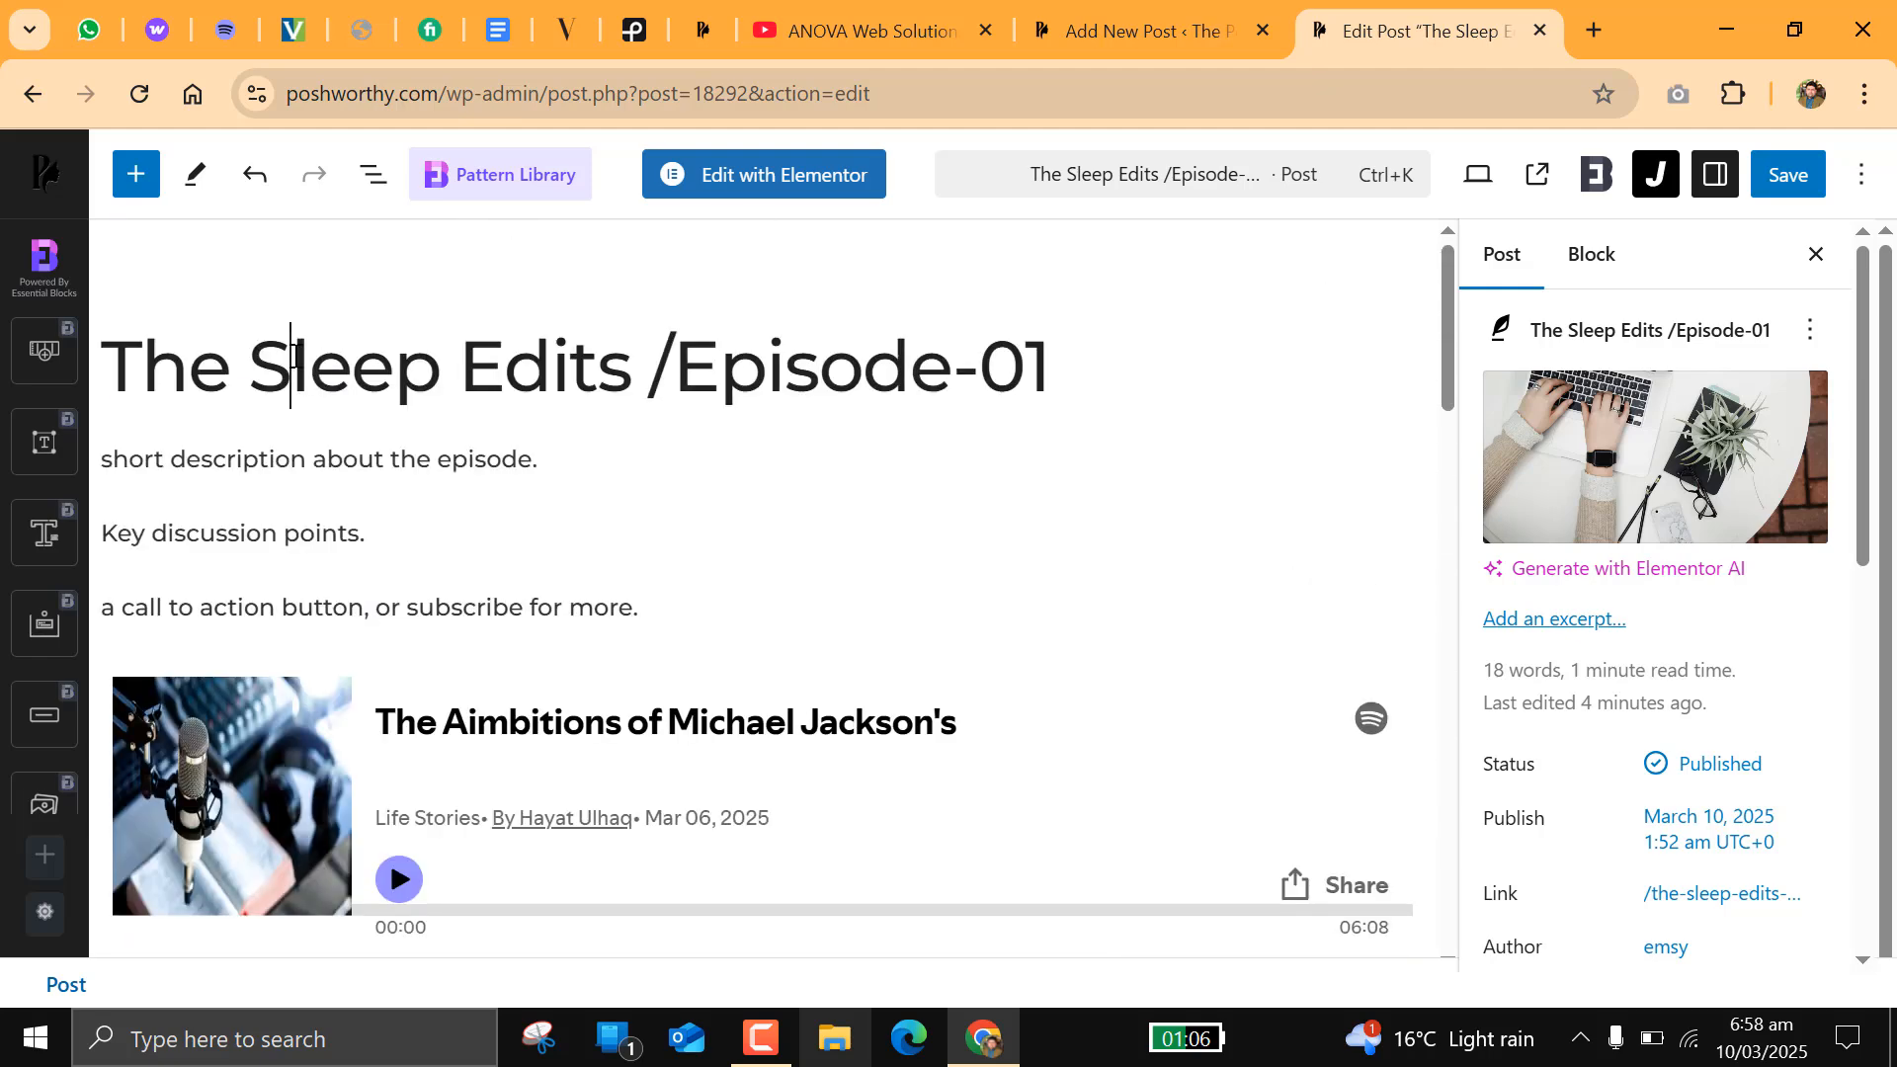
triple_click(290, 357)
click(479, 356)
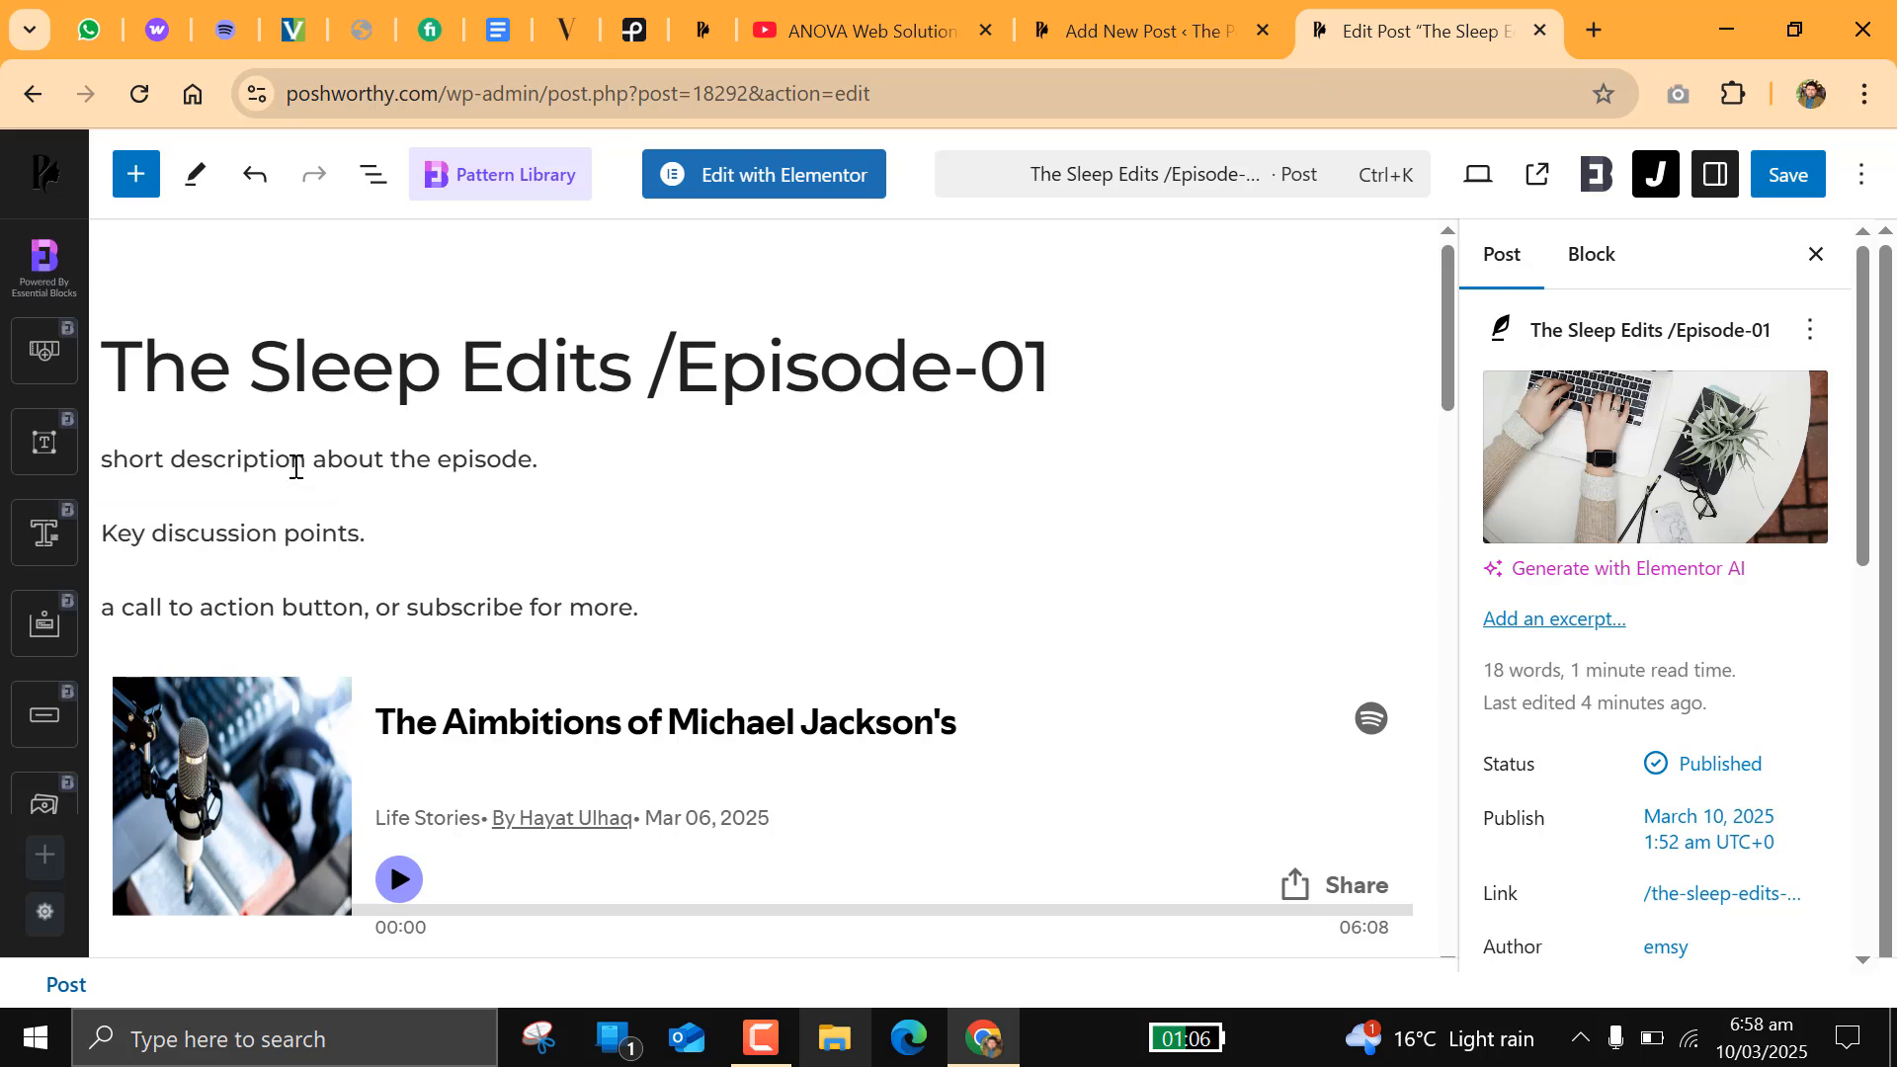